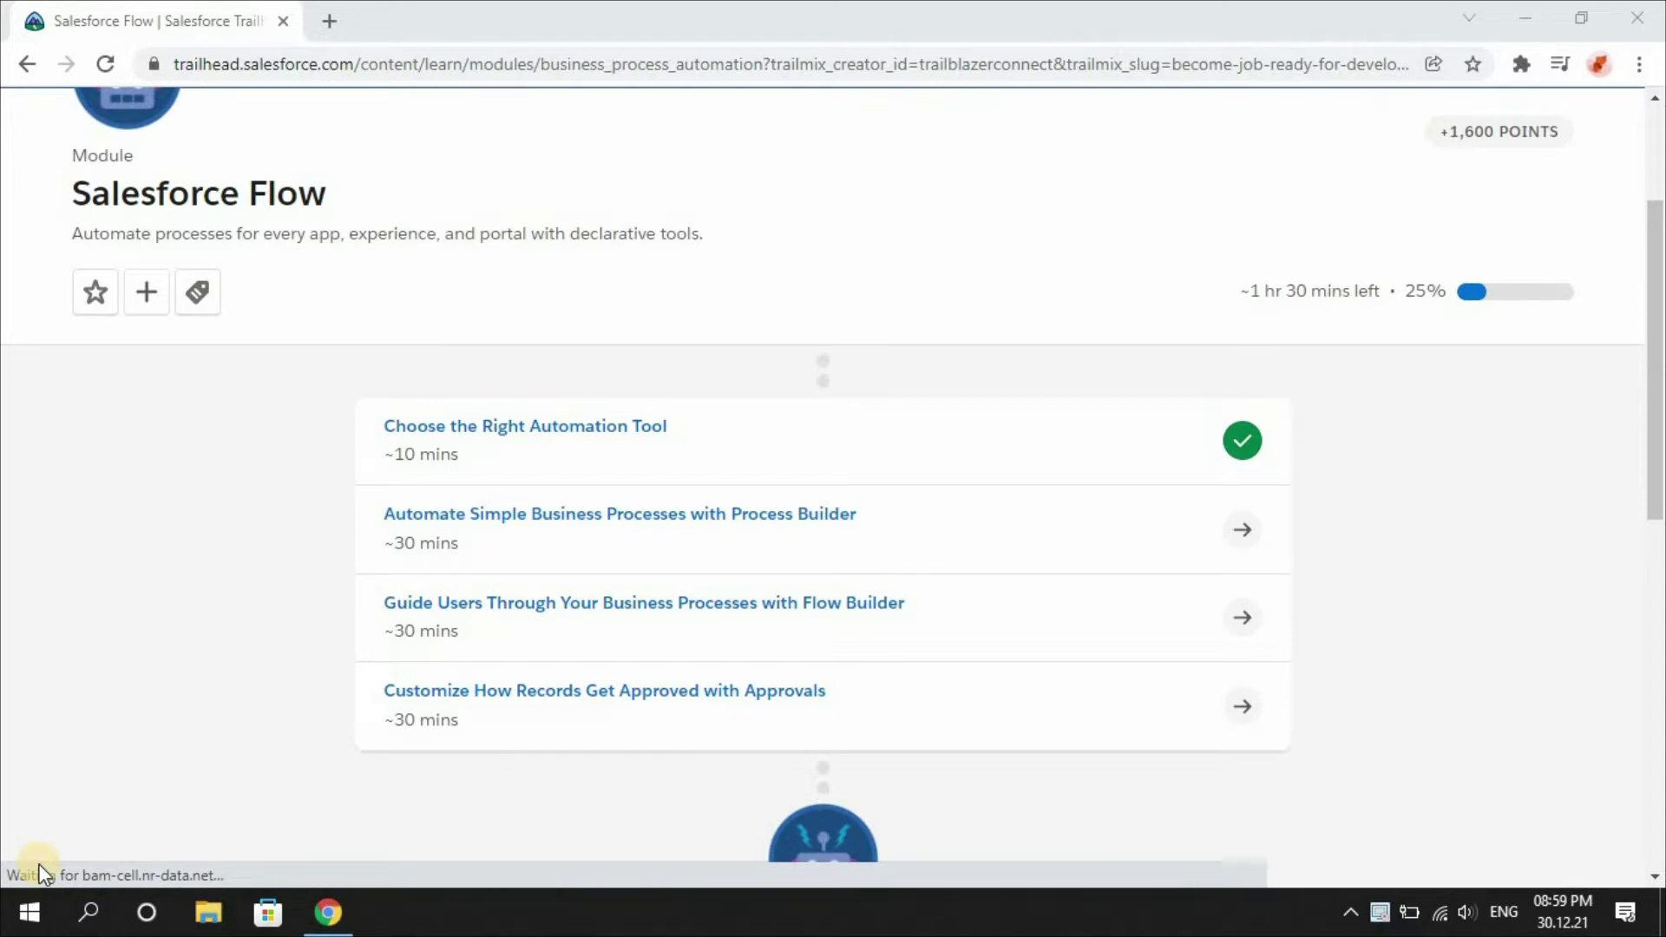
Step: Open the unit Automate Simple Business Processes with Process Builder and read about process components, triggers, criteria and actions
left_click(516, 507)
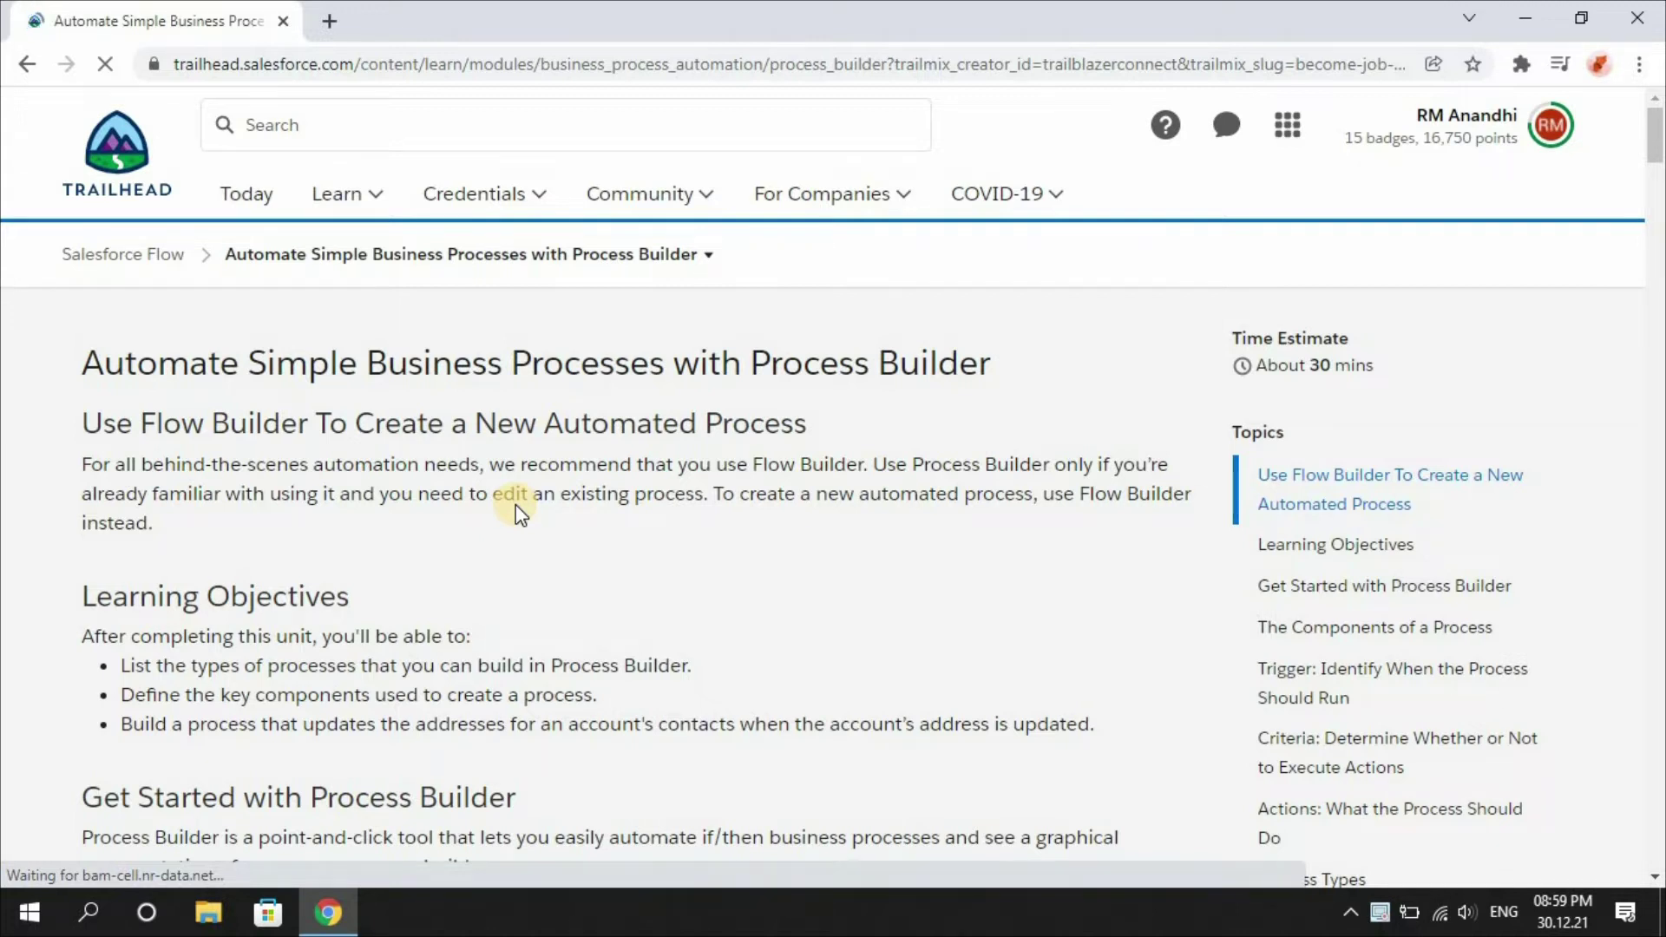
scroll(519, 513, "down", 2)
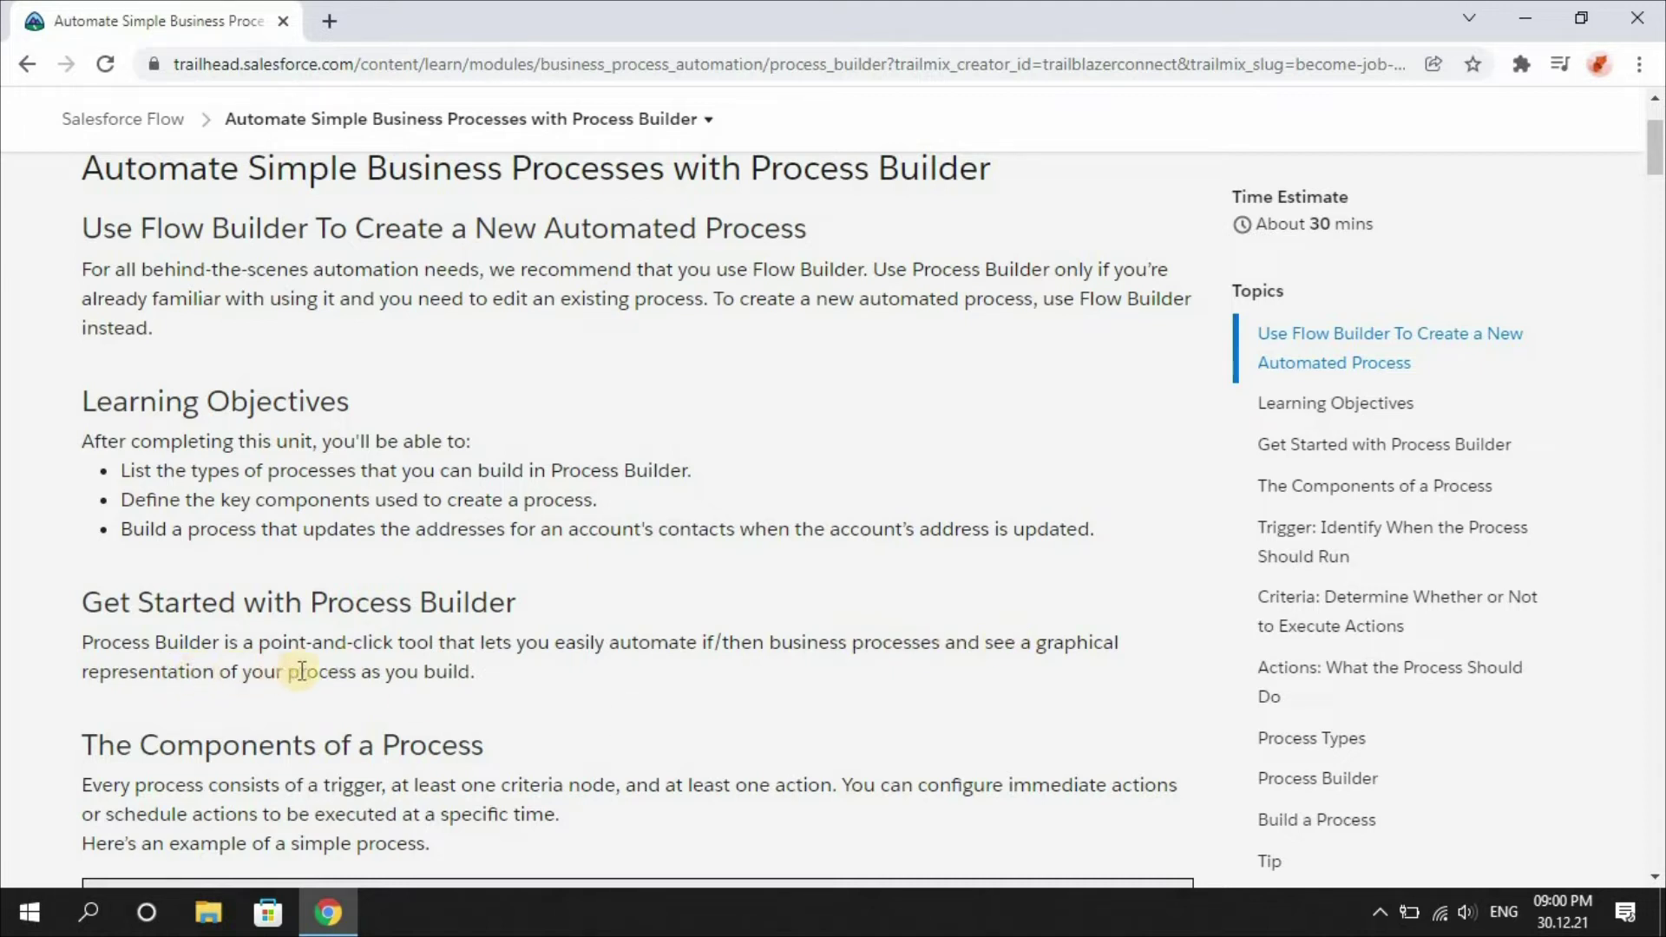
scroll(364, 669, "down", 3)
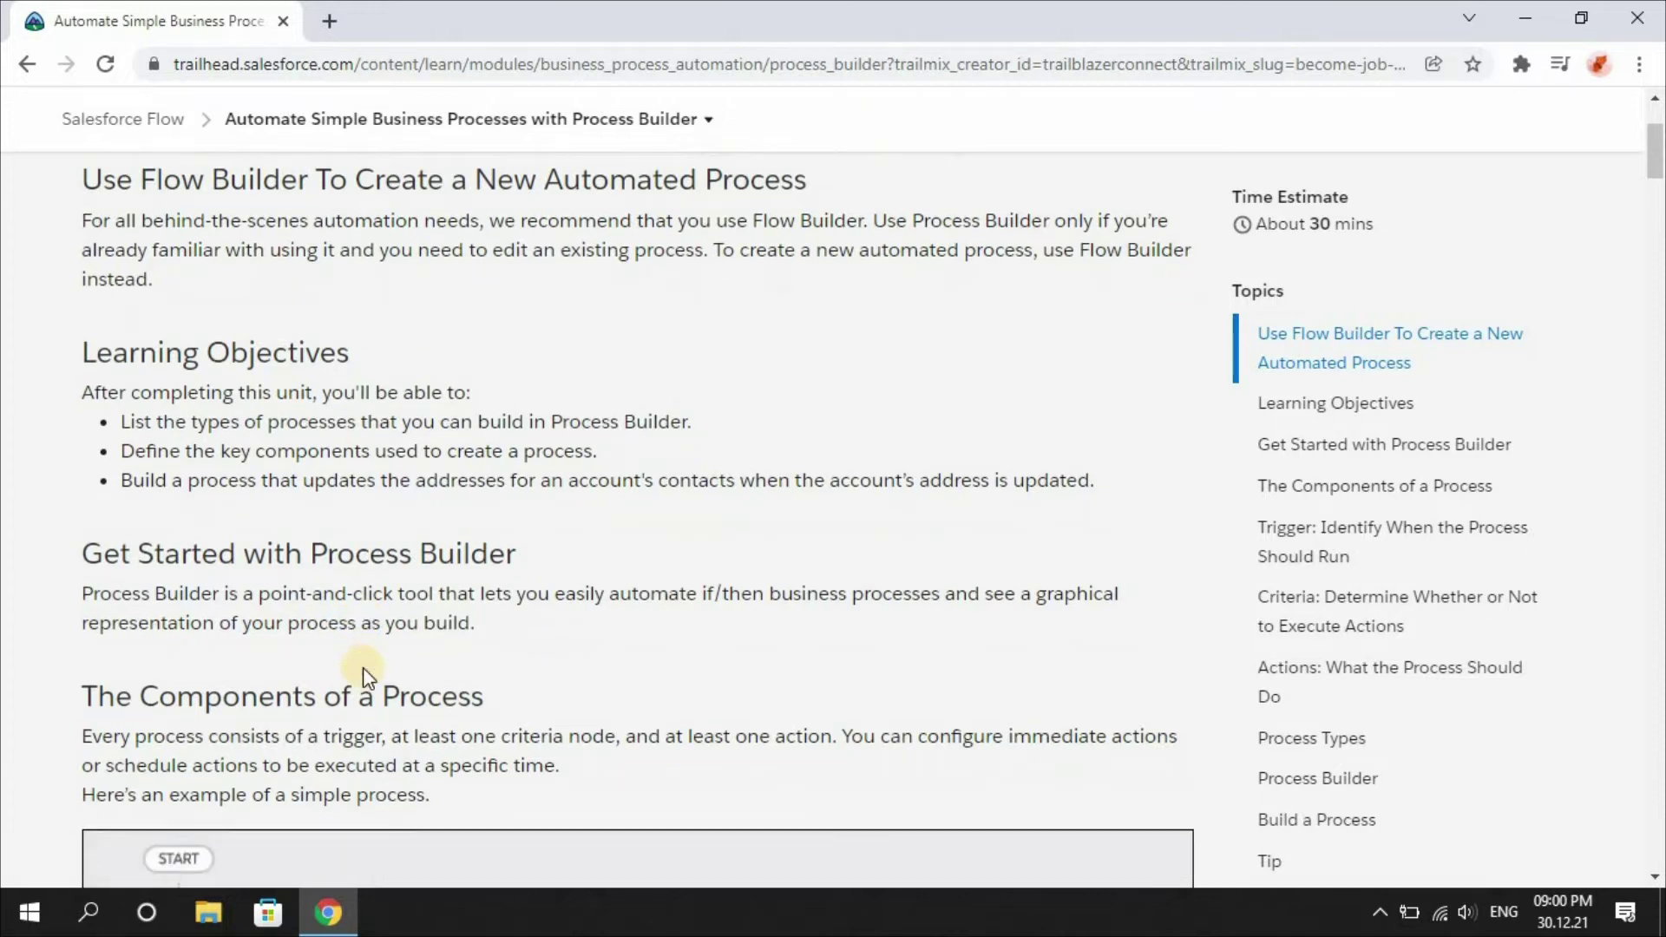
scroll(362, 668, "down", 2)
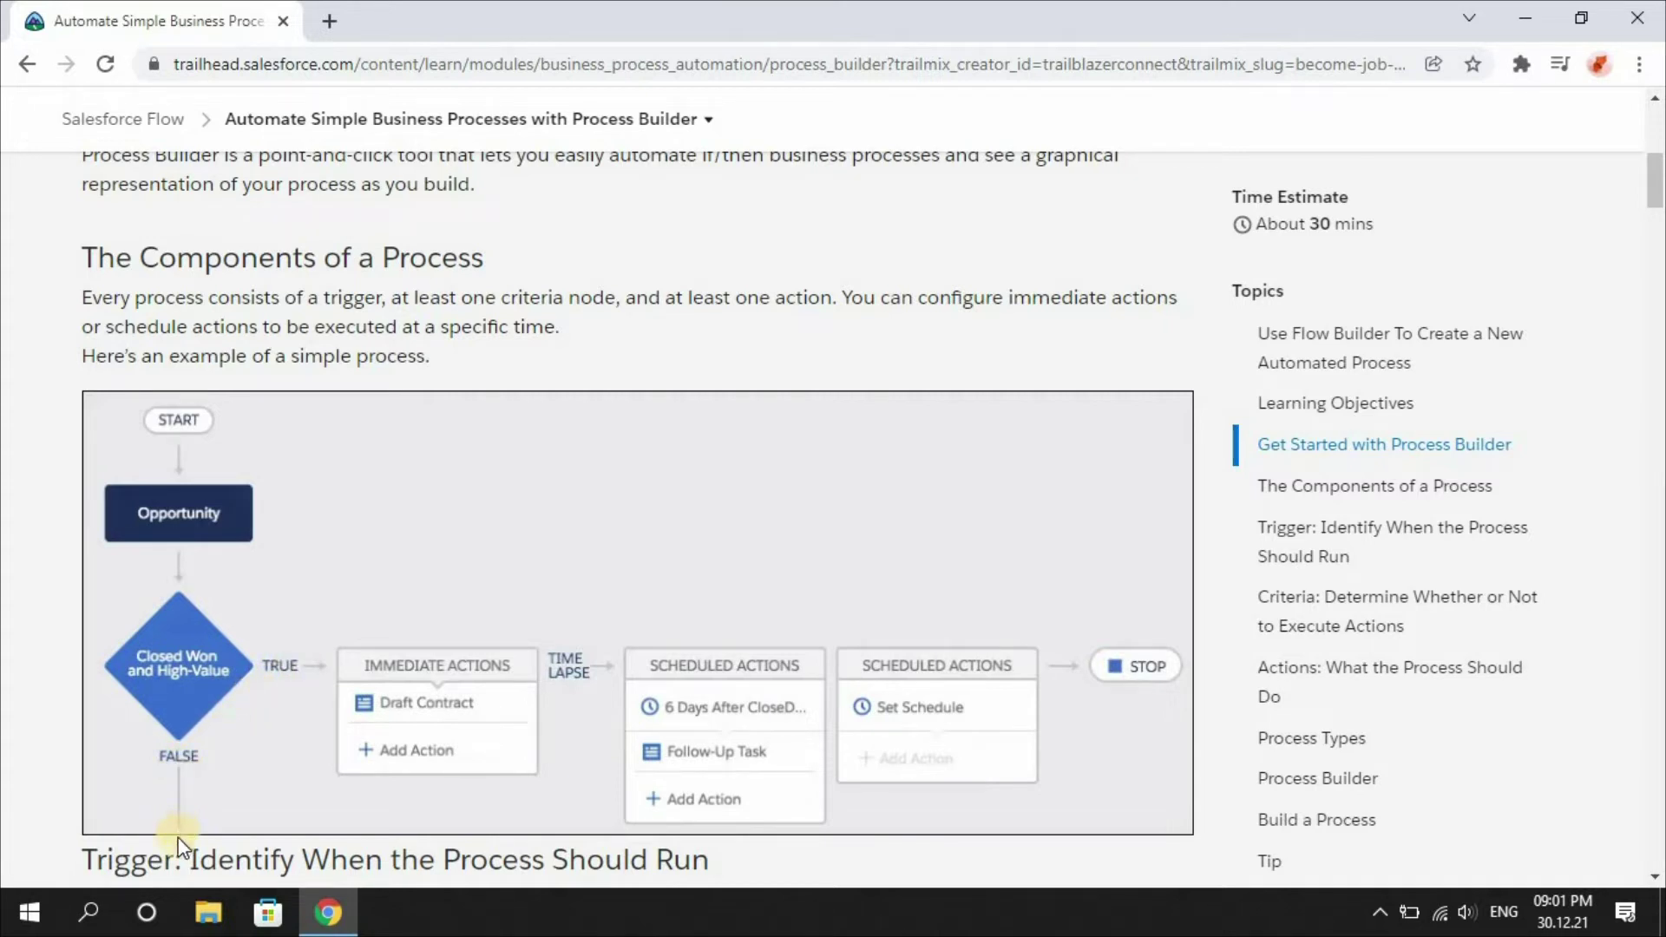
scroll(173, 834, "down", 5)
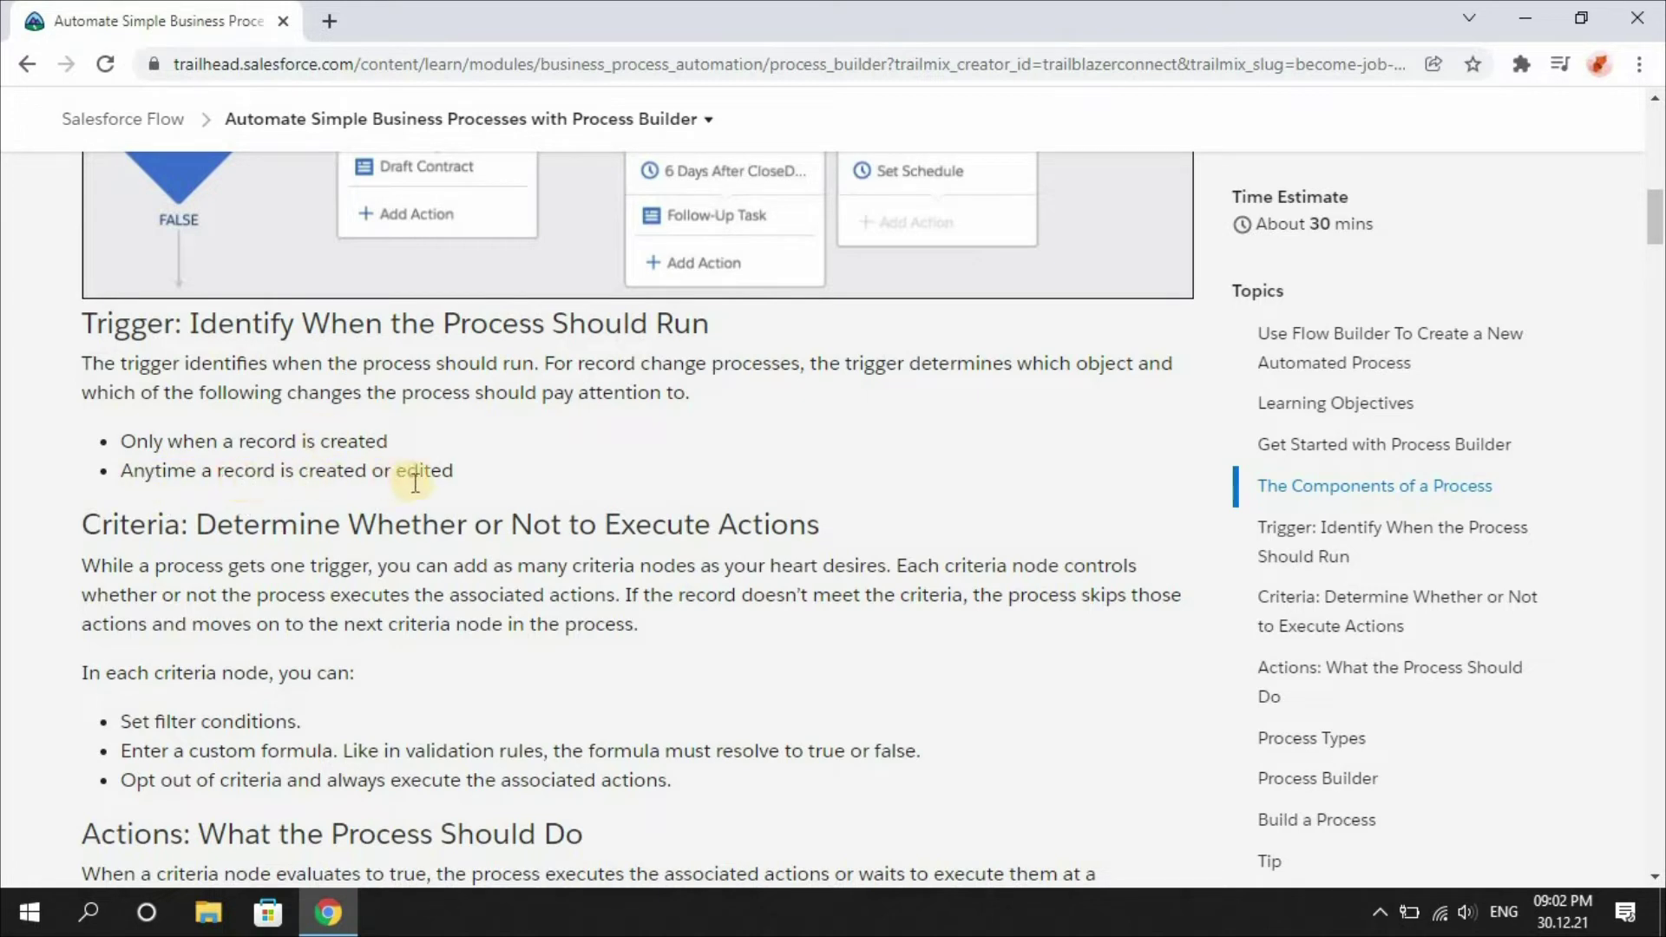
scroll(437, 483, "down", 2)
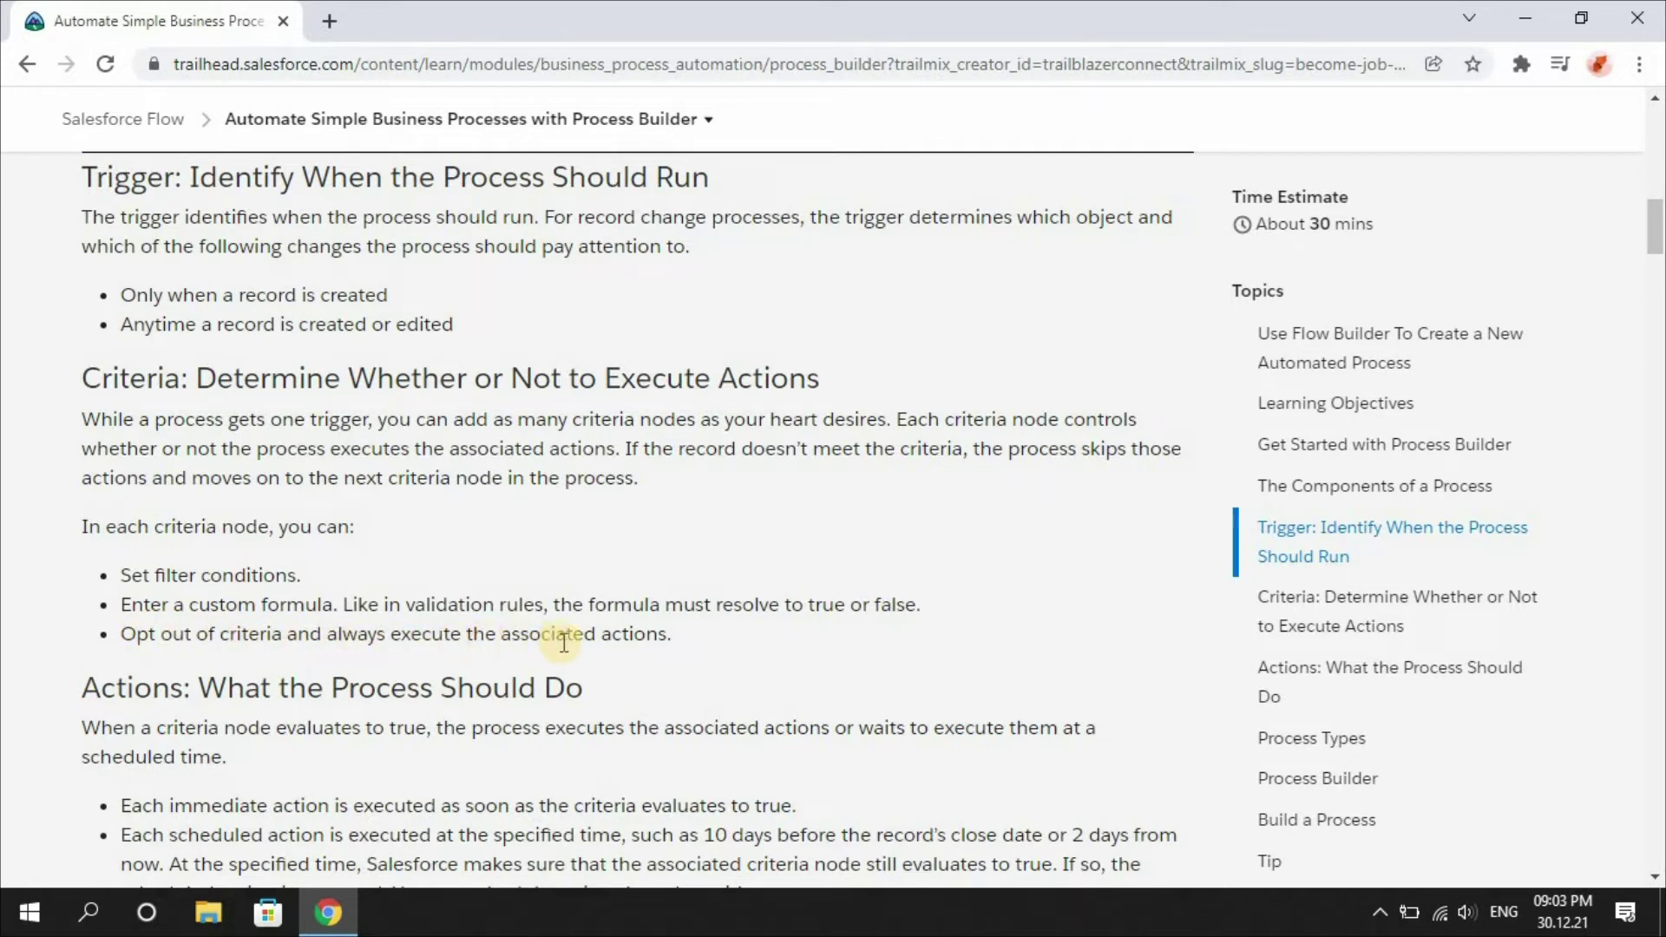
scroll(564, 642, "down", 3)
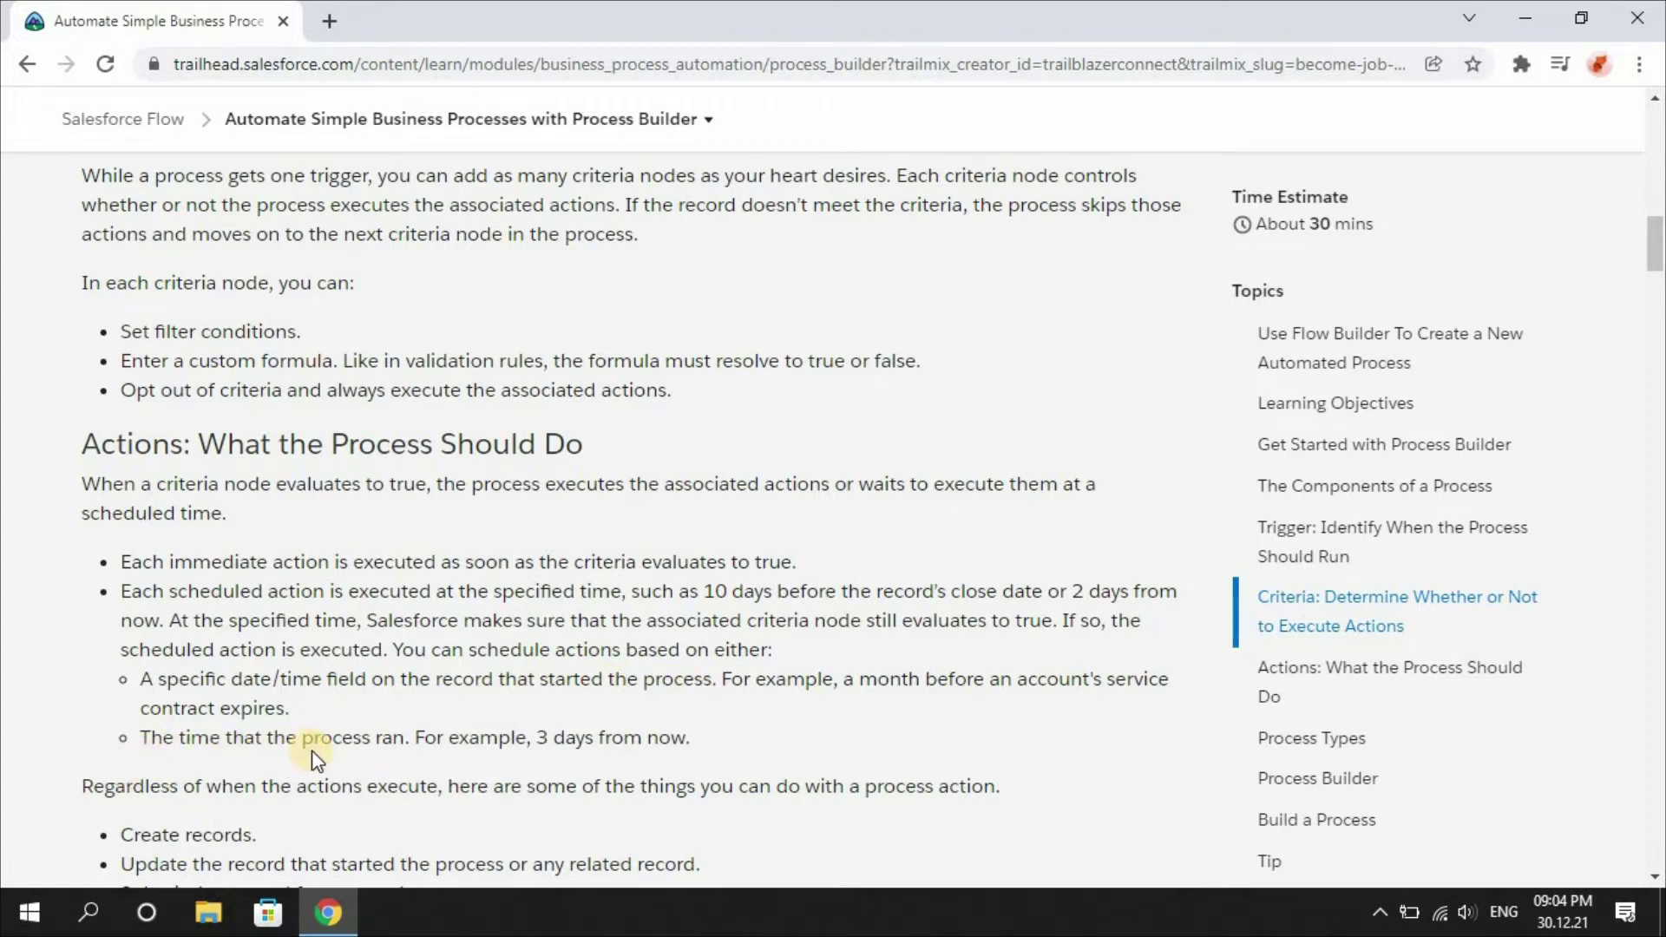
scroll(387, 752, "down", 3)
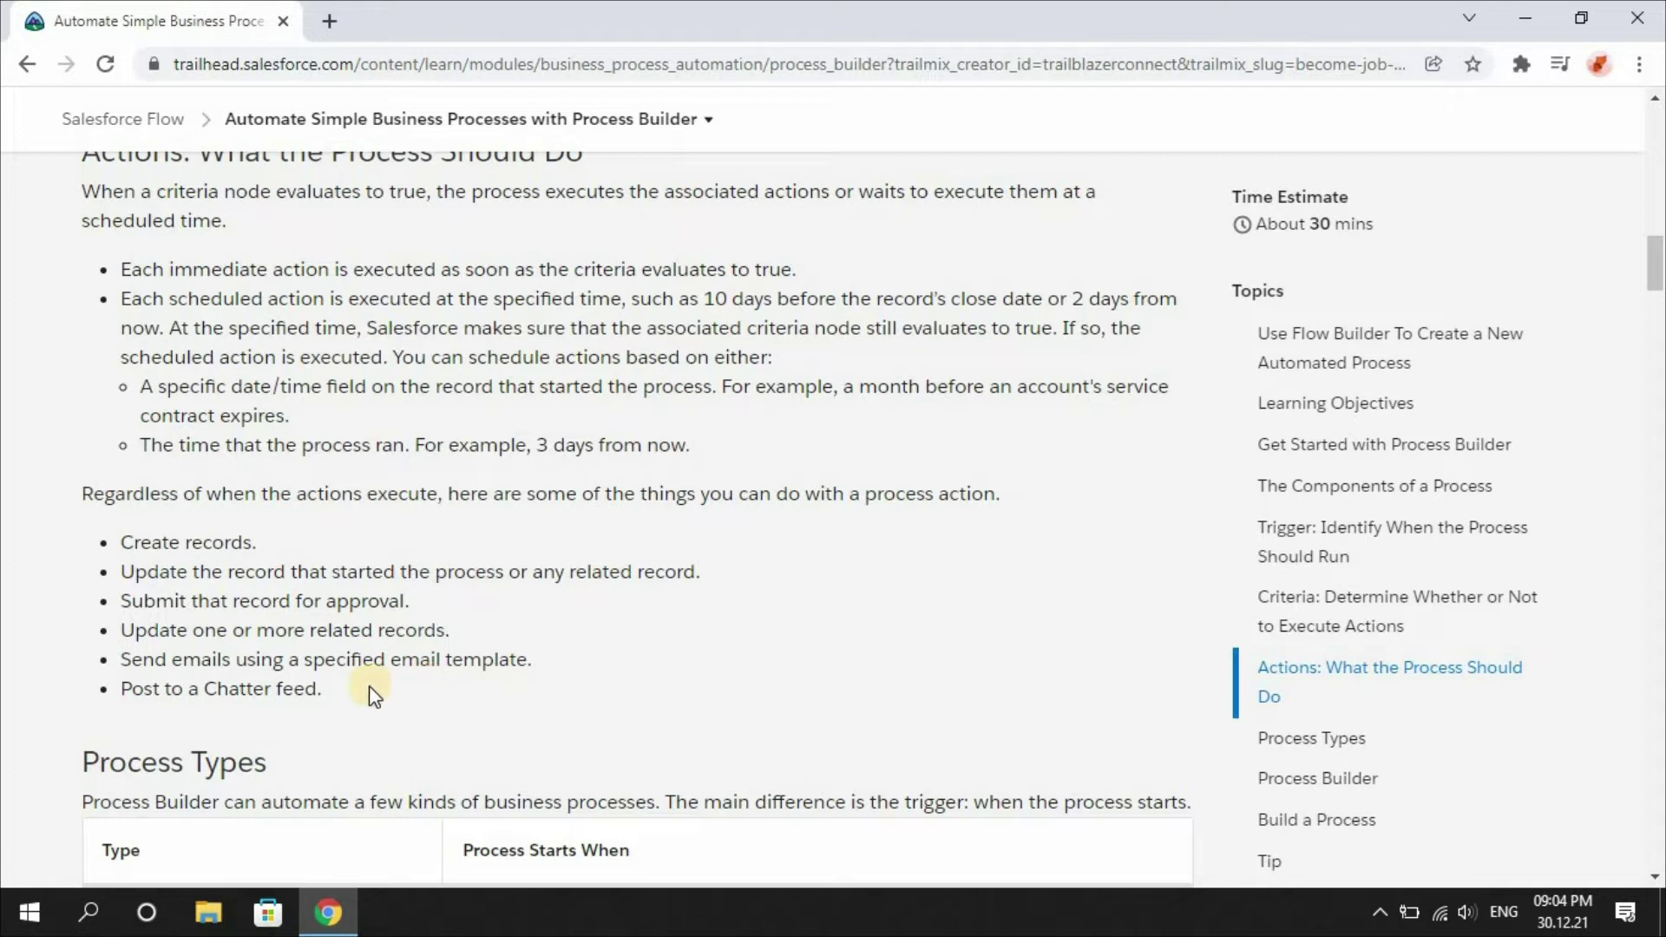
scroll(373, 694, "down", 4)
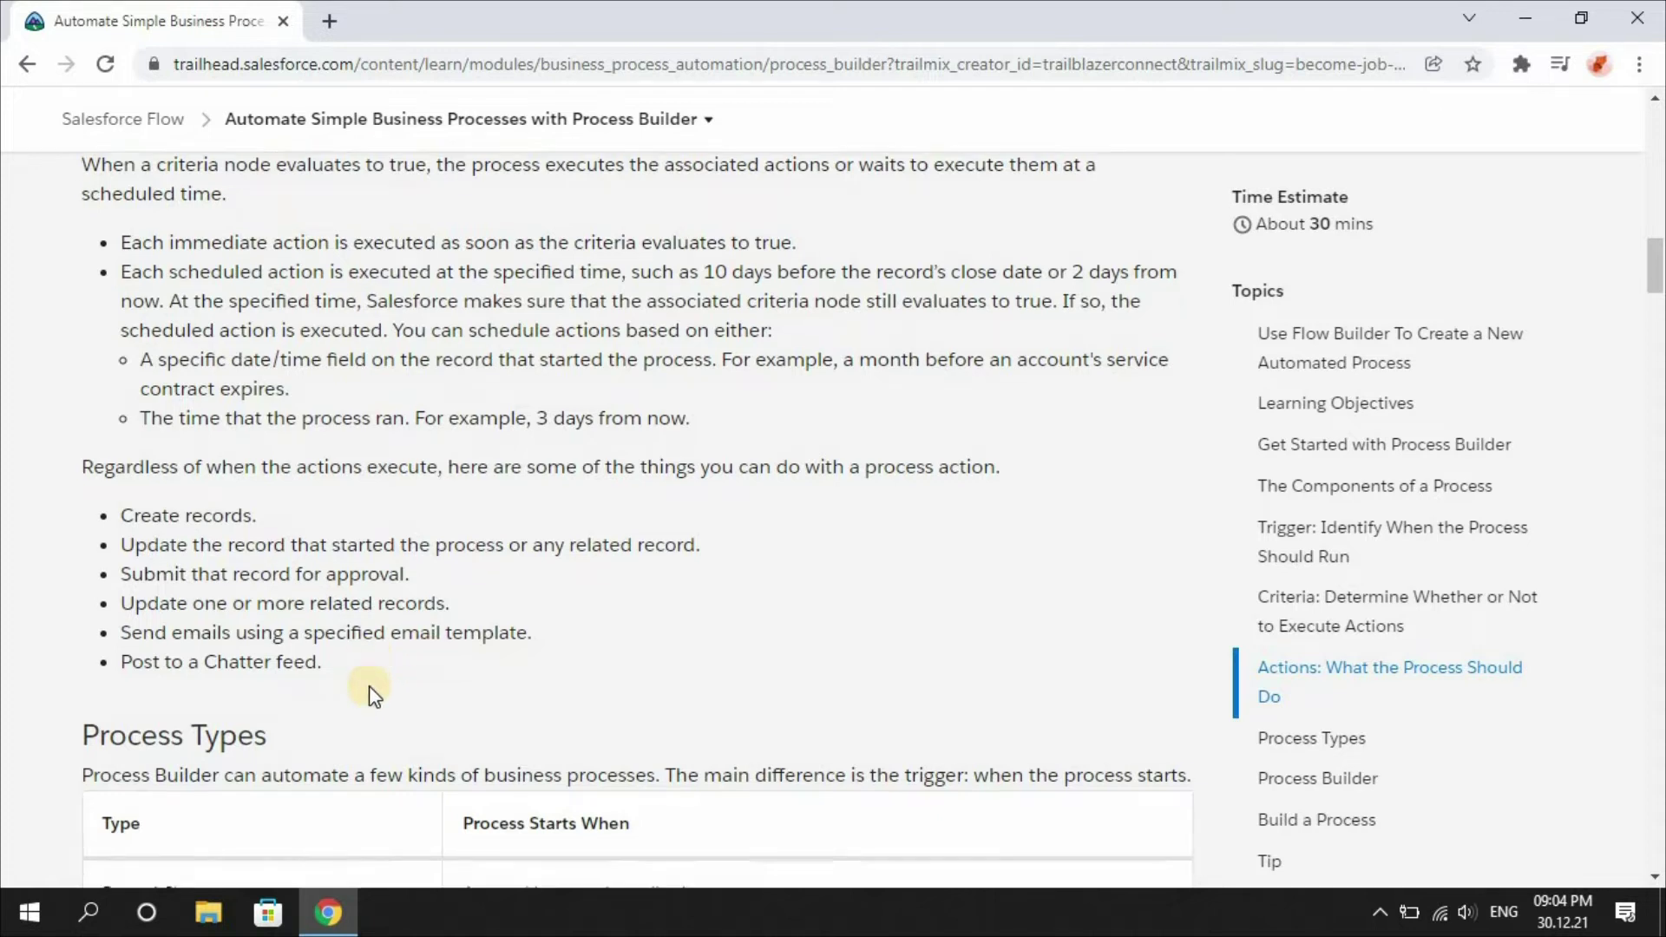
scroll(370, 692, "down", 1)
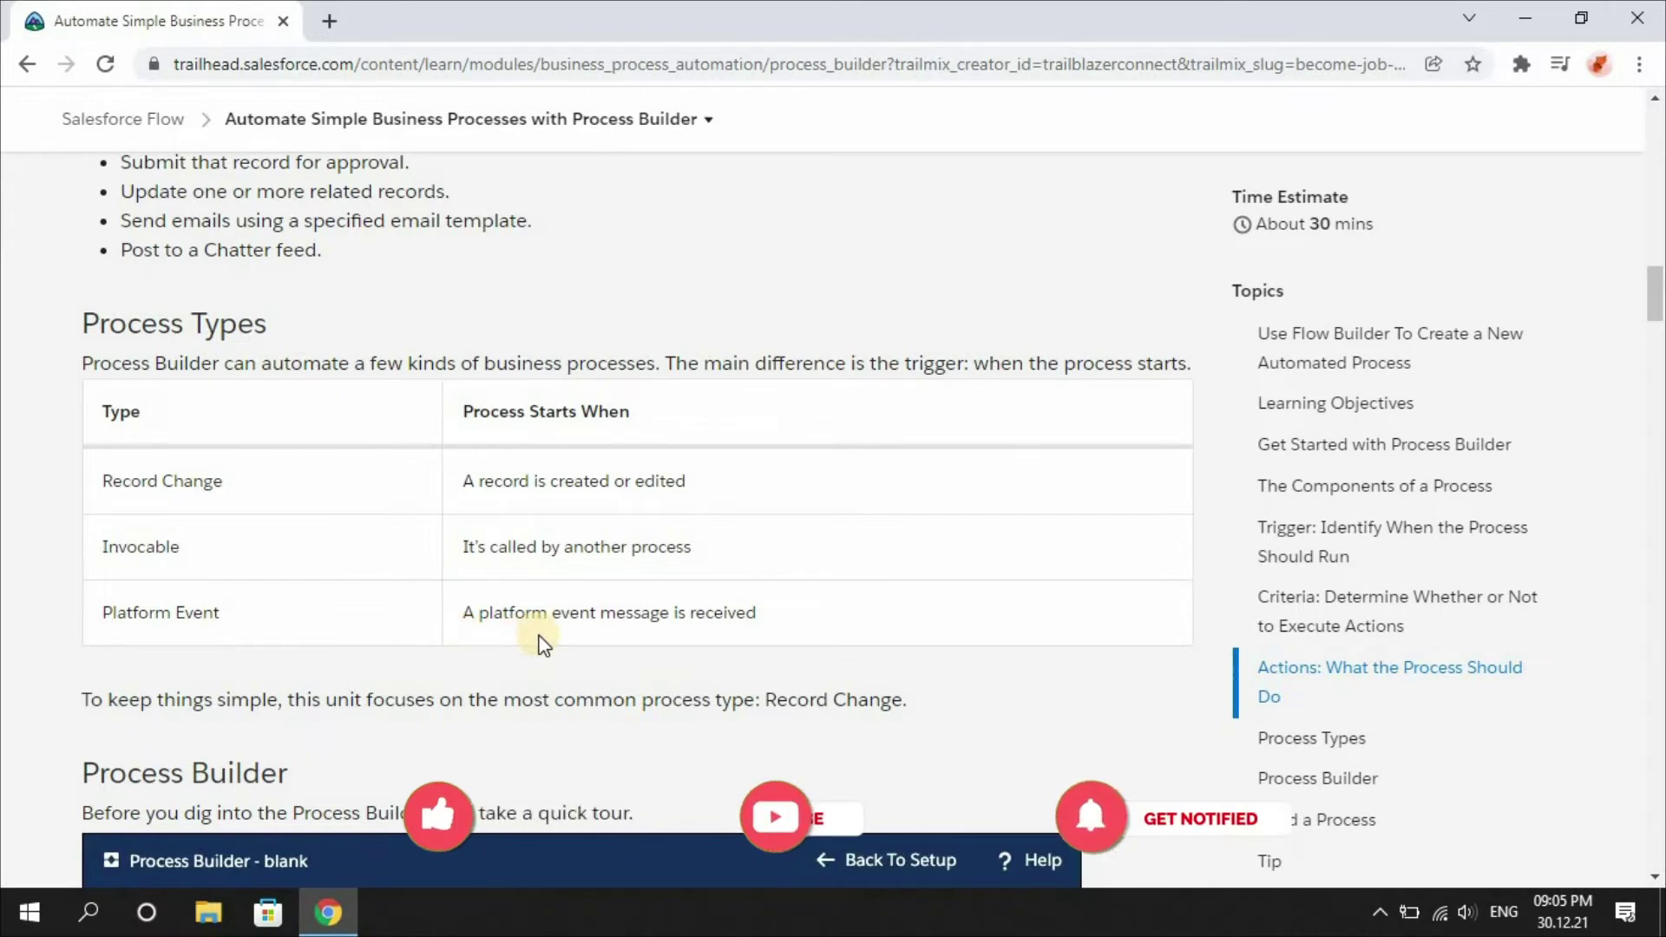
Step: Examine the process types table and the annotated Process Builder tour, including the button bar, canvas and action groups
scroll(542, 644, "down", 2)
scroll(542, 644, "down", 1)
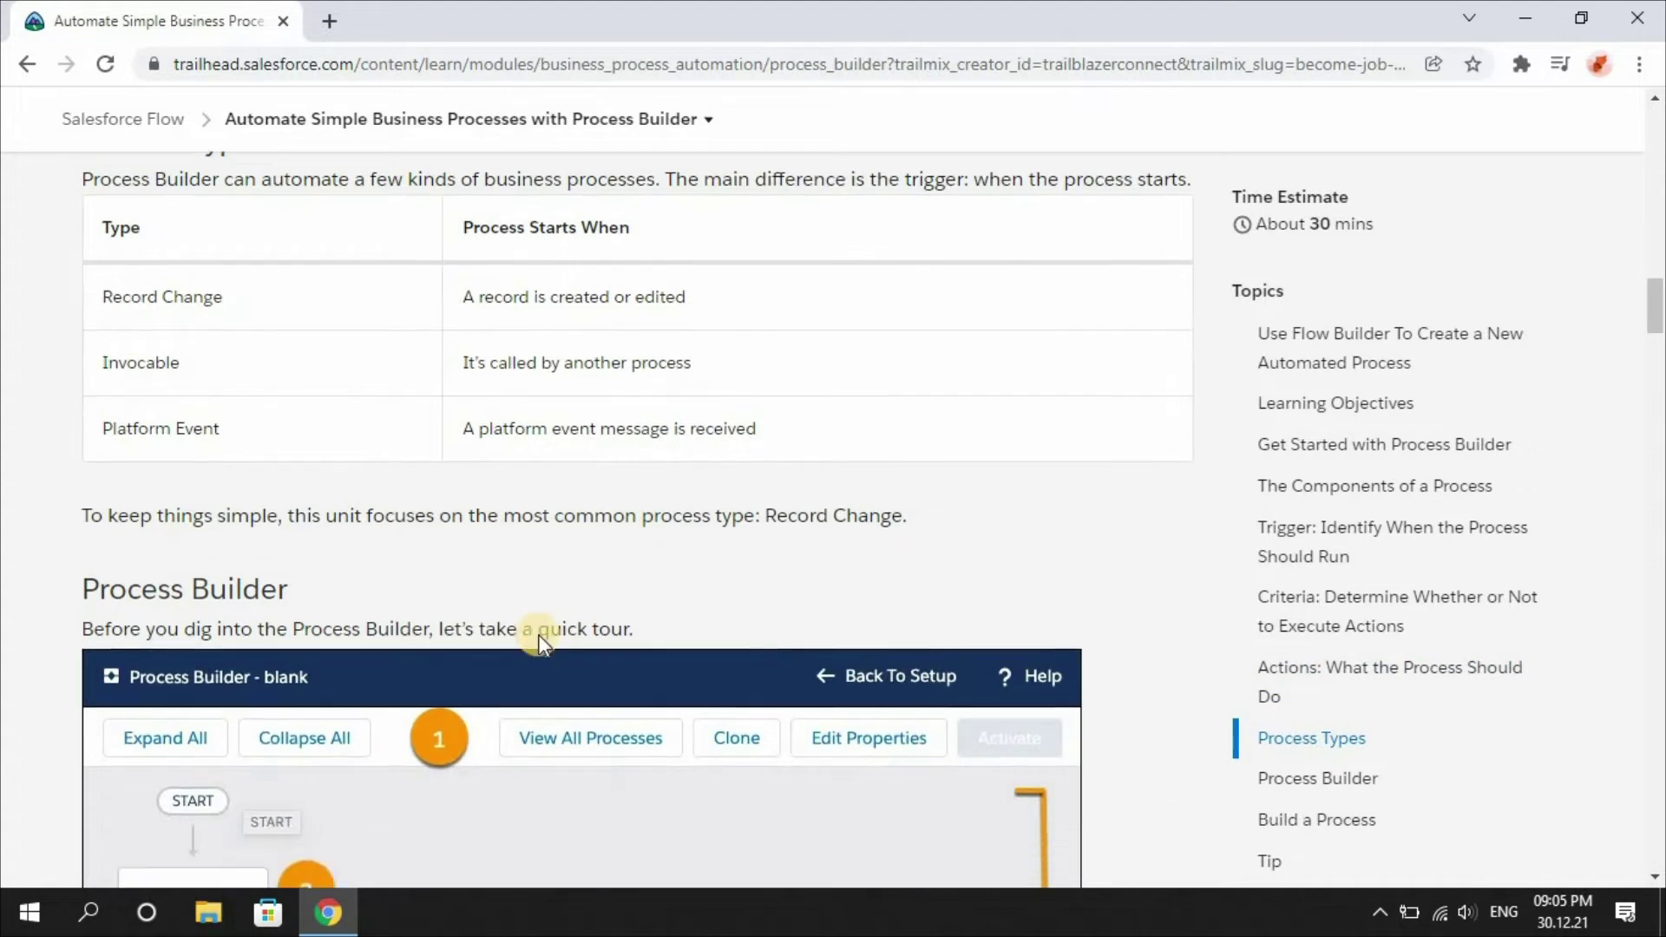
scroll(539, 642, "down", 3)
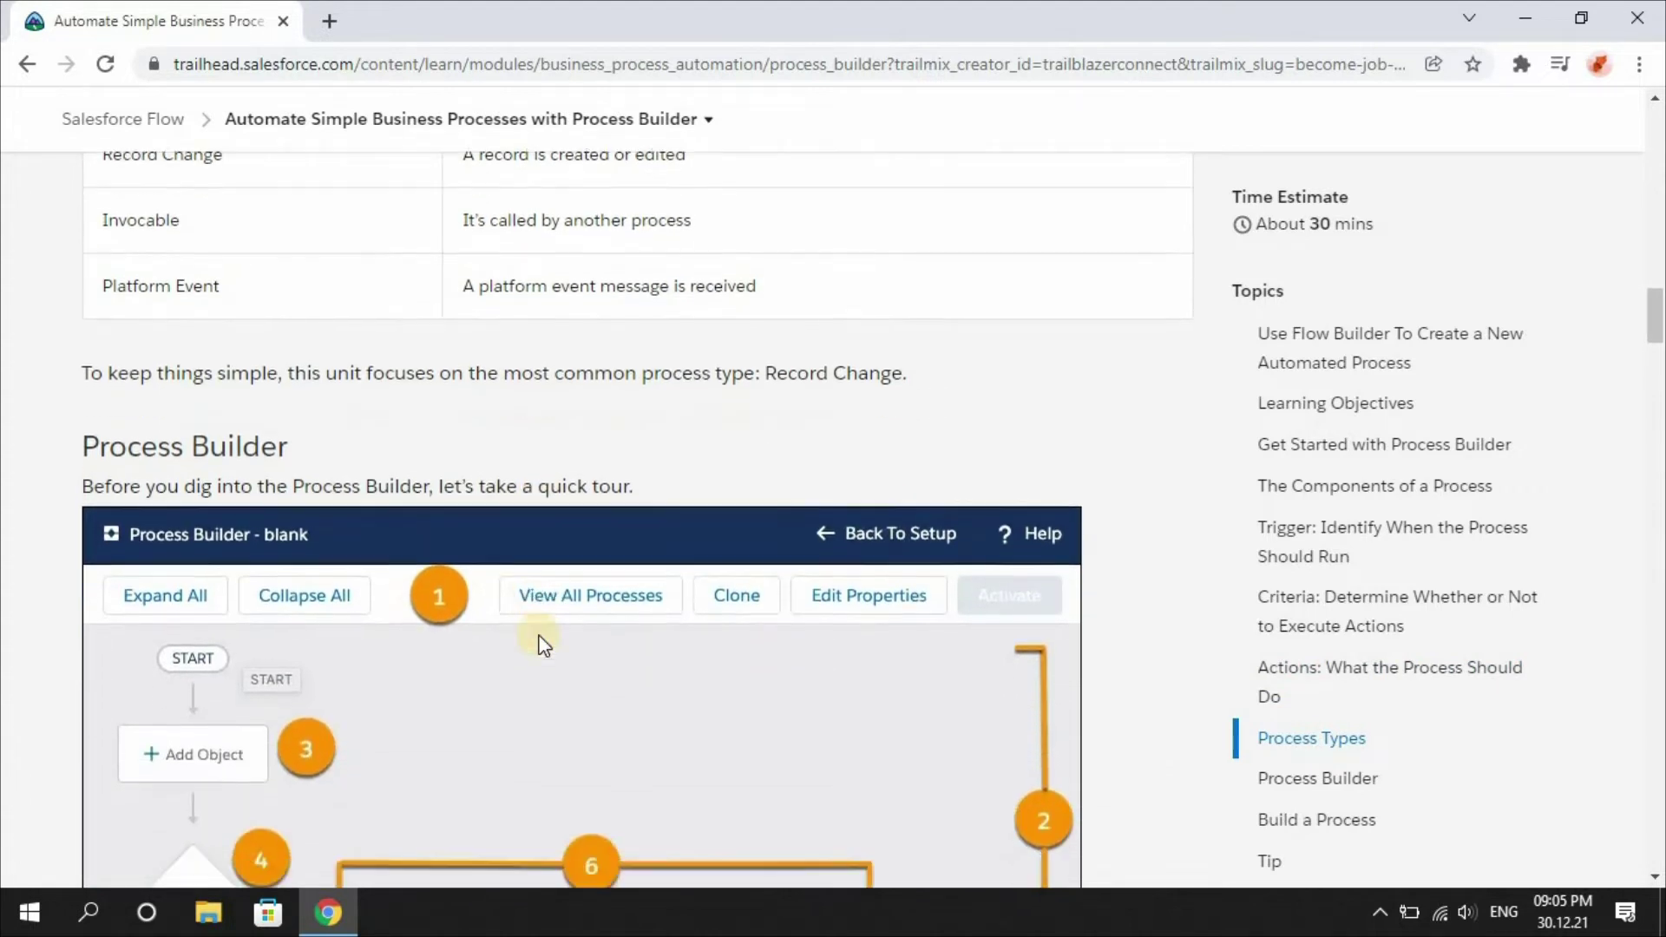
scroll(539, 642, "down", 1)
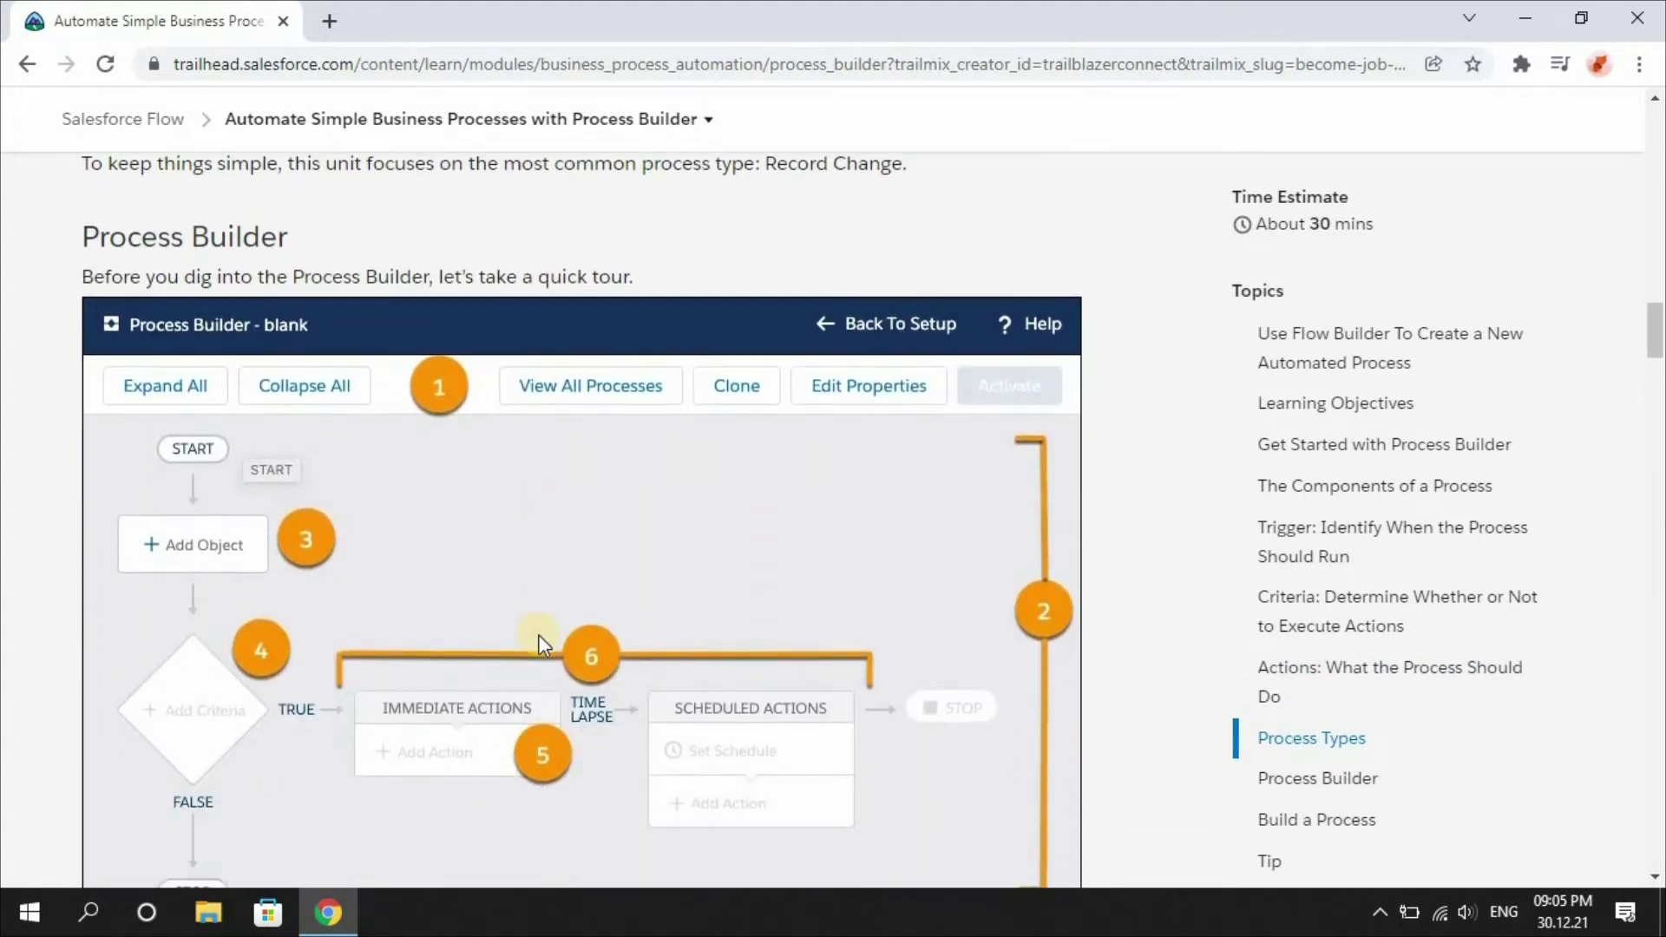
scroll(542, 644, "down", 1)
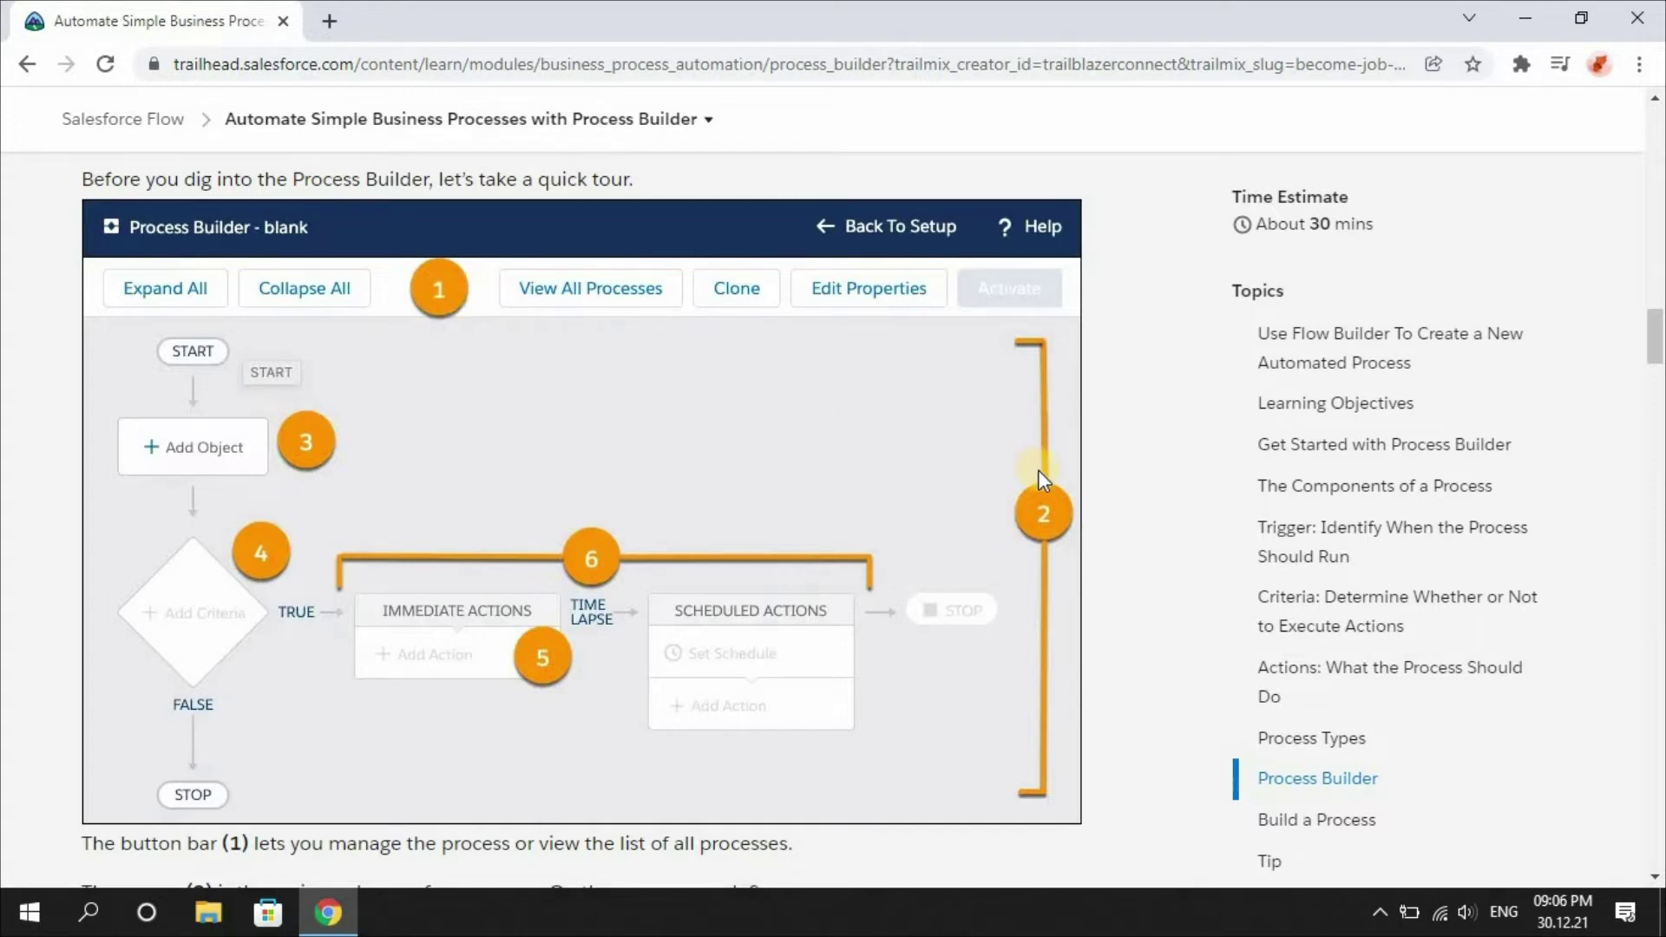
scroll(1039, 473, "down", 1)
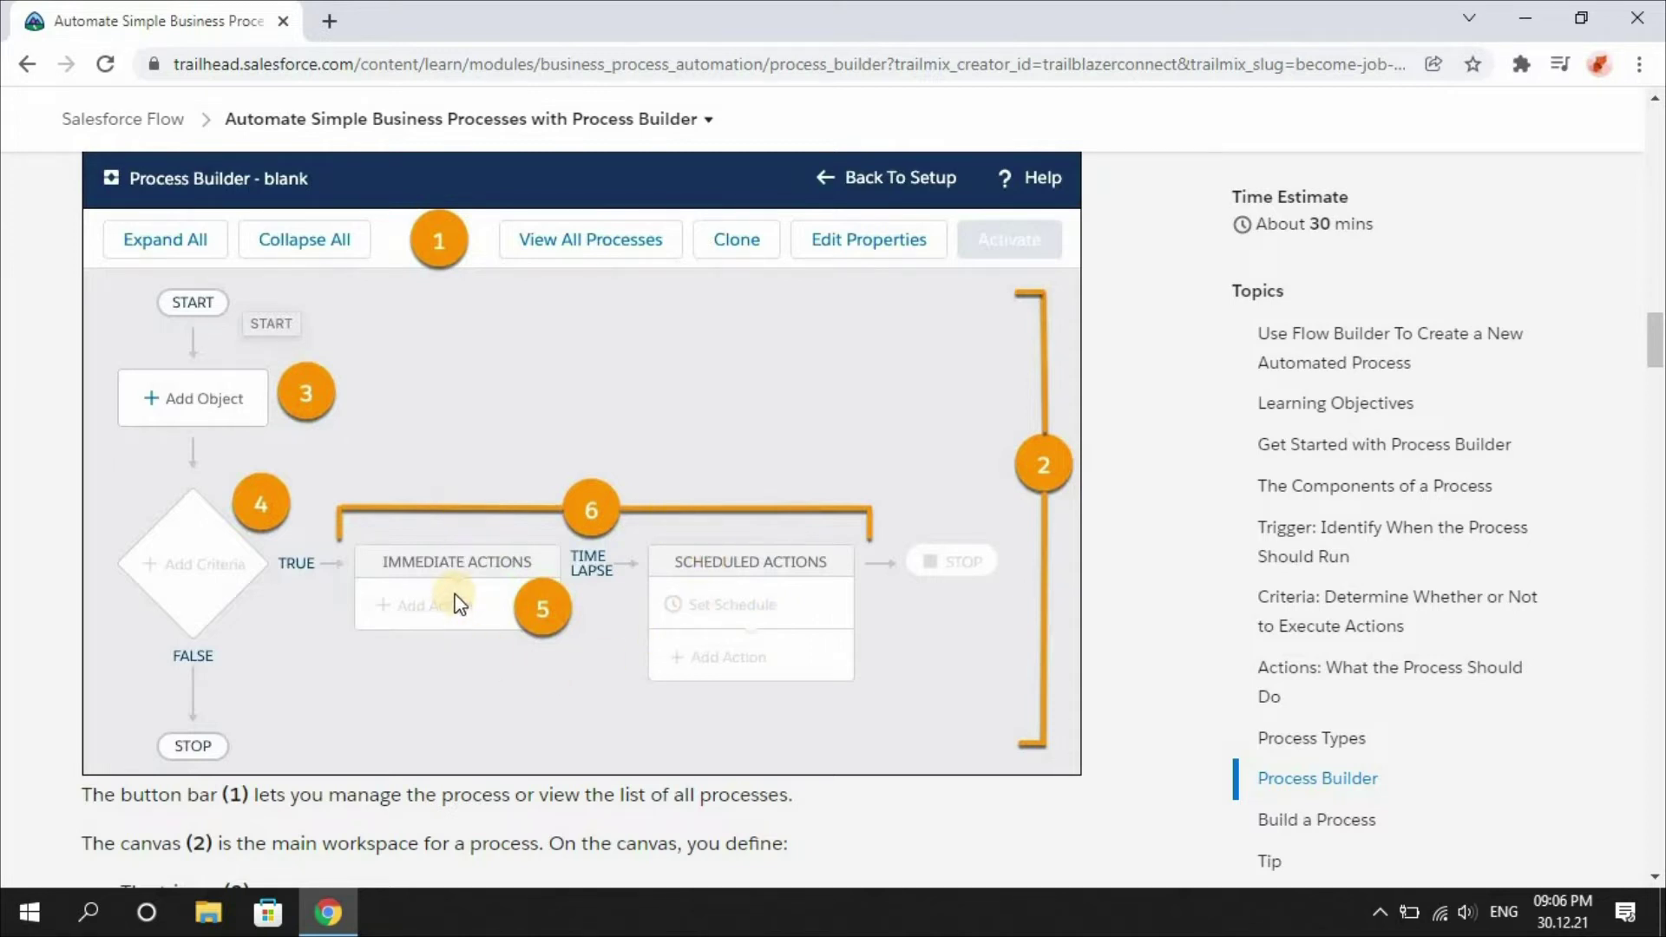
scroll(457, 603, "down", 4)
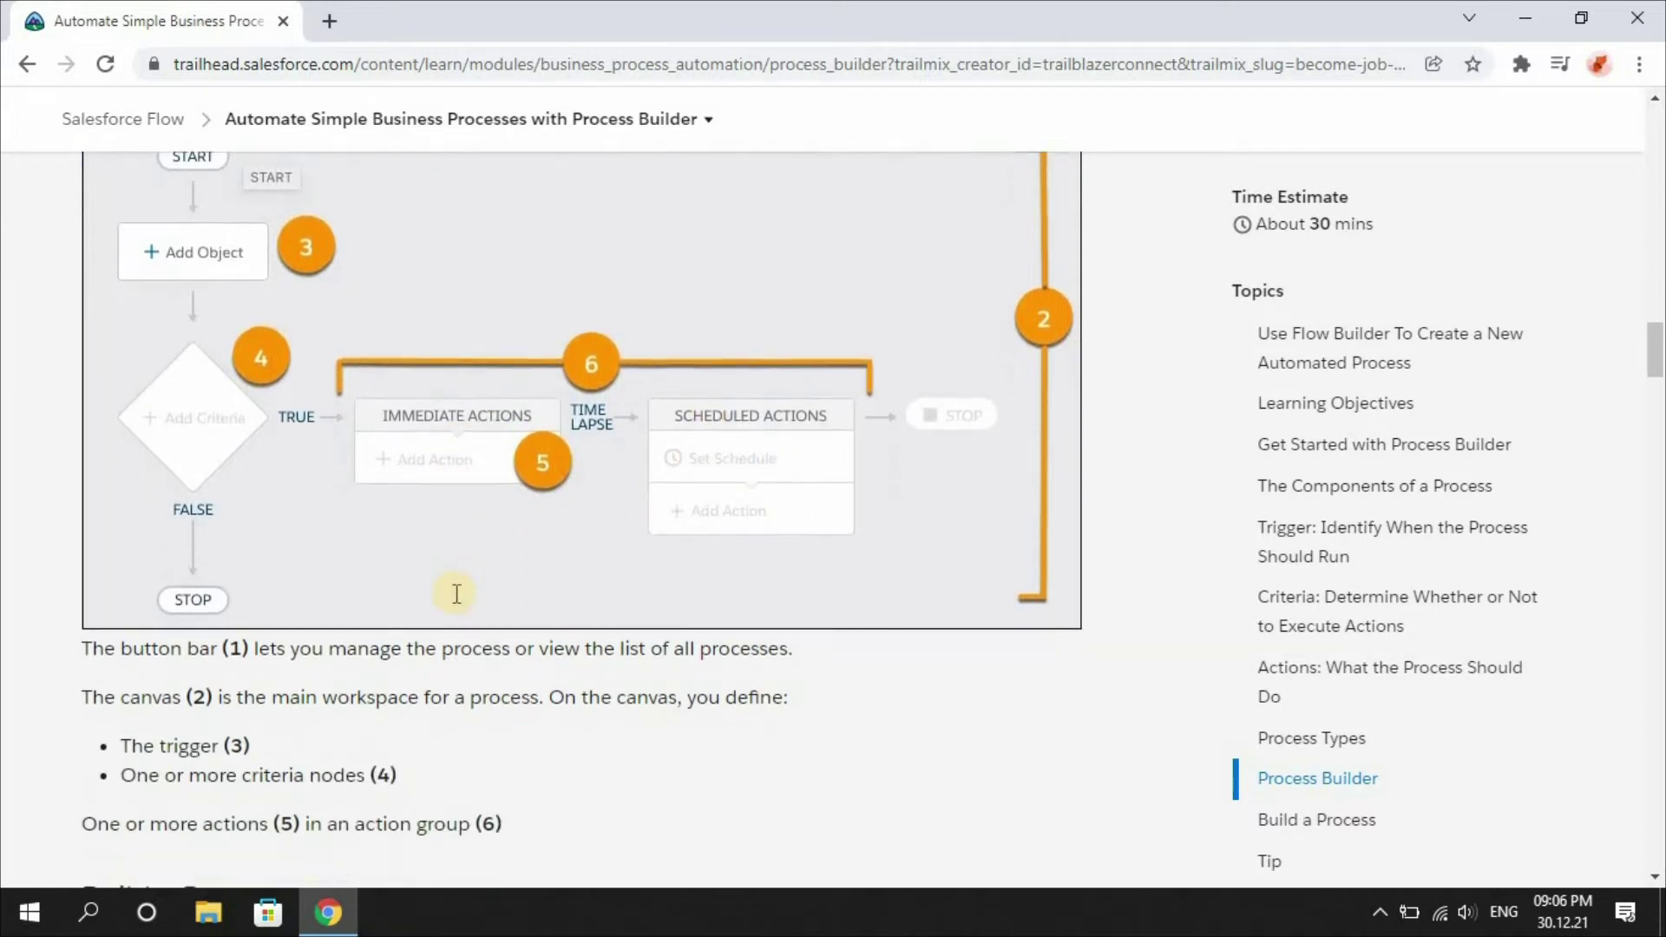
scroll(457, 603, "down", 4)
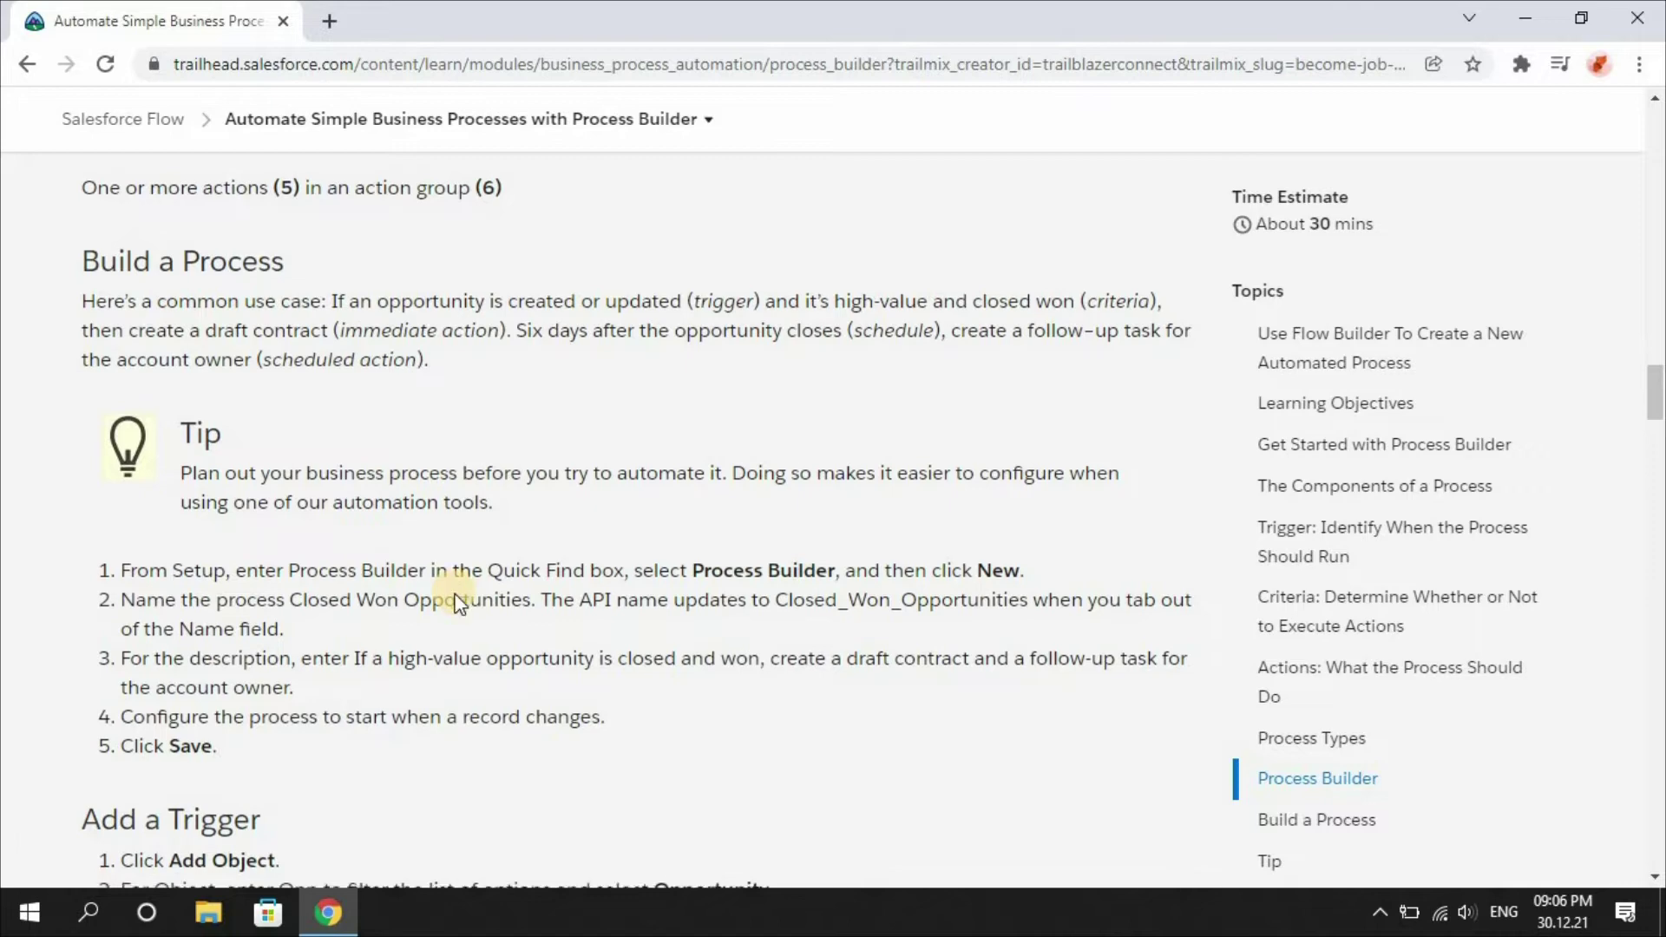
Step: Launch My Trailhead Playground 1 from the challenge at the end of the unit
scroll(458, 598, "down", 2)
scroll(458, 603, "down", 15)
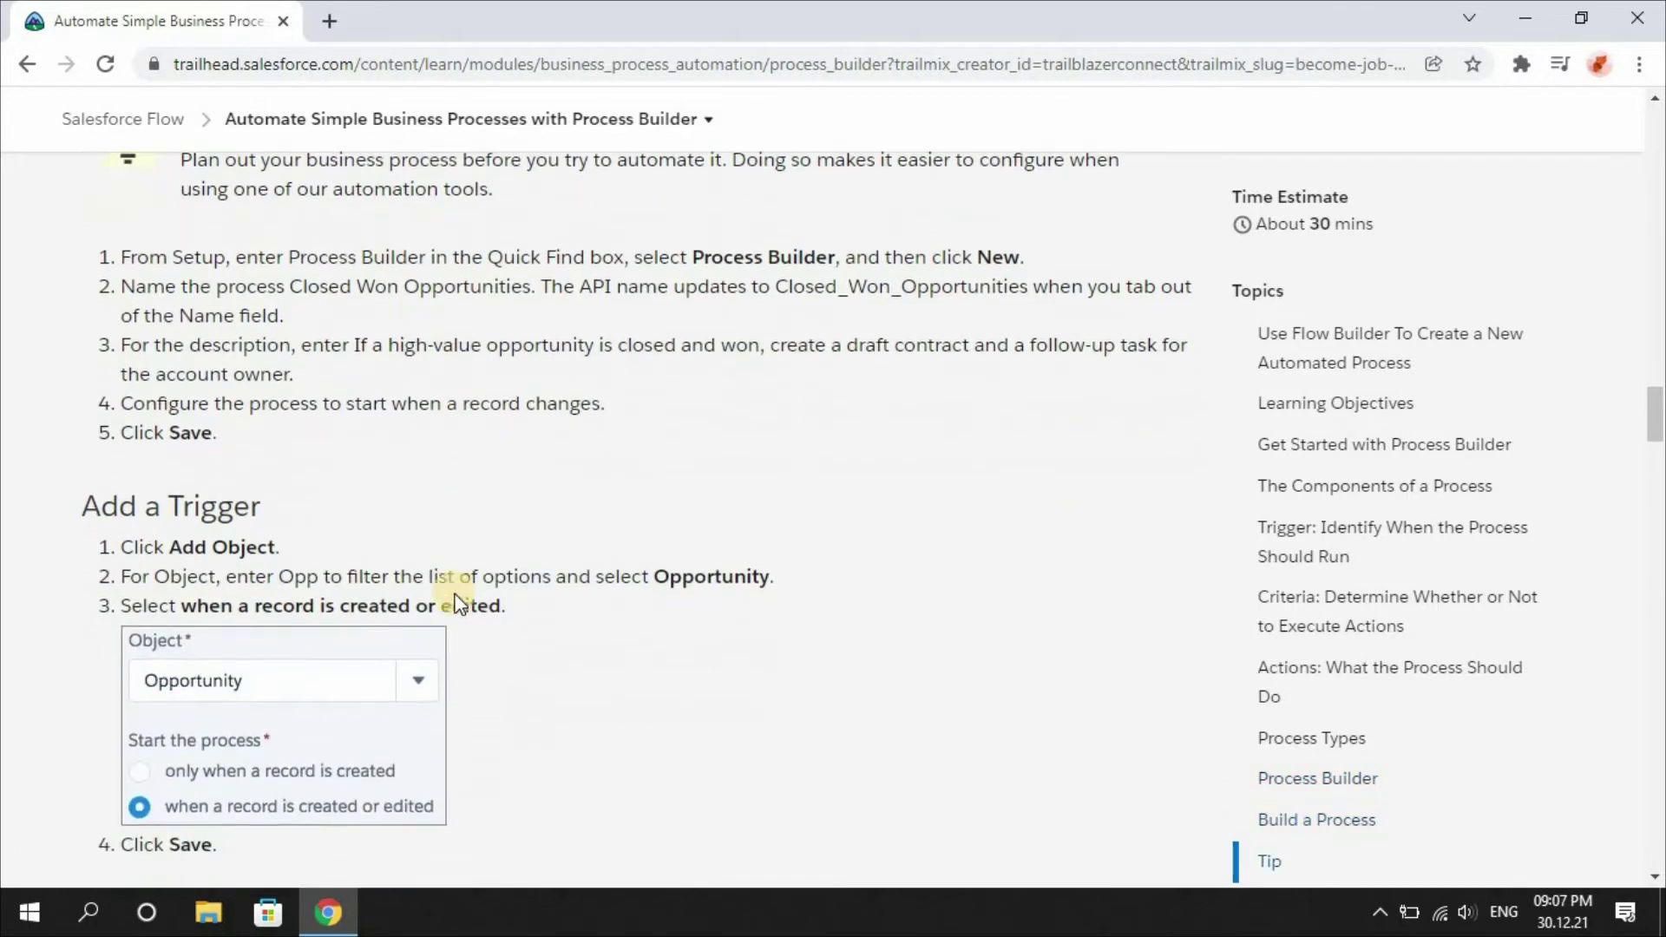
scroll(458, 603, "down", 20)
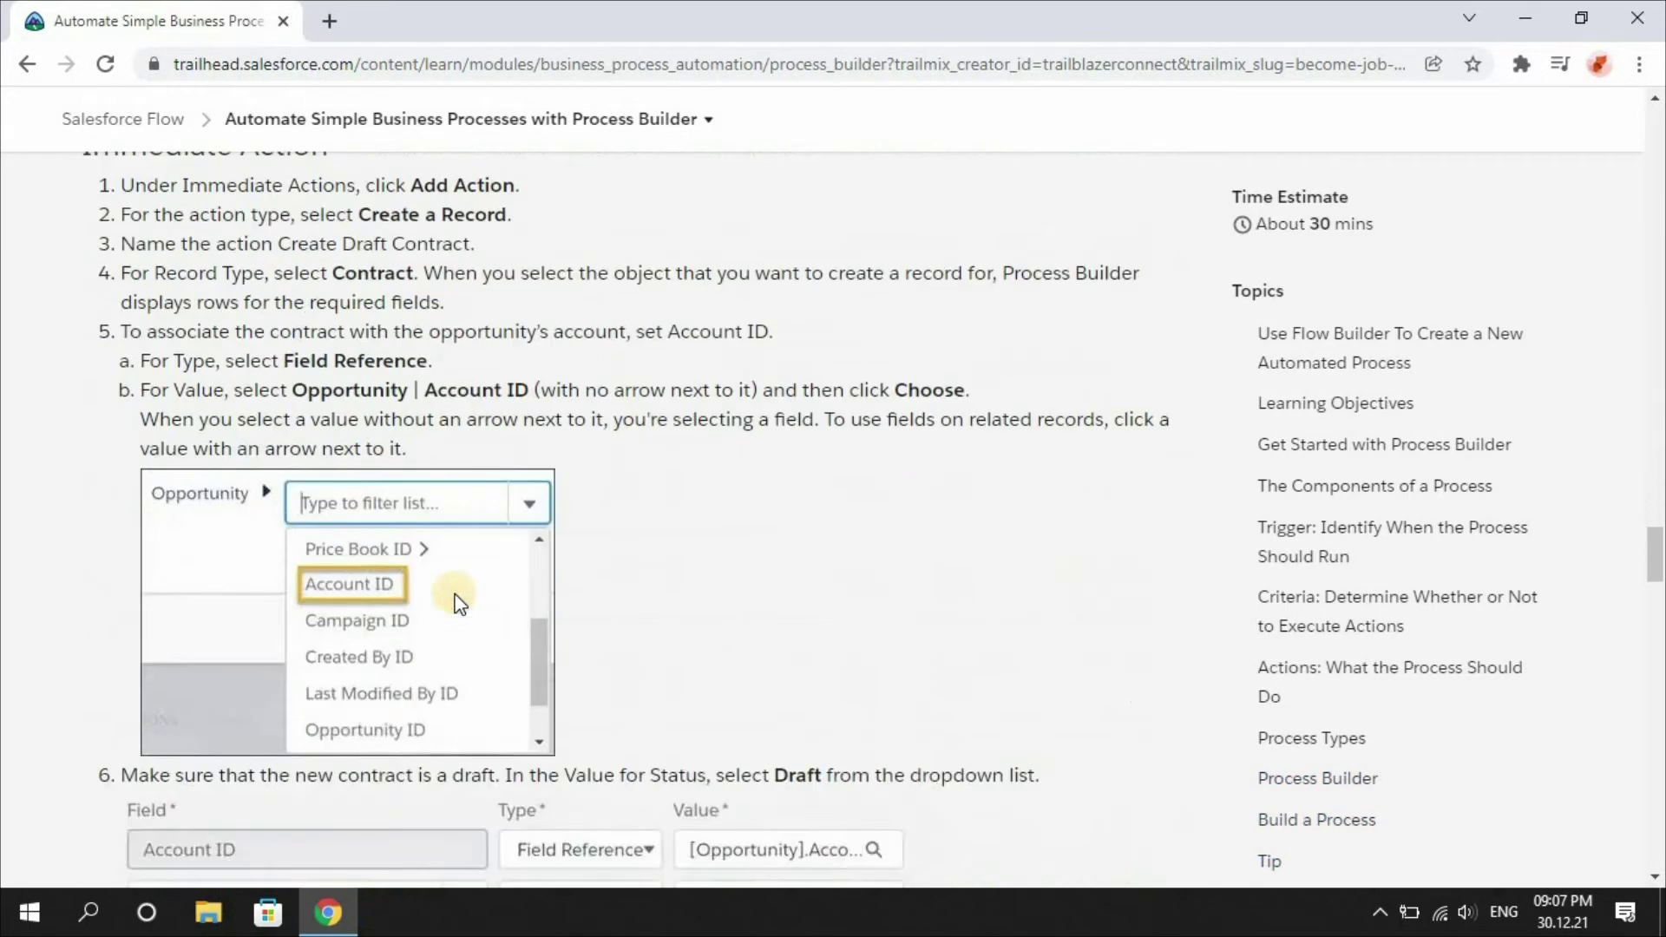
scroll(458, 597, "down", 15)
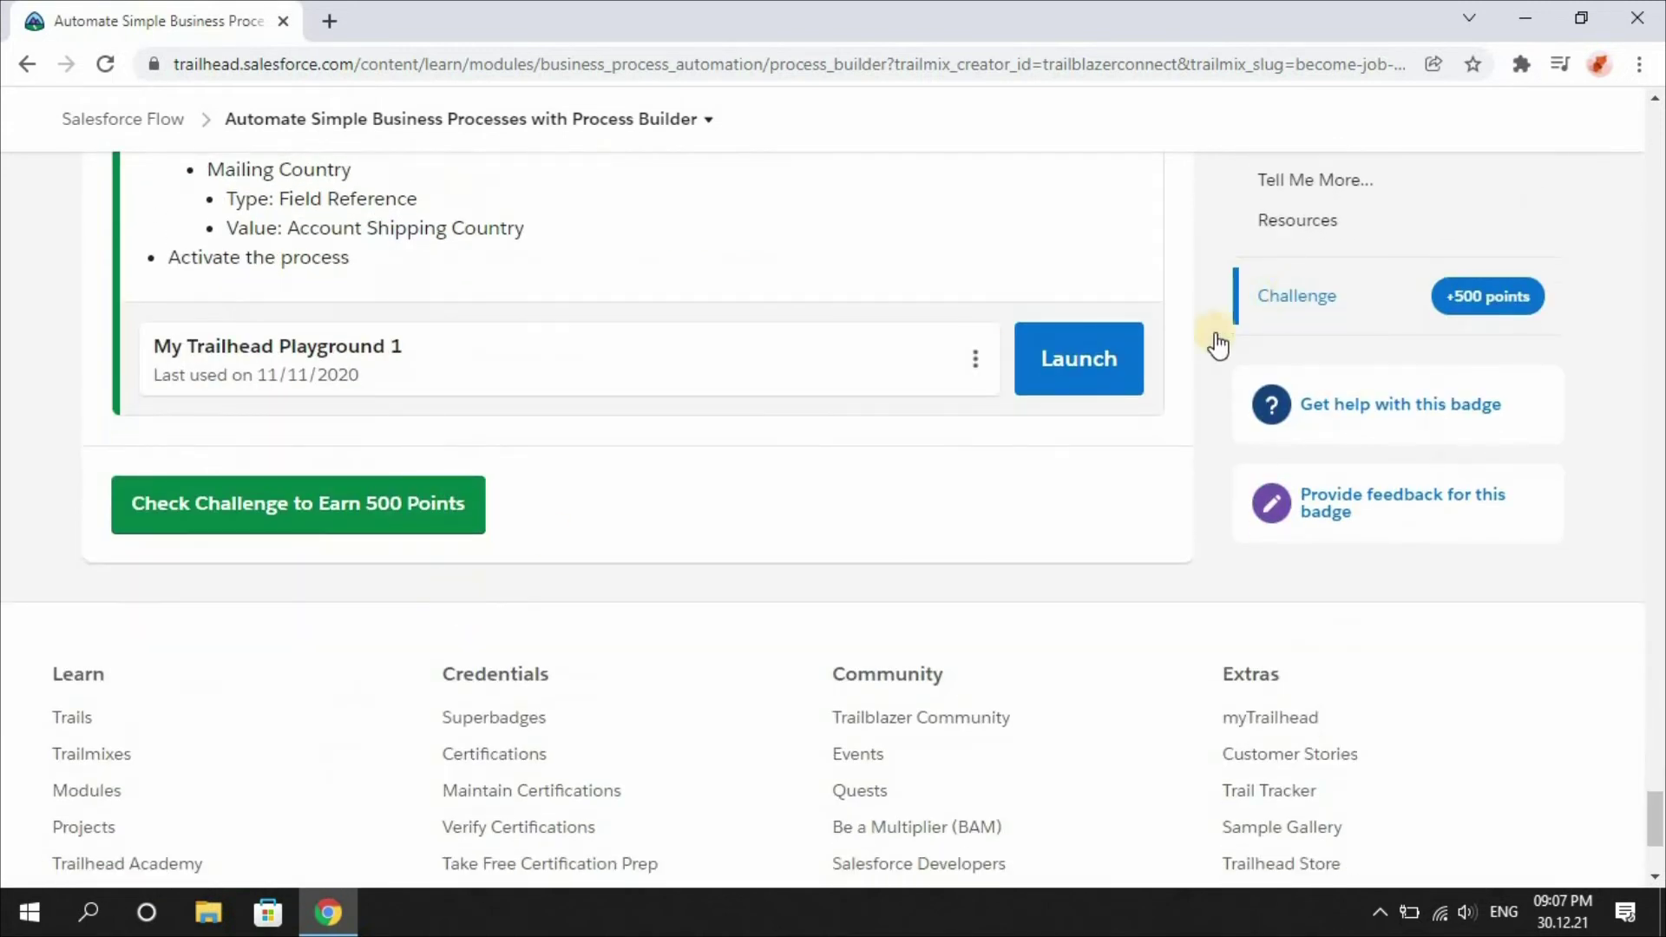
left_click(1079, 355)
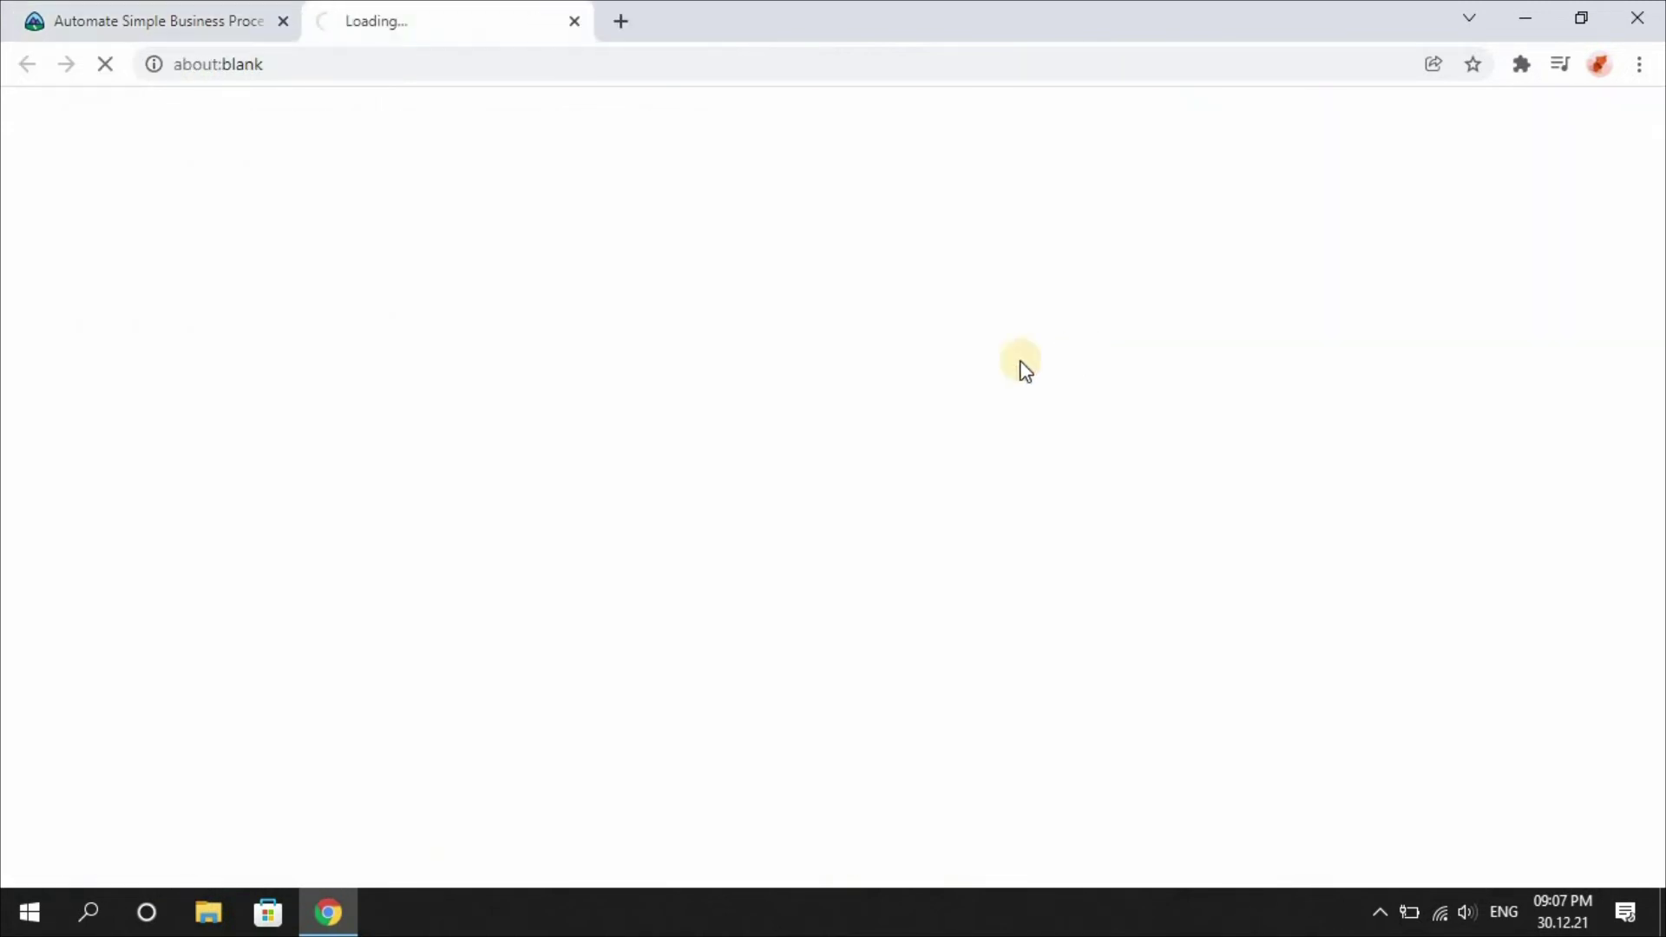
Step: Return to the unit's Build a Process instructions and copy the process name "Closed Won Opportunities"
left_click(156, 16)
scroll(1658, 208, "up", 1)
scroll(1658, 209, "up", 5)
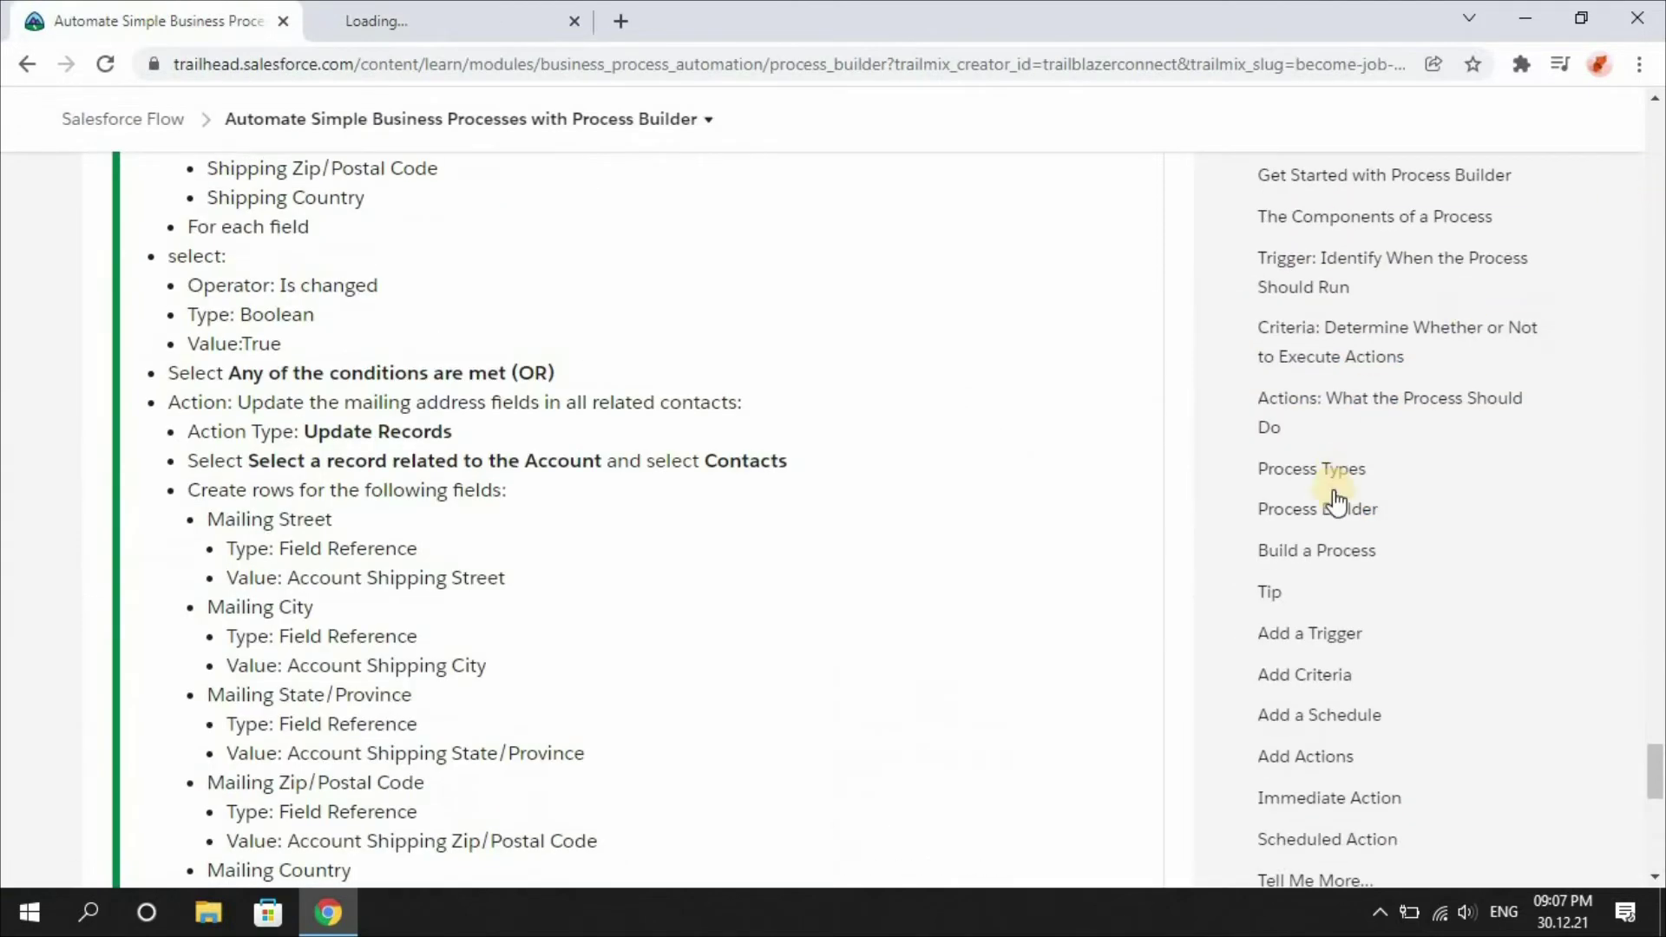
left_click(1331, 633)
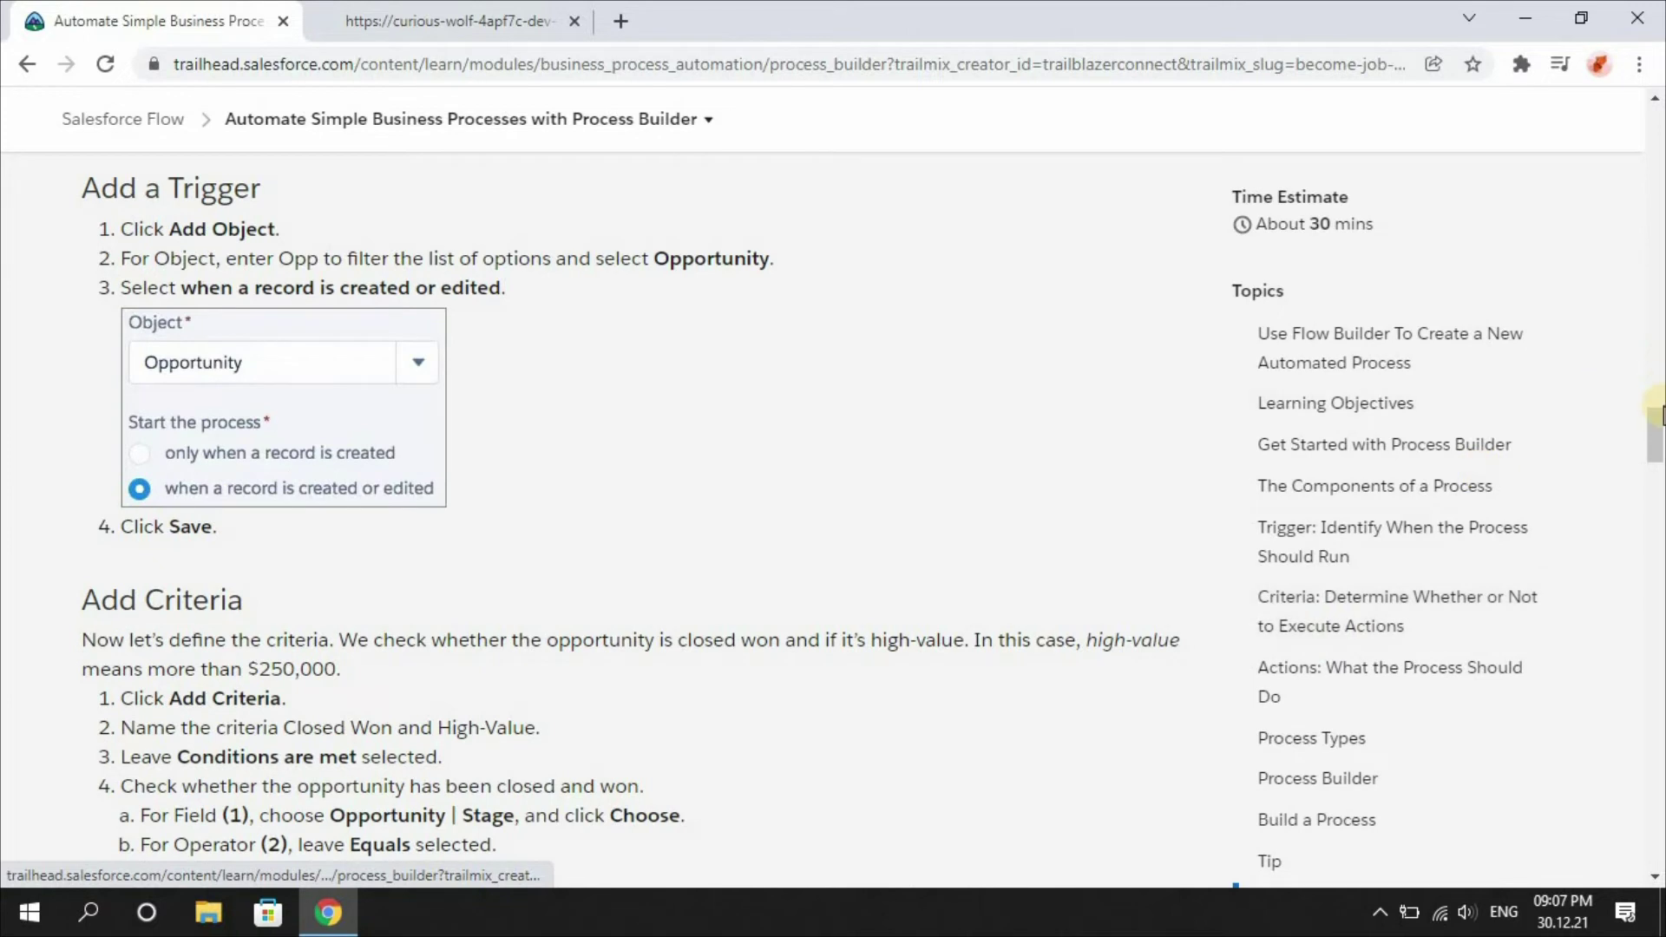
mouse_move(1654, 455)
left_mouse_down()
mouse_move(1655, 402)
mouse_move(1655, 432)
left_mouse_up()
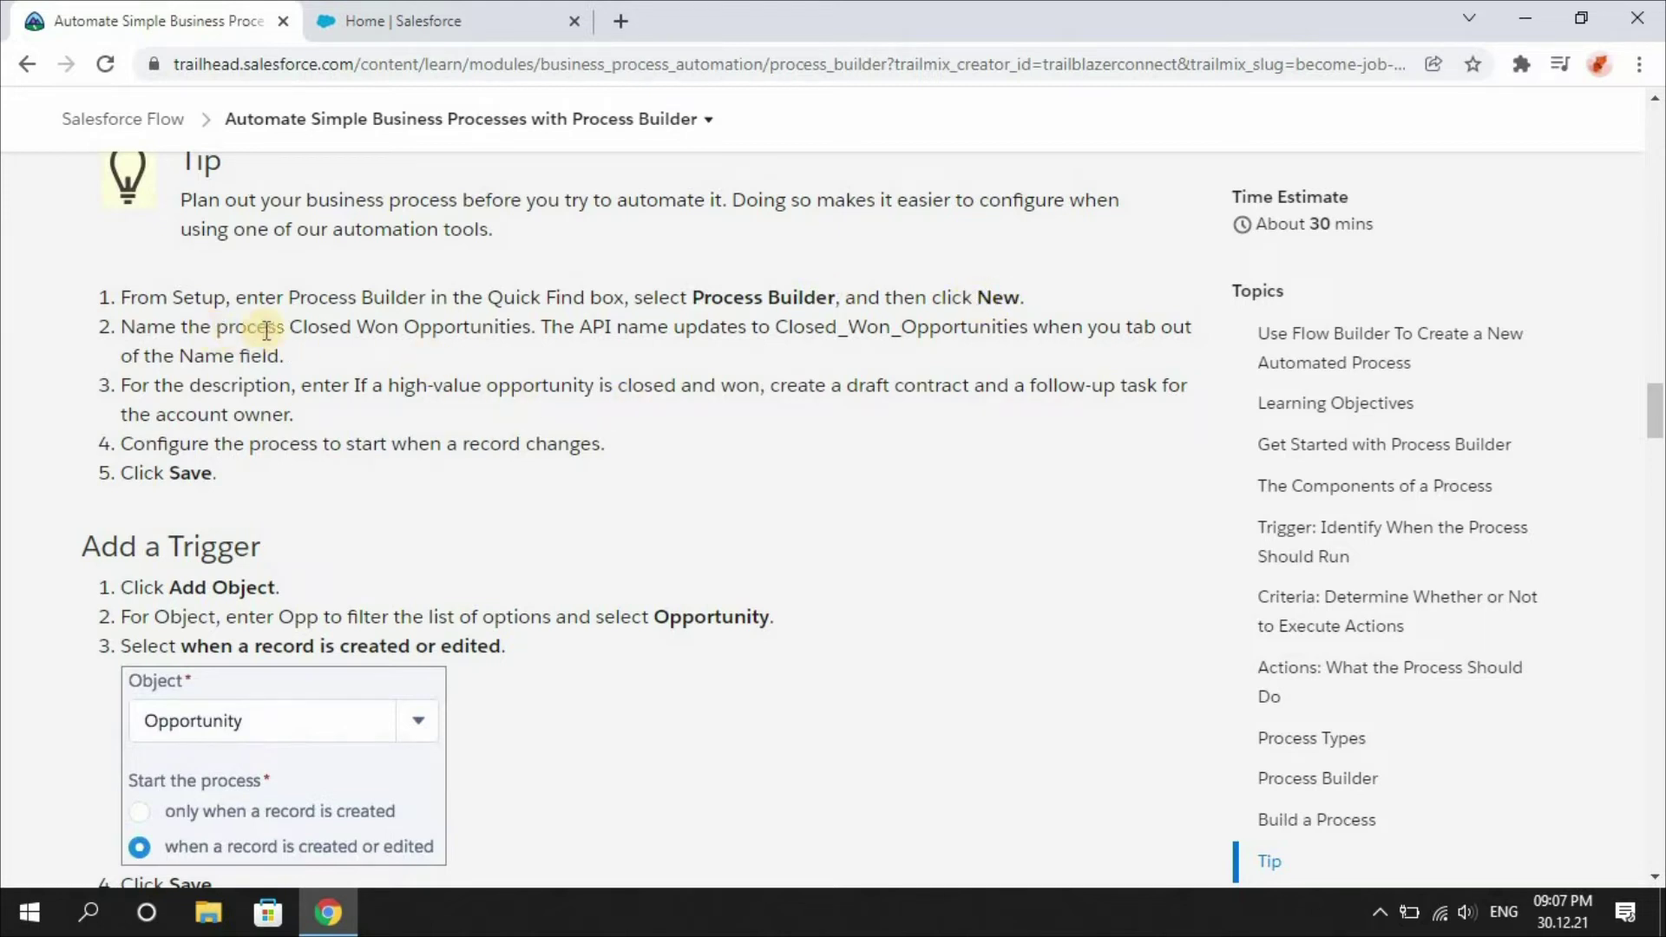
left_click_drag(293, 331, 532, 333)
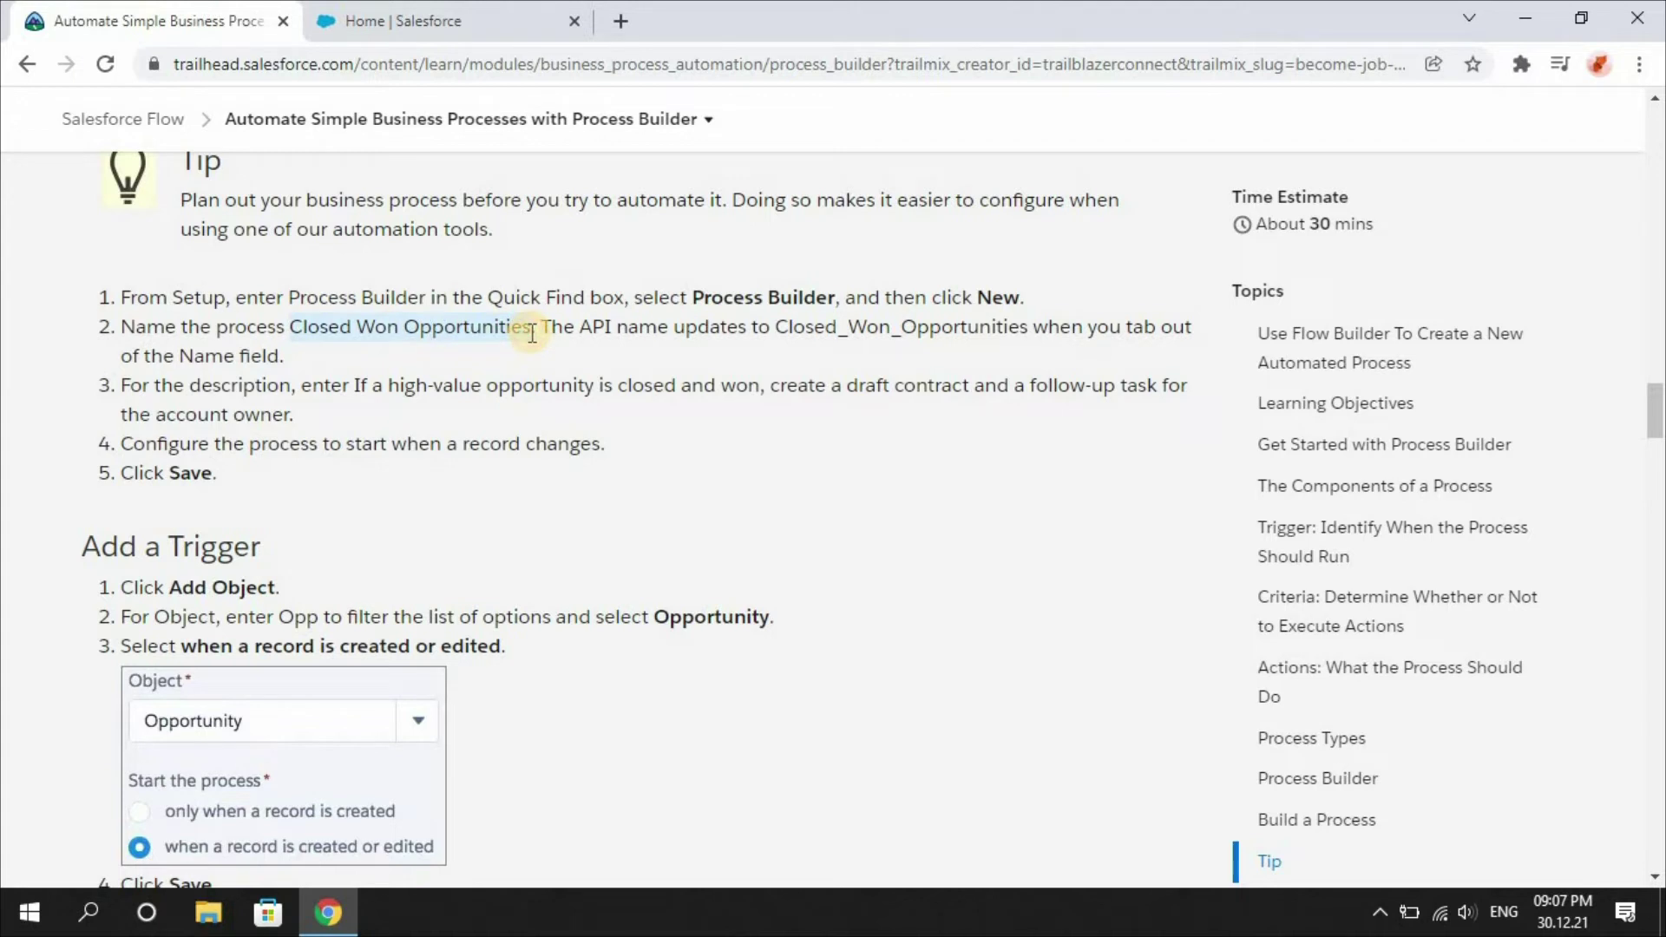
Step: Switch to the Salesforce playground and open Setup for the current app
left_click(571, 11)
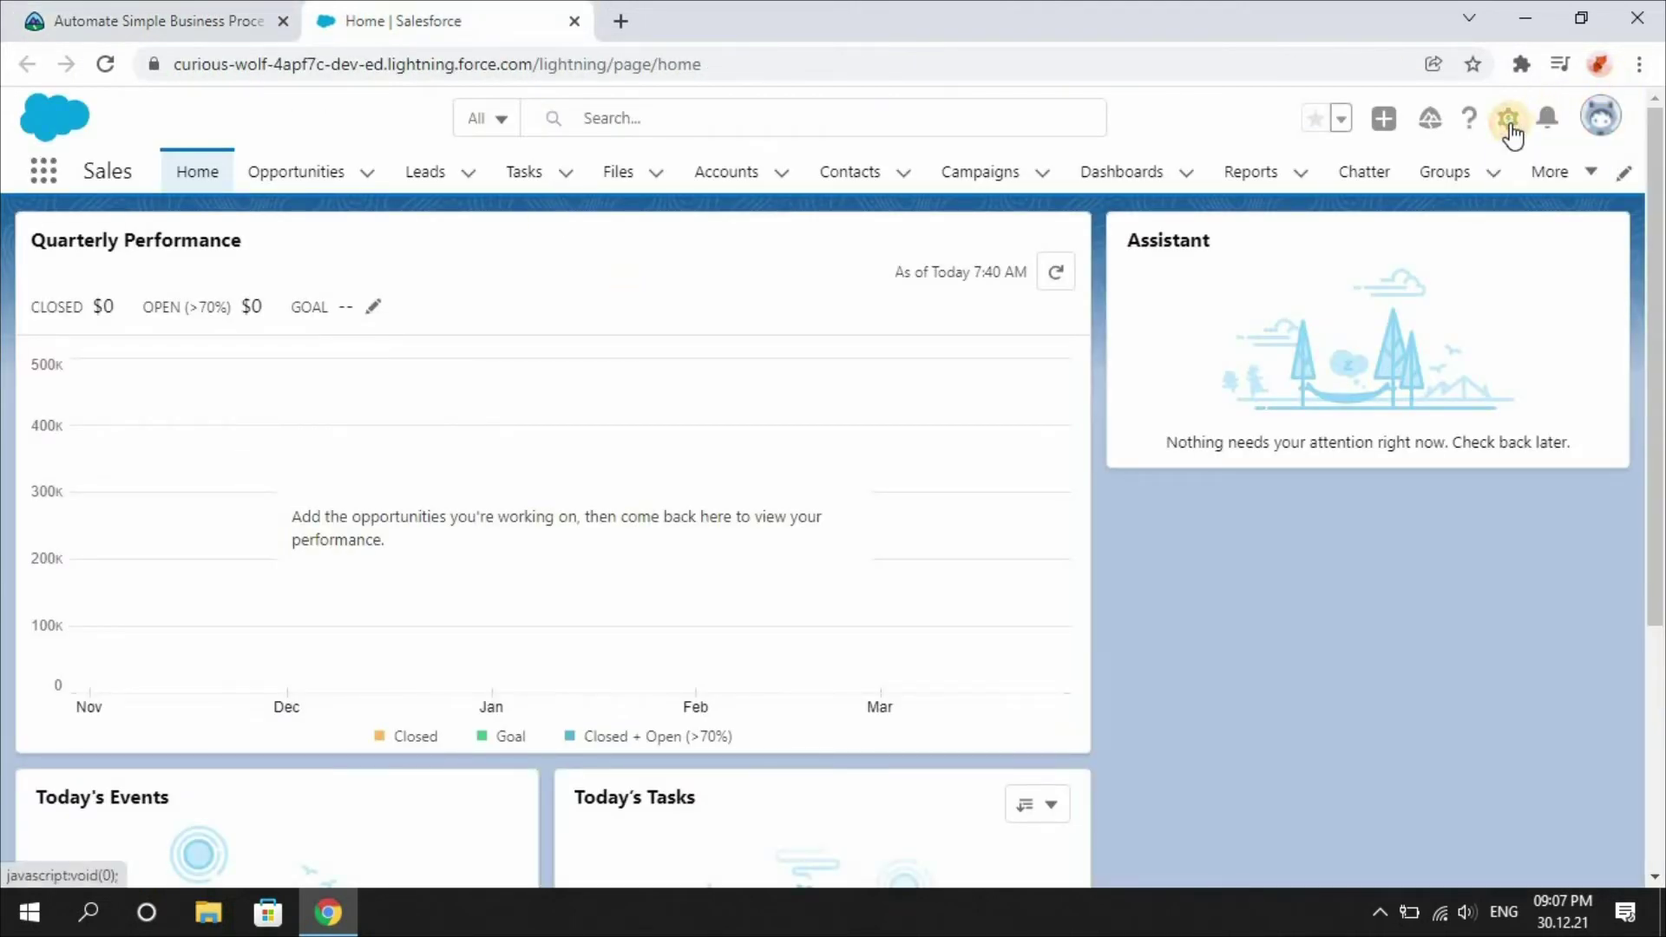
left_click(1511, 131)
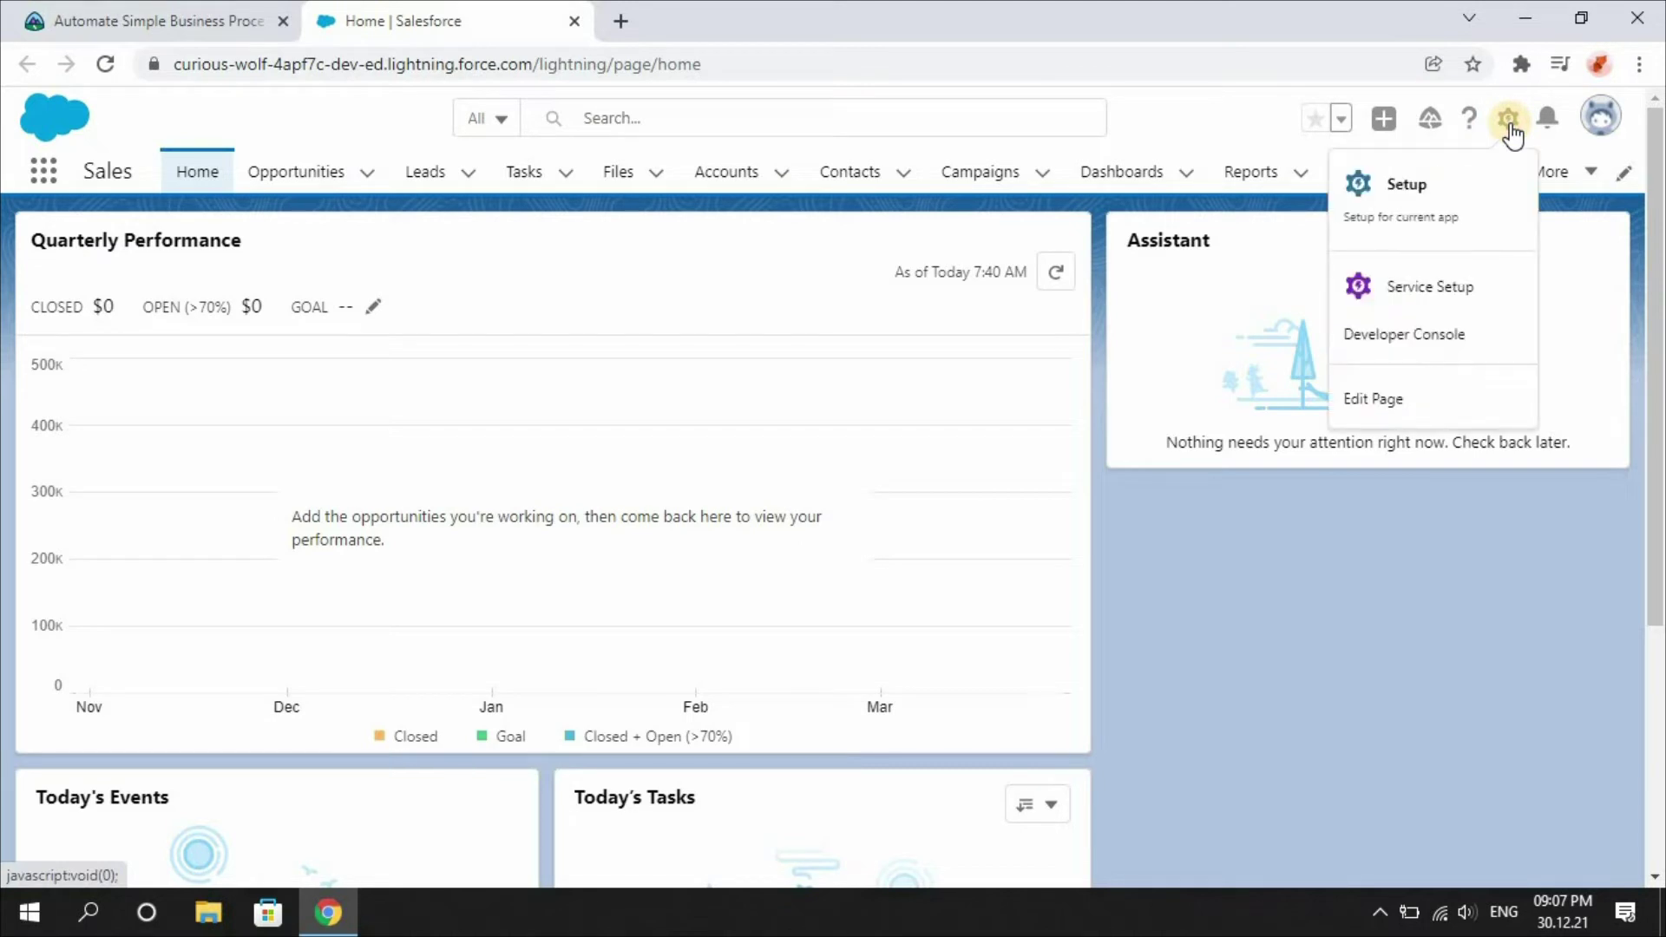
left_click(1451, 178)
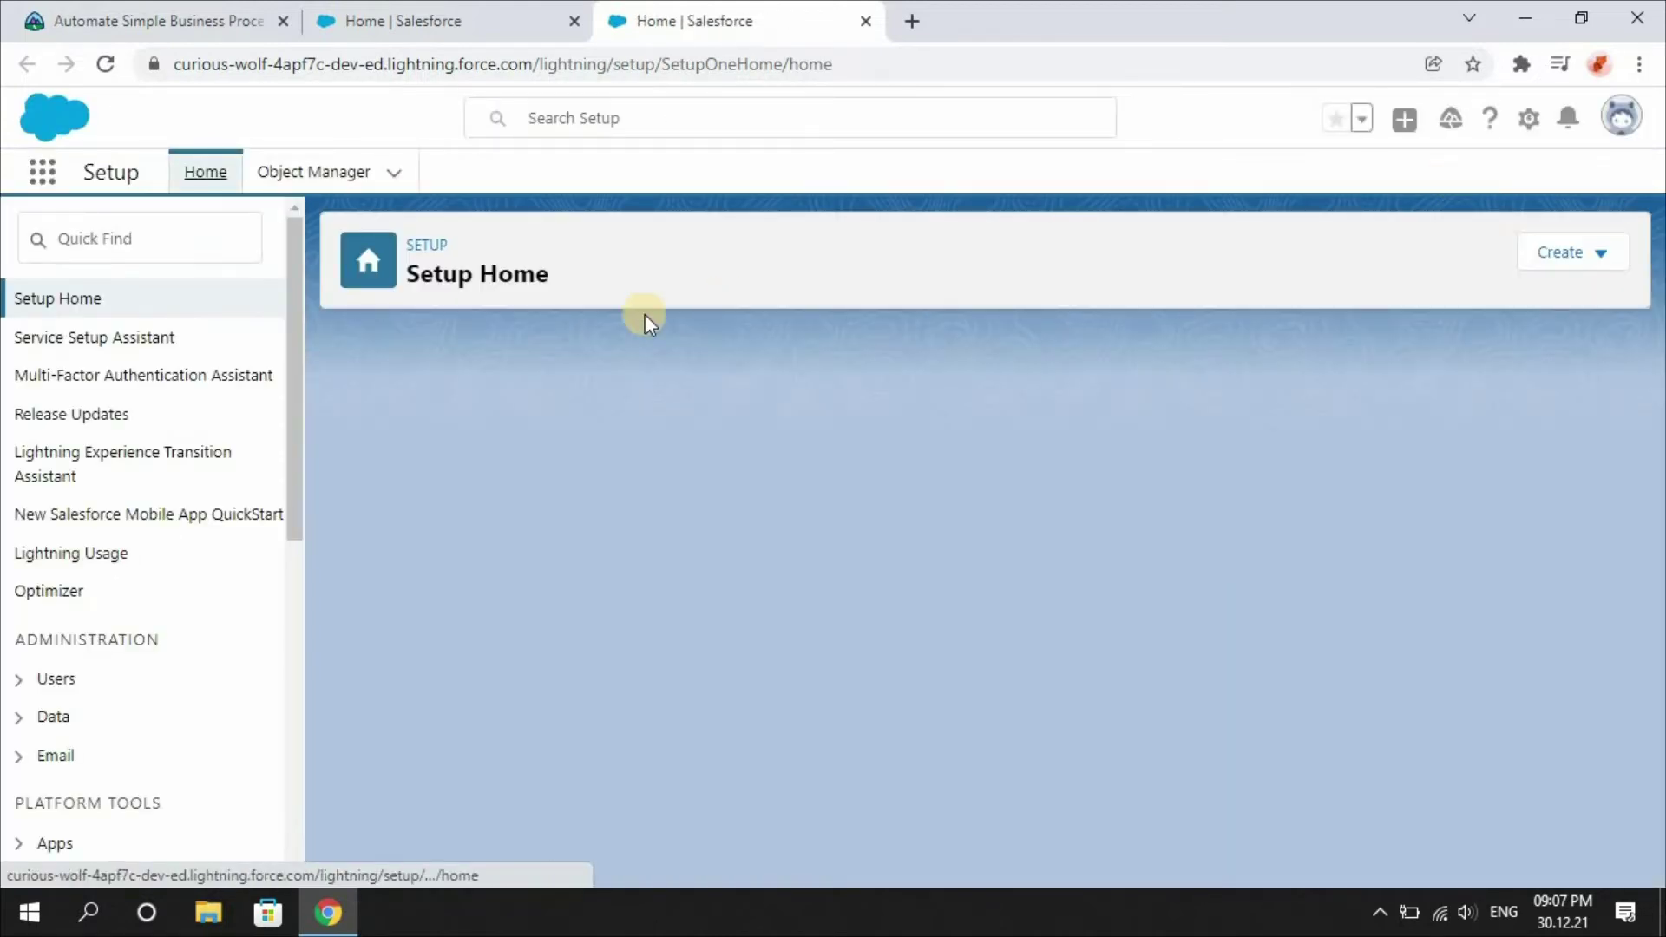
Step: Search Setup for "process" and open Process Builder
left_click(174, 249)
type("p")
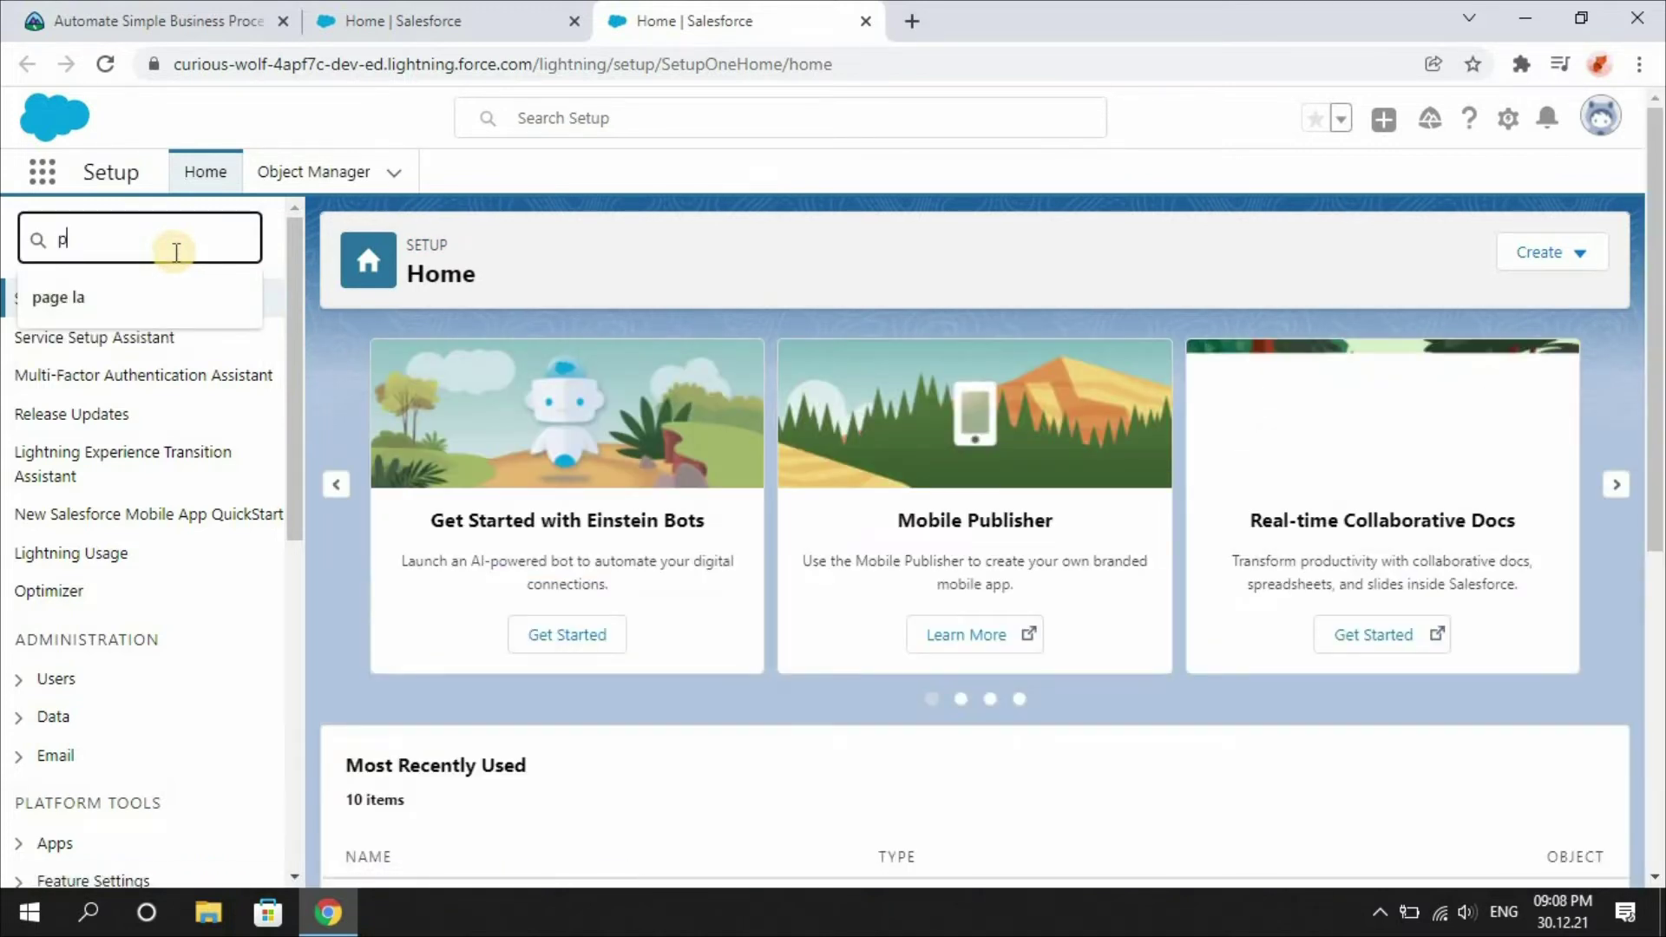
type("rocess")
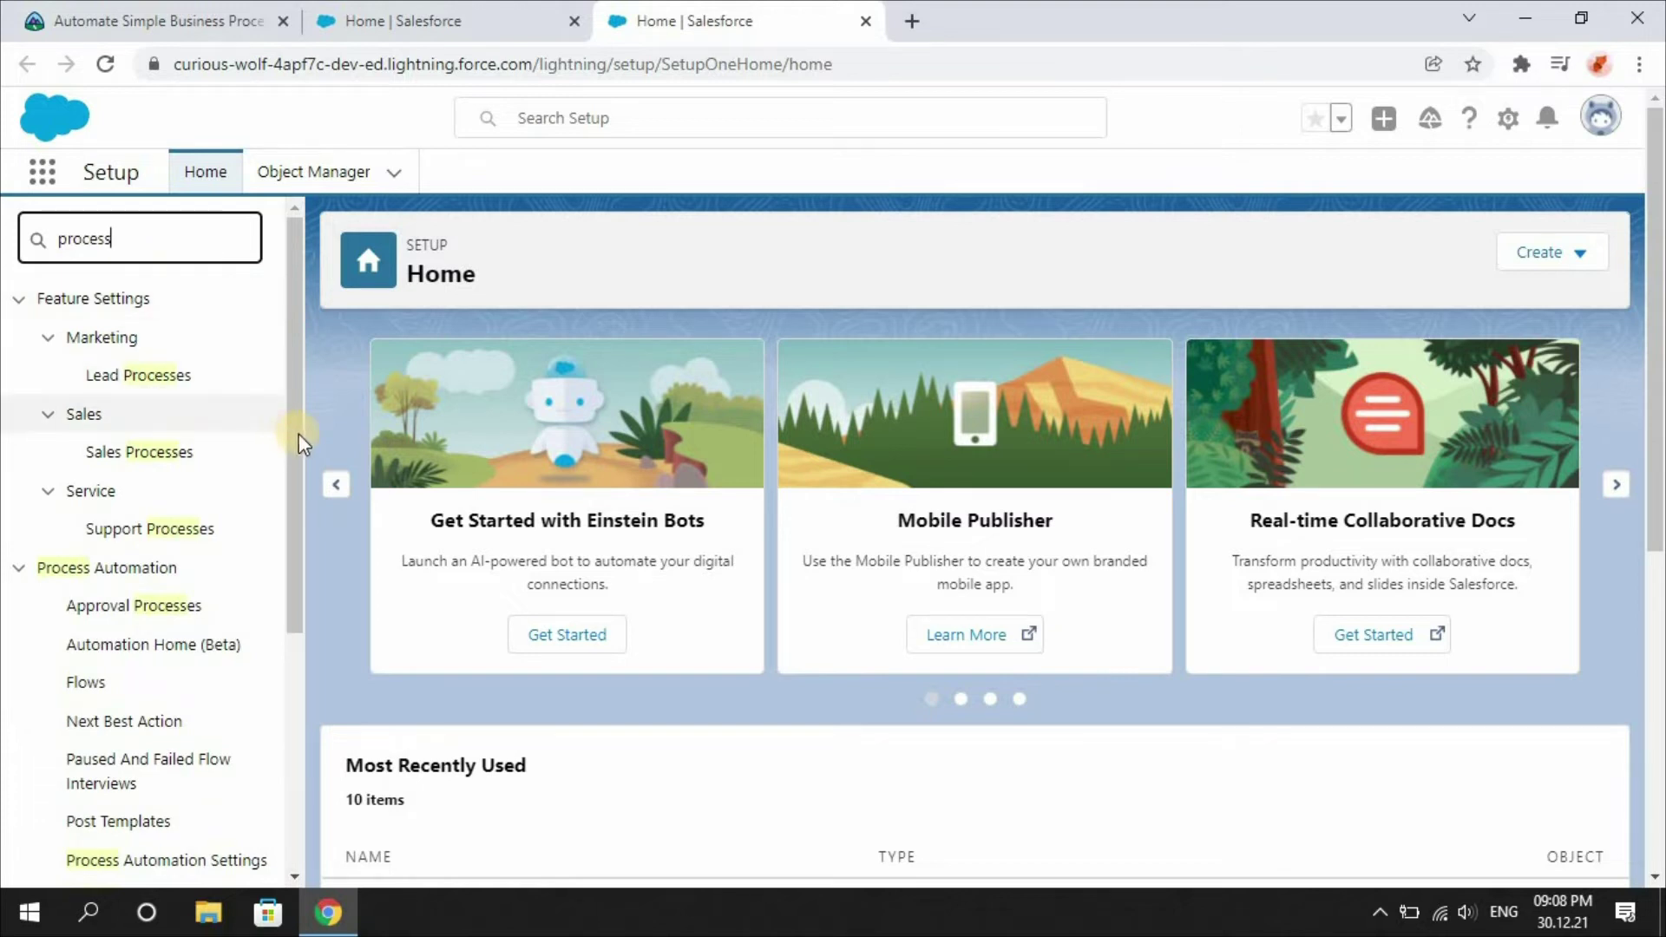
left_click_drag(299, 434, 290, 585)
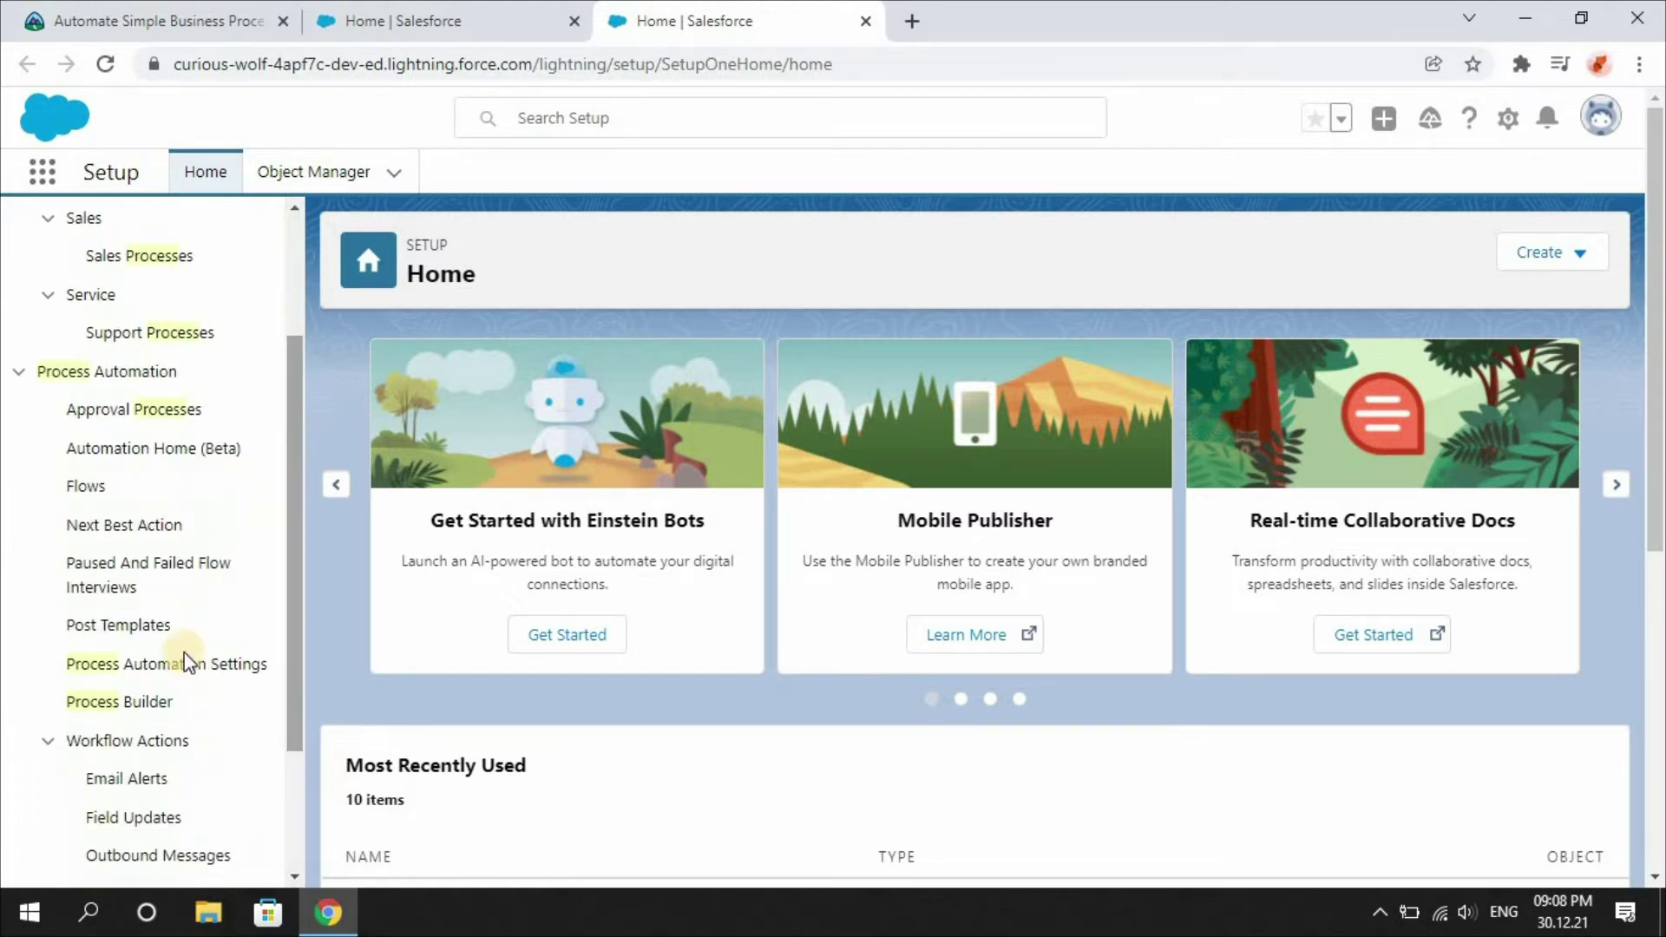
left_click(135, 703)
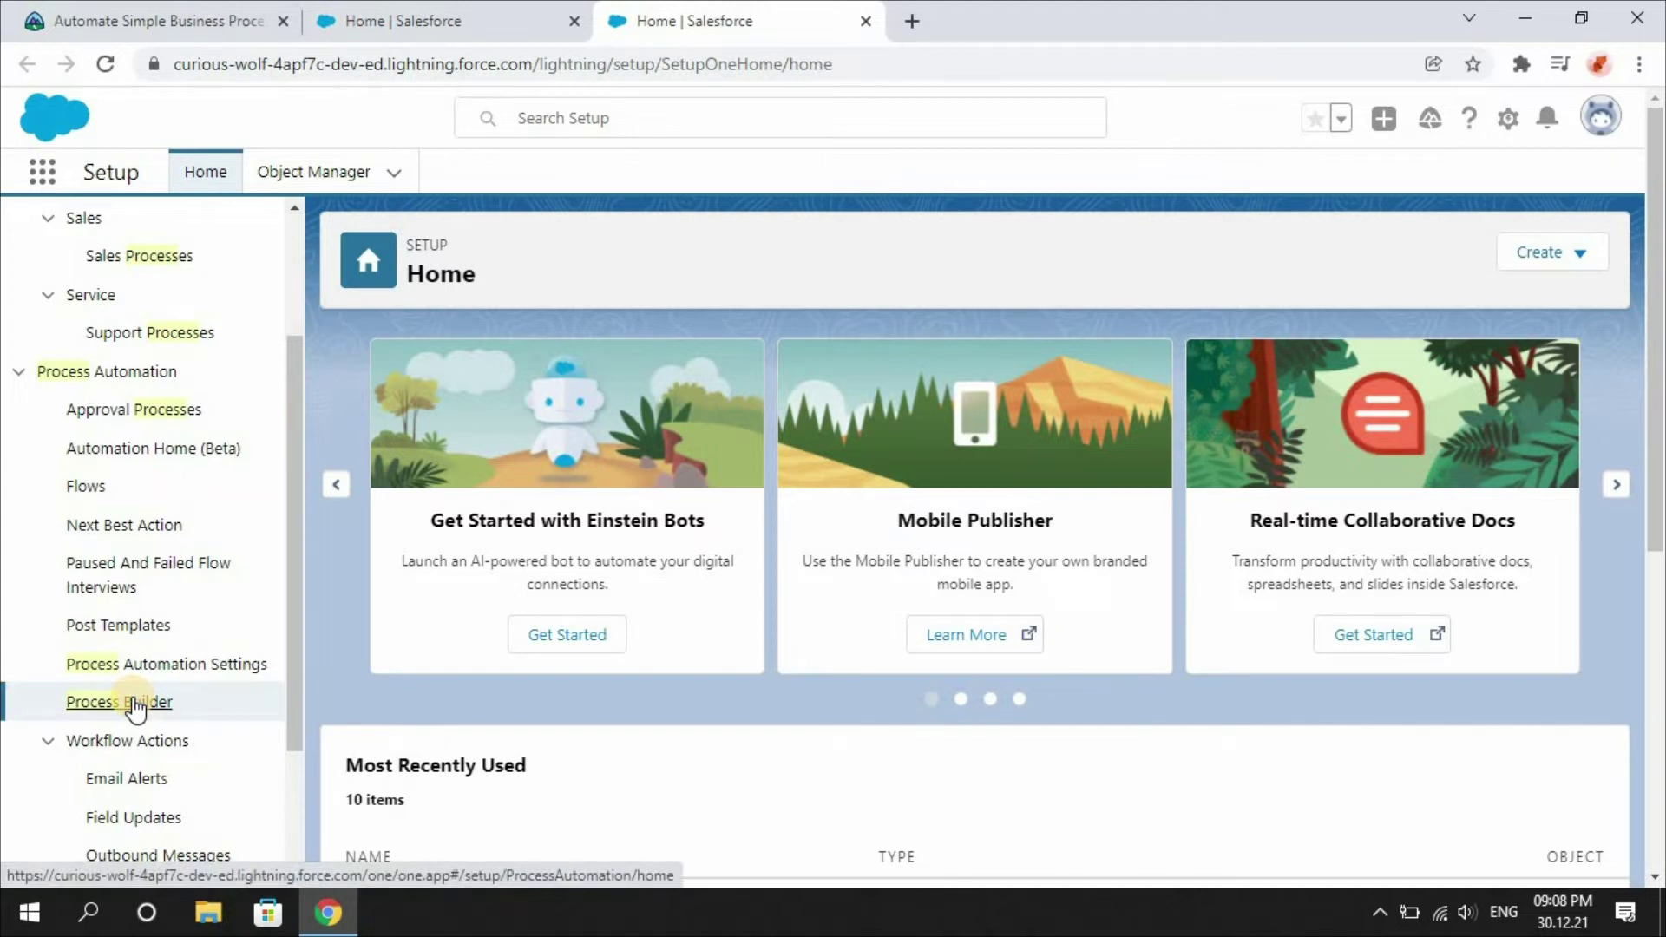
left_click(134, 703)
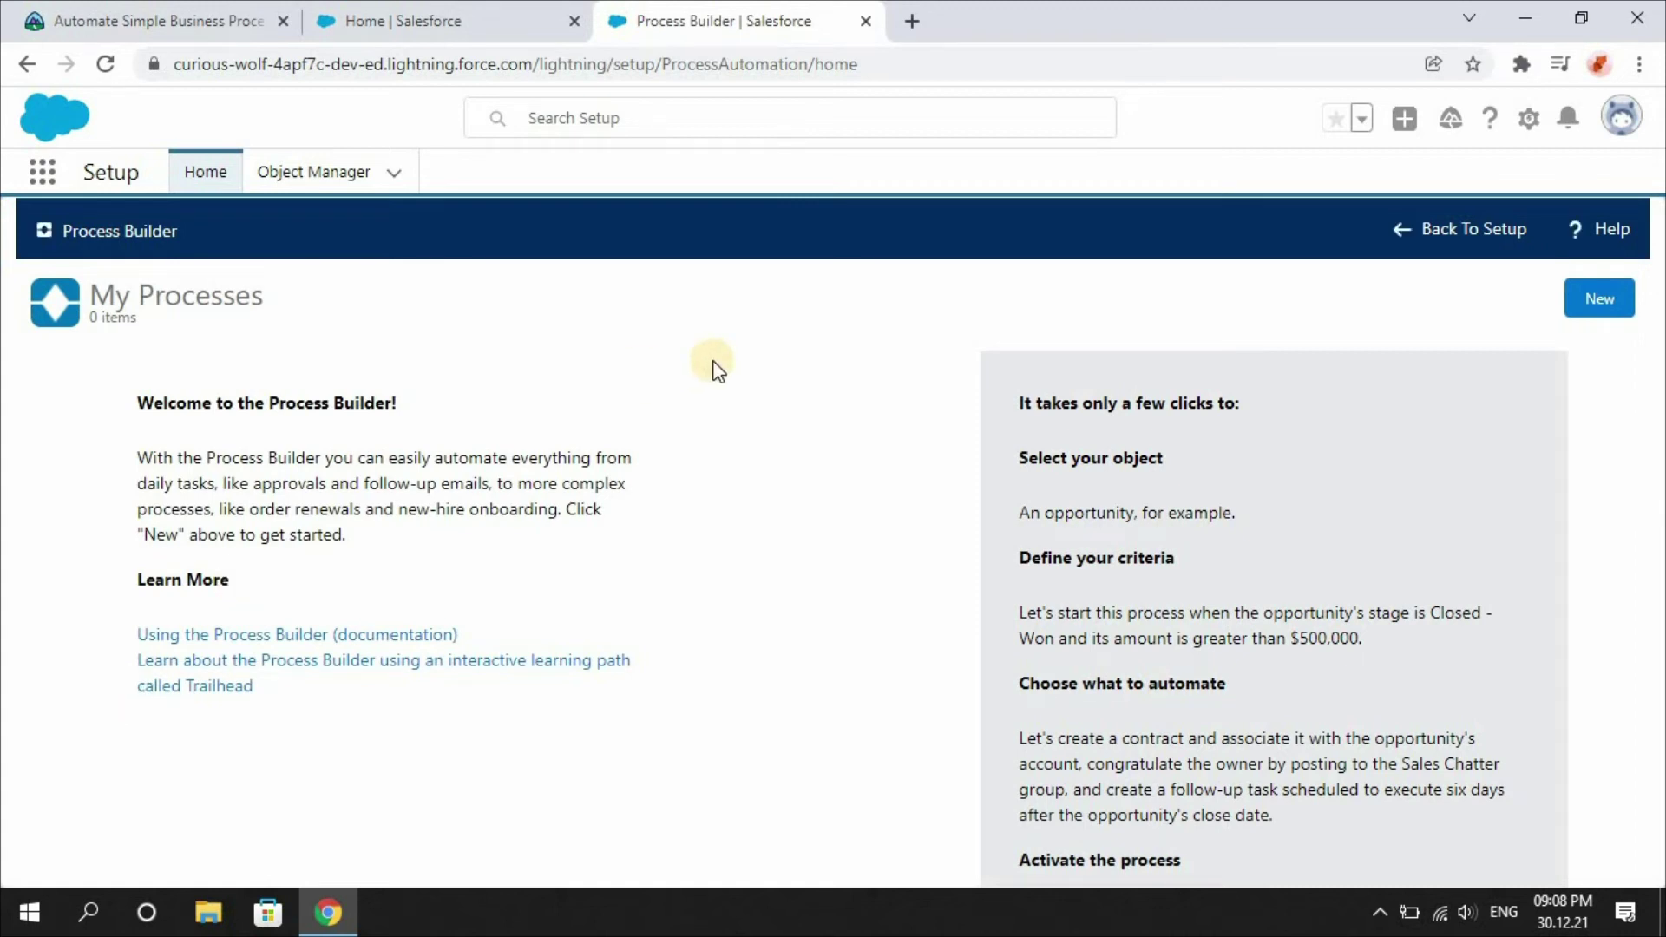
Step: Start a new process named "Closed Won Opportunities" and let its API name fill in from the process name
left_click(1605, 306)
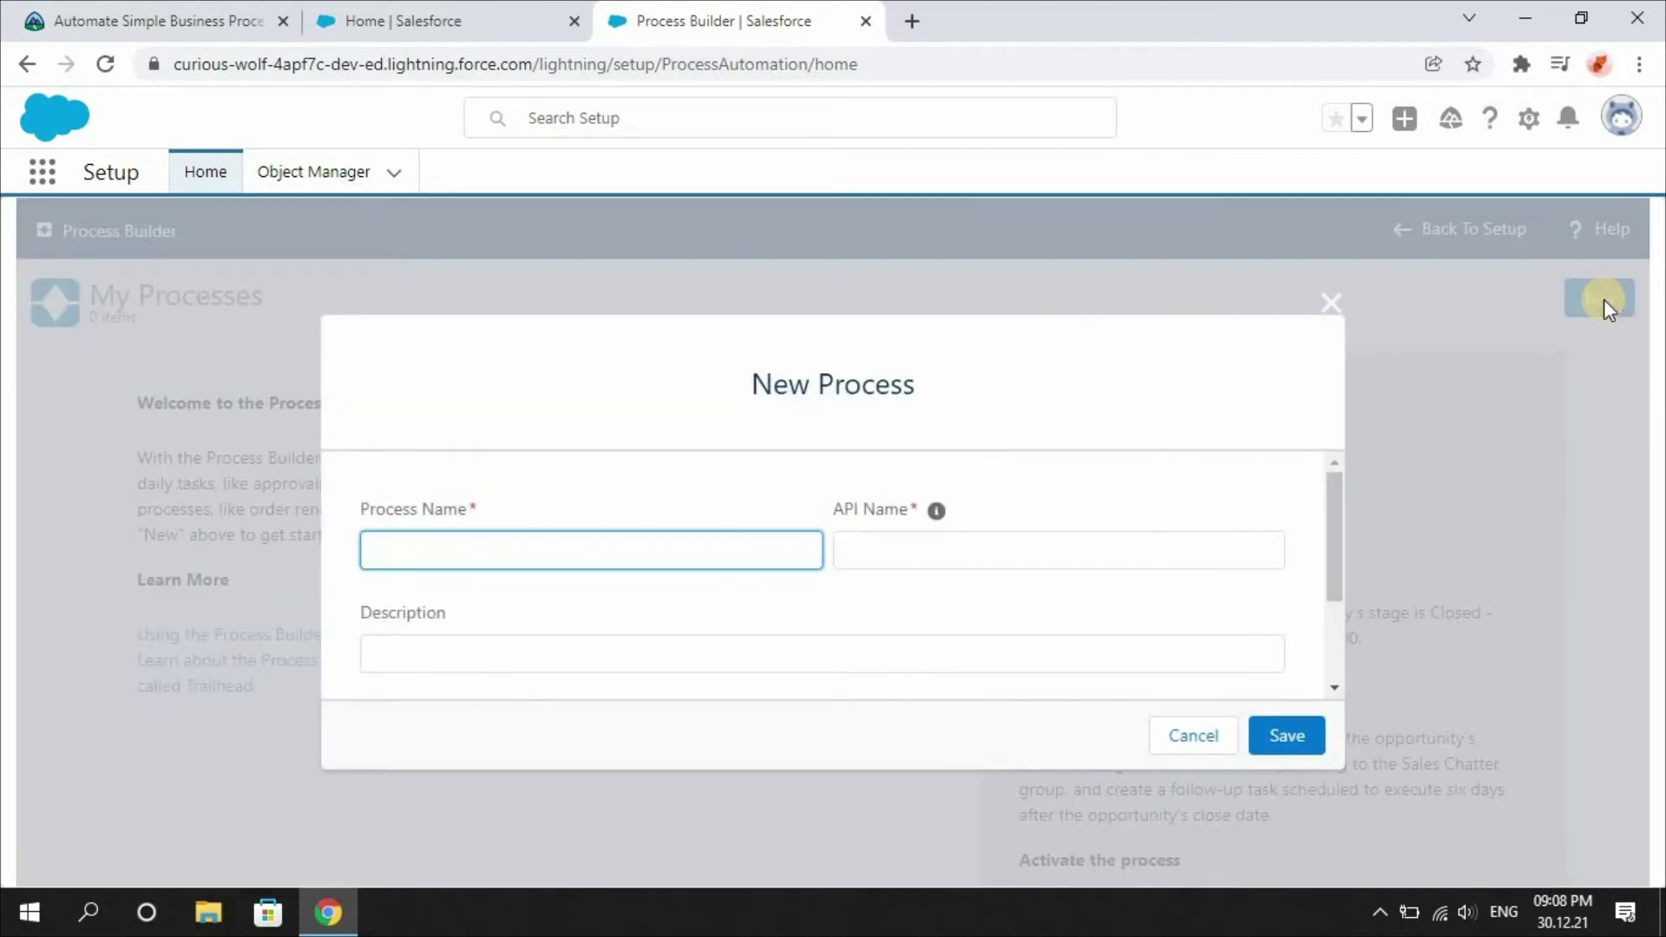
type("Closed Won Opportunities")
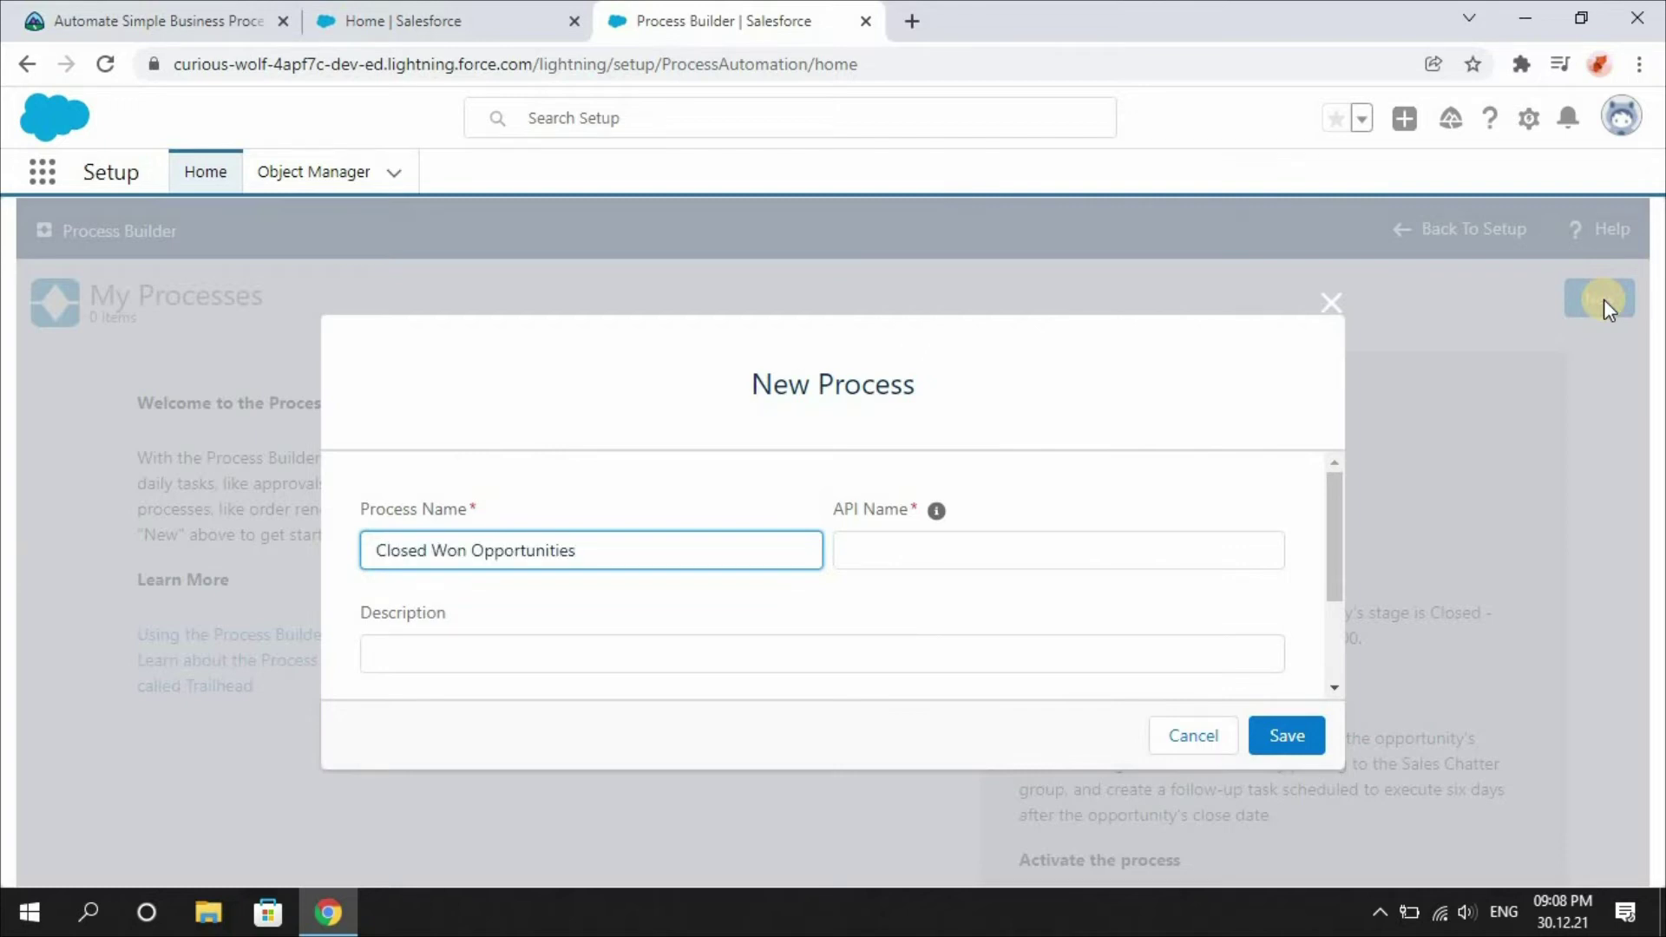
left_click(774, 502)
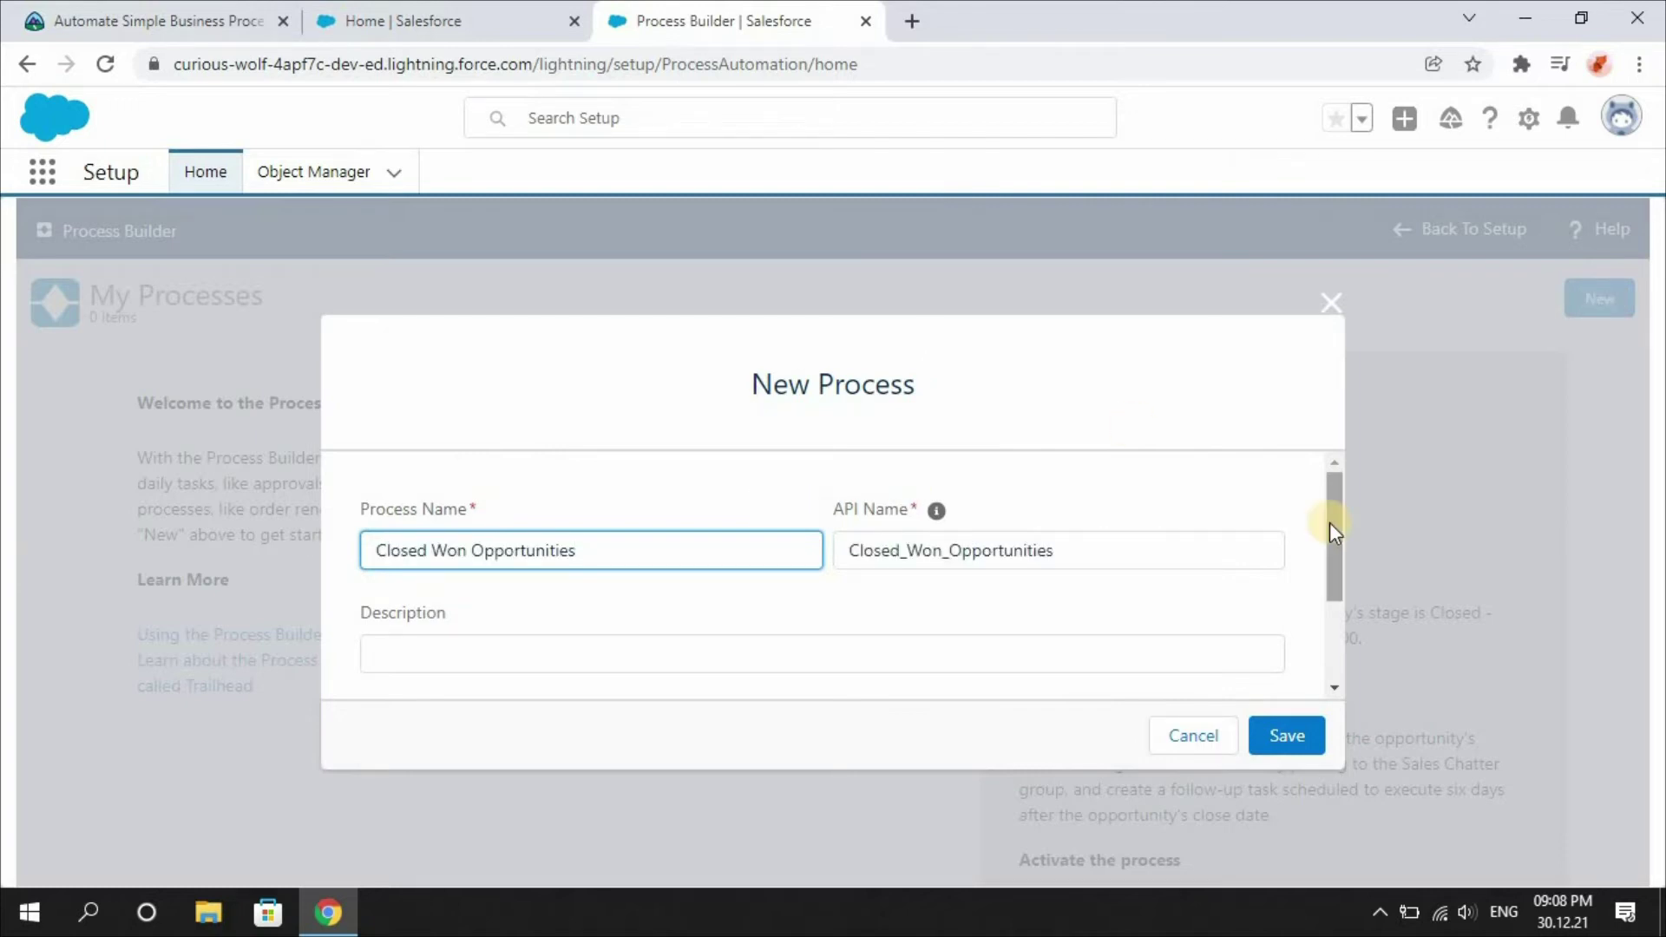
Step: Copy the process description about high-value closed won opportunities from the Trailhead unit and paste it into the new process's description
left_click_drag(1330, 523, 1335, 580)
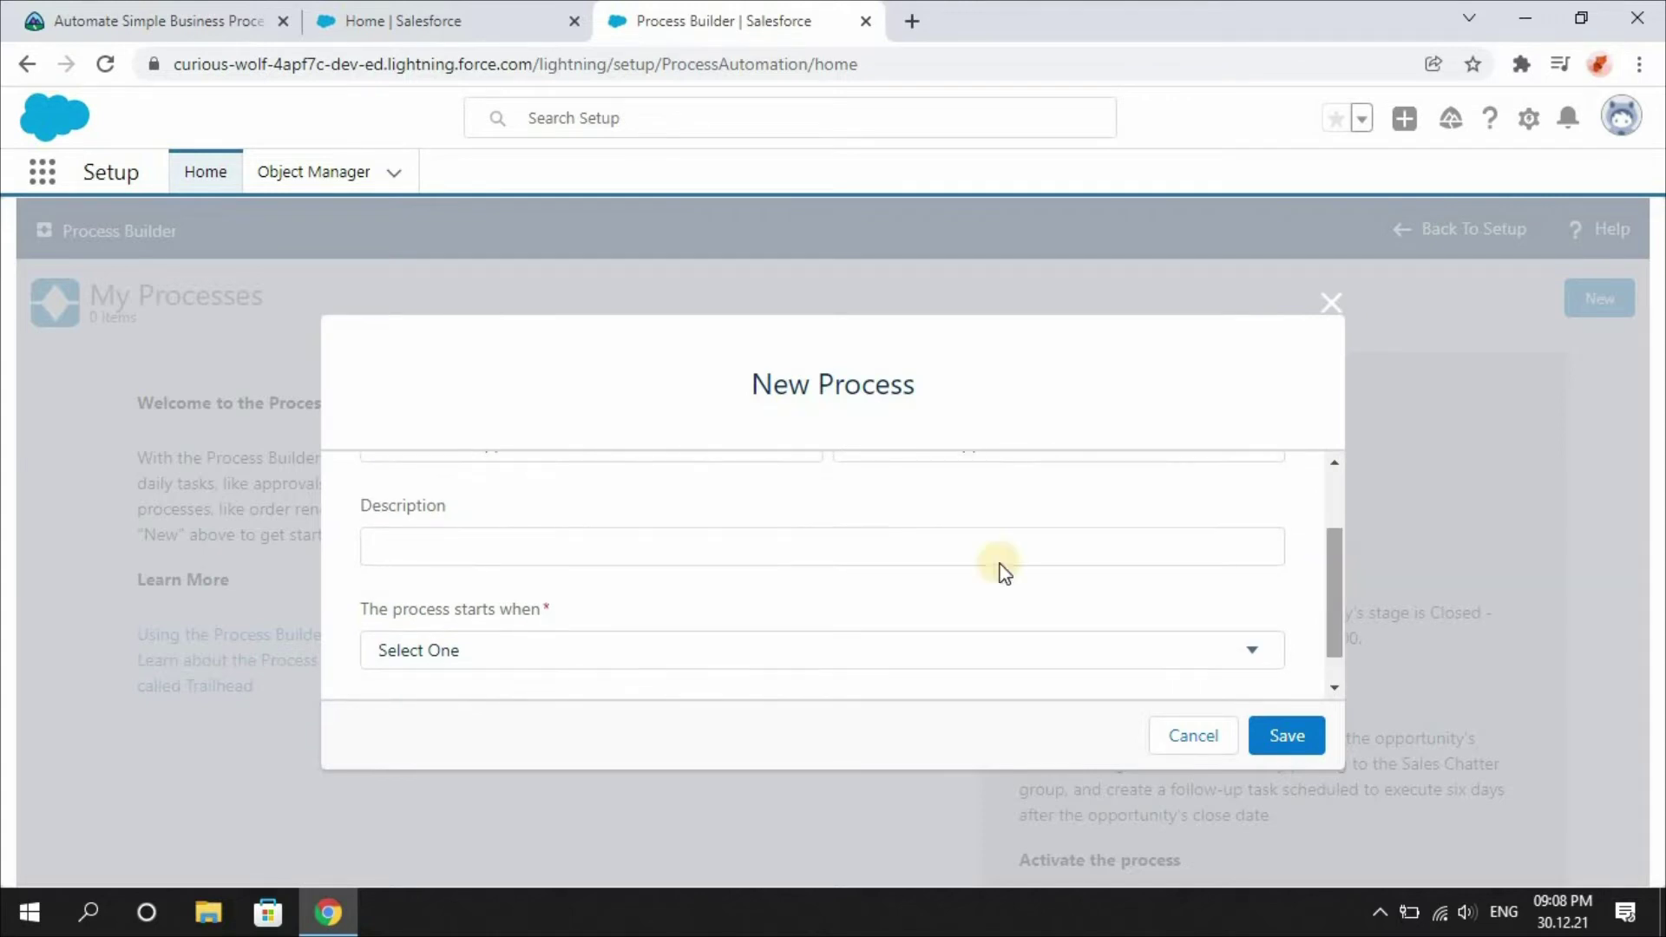
left_click(186, 18)
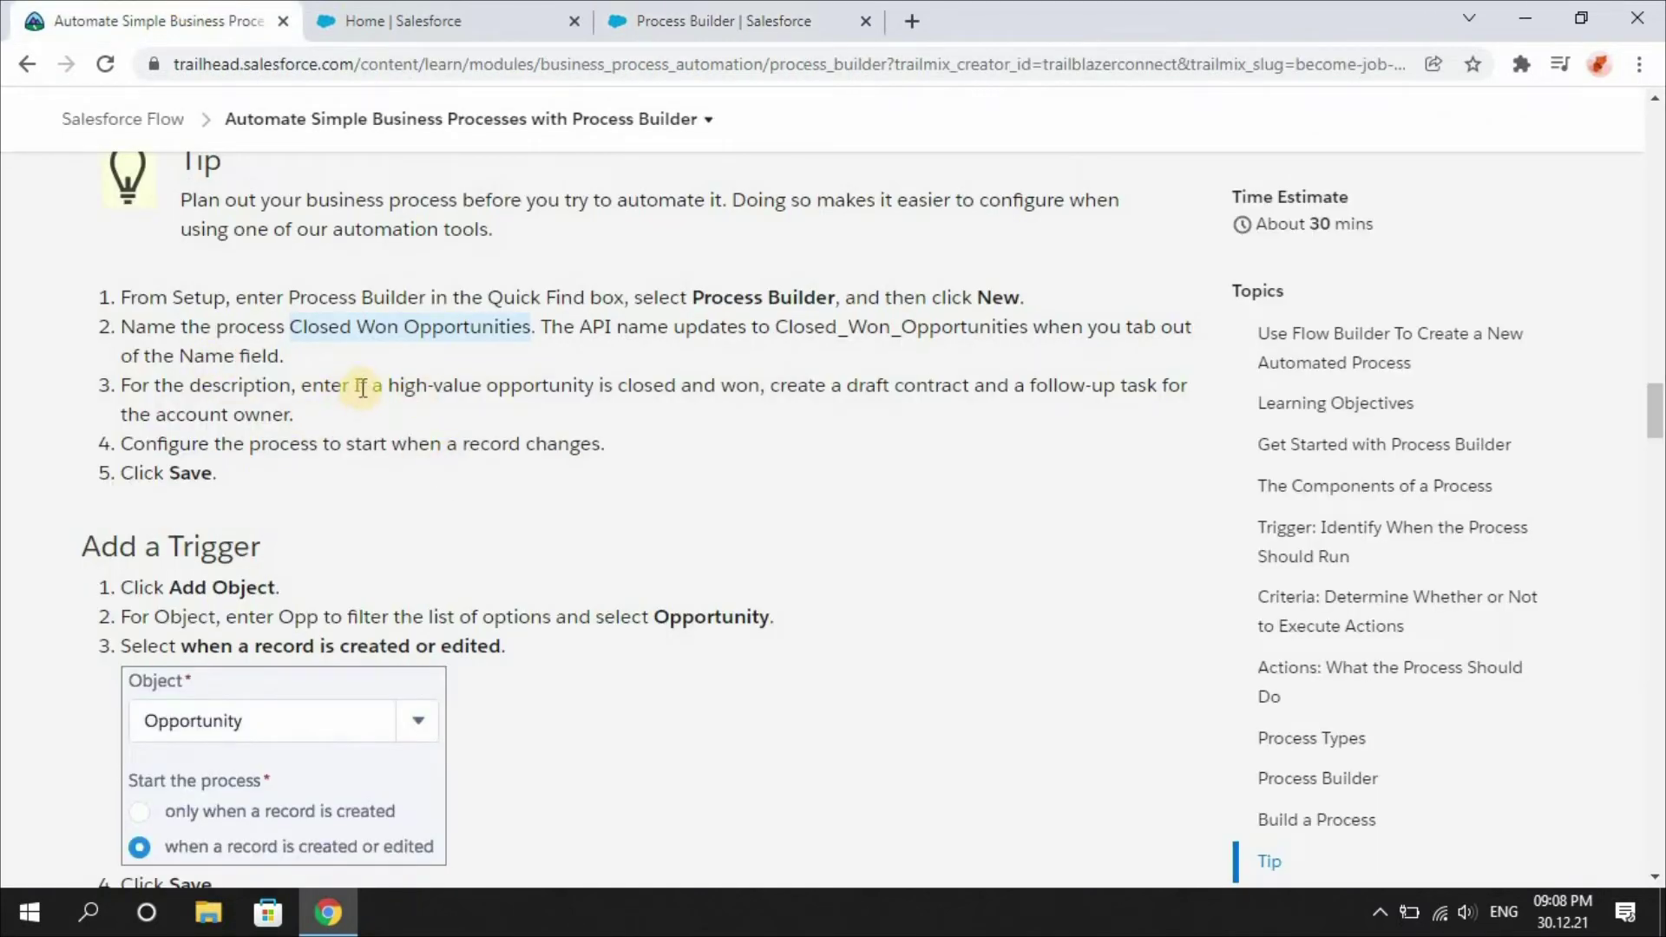
left_click_drag(357, 385, 295, 412)
key("ctrl+c")
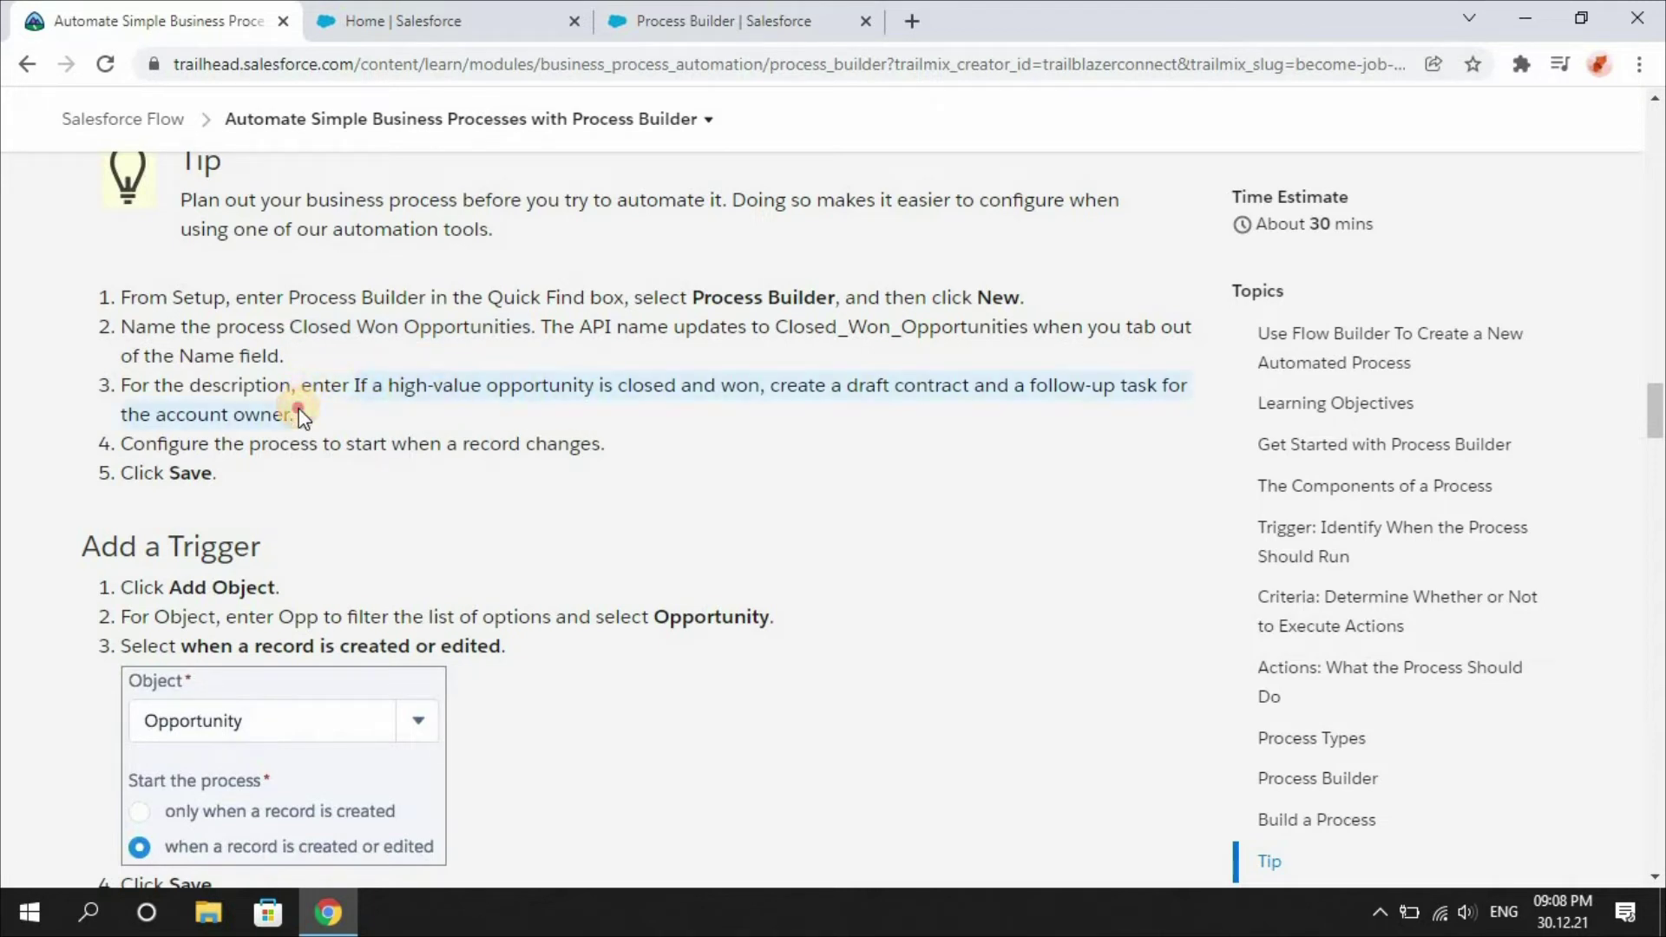
left_click(486, 19)
left_click(712, 21)
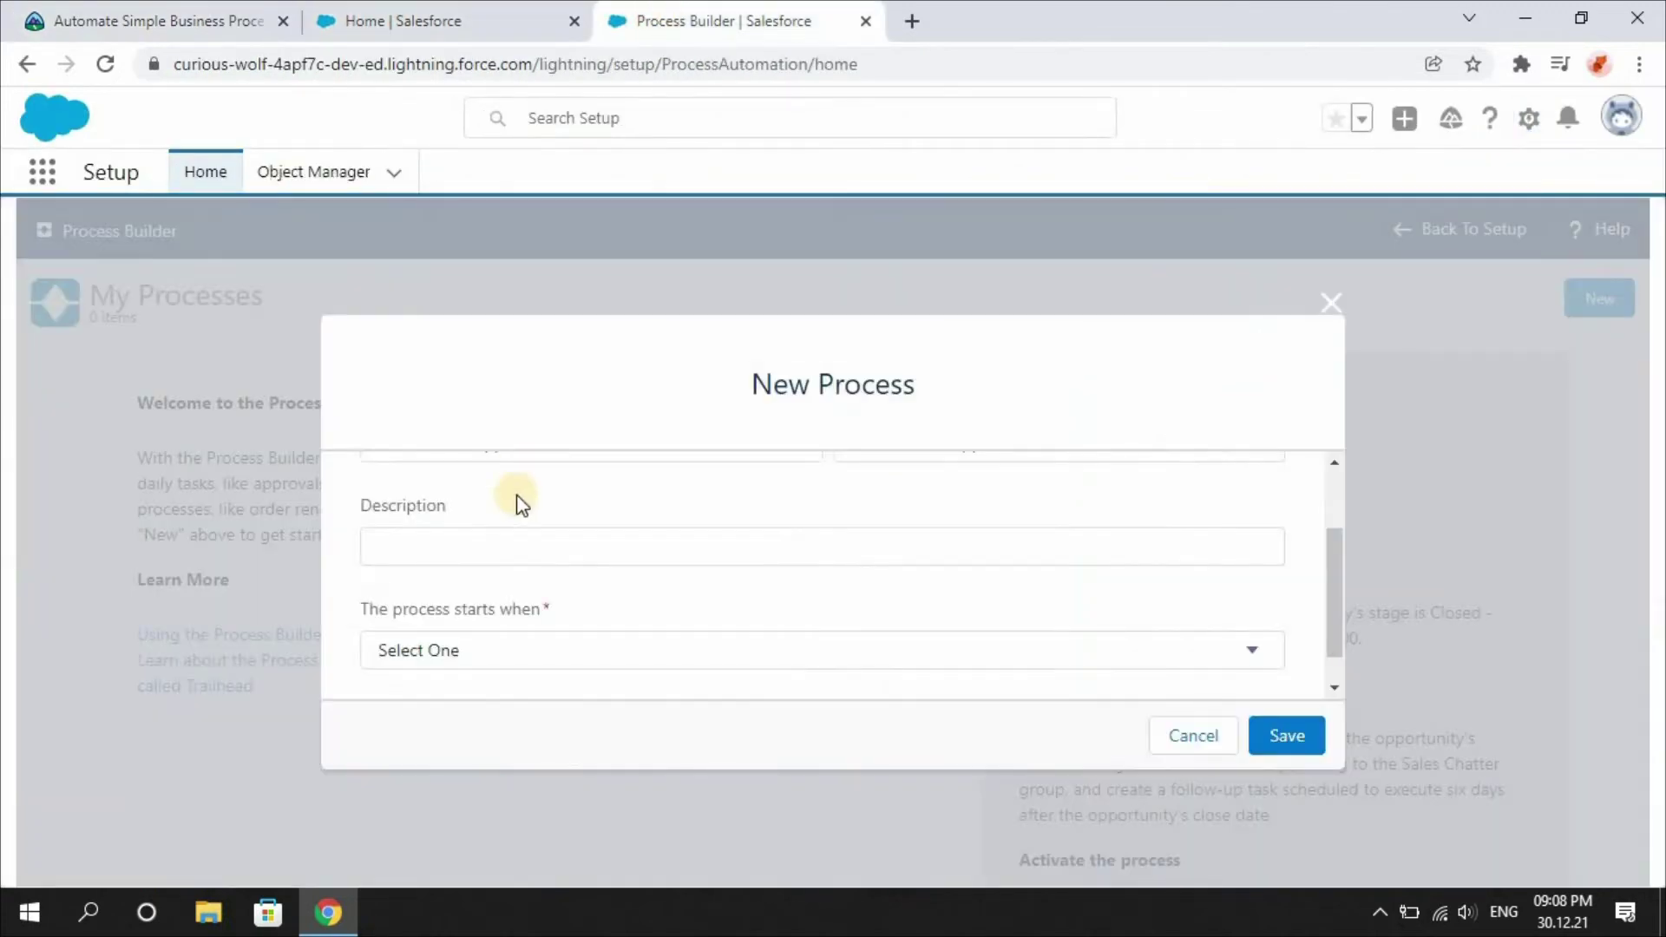
left_click(509, 542)
key("ctrl+v")
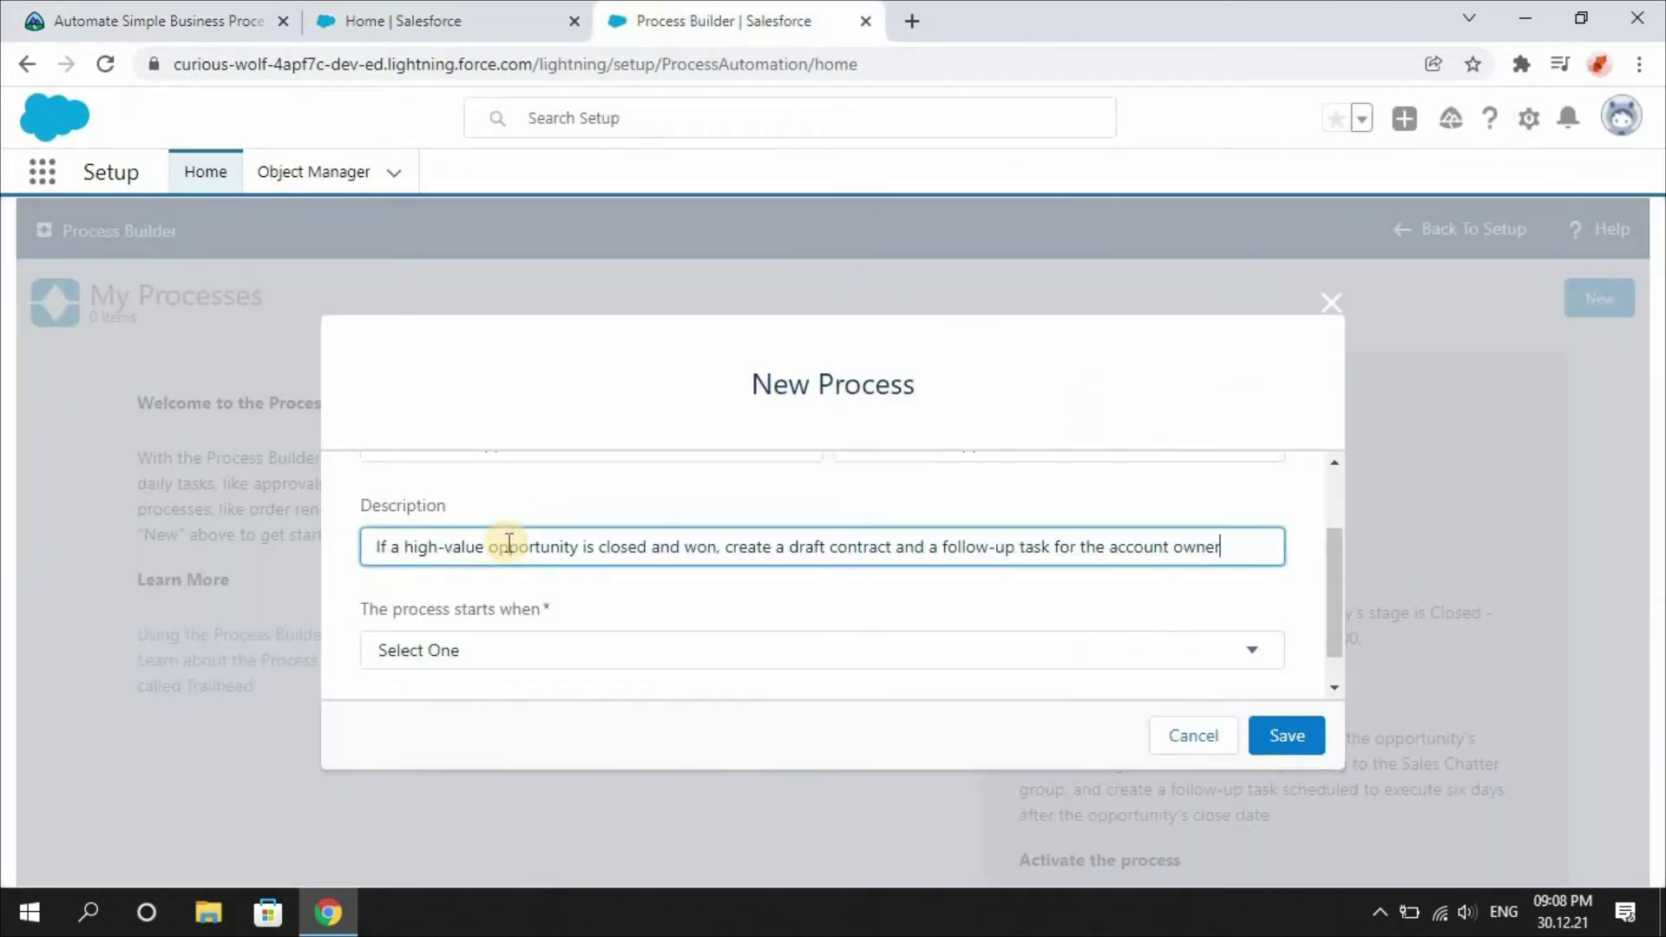
Step: Following the unit's instructions, set the process to start when "A record changes" and save the new process
left_click(214, 14)
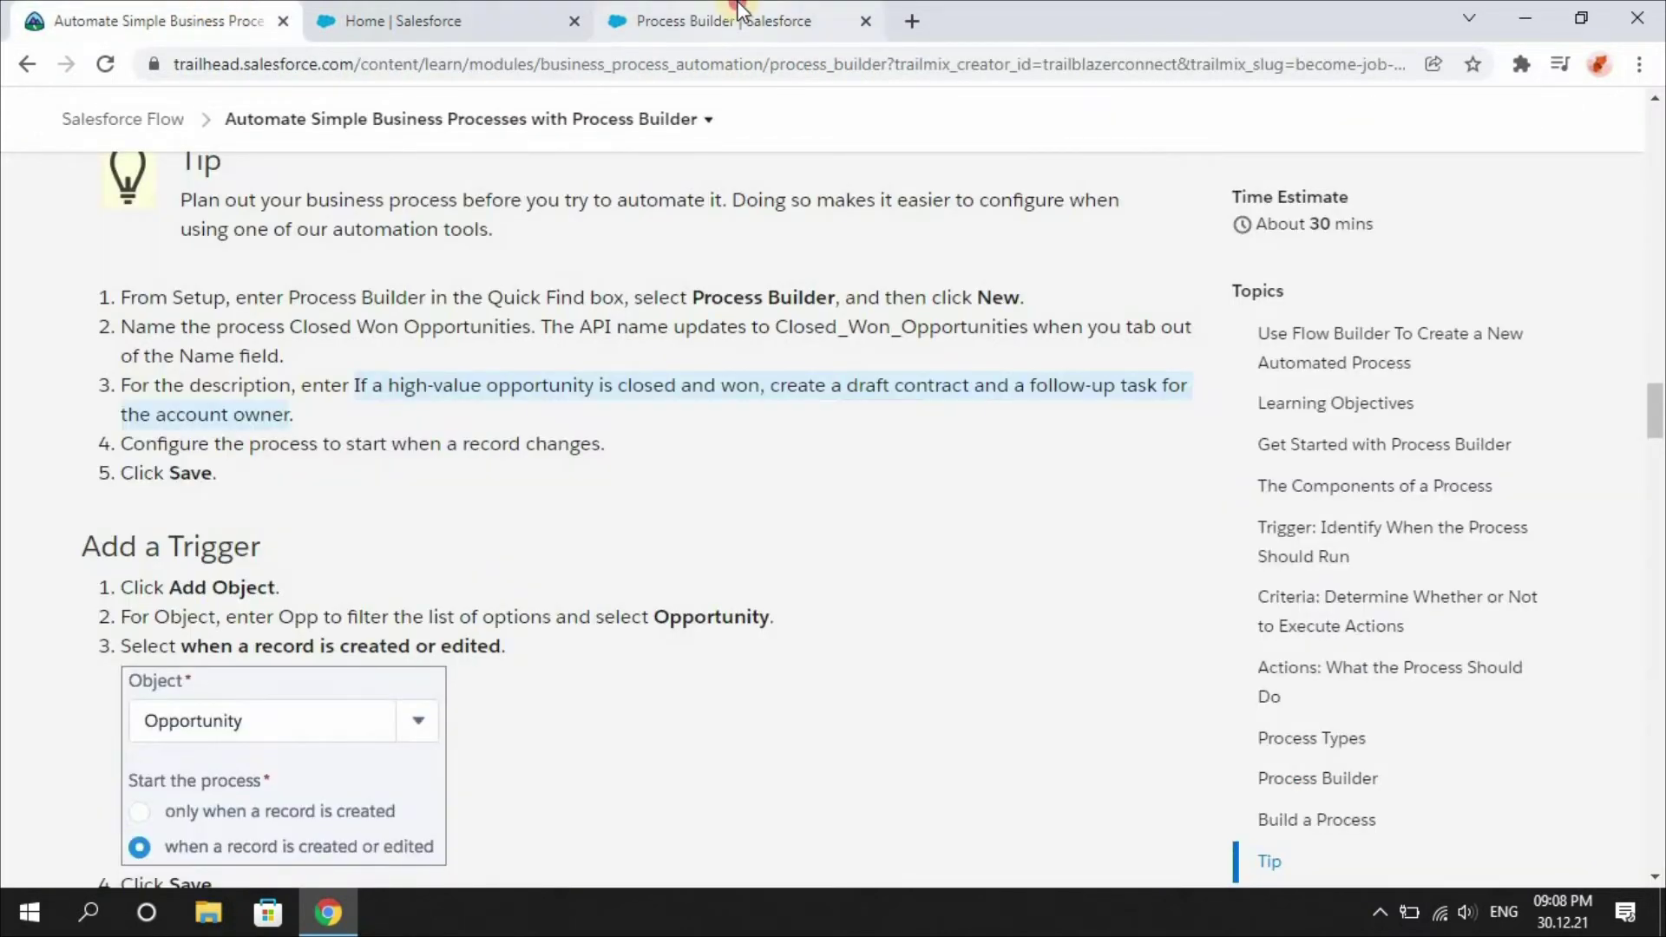
left_click(711, 21)
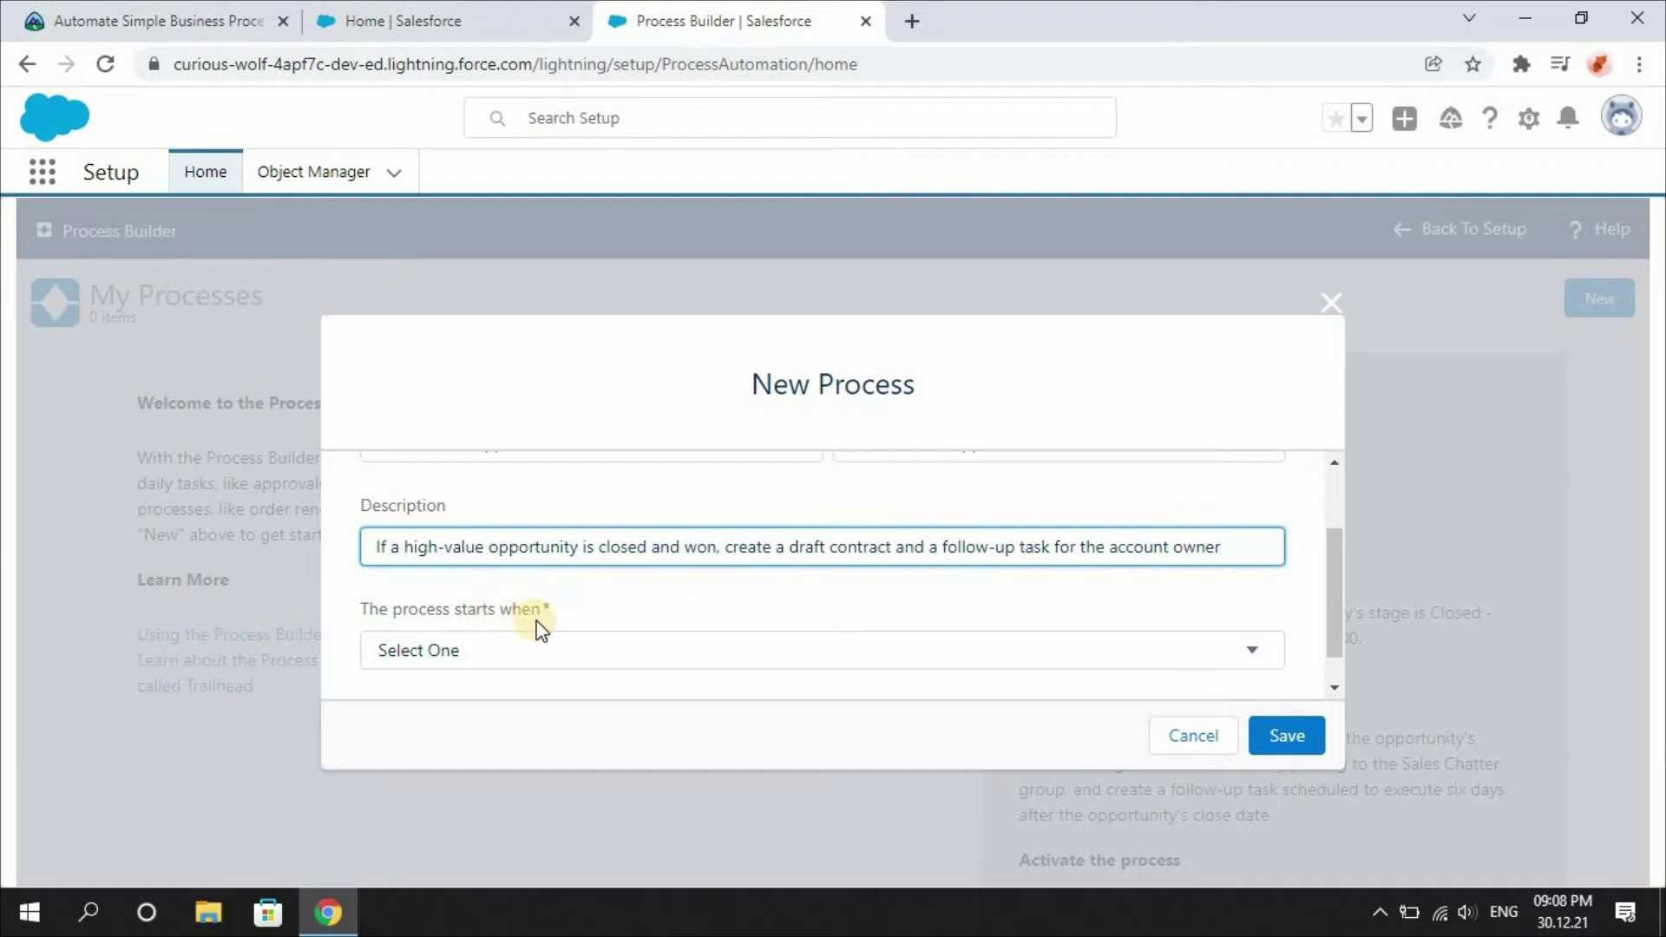
left_click(534, 651)
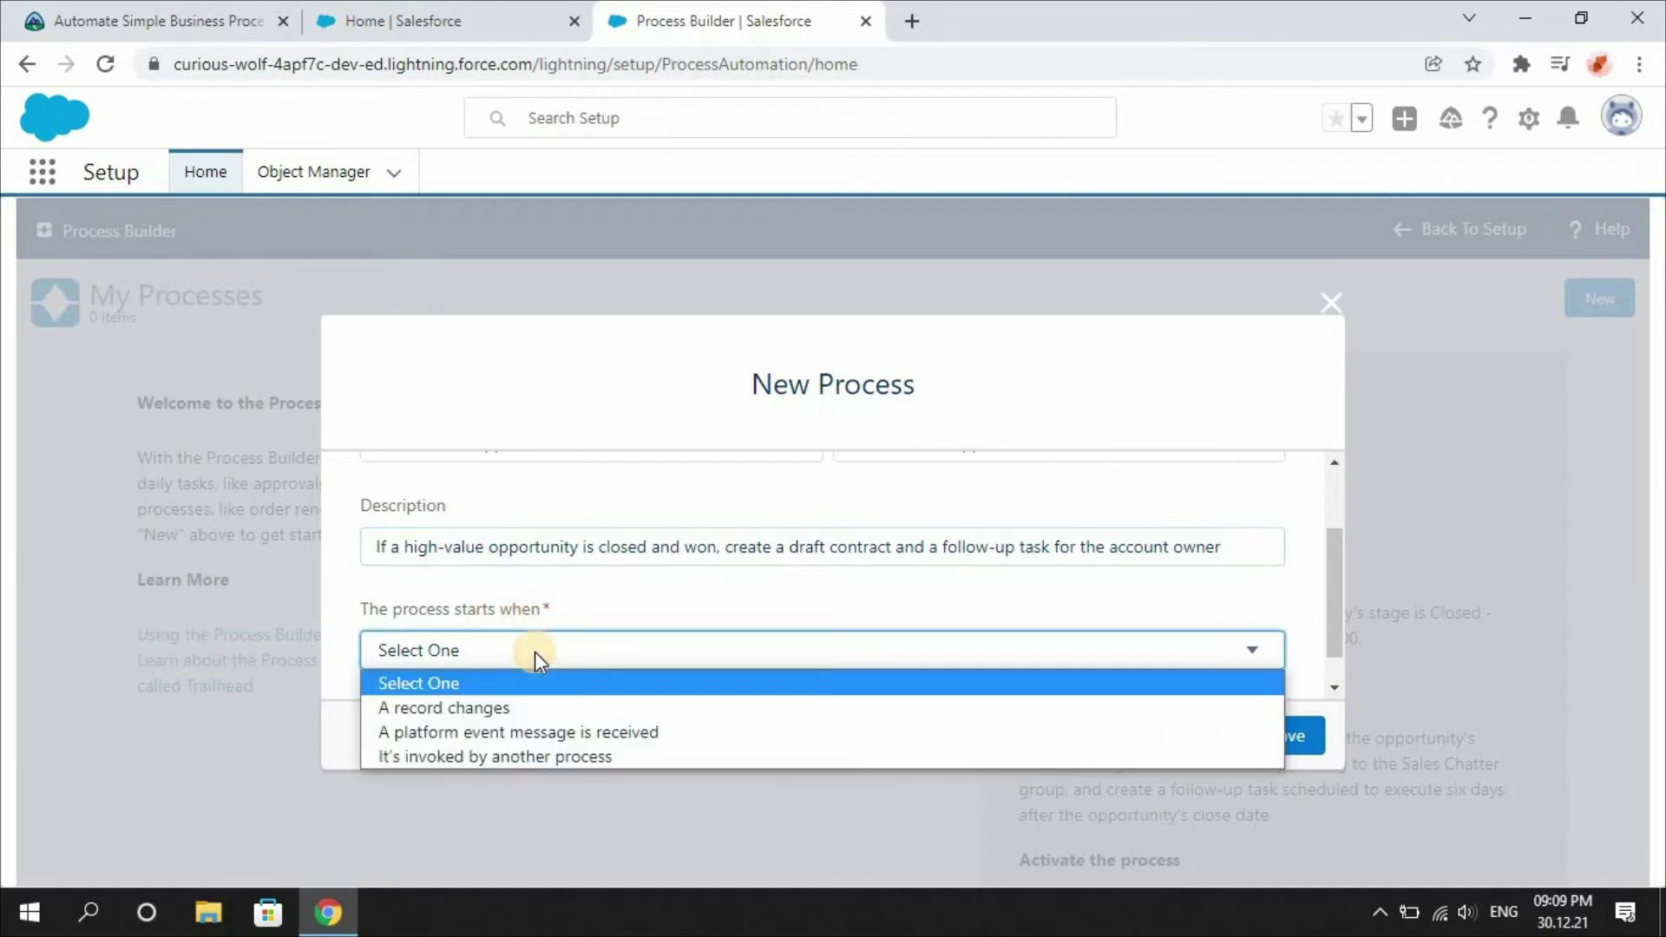
left_click(523, 708)
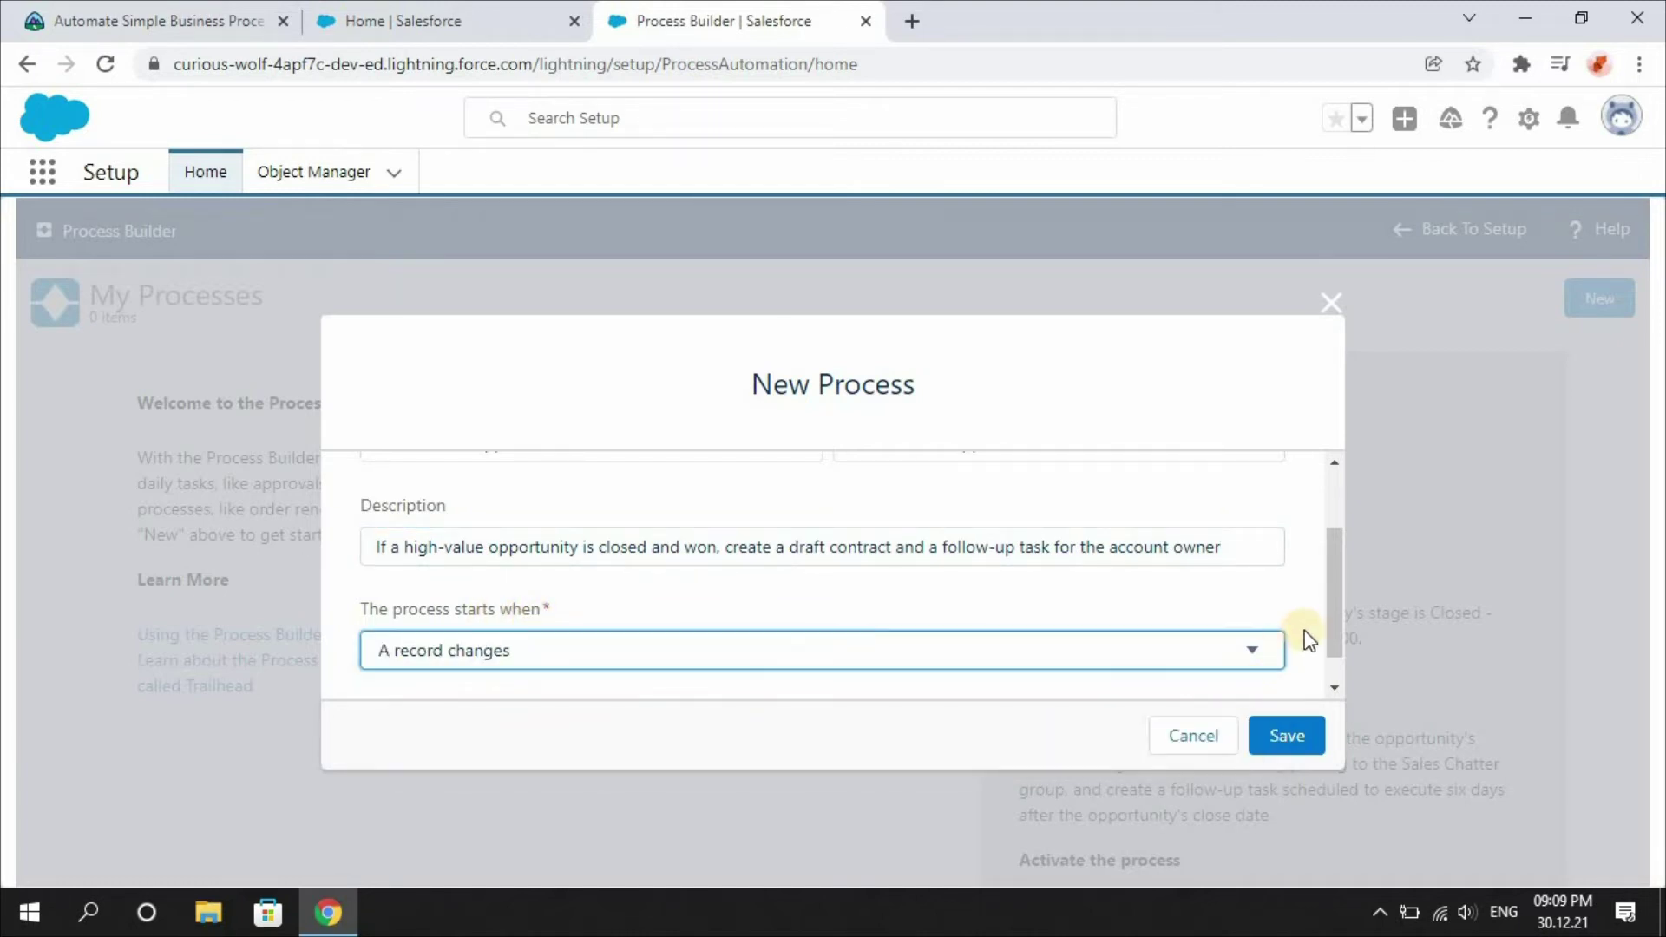
left_click_drag(1335, 621, 1335, 673)
left_click(1321, 734)
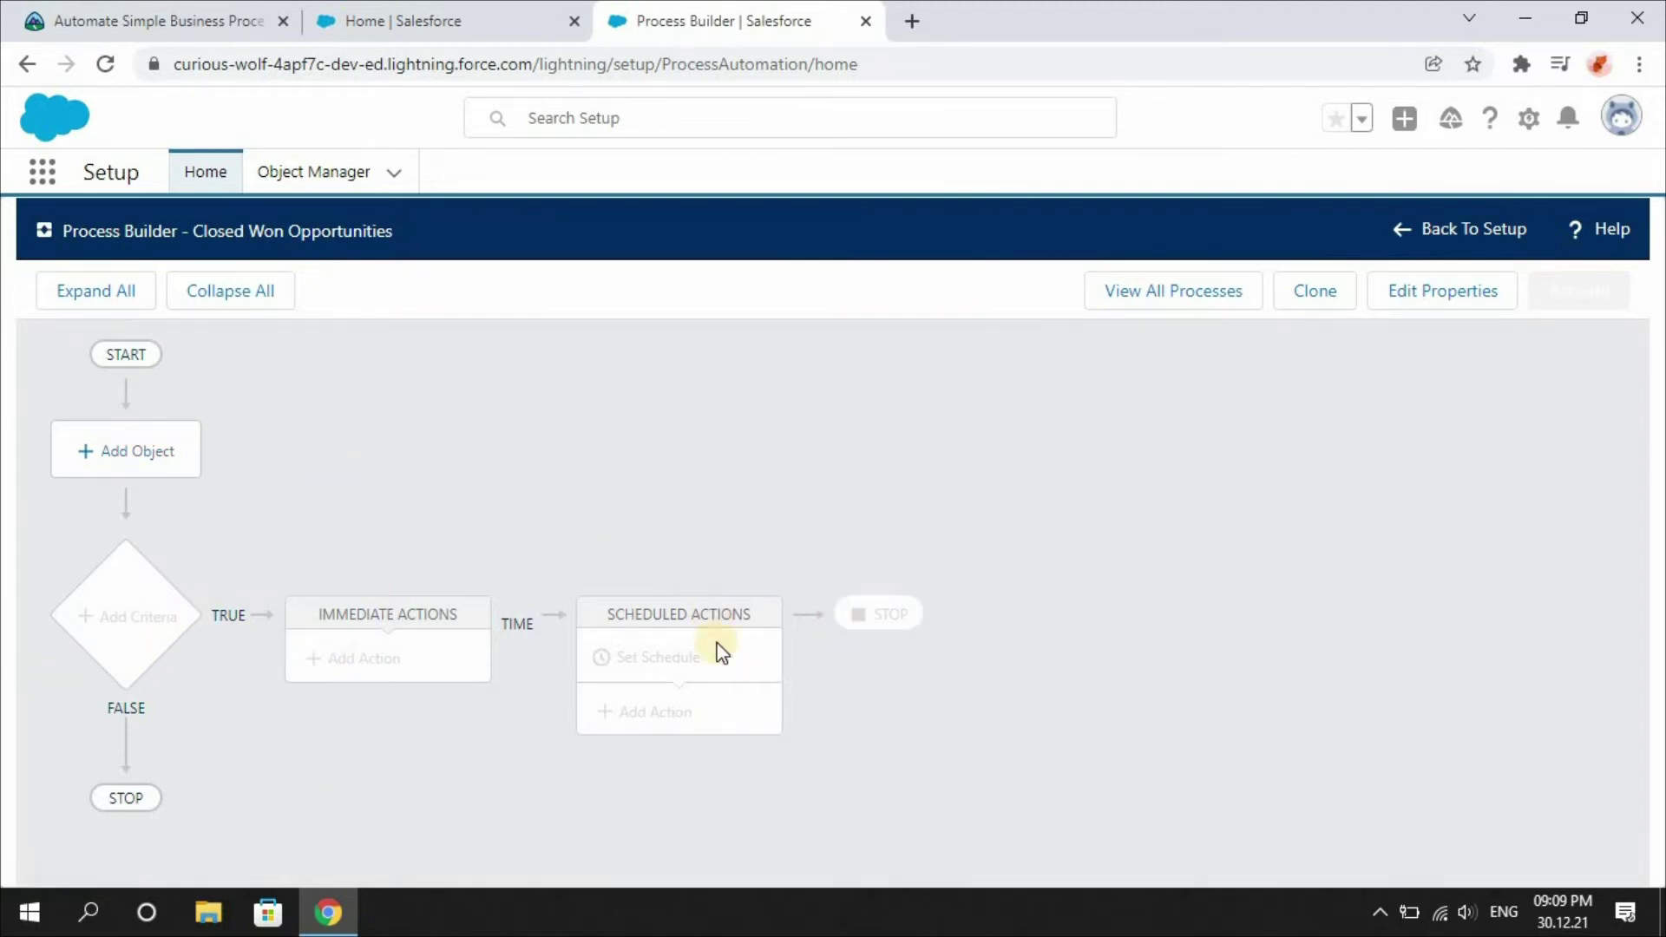
Step: Following the unit's Add a Trigger instructions, add the Opportunity object, start the process when a record is created or edited, and save
left_click(178, 12)
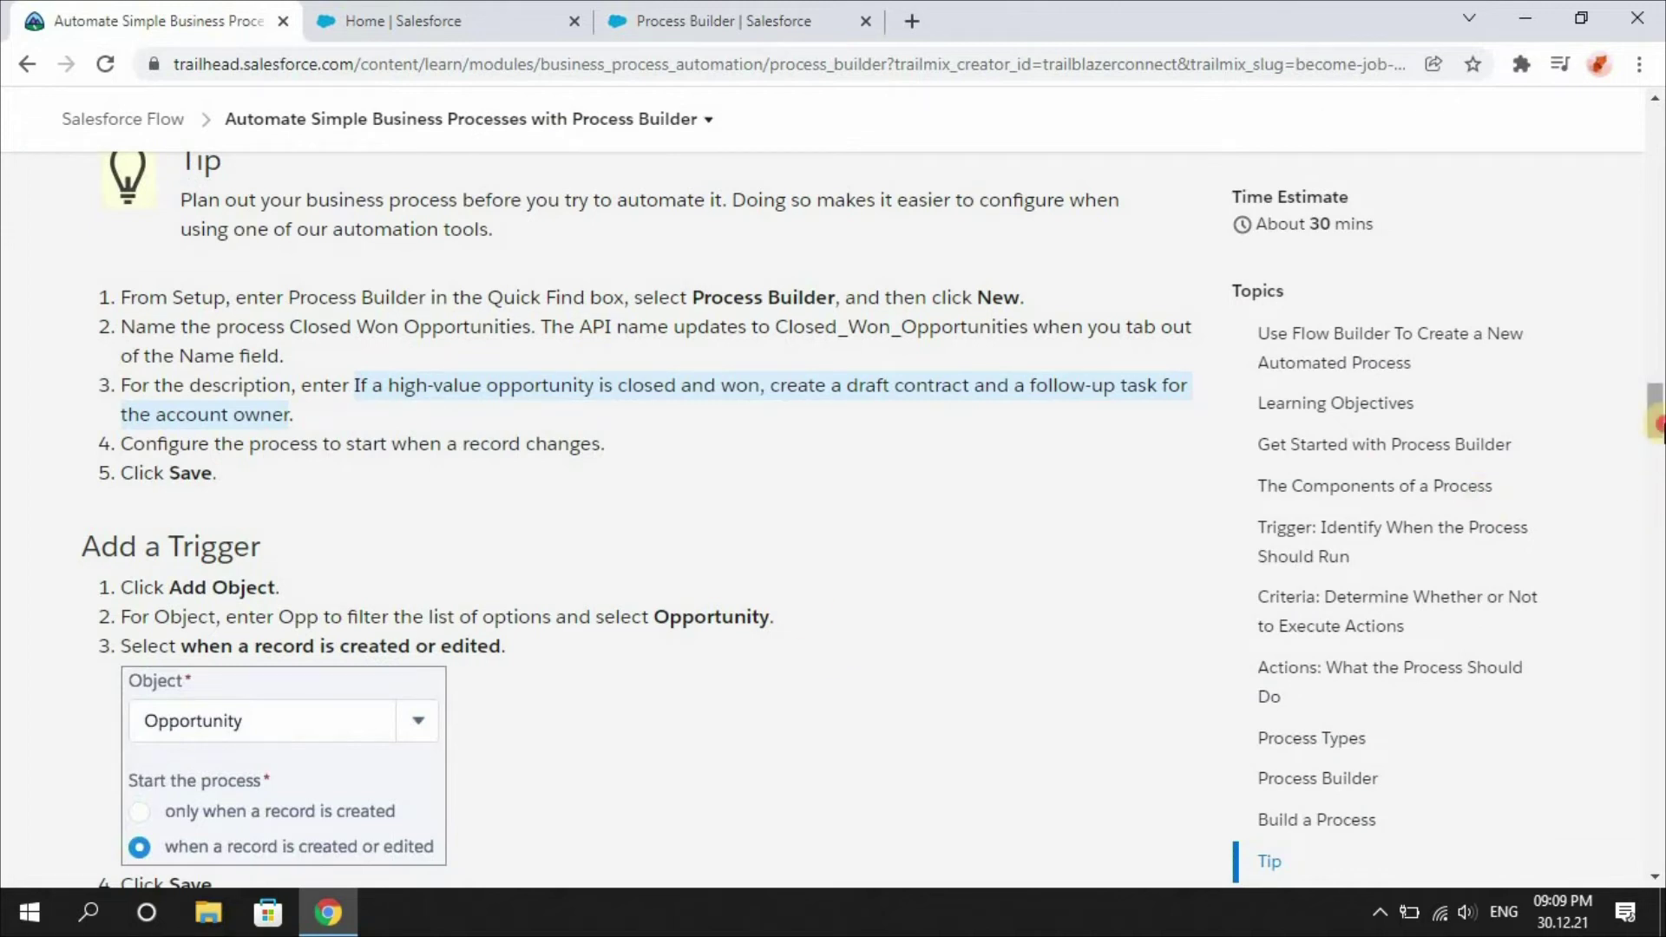
scroll(1658, 423, "down", 3)
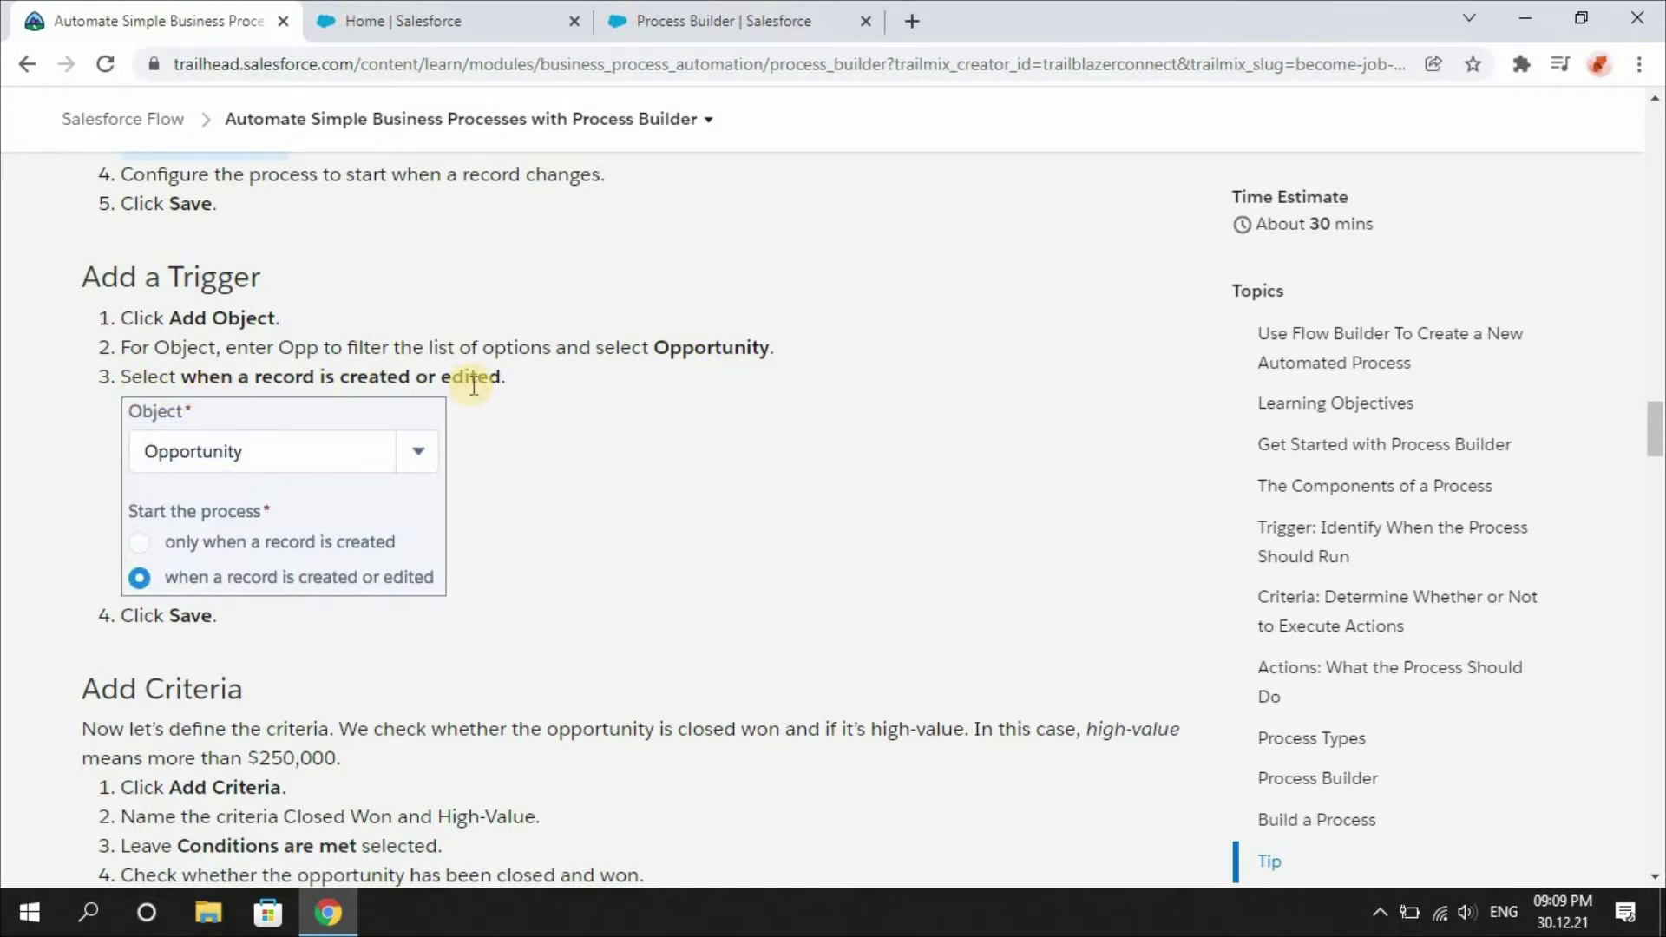
left_click(694, 12)
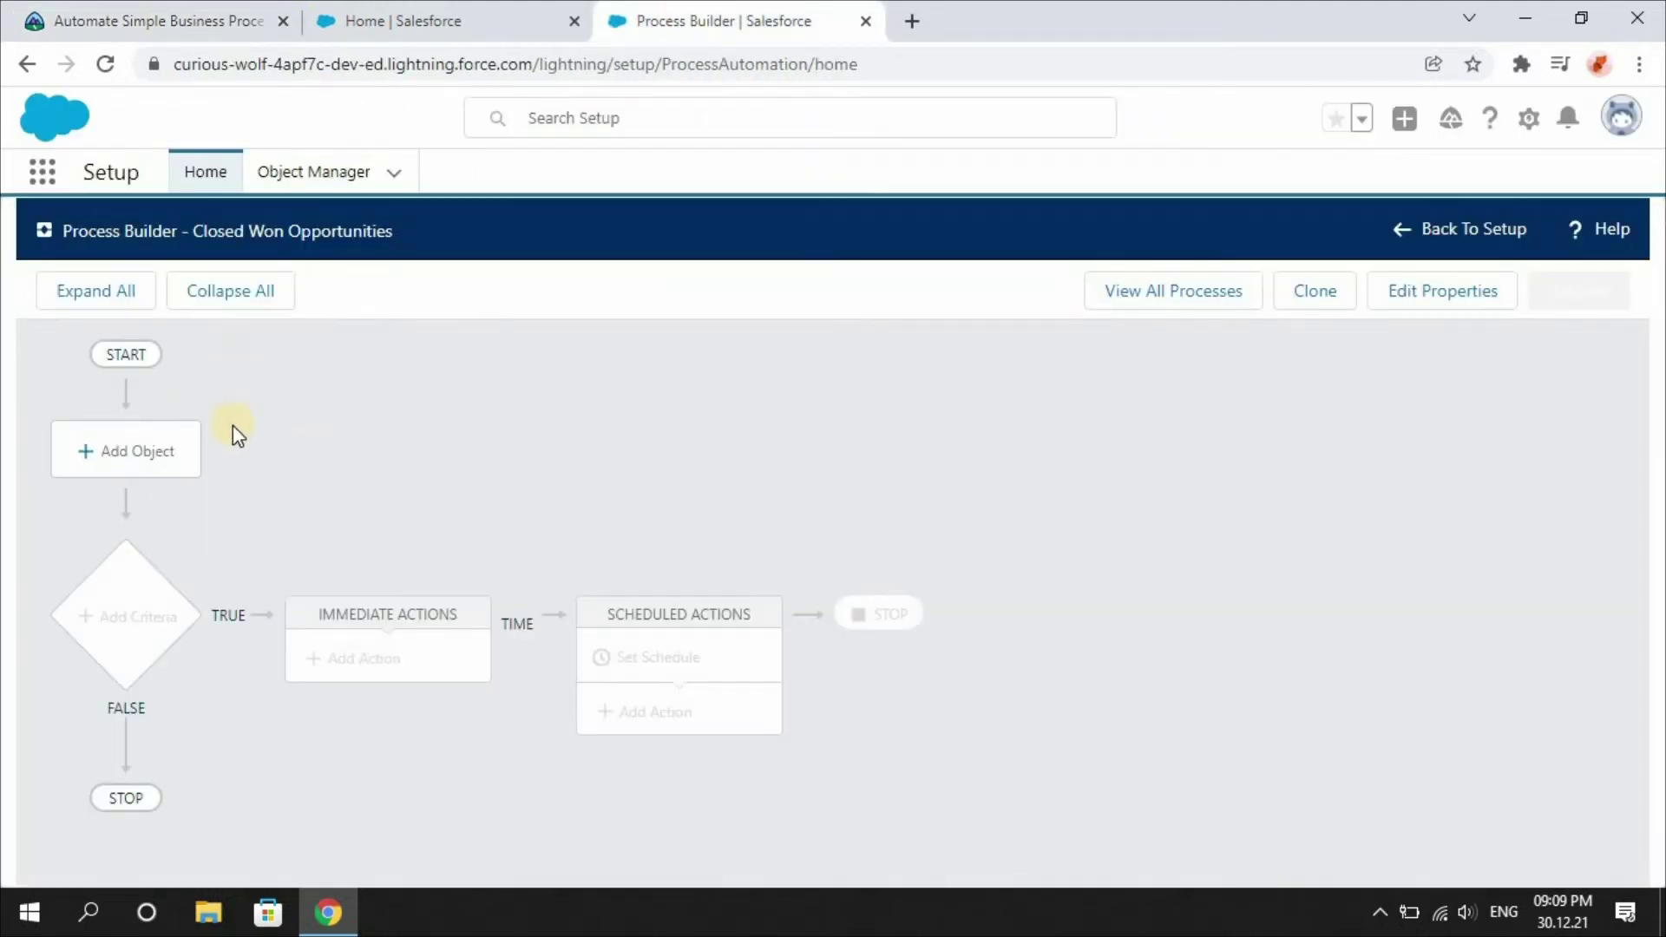
left_click(155, 449)
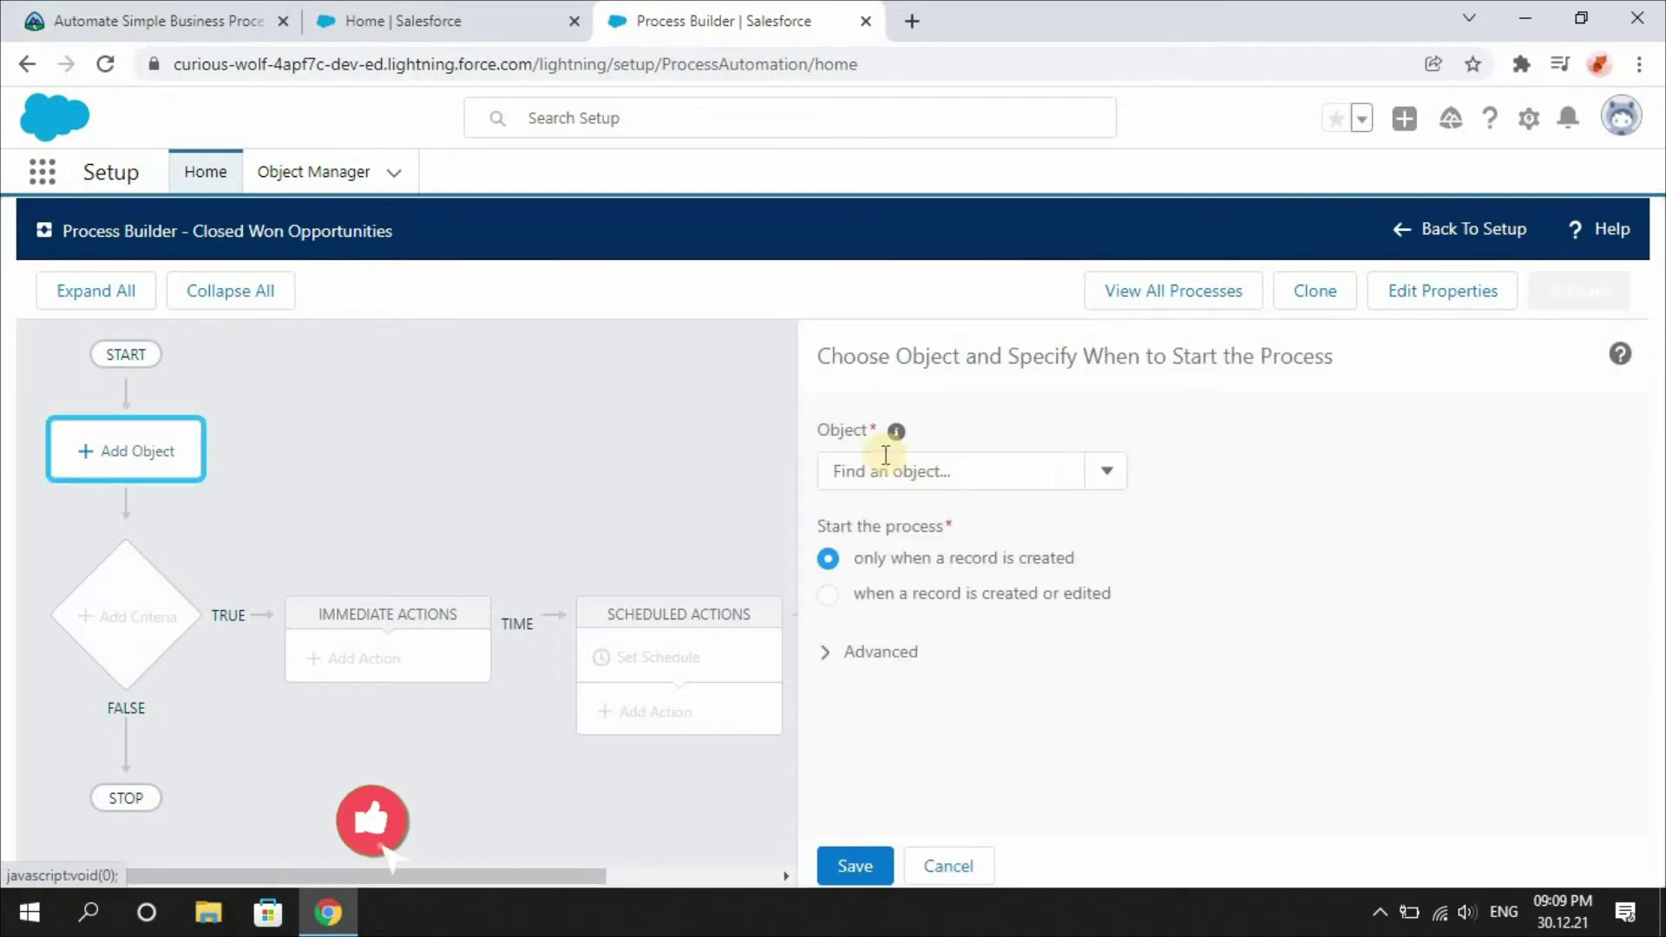
left_click(1108, 475)
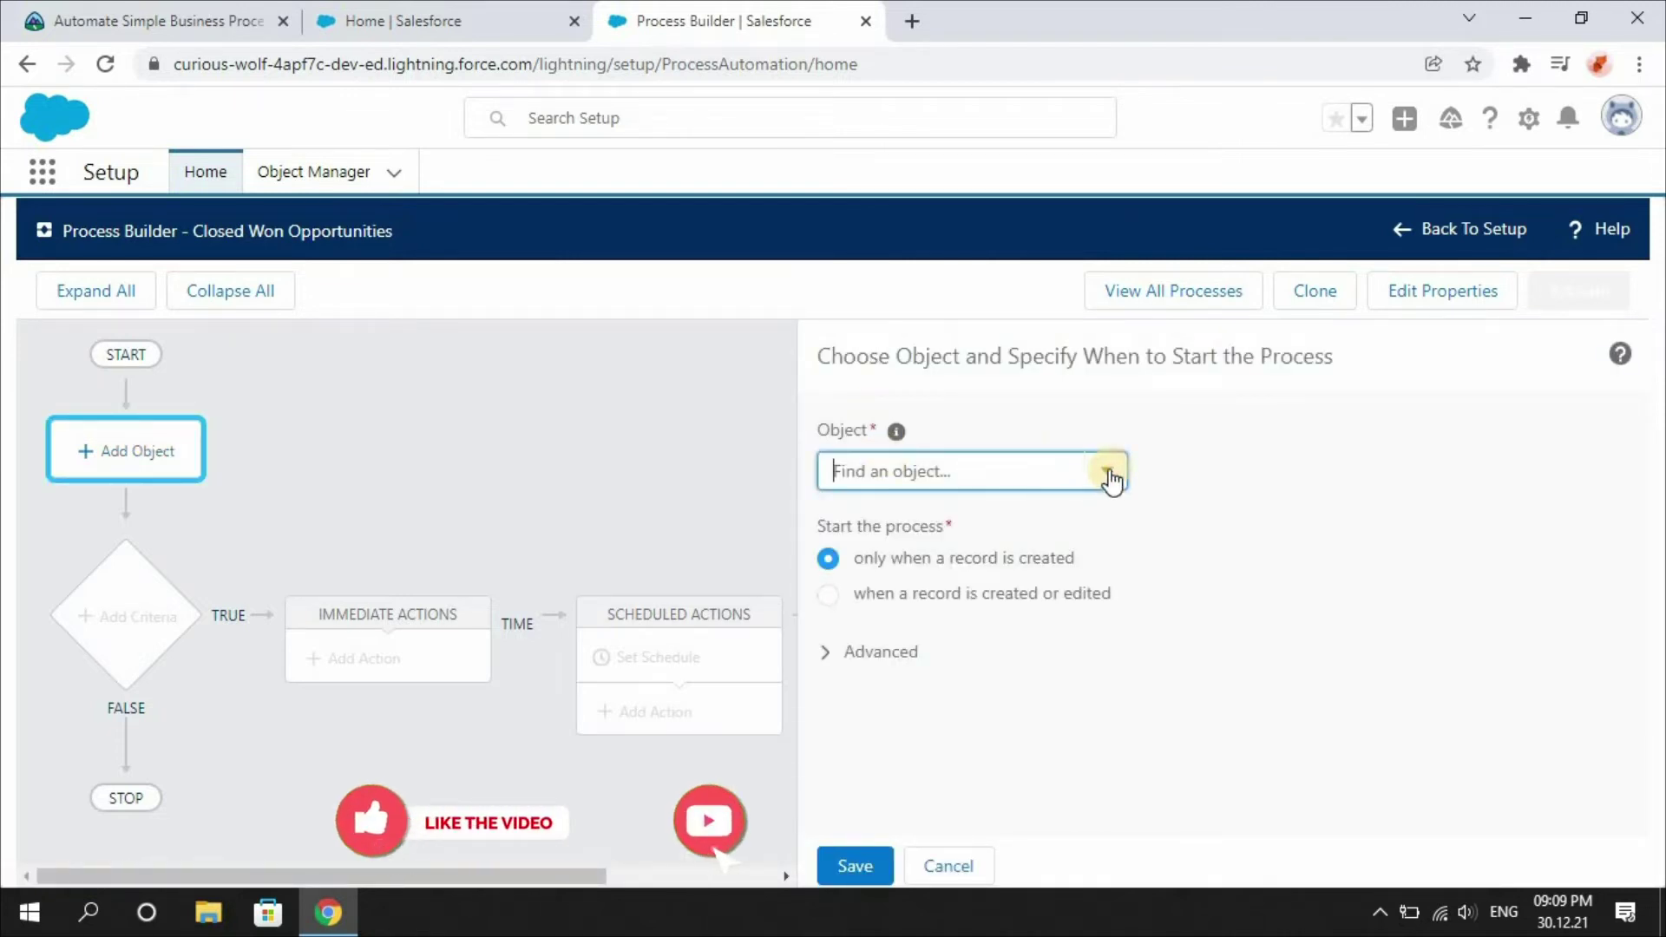
type("opp")
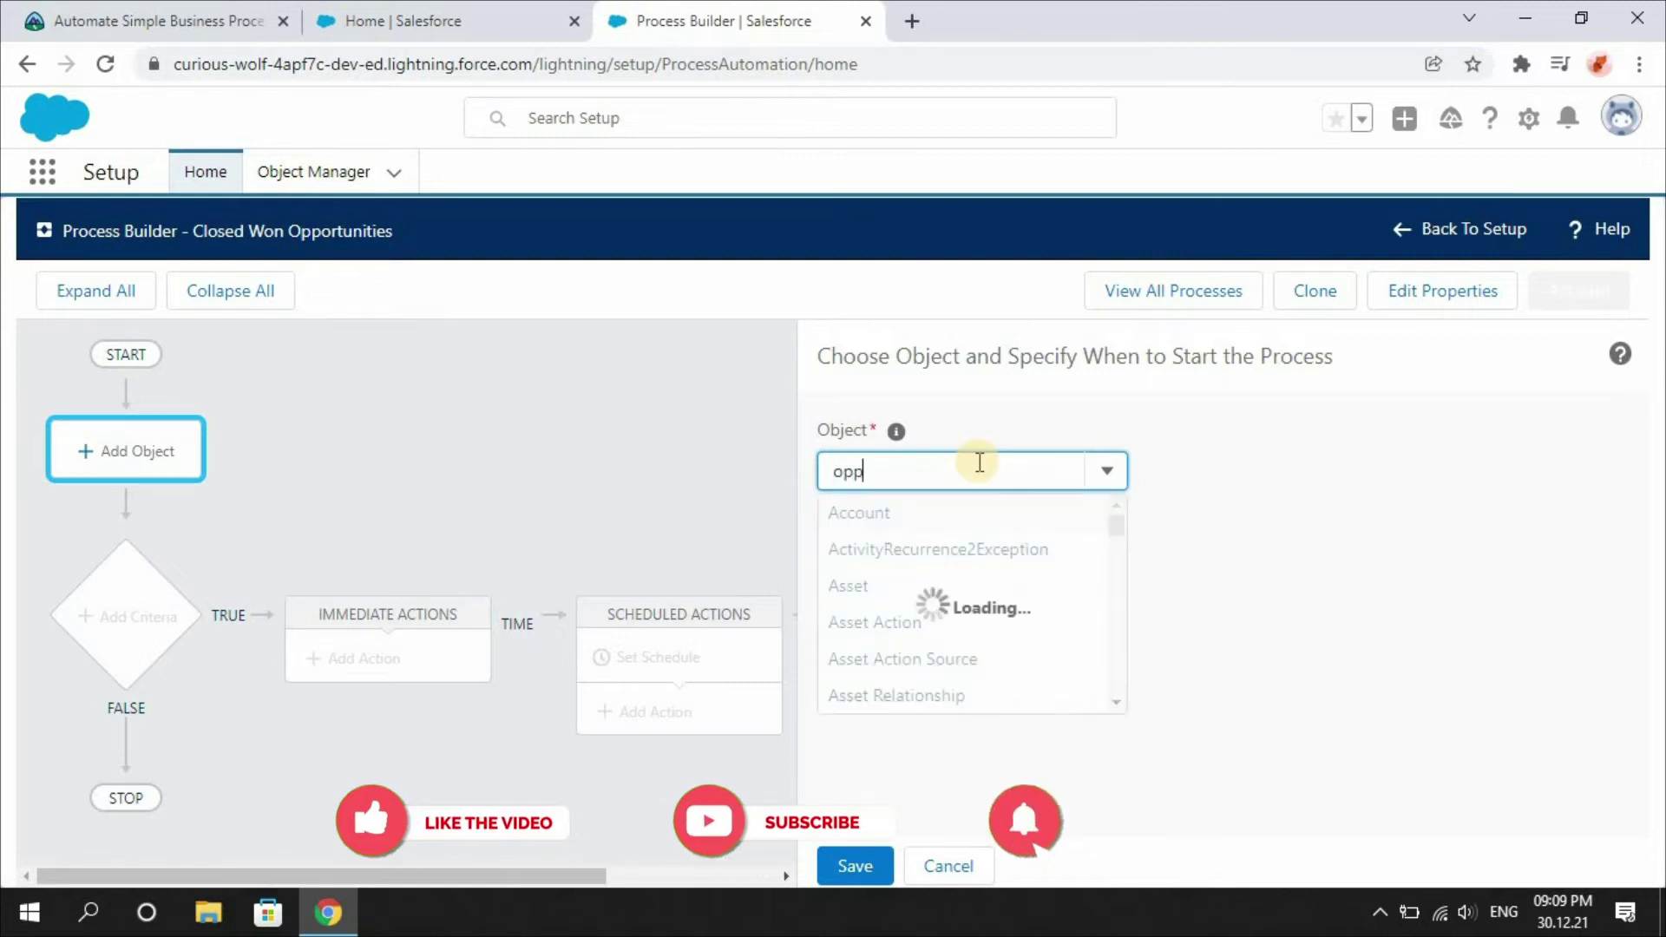
left_click(961, 513)
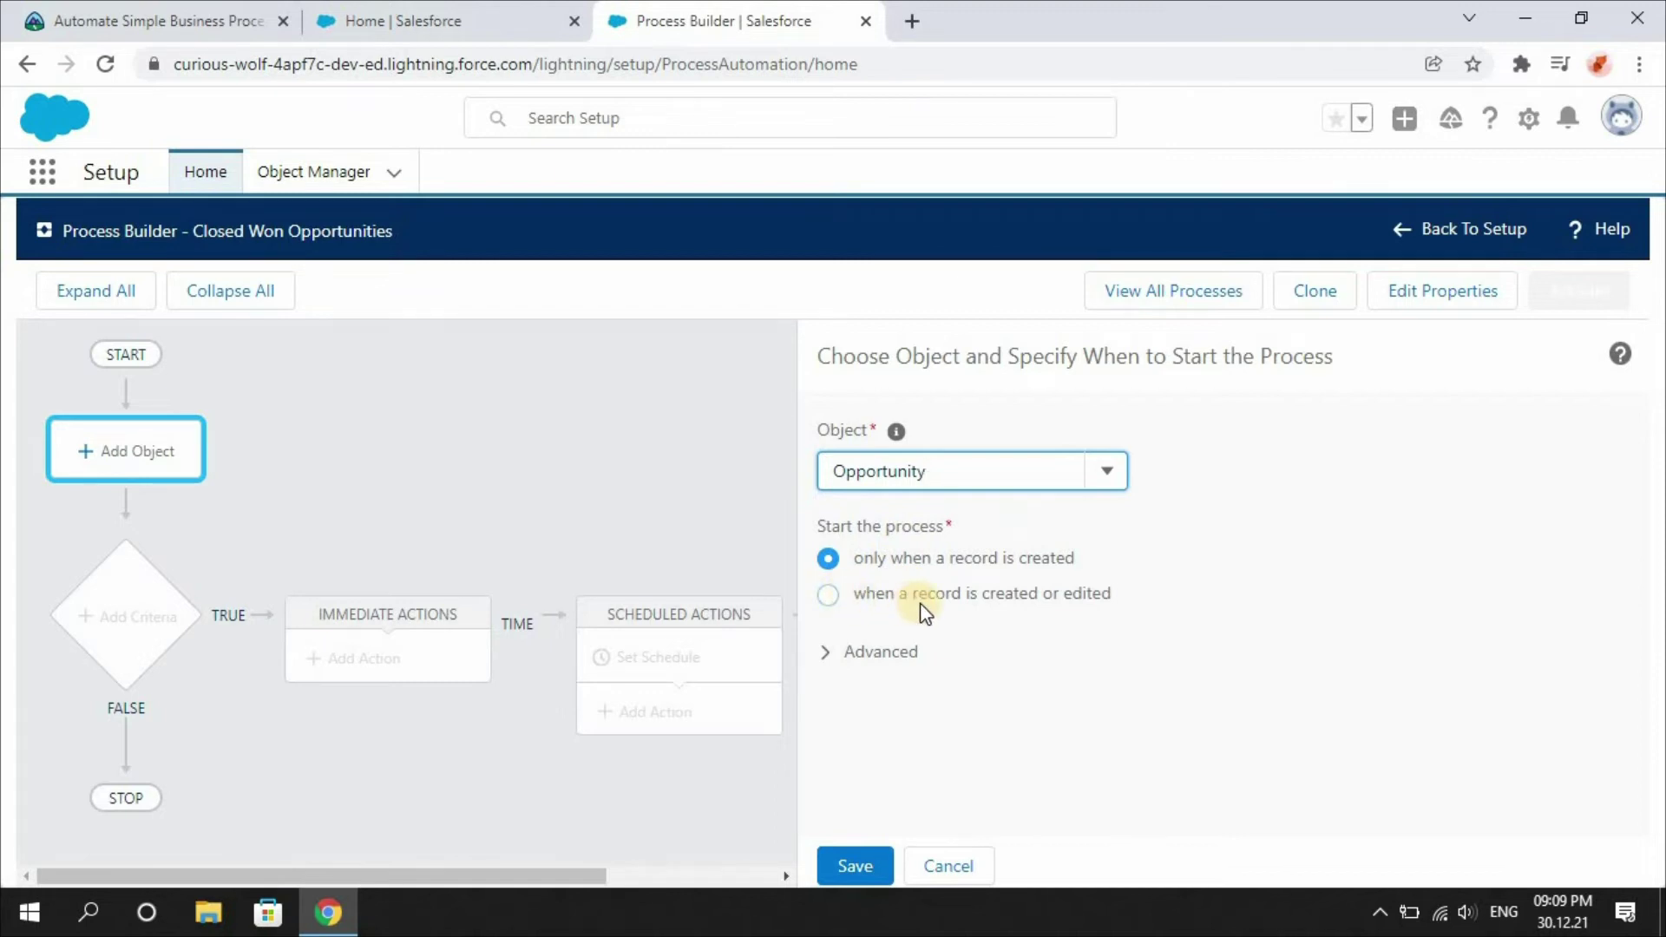
left_click(829, 597)
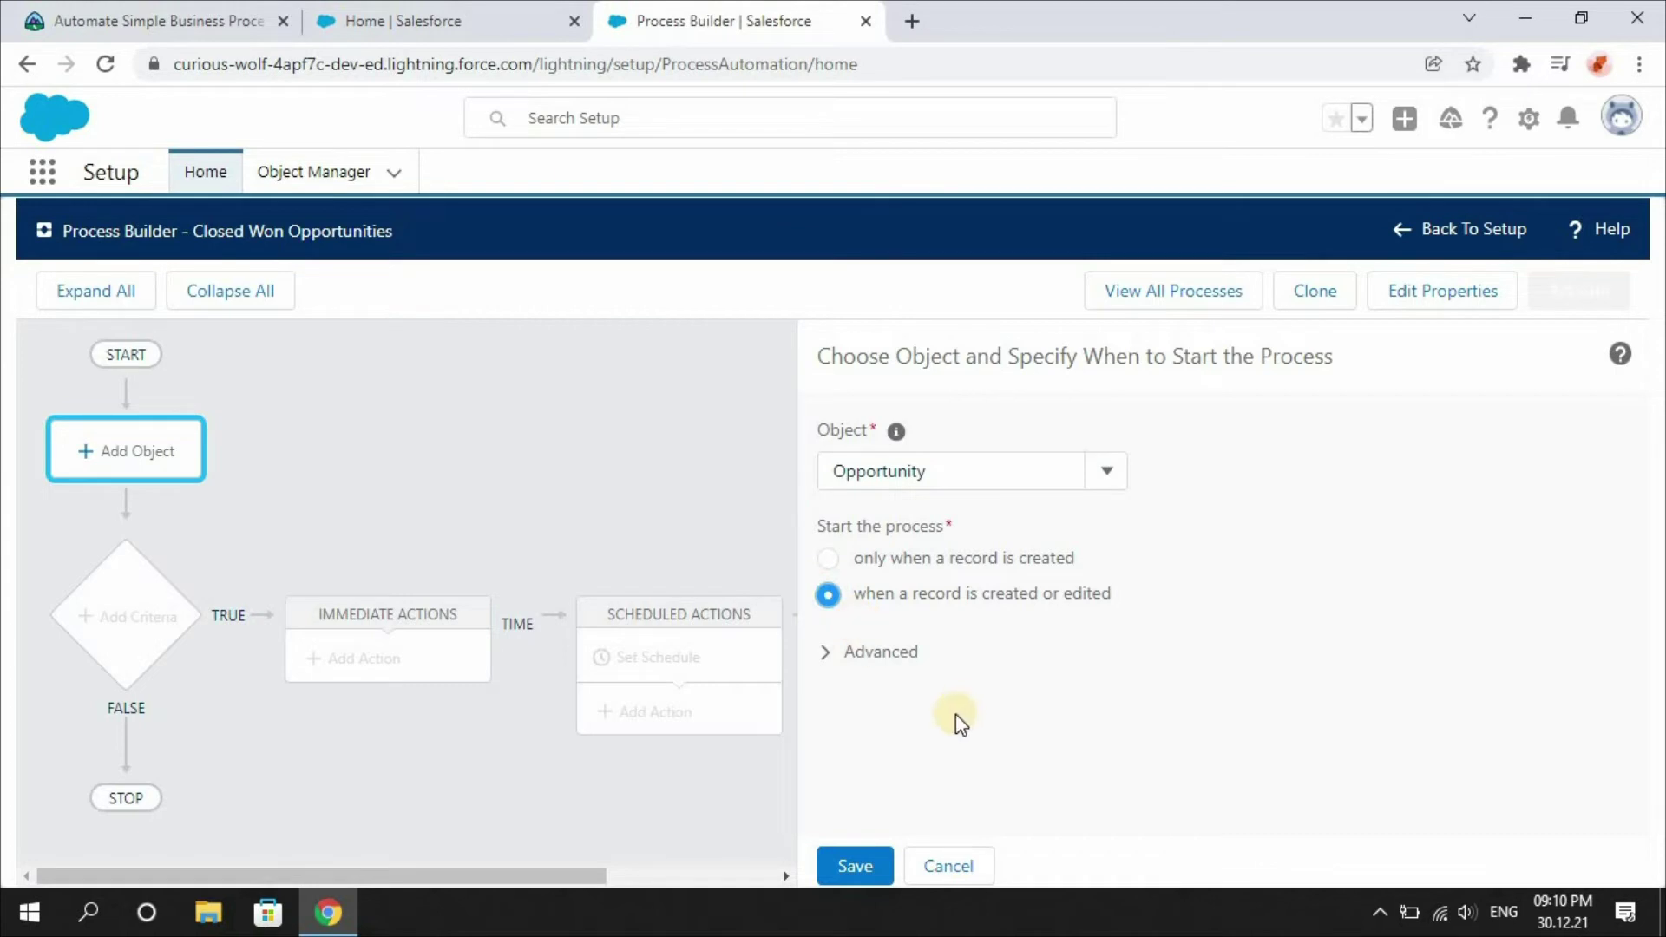
left_click(875, 866)
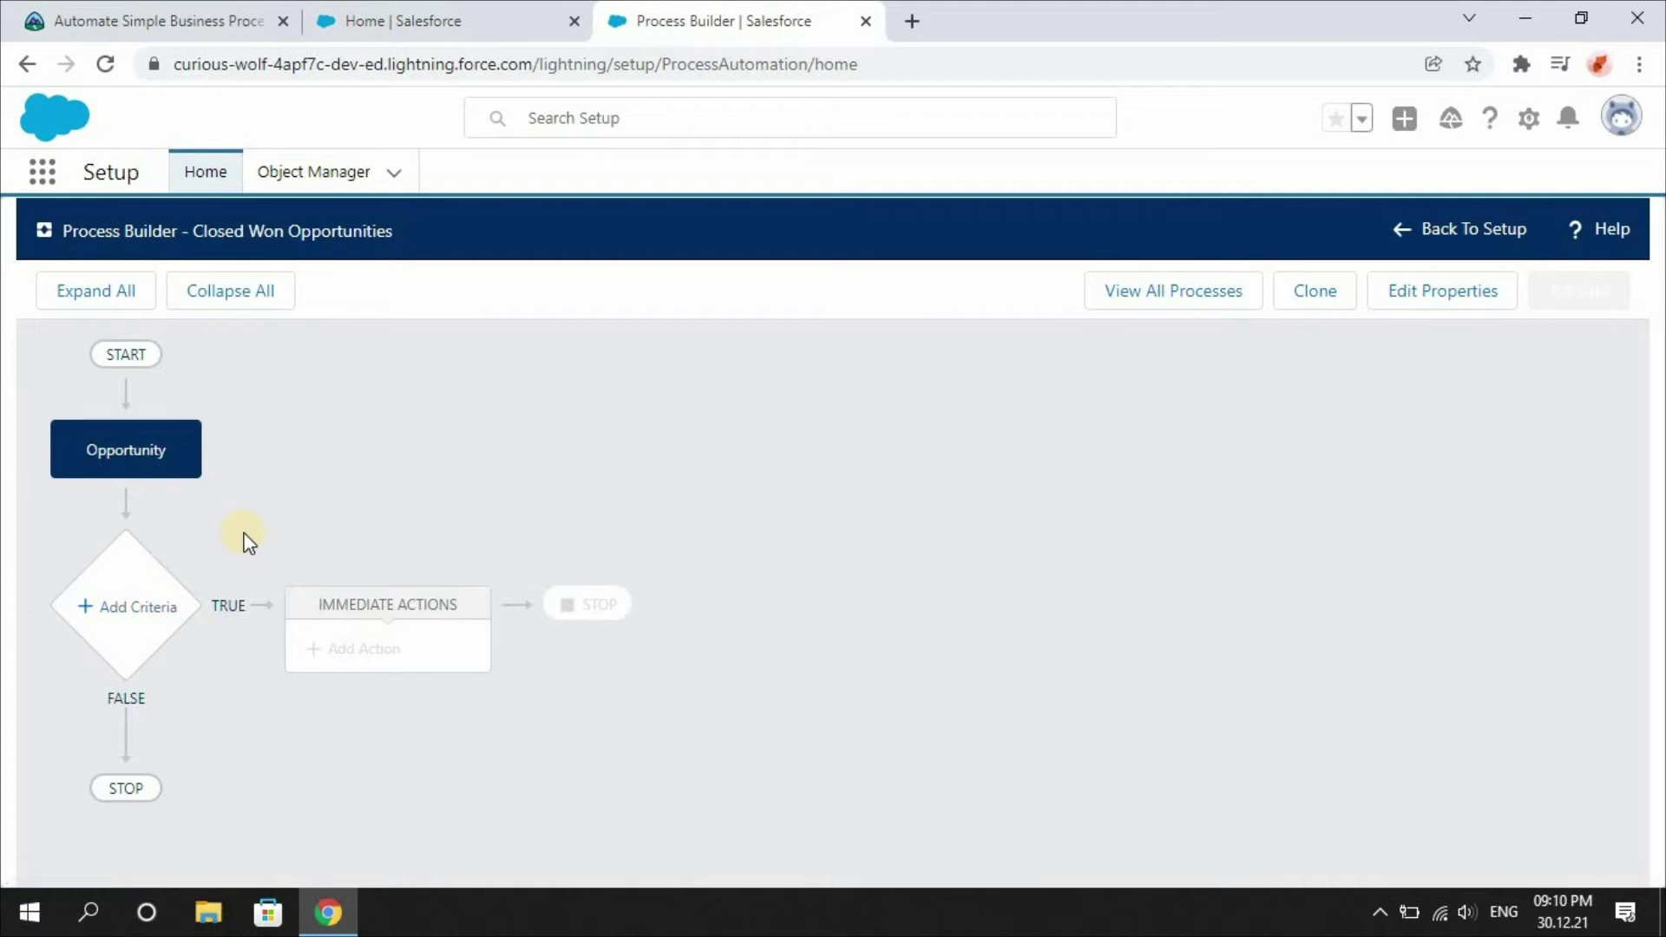
Step: Add criteria to the process and name them "Closed Won and High-Value"
left_click(146, 598)
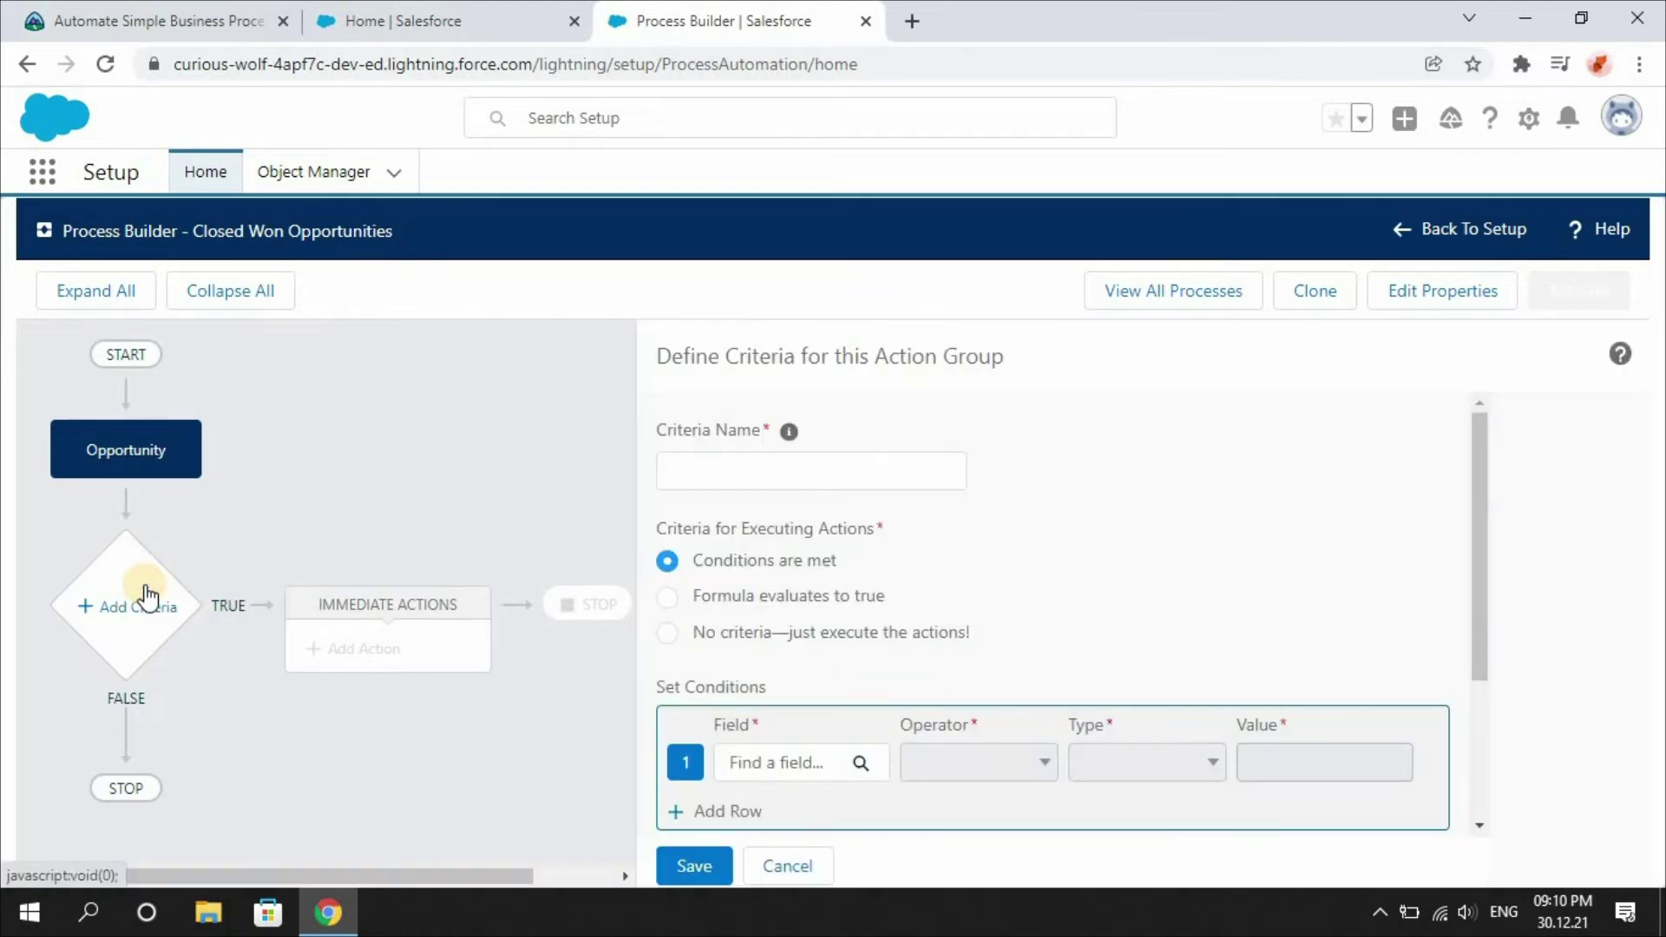
left_click(740, 483)
type("Closed Won and High-Value")
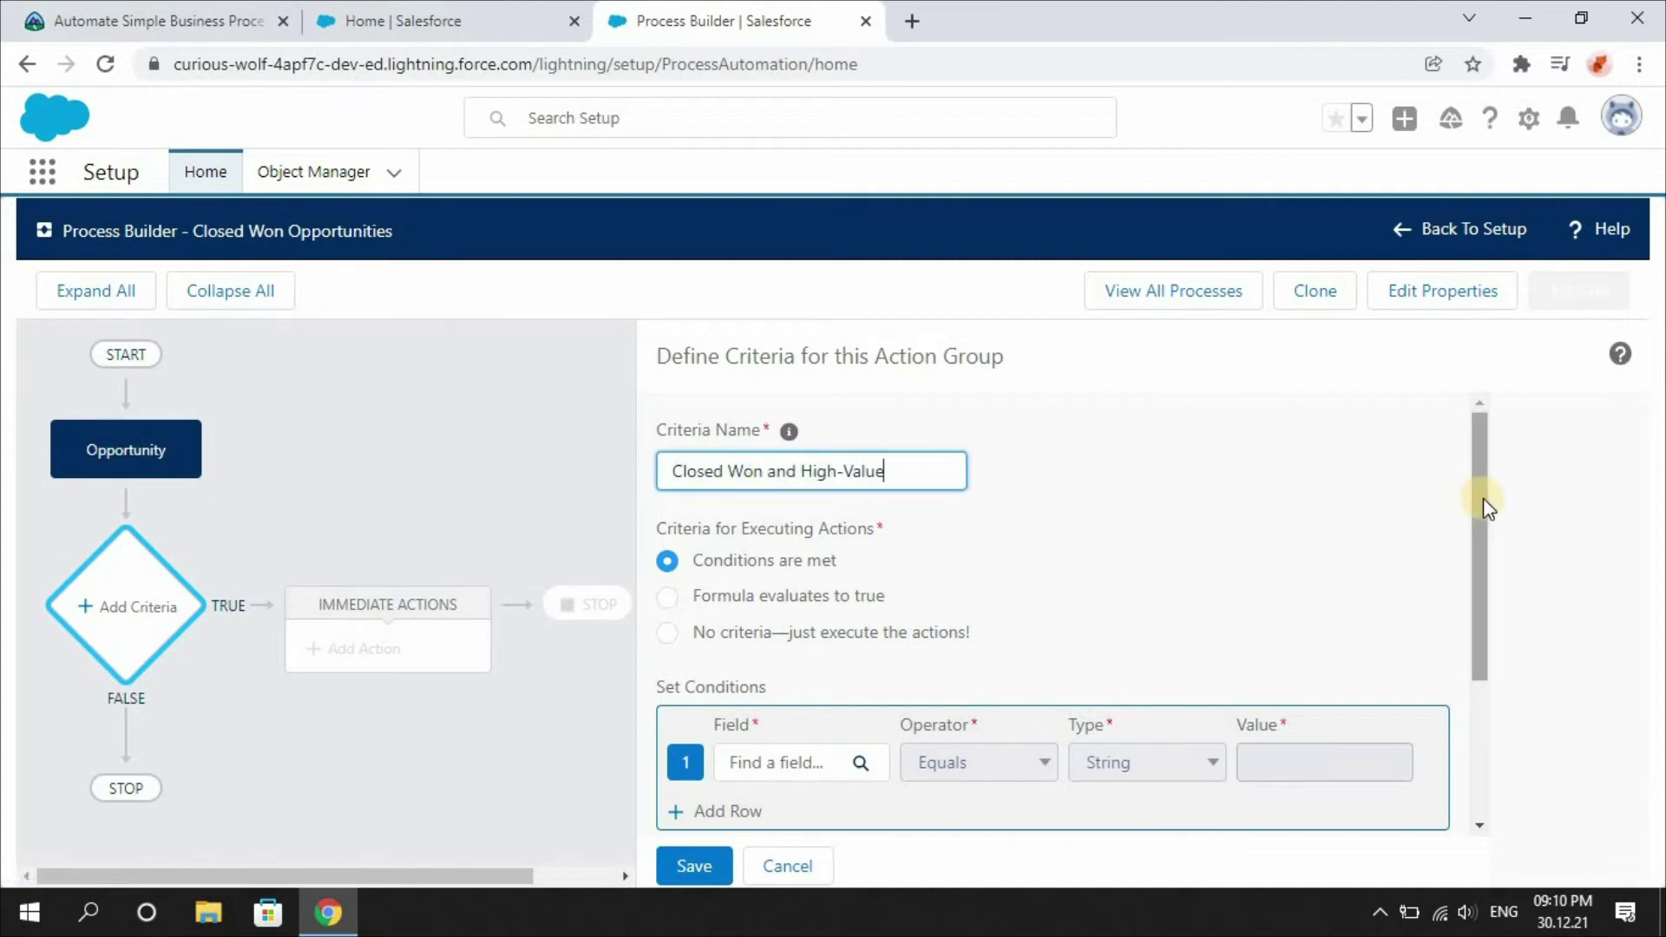
Step: Following the unit's Add Criteria instructions, choose Opportunity > Stage as the first condition's field and check the instructions for its remaining settings
left_click_drag(1482, 498, 1483, 556)
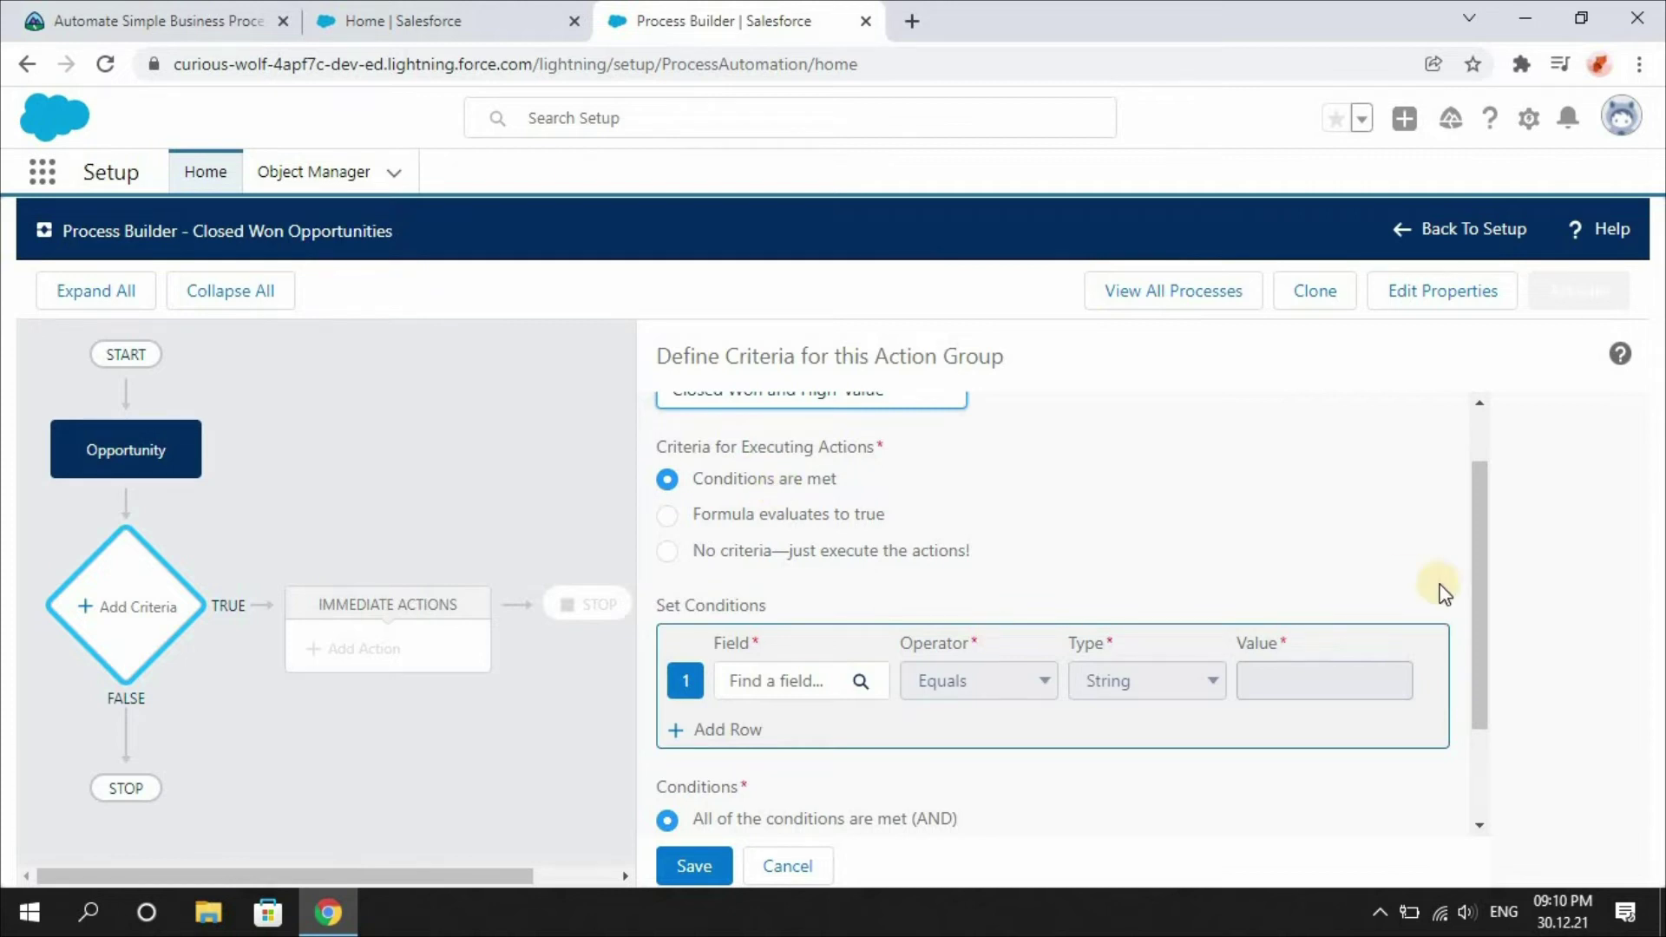
left_click_drag(1477, 586, 1477, 587)
left_click_drag(1483, 662, 1483, 668)
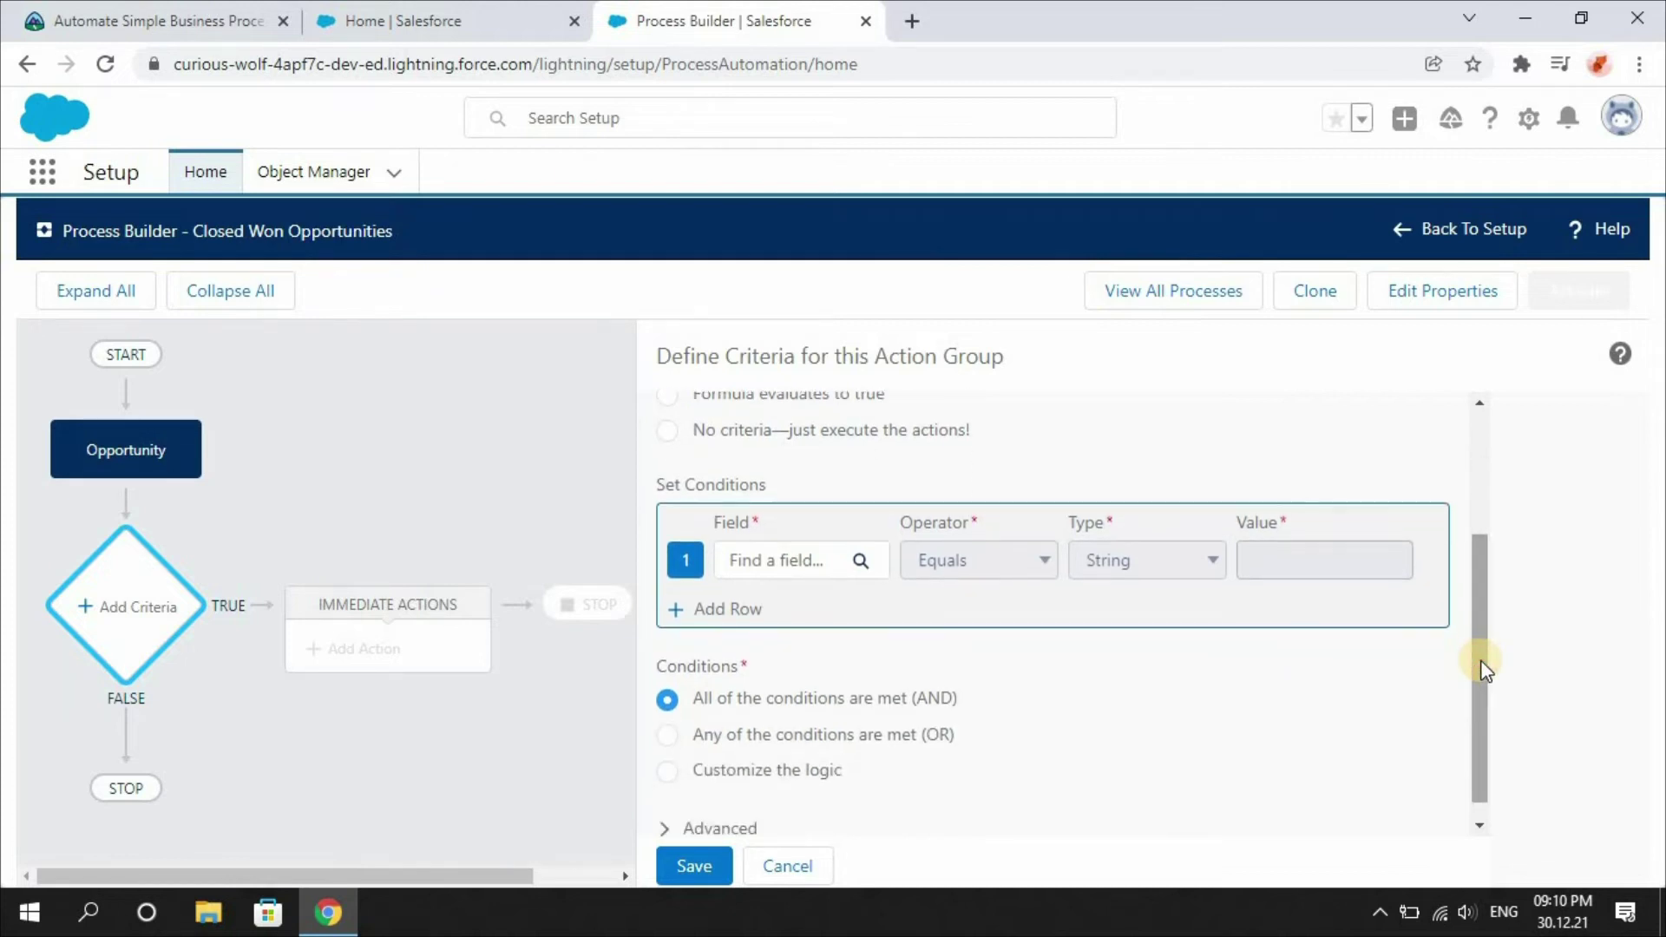
left_click(63, 19)
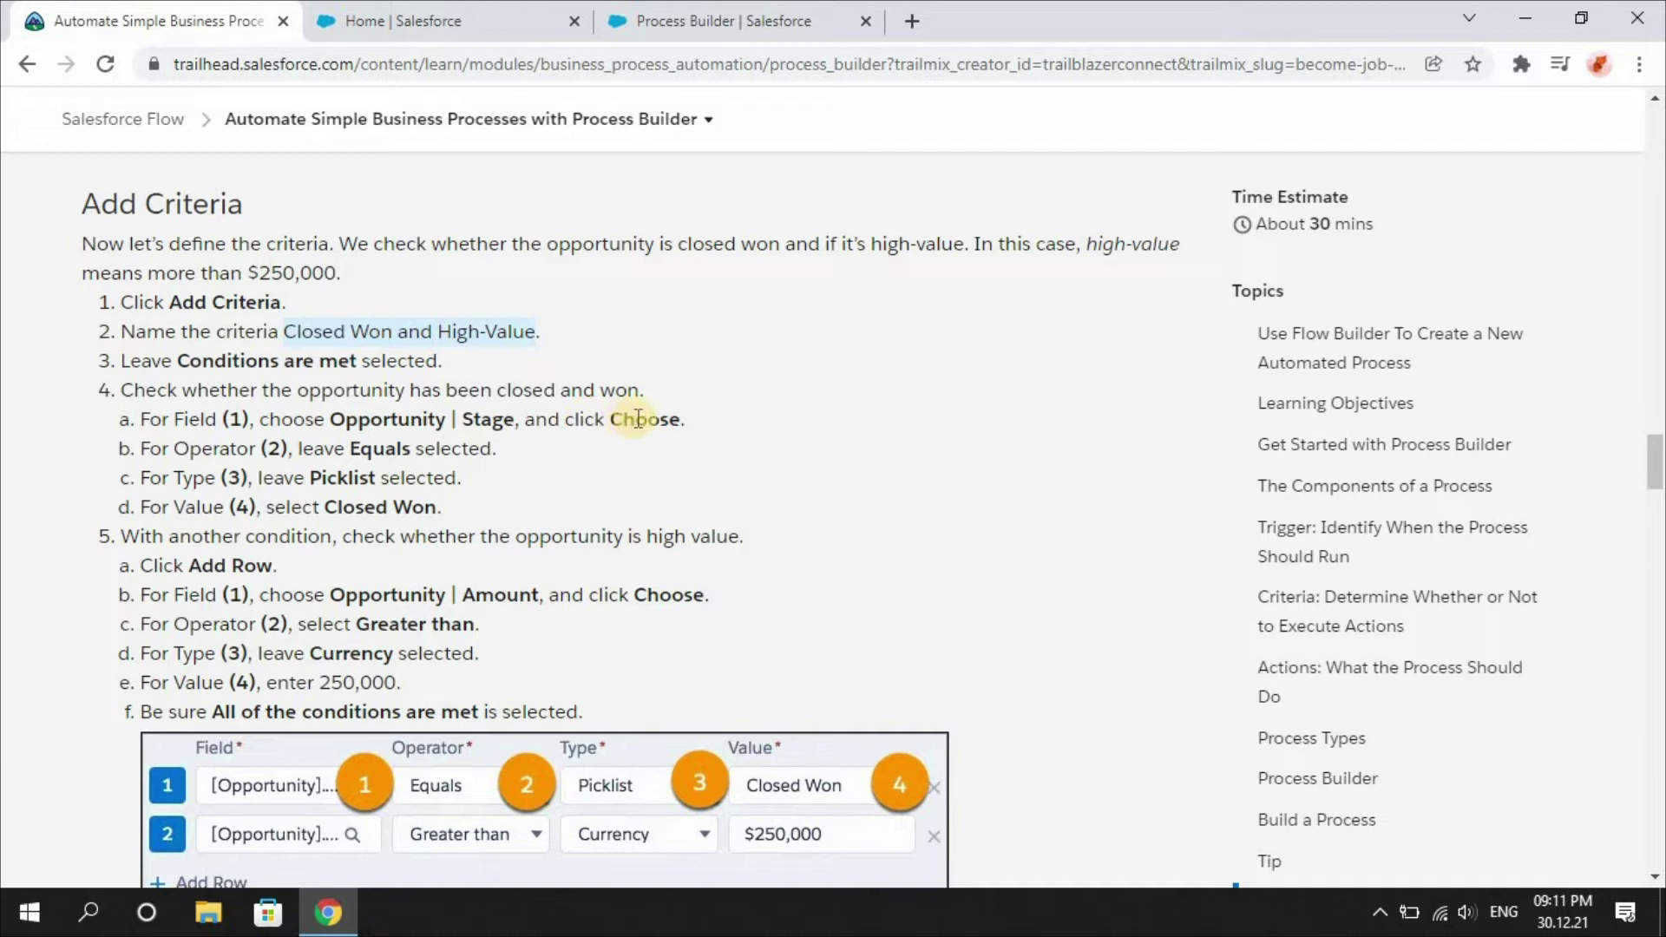
left_click(725, 12)
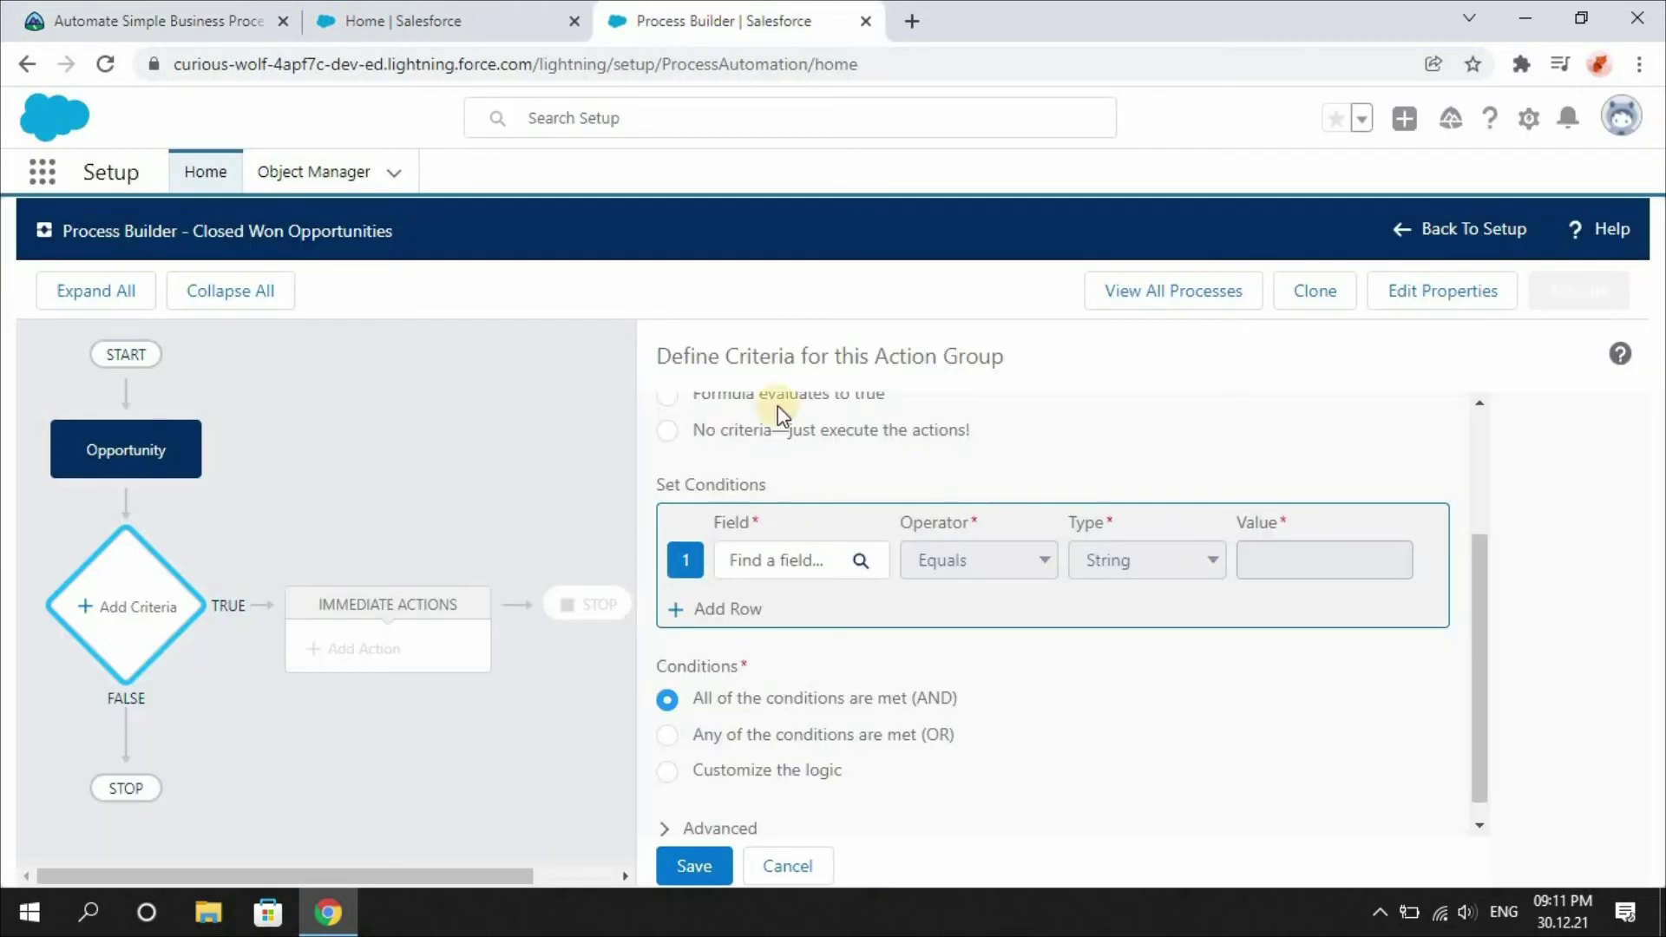
left_click(794, 560)
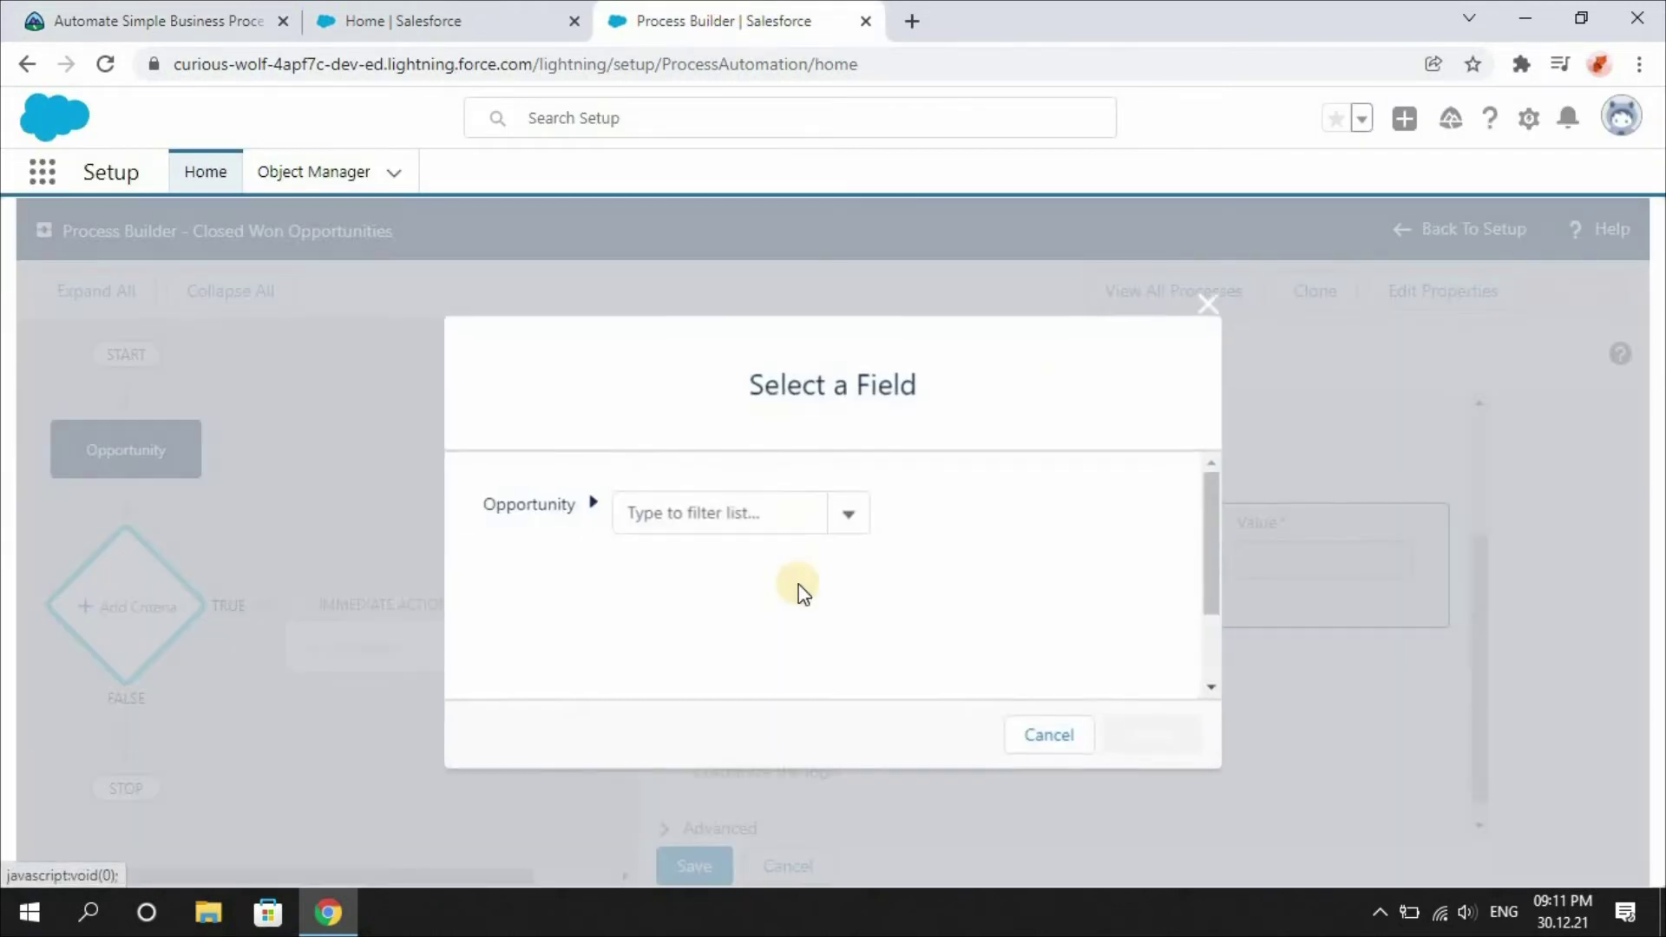
left_click(846, 517)
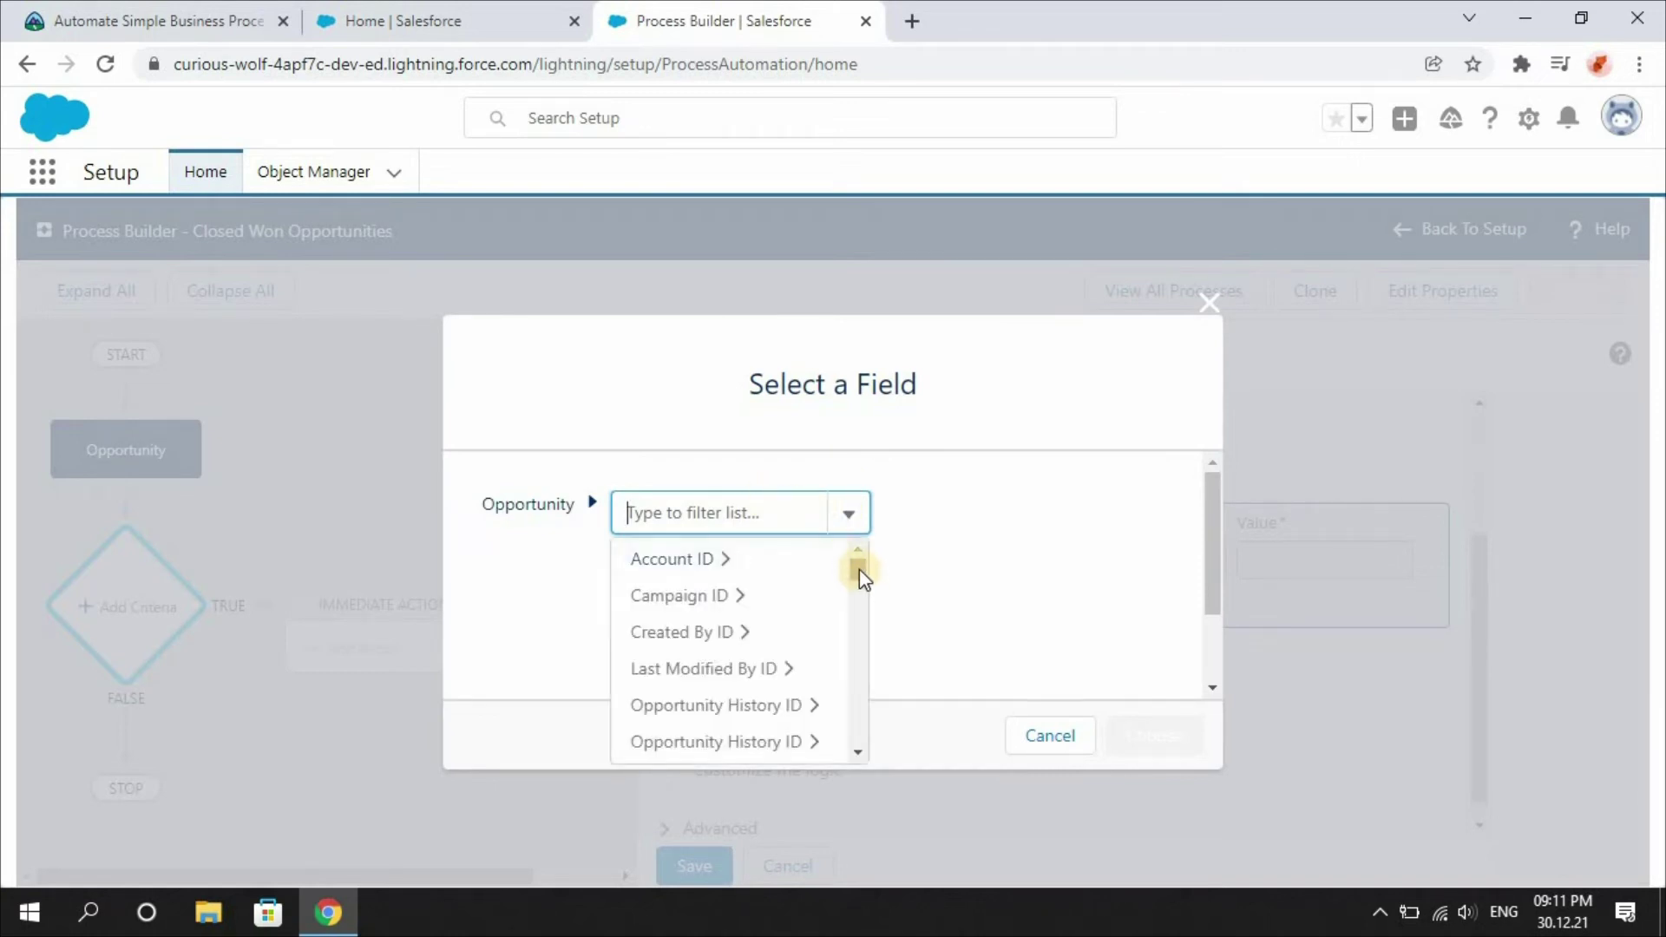
left_click_drag(859, 569, 866, 734)
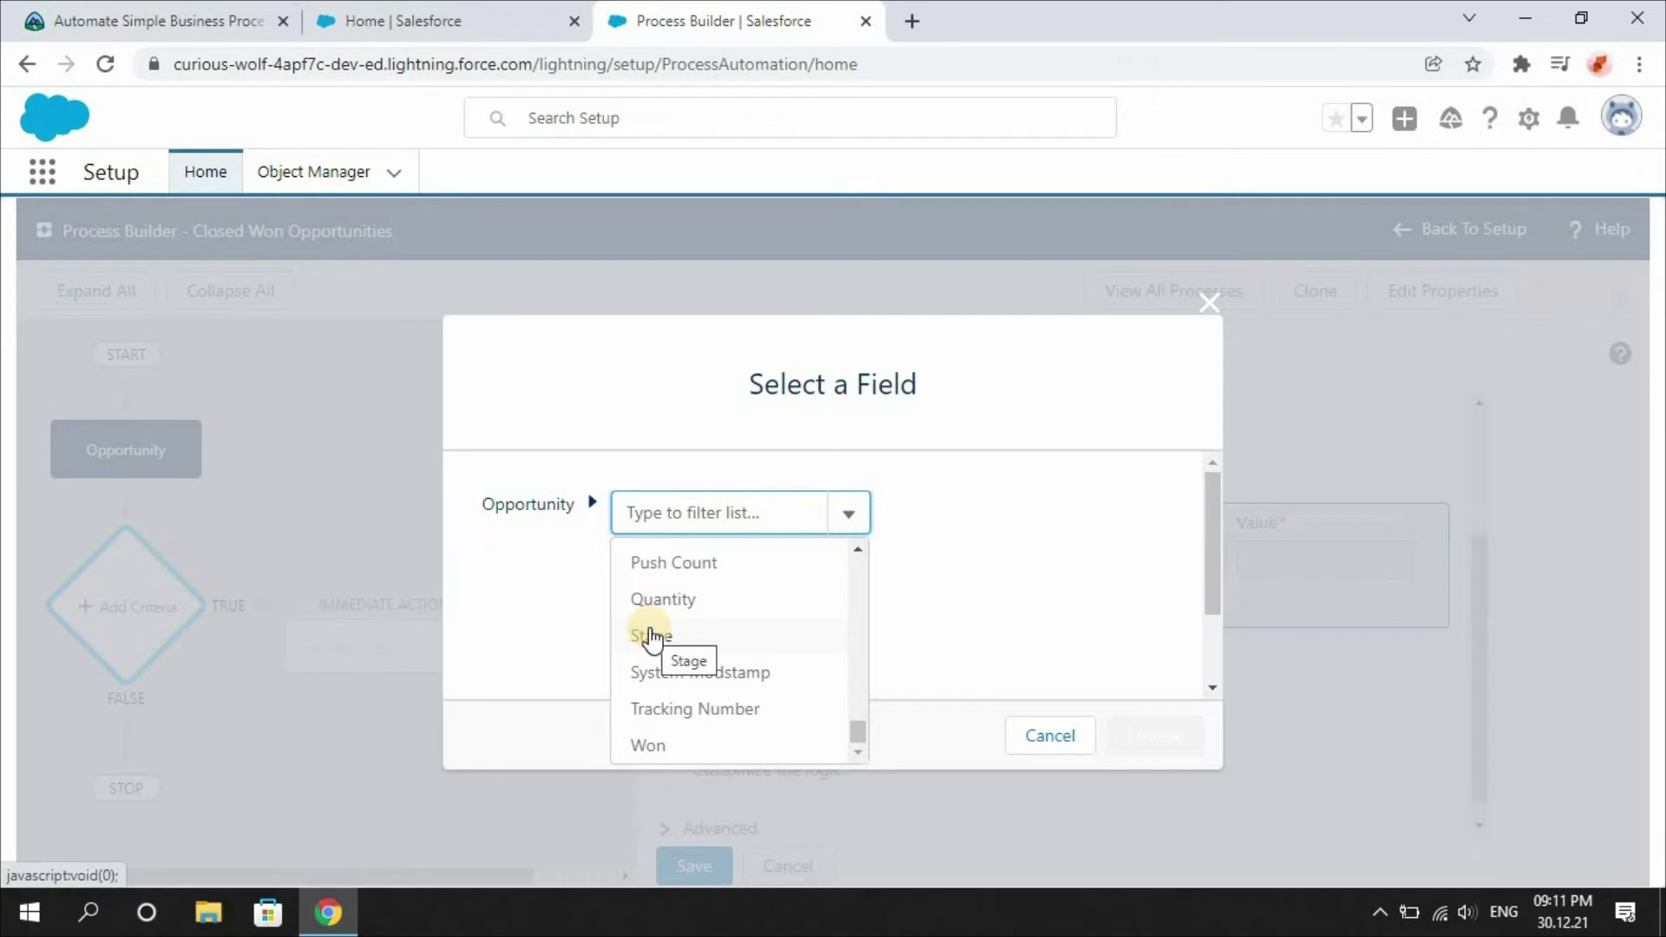
left_click(702, 638)
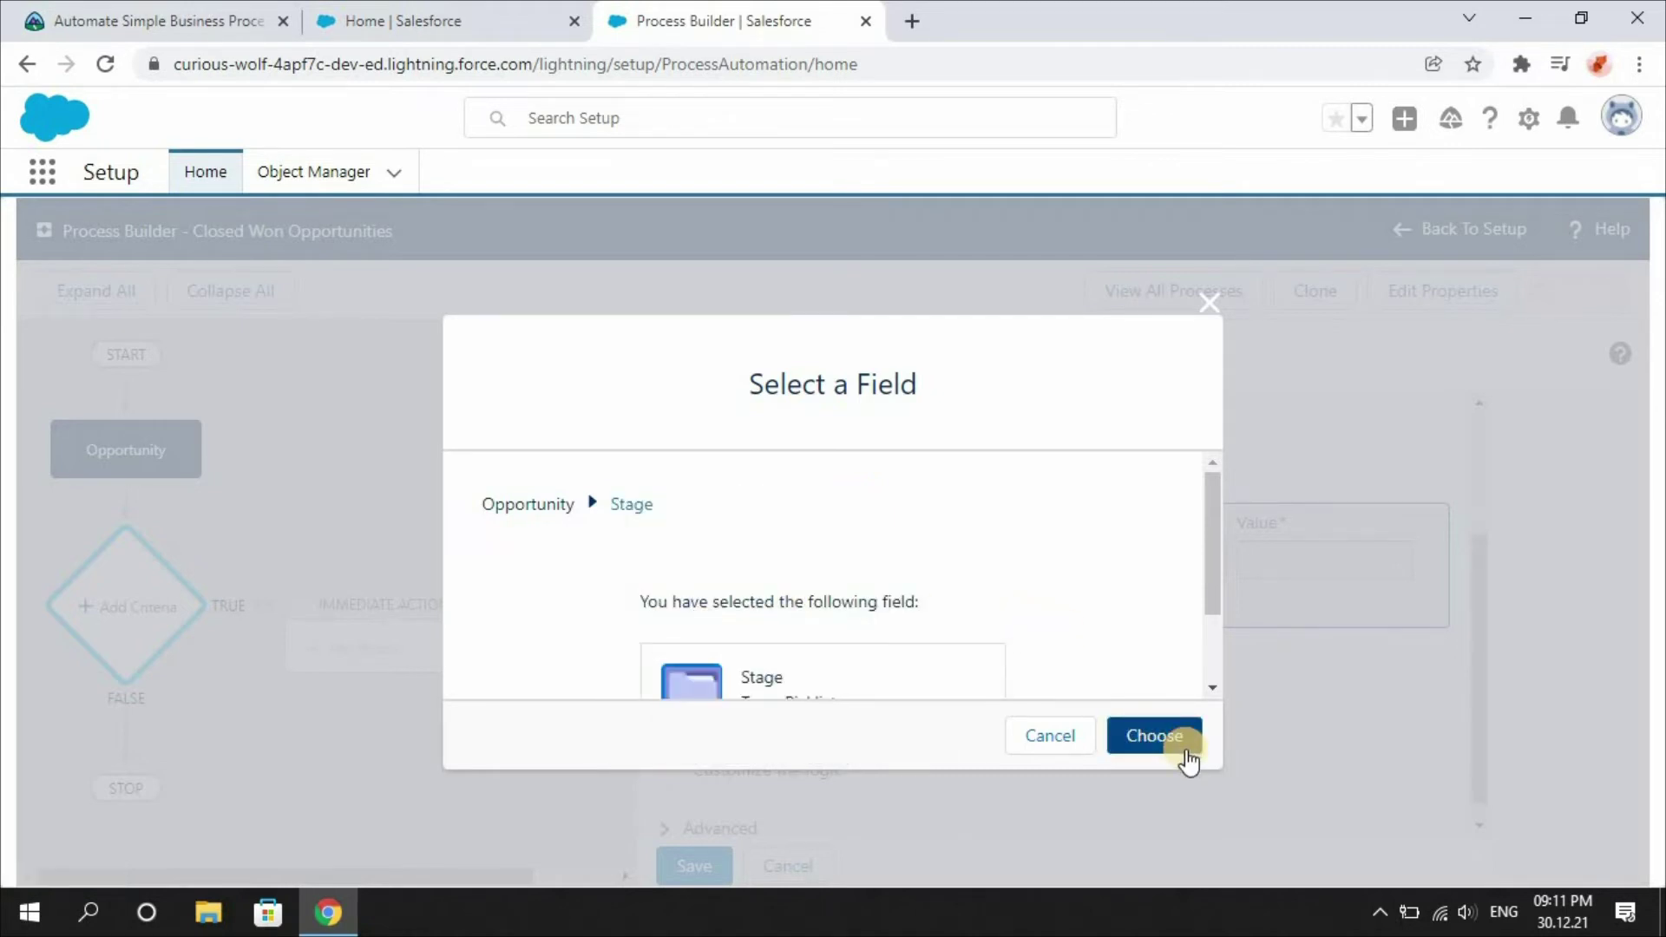
left_click(1154, 736)
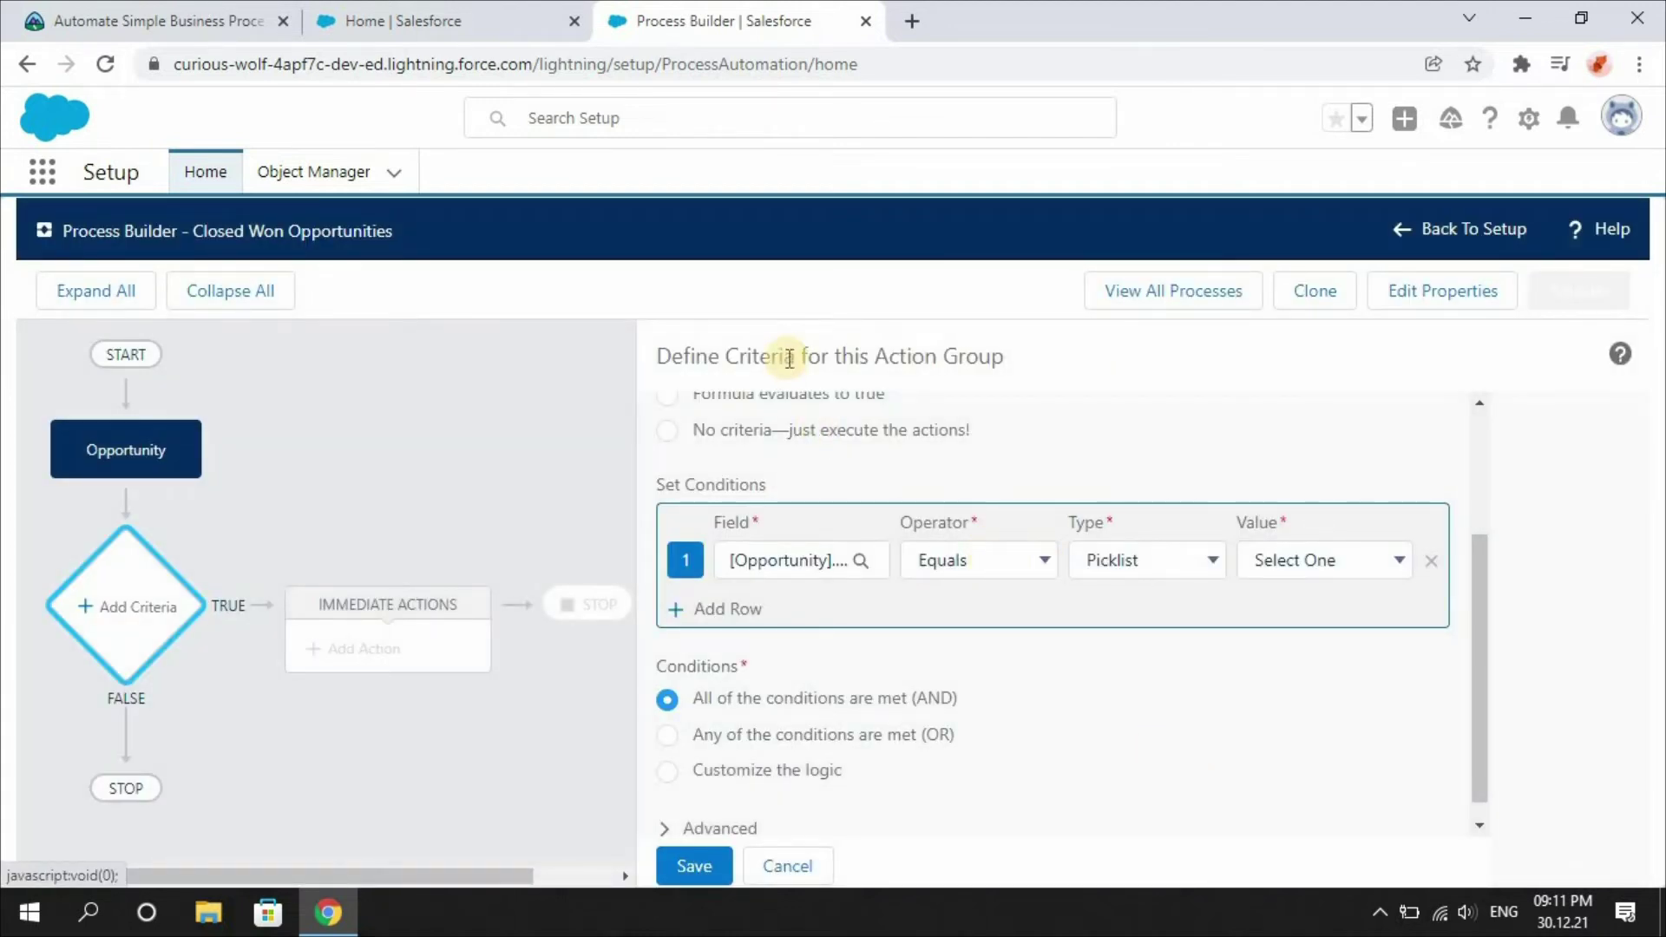
left_click(158, 10)
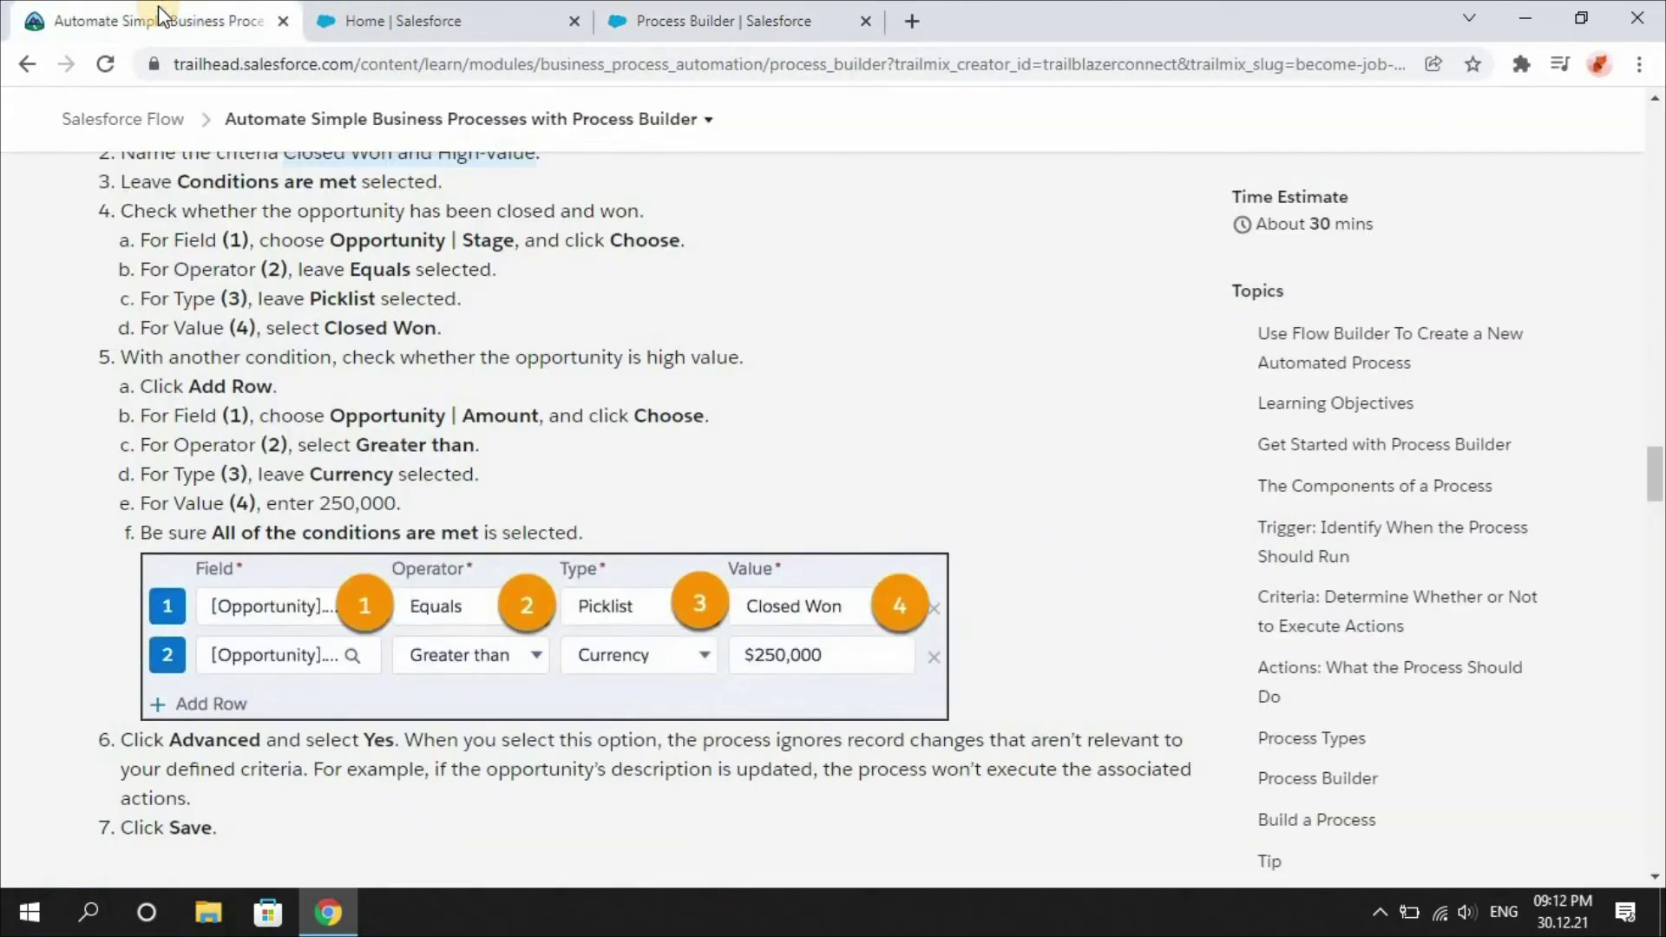
left_click(631, 12)
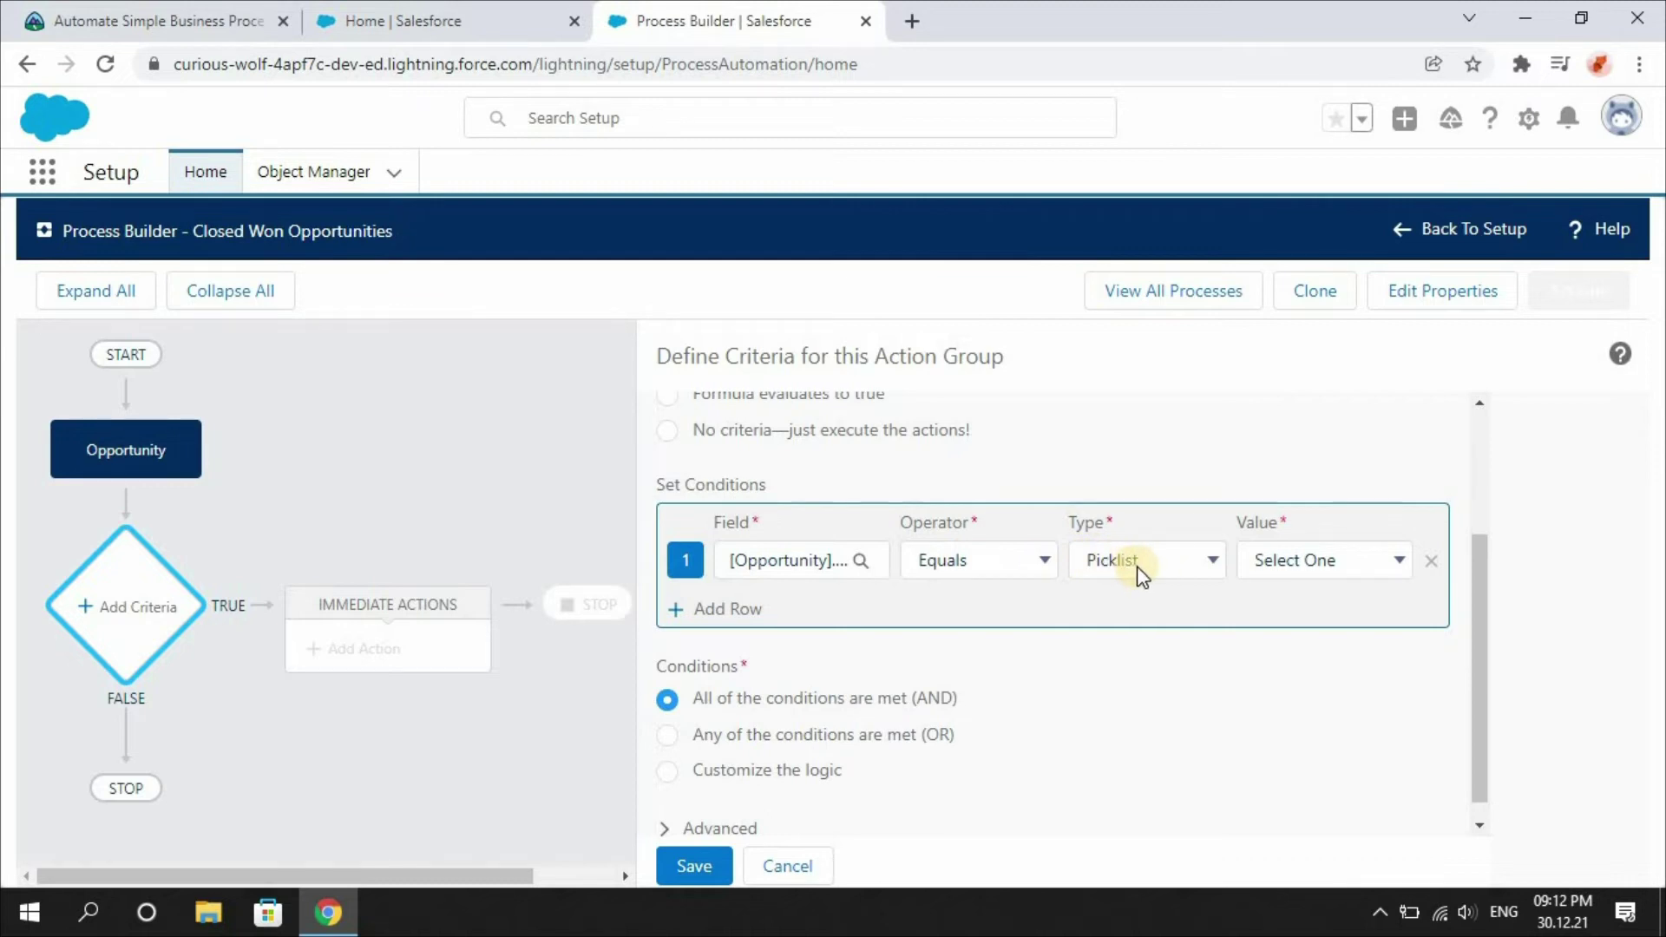
Step: Set the Stage condition's value to Closed Won and add a second condition that uses a currency field of the Opportunity
left_click(1344, 564)
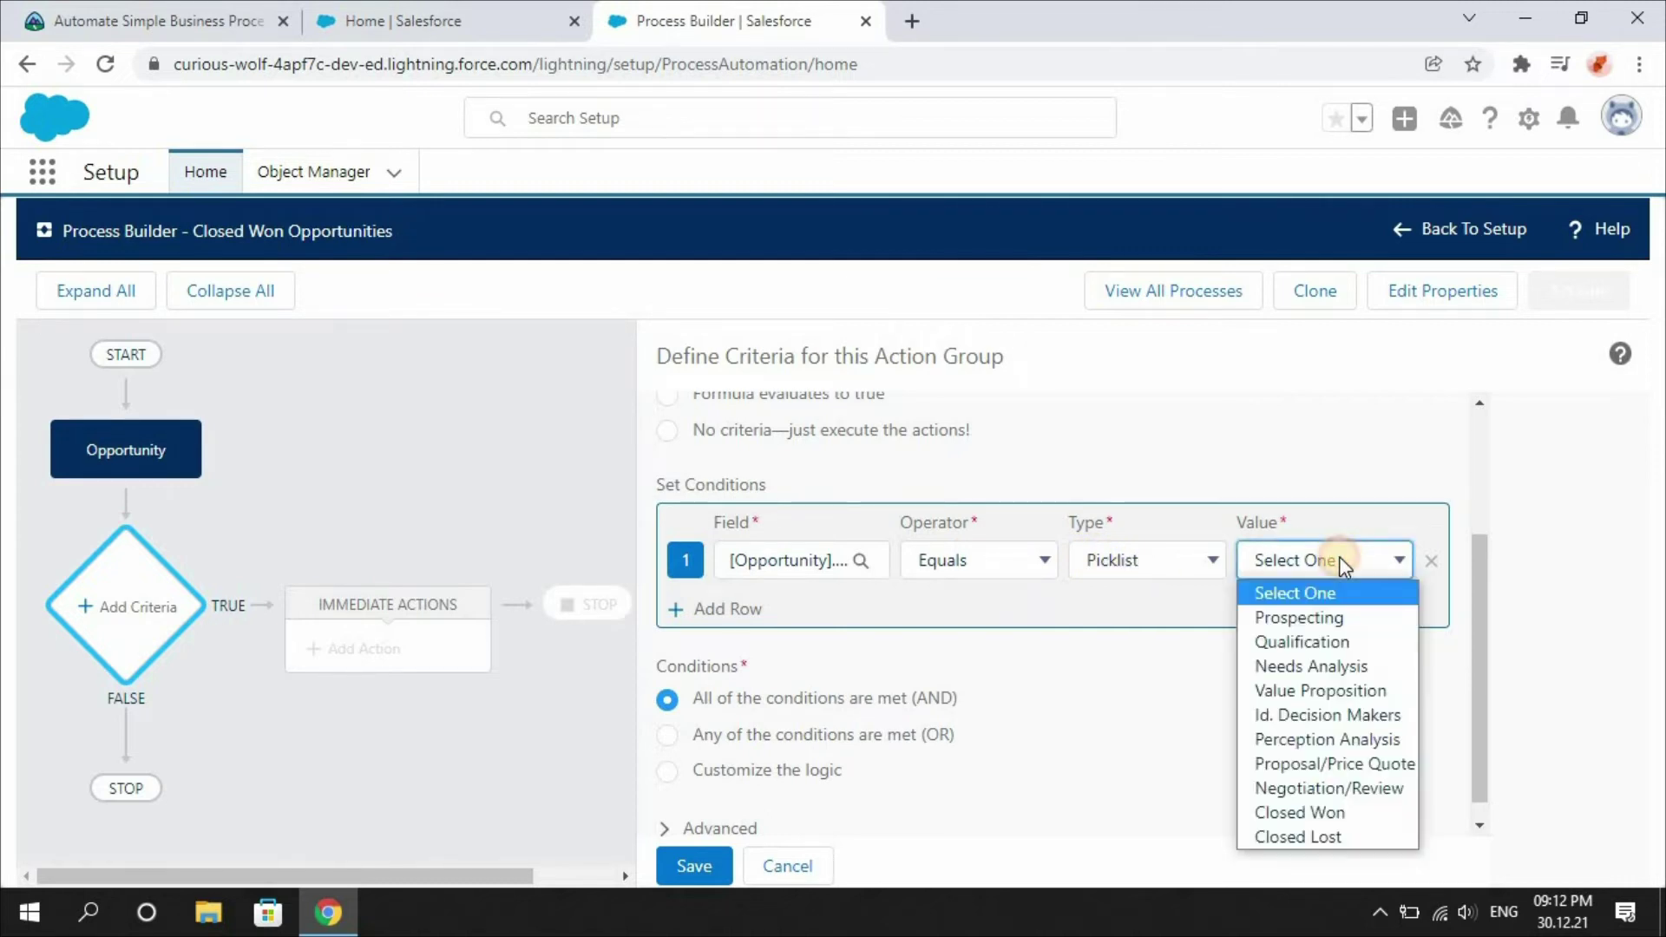
left_click(1334, 816)
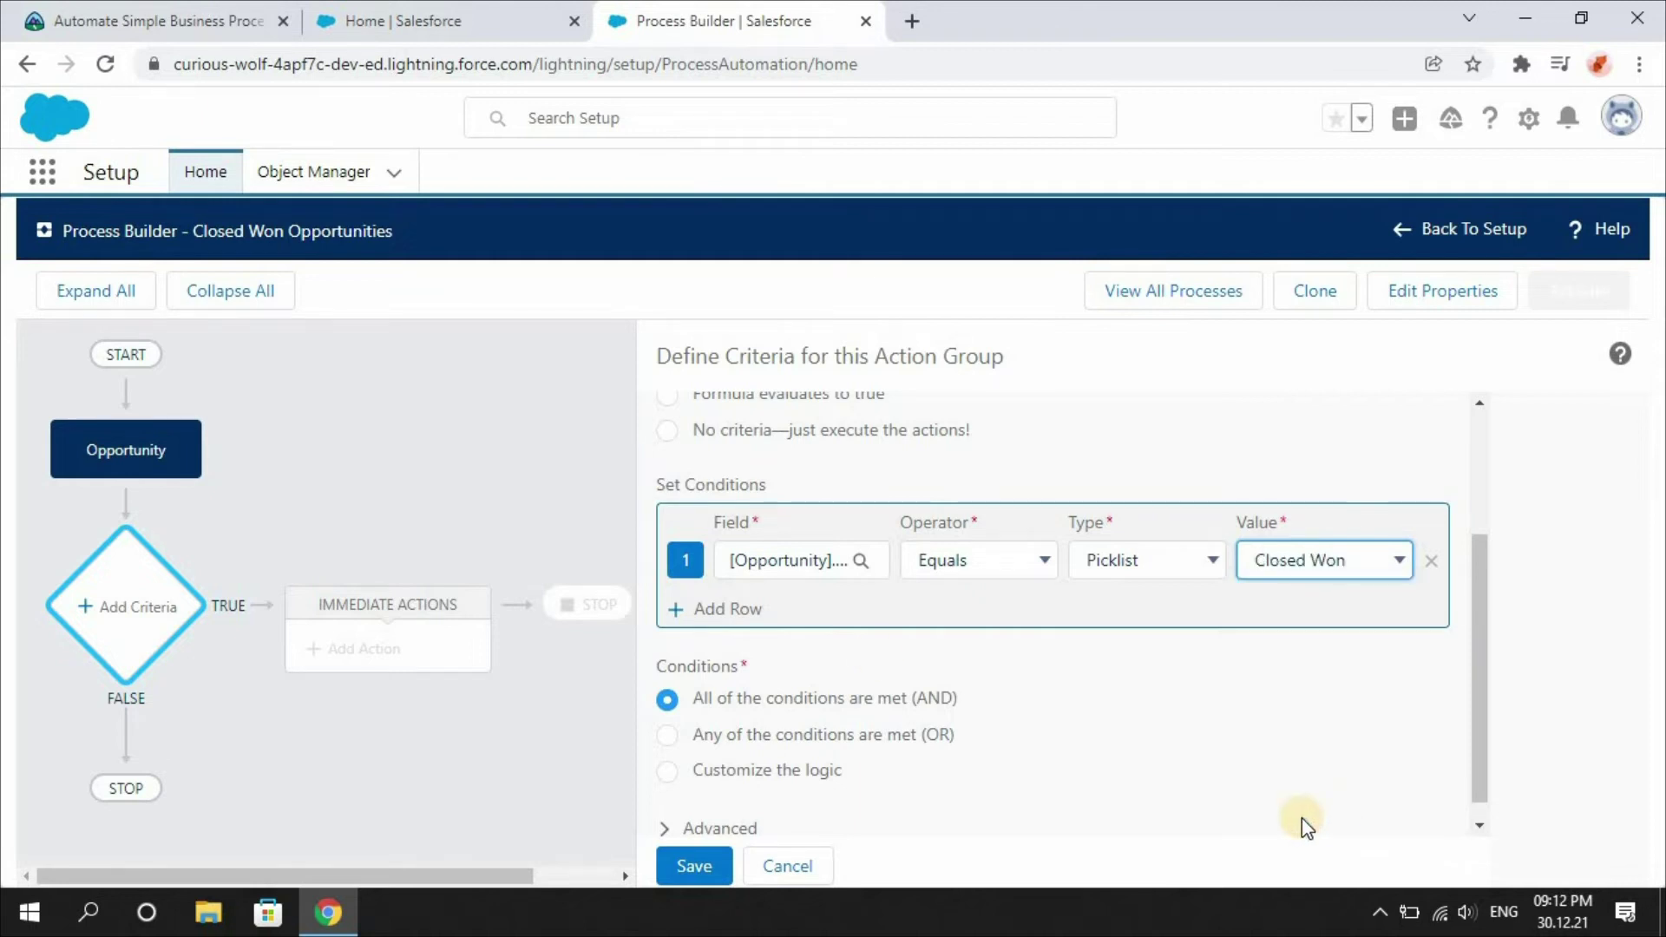
left_click(734, 613)
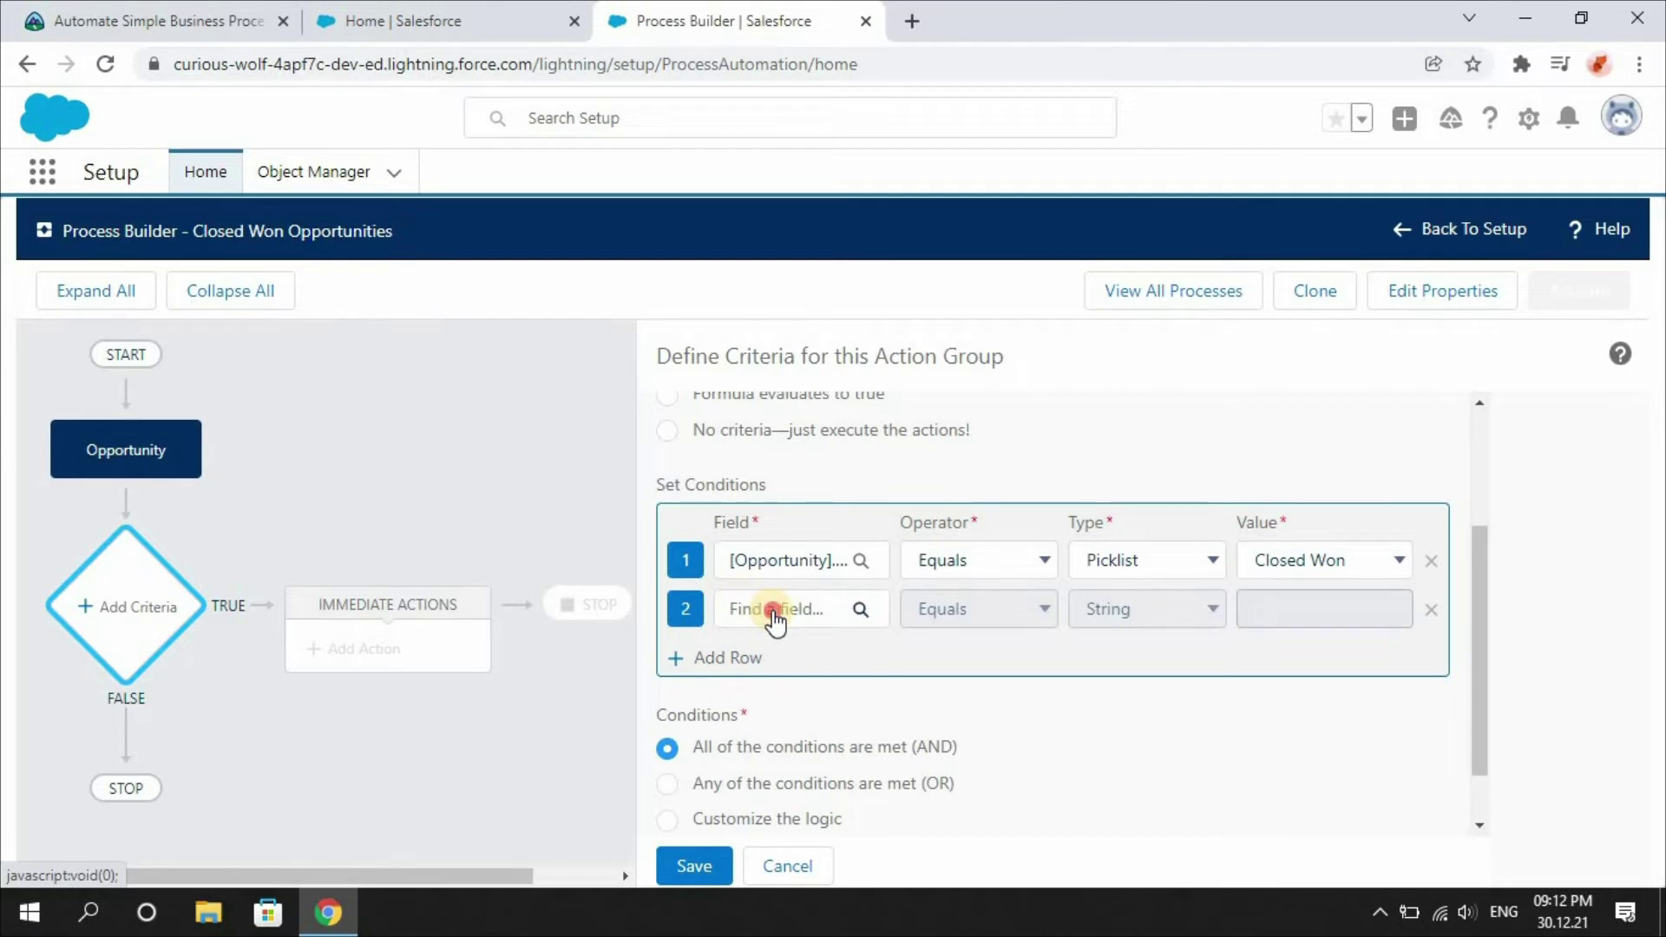
left_click(775, 618)
left_click(847, 521)
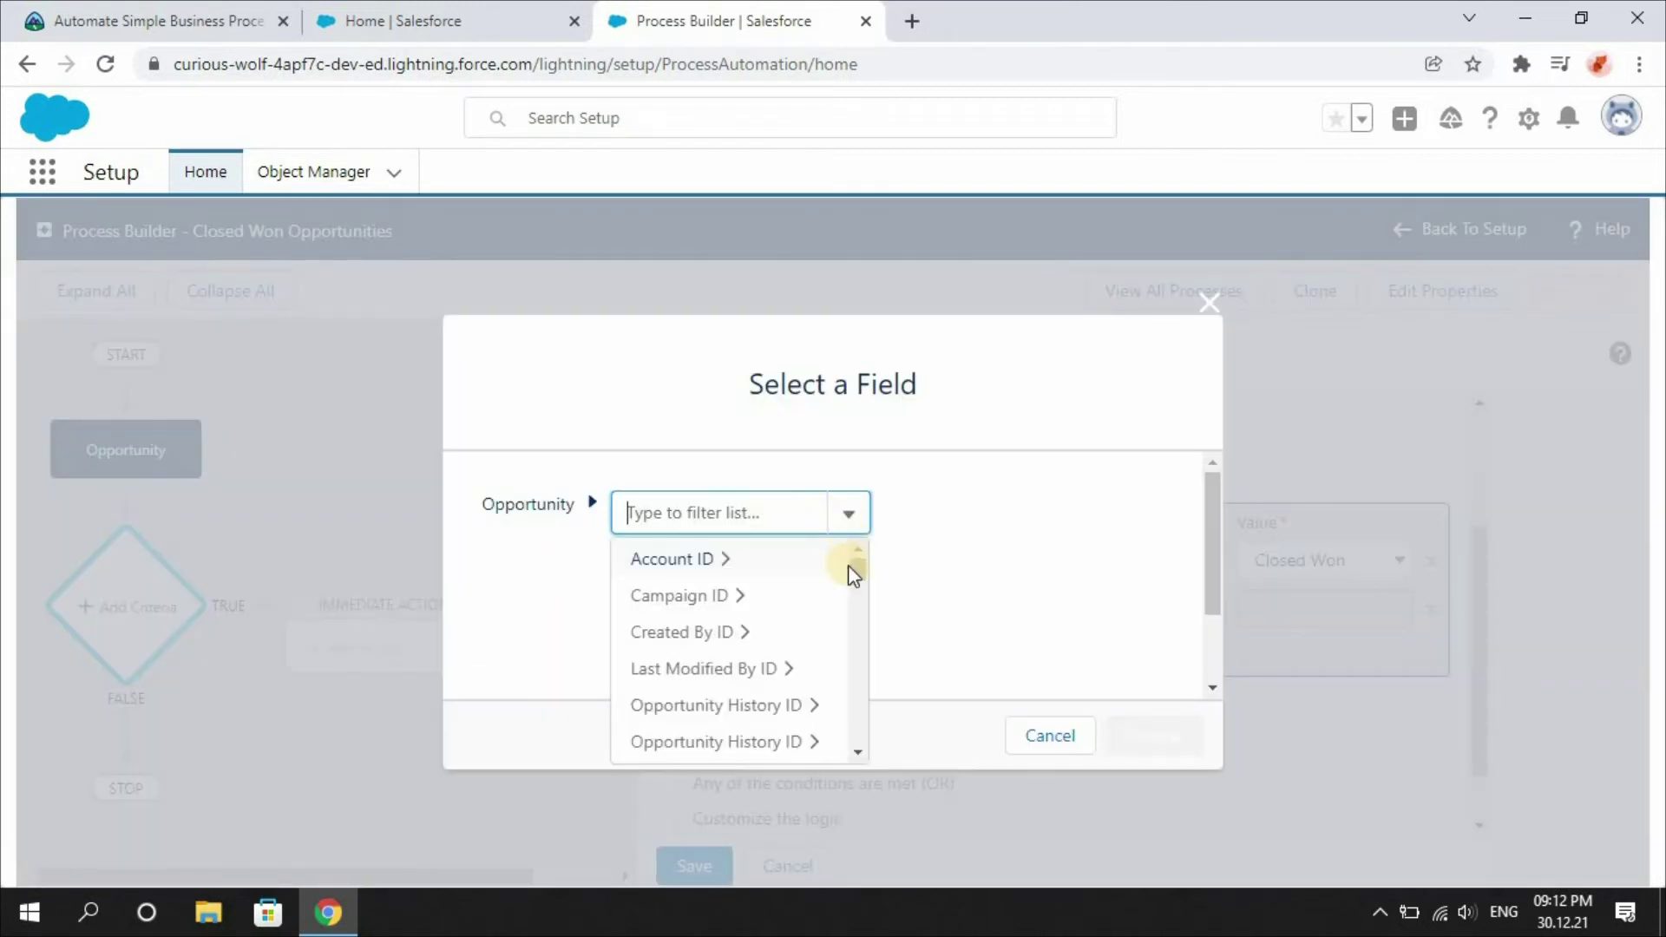
mouse_move(852, 573)
left_mouse_down()
mouse_move(858, 608)
mouse_move(856, 588)
left_mouse_up()
left_click(717, 681)
left_click(1161, 738)
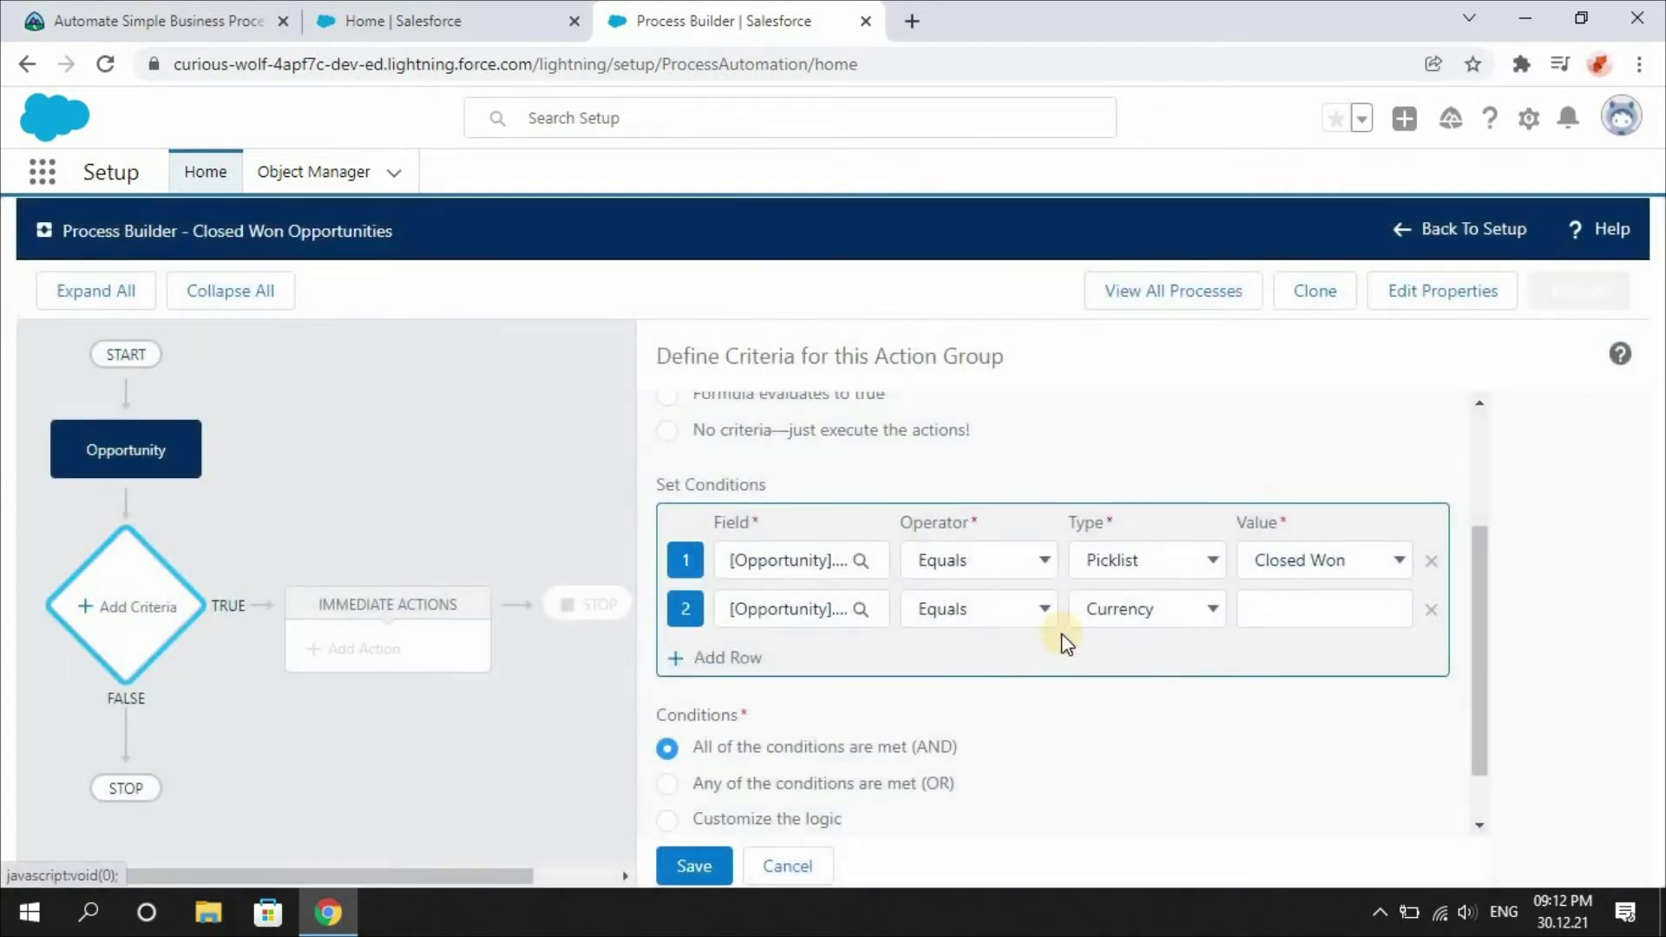
Step: Set the second condition's operator to Greater than, keep its type as Currency, and enter 250,000 as the value
left_click(998, 608)
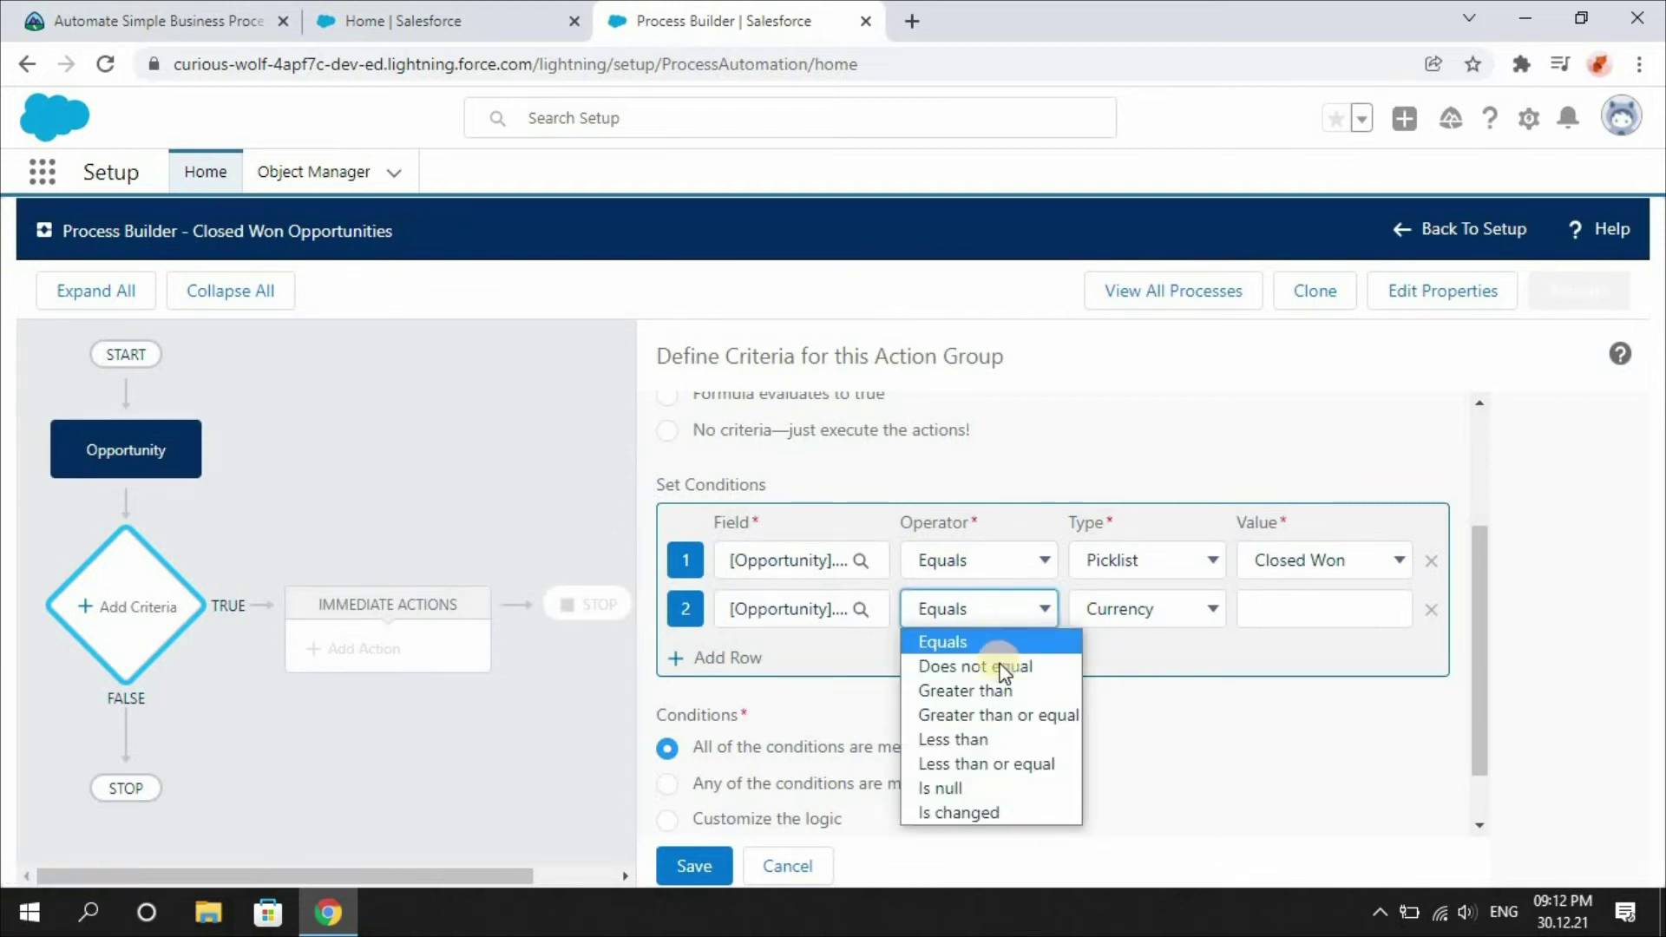
left_click(1002, 694)
left_click(1148, 612)
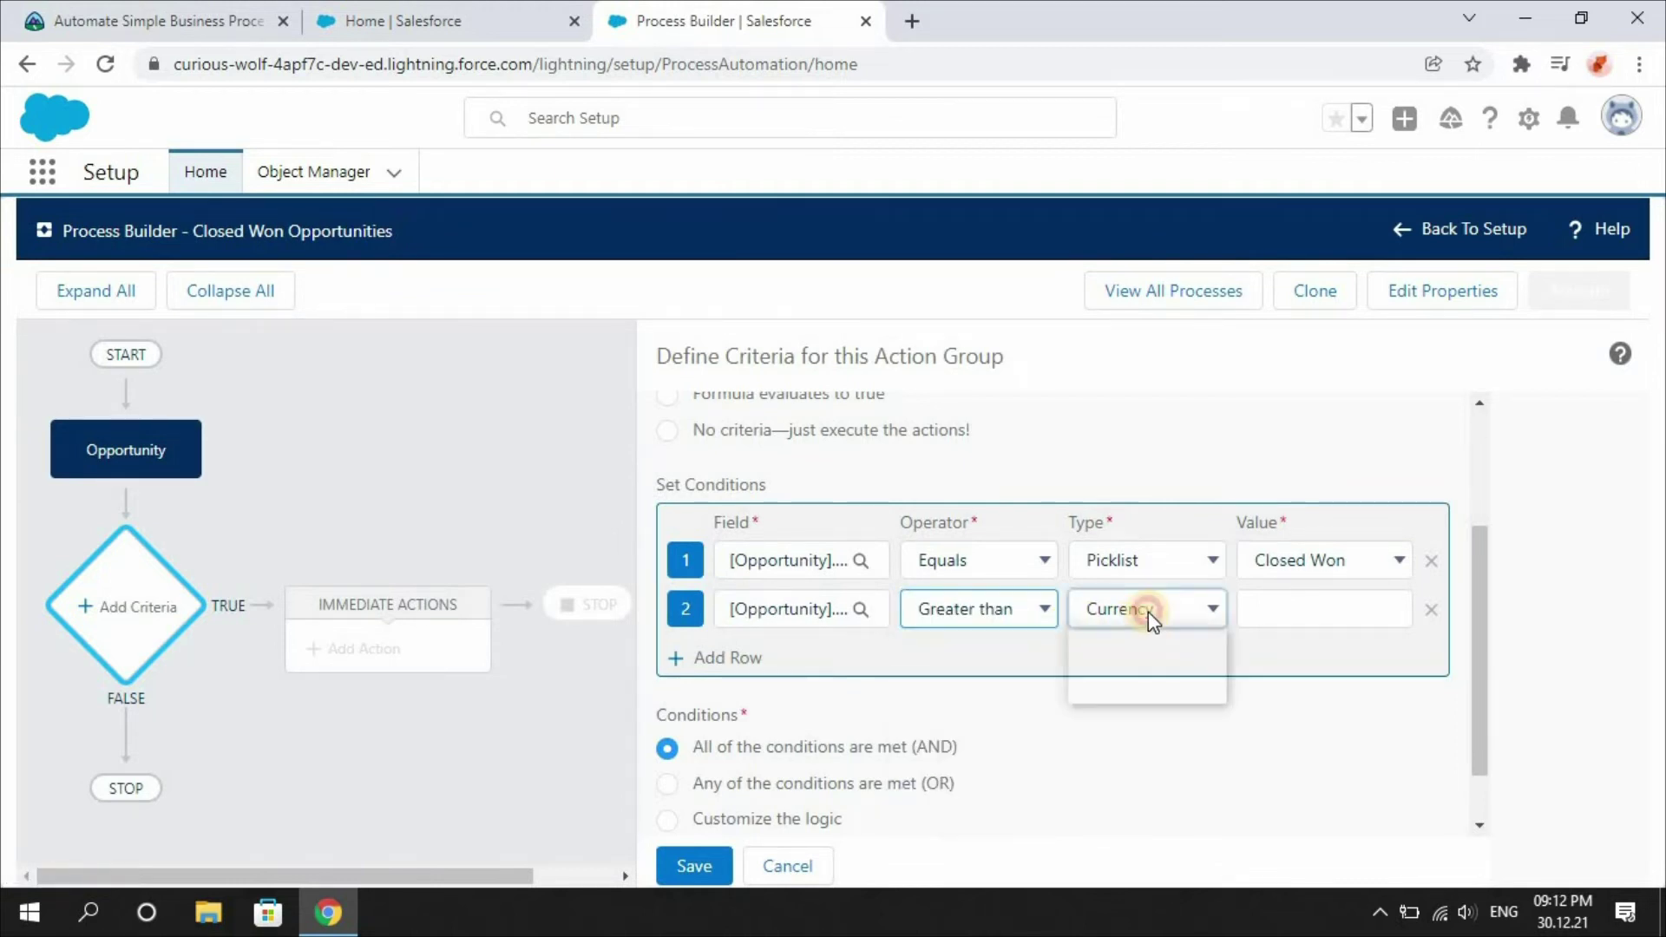
left_click(1150, 614)
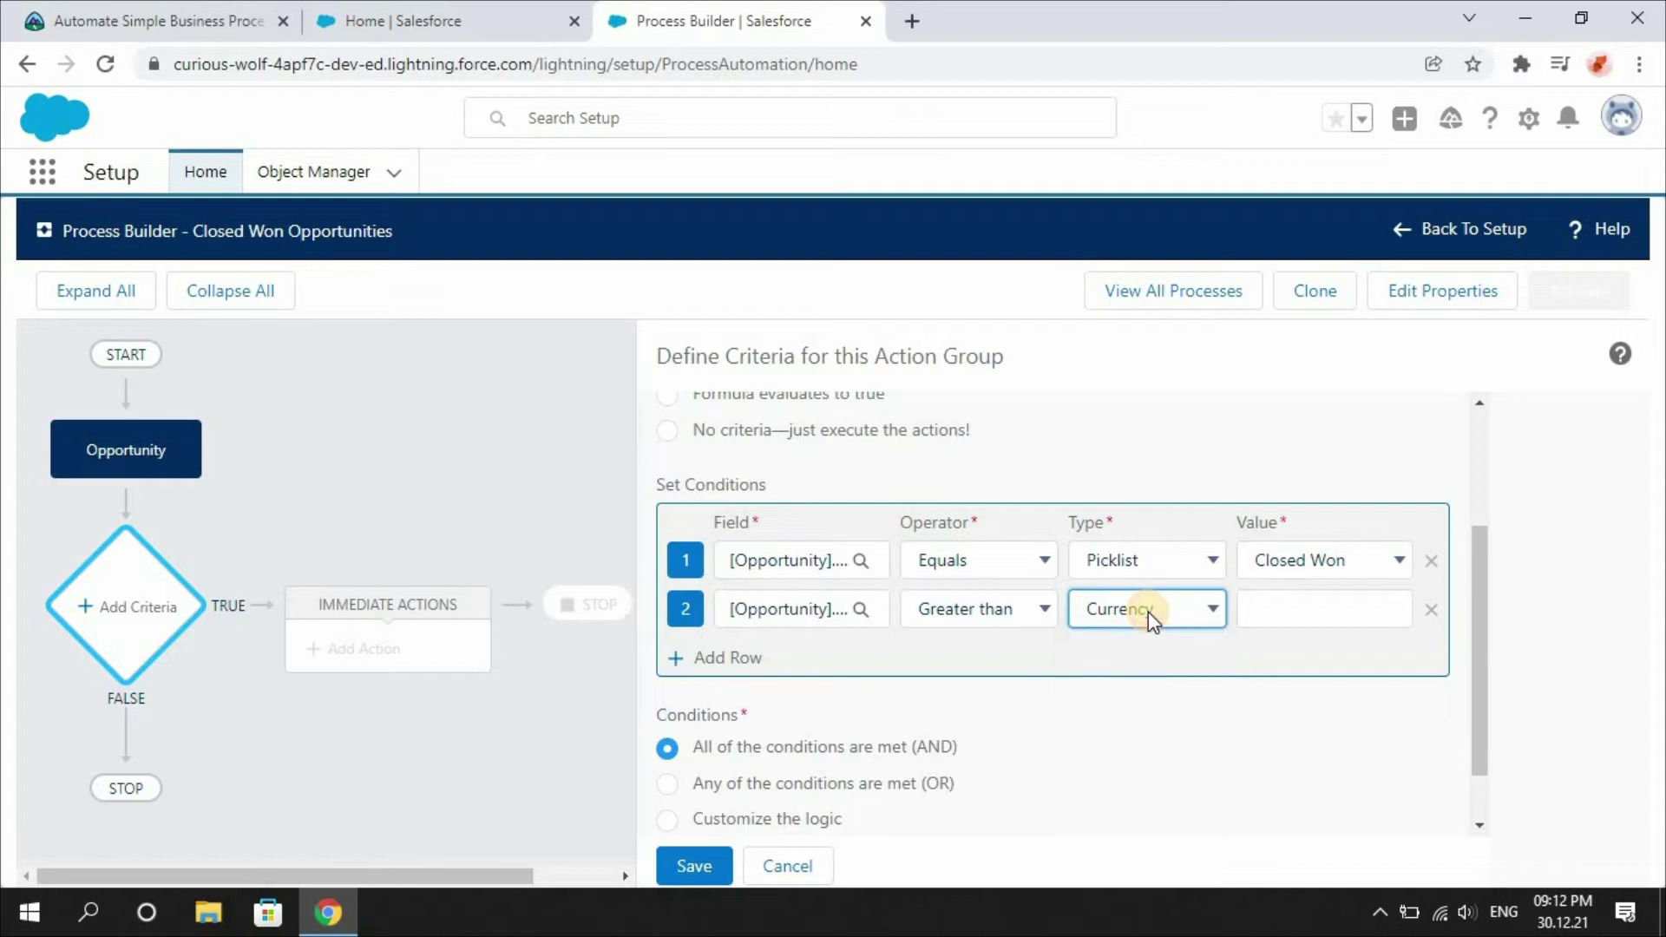
left_click(1291, 610)
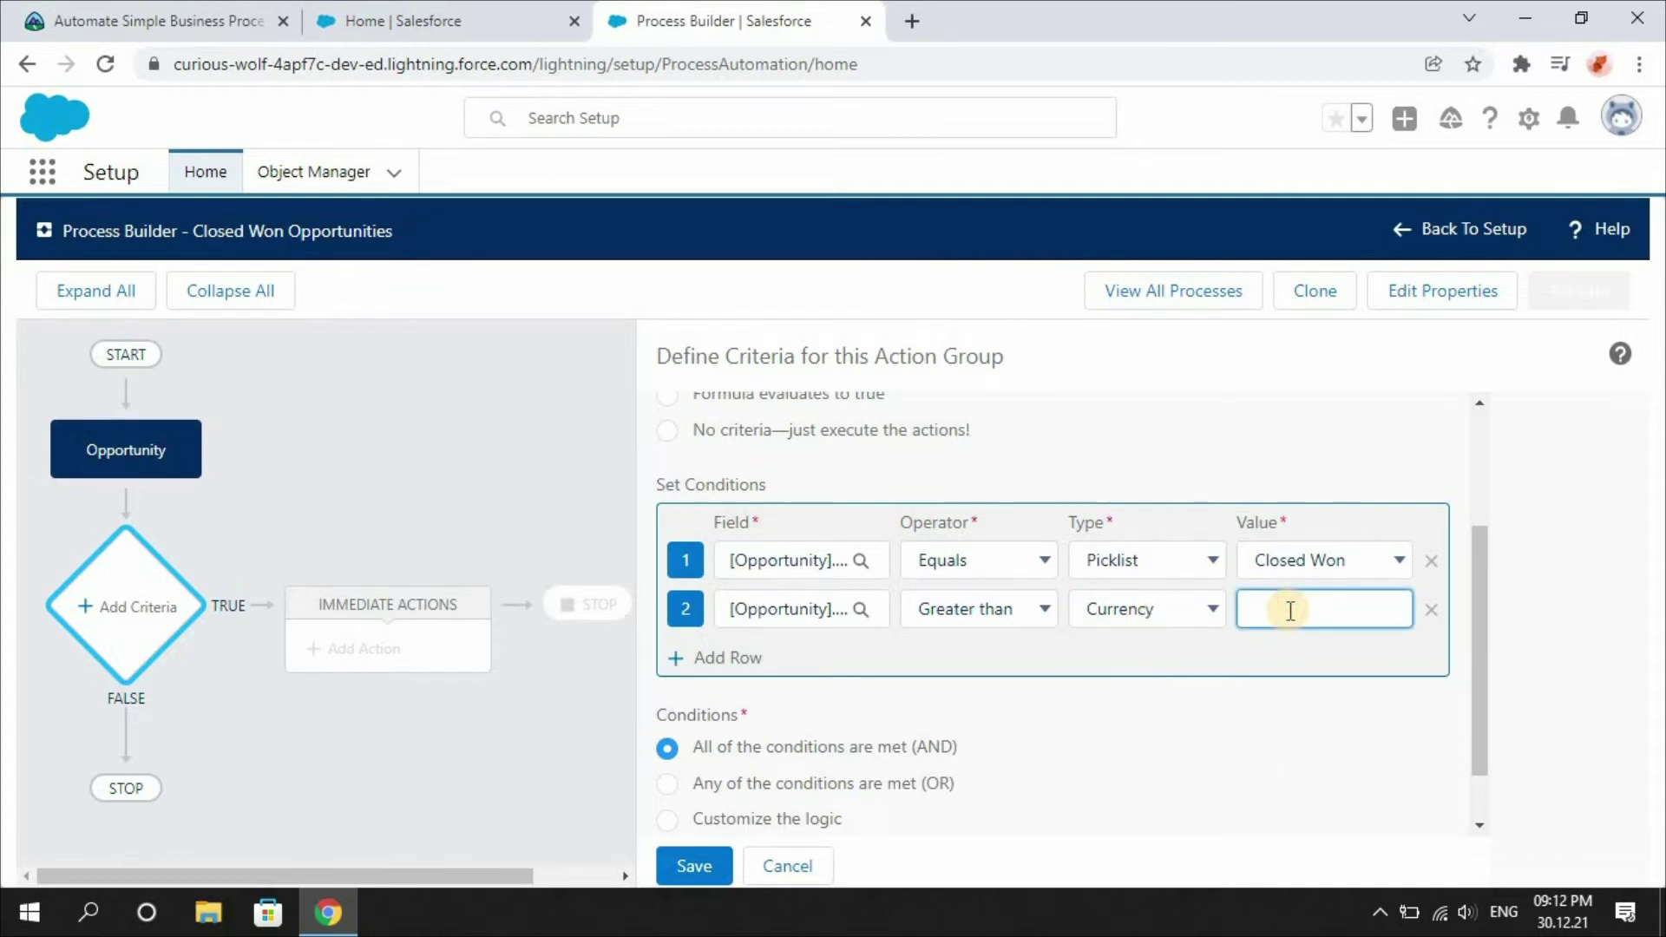
type("250,000.")
key("BackSpace")
Step: In the advanced criteria options, choose to execute the actions only when specified changes are made to the record, and save the criteria
scroll(1132, 691, "down", 1)
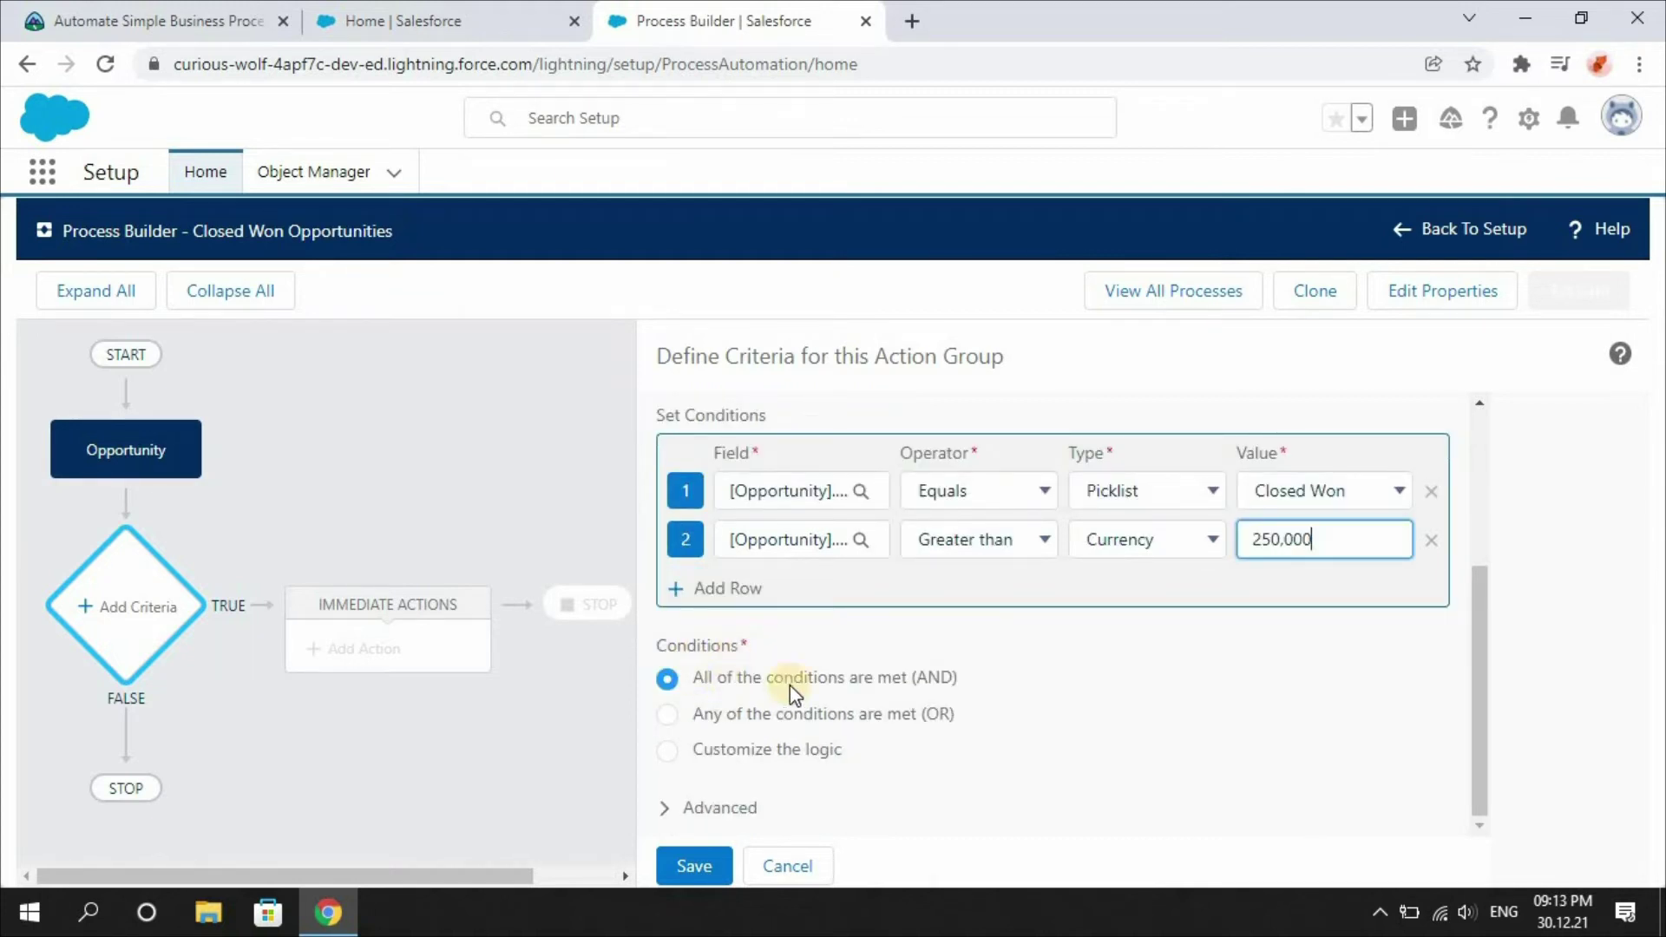
left_click(664, 808)
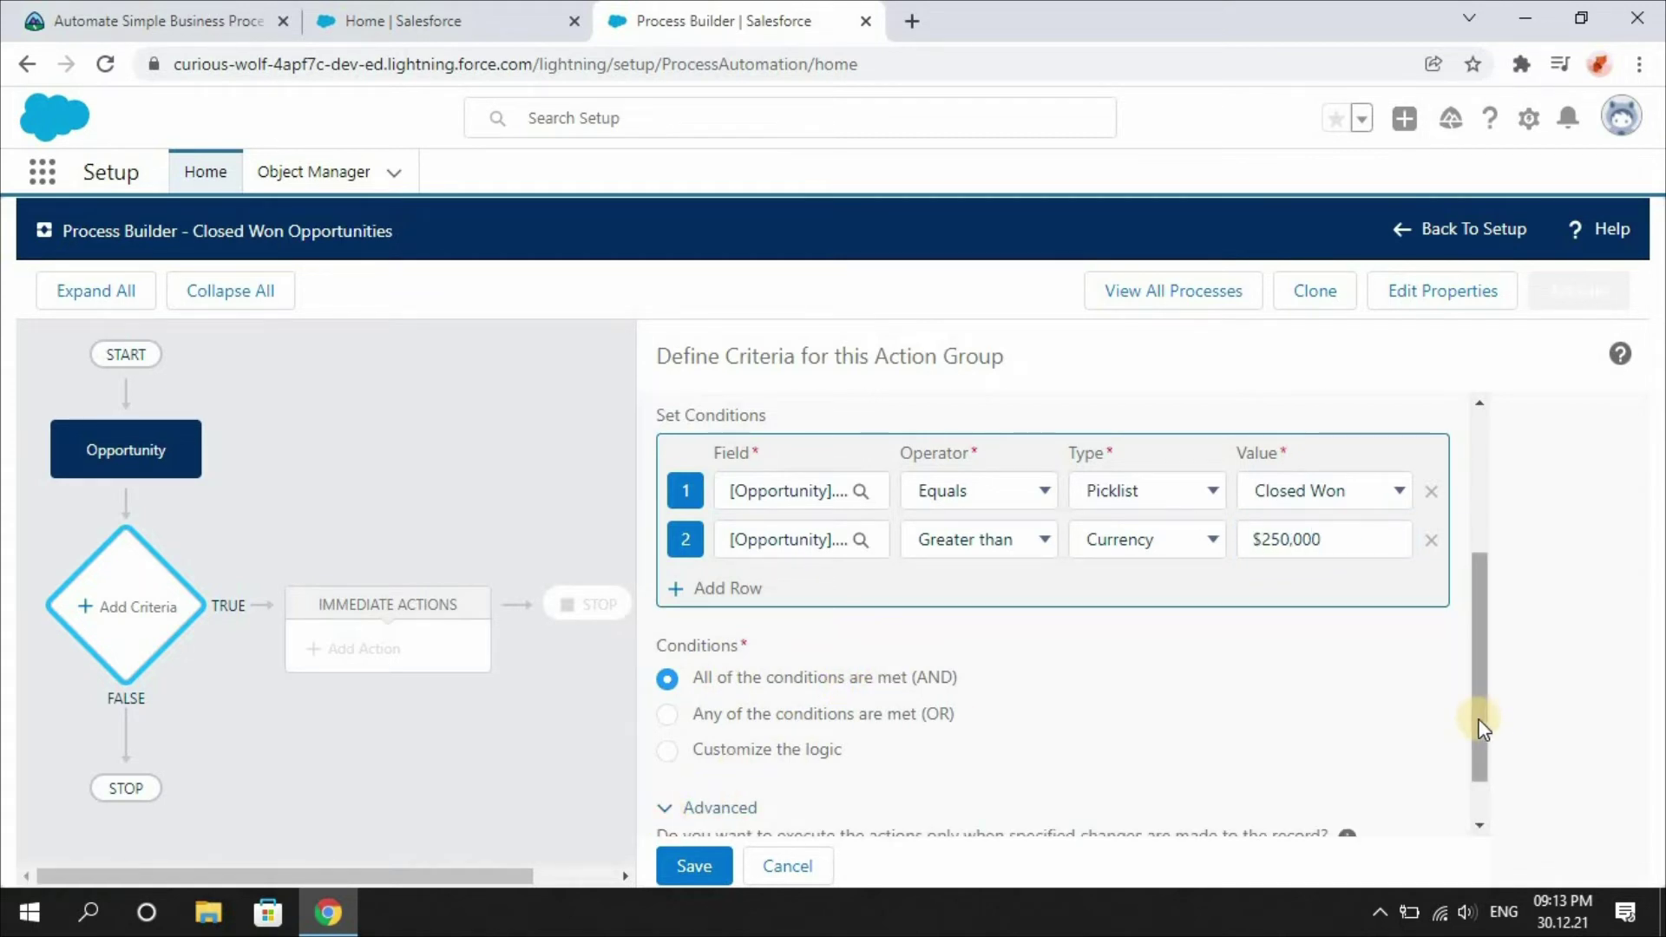
left_click_drag(1479, 721, 1485, 861)
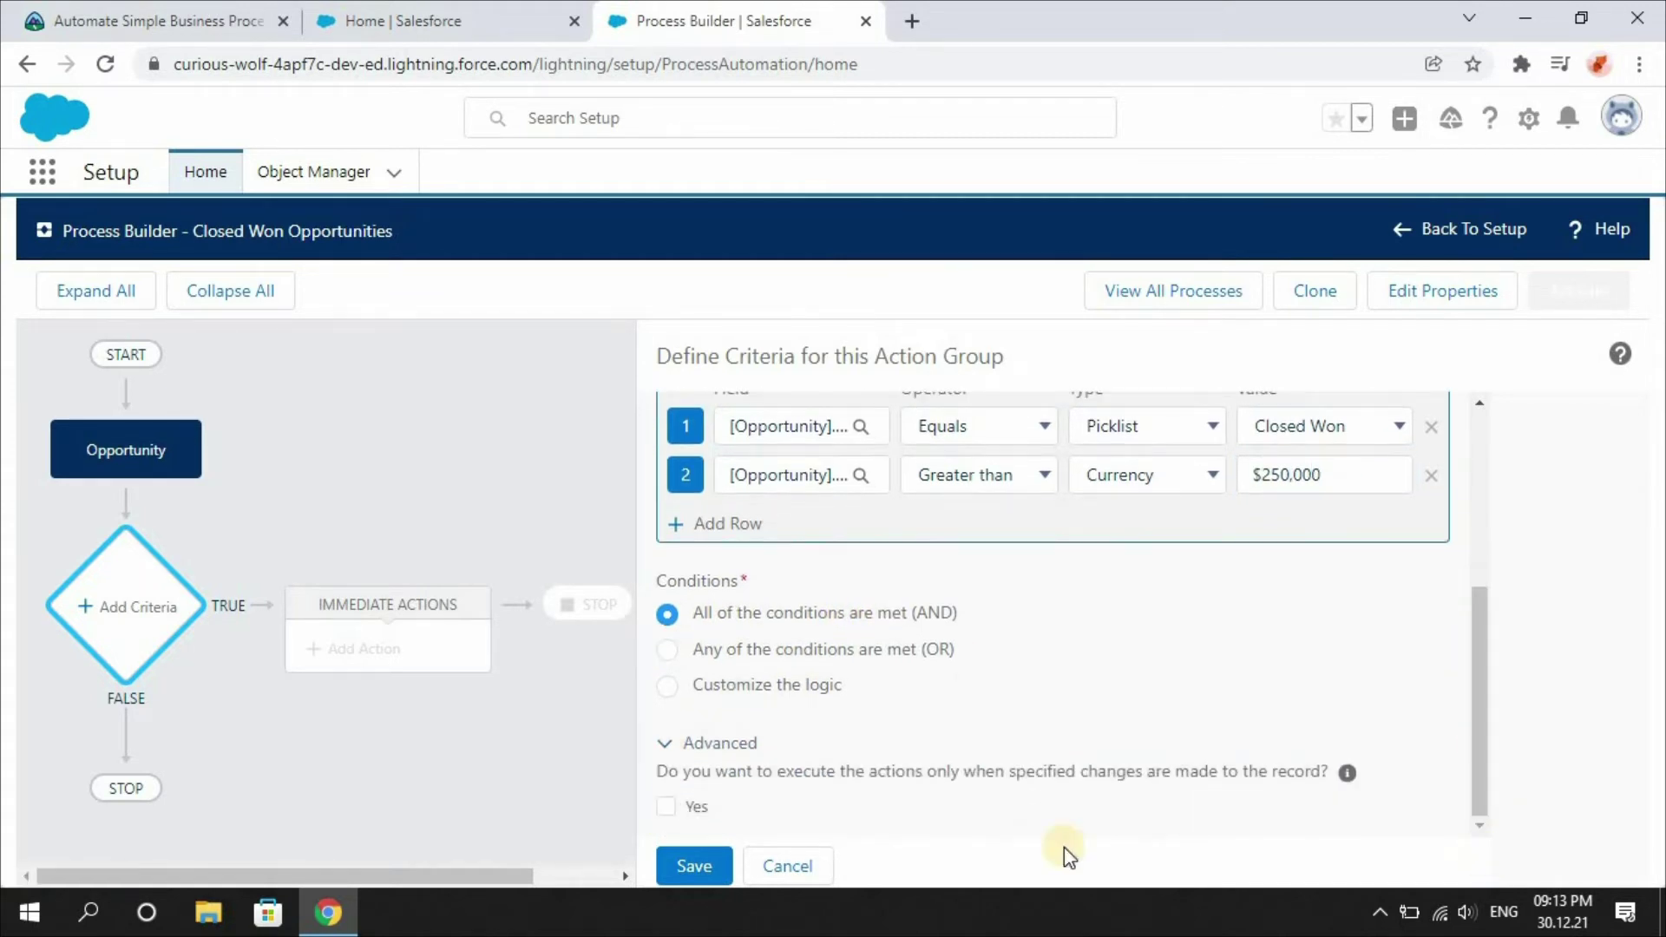
left_click(668, 806)
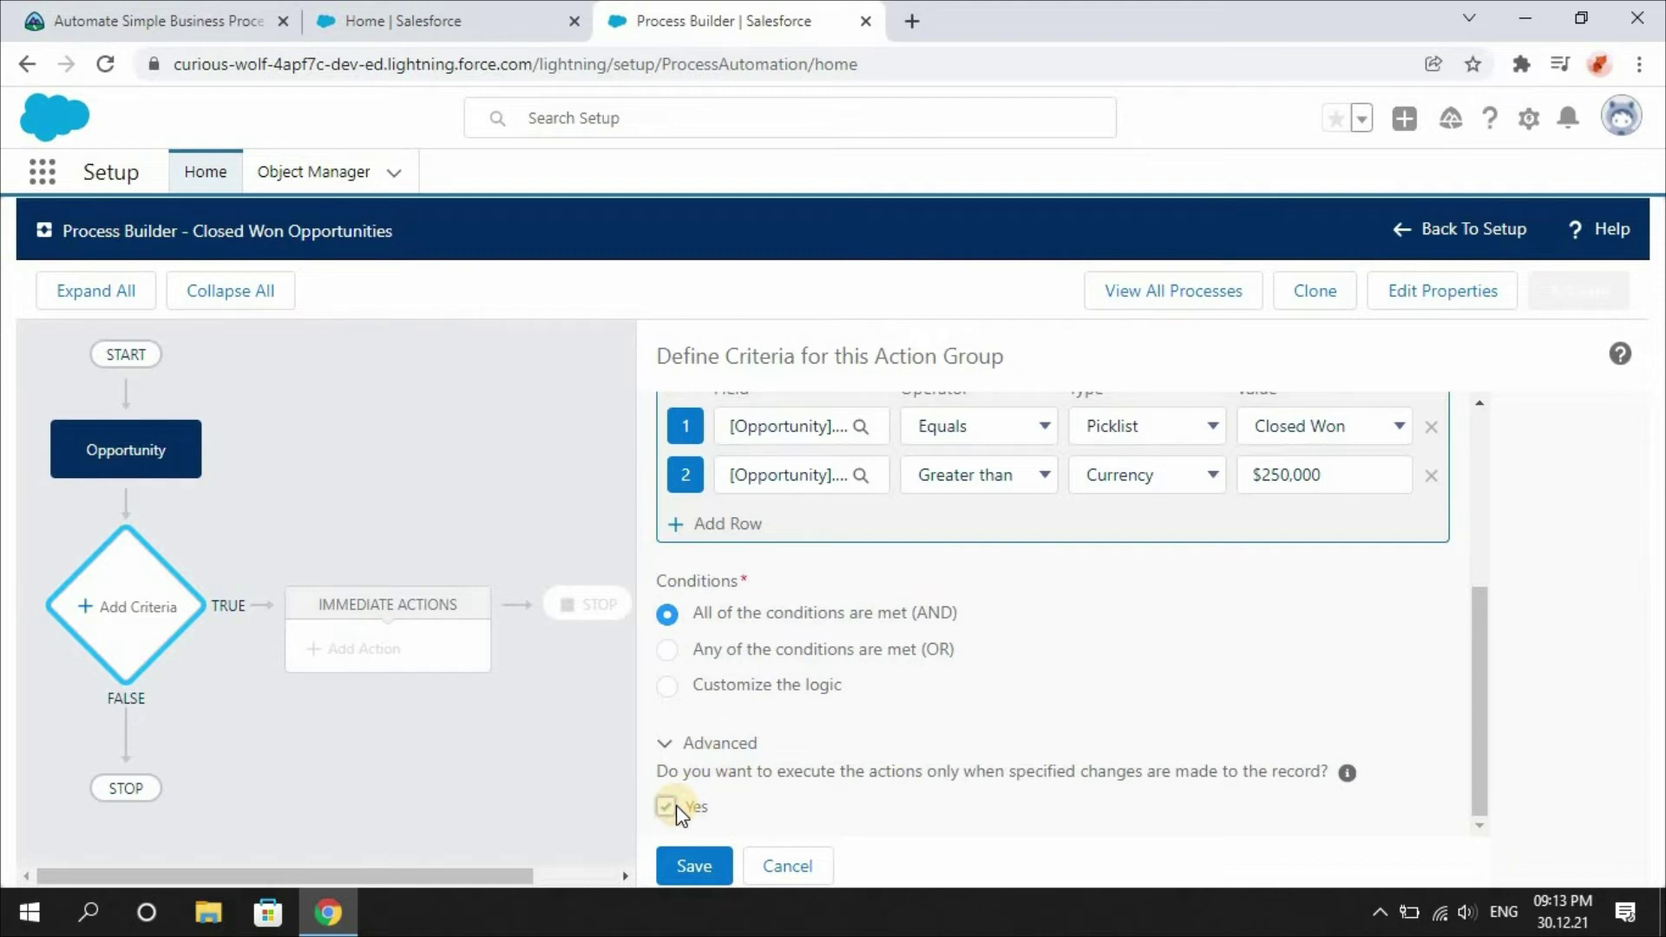
left_click(694, 866)
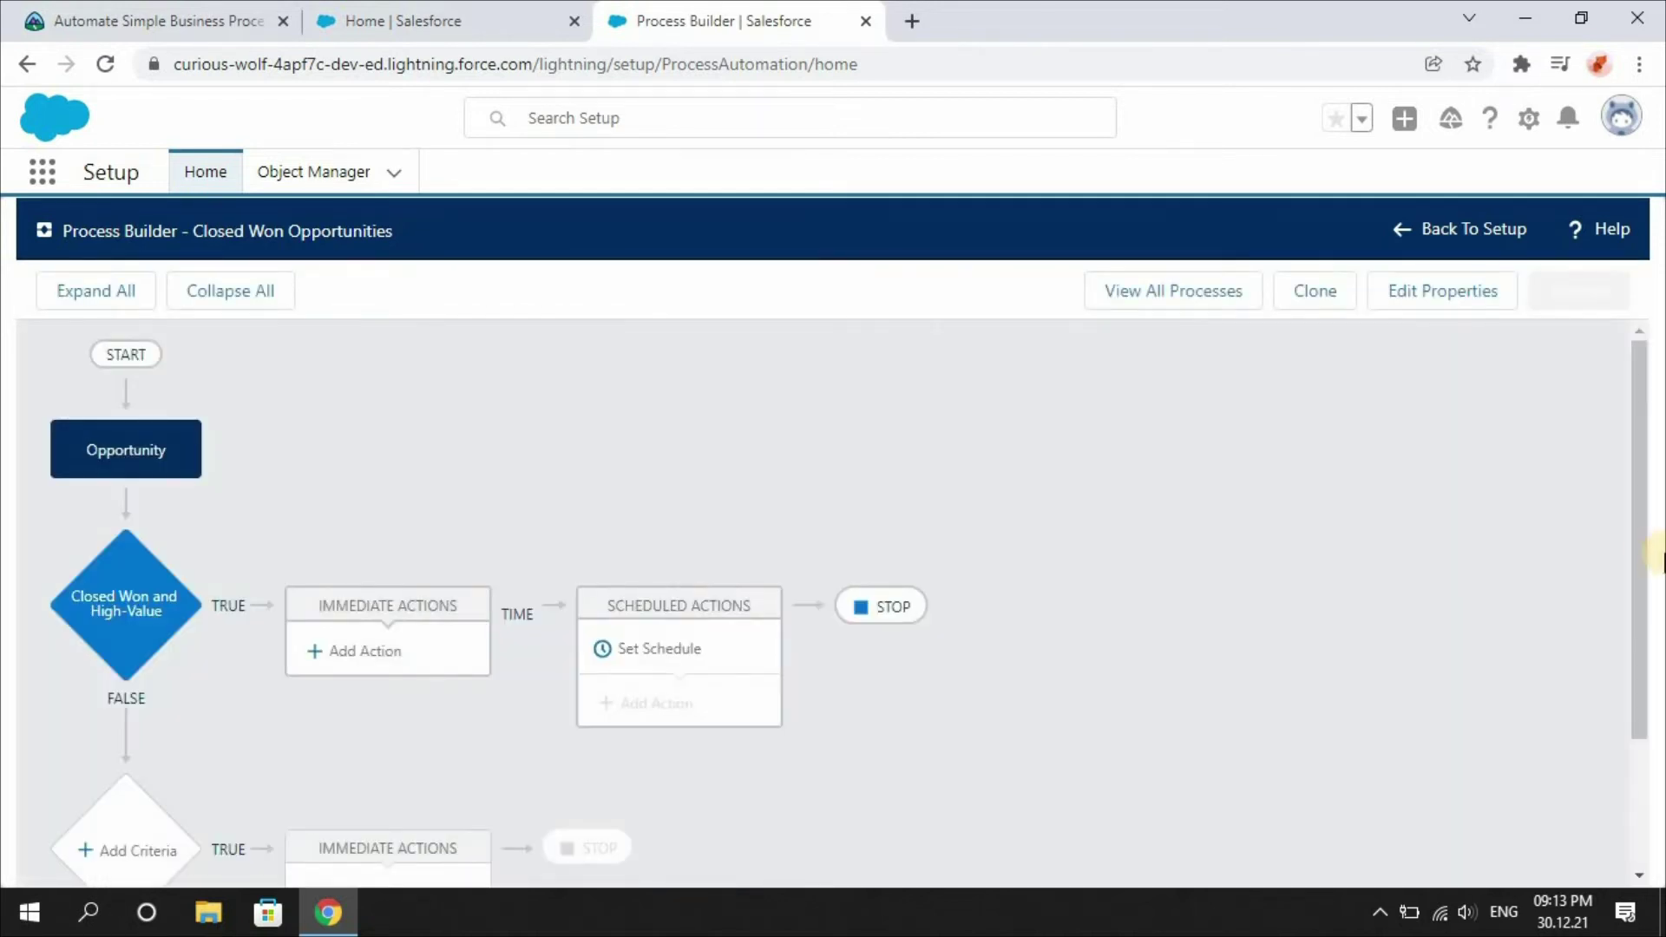
Step: Set the scheduled actions of the Closed Won and High-Value criteria to run 6 Days After Close Date and save the schedule
left_click_drag(1640, 547, 1641, 588)
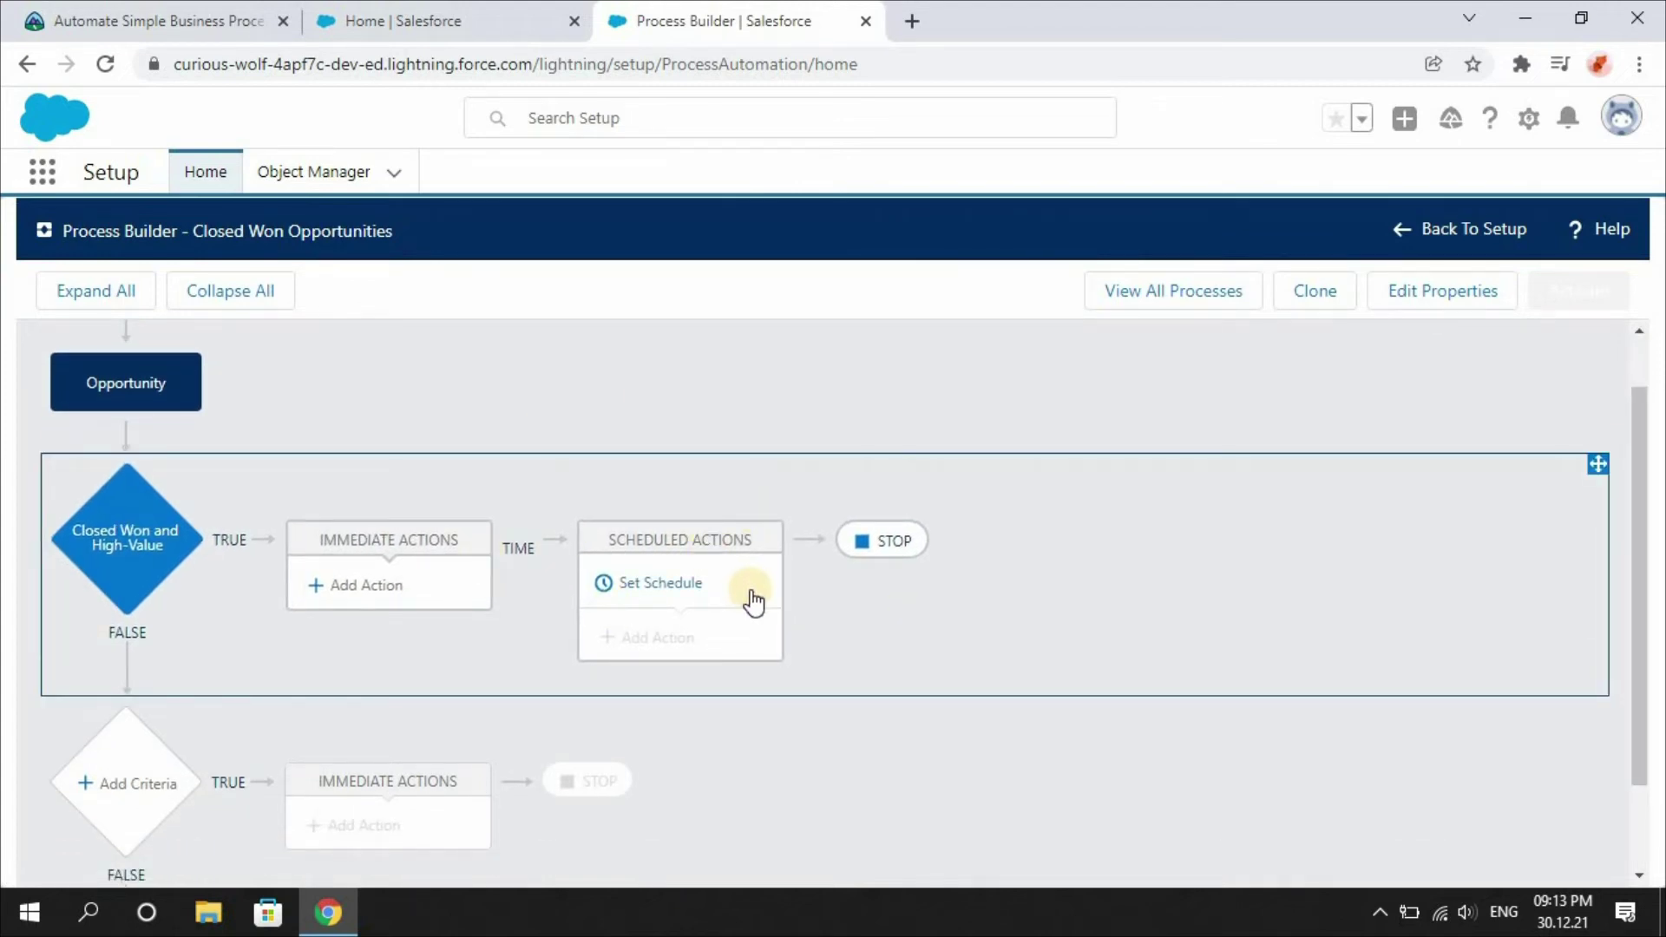
left_click(680, 598)
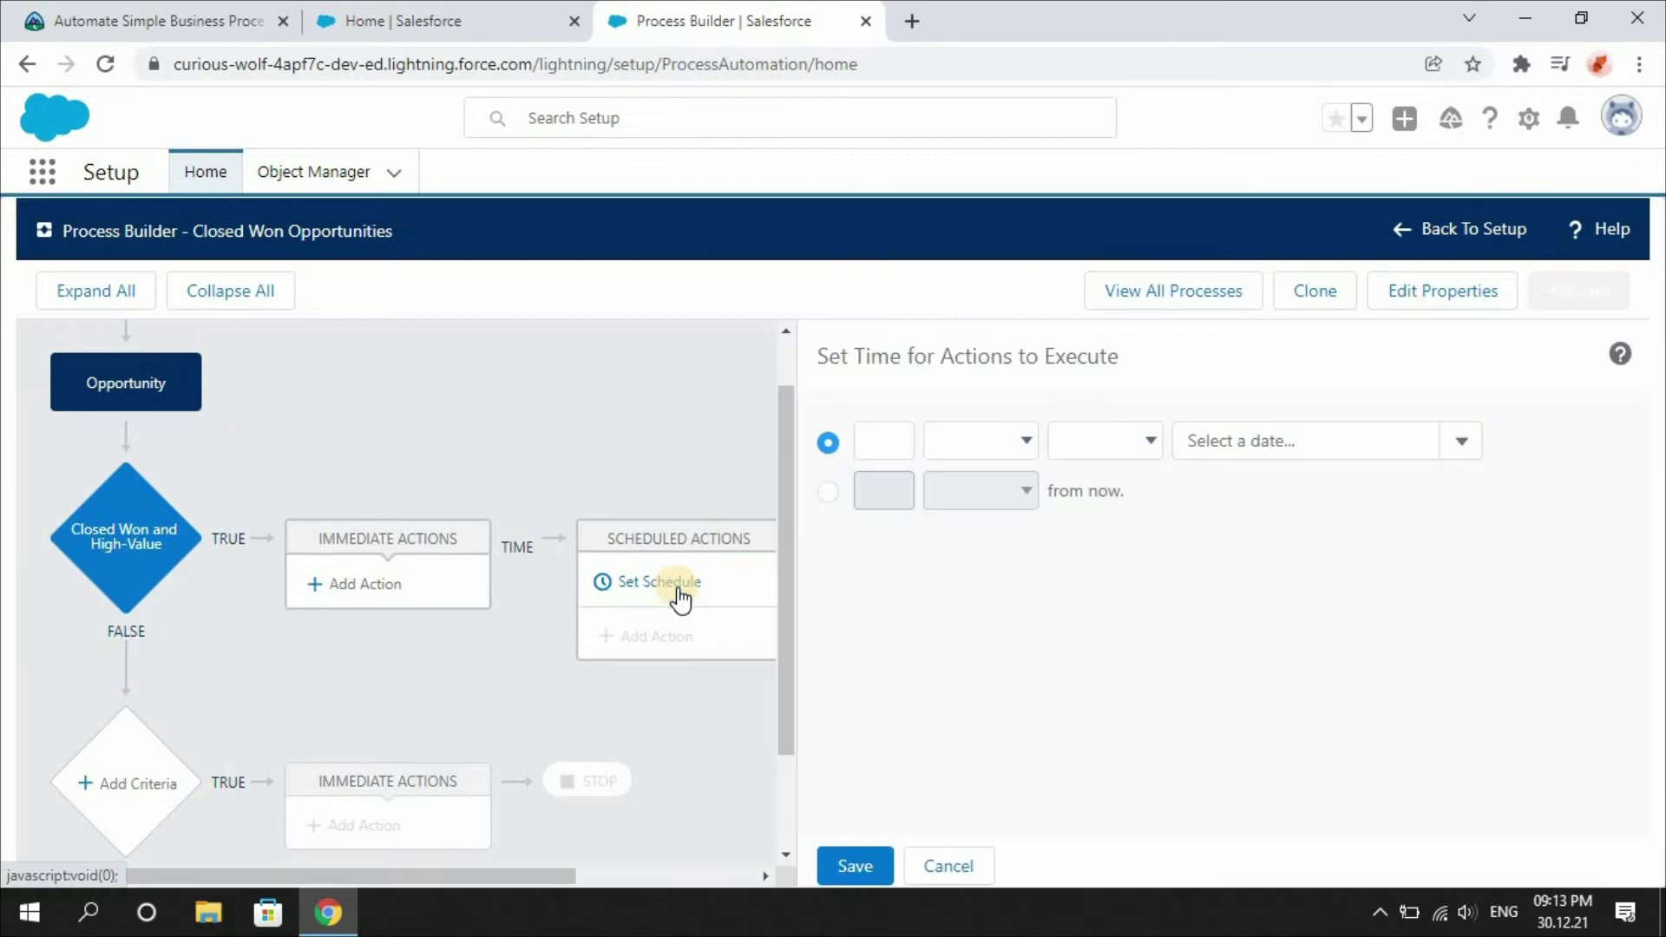
left_click(886, 448)
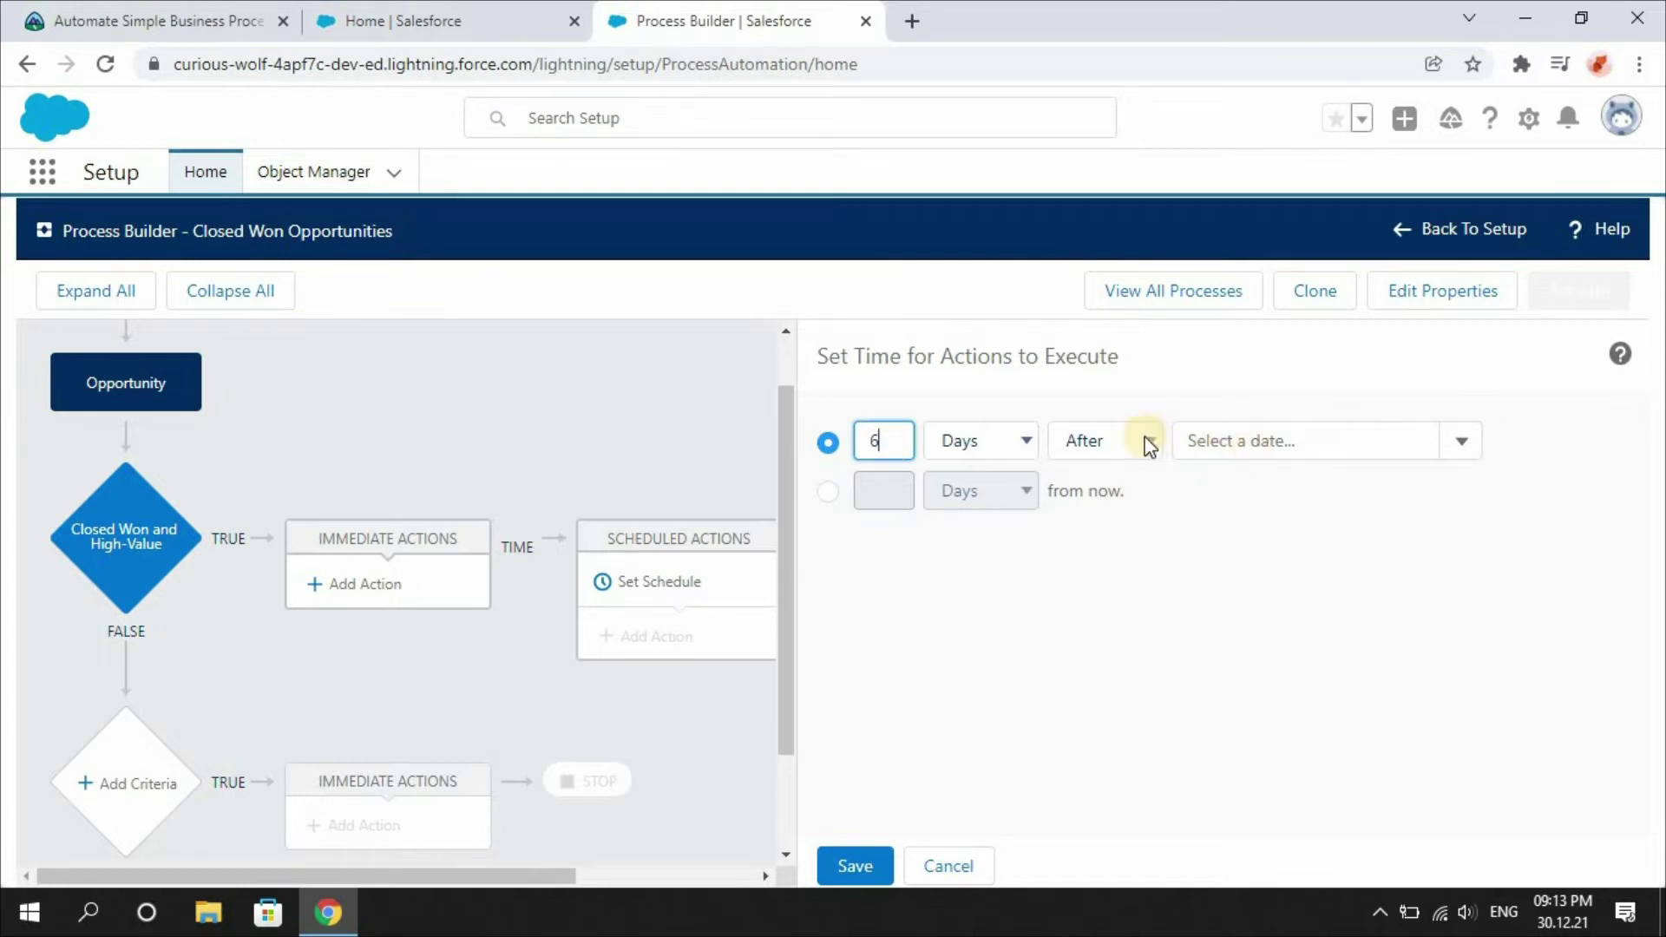
left_click(1233, 439)
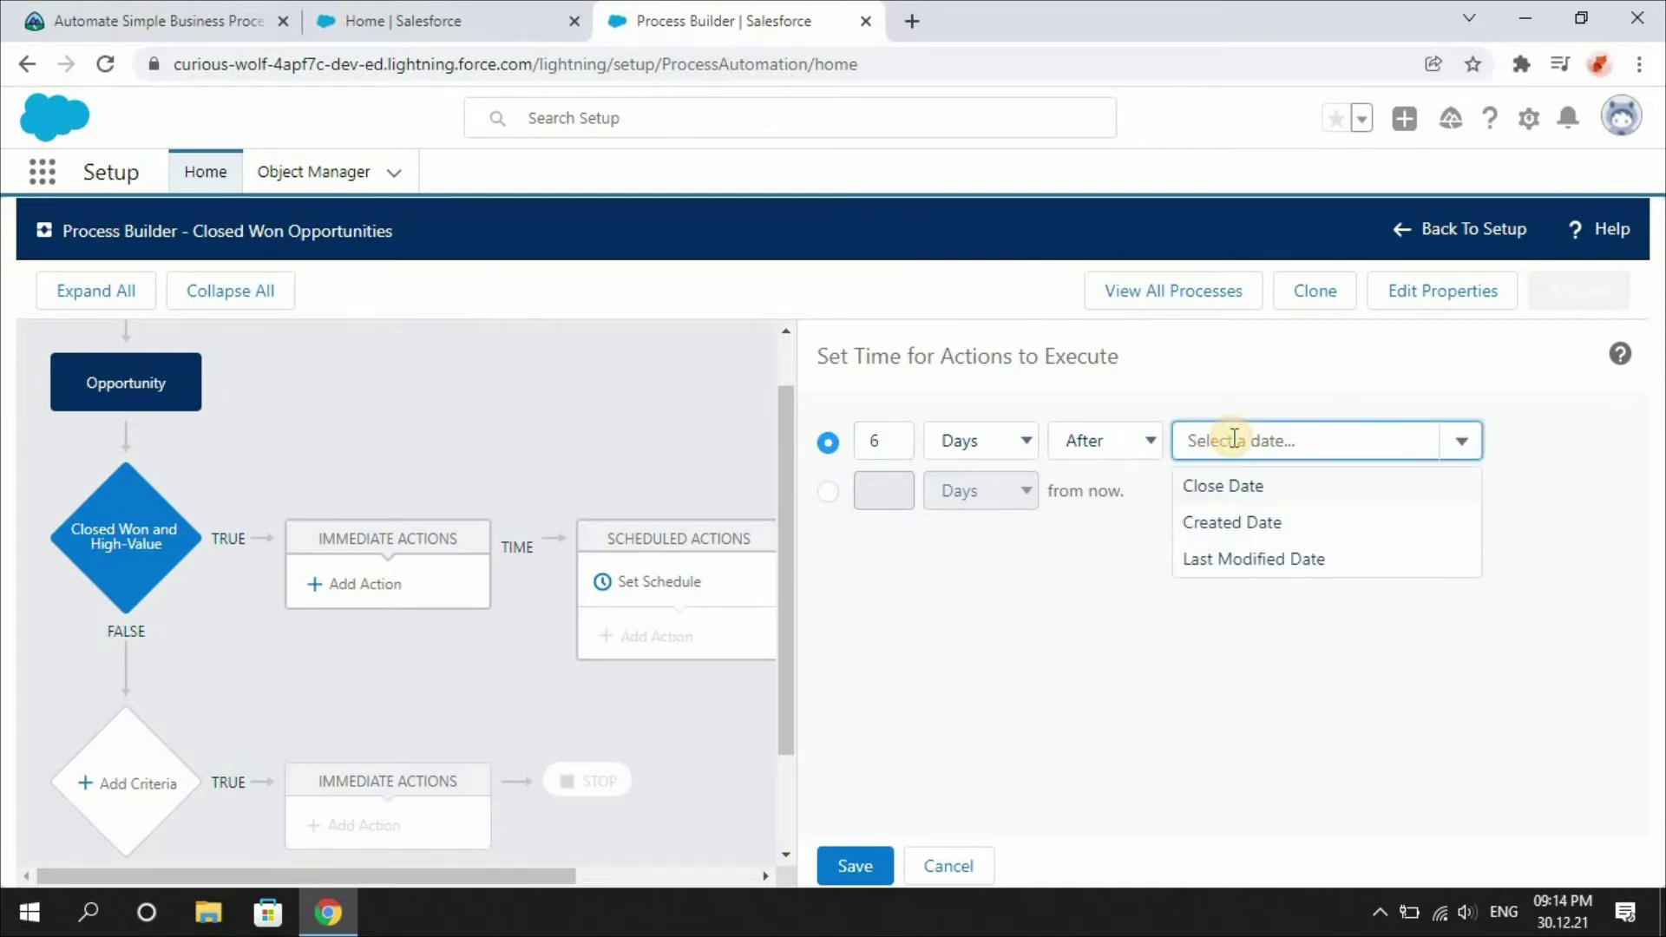
left_click(1237, 486)
left_click(859, 868)
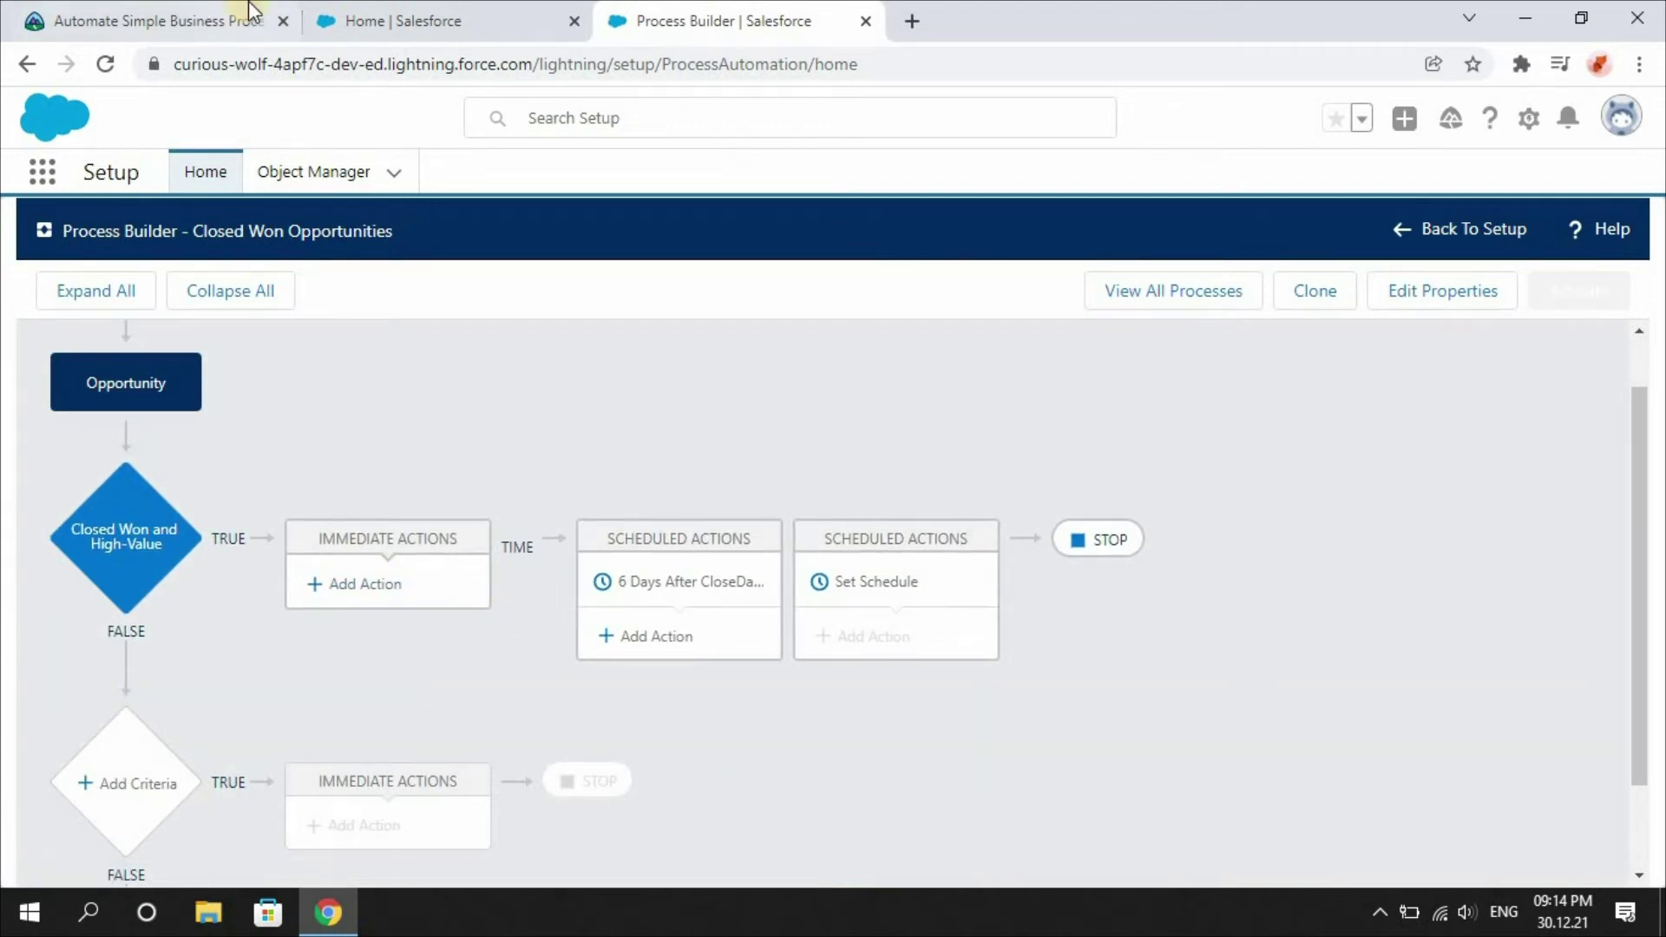
Step: Add an immediate action of type Create a Record and name it "Create Draft Contract"
left_click(380, 592)
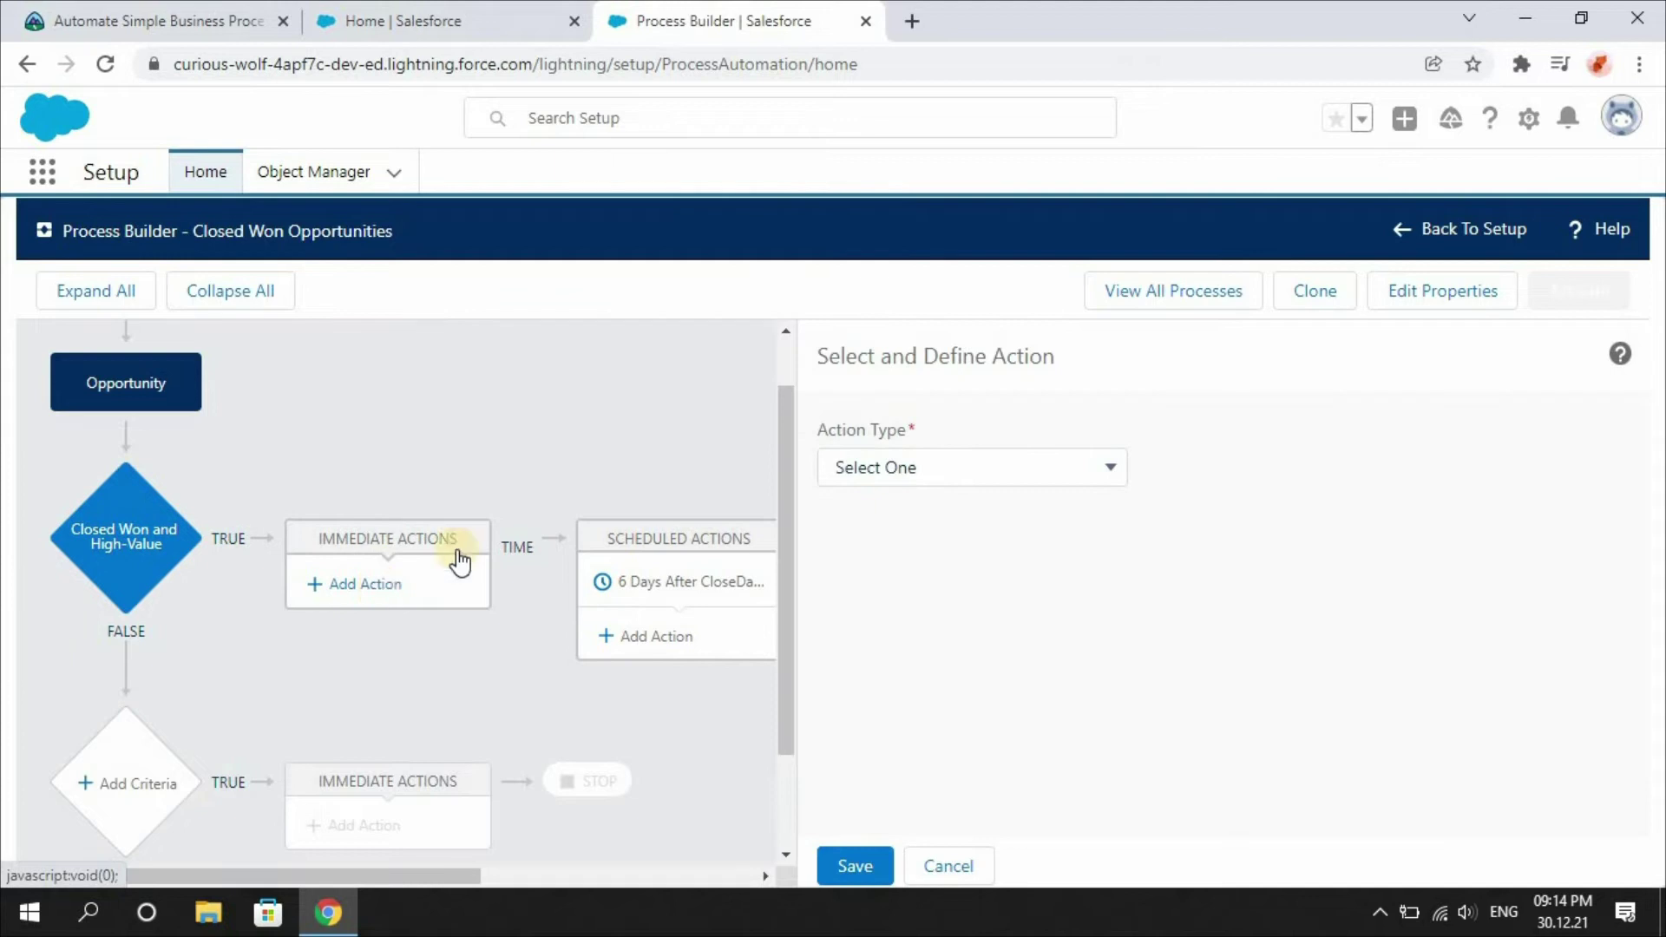
left_click(965, 462)
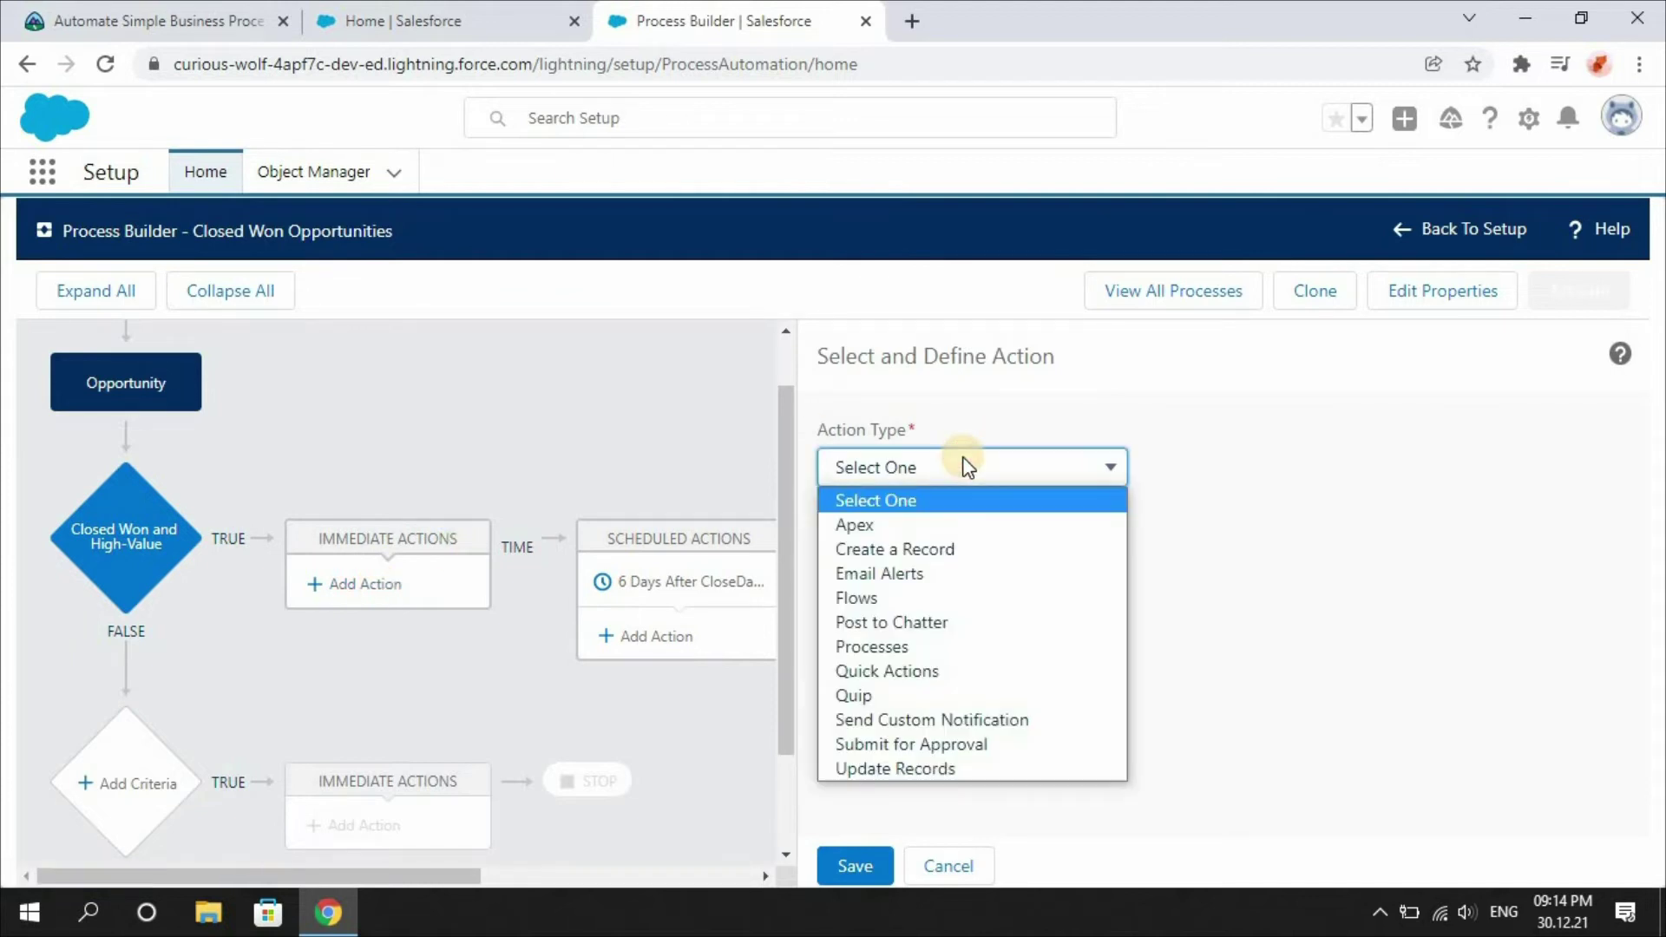
left_click(941, 556)
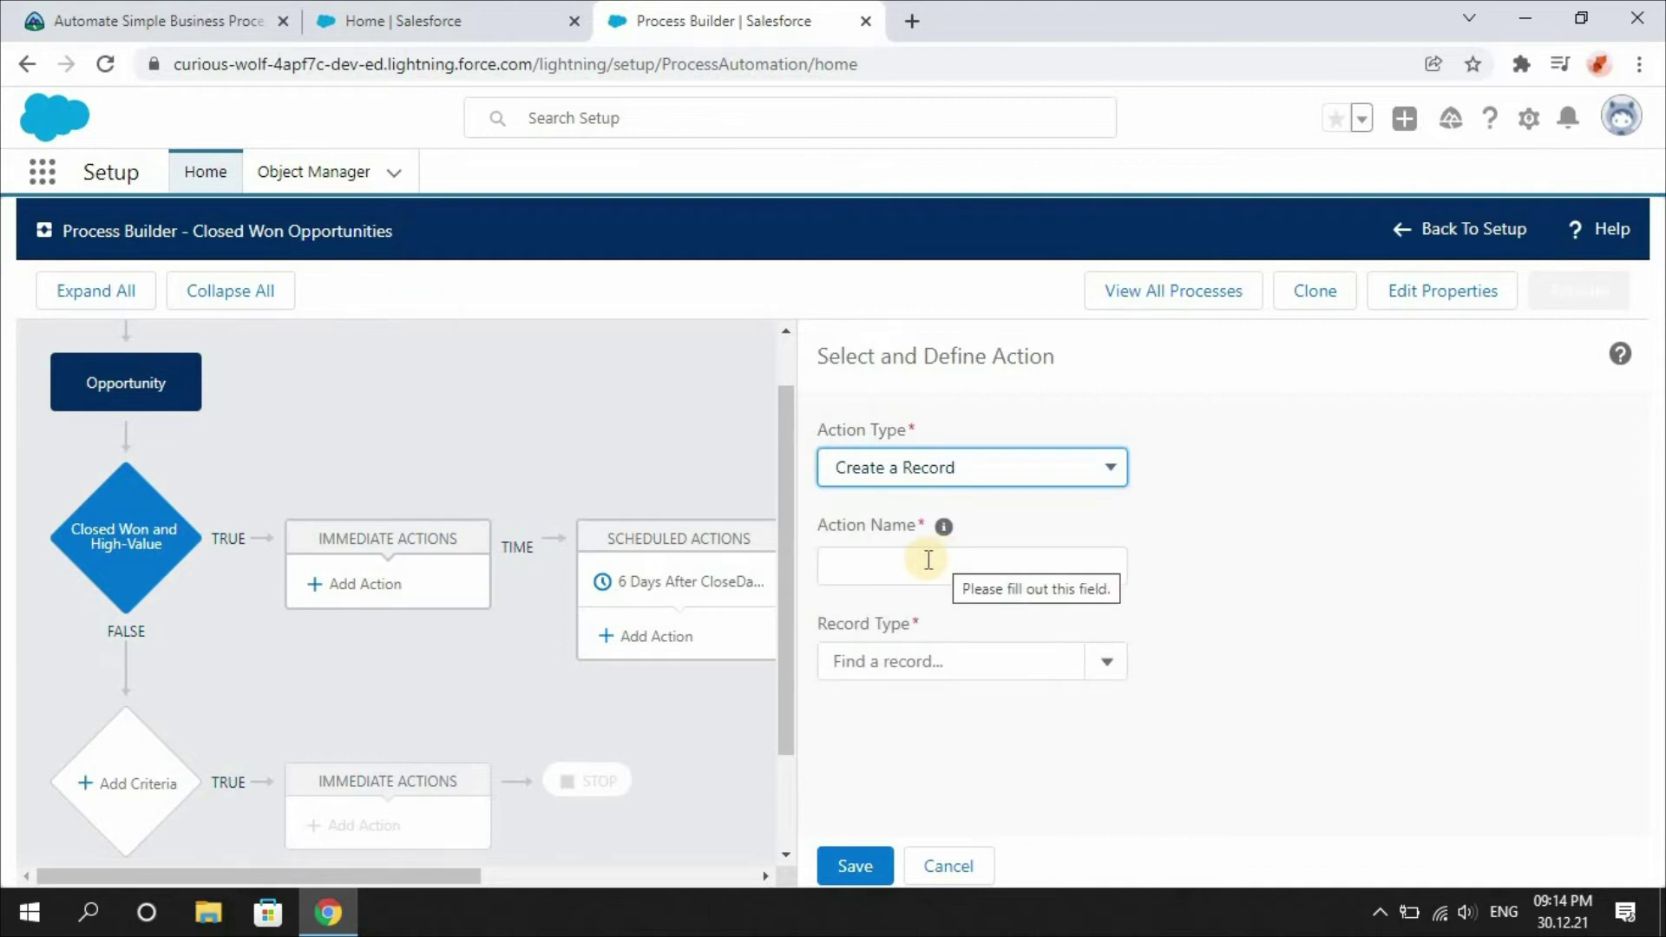
left_click(928, 560)
type("Create Draft Contract")
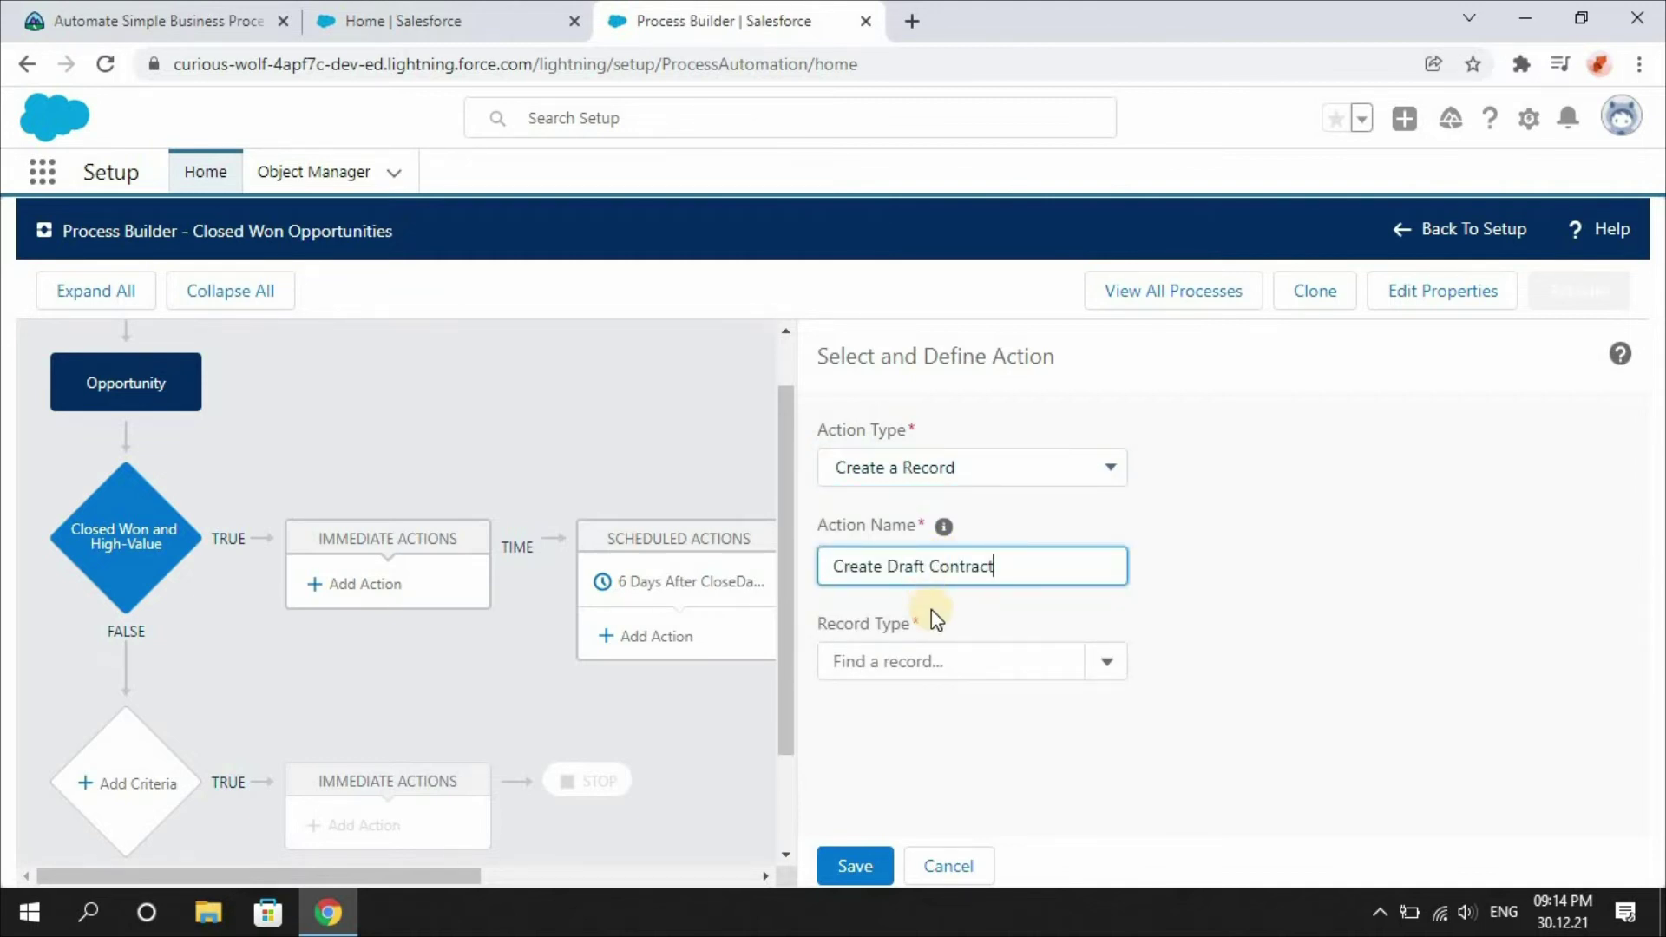
Step: Choose Contract as the record type that the Create Draft Contract action creates
left_click(952, 660)
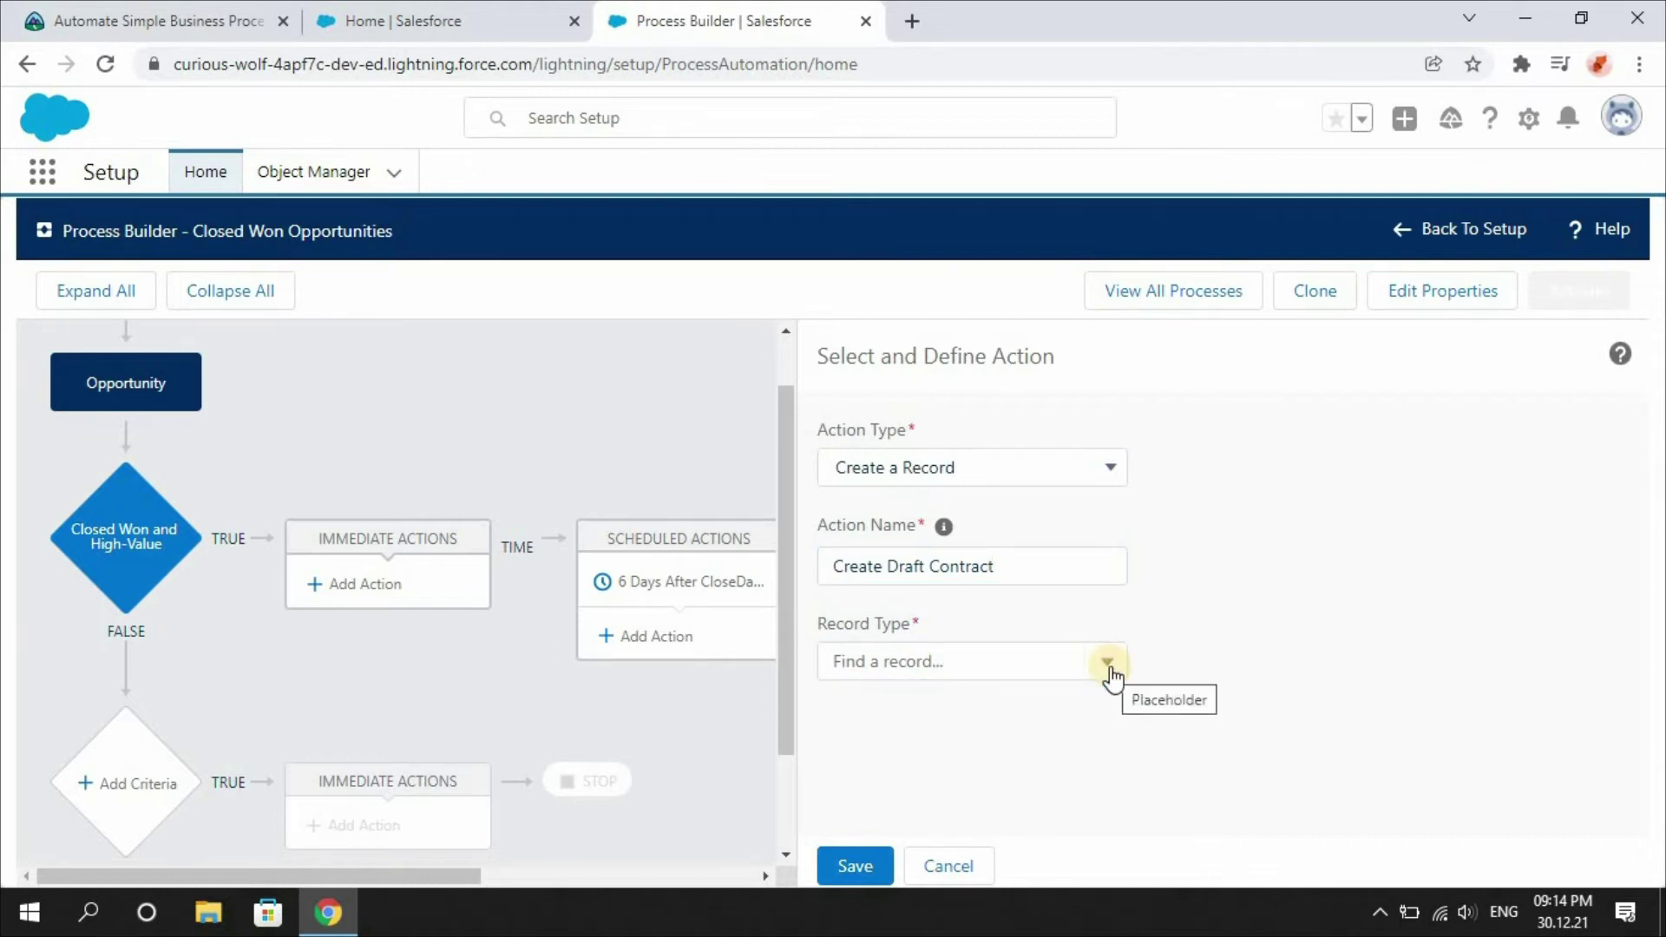
left_click(1111, 668)
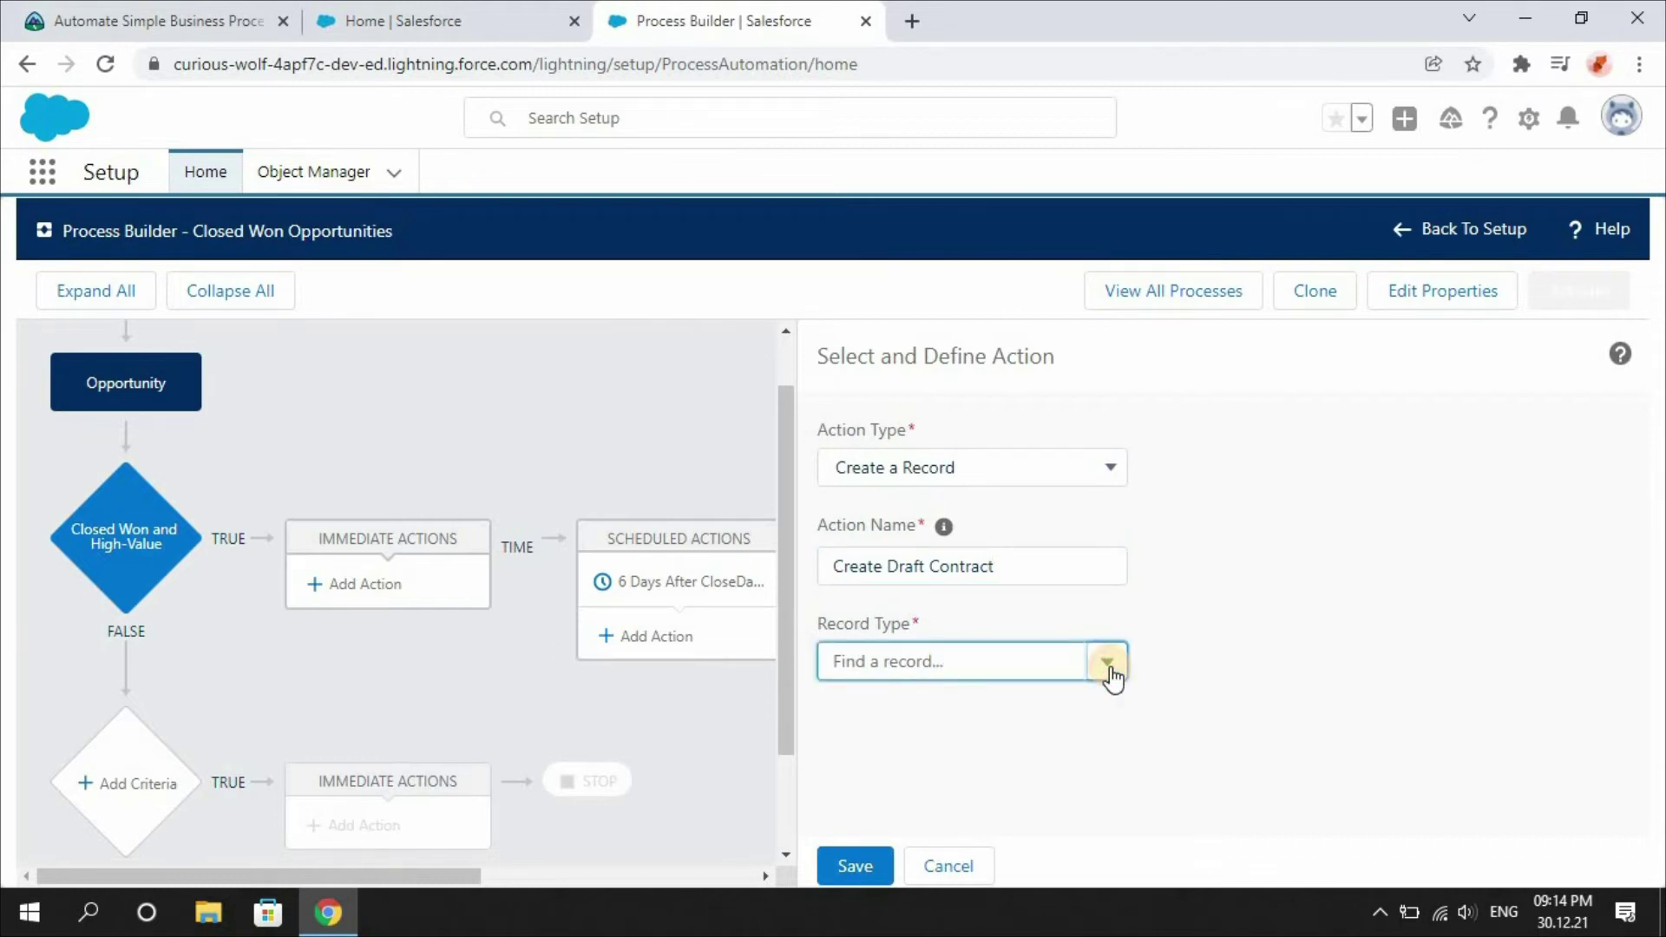
left_click(1004, 661)
type("cont")
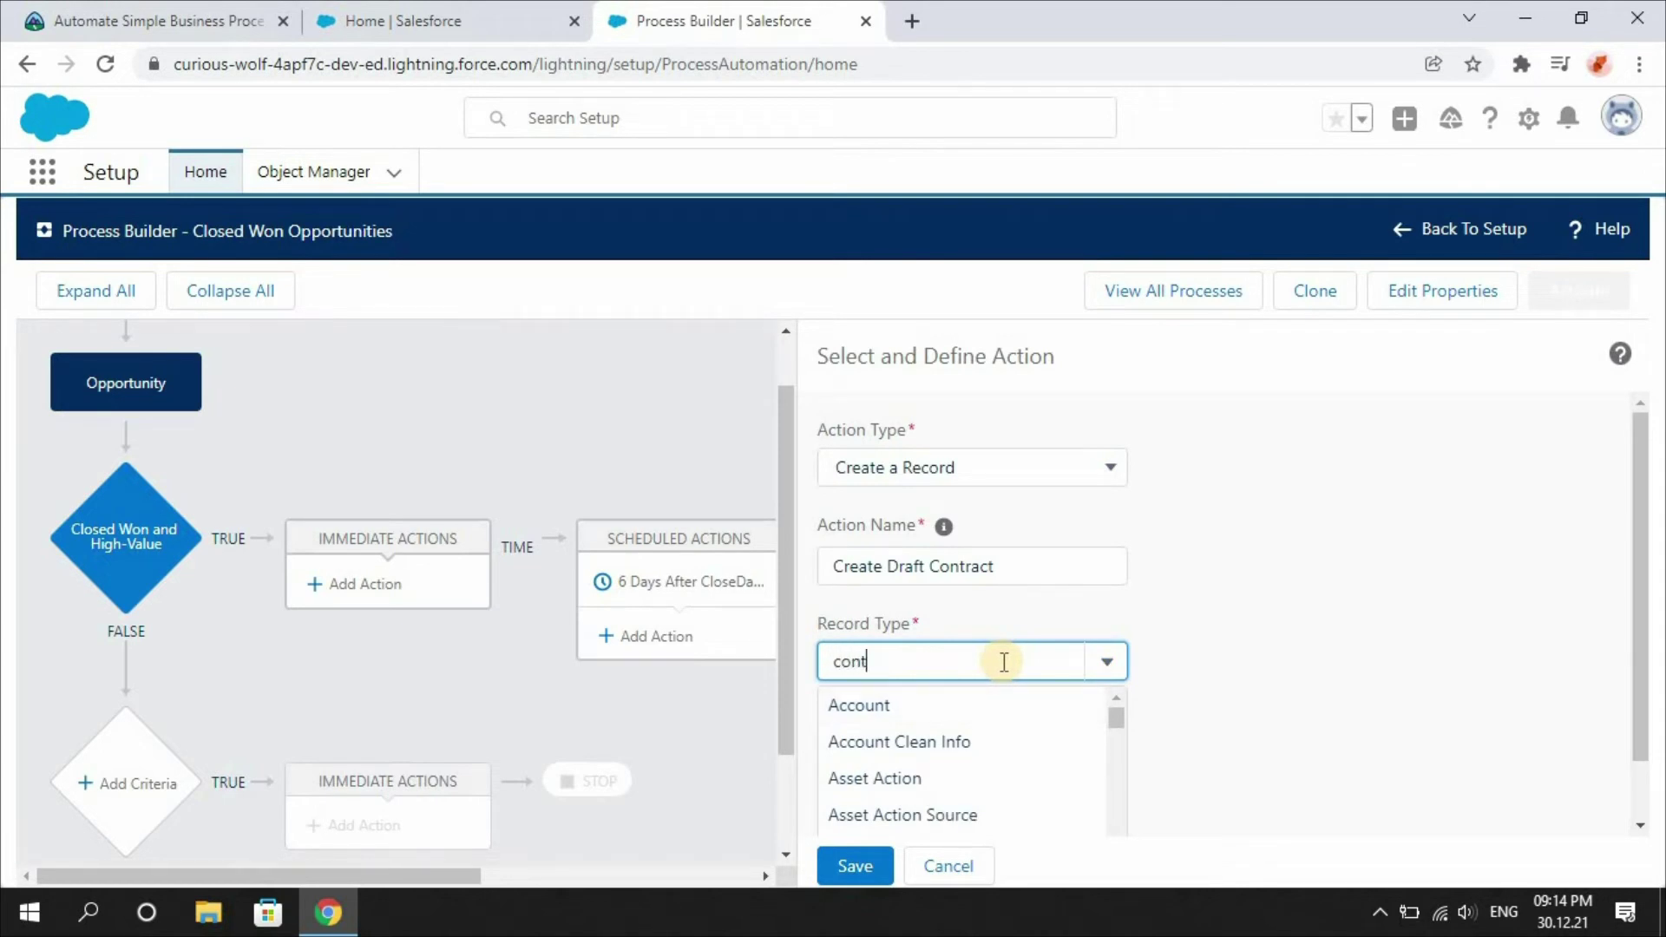
type("r")
left_click(974, 703)
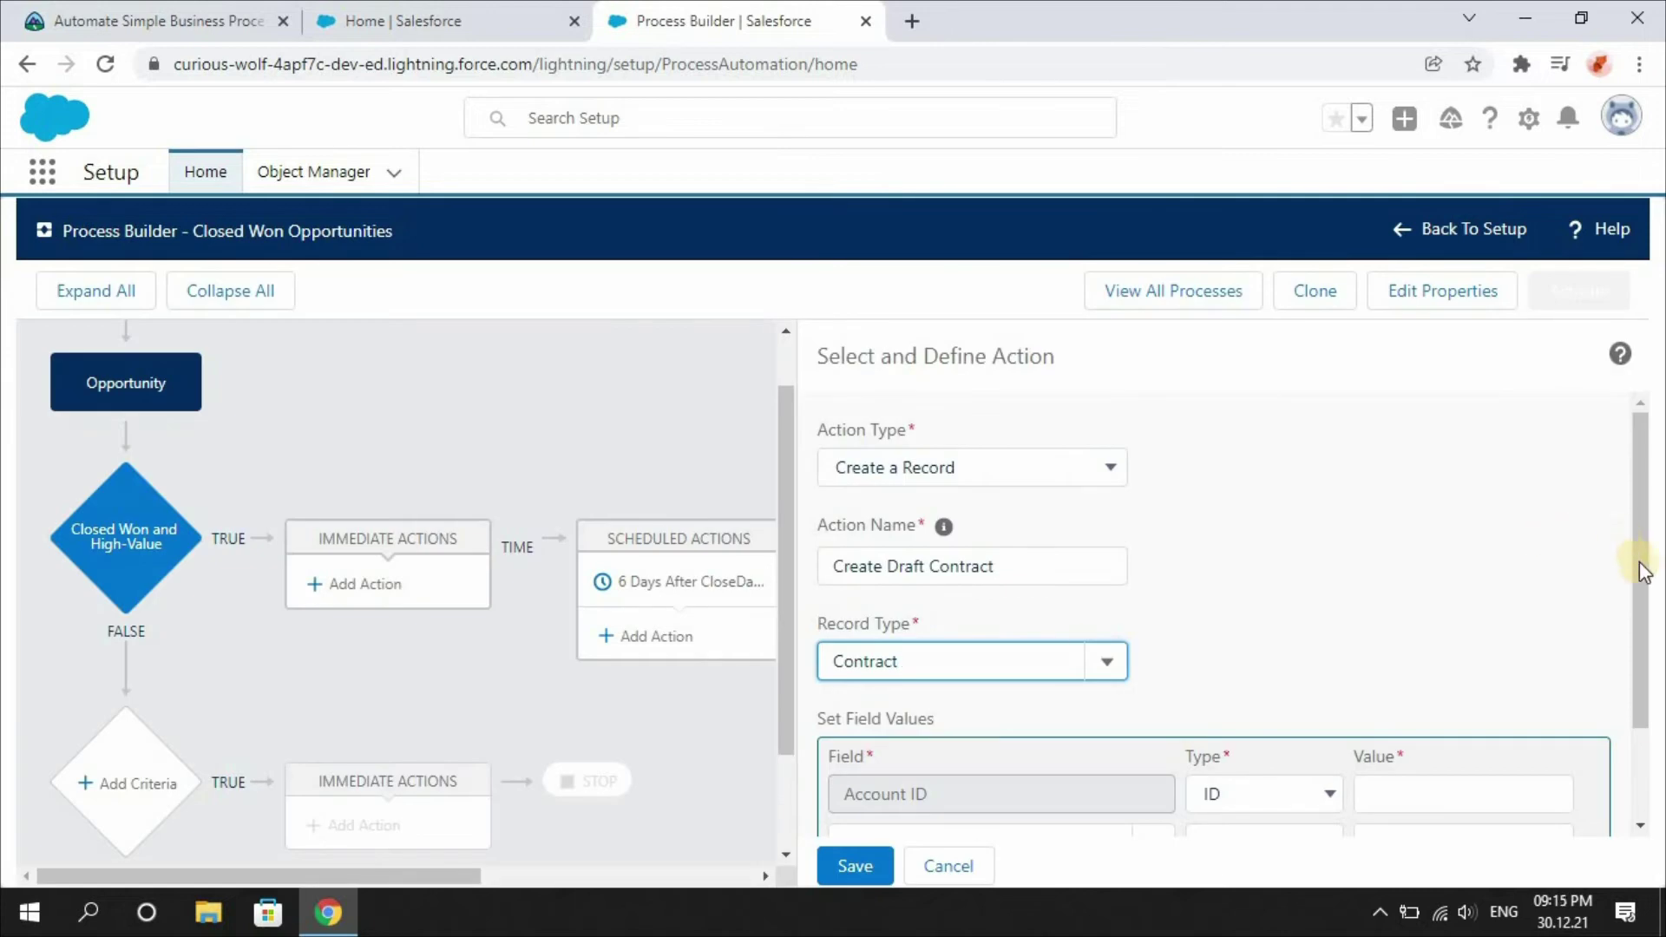
Step: Set the value type of the contract's Account ID field to Field Reference
left_click_drag(1643, 669, 1645, 835)
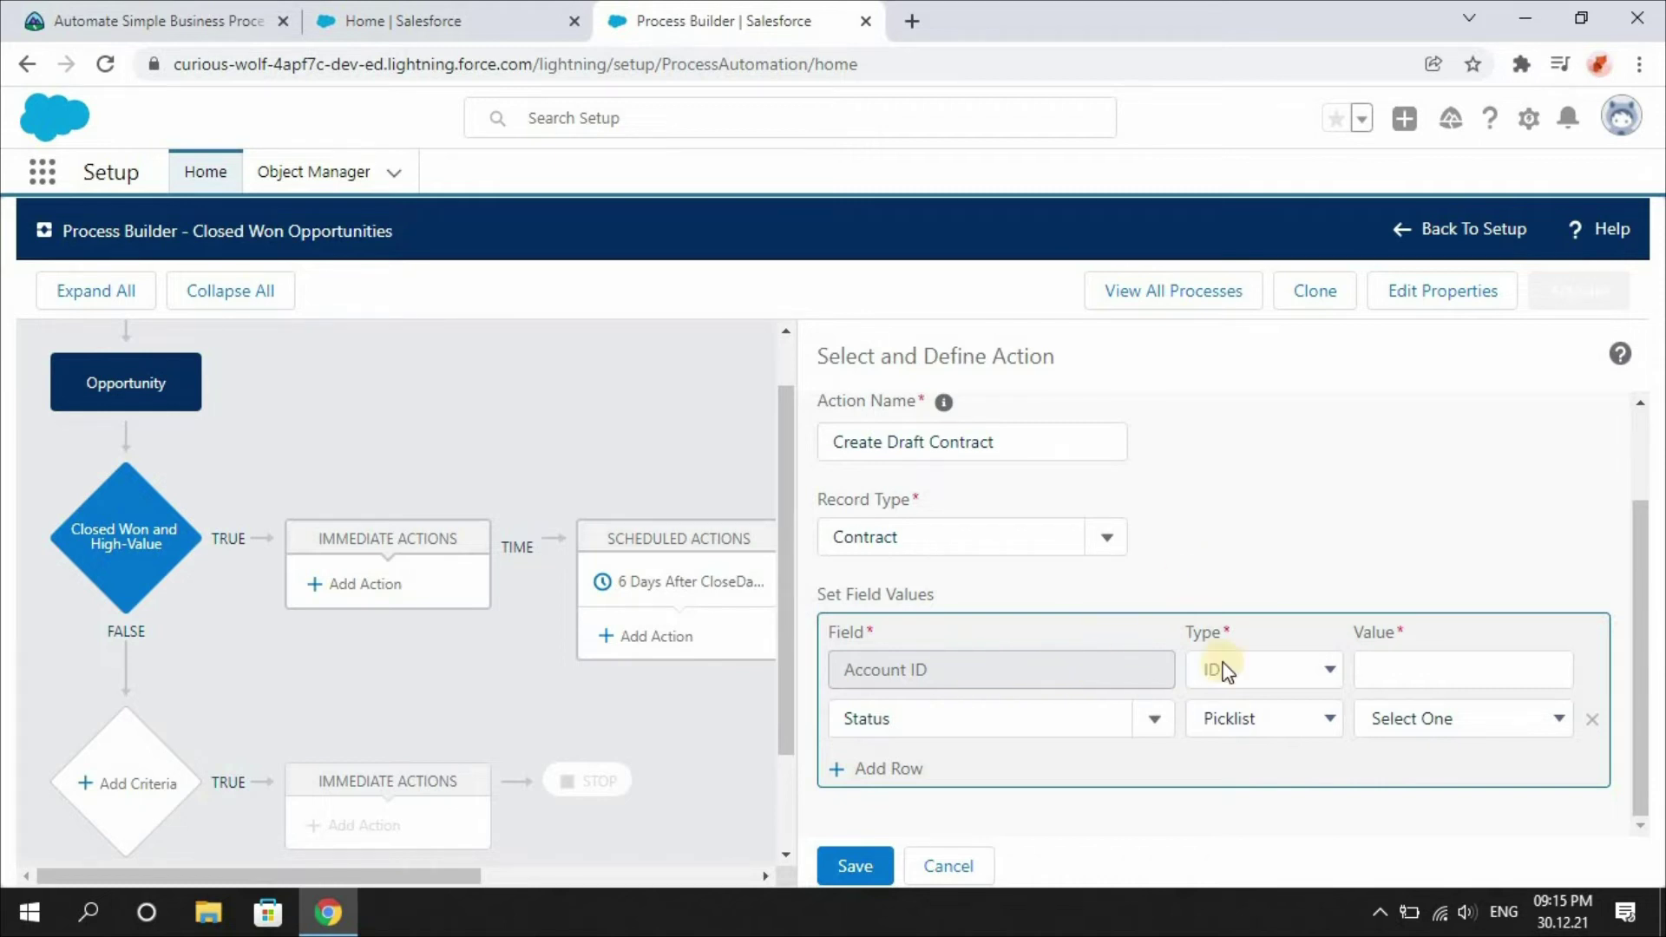
left_click(1253, 668)
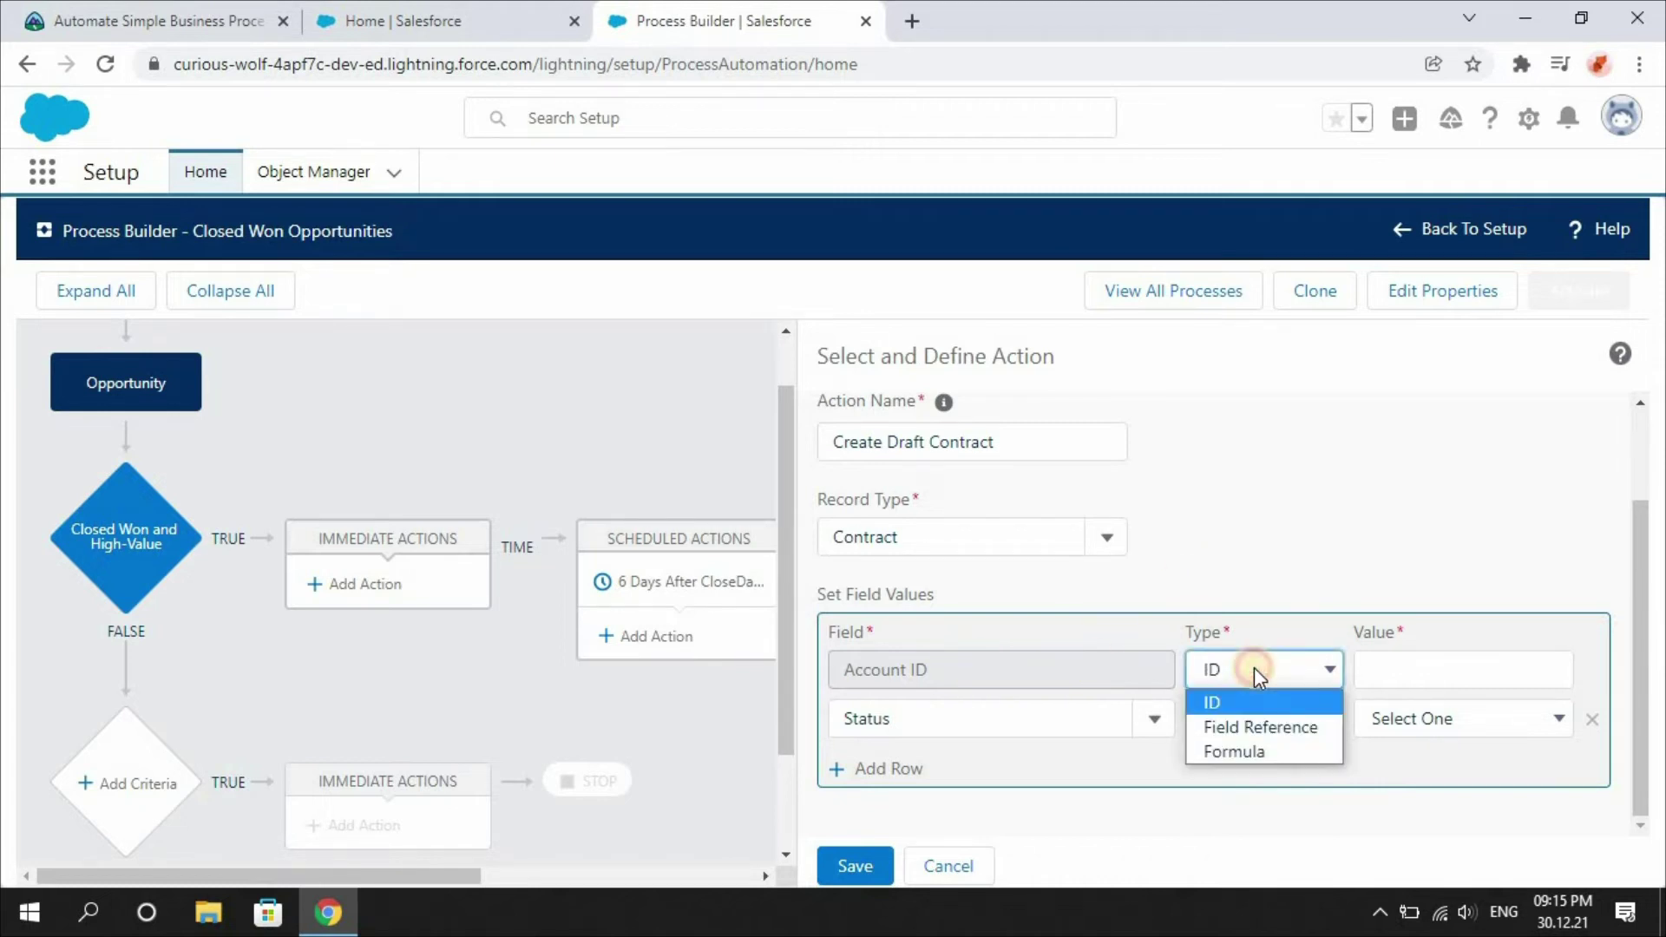
left_click(1260, 727)
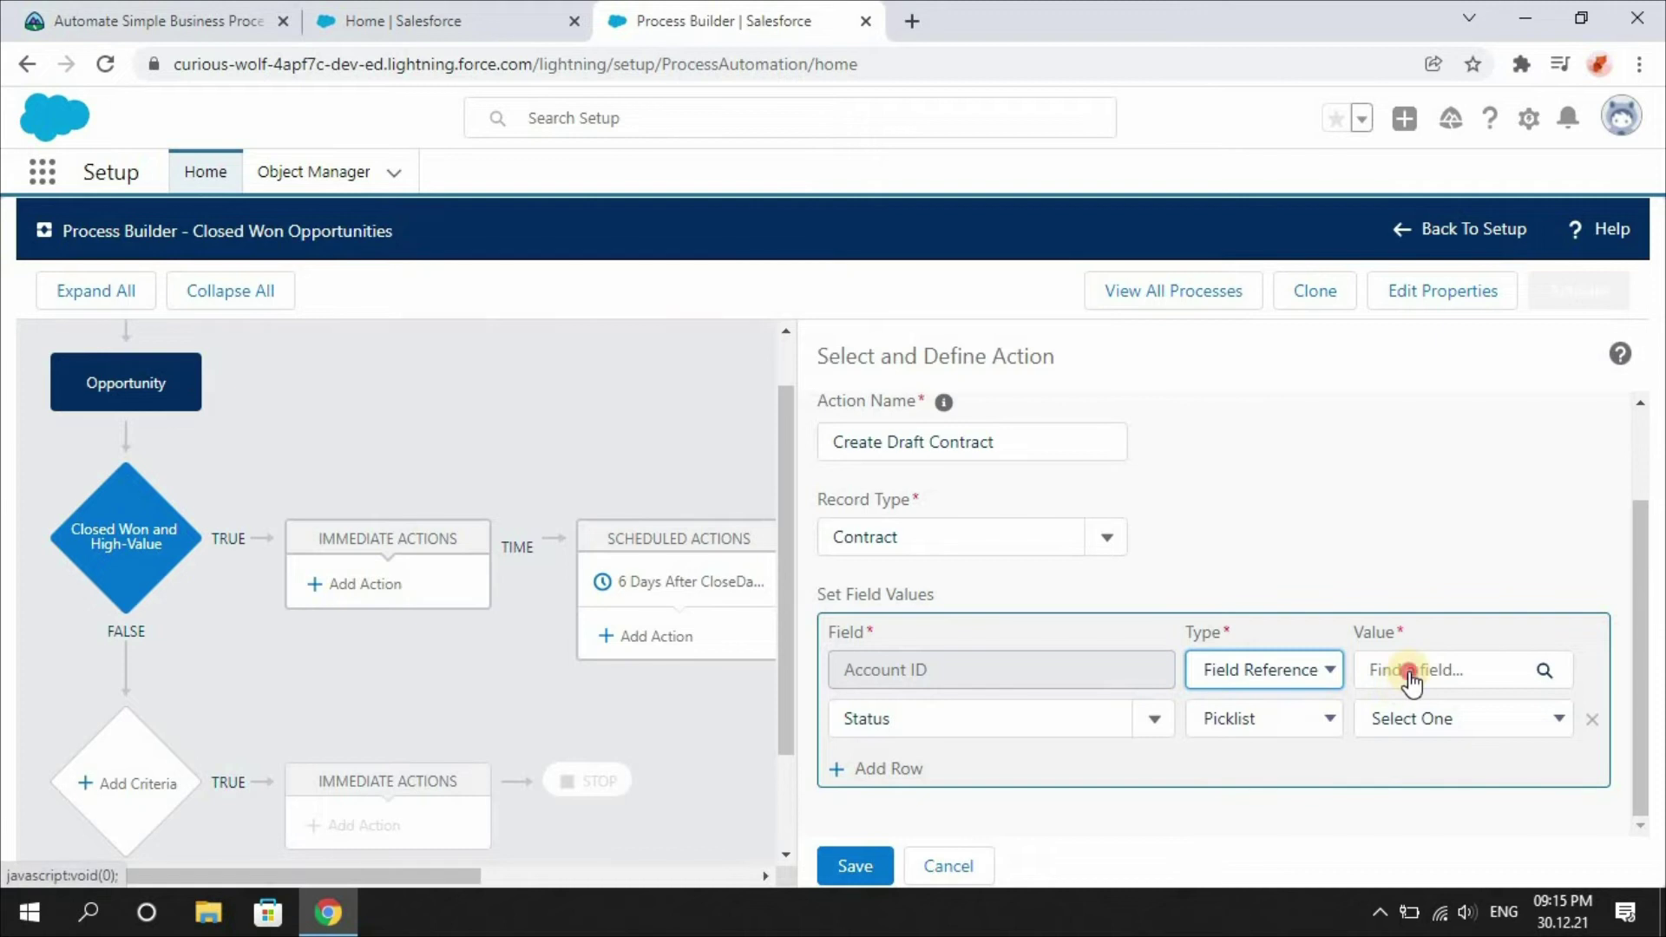
Step: Set the contract's Account ID value to the Opportunity's own Account ID field, the entry without an arrow
left_click(1410, 673)
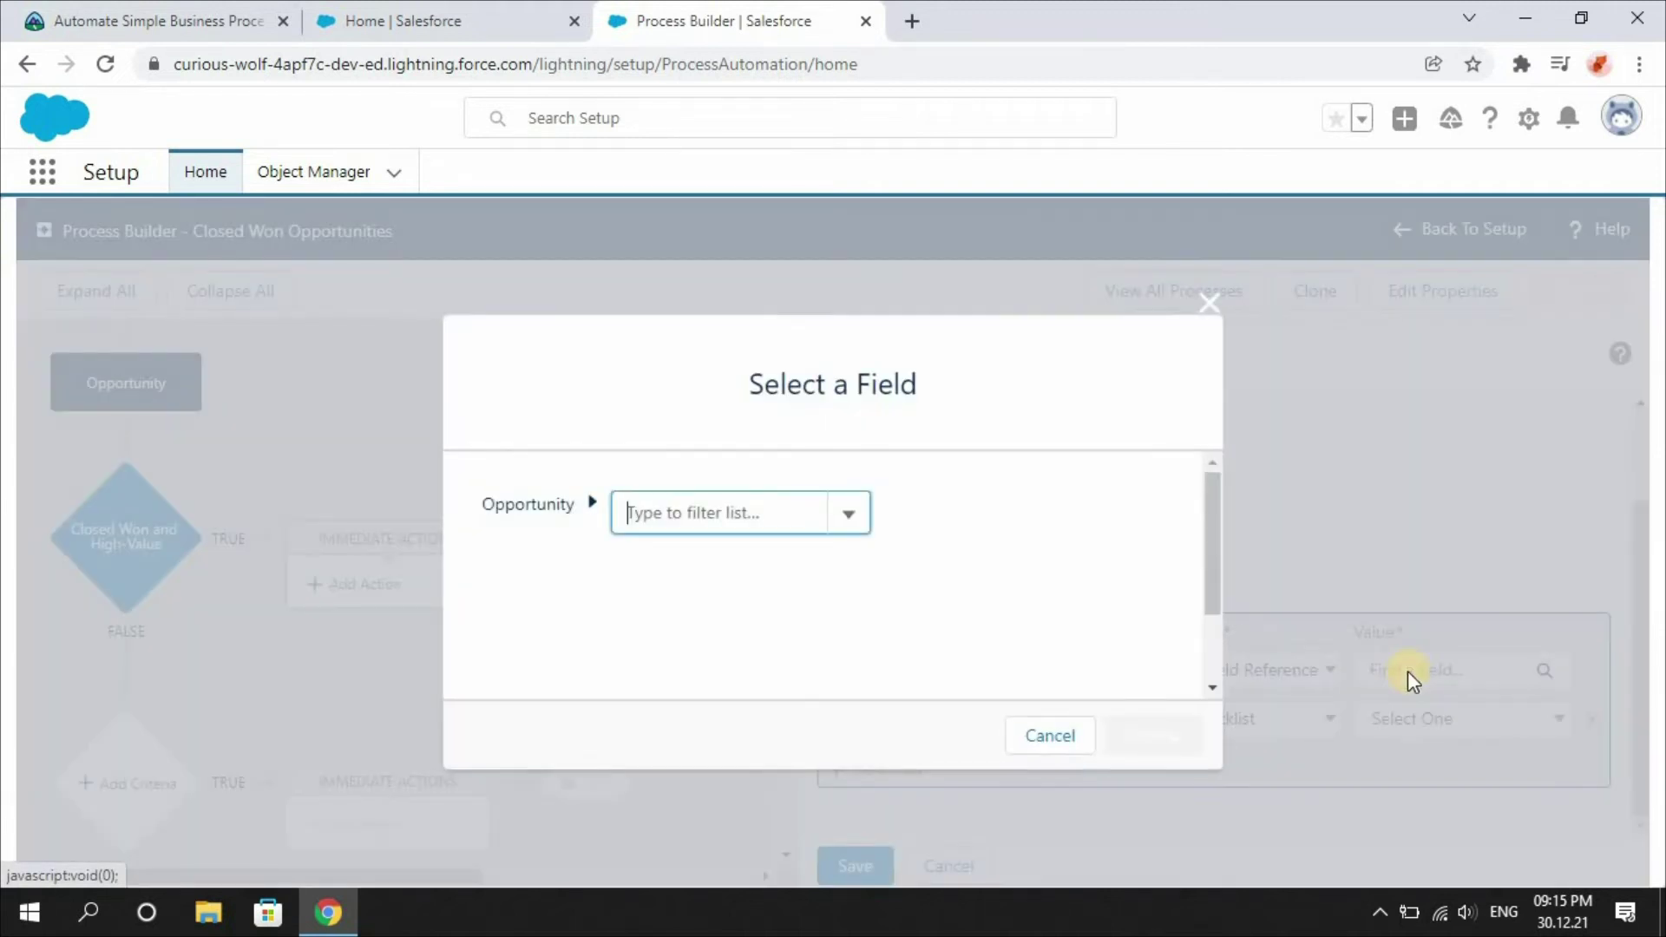
left_click(852, 527)
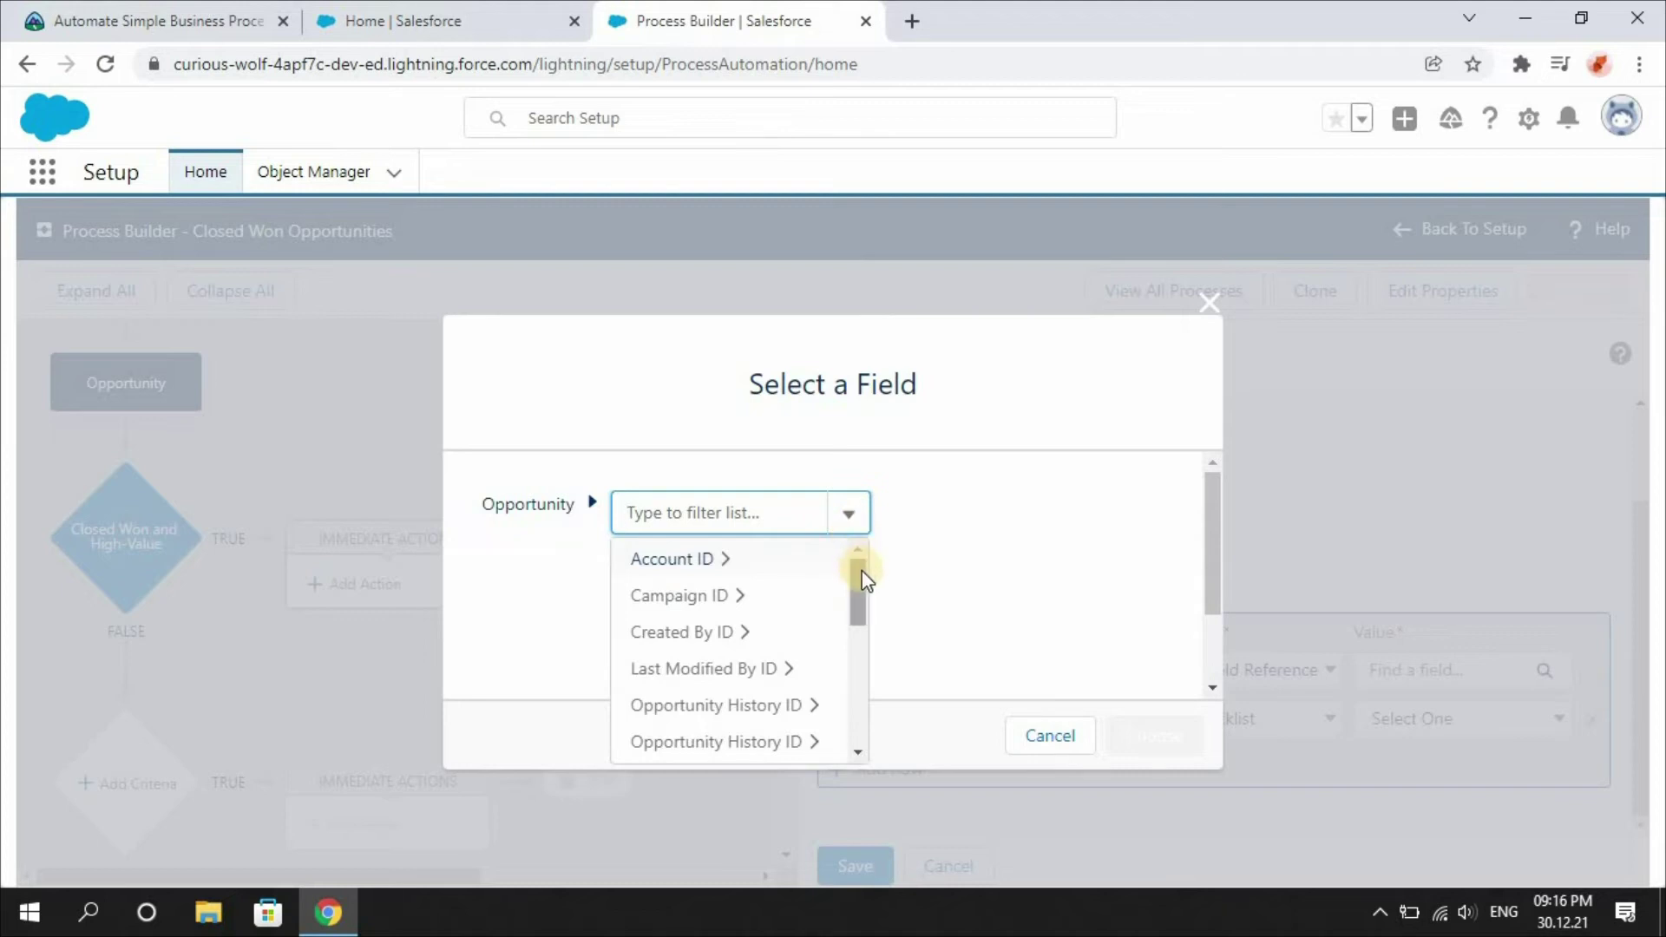
left_click(701, 566)
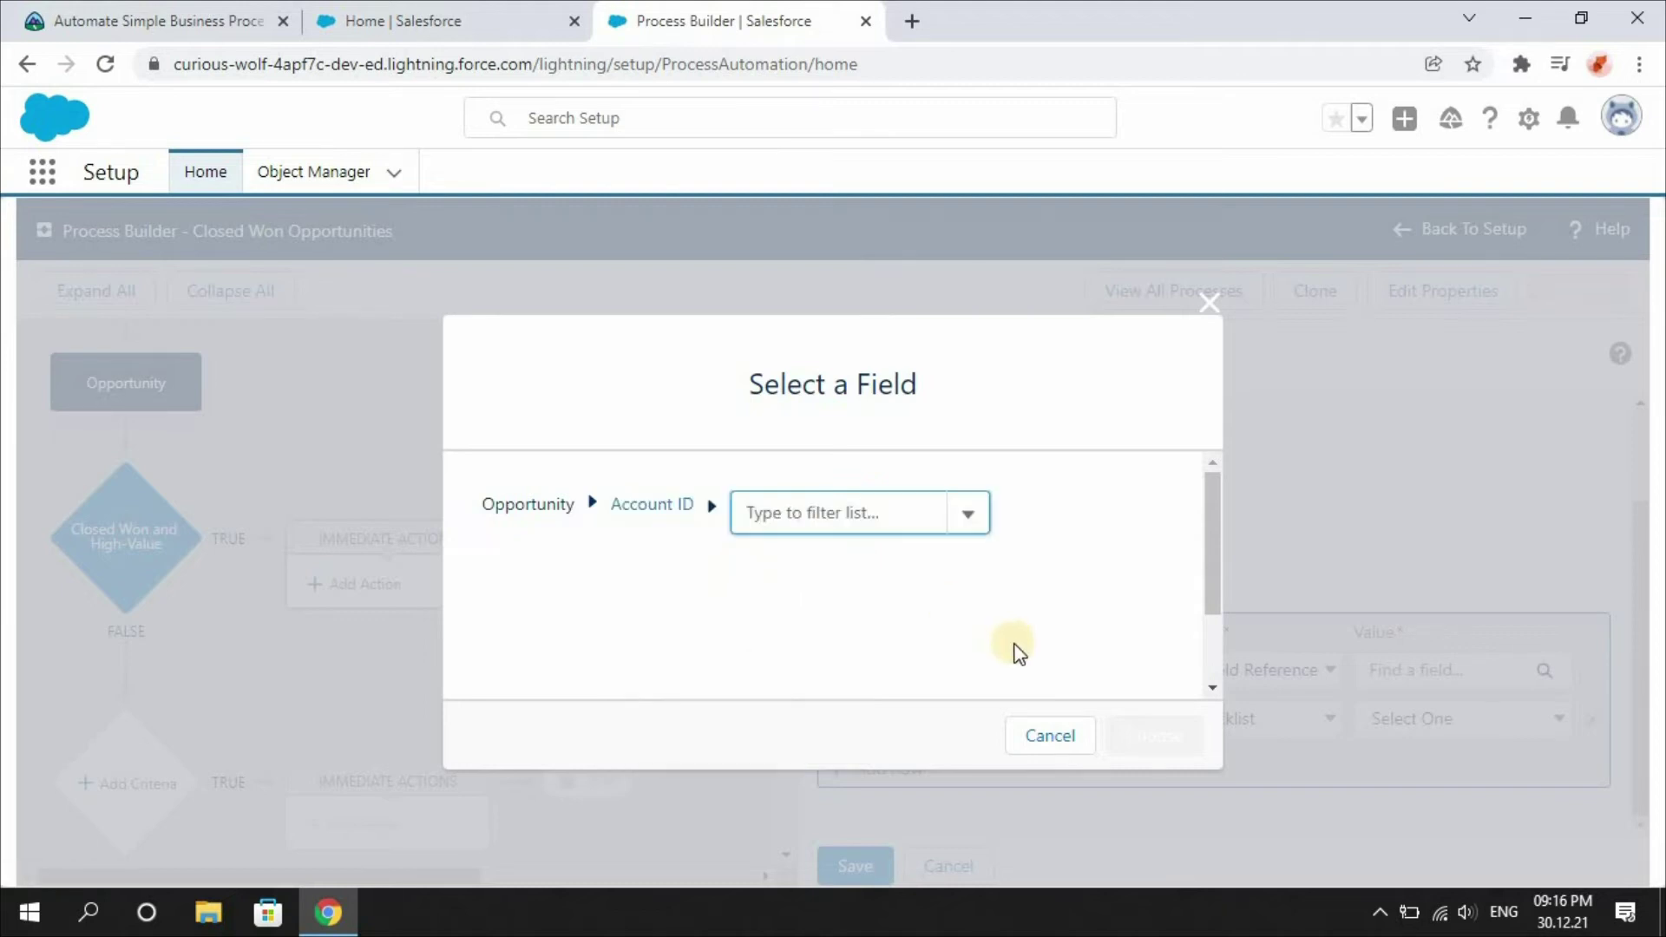
left_click(957, 527)
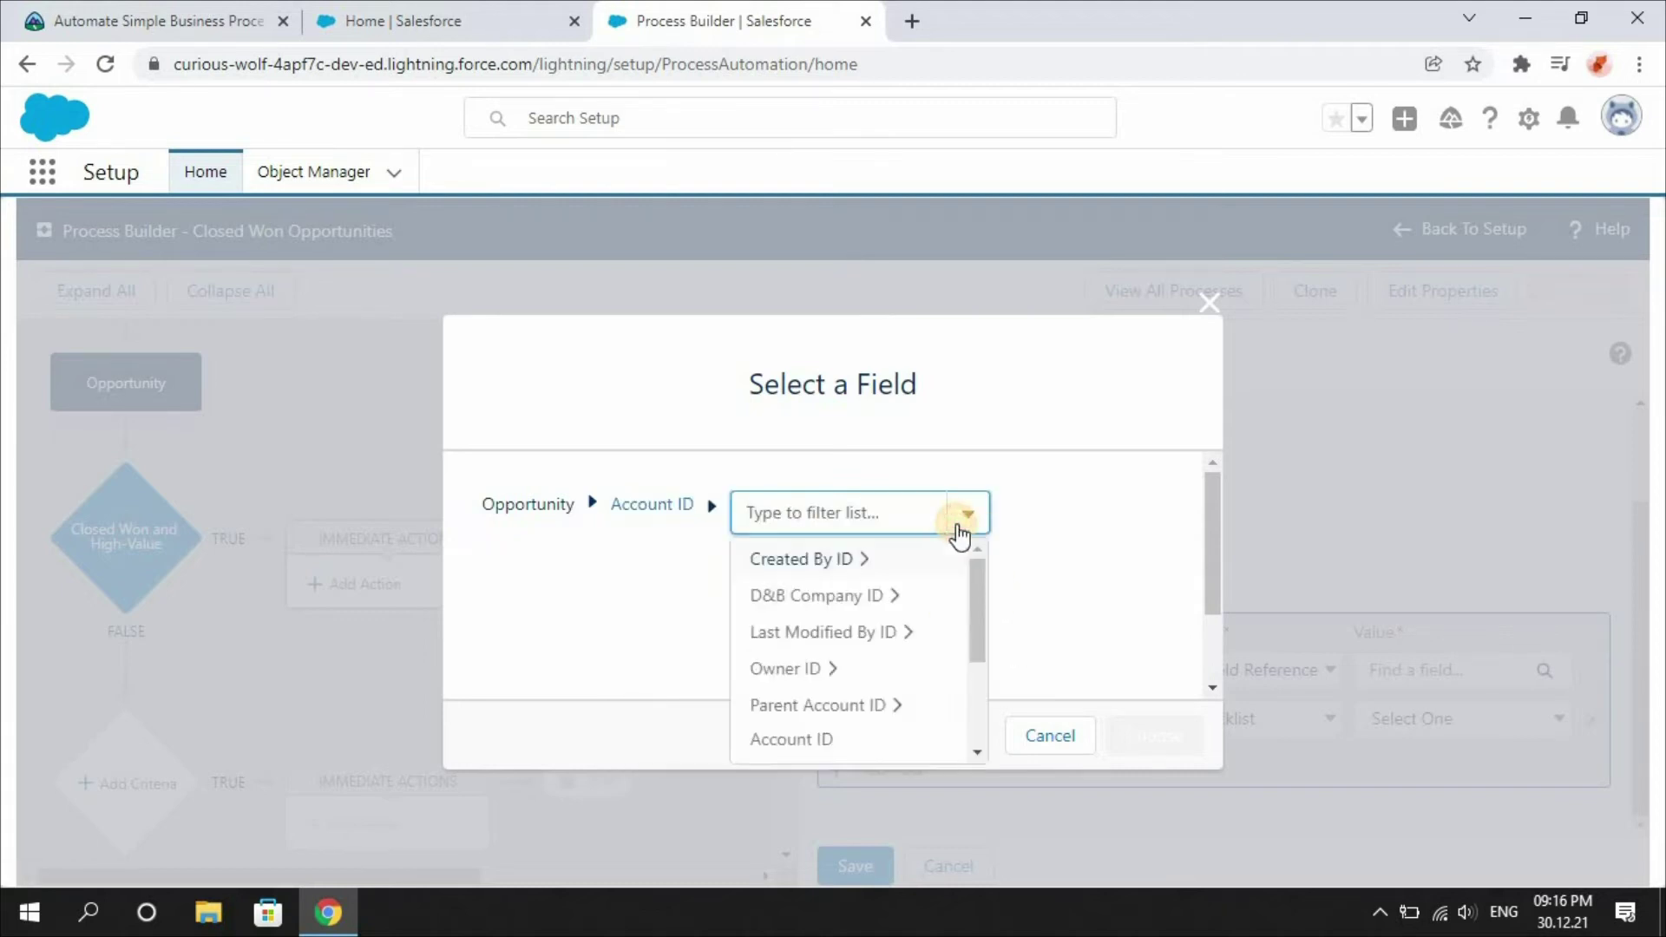
left_click(183, 17)
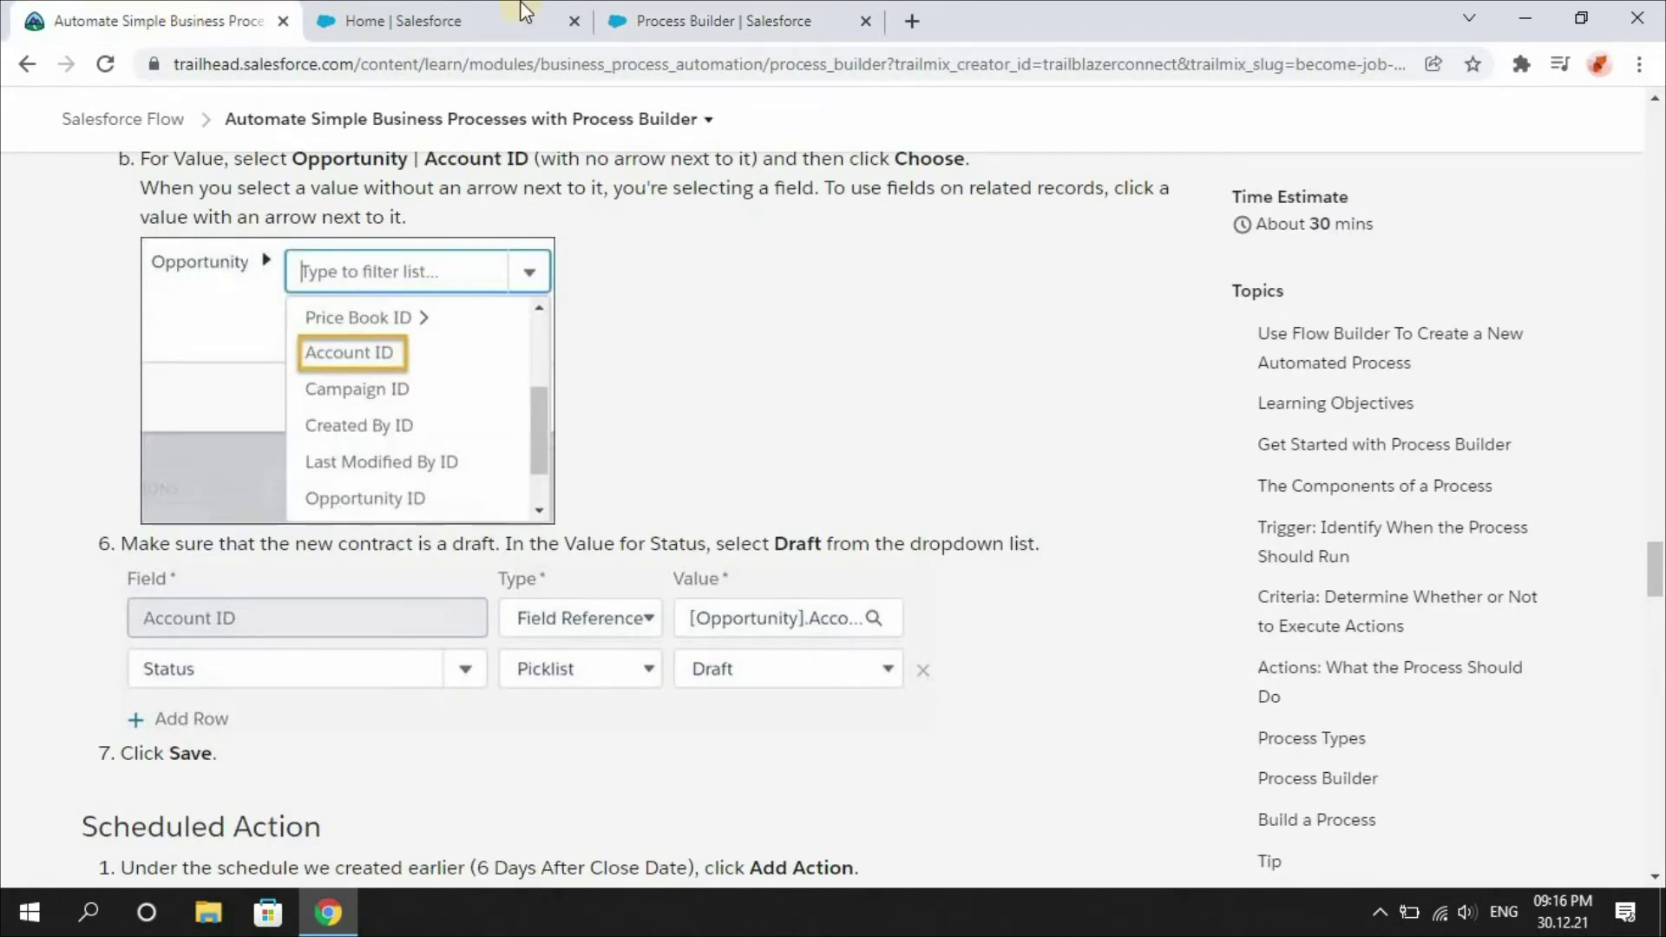
left_click(775, 10)
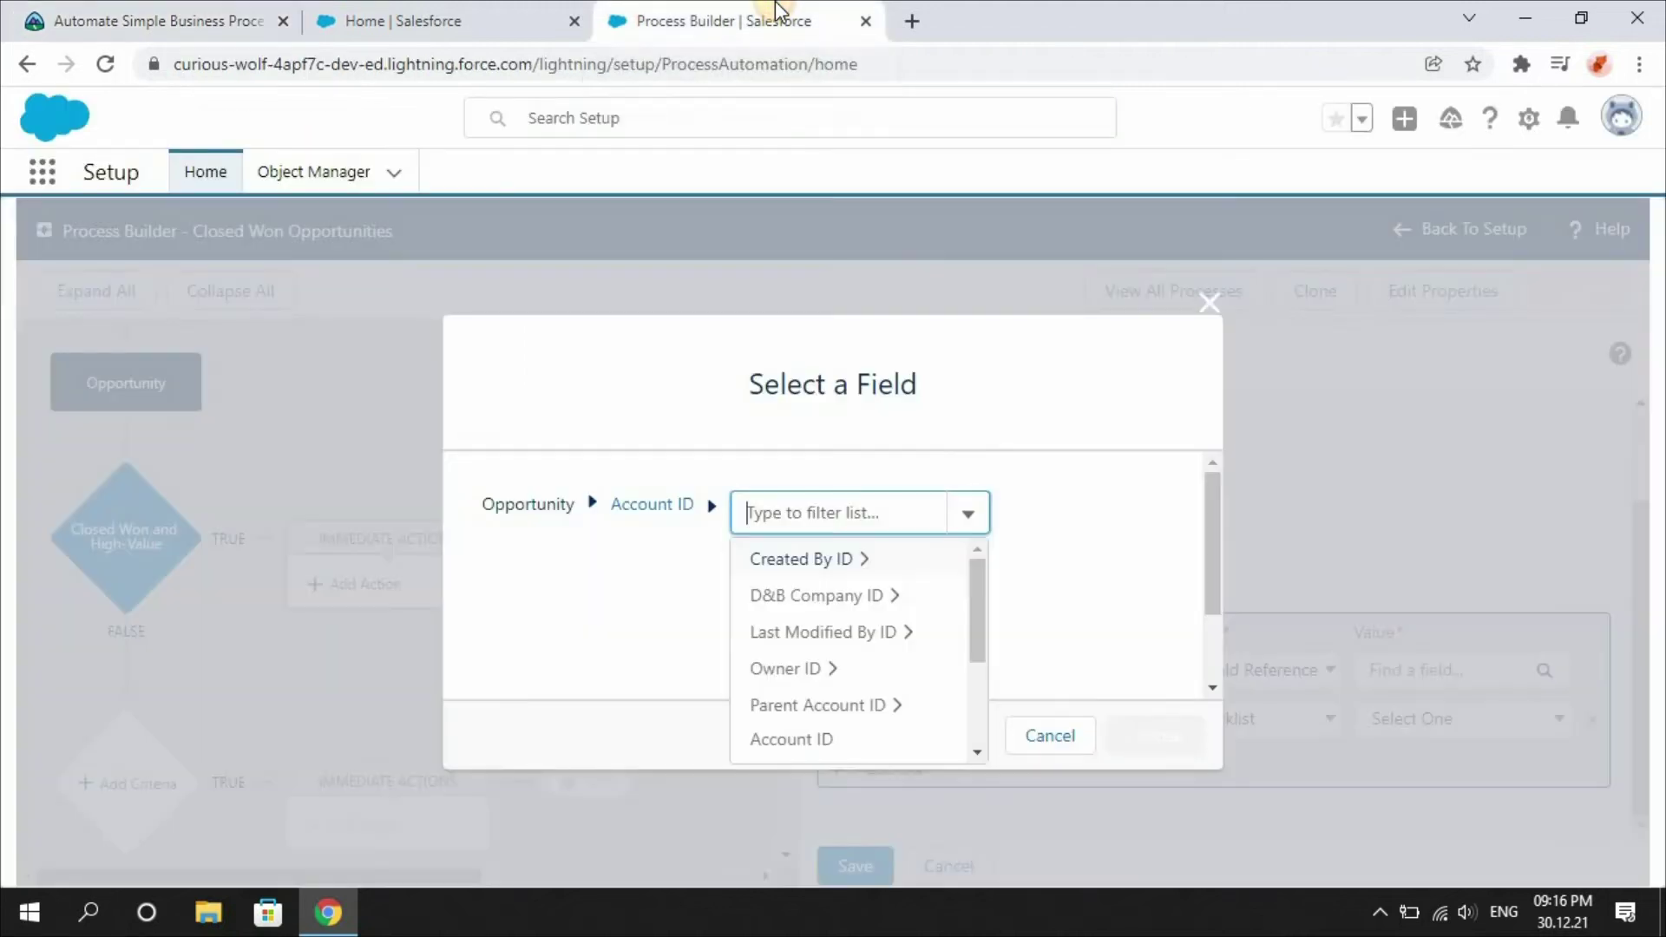
left_click(1034, 454)
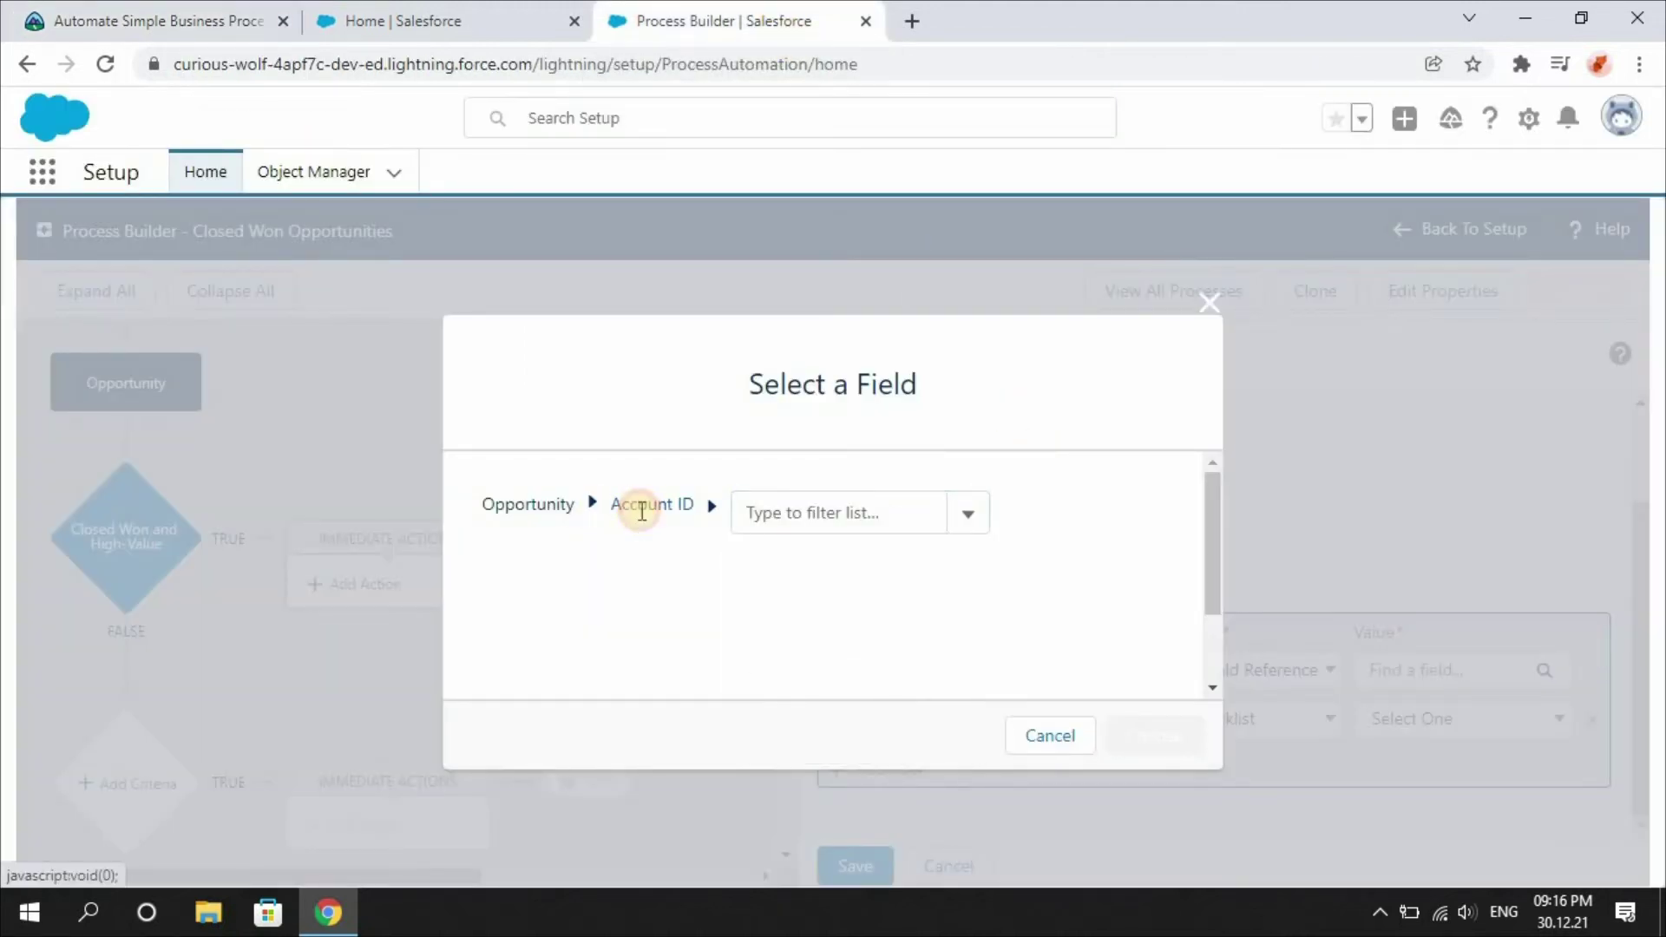
left_click(639, 508)
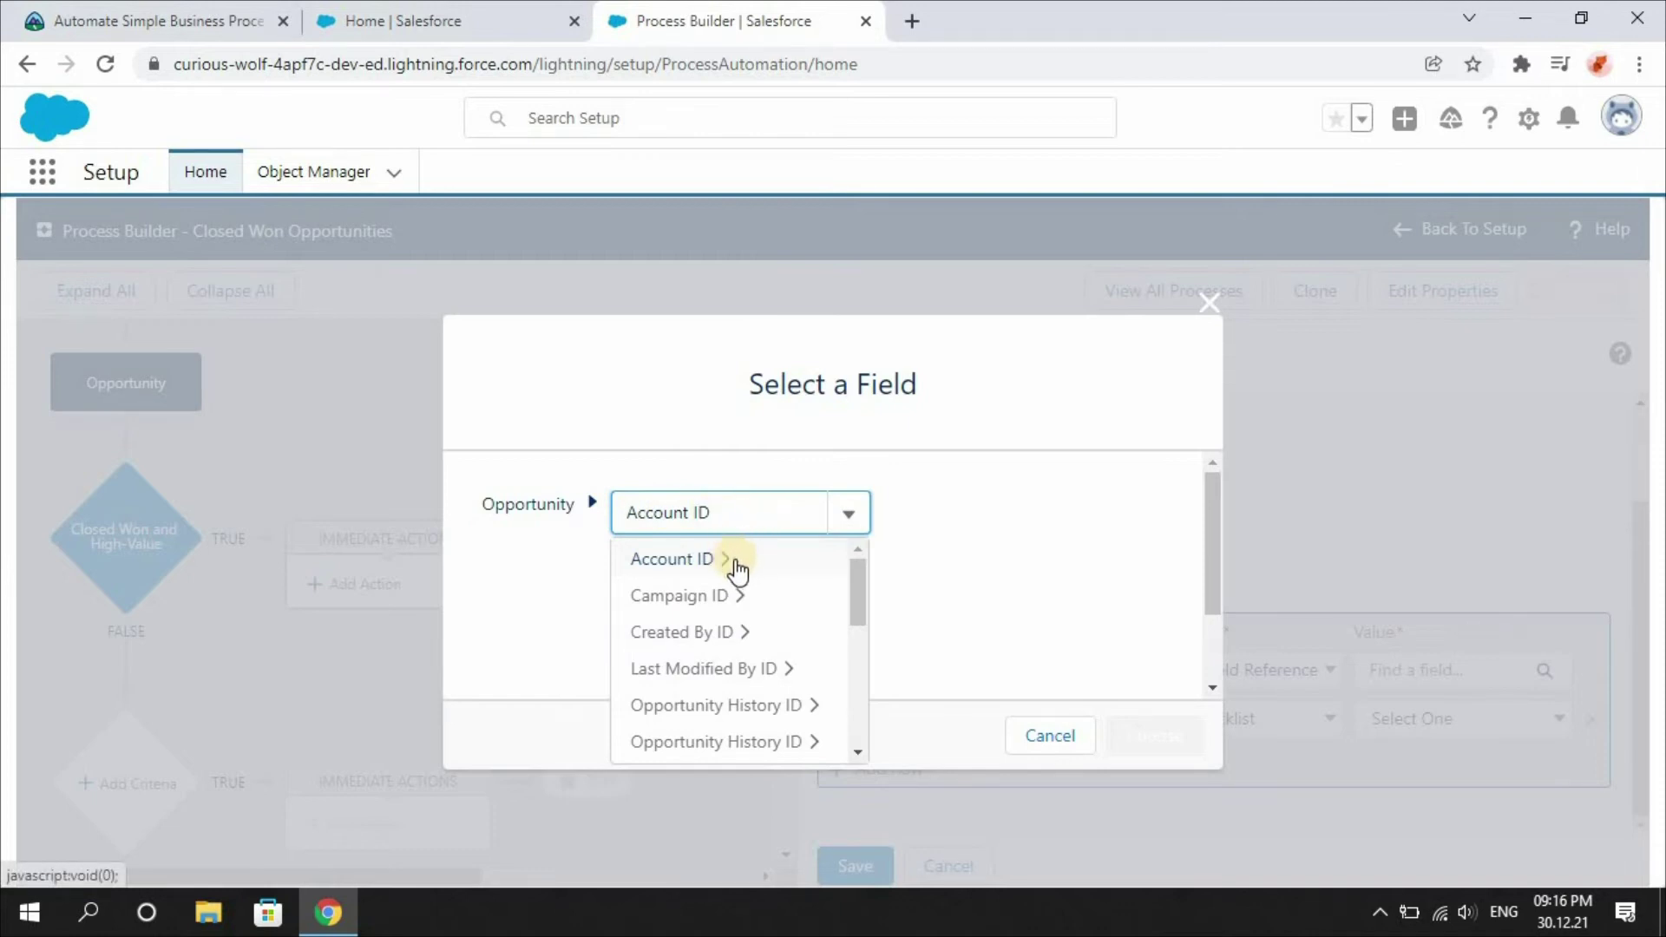
left_click_drag(859, 580, 853, 633)
left_click(690, 653)
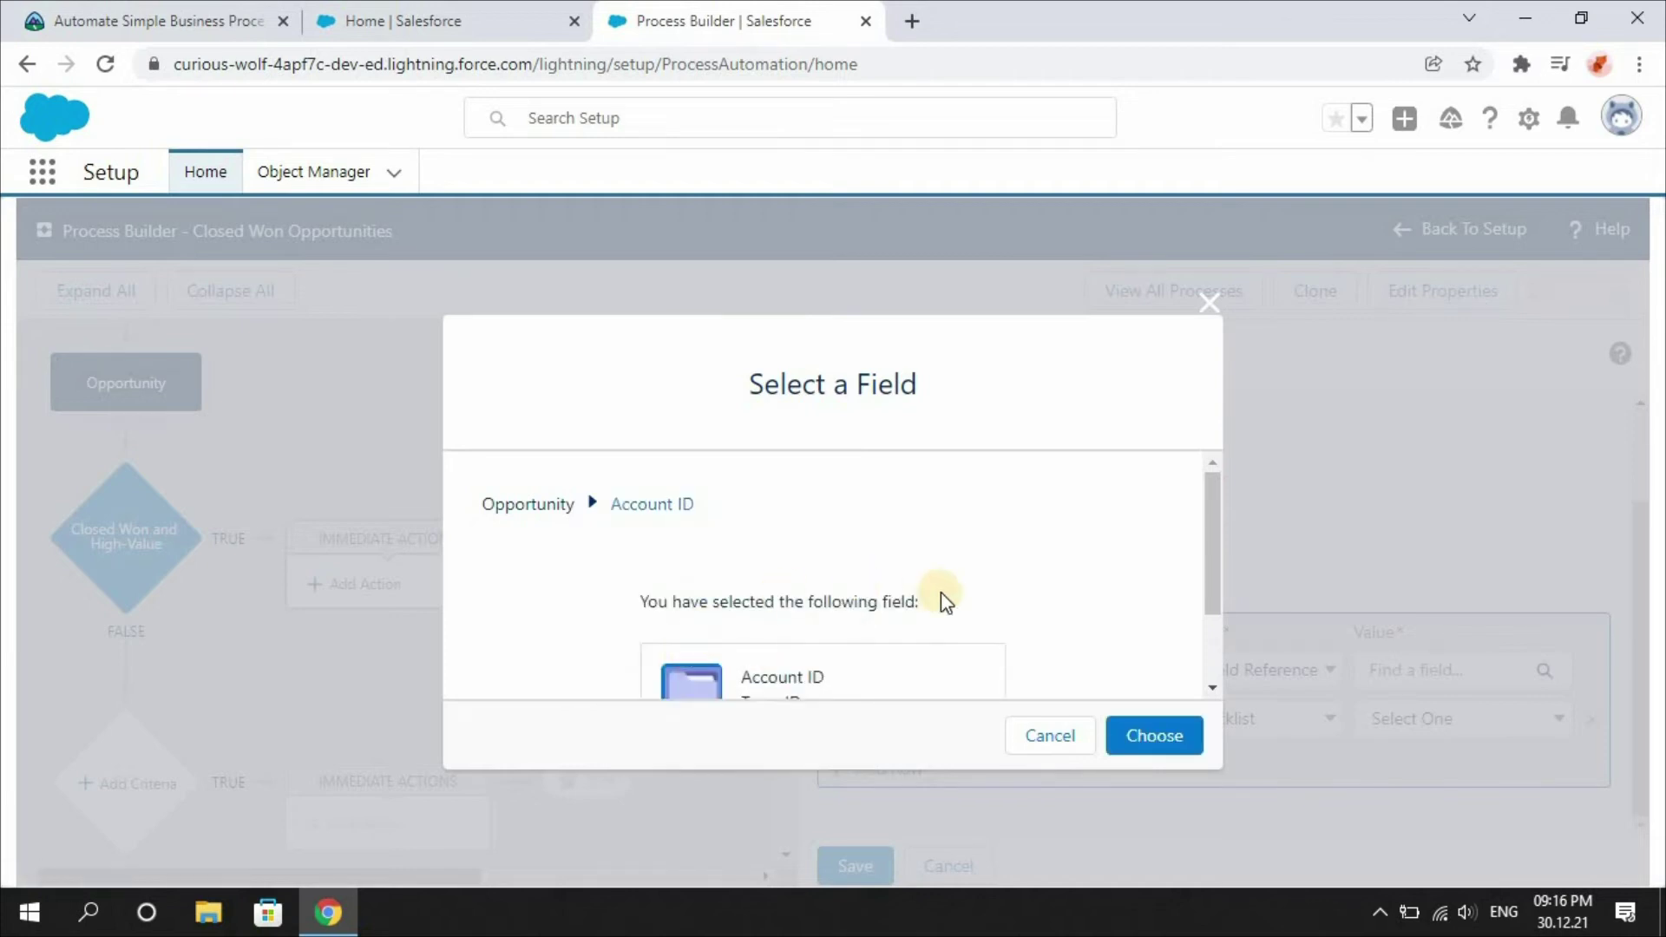
left_click(1174, 736)
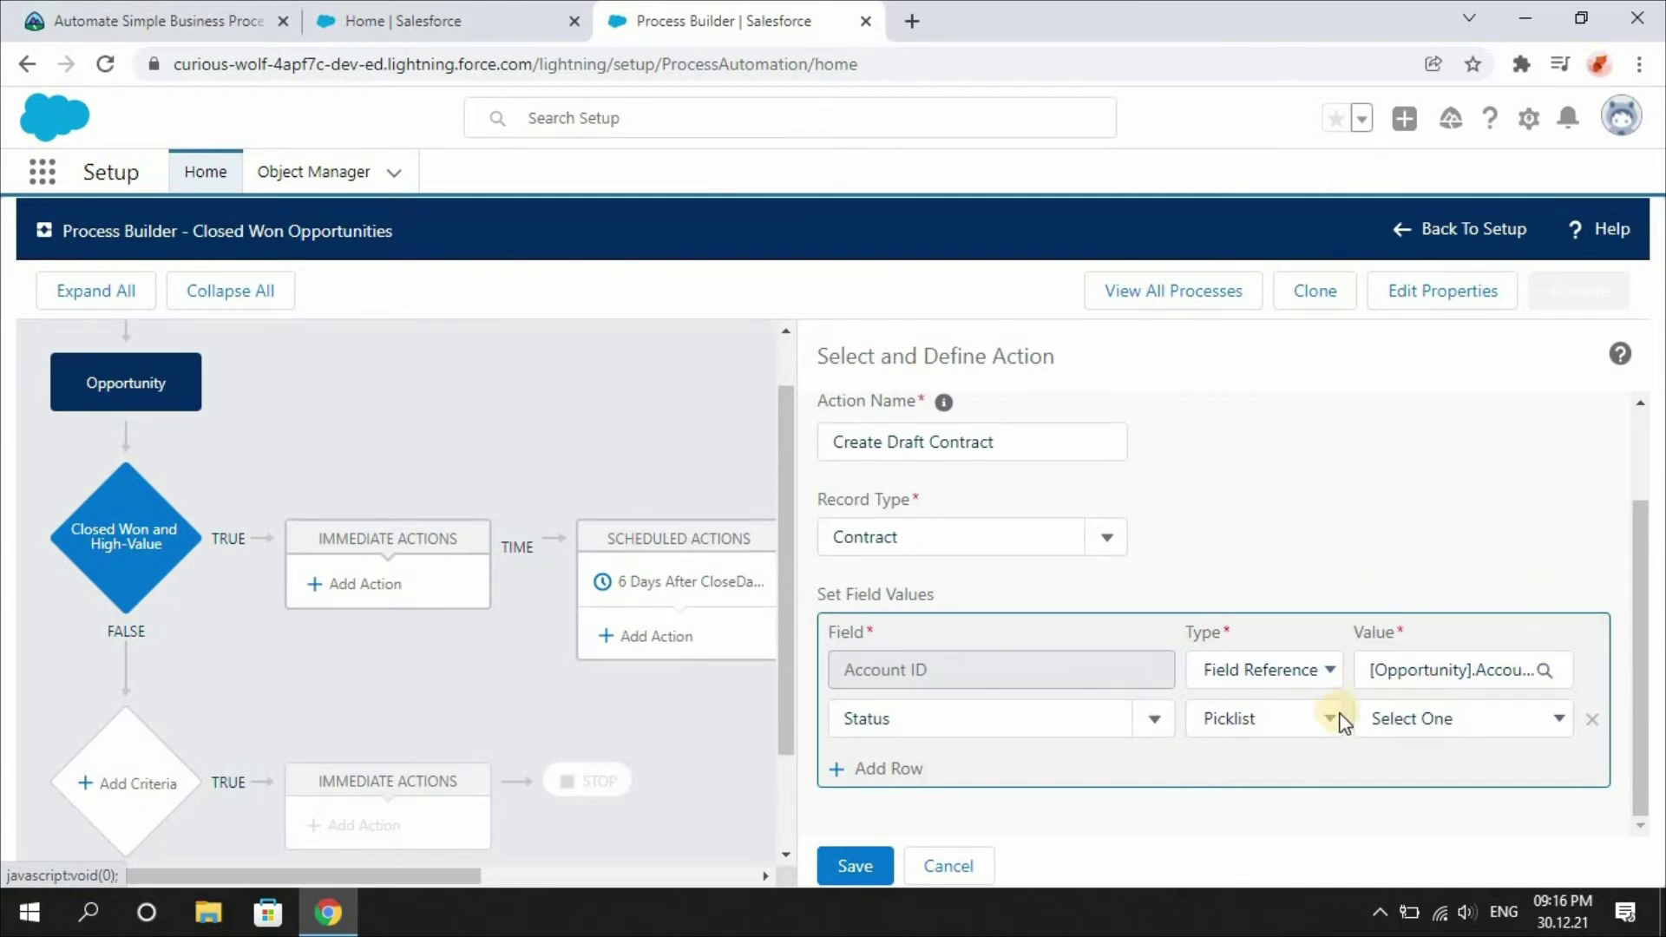
Step: Set the contract's Status value to Draft and save the Create Draft Contract action
left_click(1433, 724)
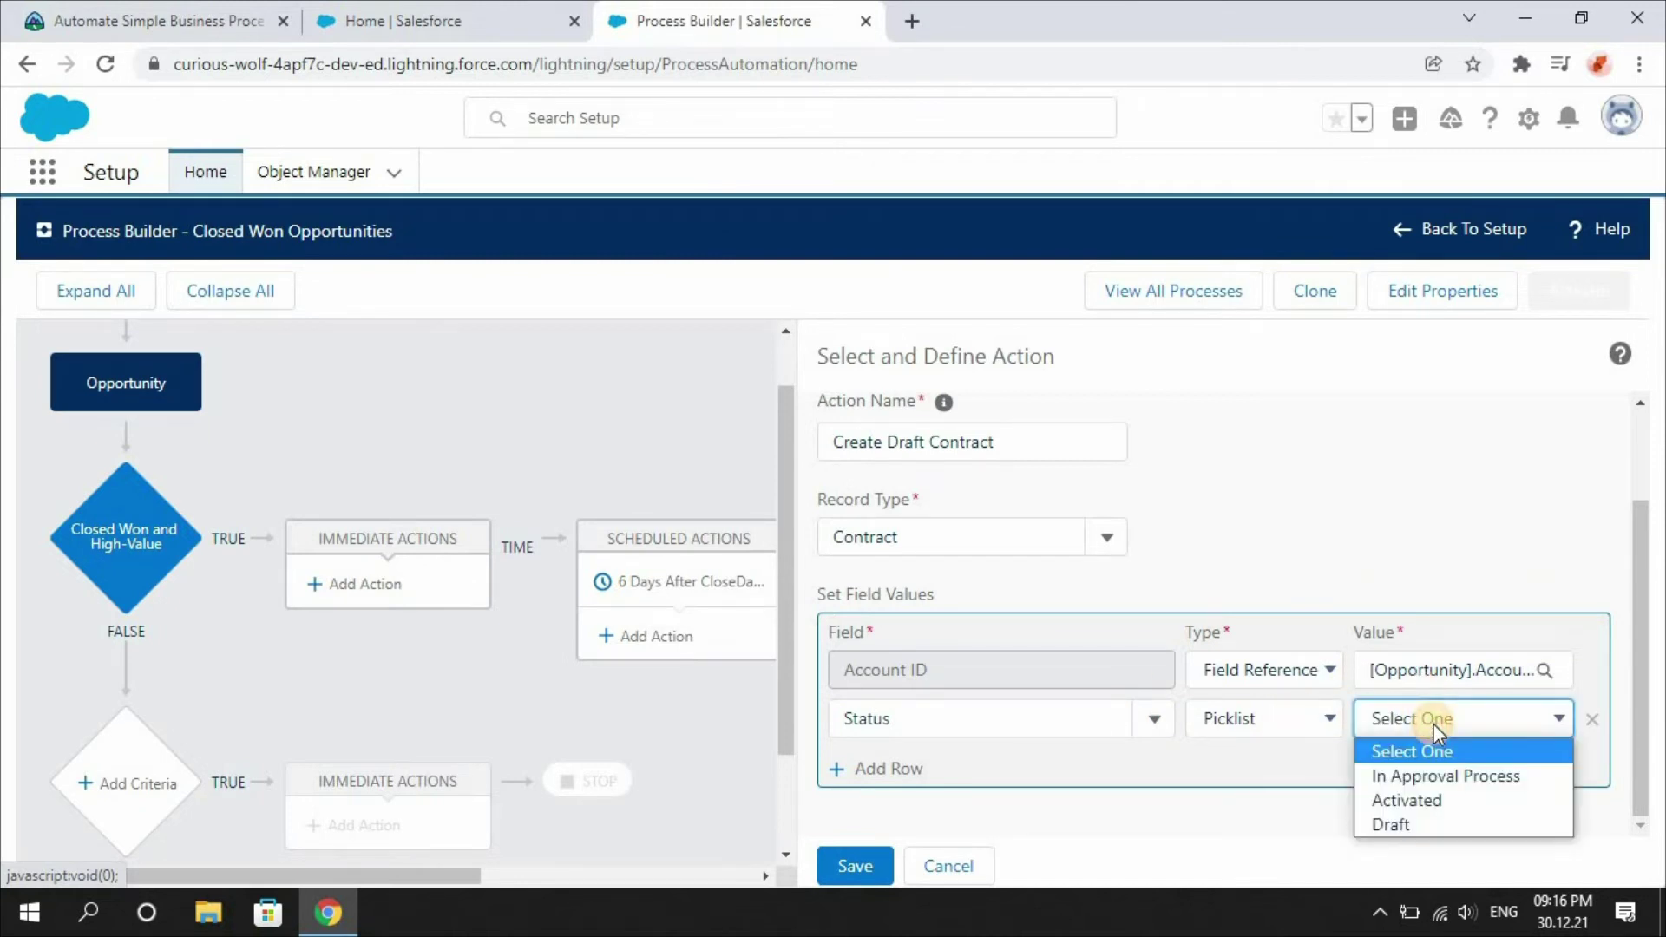
left_click(1425, 824)
left_click(855, 864)
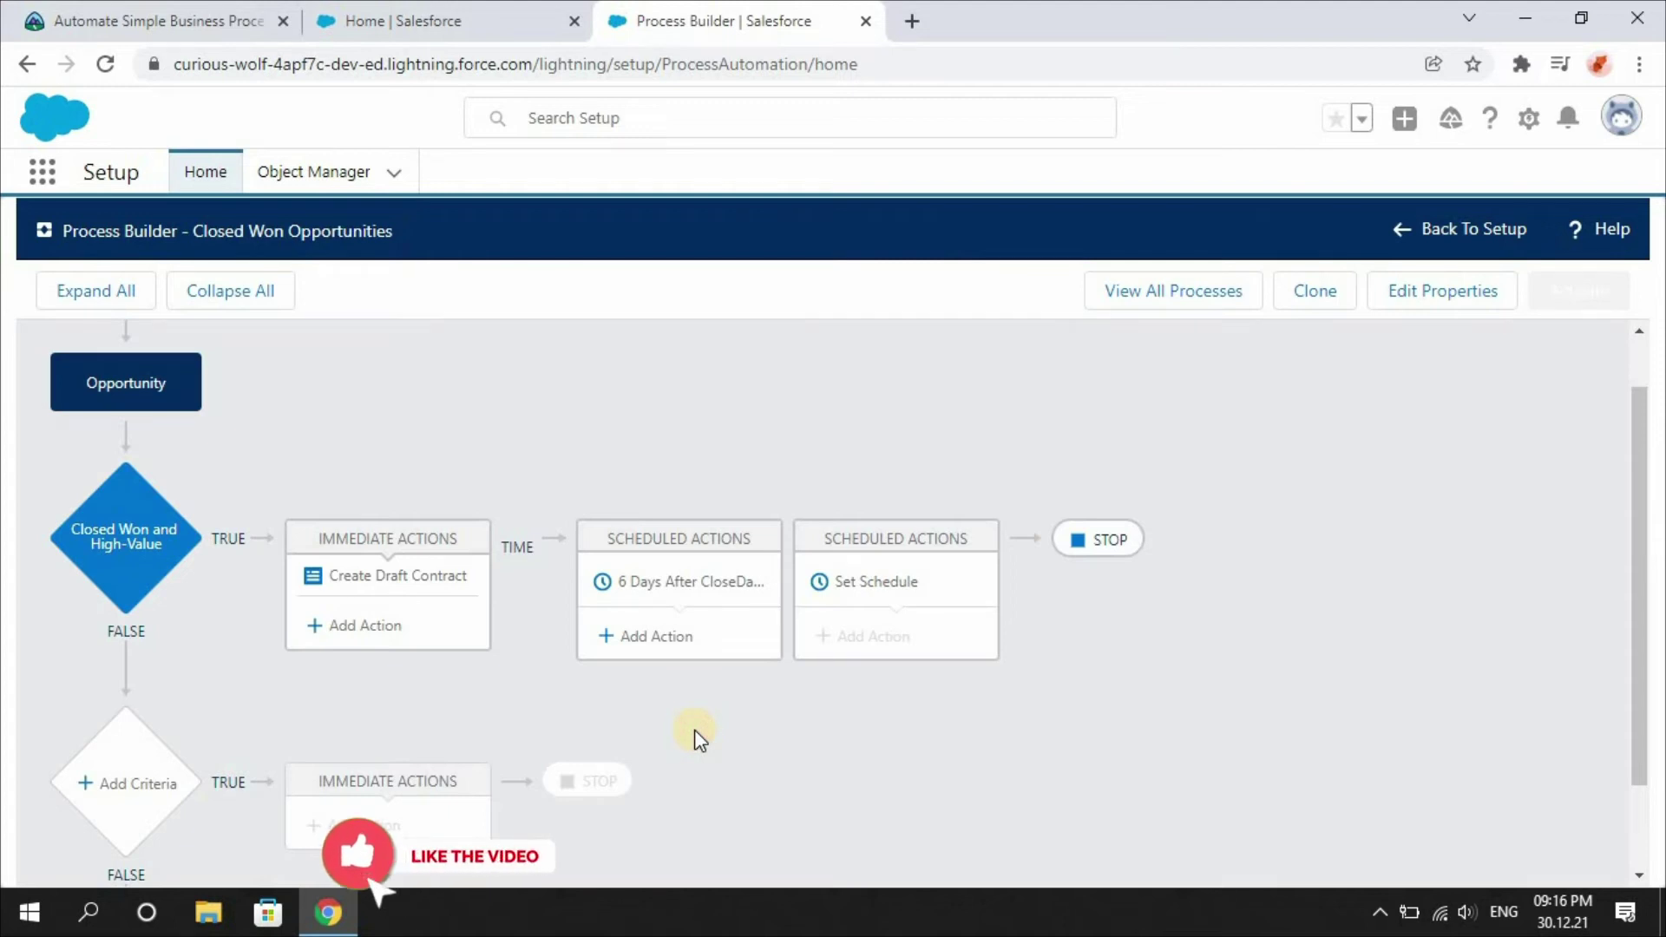
Step: Add a Create a Record action under the 6 Days After Close Date schedule and name it "Follow-up Task"
left_click(672, 644)
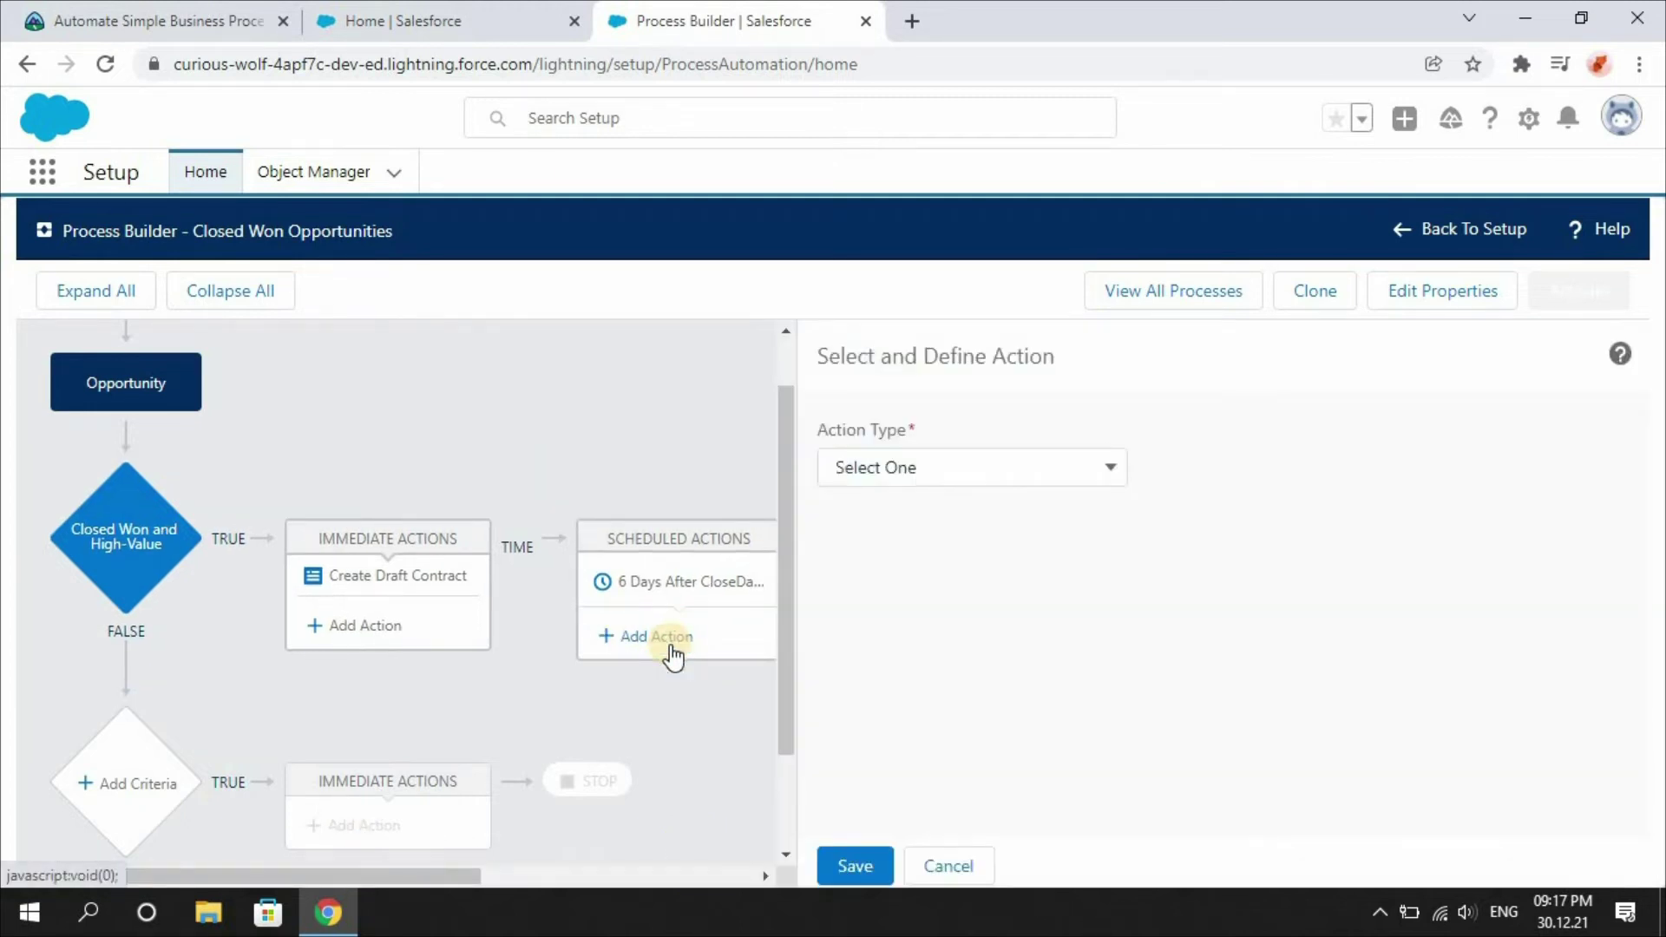
left_click(924, 462)
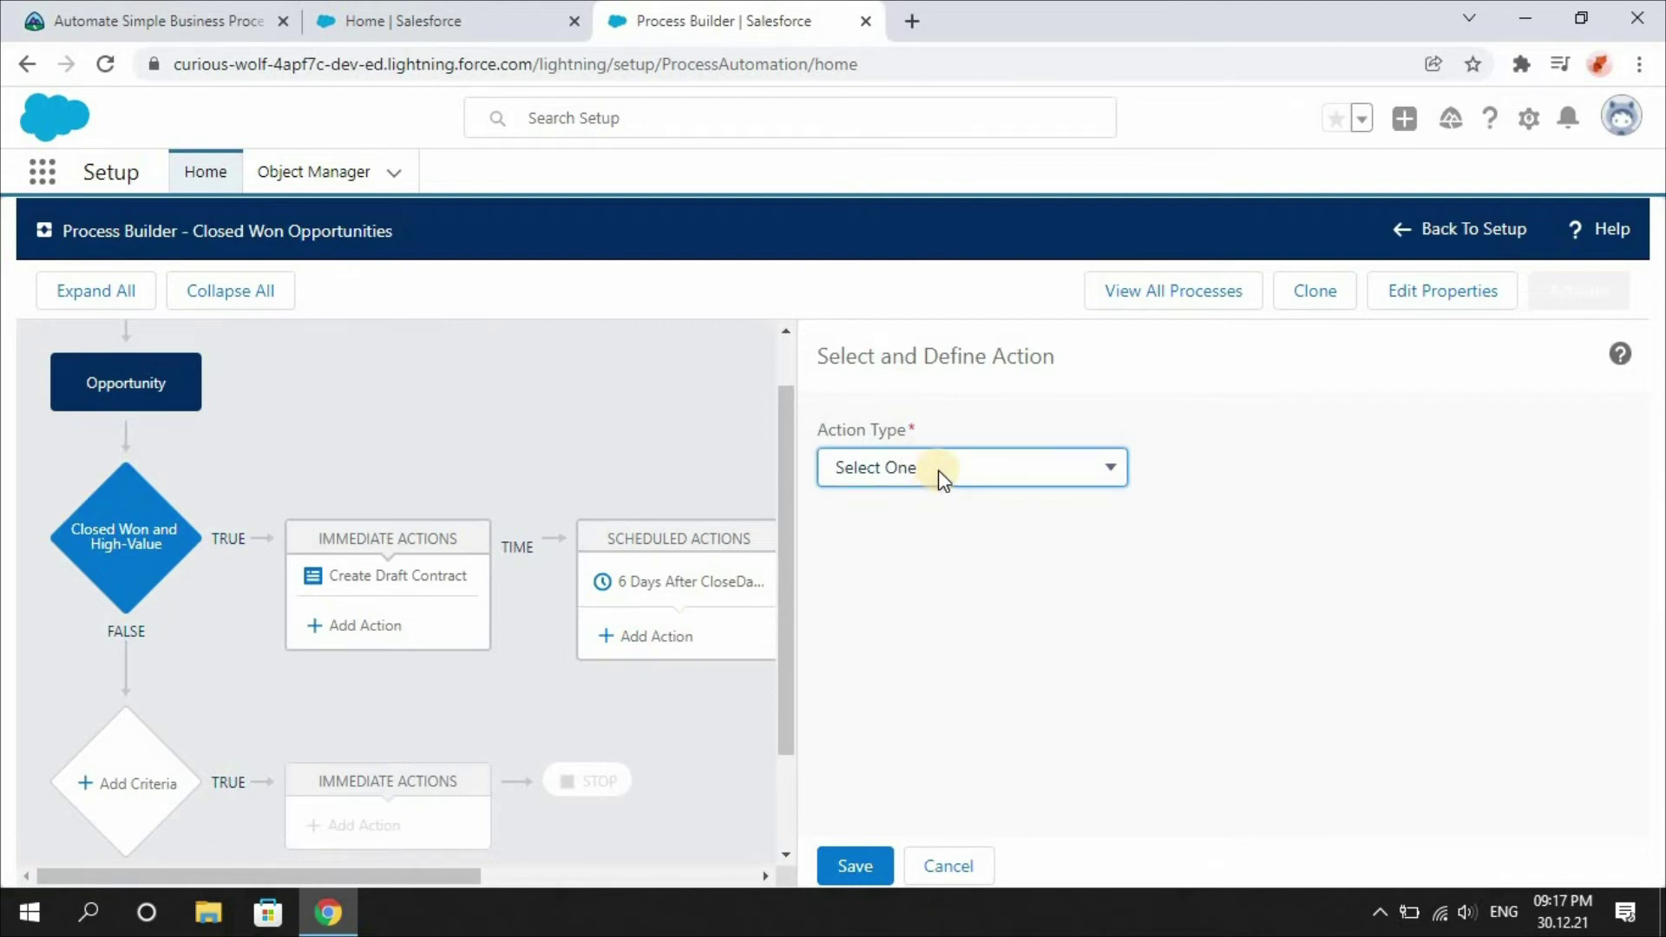
left_click(939, 473)
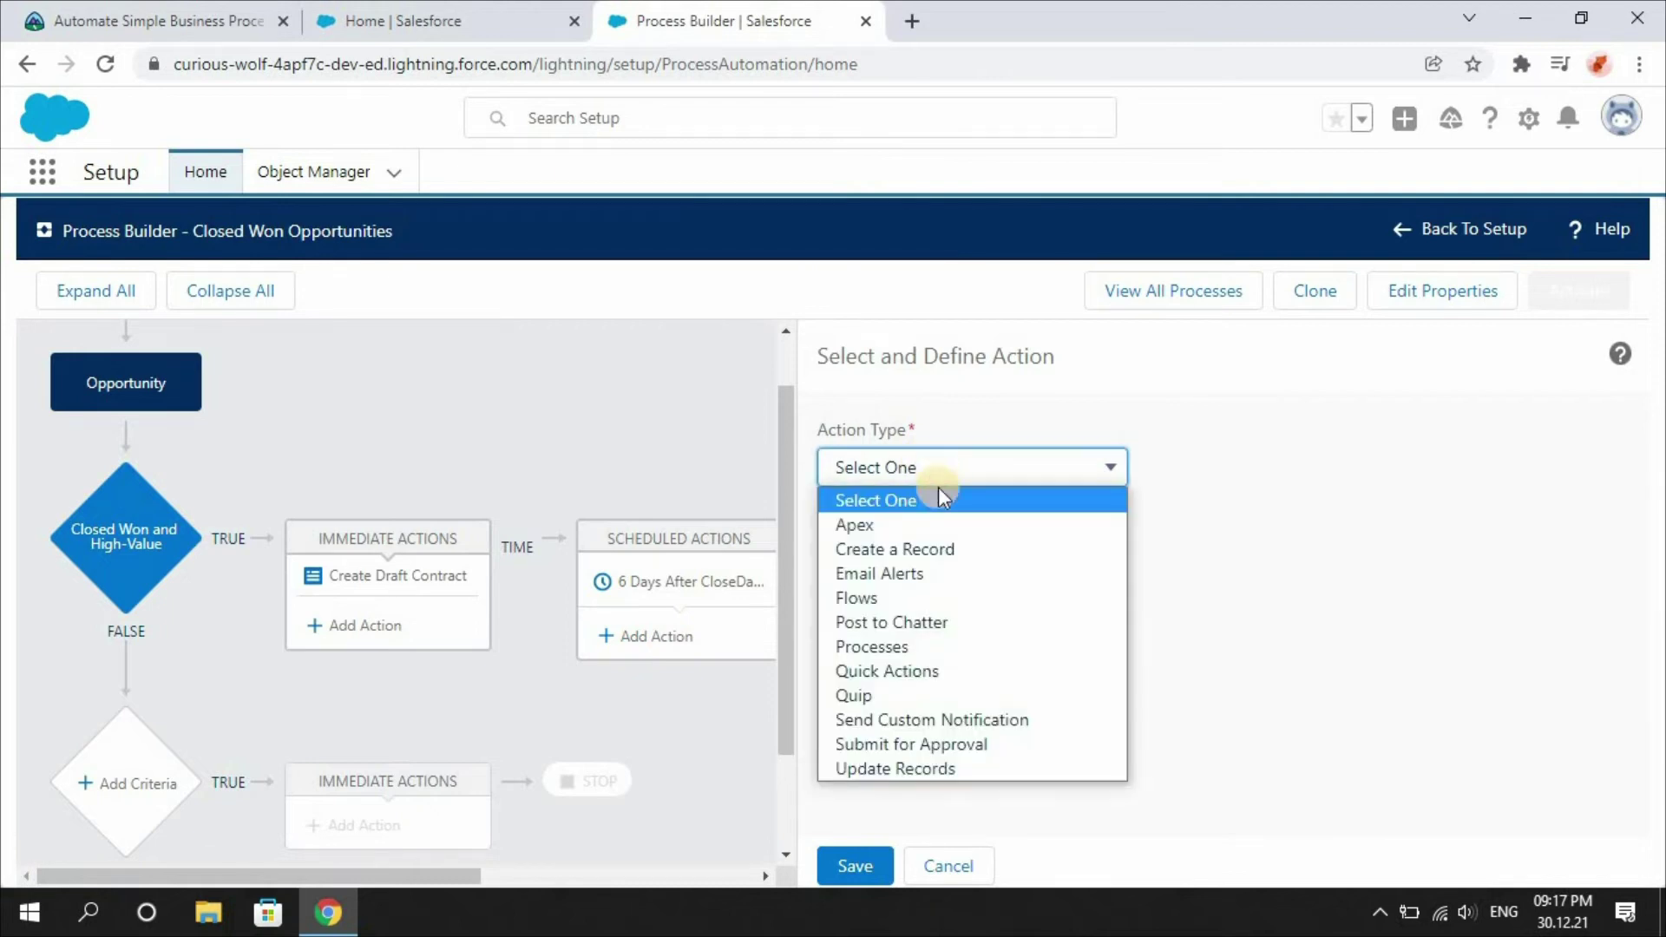
left_click(937, 549)
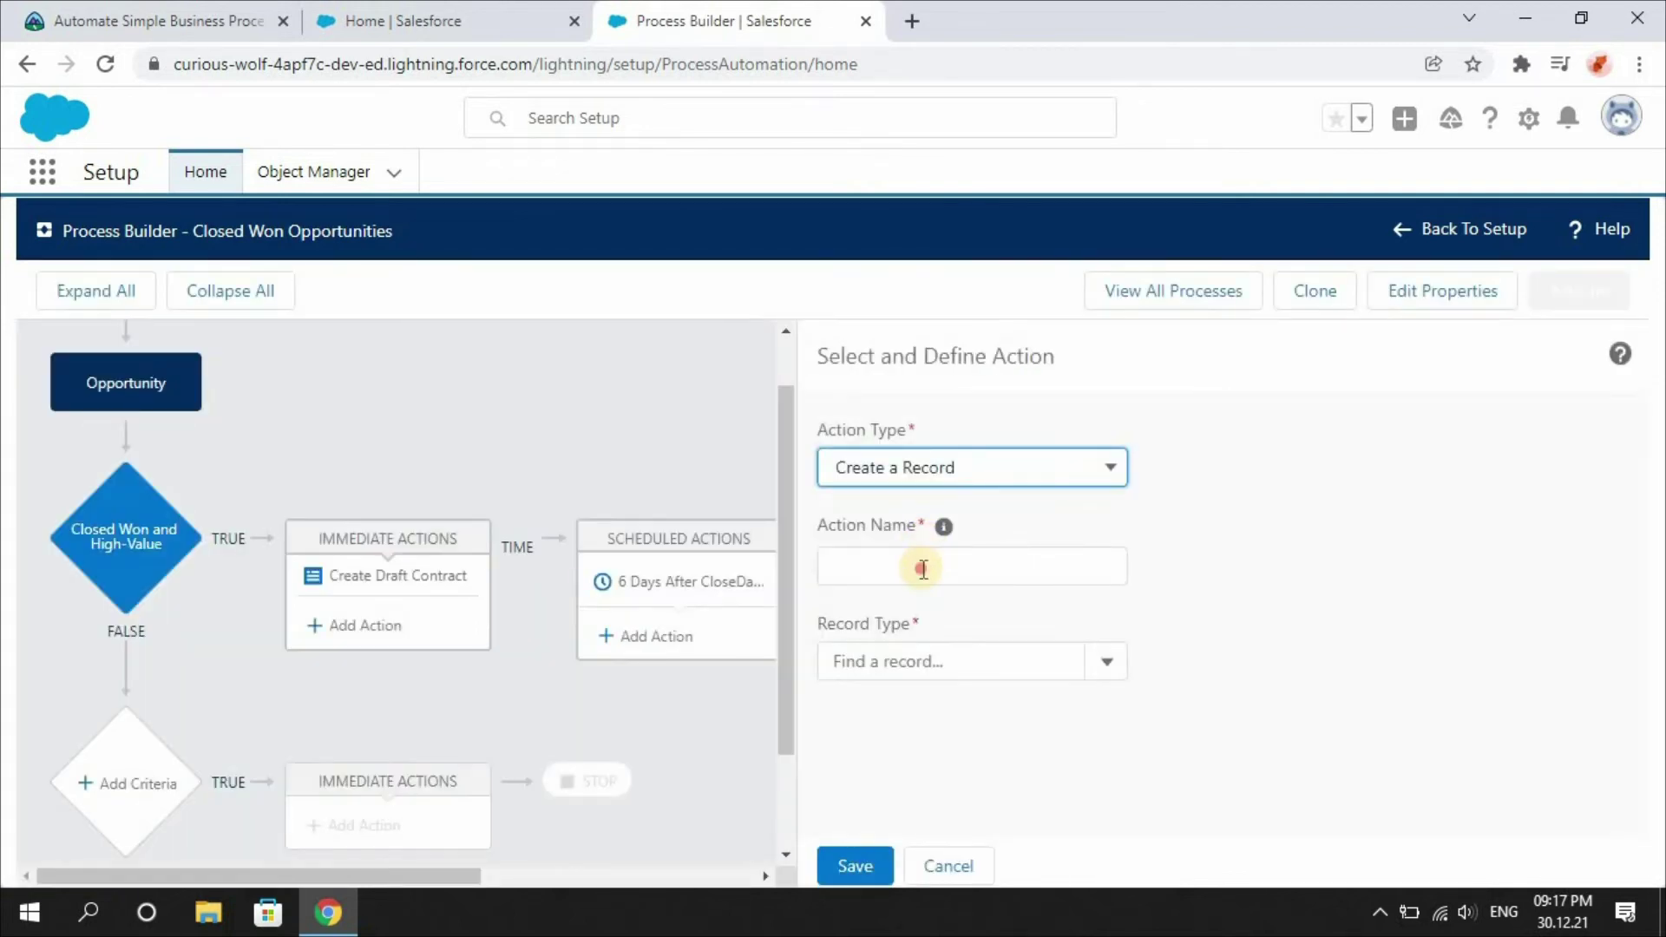
left_click(922, 569)
type("Follow-up Task")
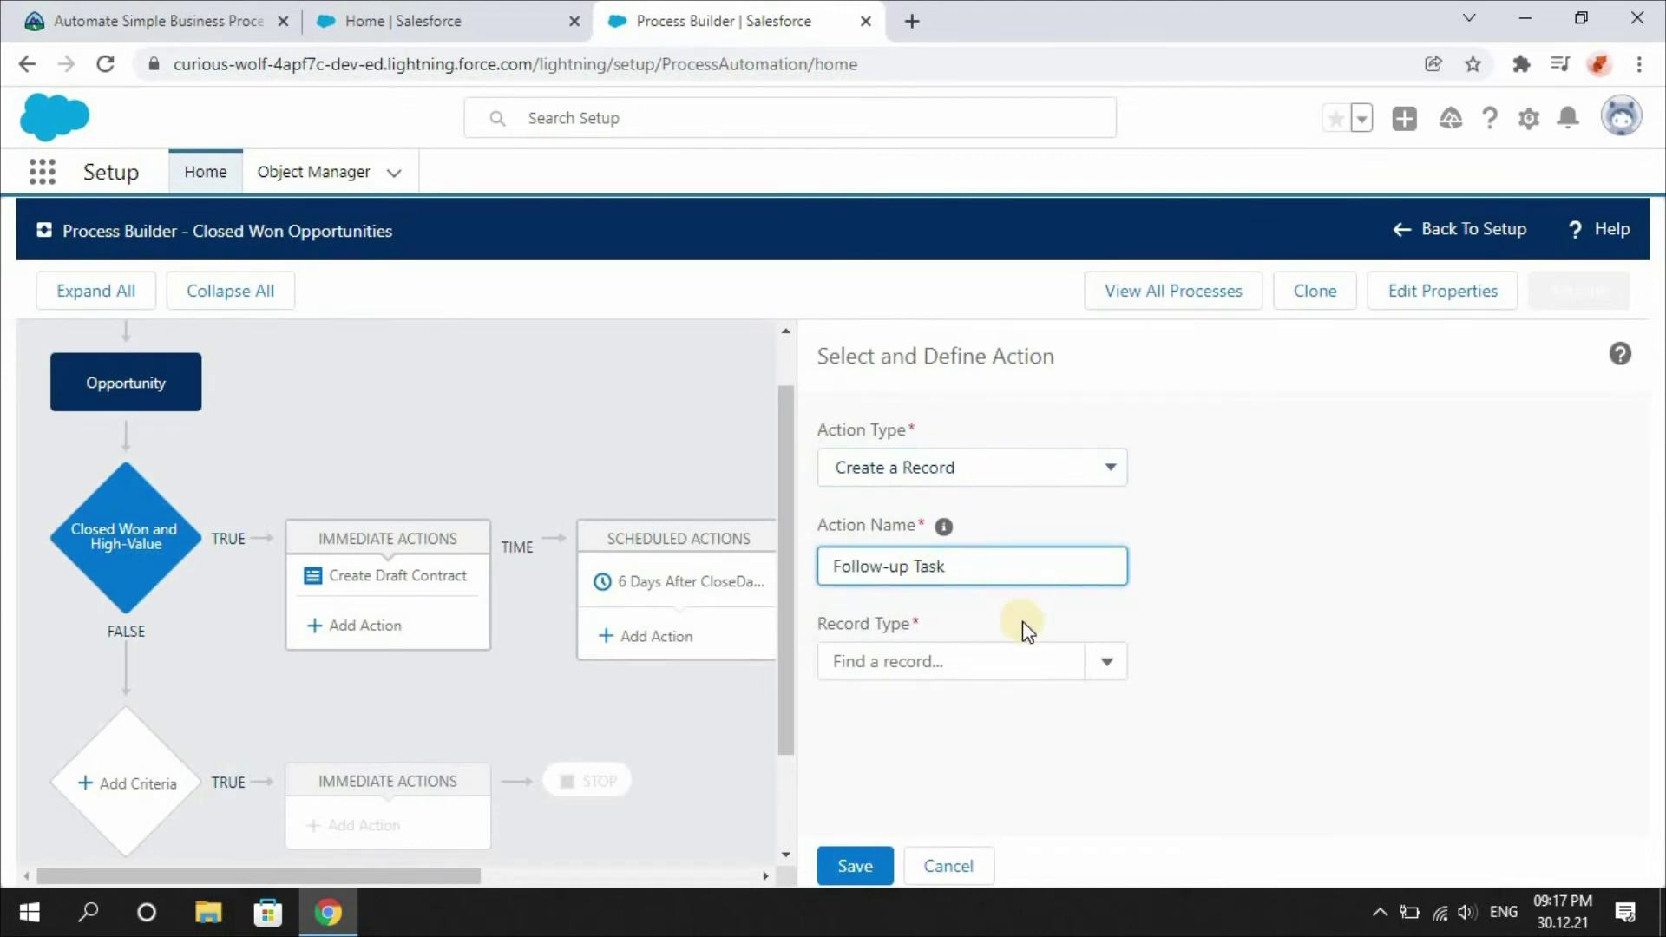
Step: Choose Task as the record type that the Follow-up Task action creates
left_click(1103, 665)
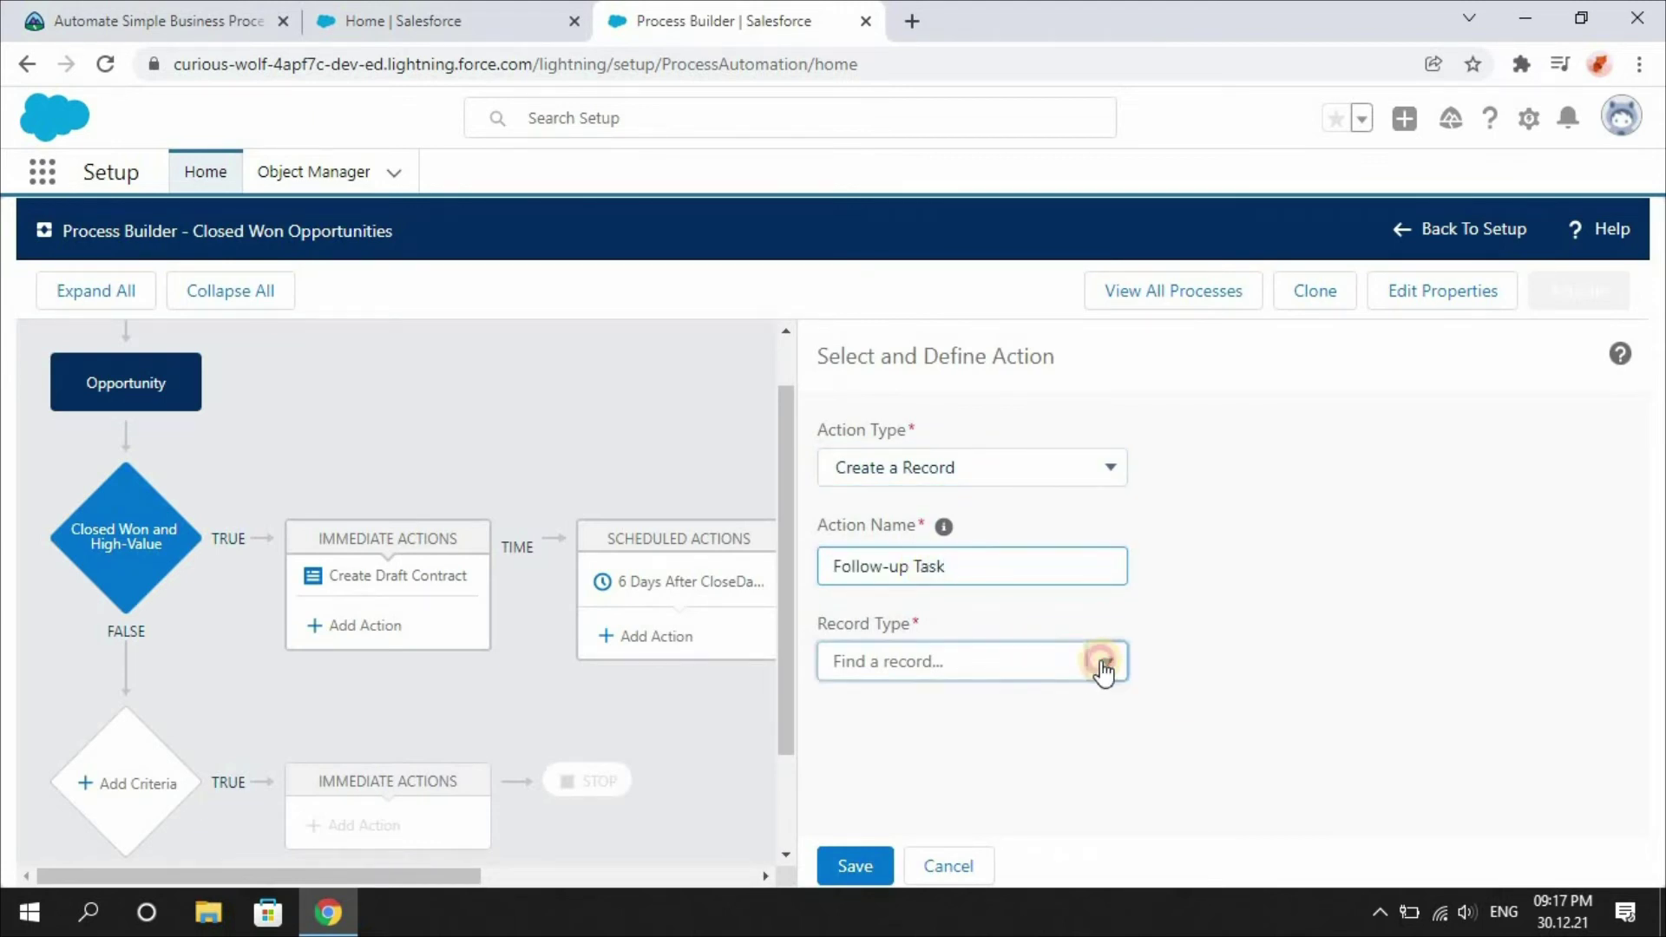
left_click(1024, 662)
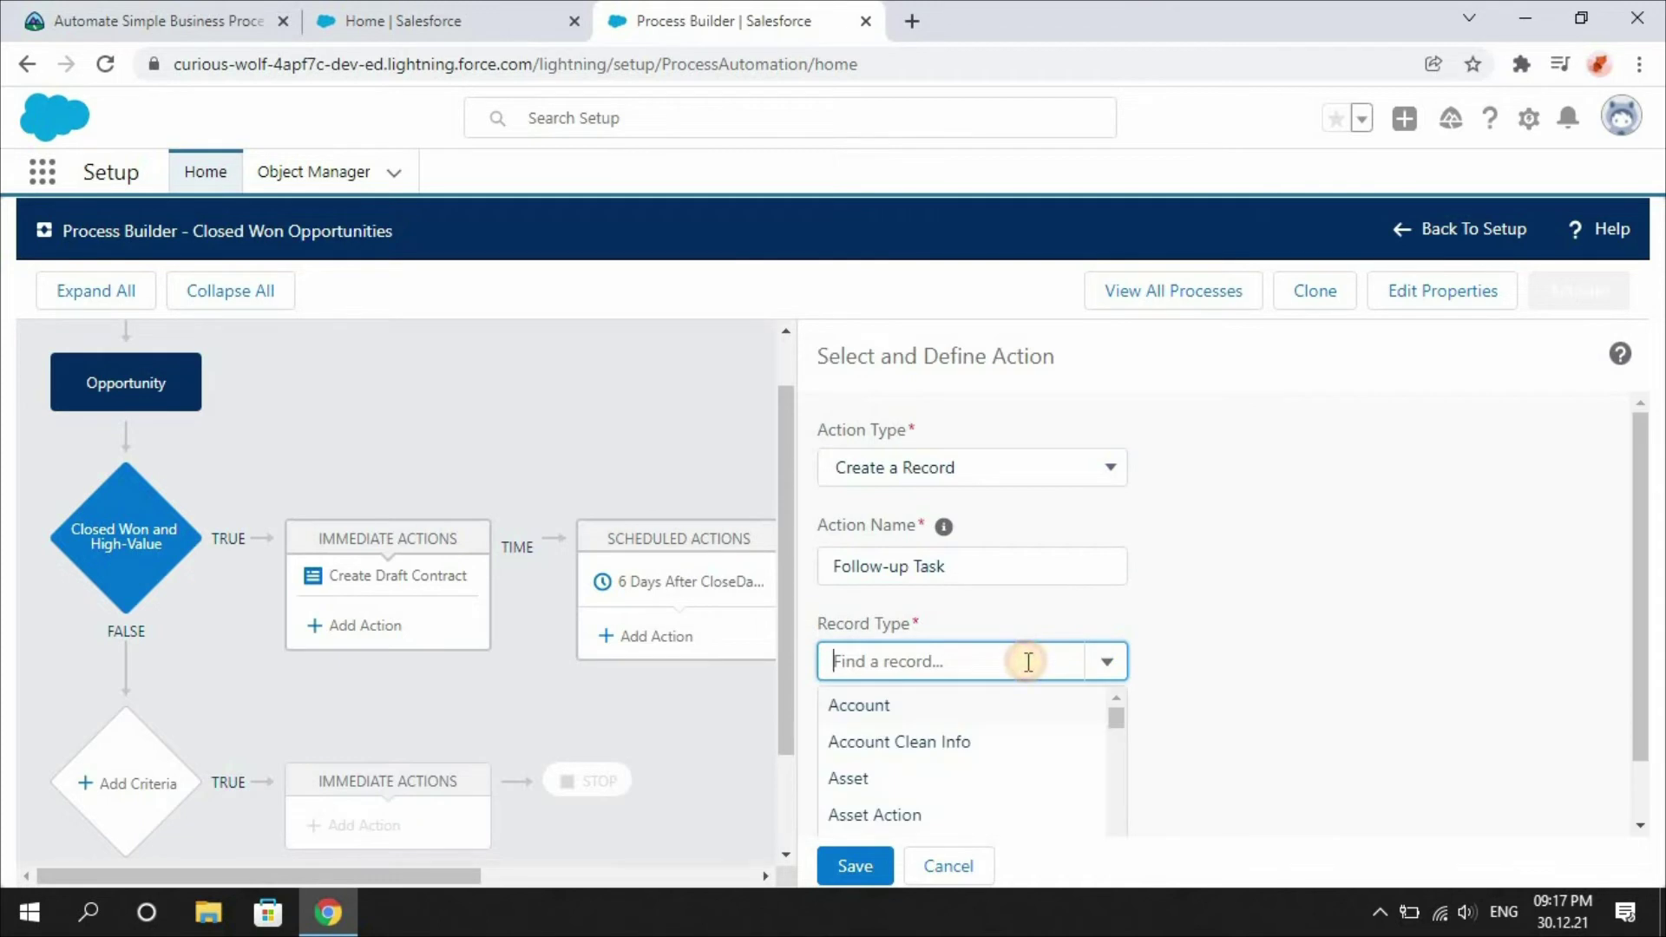
type("task")
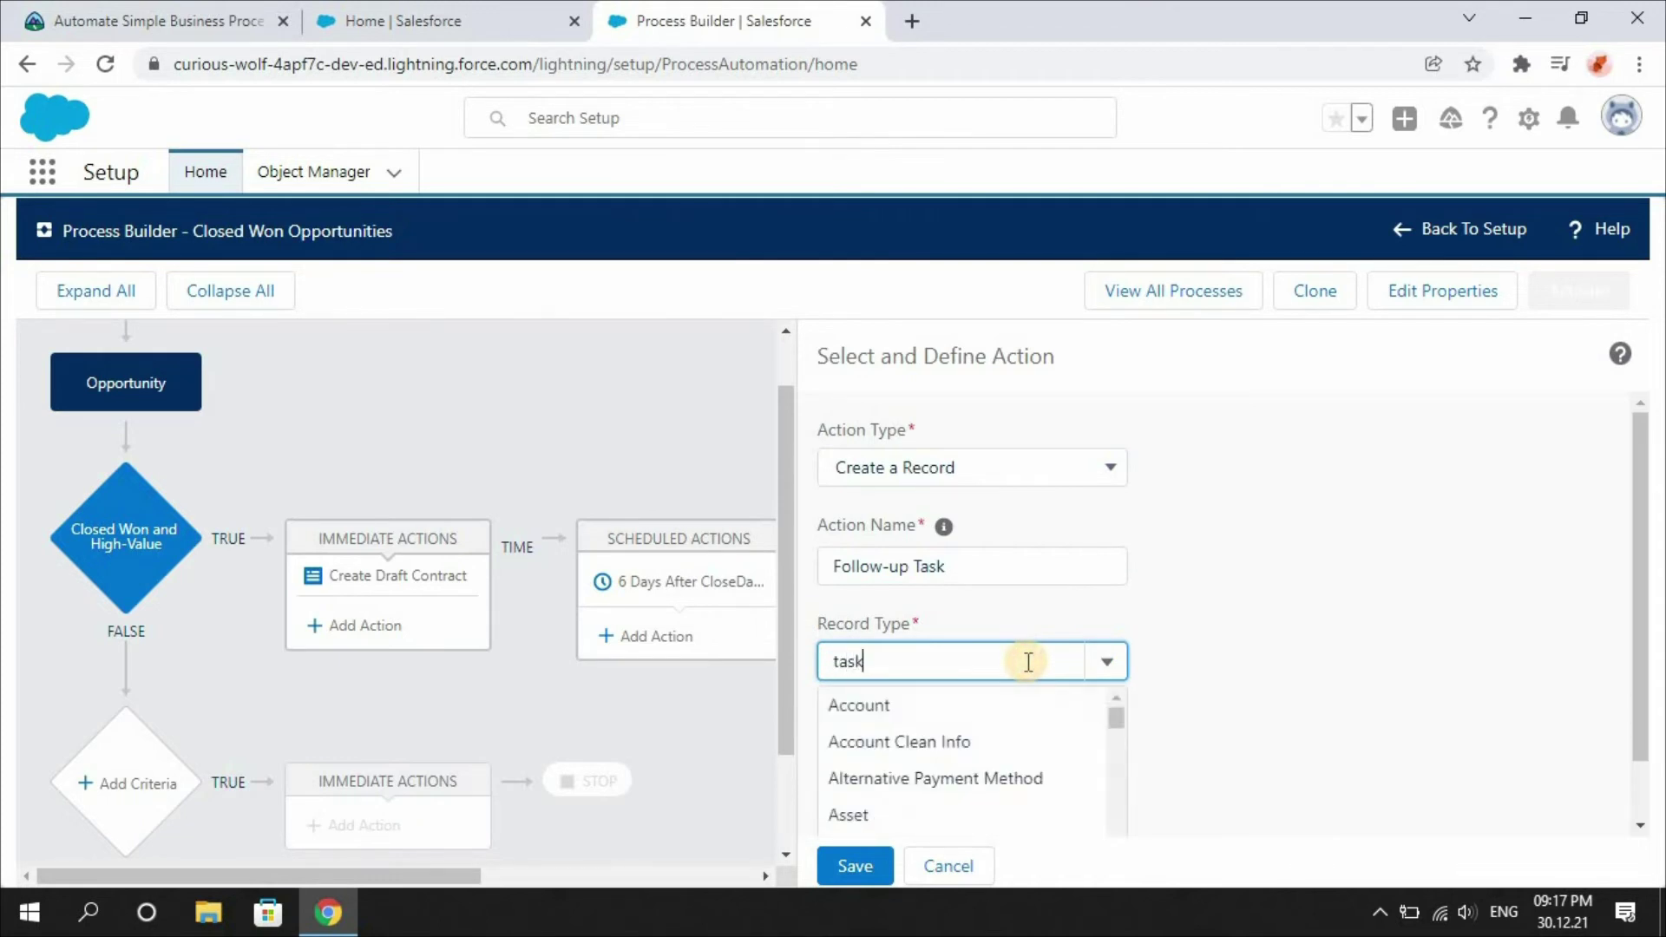
left_click(998, 707)
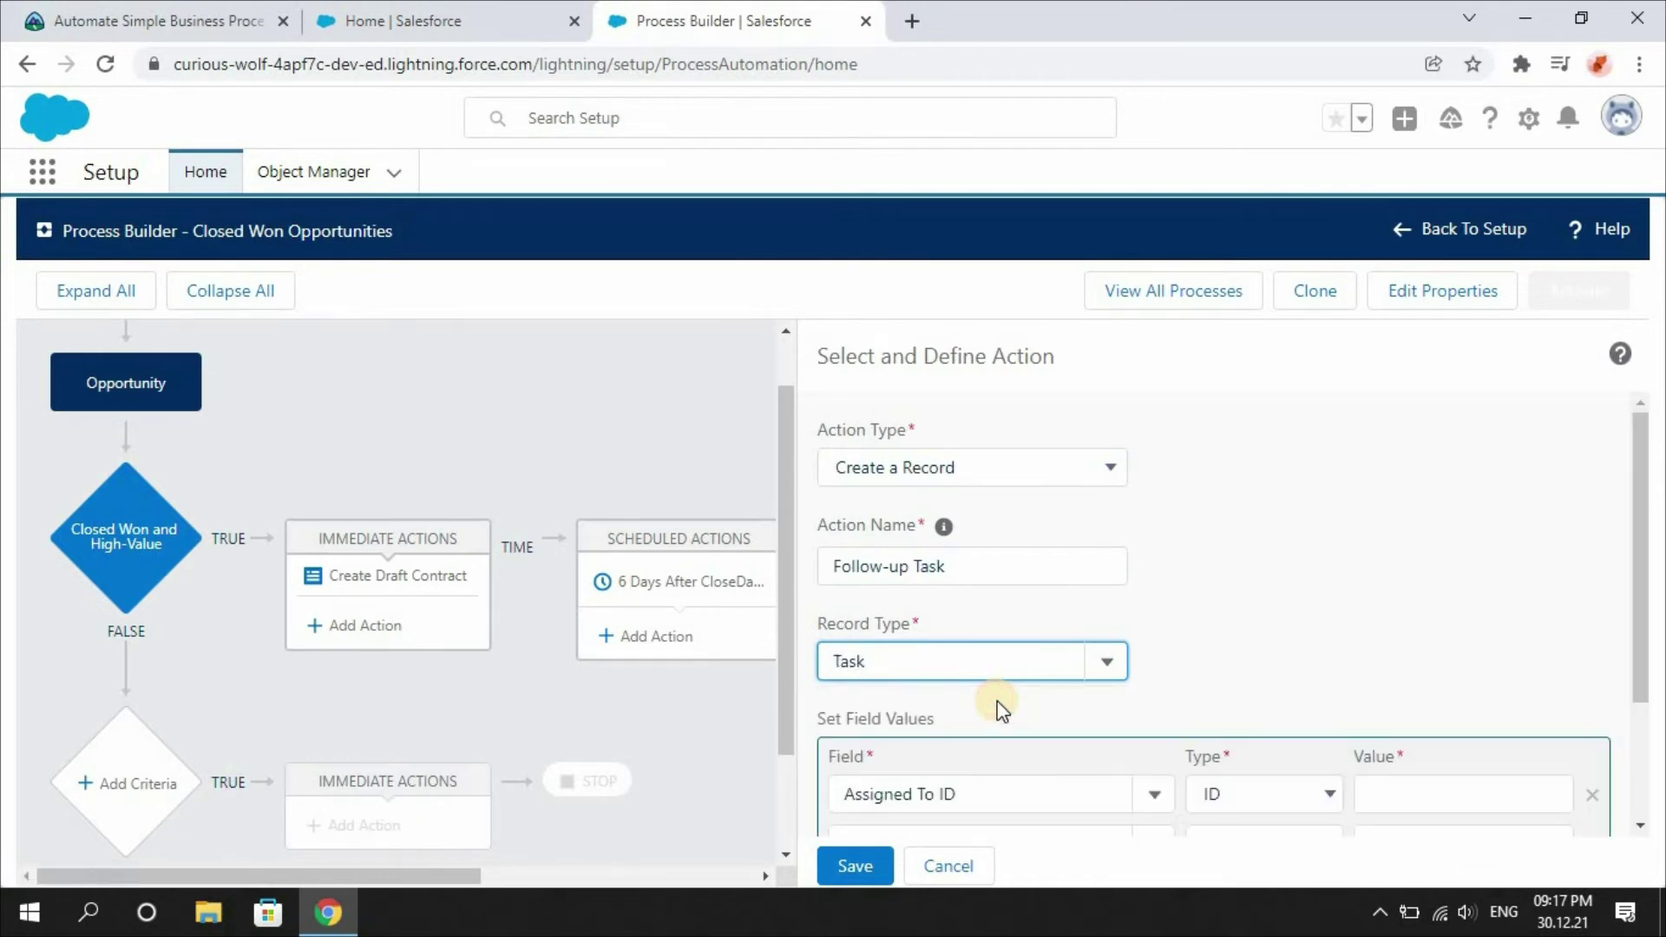
Step: Set the task's Assigned To ID to a Field Reference pointing to the Opportunity's Account ID > Owner ID field
left_click_drag(1643, 568, 1644, 717)
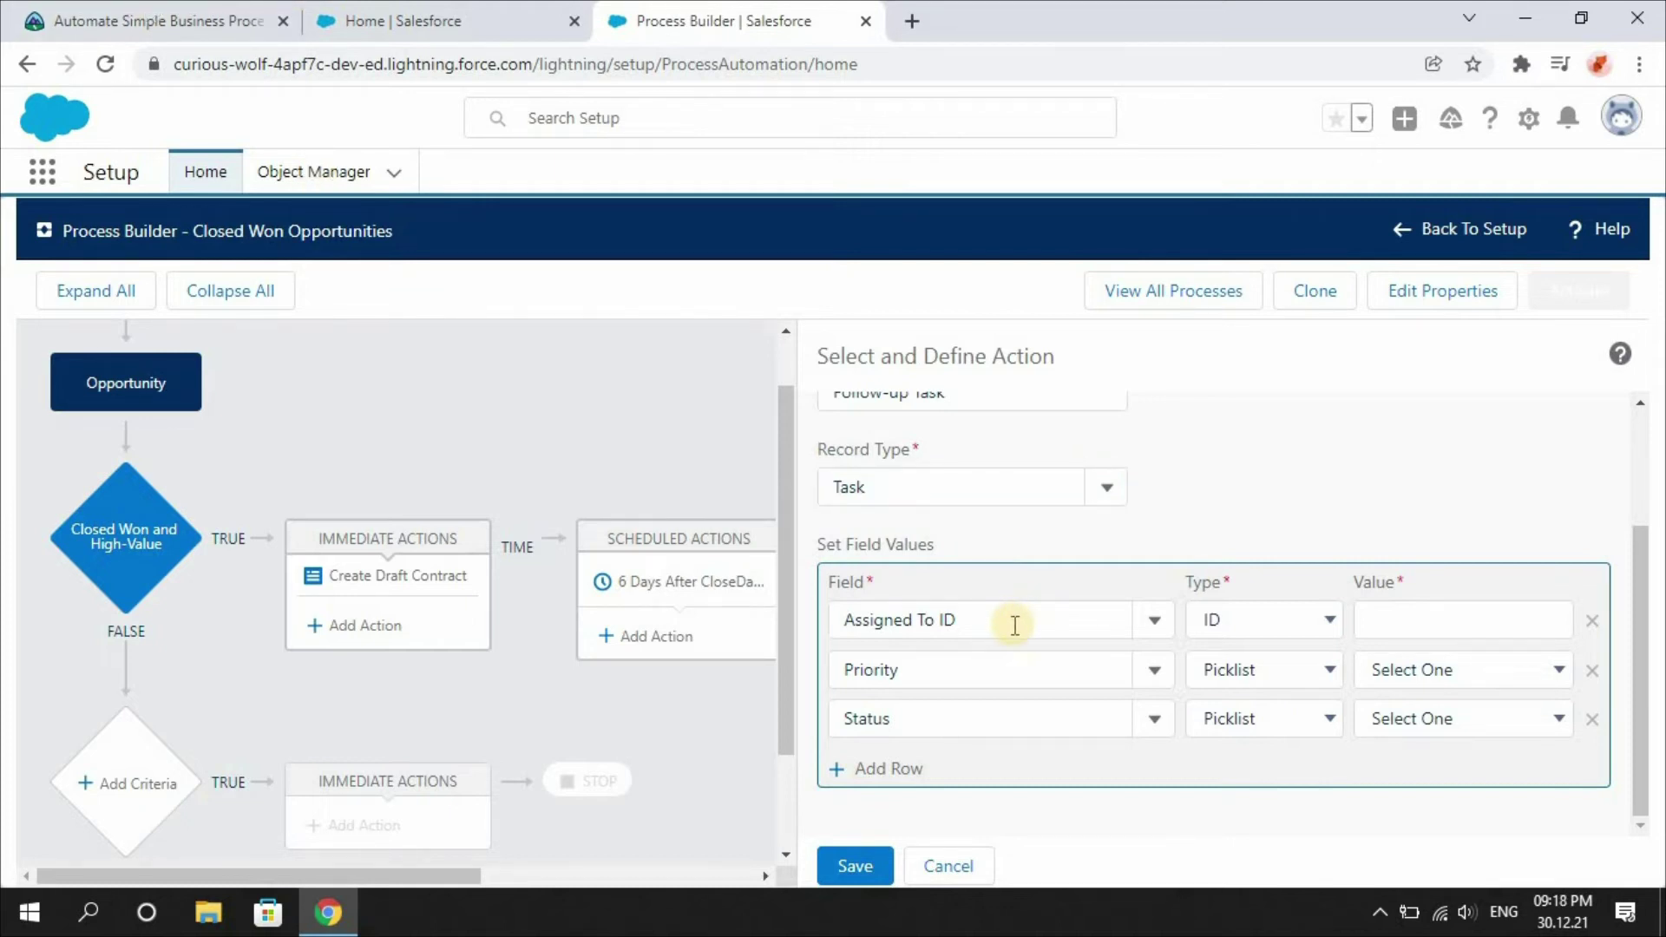
left_click(1231, 619)
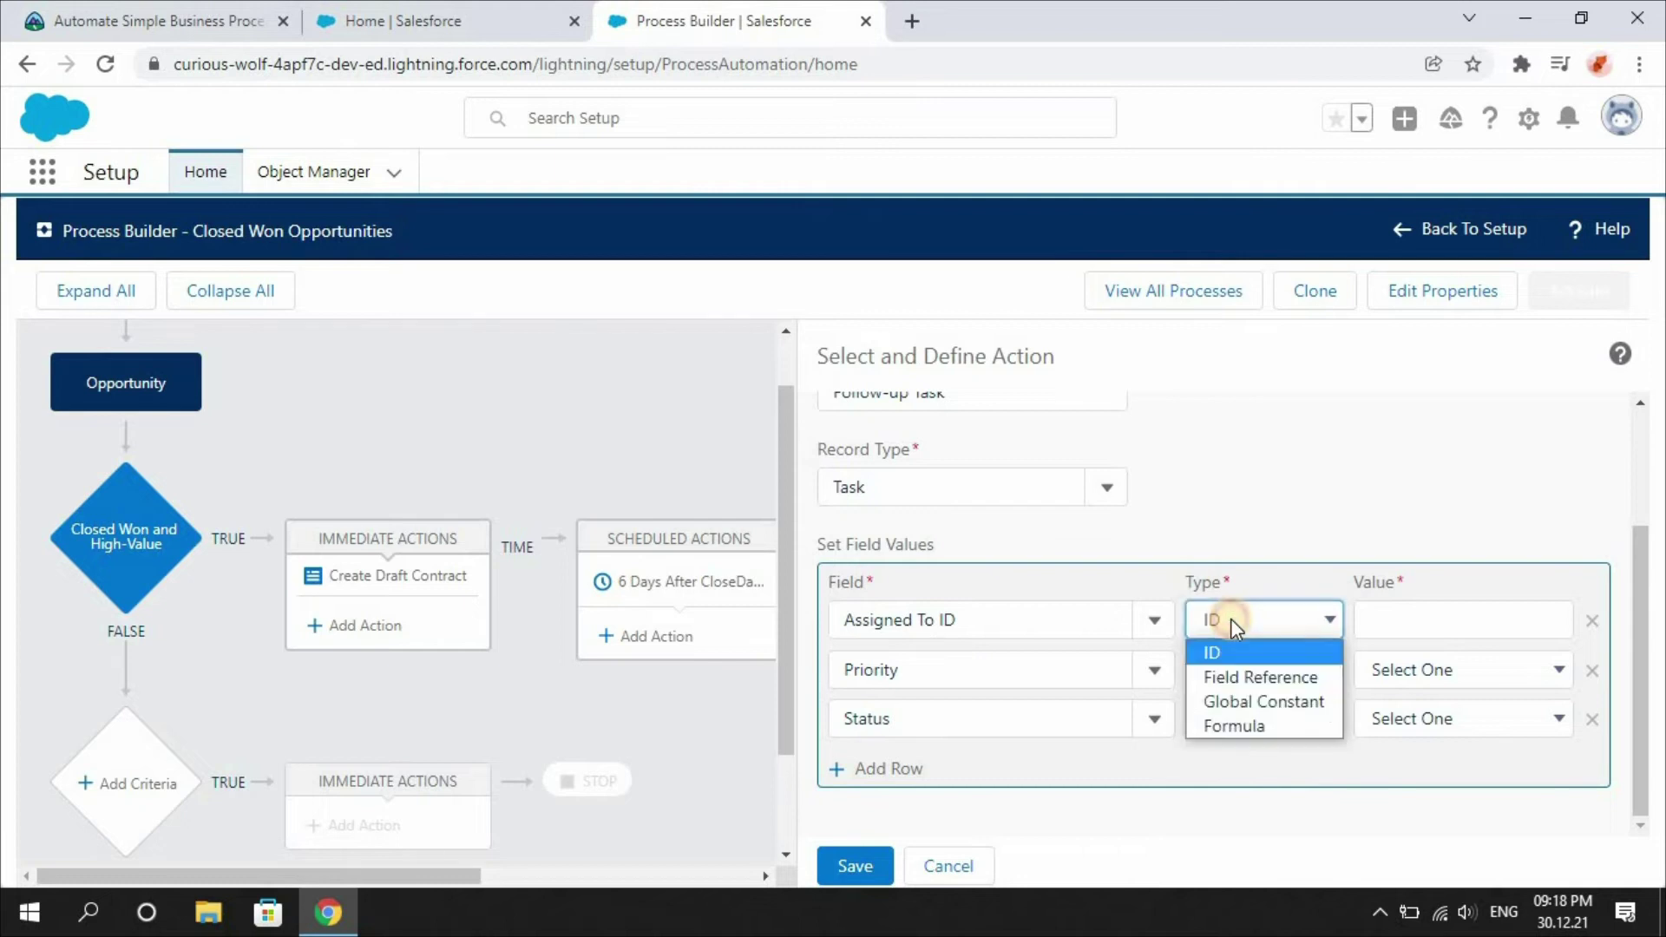
left_click(1240, 679)
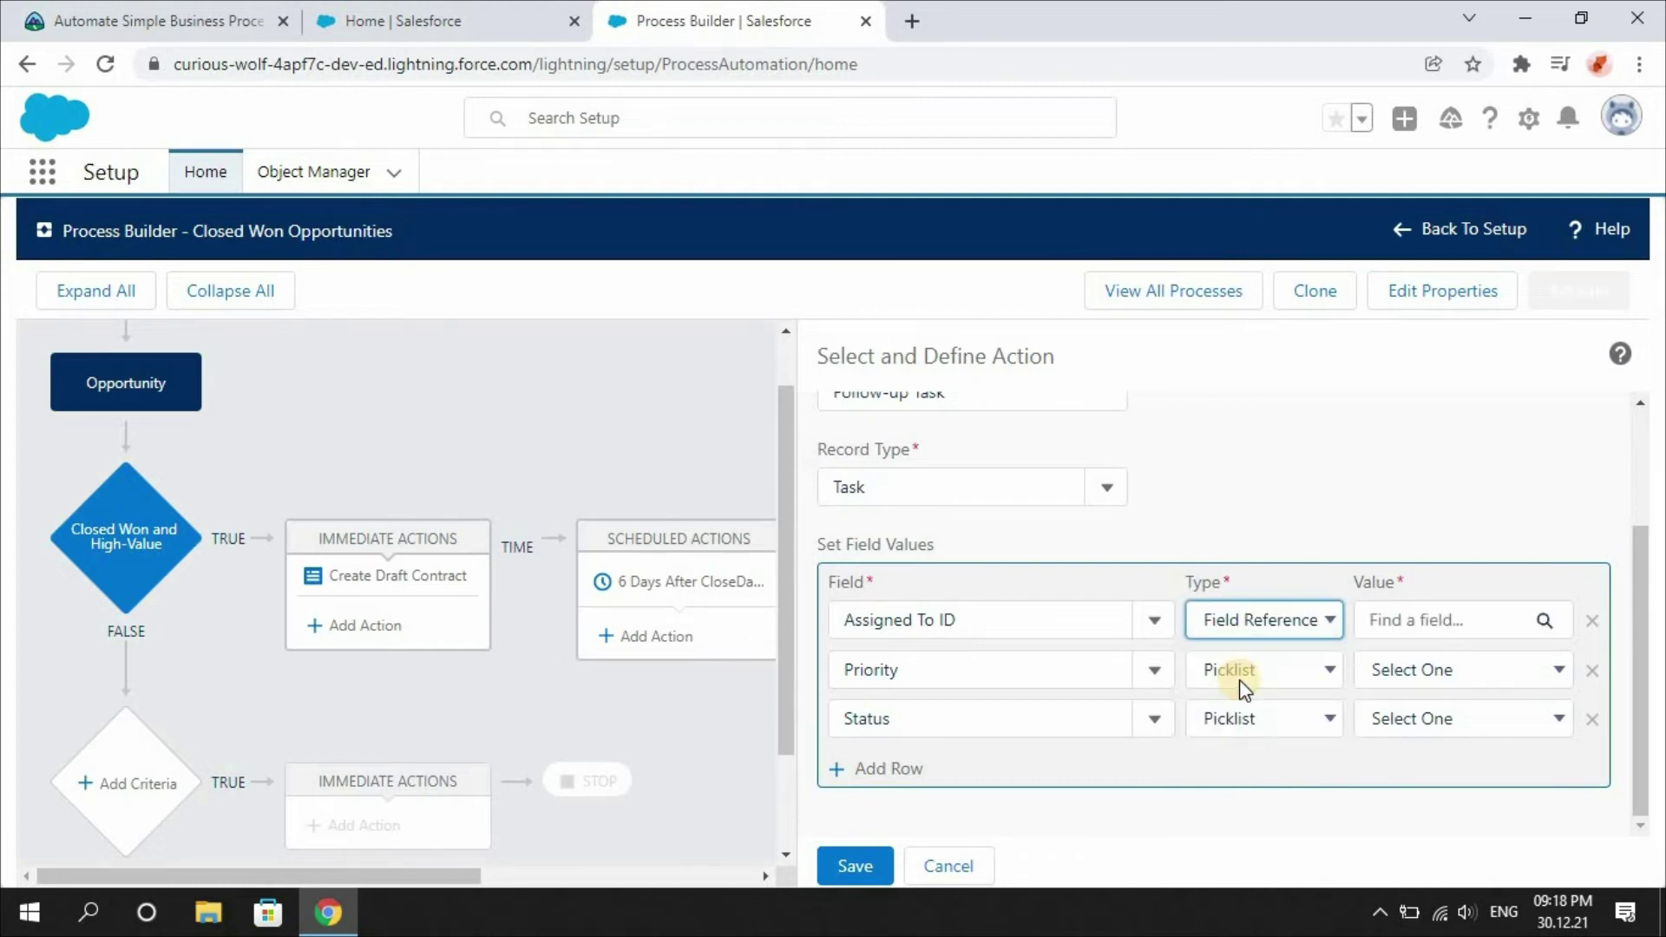
left_click(1424, 621)
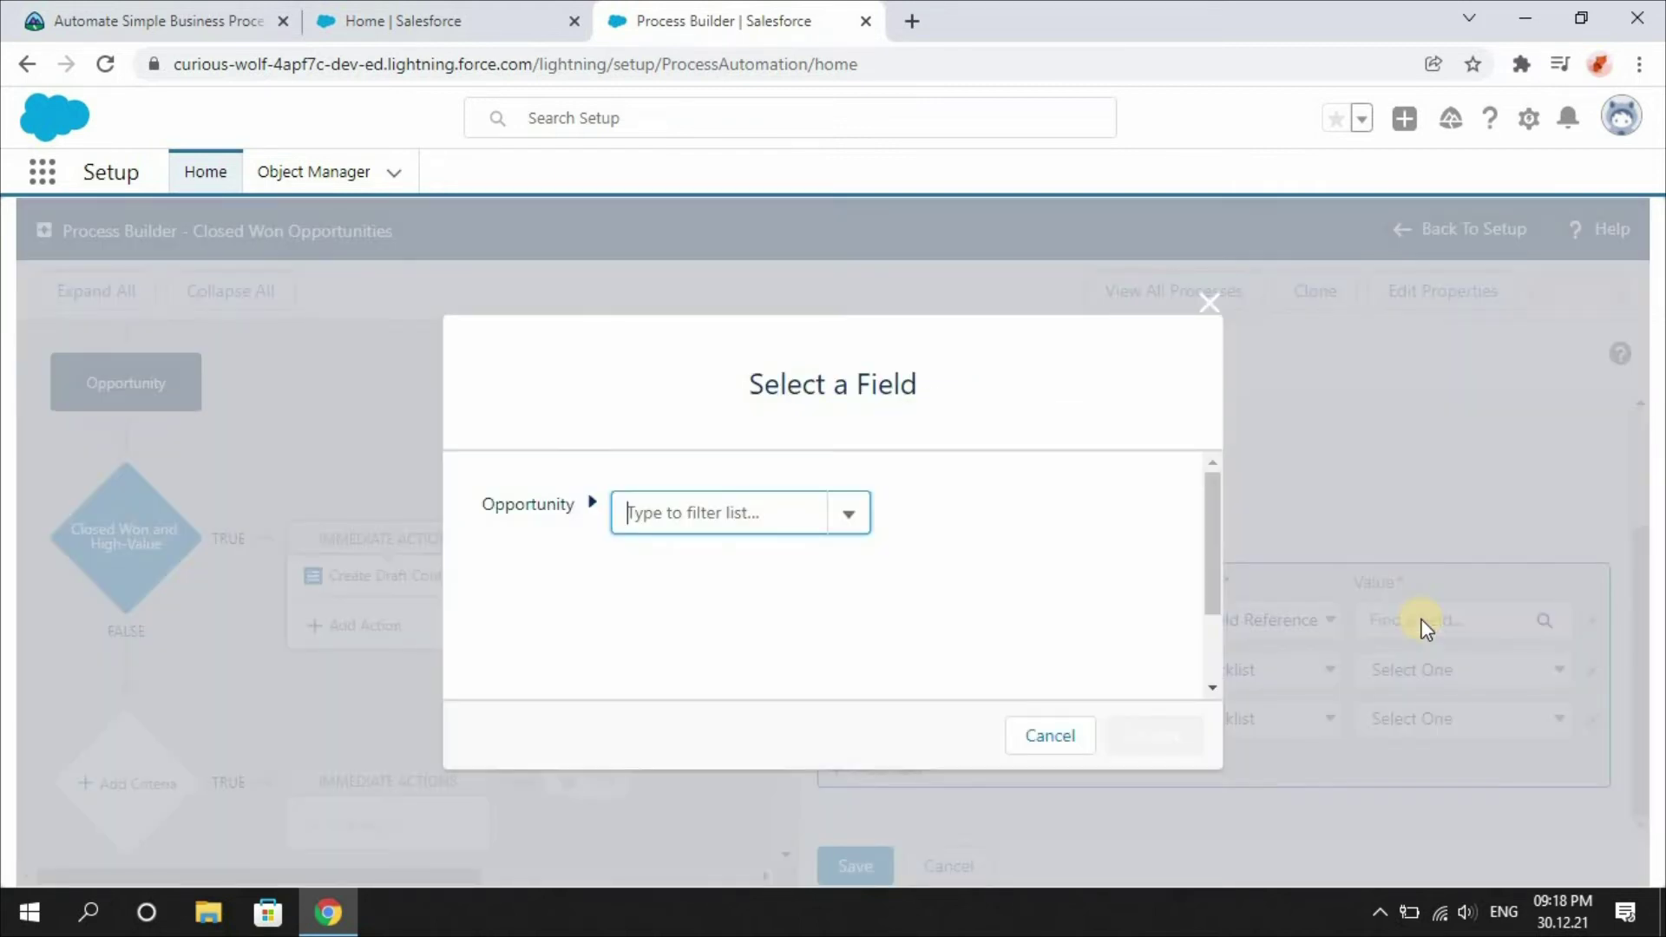
left_click(851, 520)
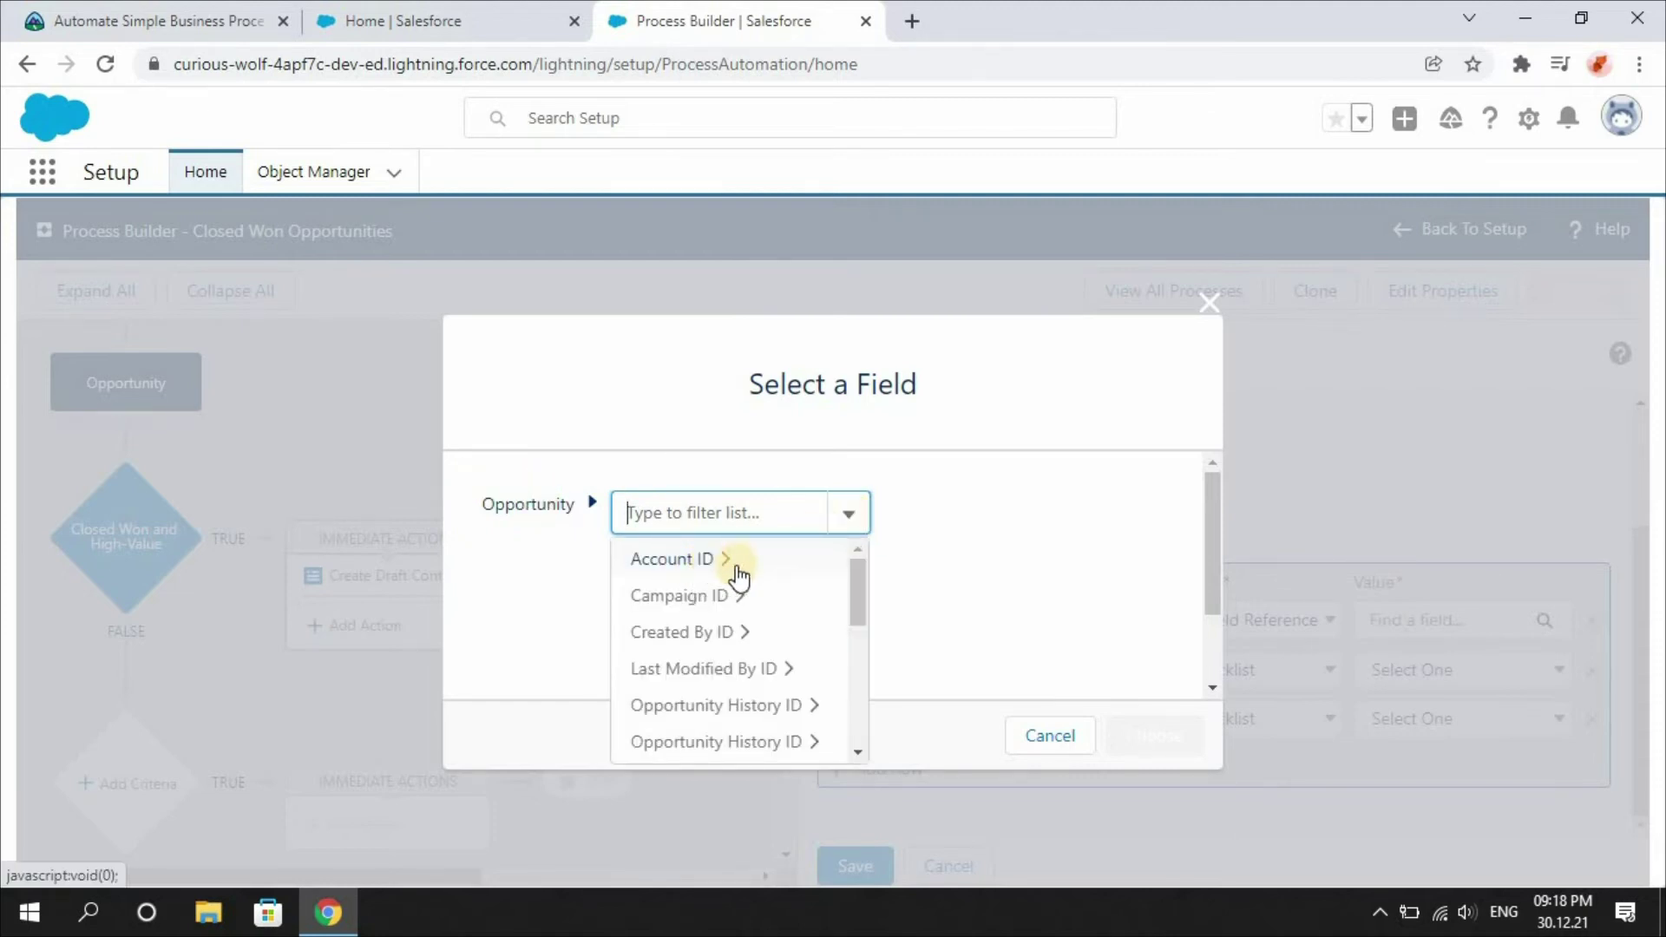
left_click(716, 564)
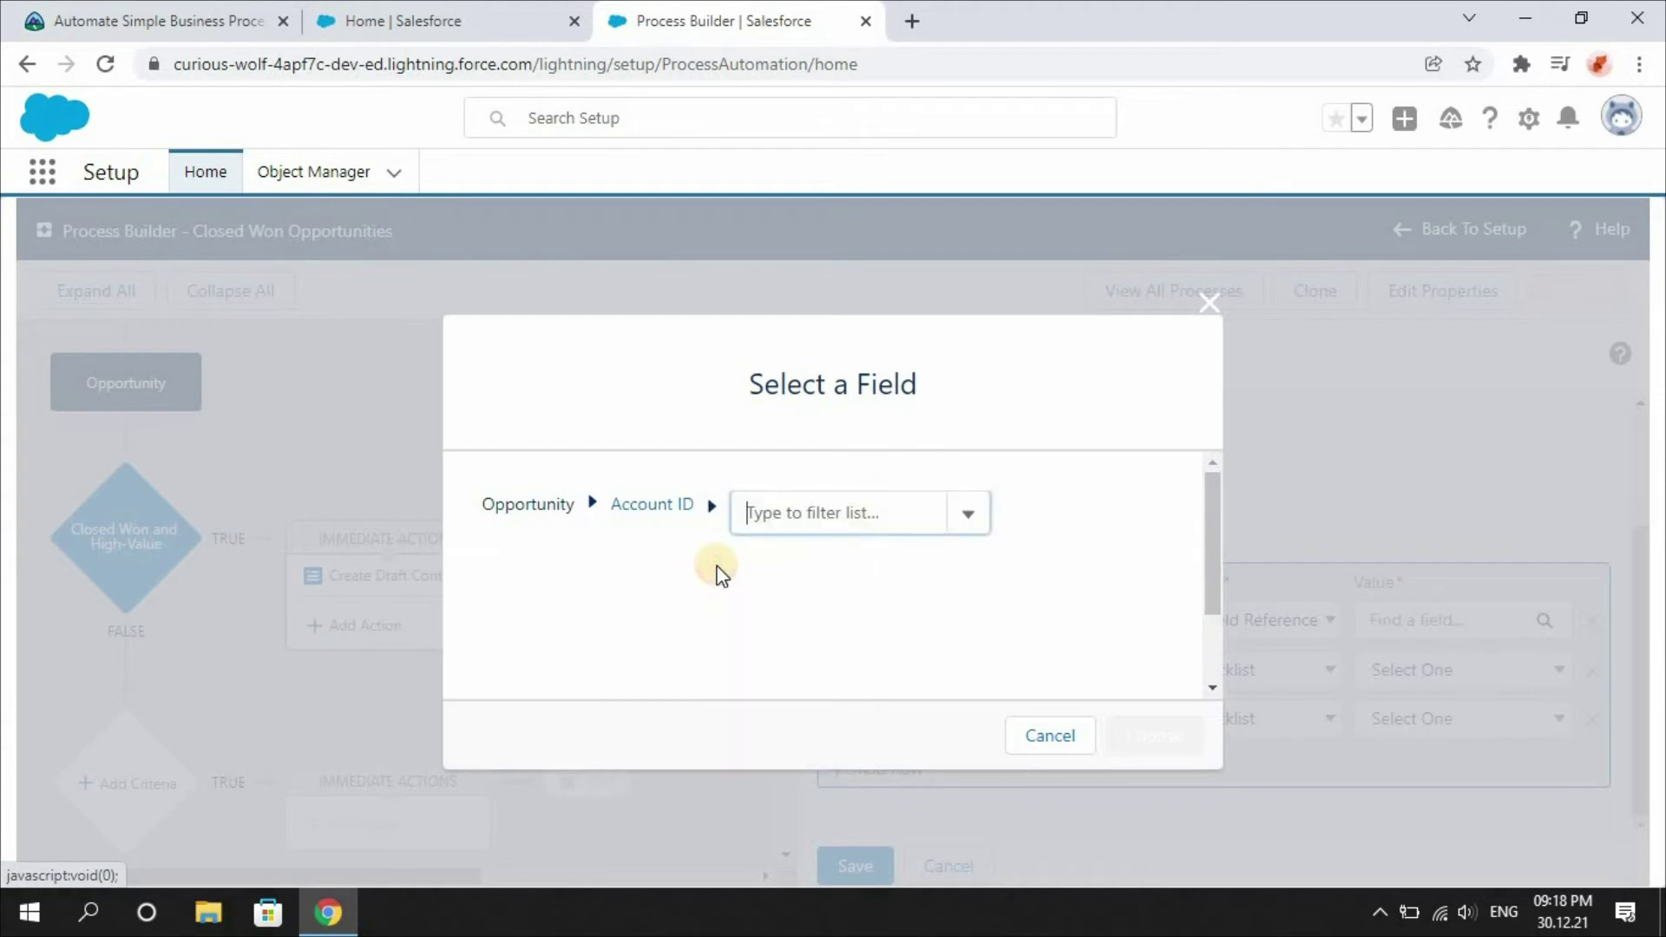
left_click(967, 517)
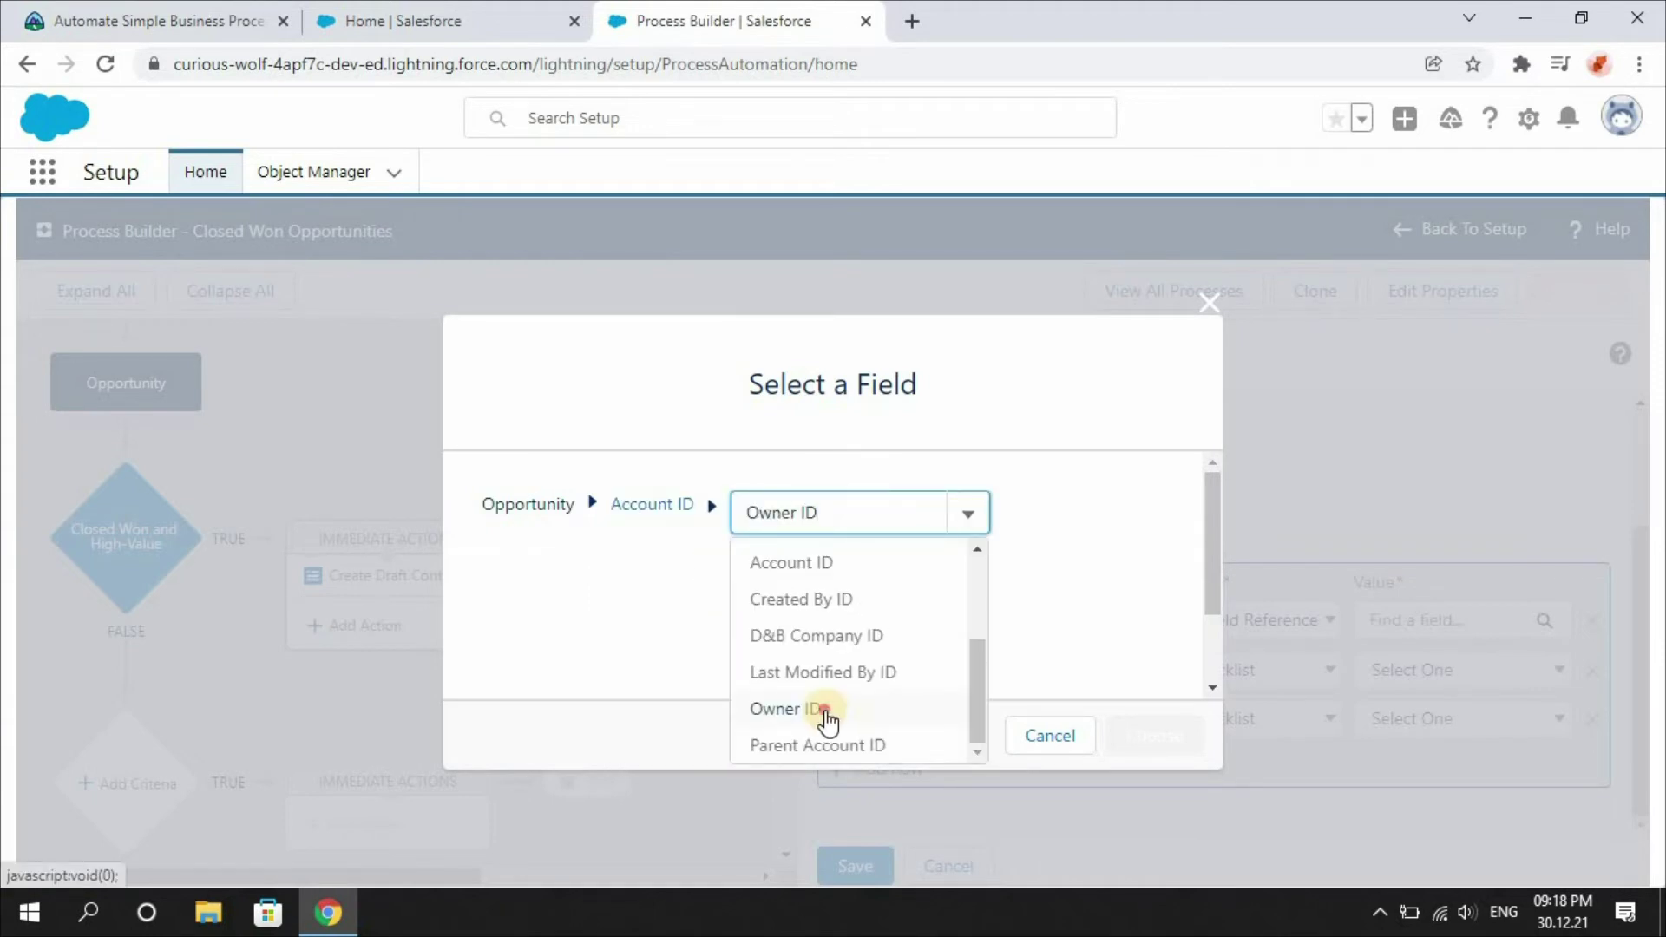
left_click(825, 713)
left_click(1154, 736)
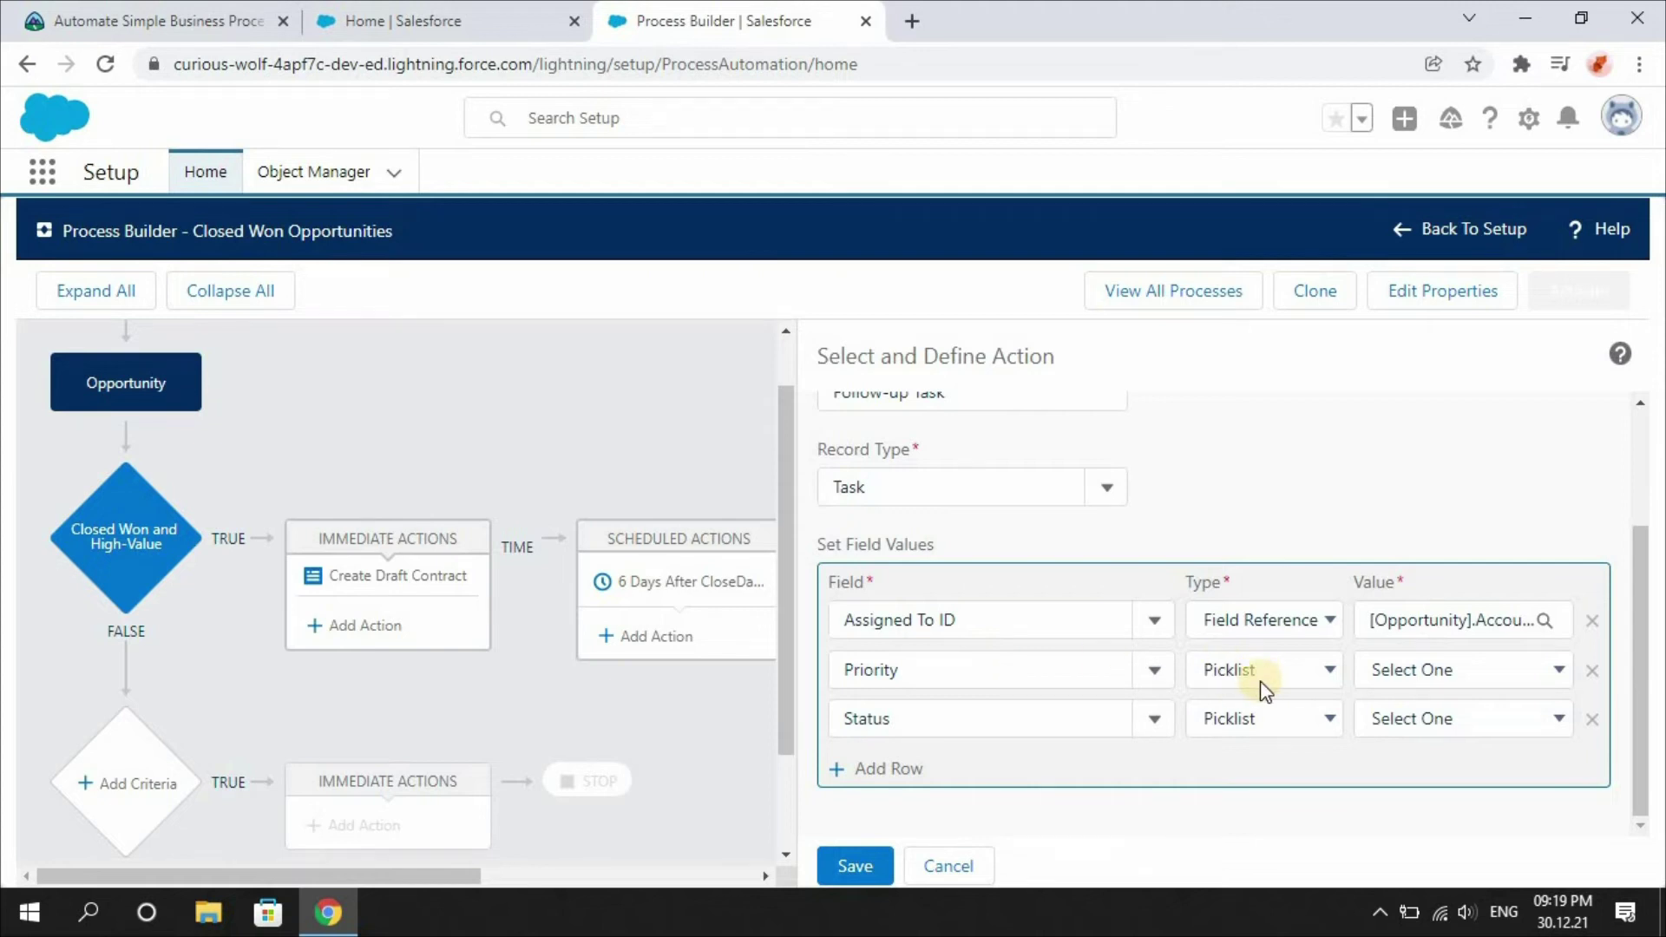
Step: Set the task's Priority to High and Status to Not Started, and save the Follow-up Task action
left_click(1408, 673)
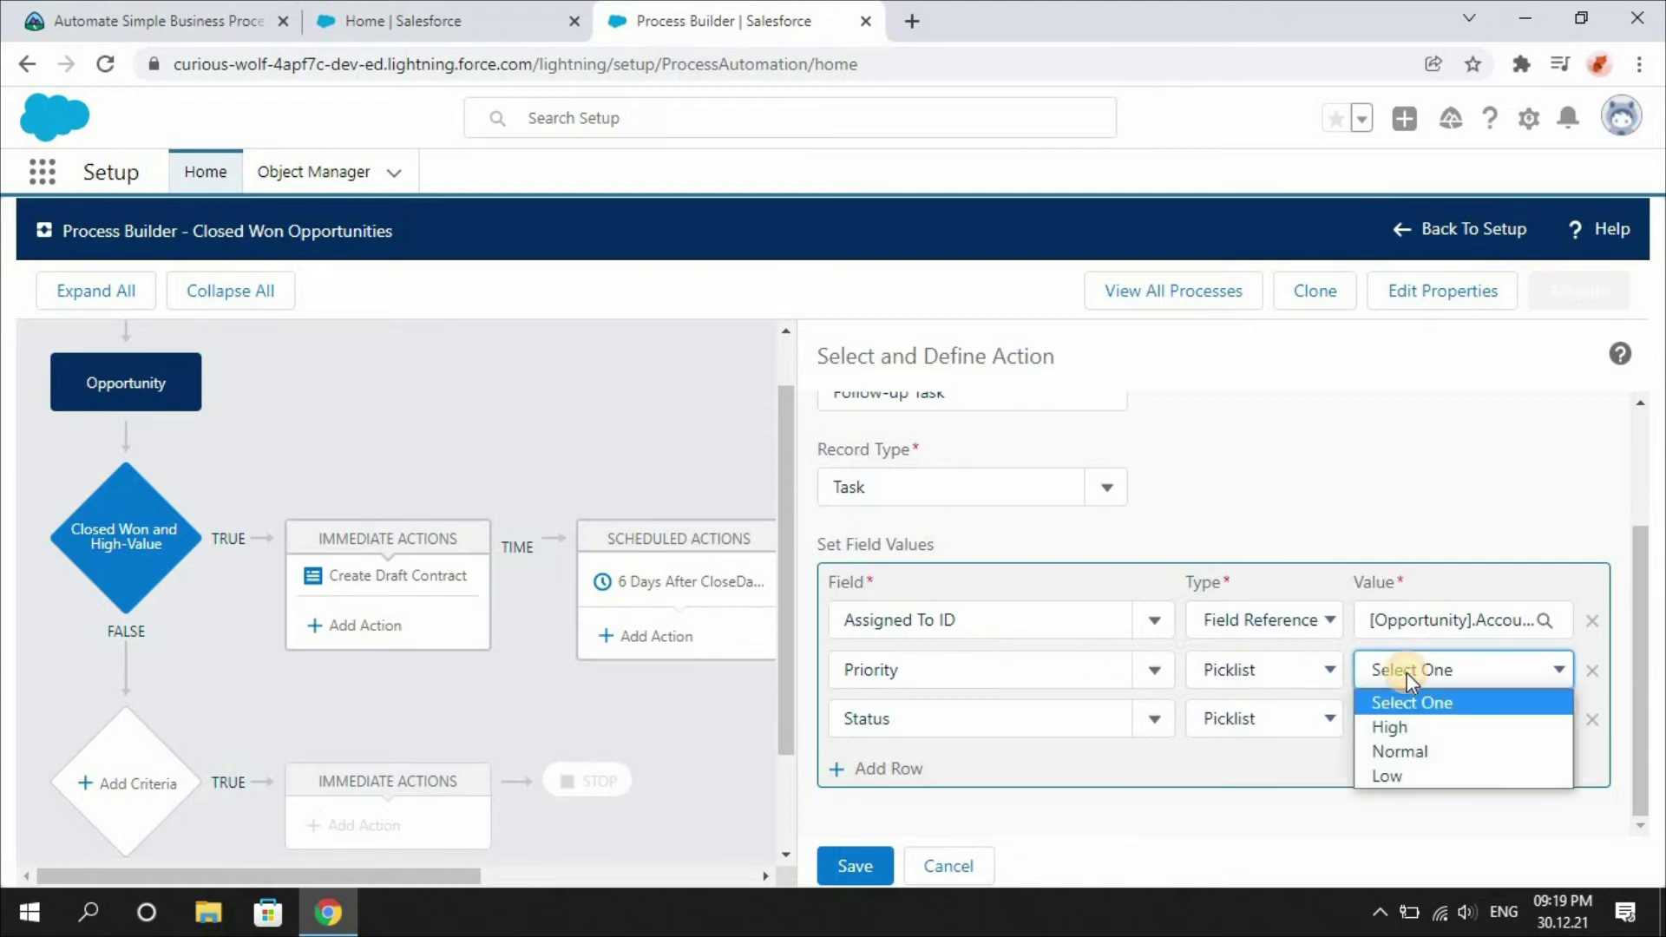
left_click(1414, 725)
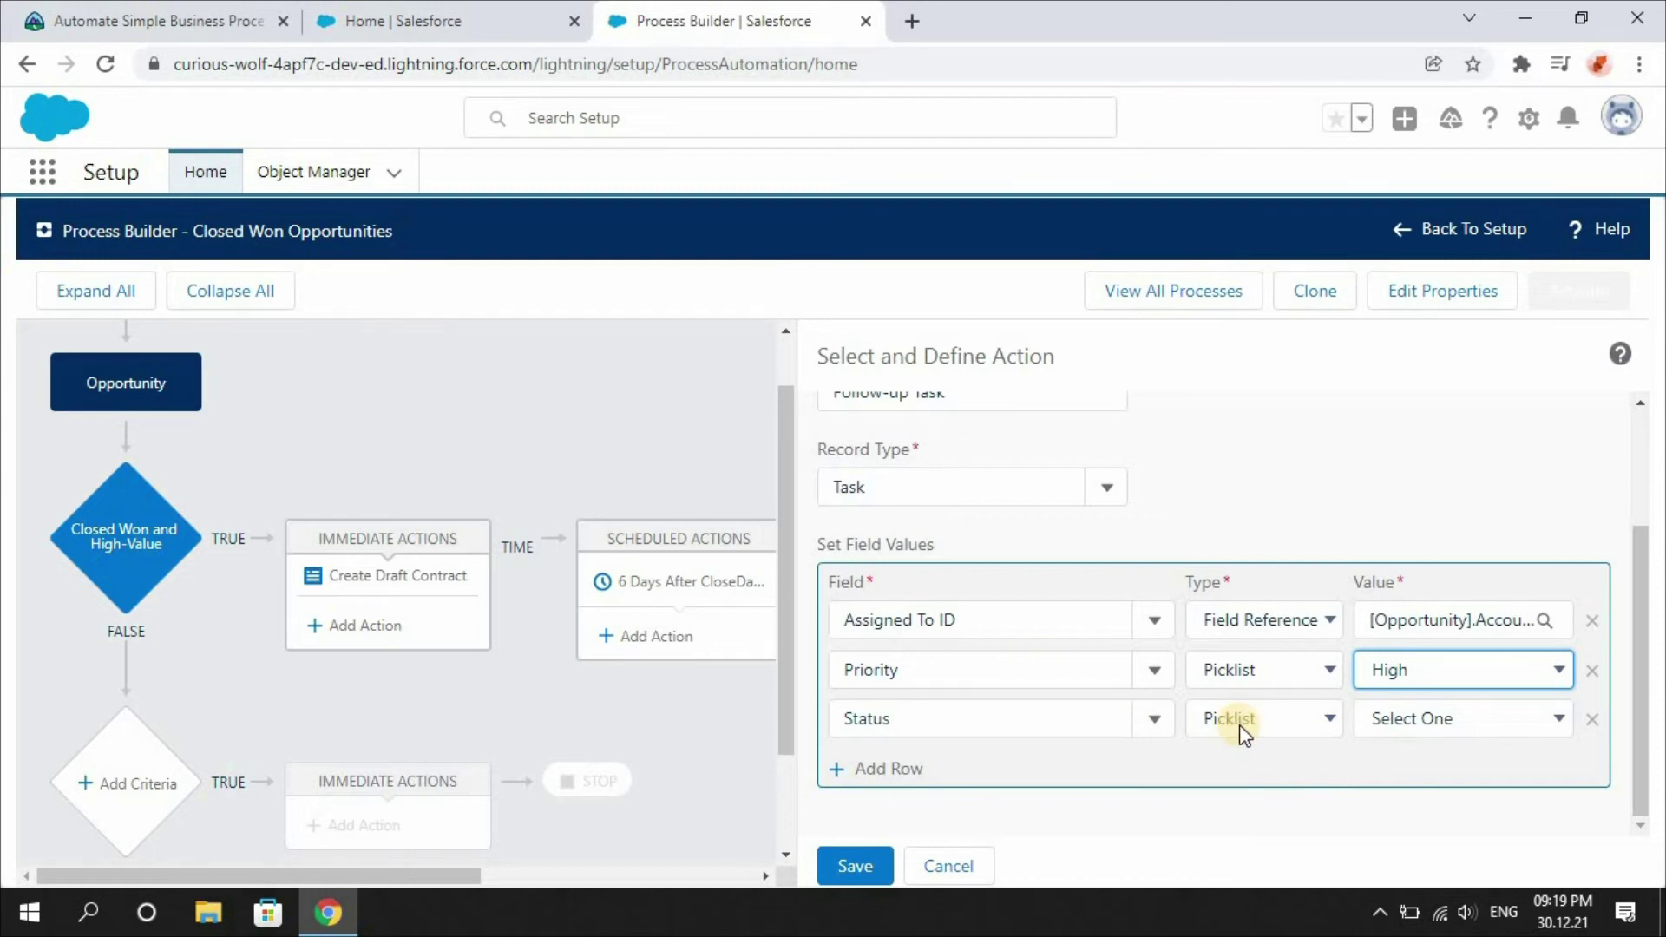
left_click(1408, 721)
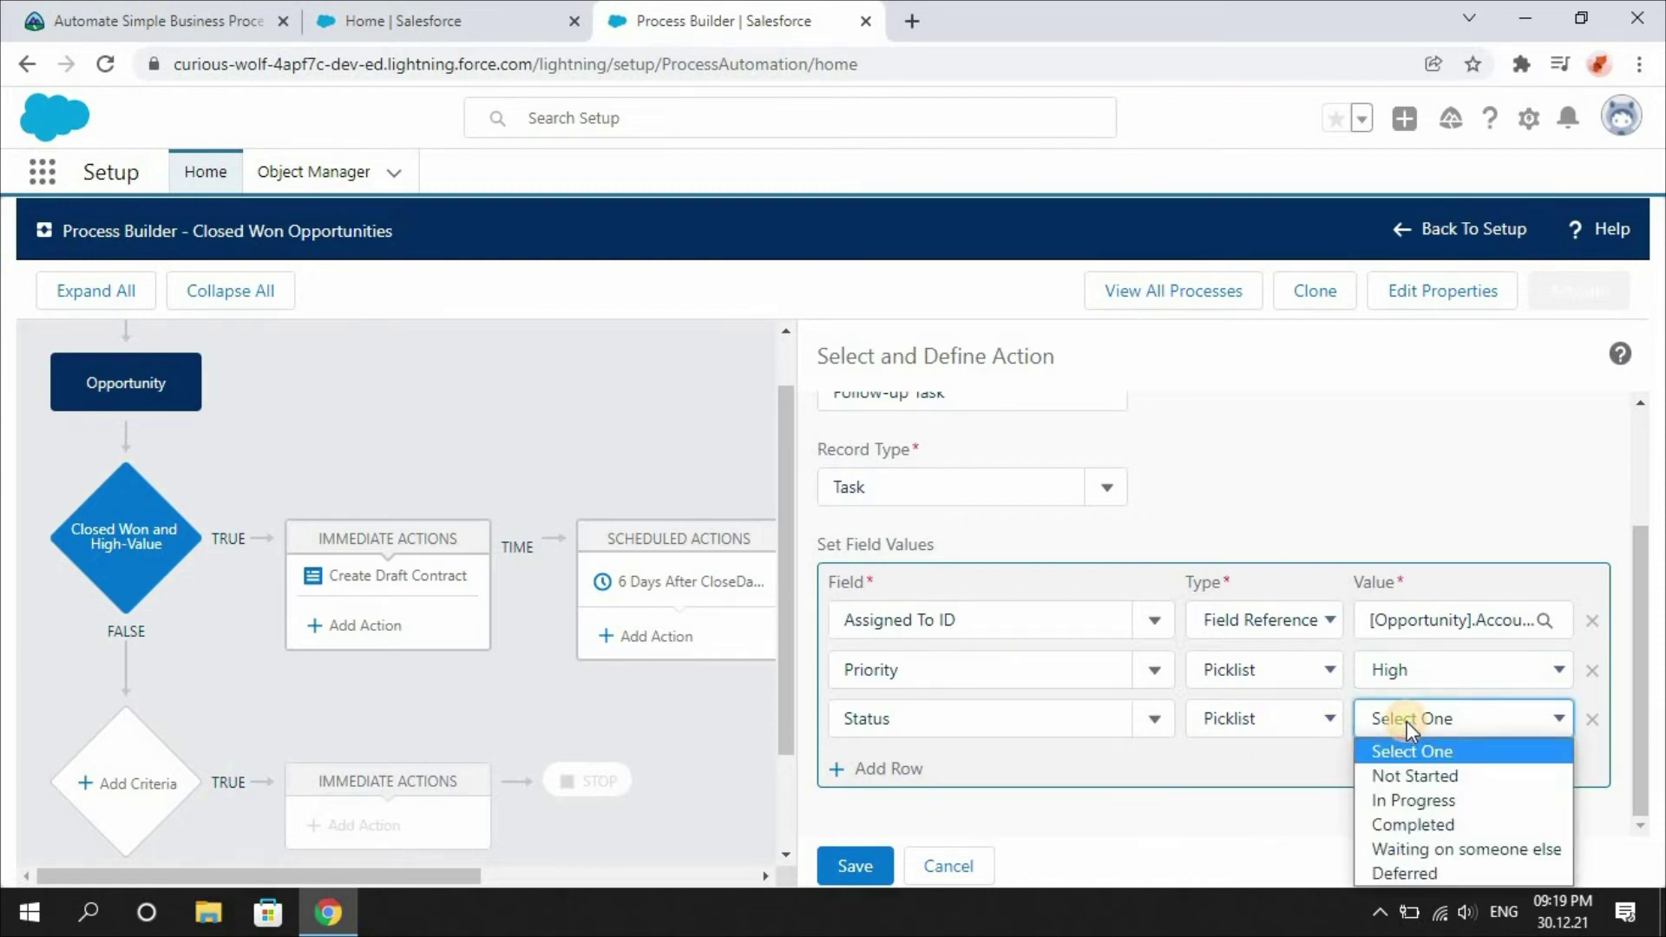
left_click(1412, 778)
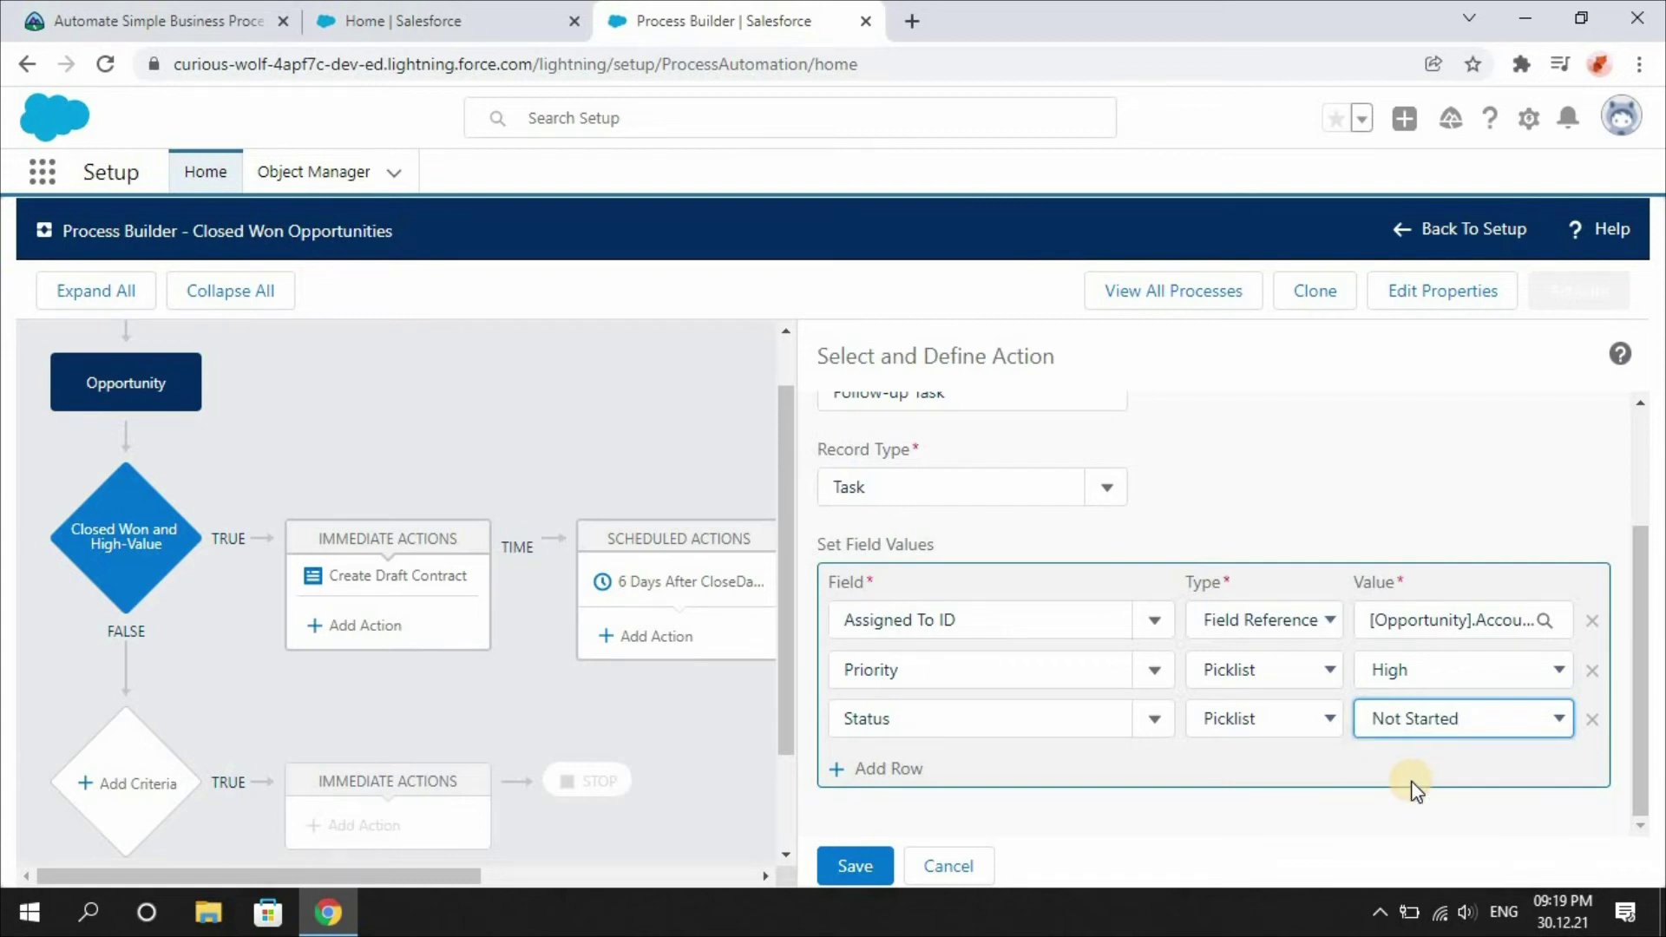
left_click(851, 865)
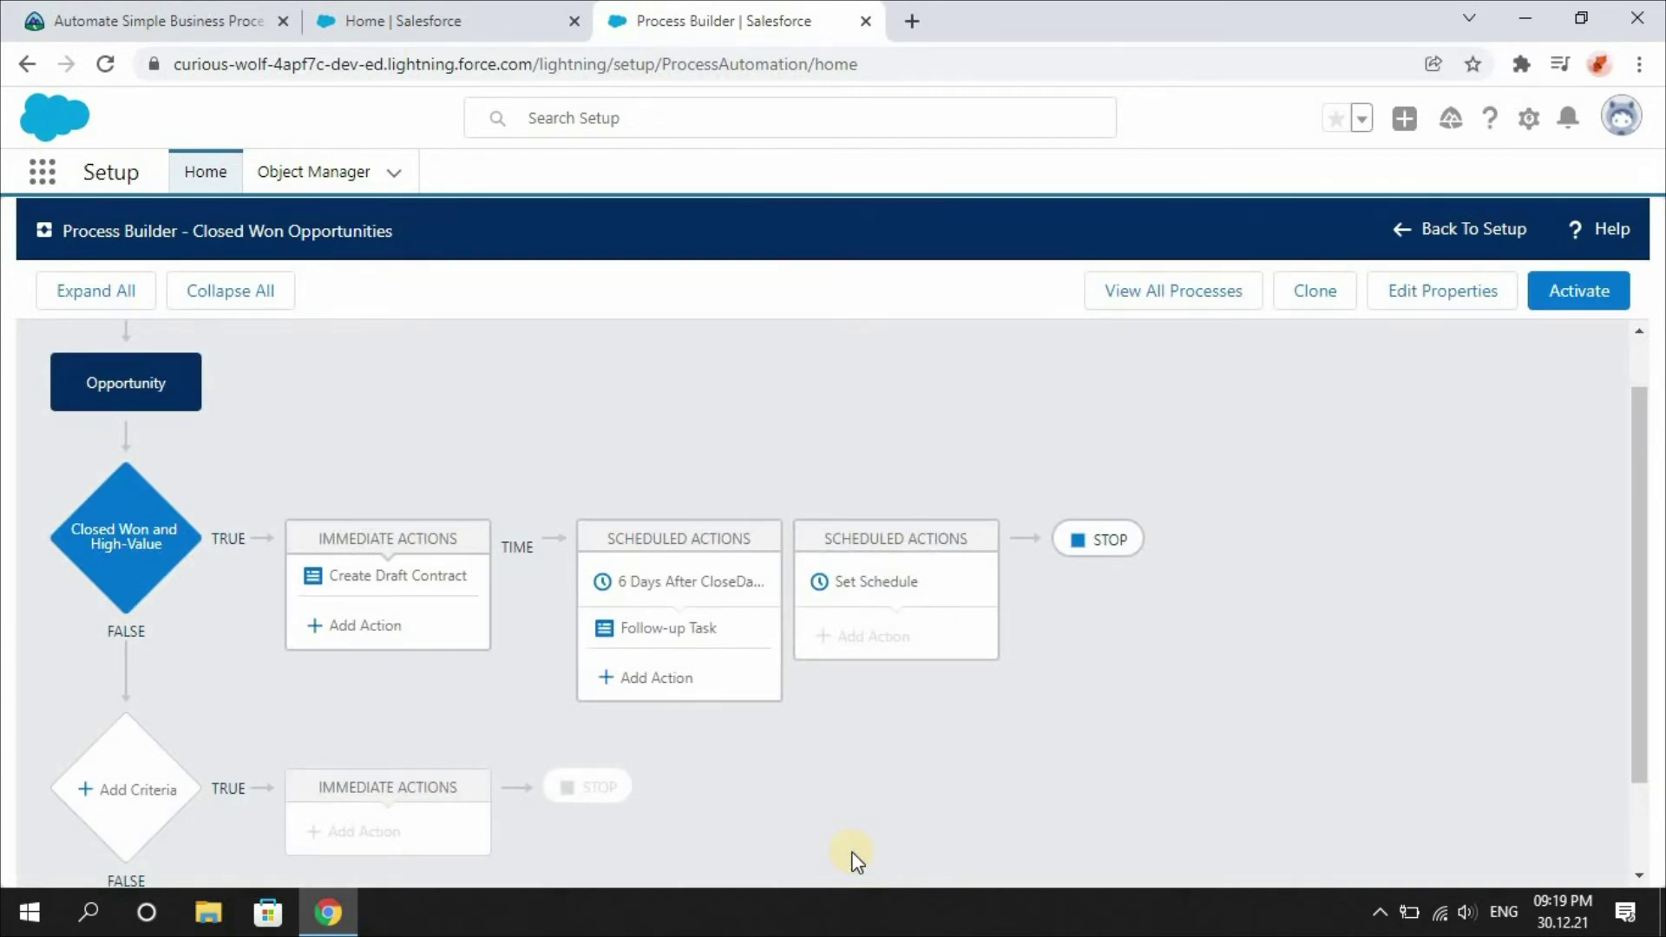
Step: Activate the Closed Won Opportunities process and confirm the activation
left_click(1566, 293)
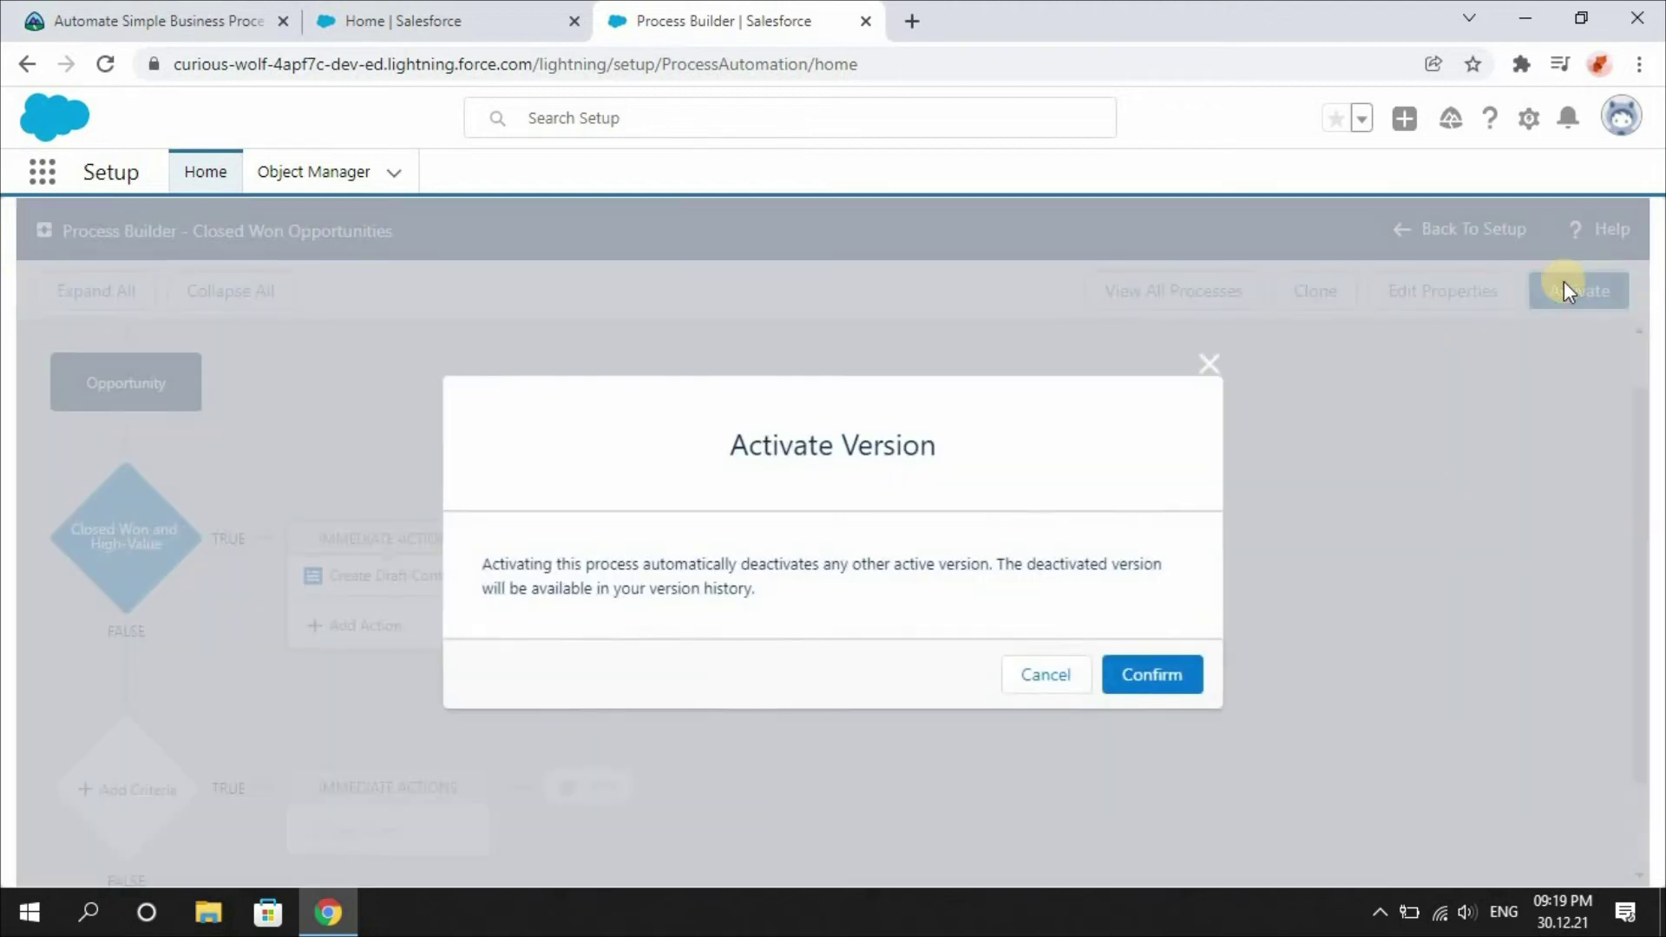
left_click(1154, 685)
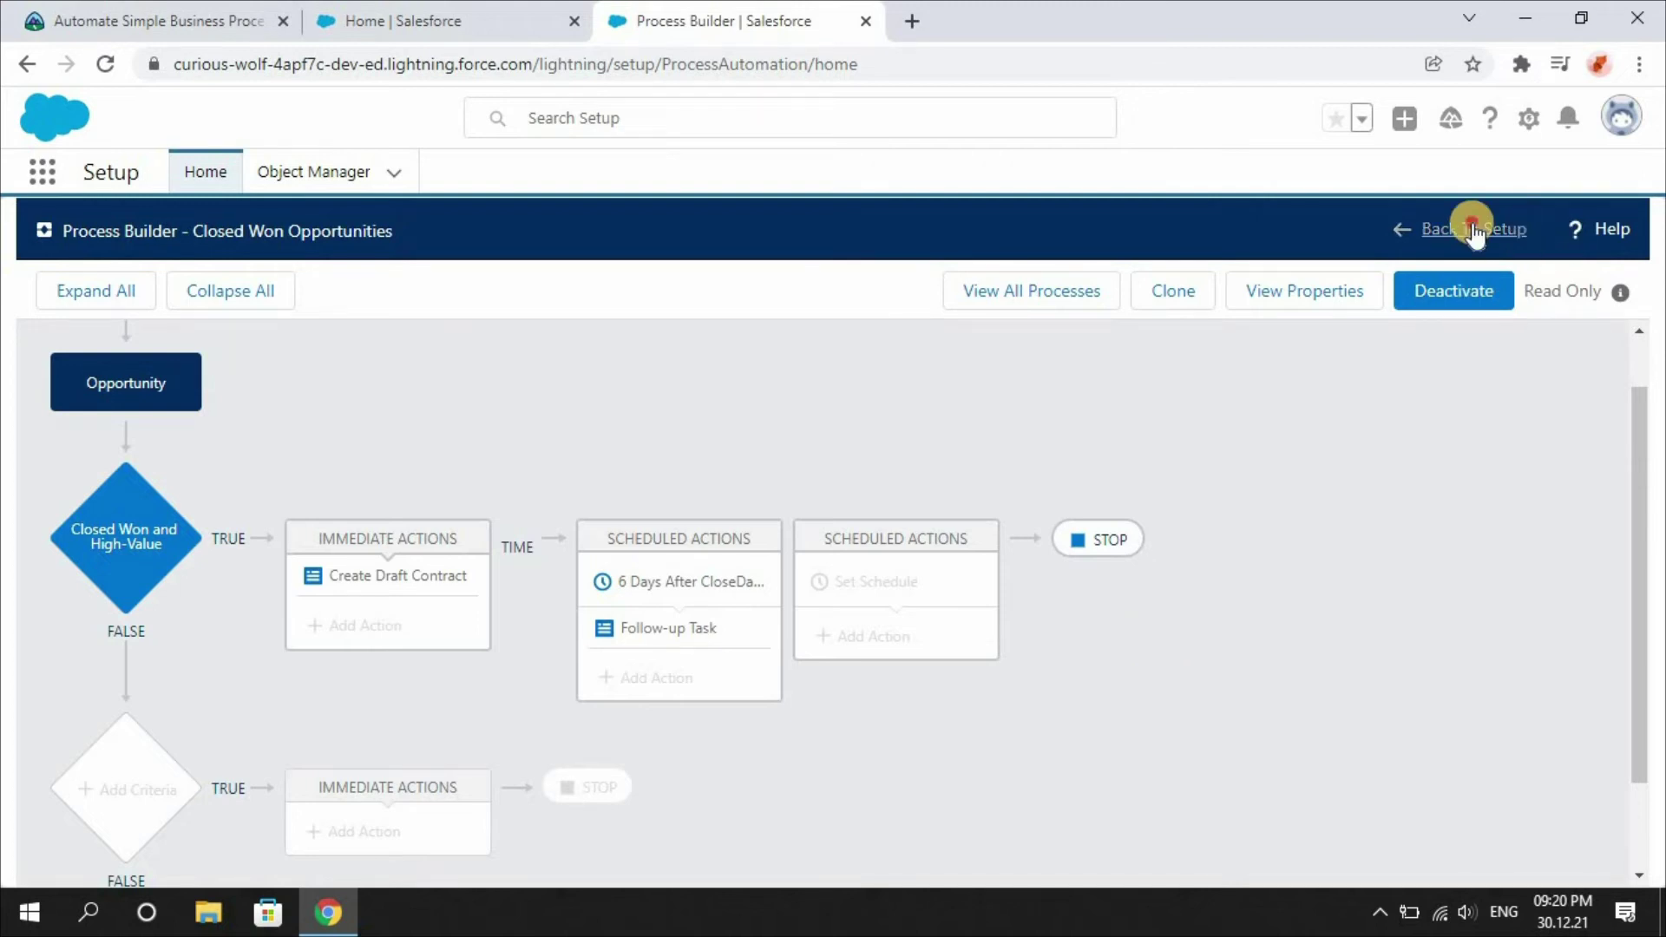
Step: Return to the Trailhead unit and read the hands-on challenge requirements for automating field updates
left_click(148, 4)
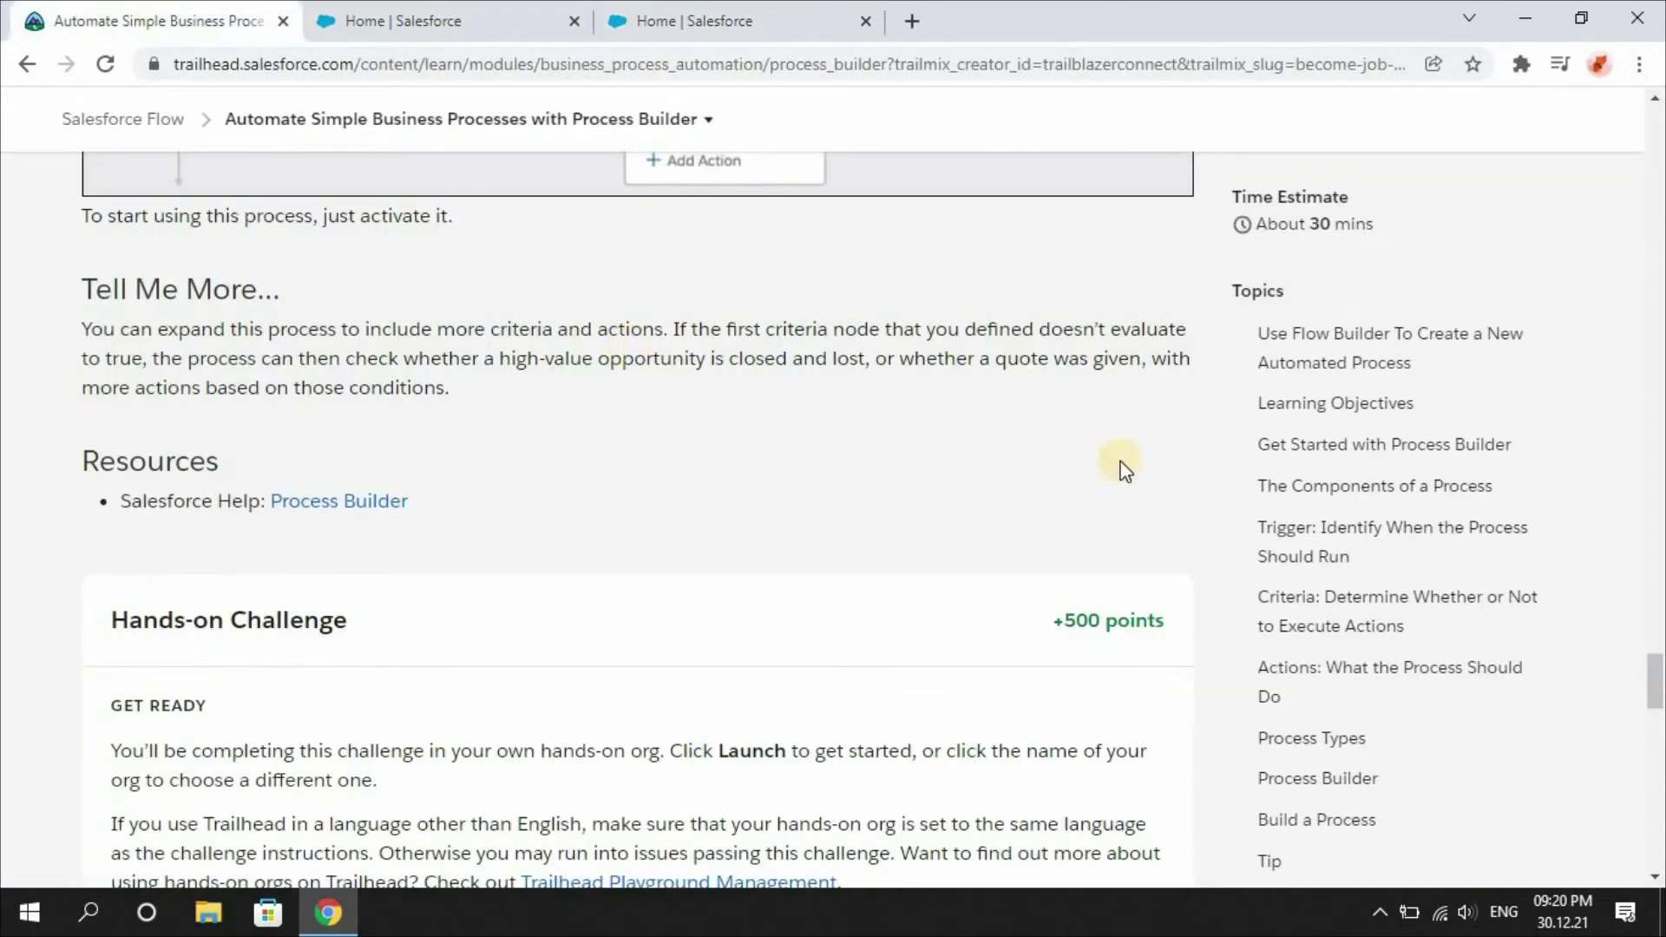
left_click_drag(1658, 682, 1656, 736)
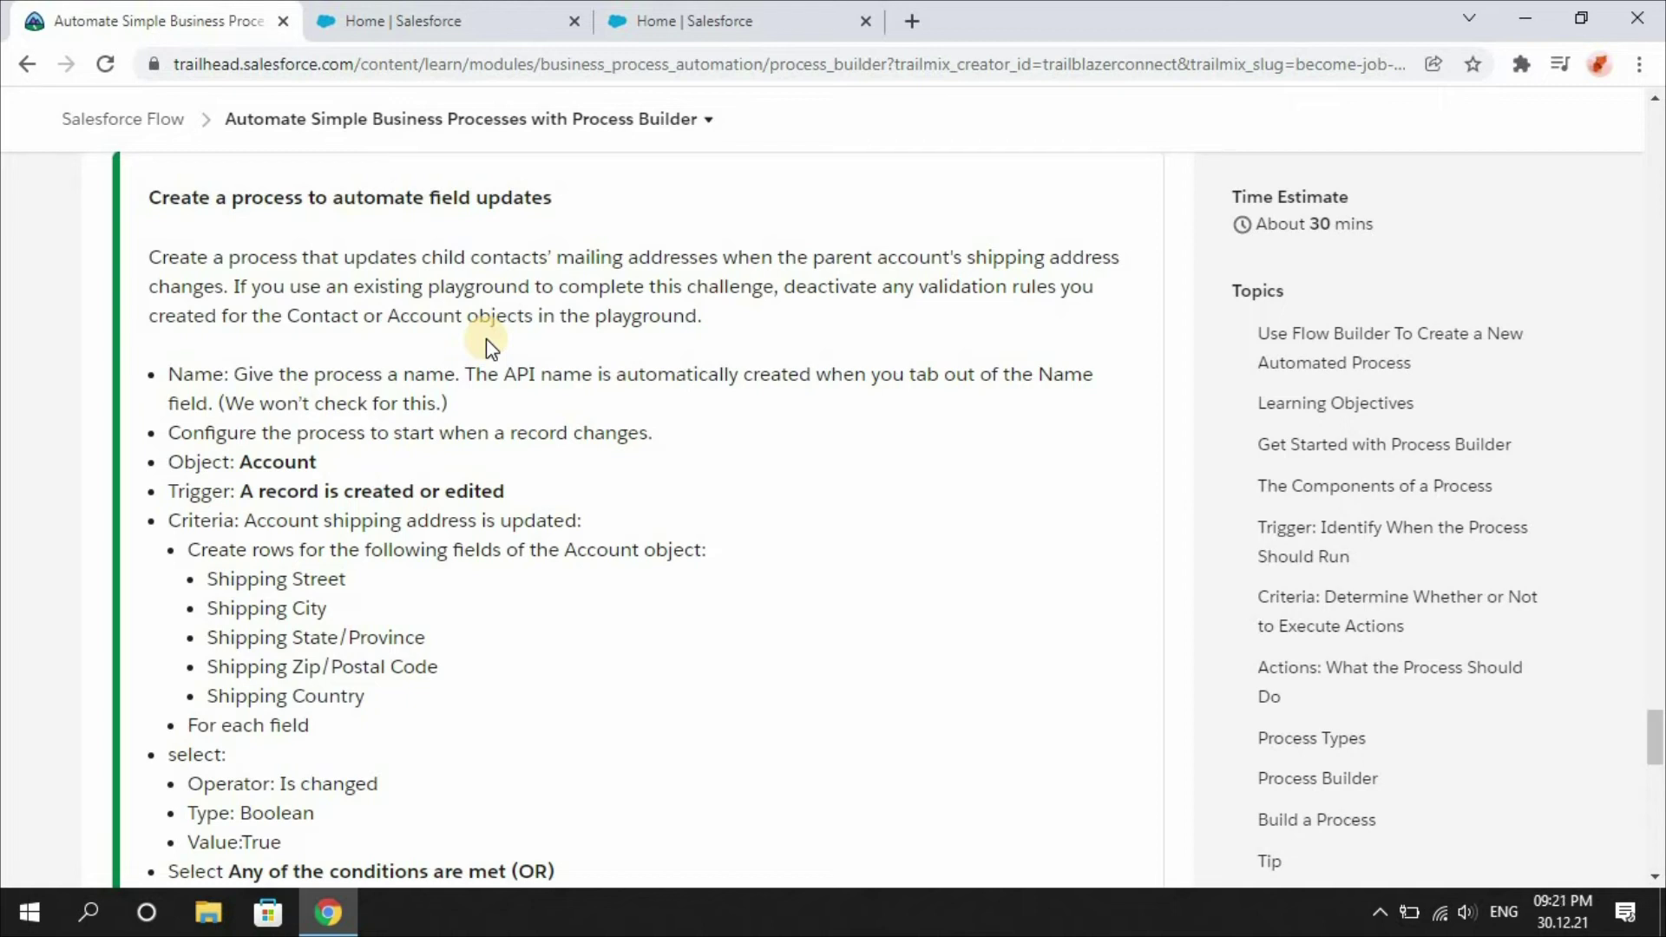
scroll(486, 338, "down", 2)
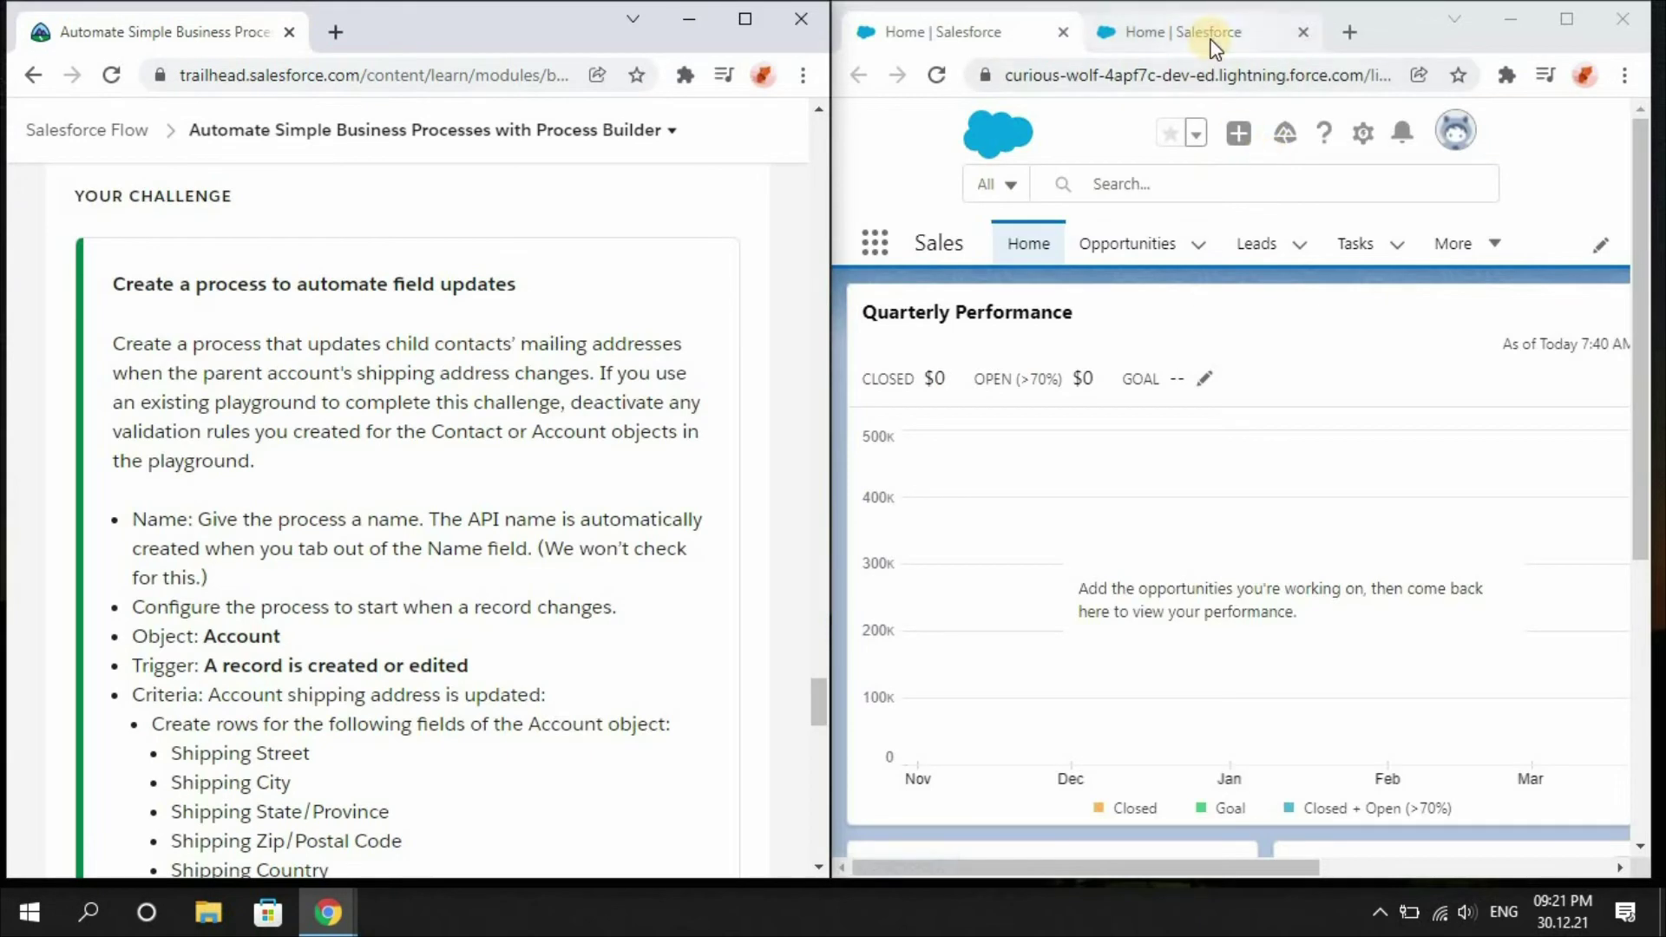
Step: Check the validation rules of the Account object in Salesforce Setup
left_click(1213, 41)
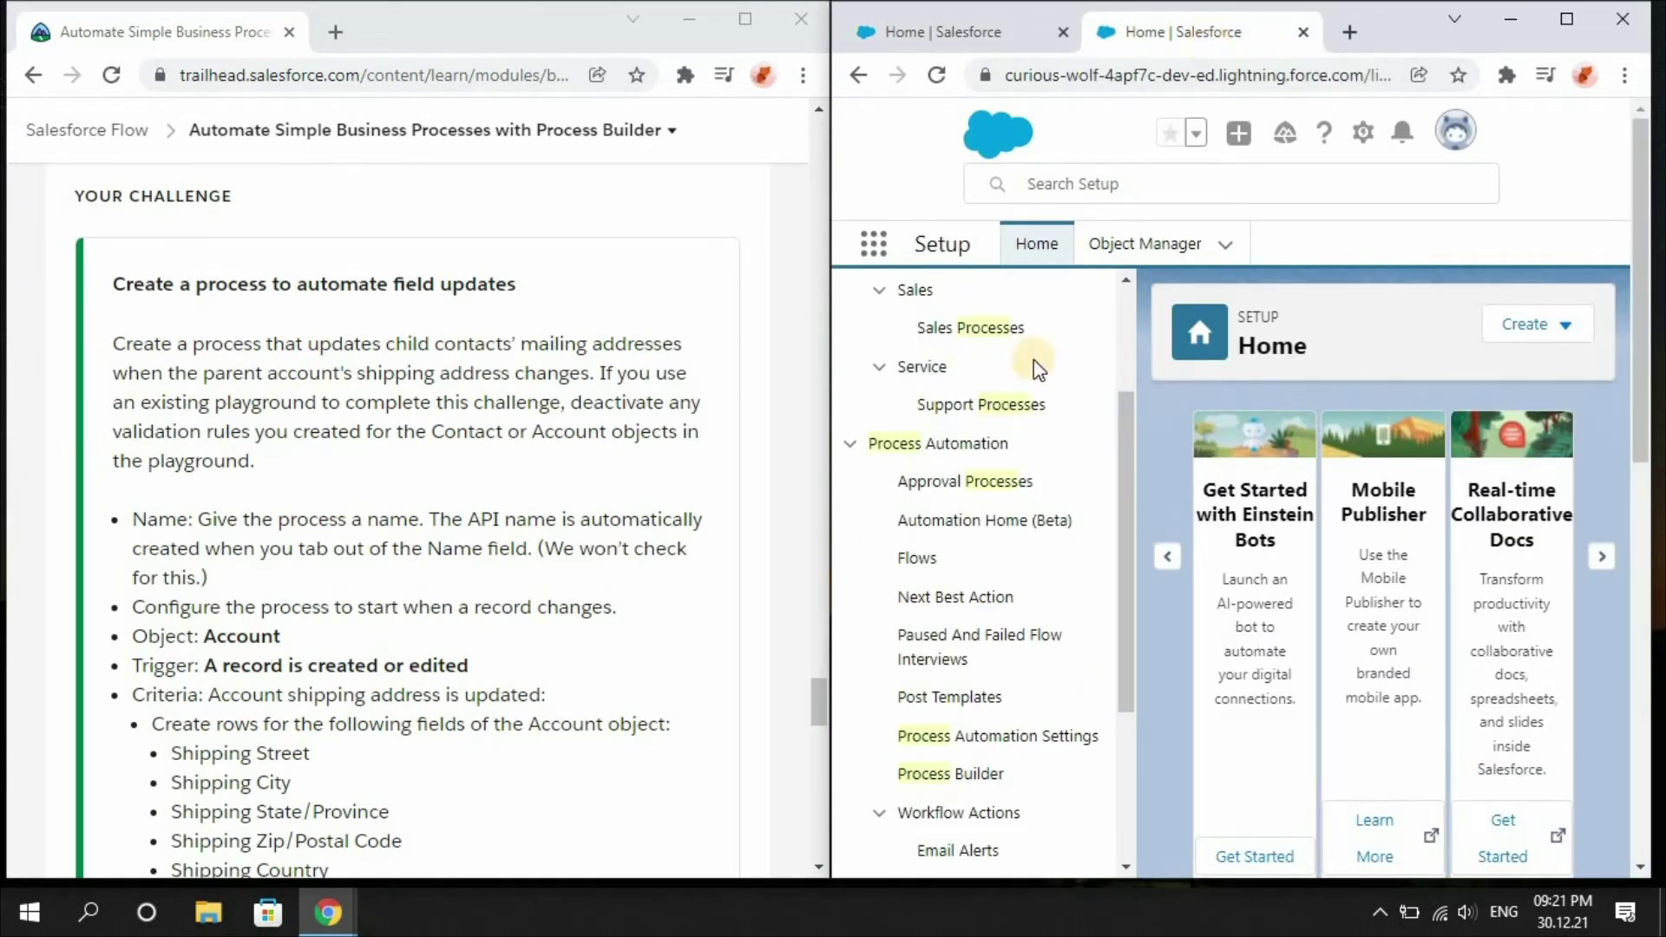
left_click(1146, 246)
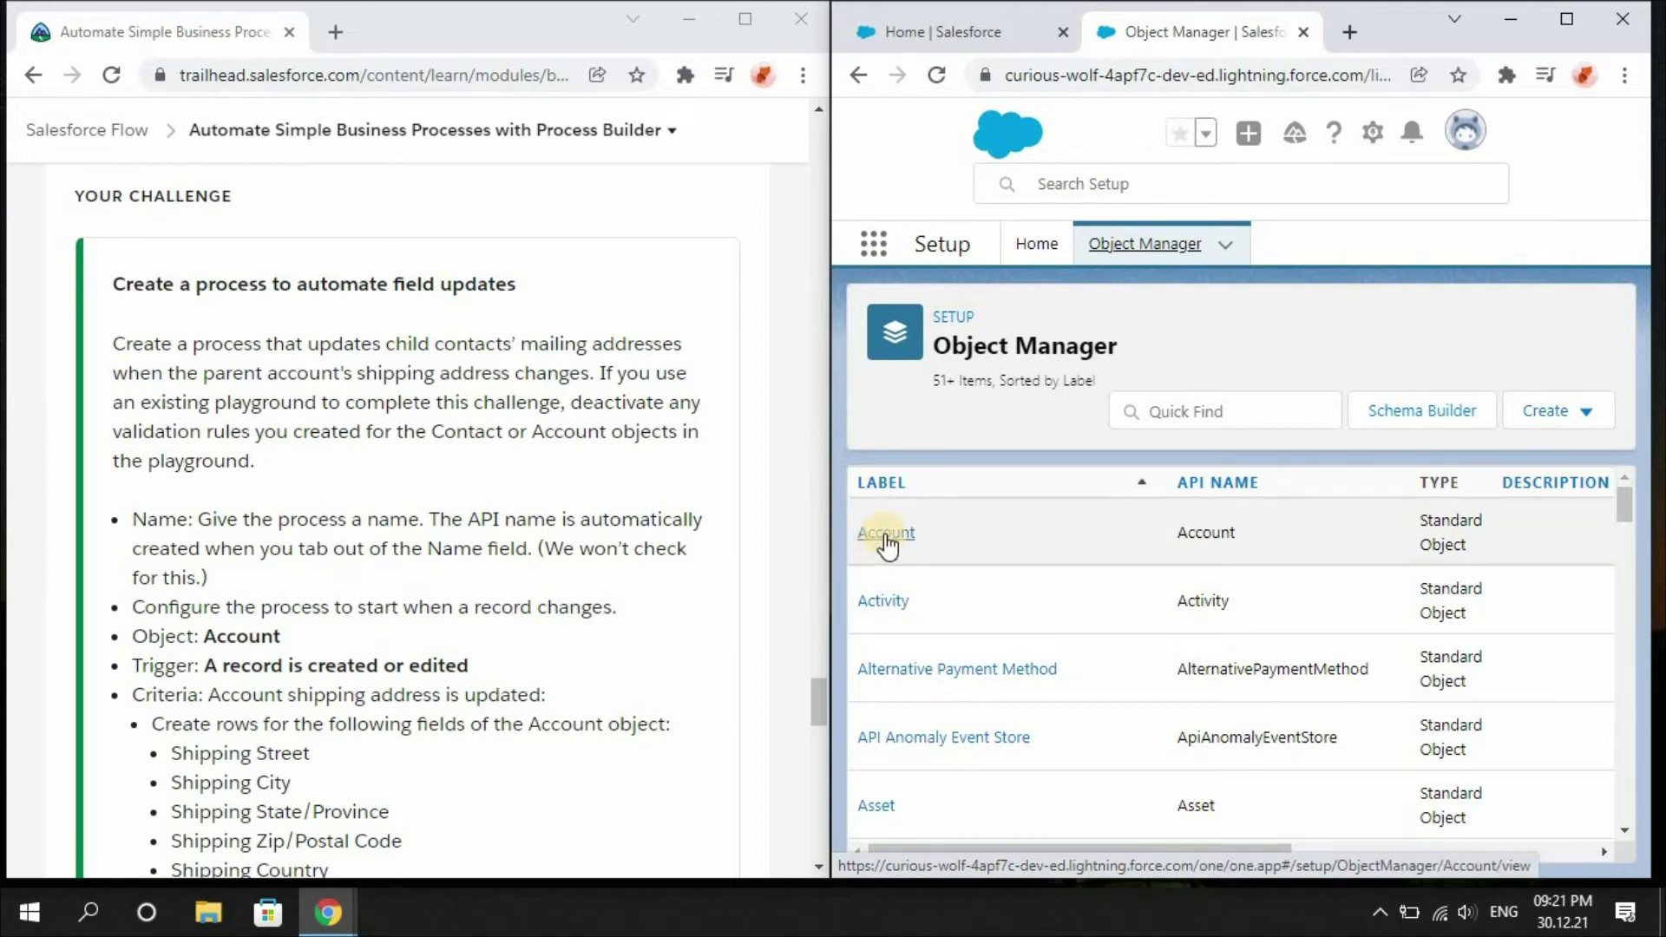
left_click(886, 533)
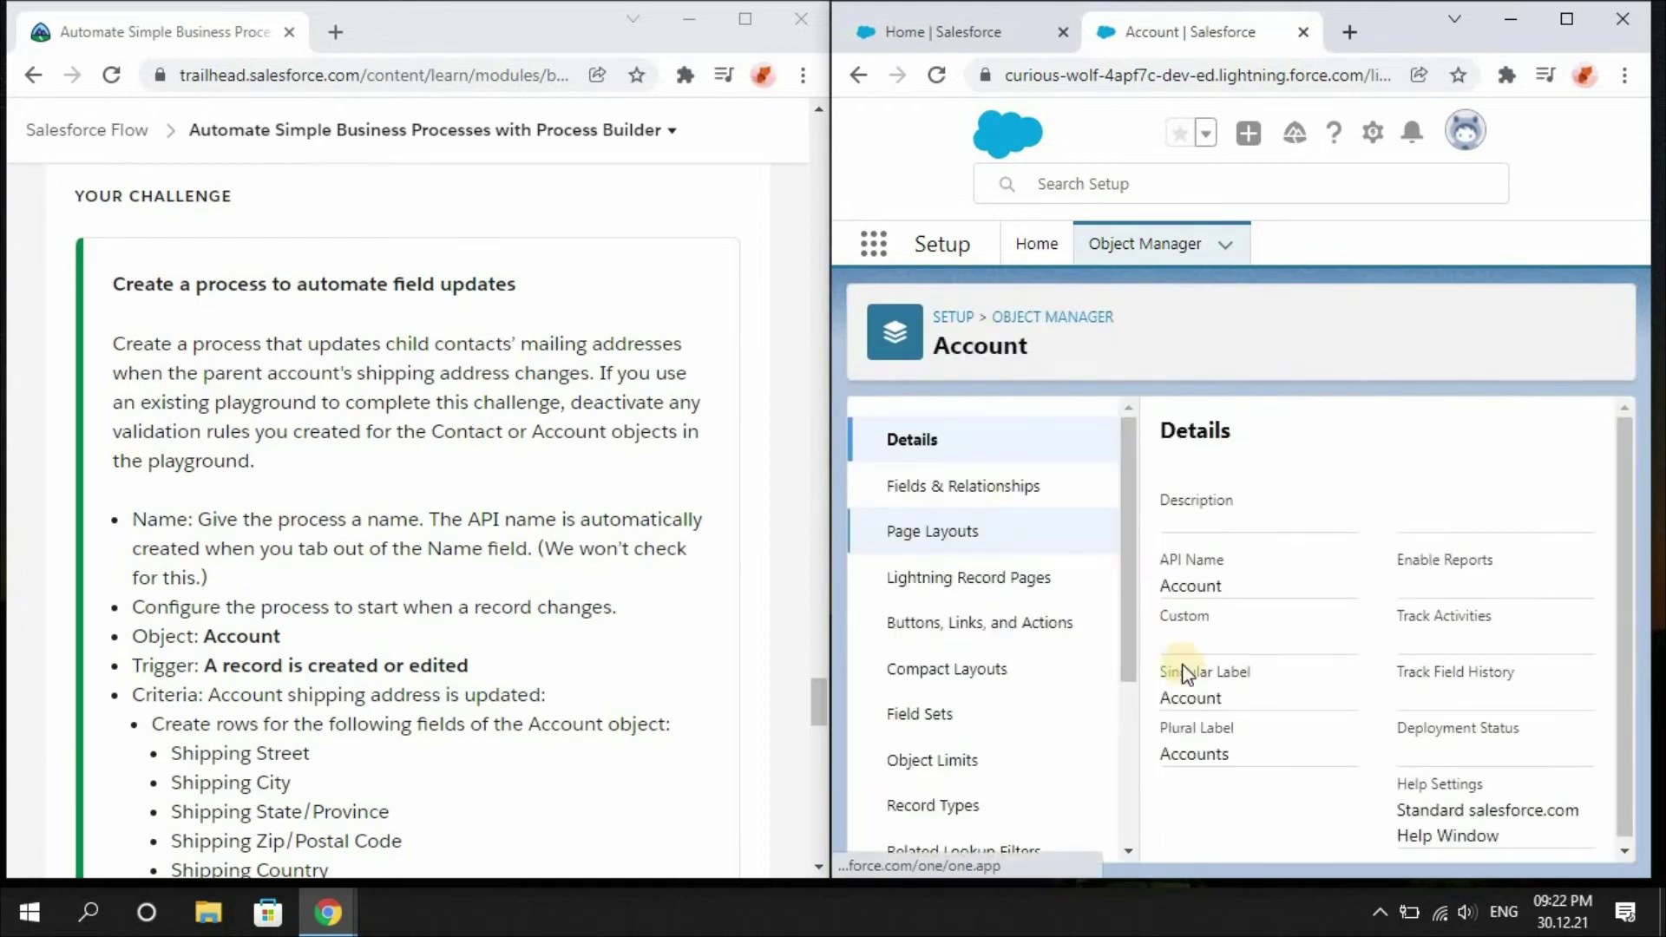
left_click_drag(1132, 663, 1132, 825)
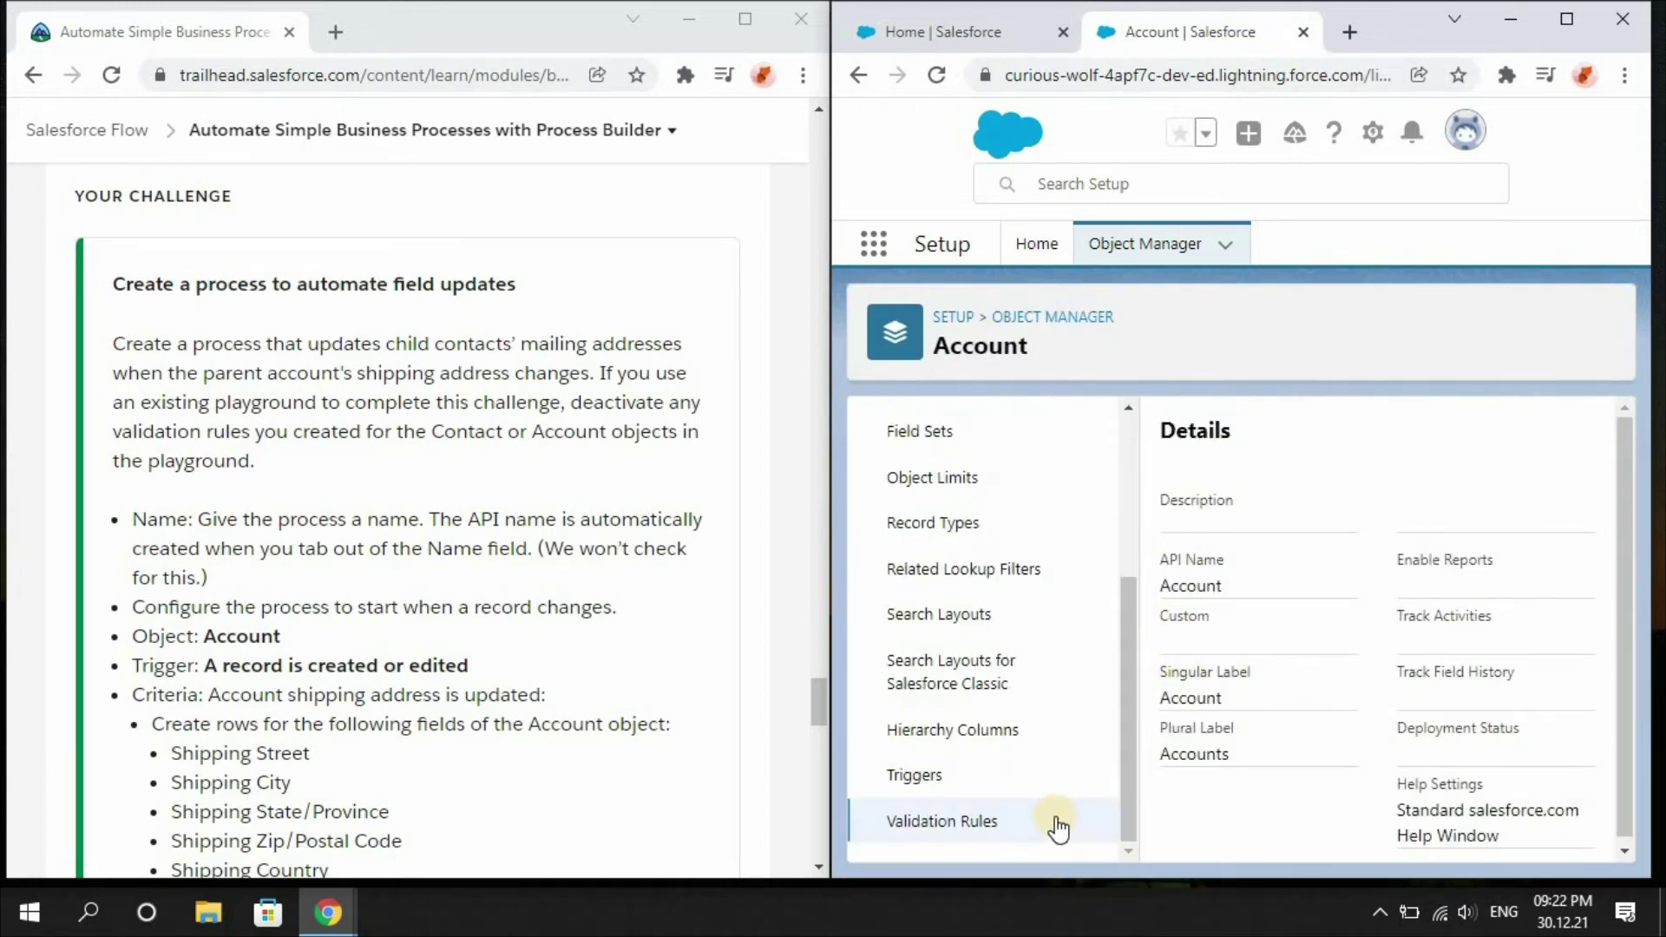
left_click(1054, 823)
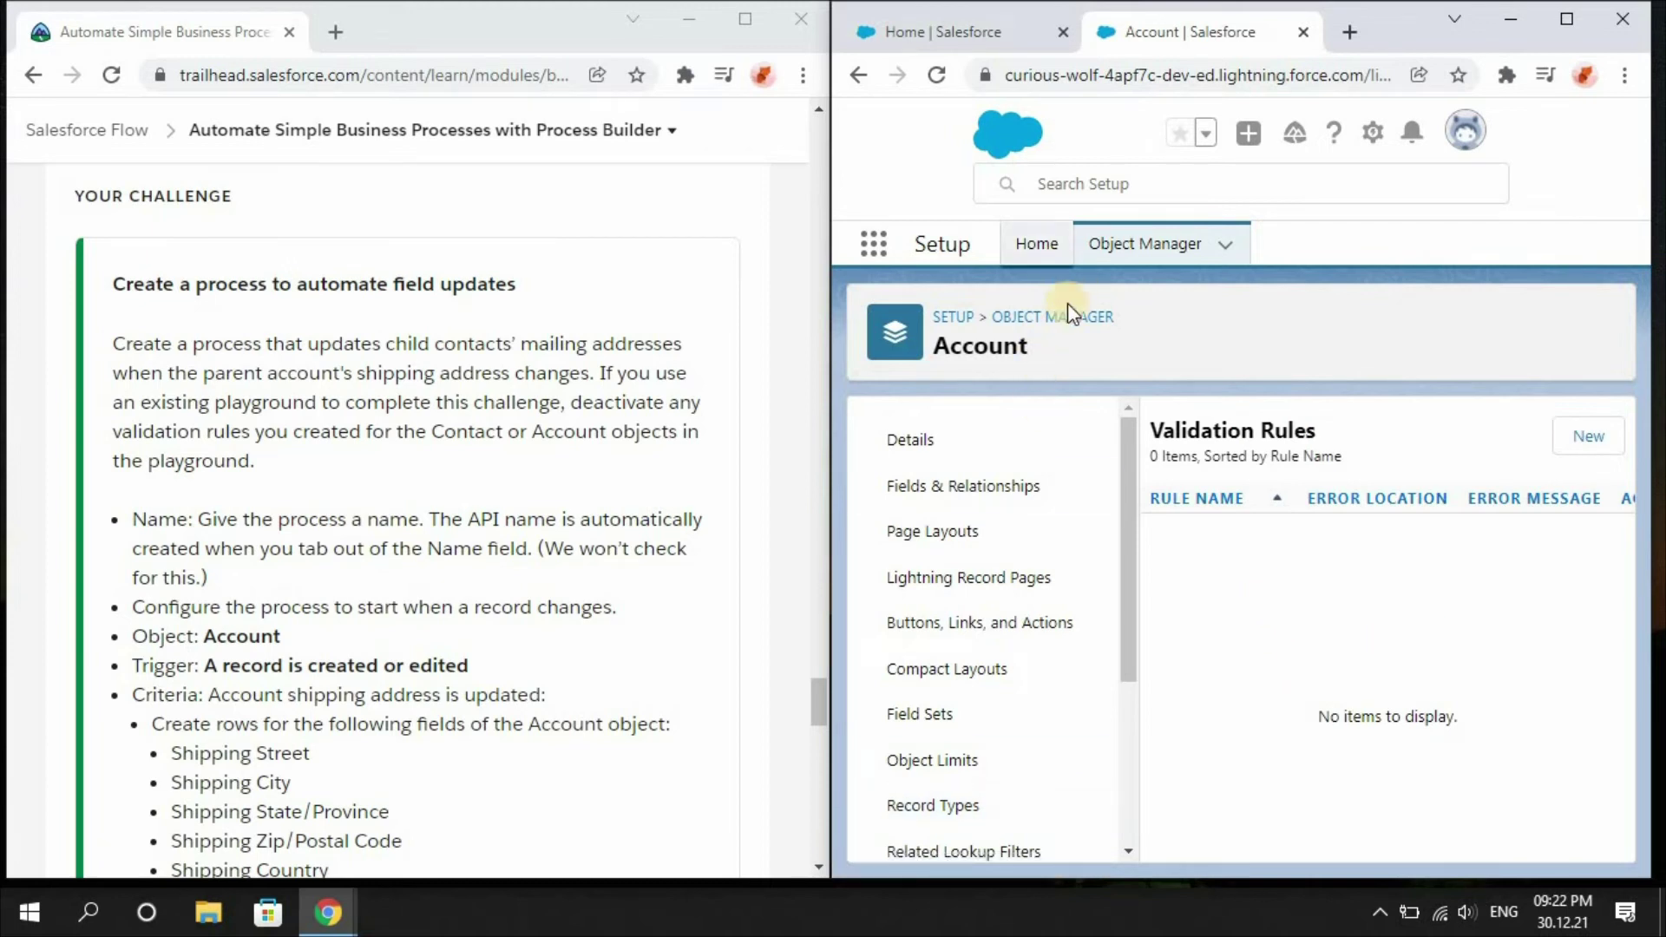
Step: Find the Contact object in Object Manager and open its validation rules
left_click(1027, 322)
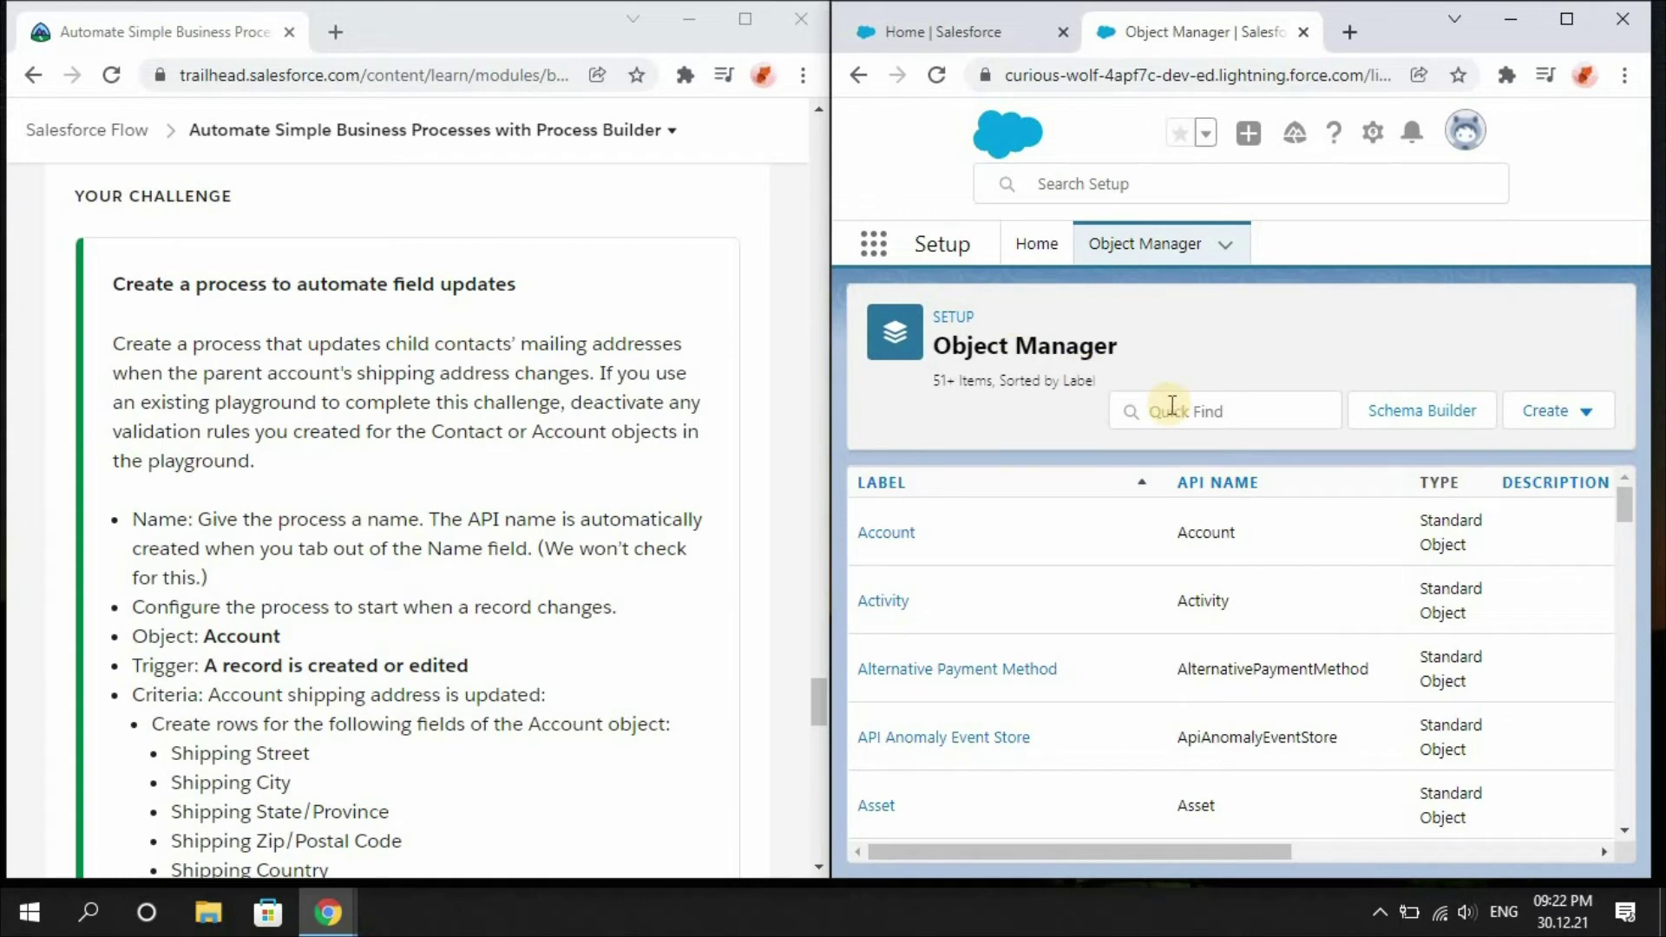
left_click(1168, 406)
type("a")
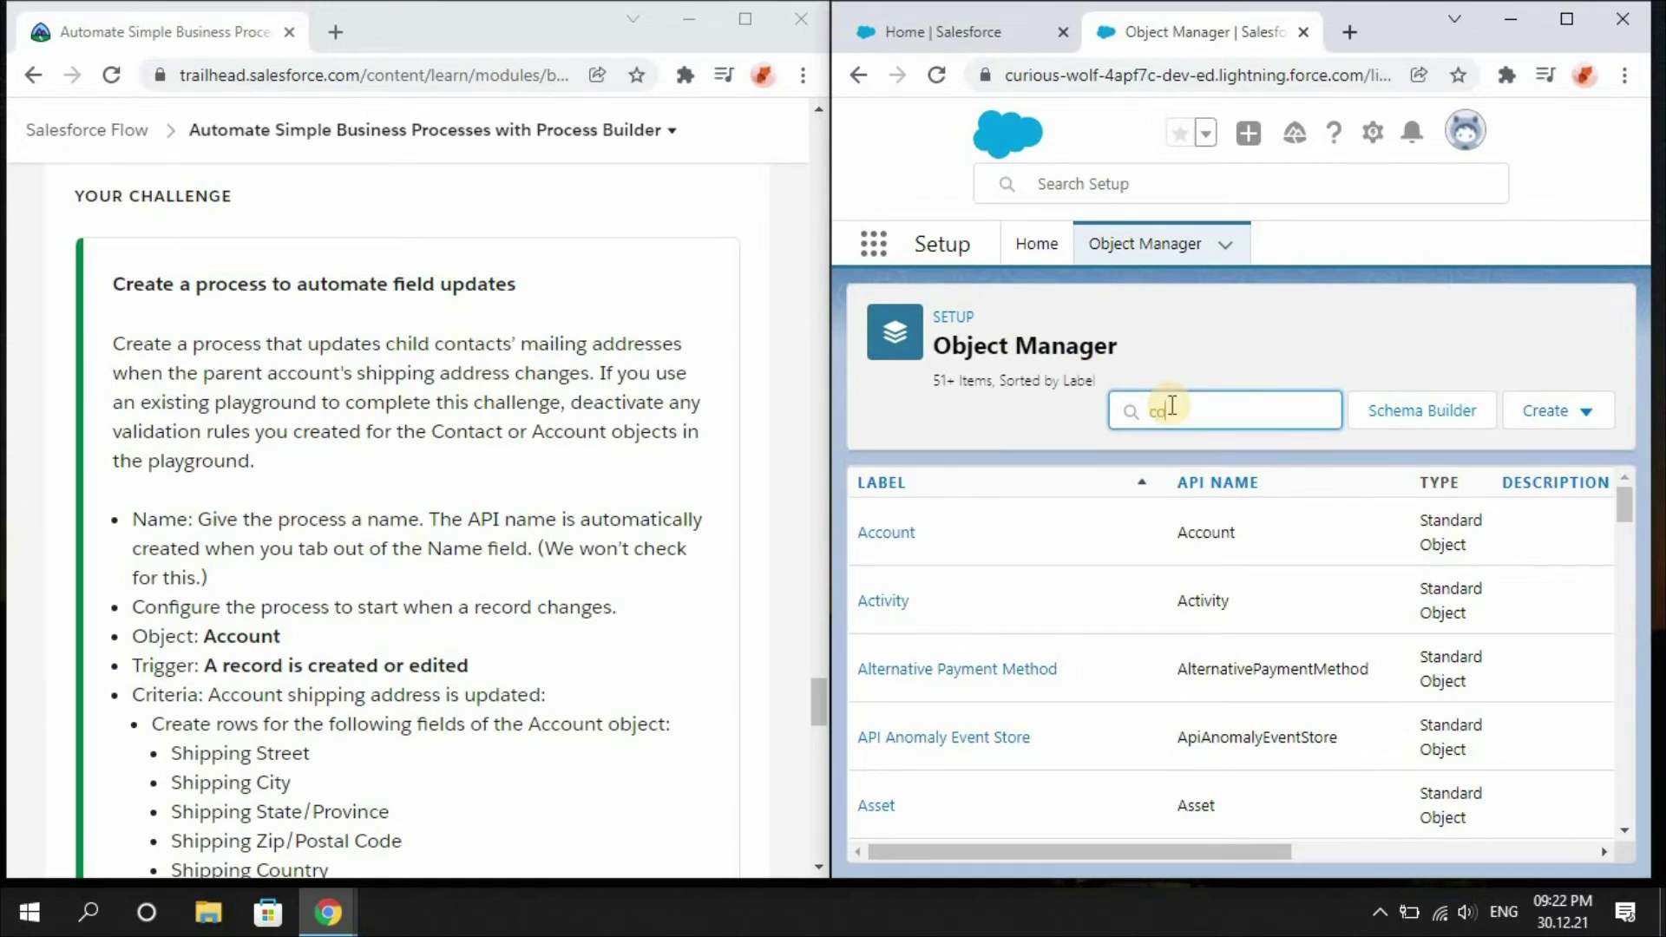
type("ontac")
left_click(891, 538)
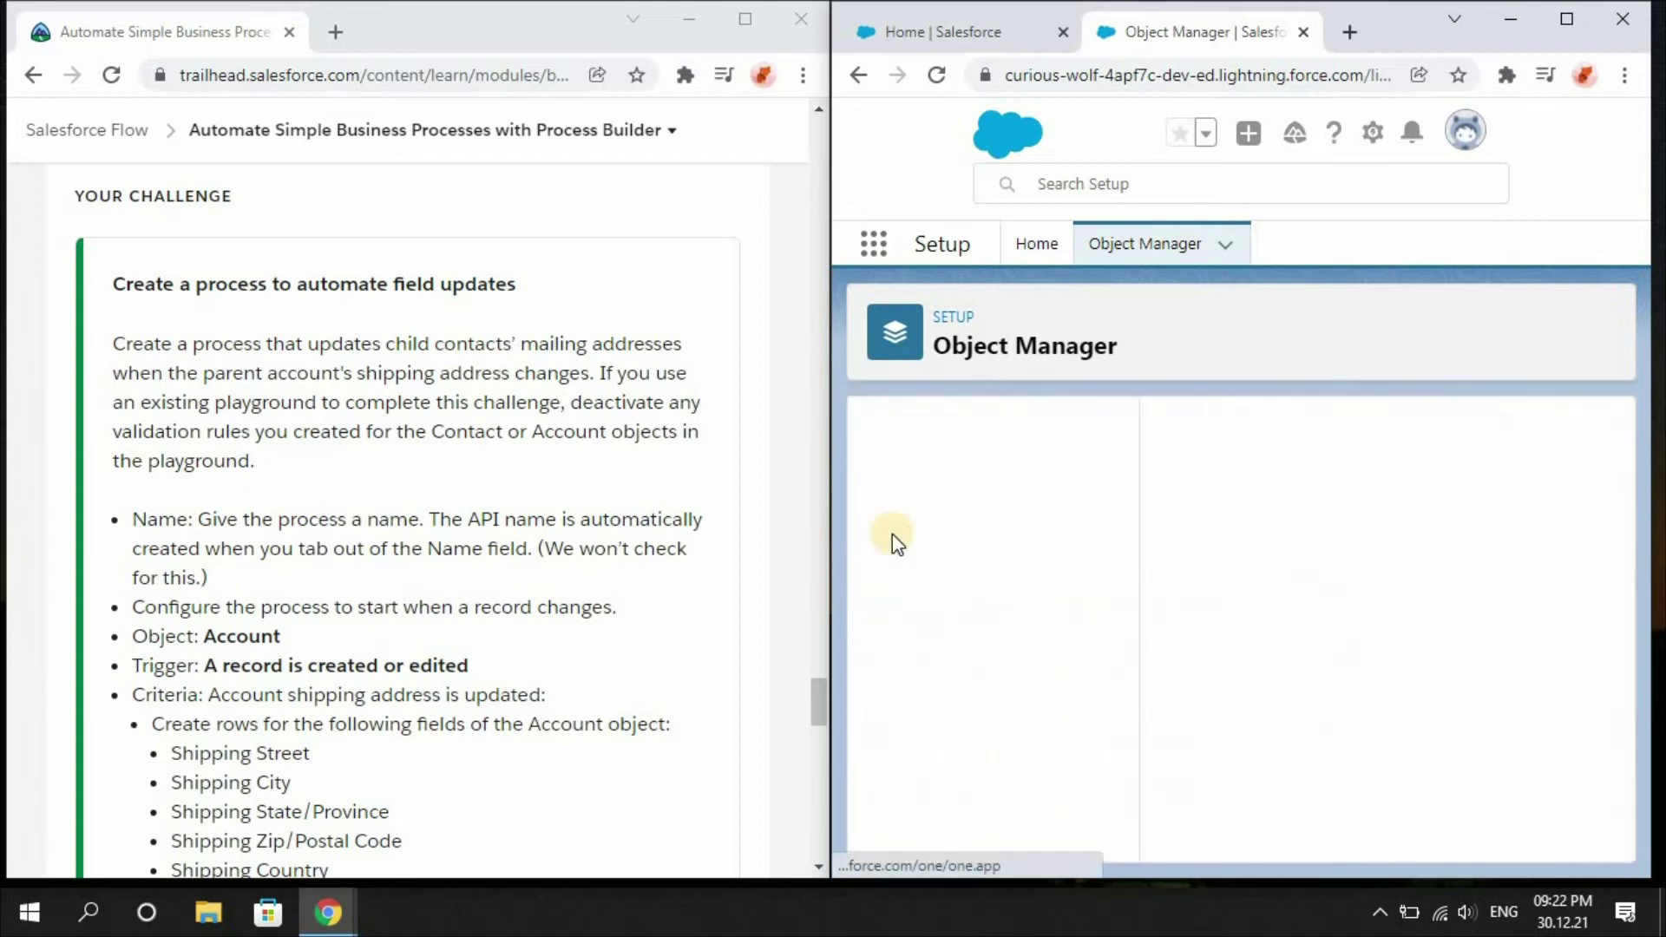
left_click_drag(1123, 514, 1123, 729)
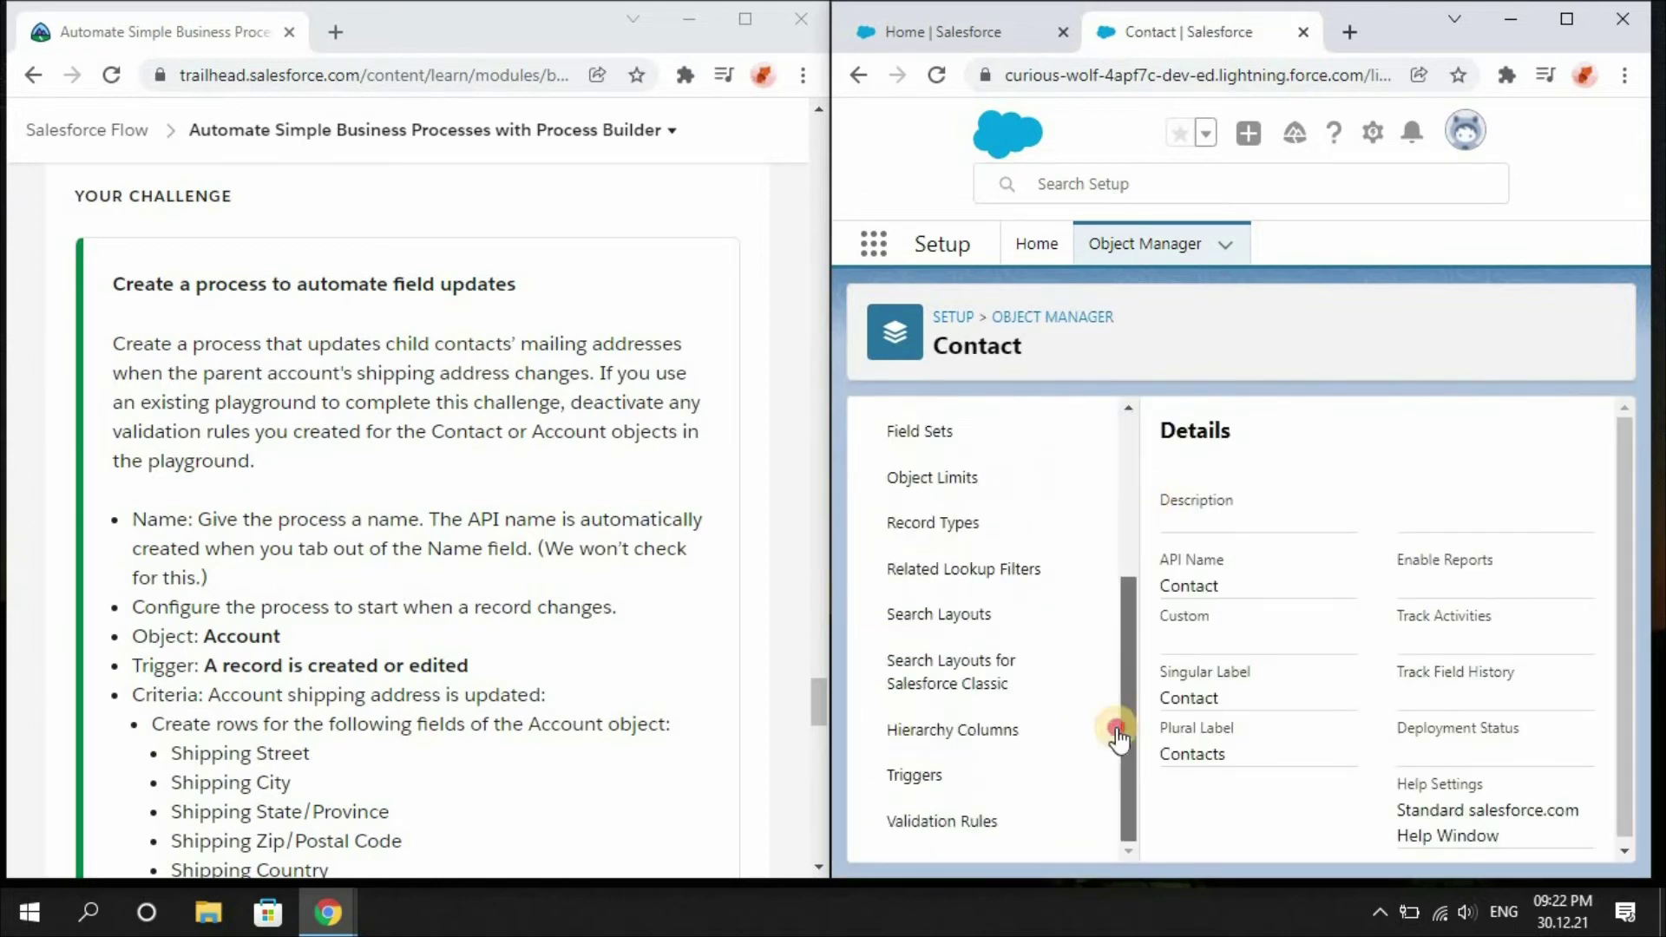
left_click(958, 821)
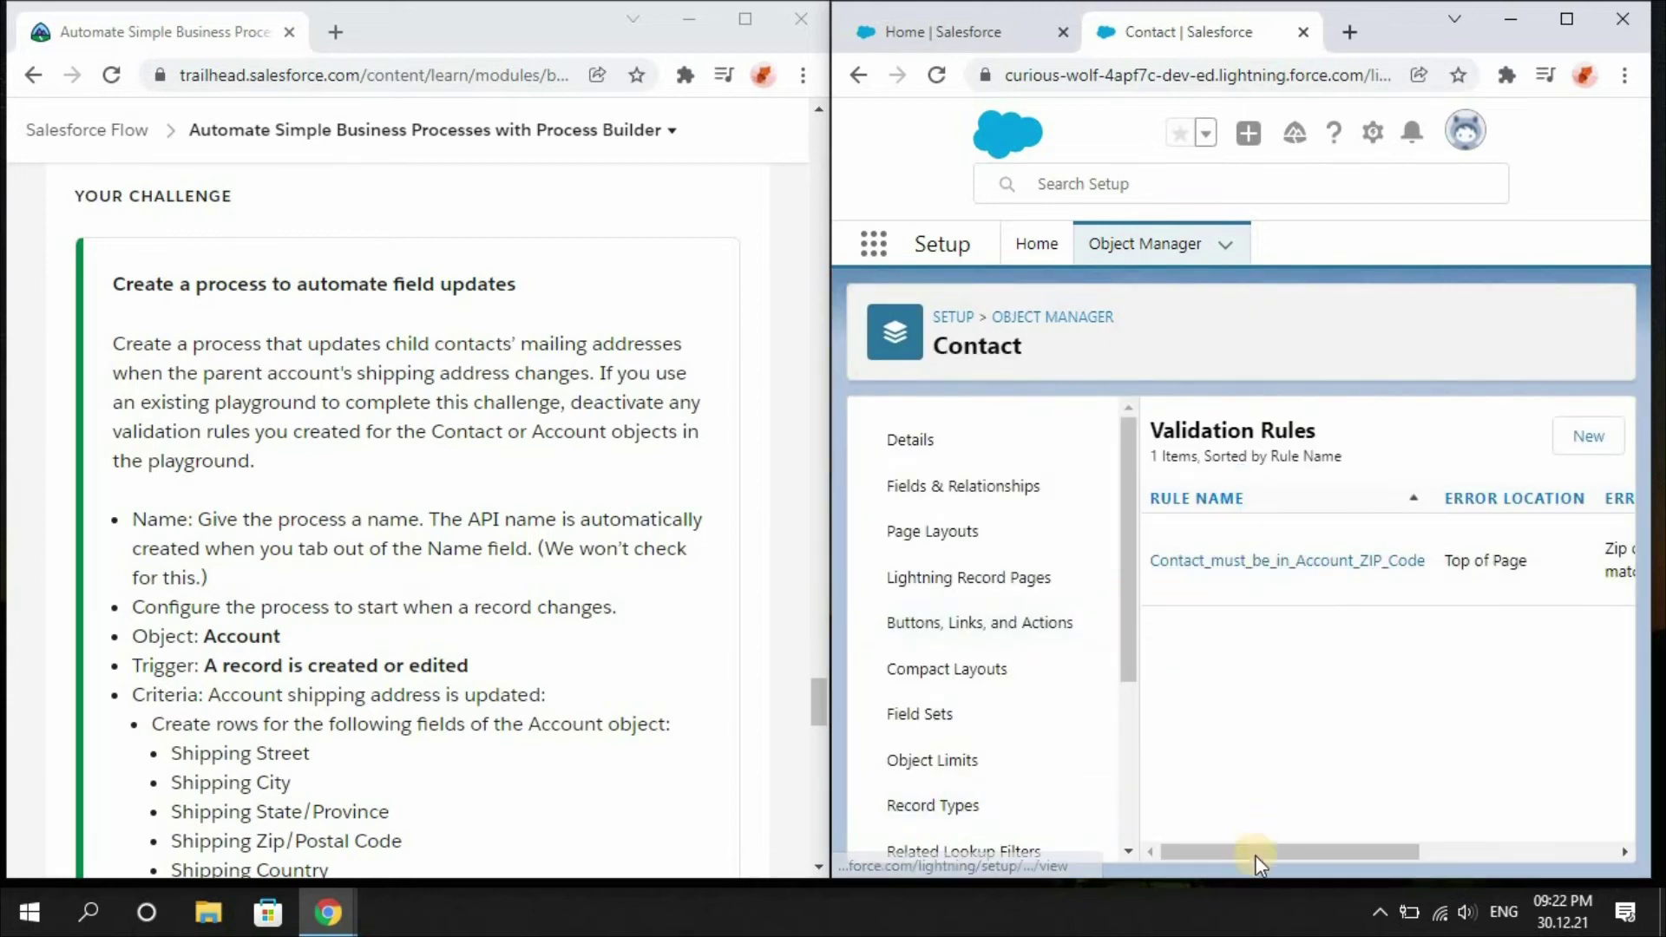
Step: Check the active status of the Contact validation rules and sort the list by Active
left_click_drag(1236, 854, 1486, 820)
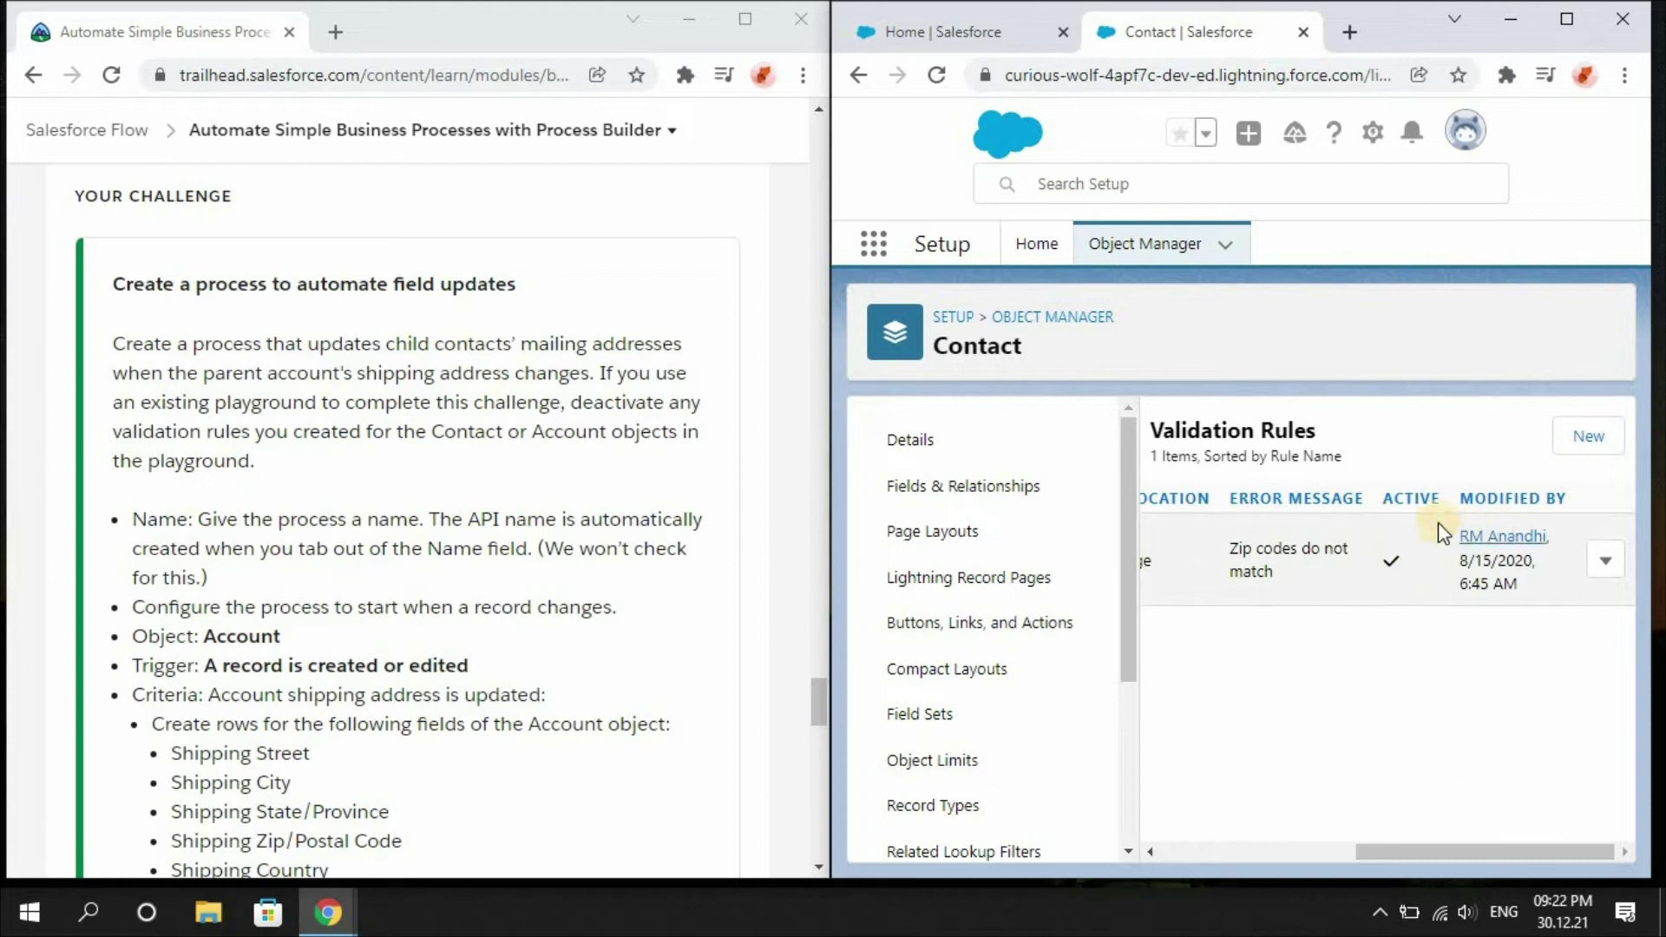
left_click(1415, 501)
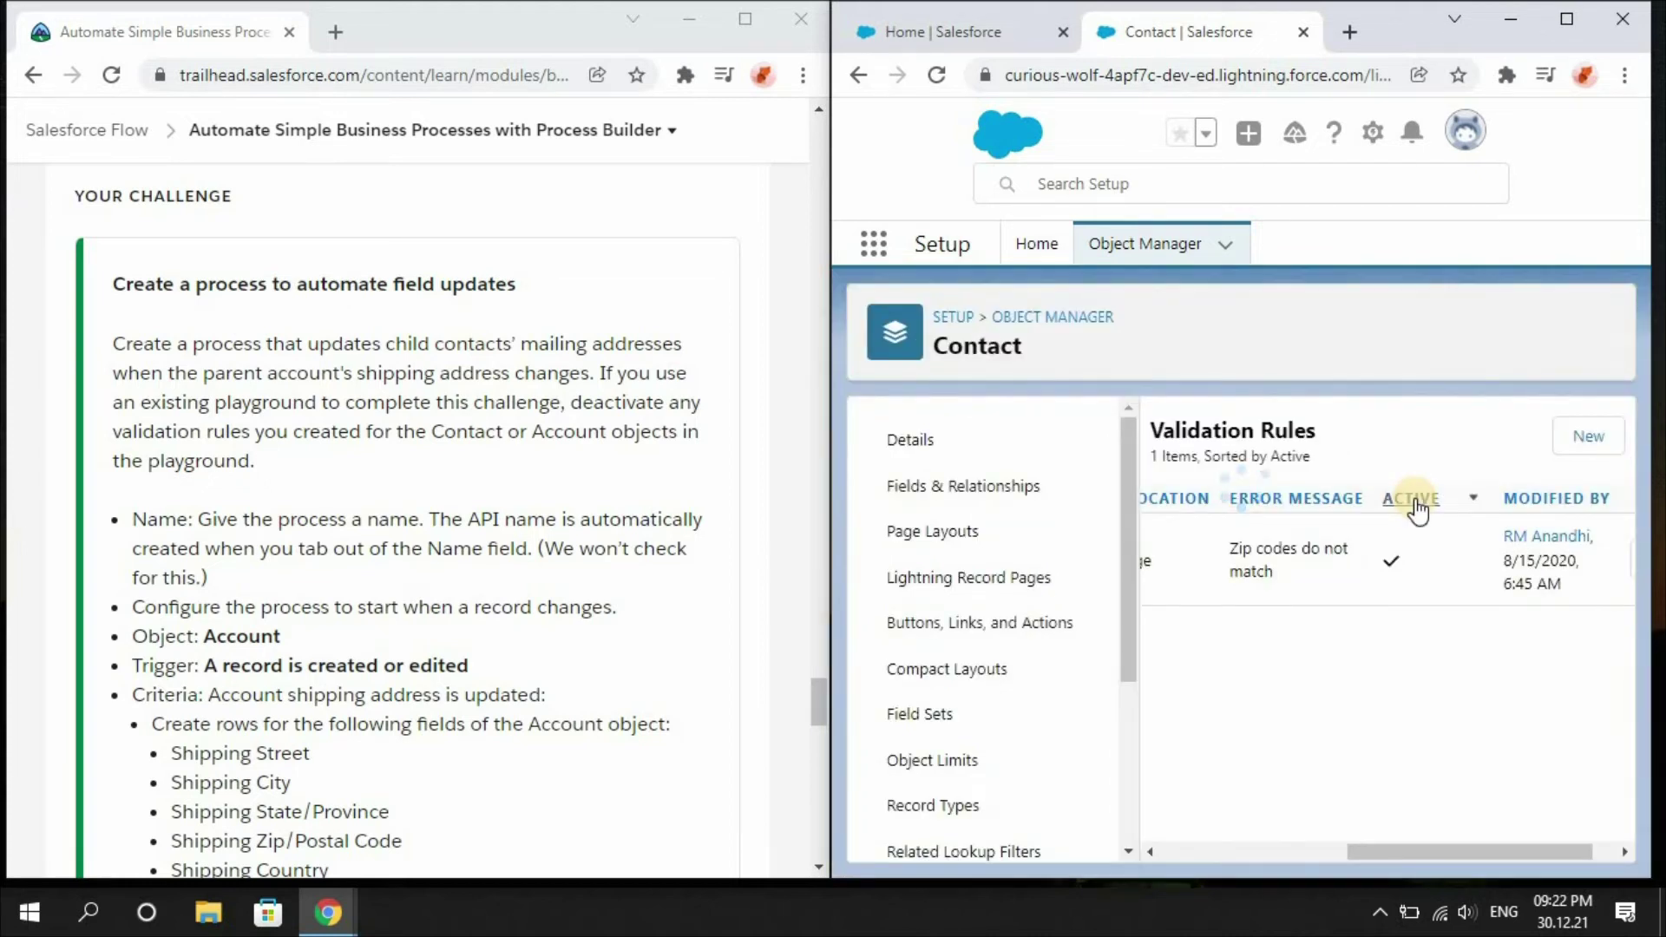
left_click(1472, 502)
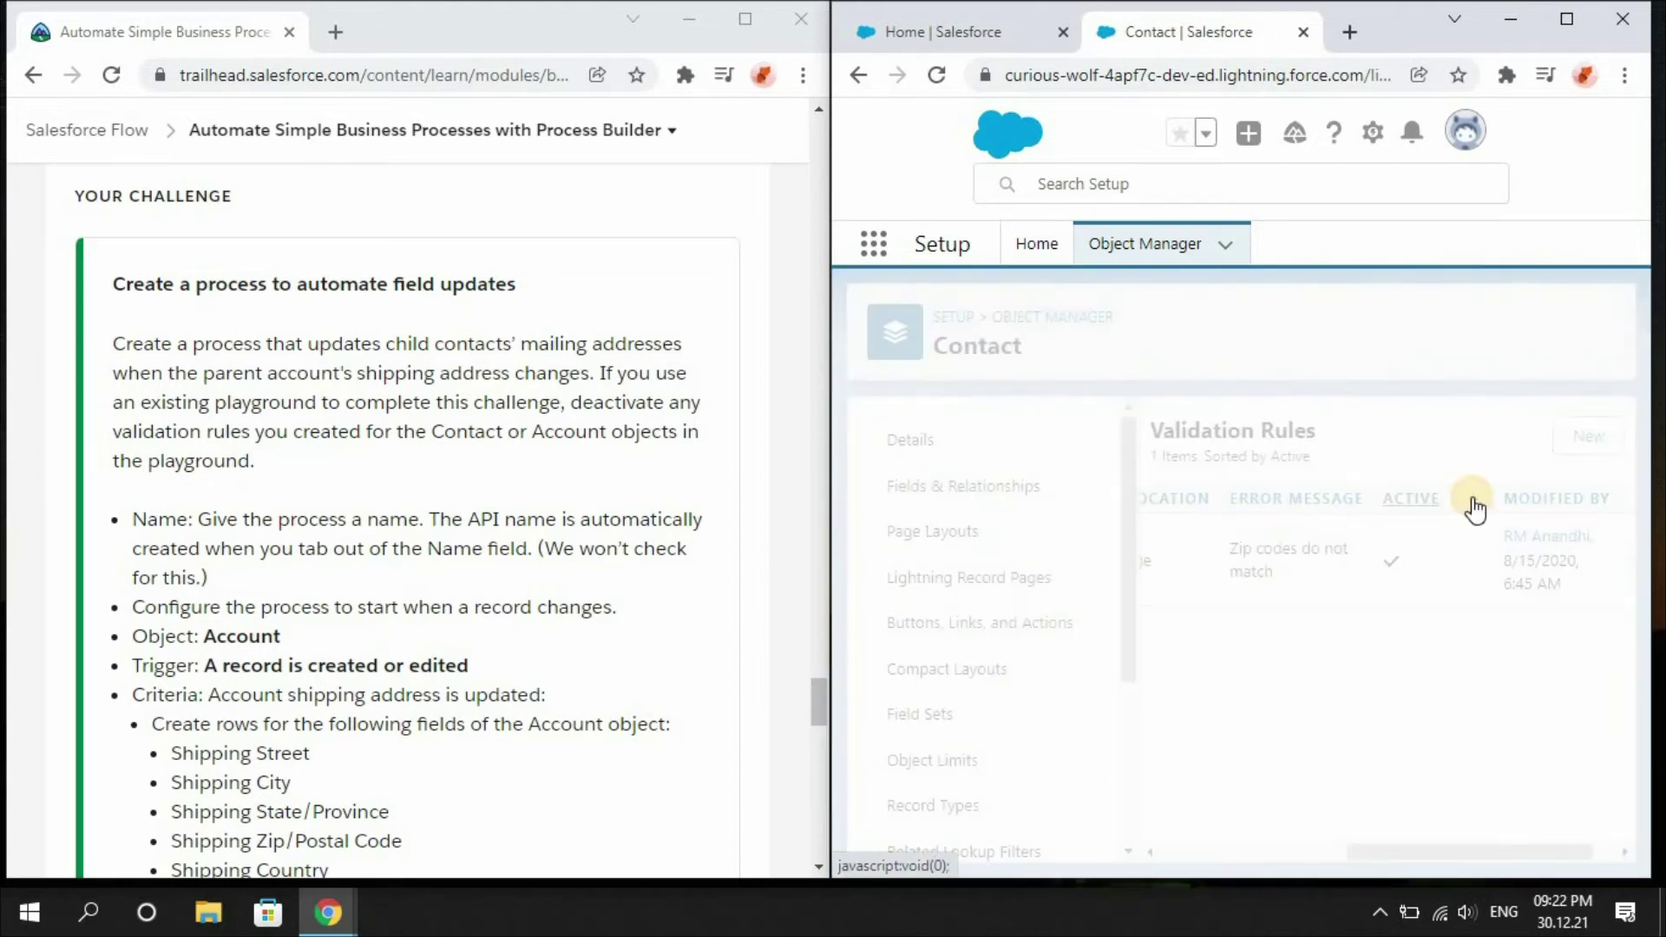
left_click(1430, 503)
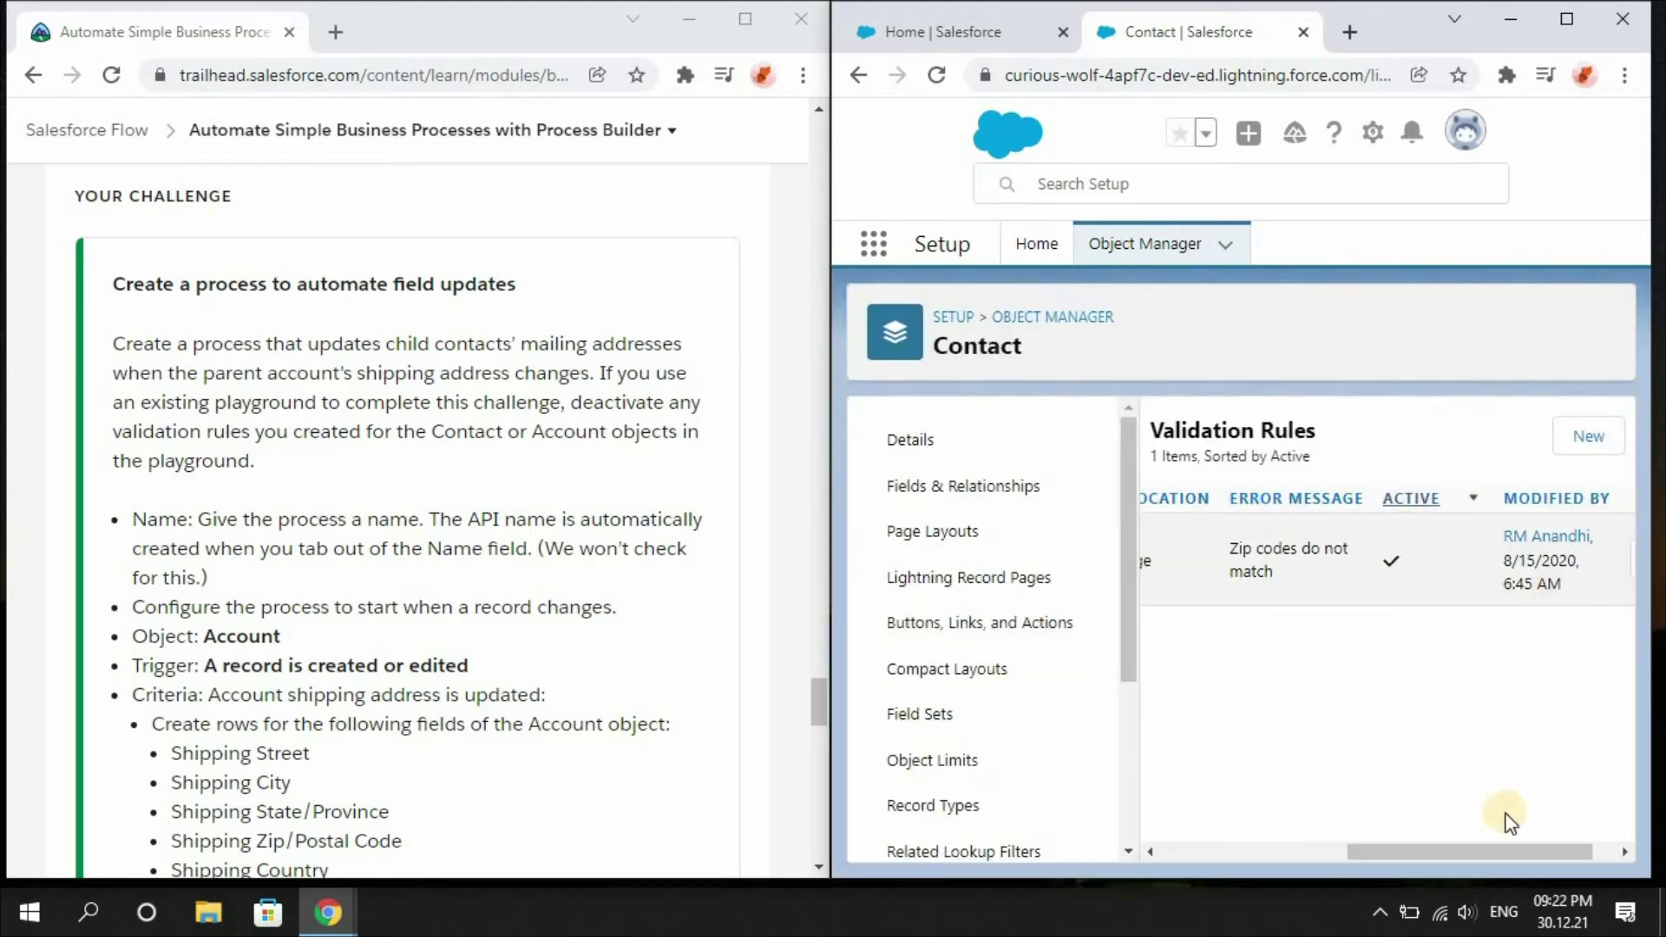
Step: Edit the Contact_must_be_in_Account_ZIP_Code validation rule to make it inactive and save it
left_click_drag(1481, 851, 1537, 846)
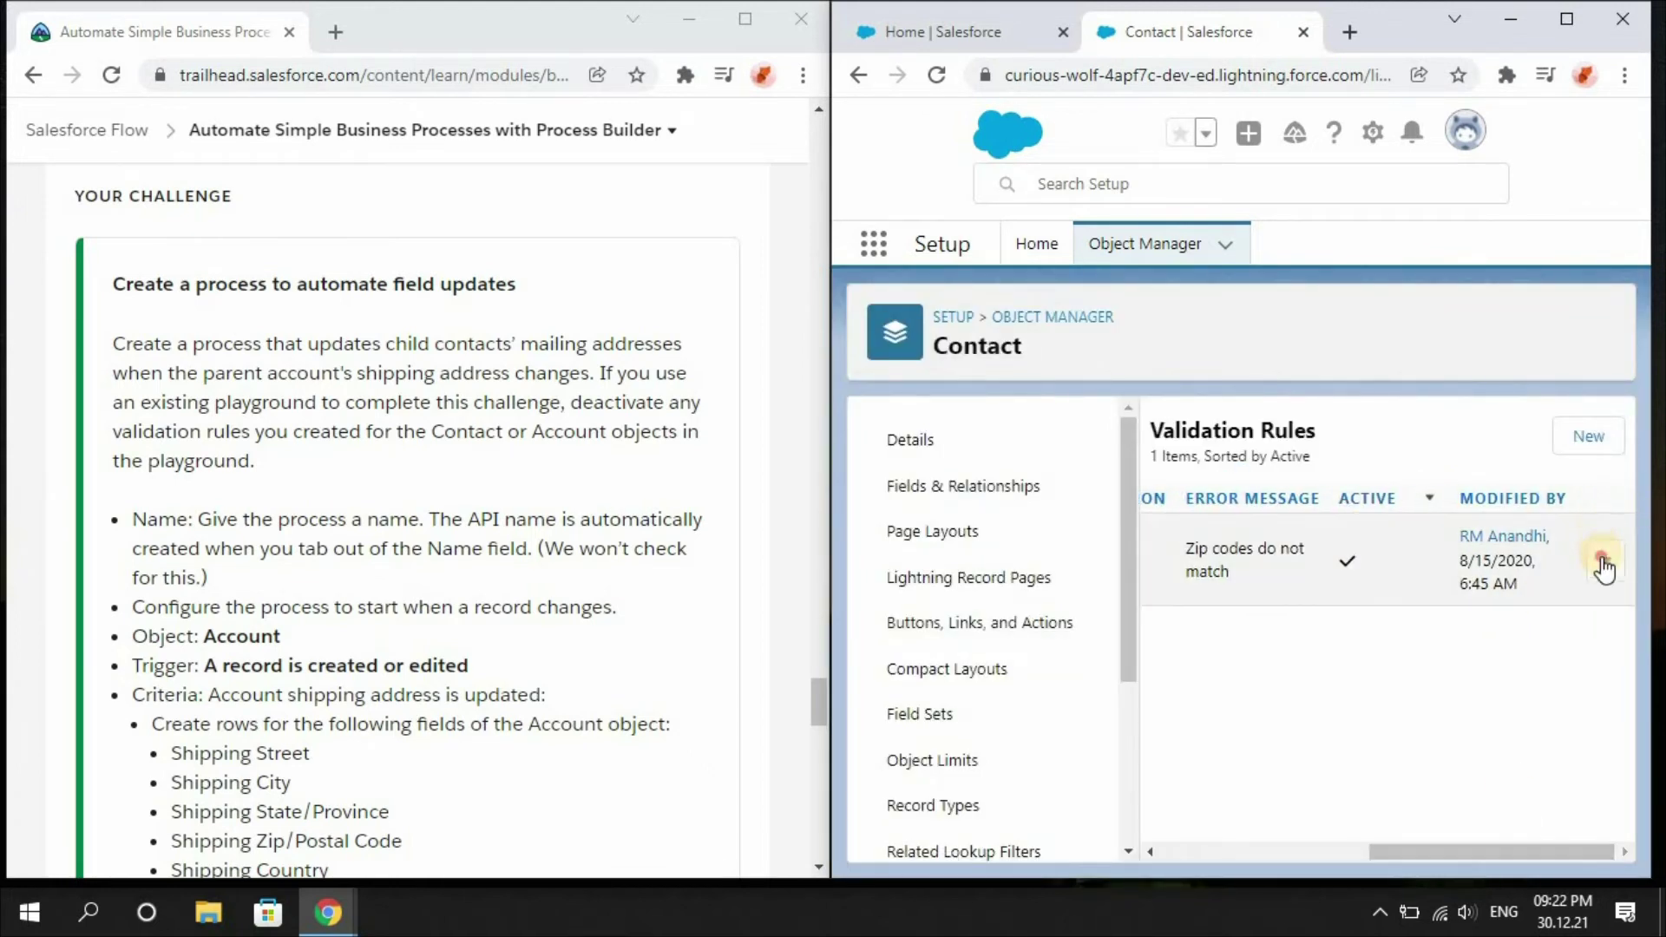
left_click(1606, 558)
left_click(1573, 609)
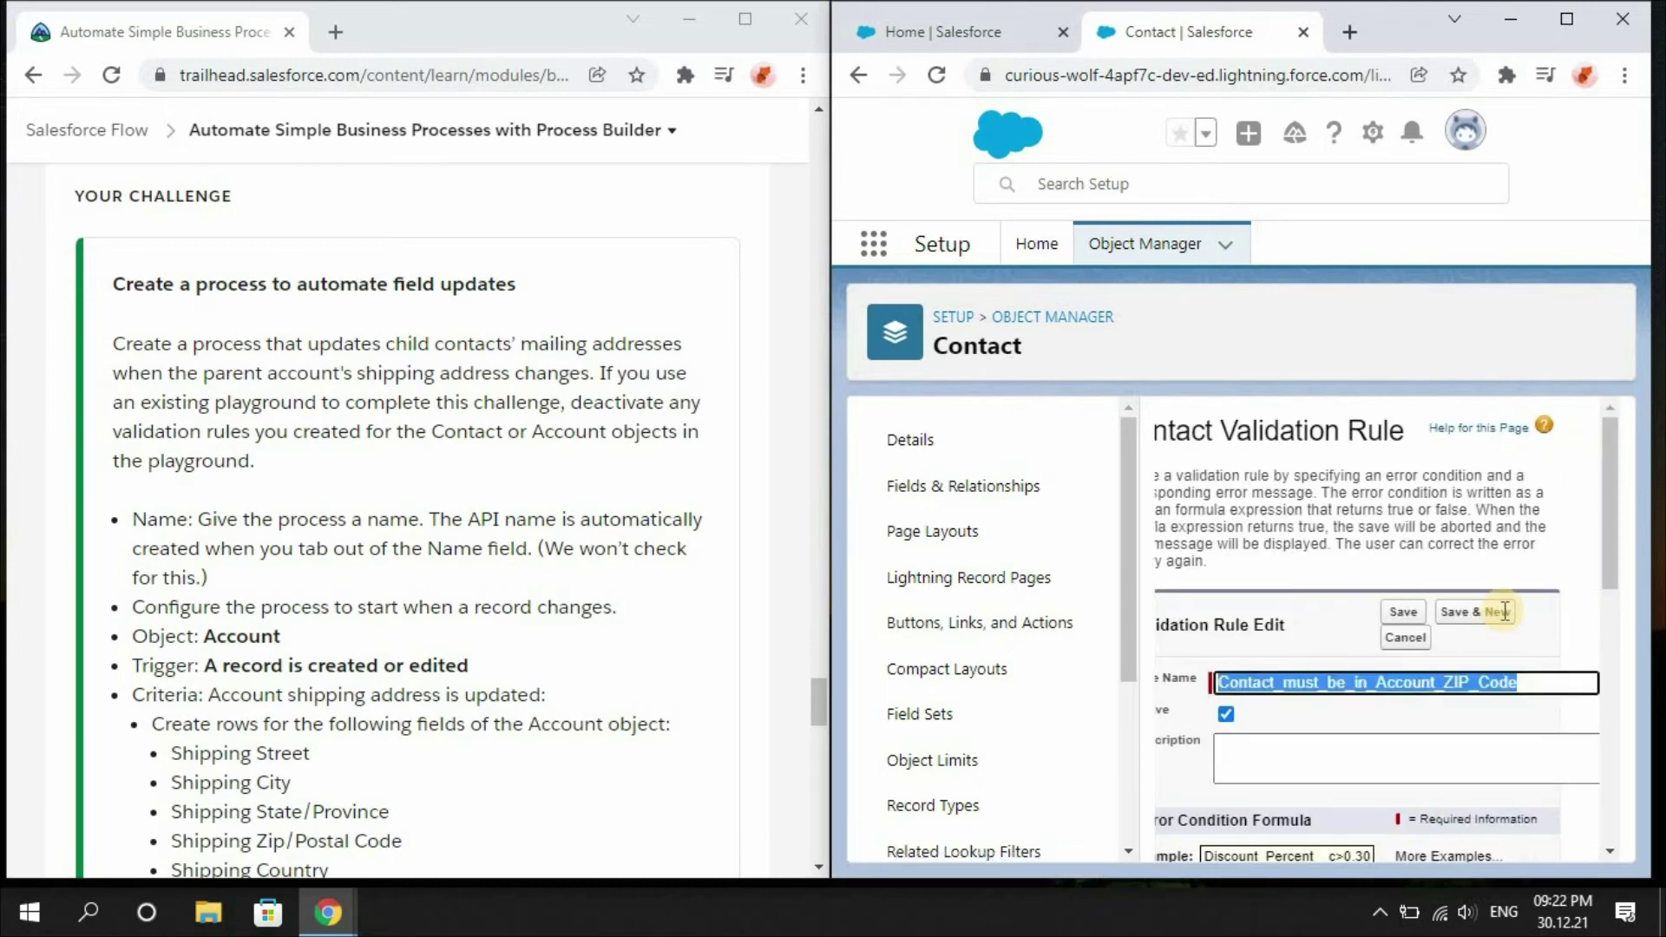
left_click_drag(1617, 514, 1615, 626)
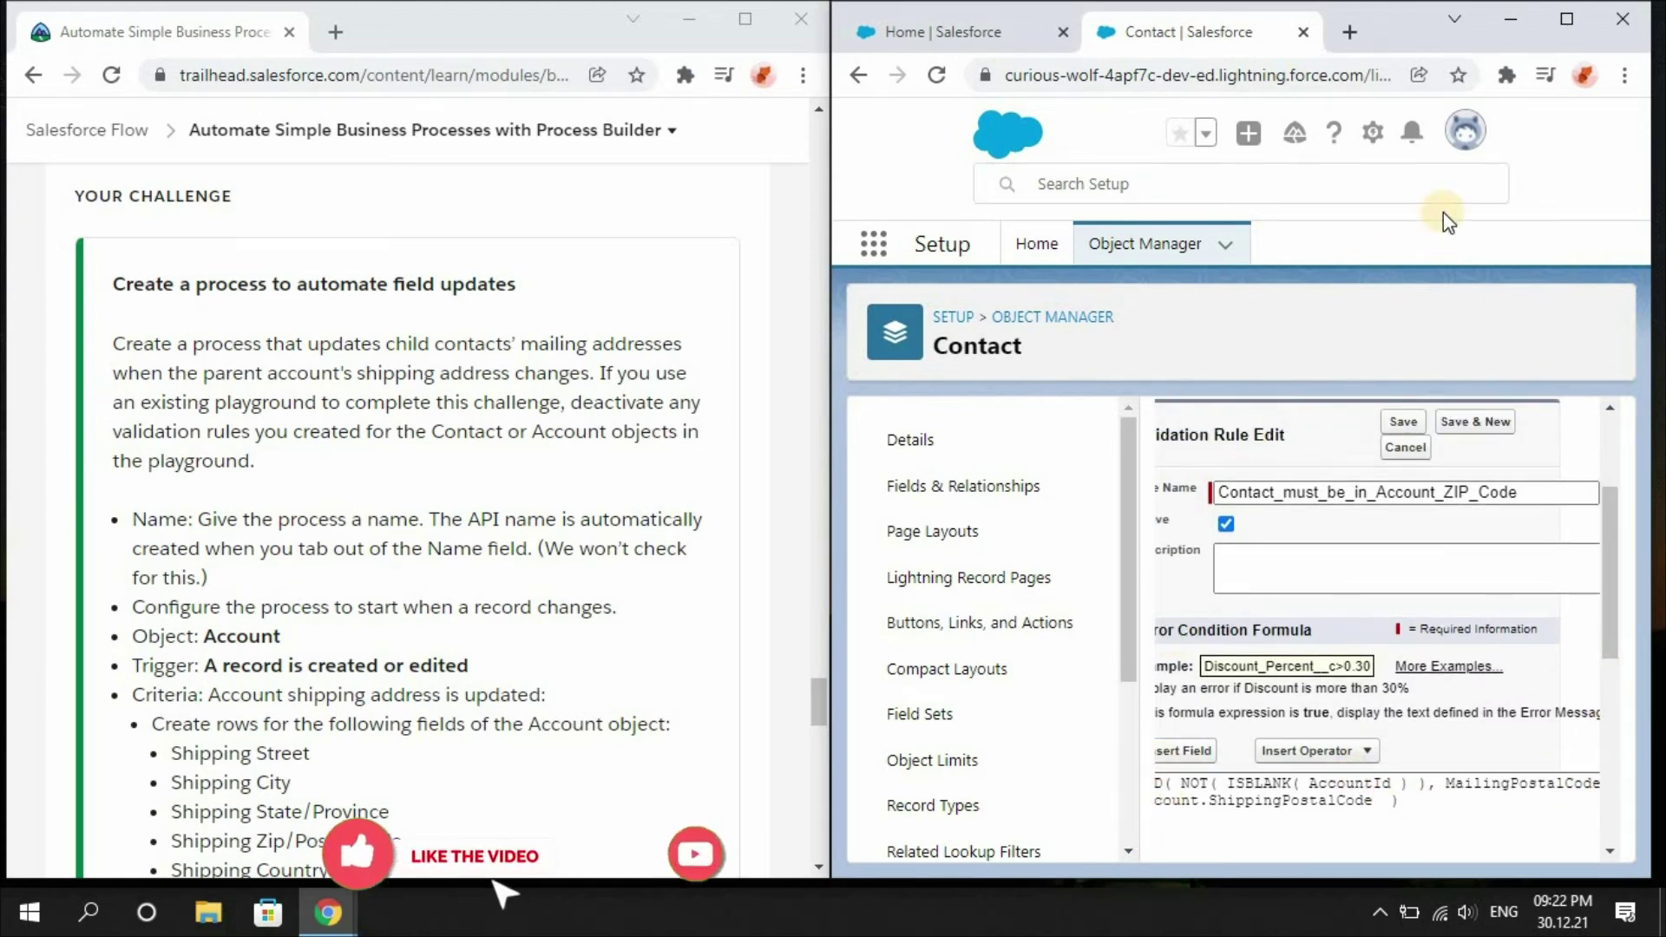
left_click(1575, 33)
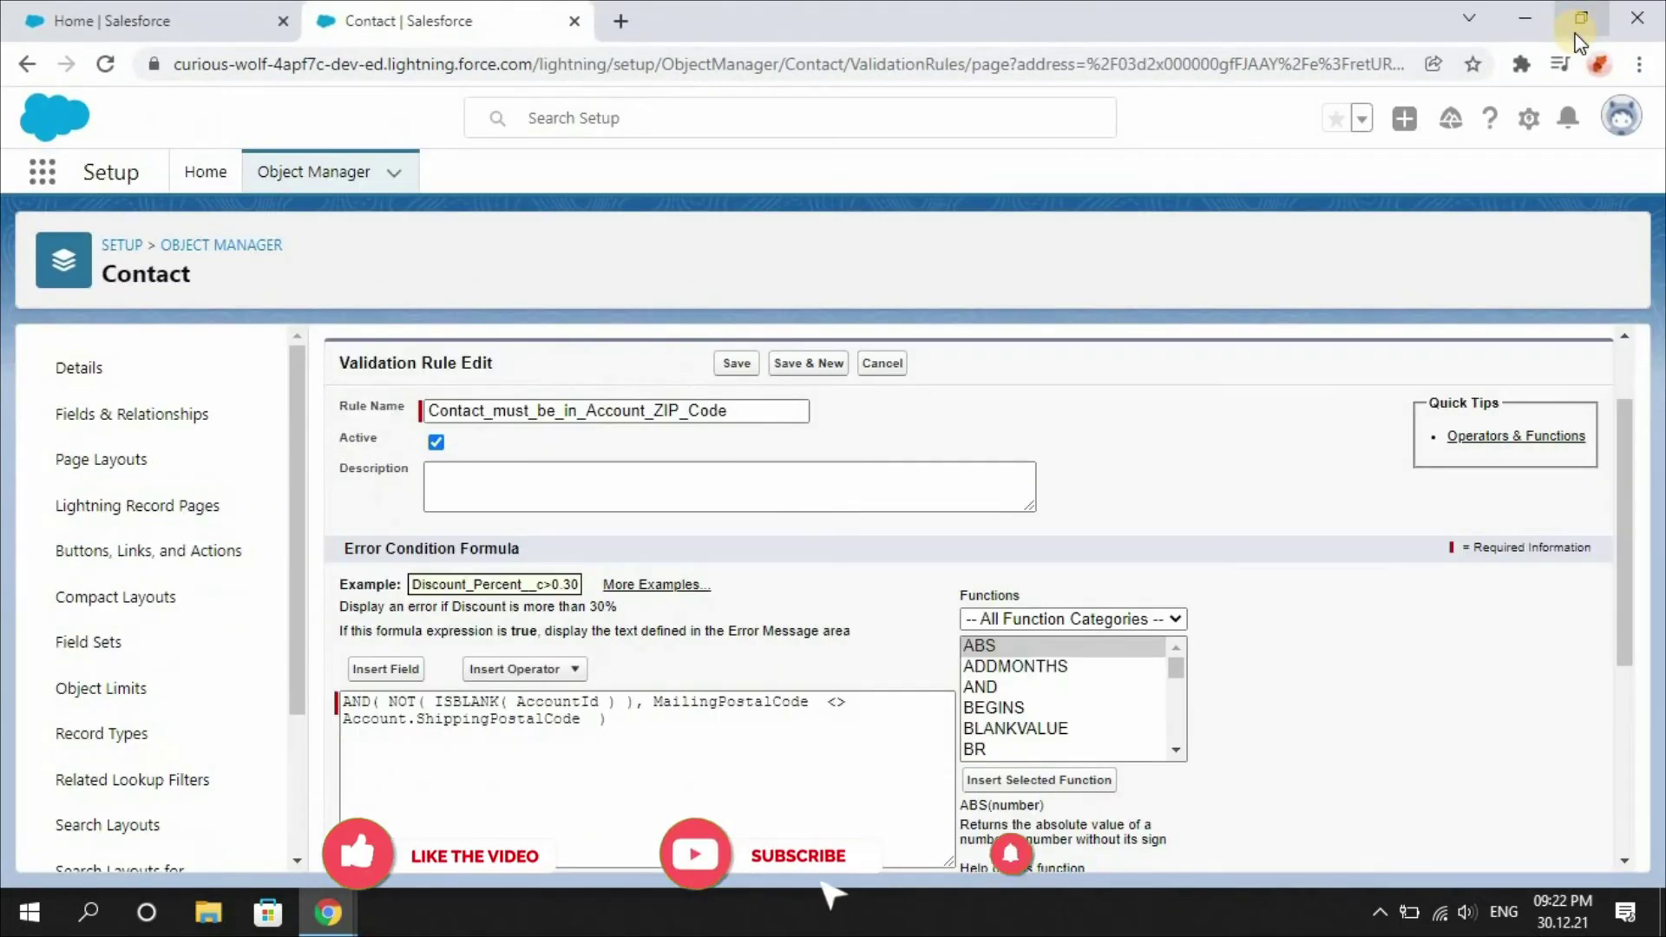
left_click(437, 443)
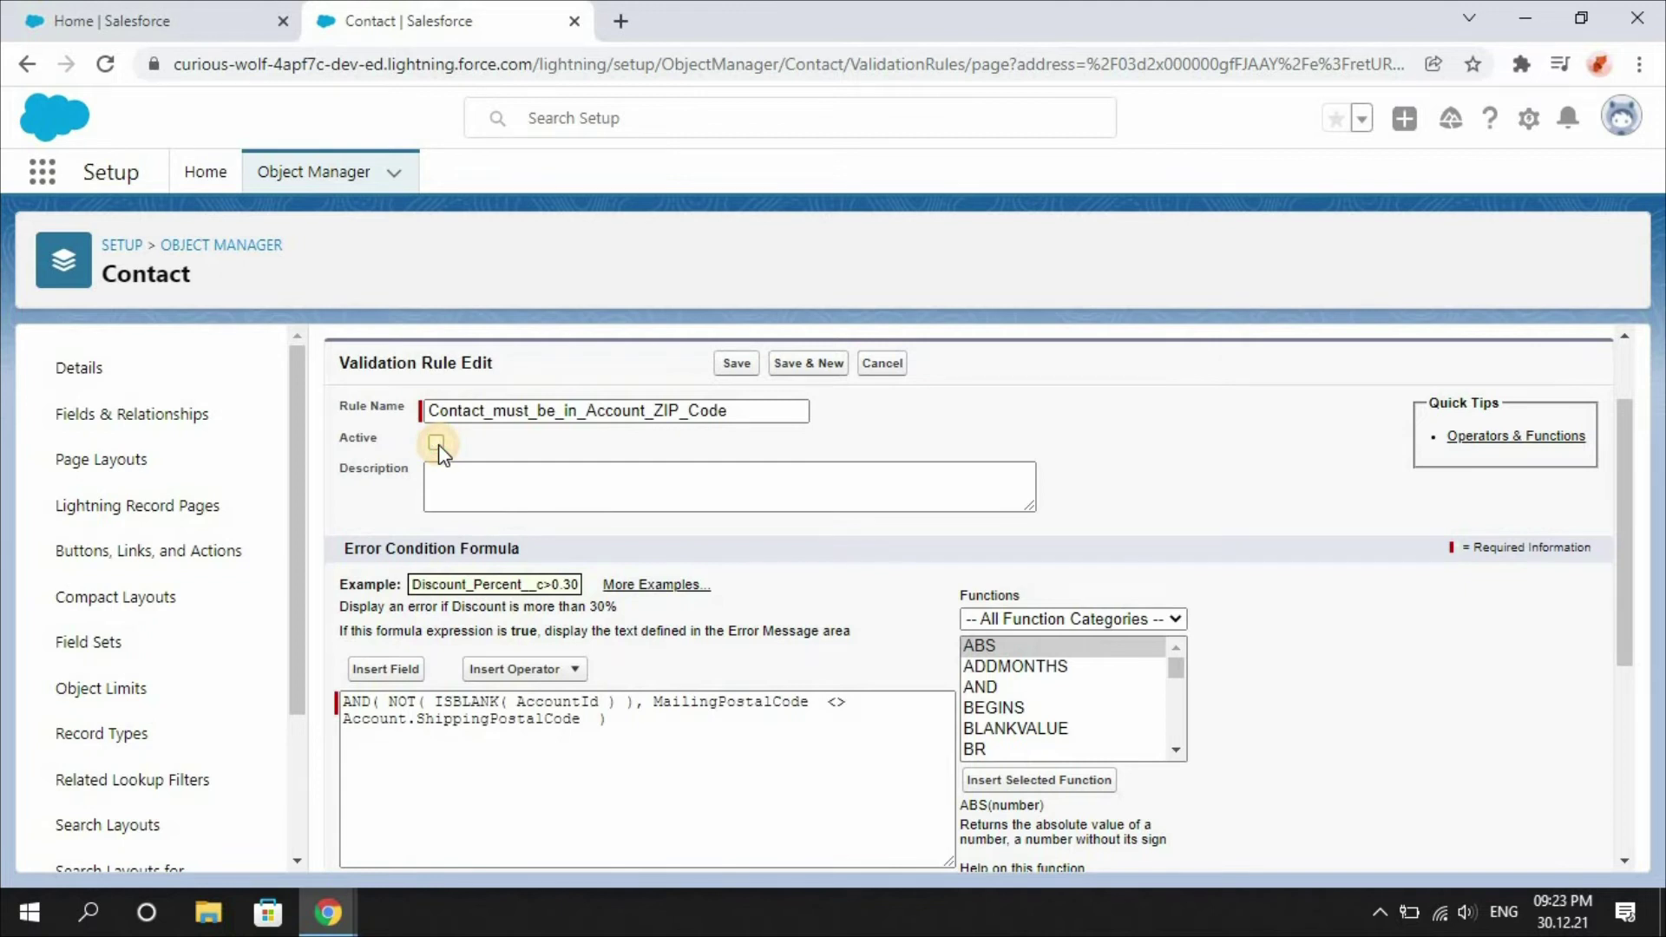
left_click(738, 368)
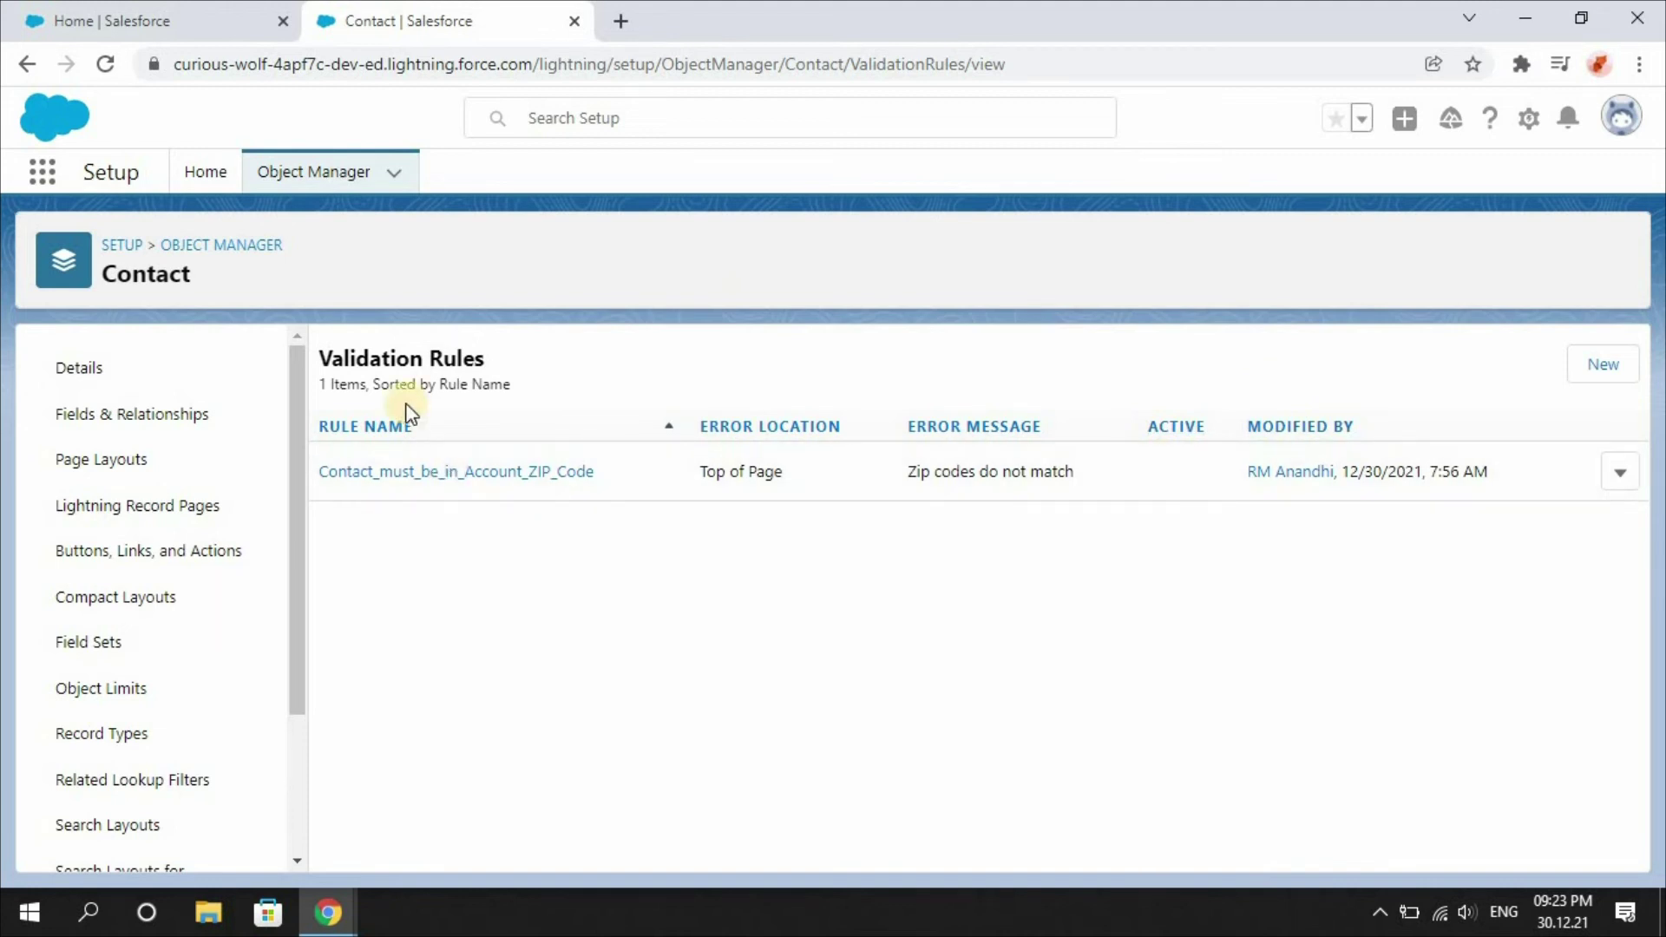
Step: Open Process Builder from Setup Home and show it beside the challenge instructions
left_click(205, 171)
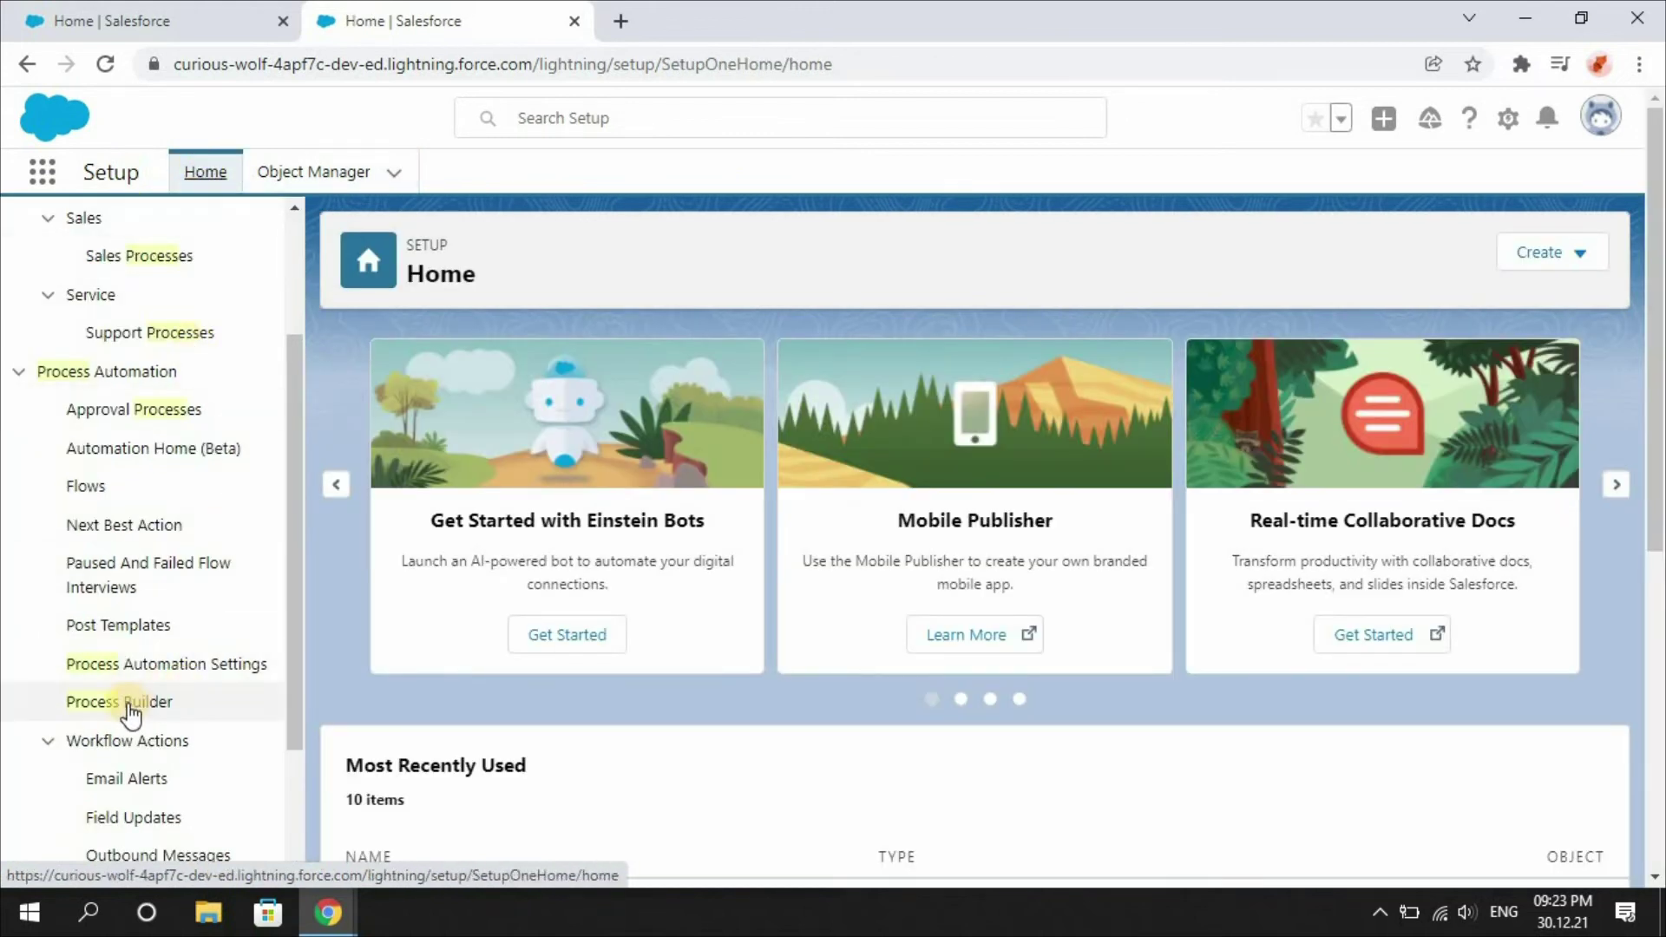
left_click(129, 707)
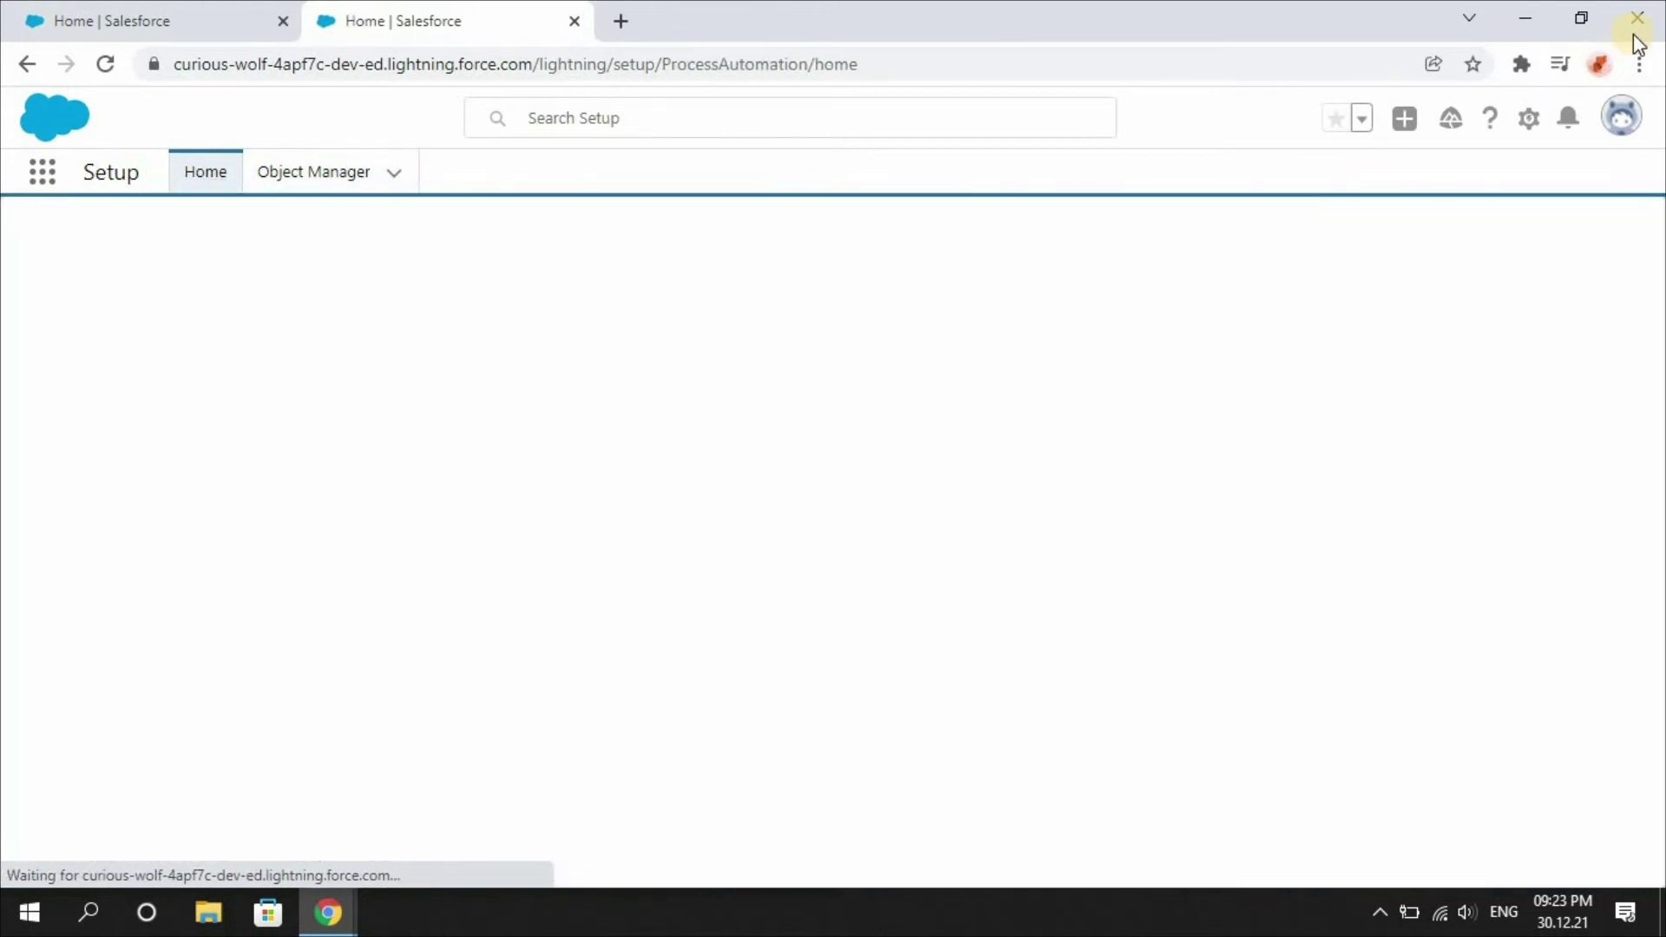
left_click(1582, 21)
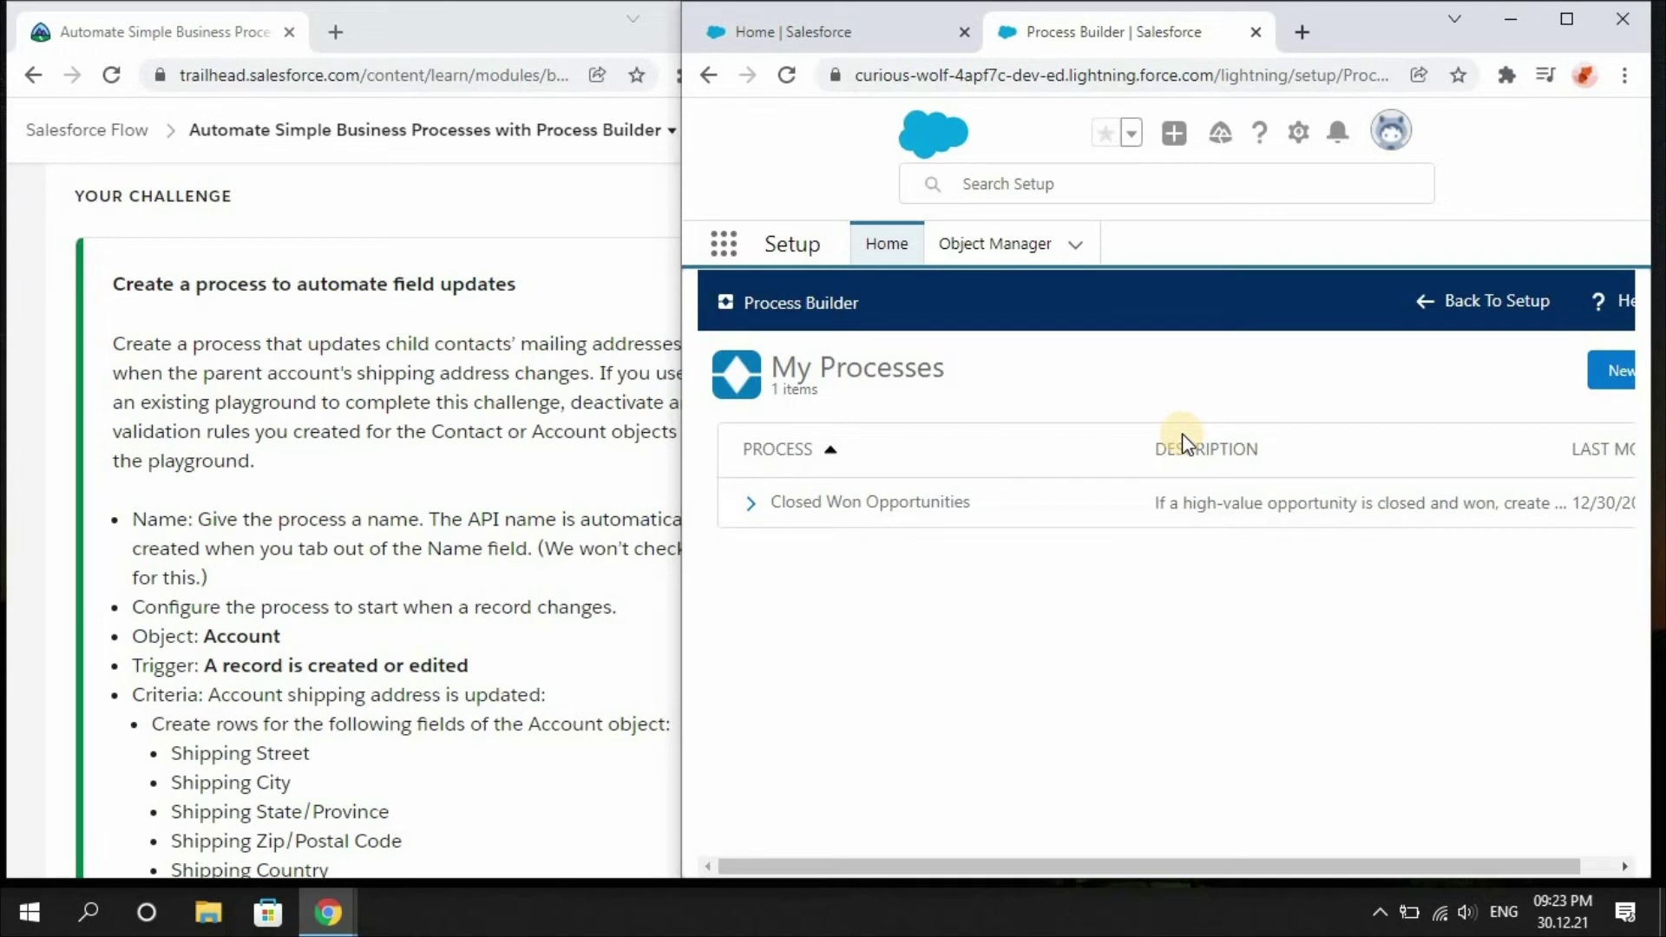
Step: Create a new process named Account Address that starts when a record changes, and save it
left_click(1613, 363)
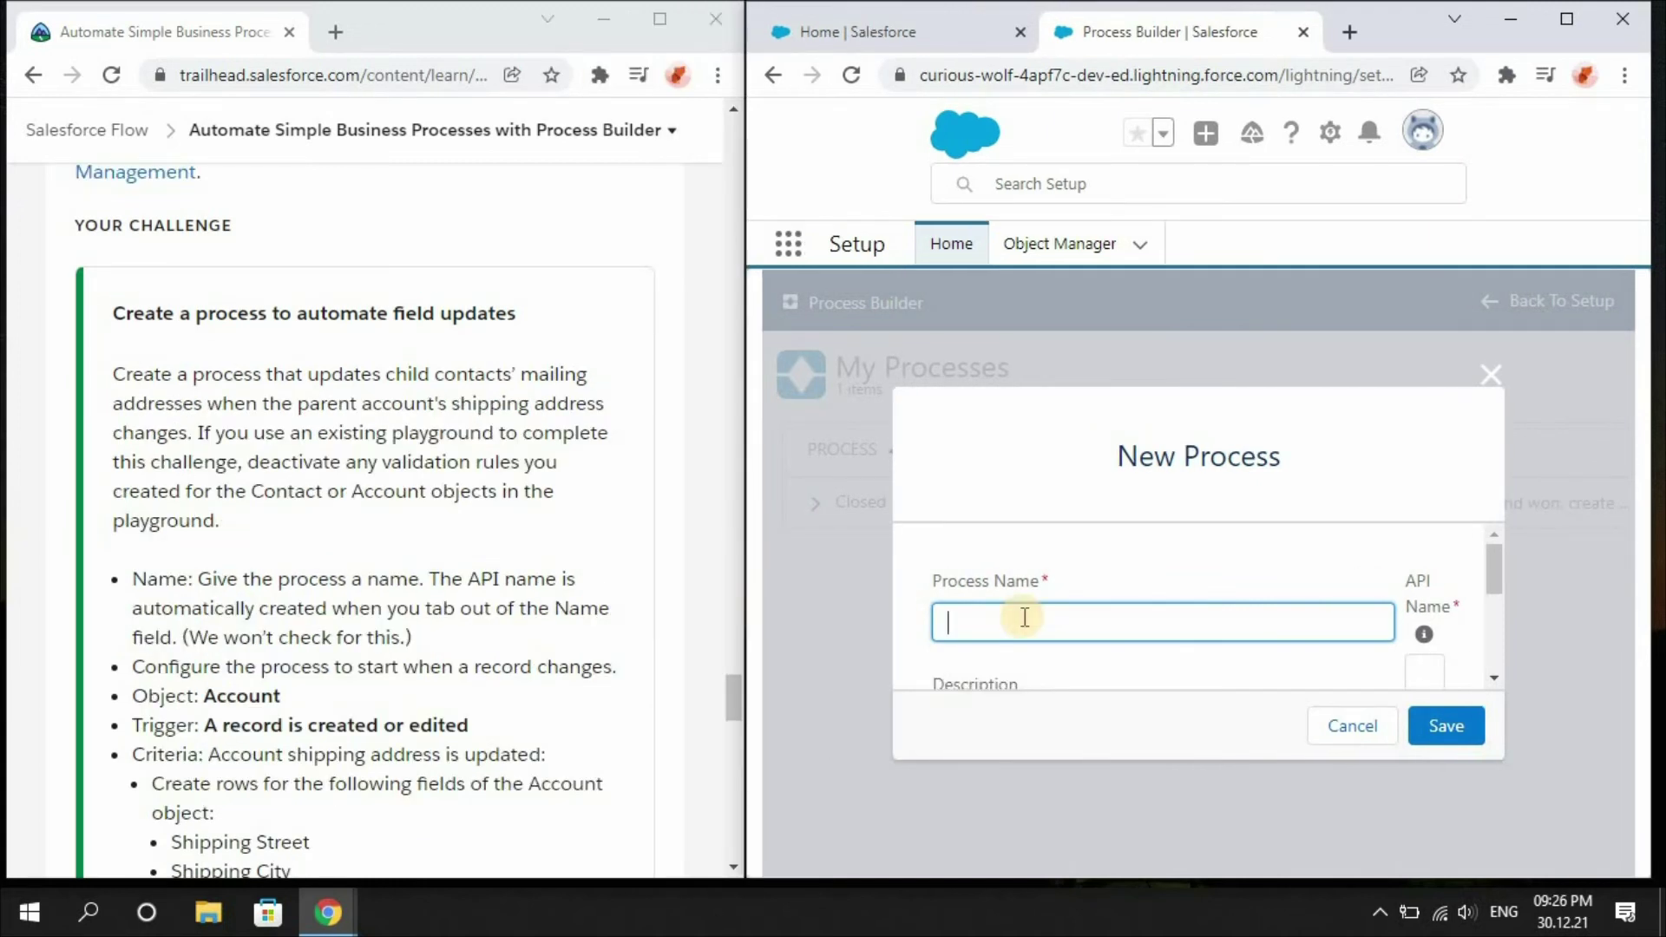
type("Account Address")
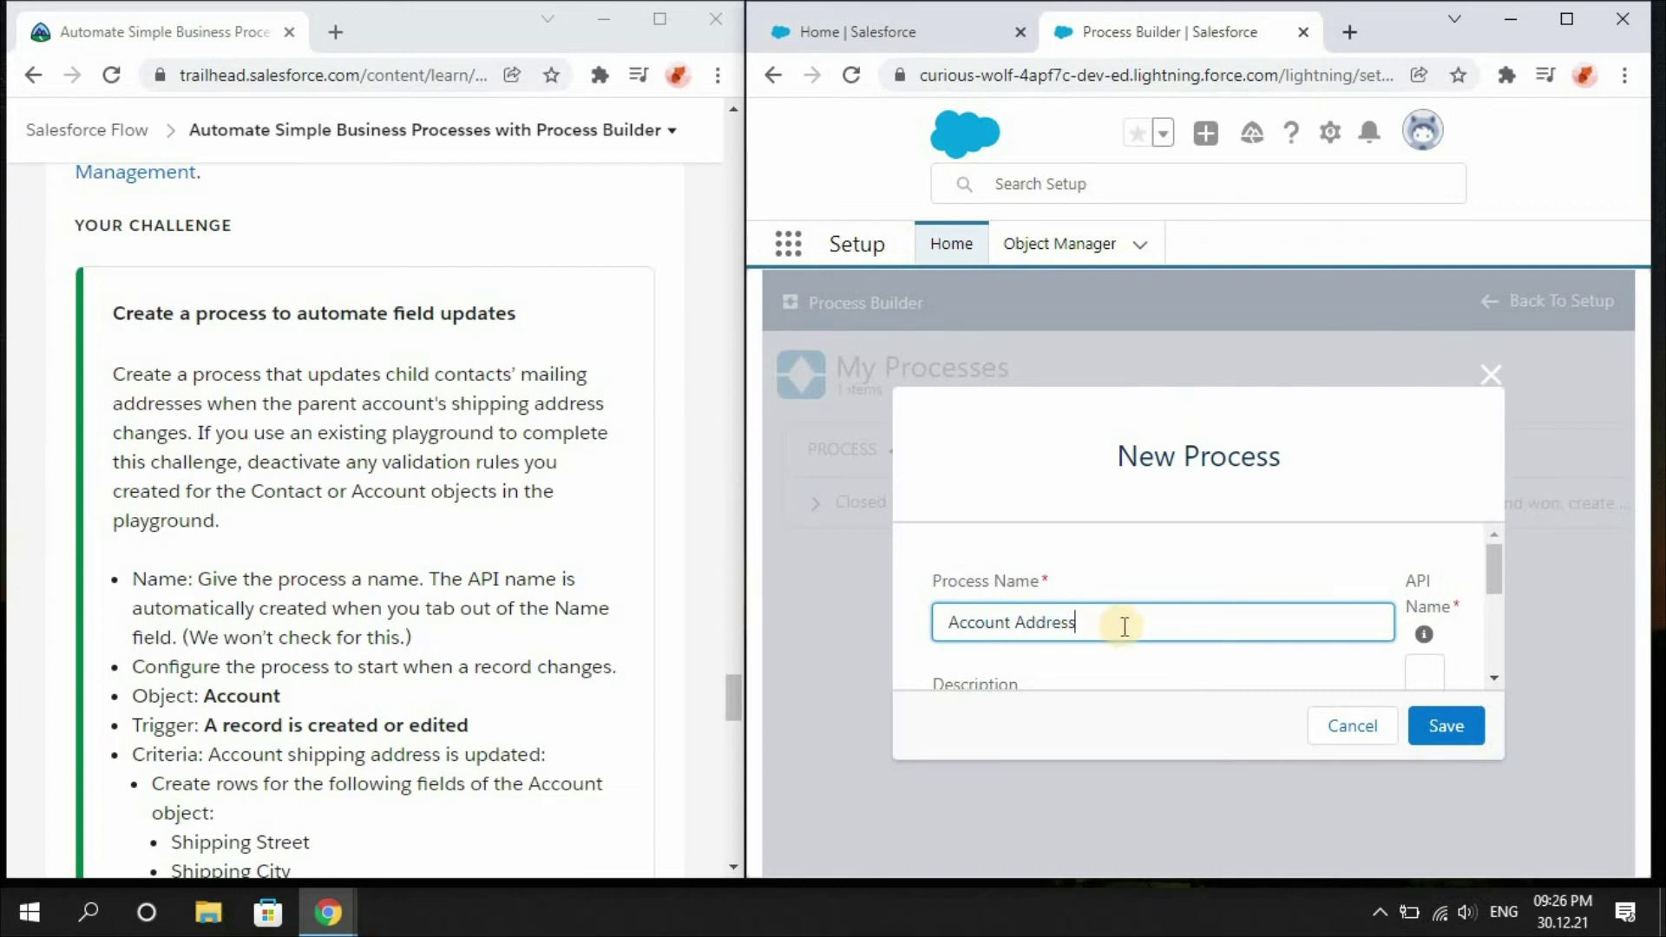
left_click(1467, 558)
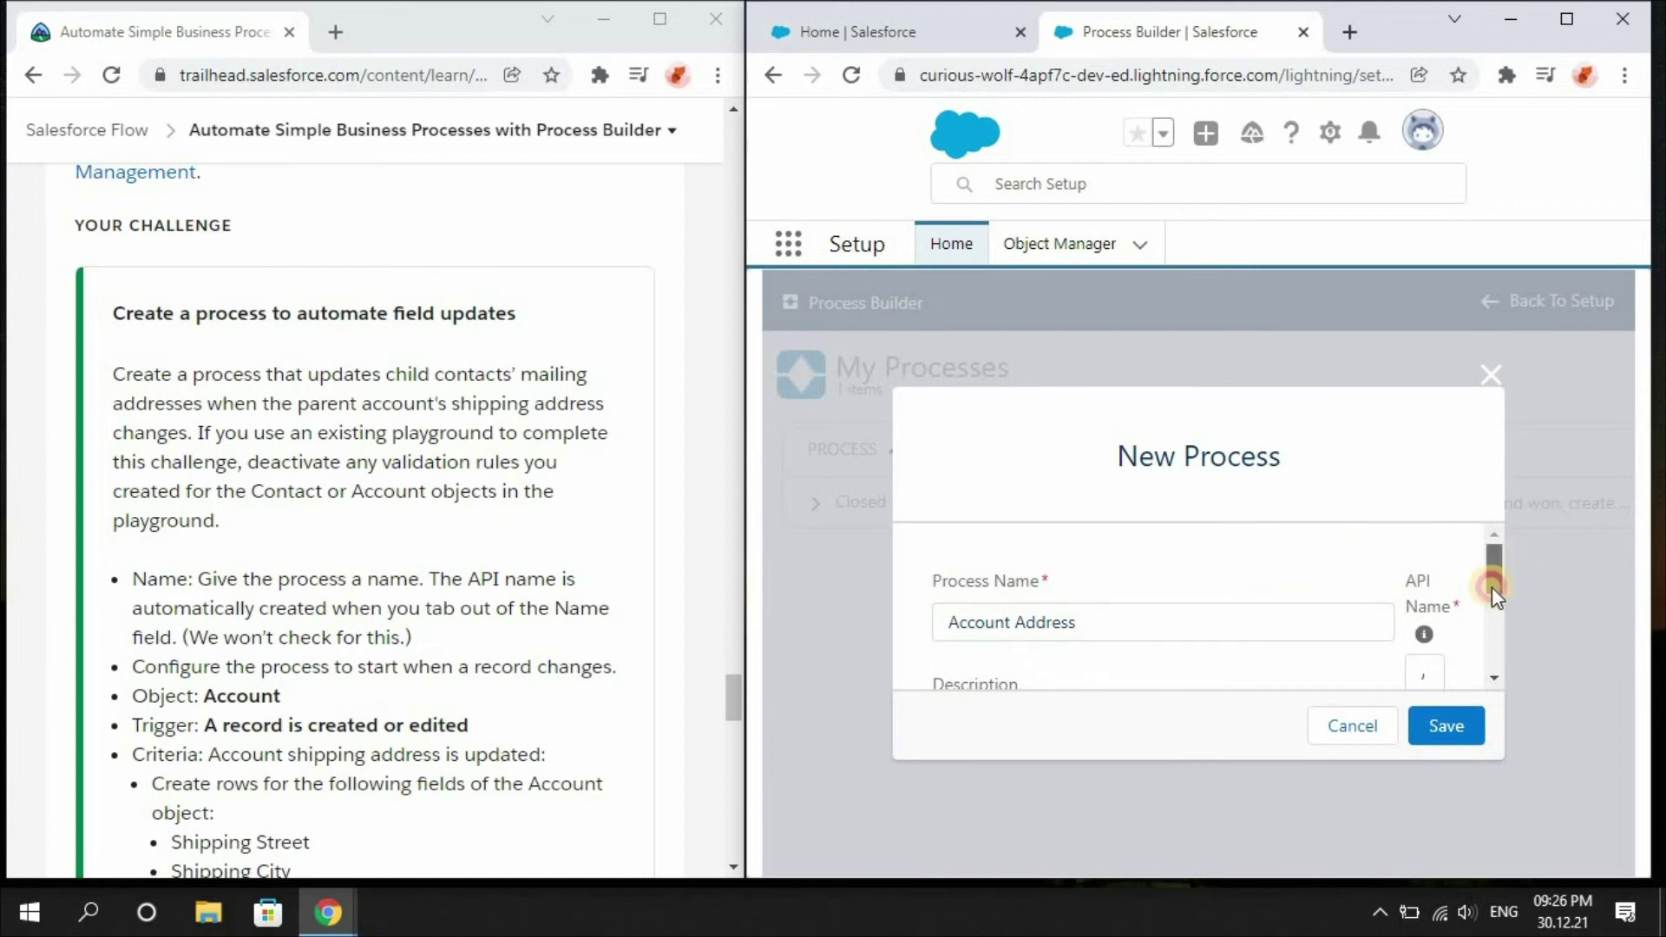
left_click_drag(1492, 587, 1498, 618)
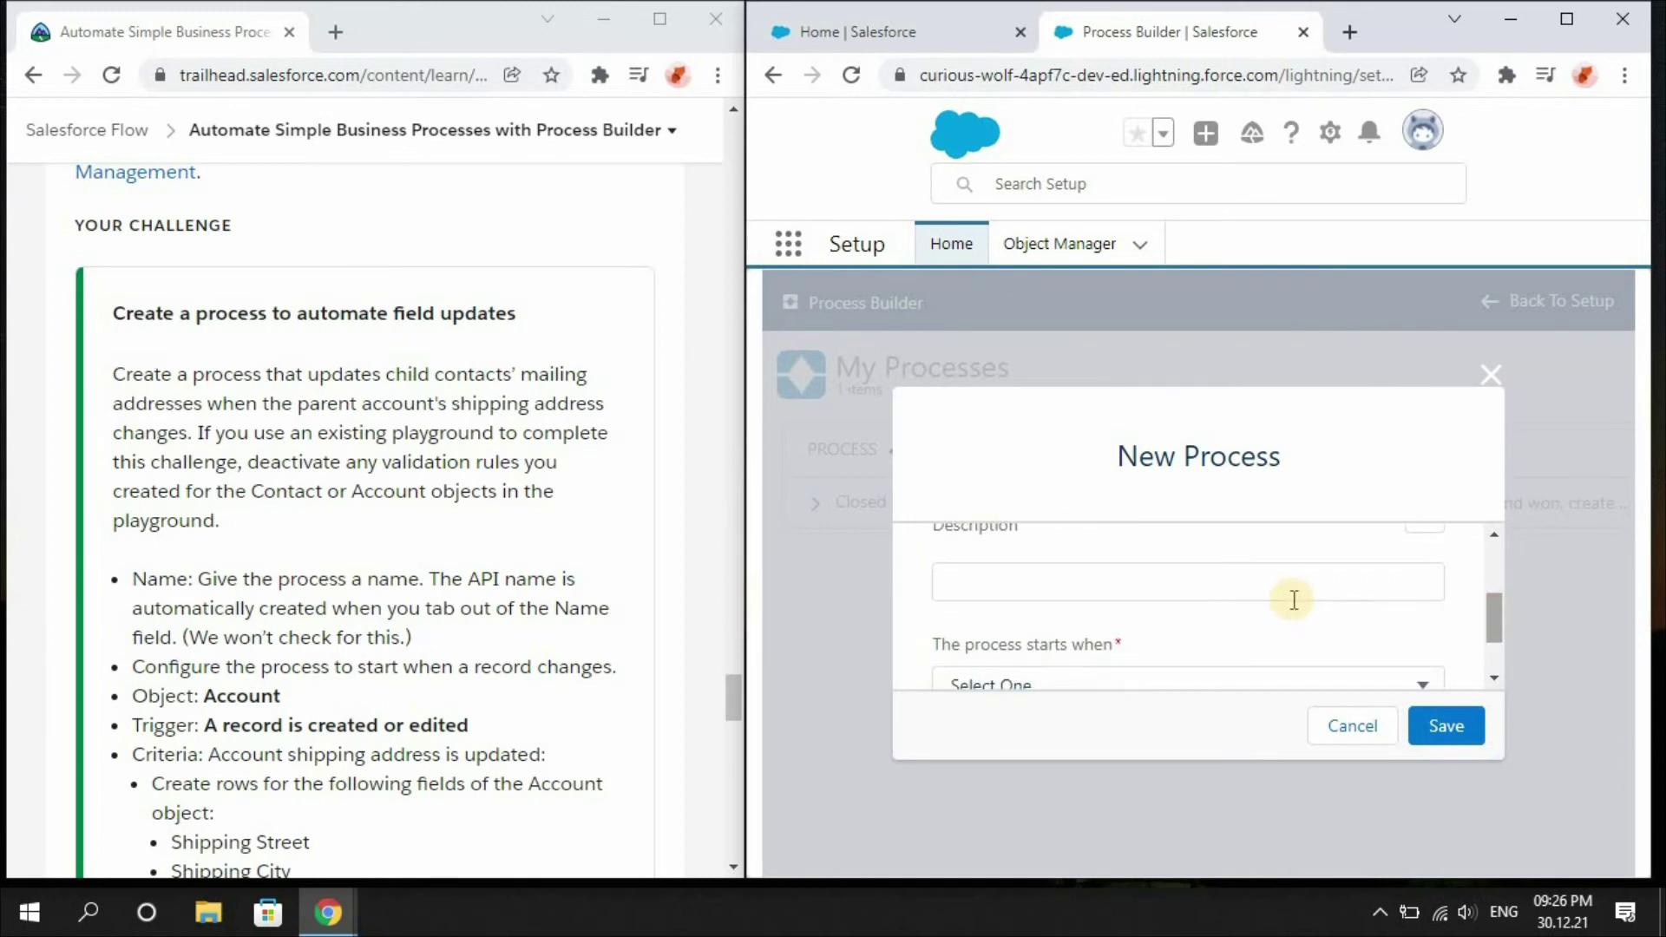
left_click(1297, 588)
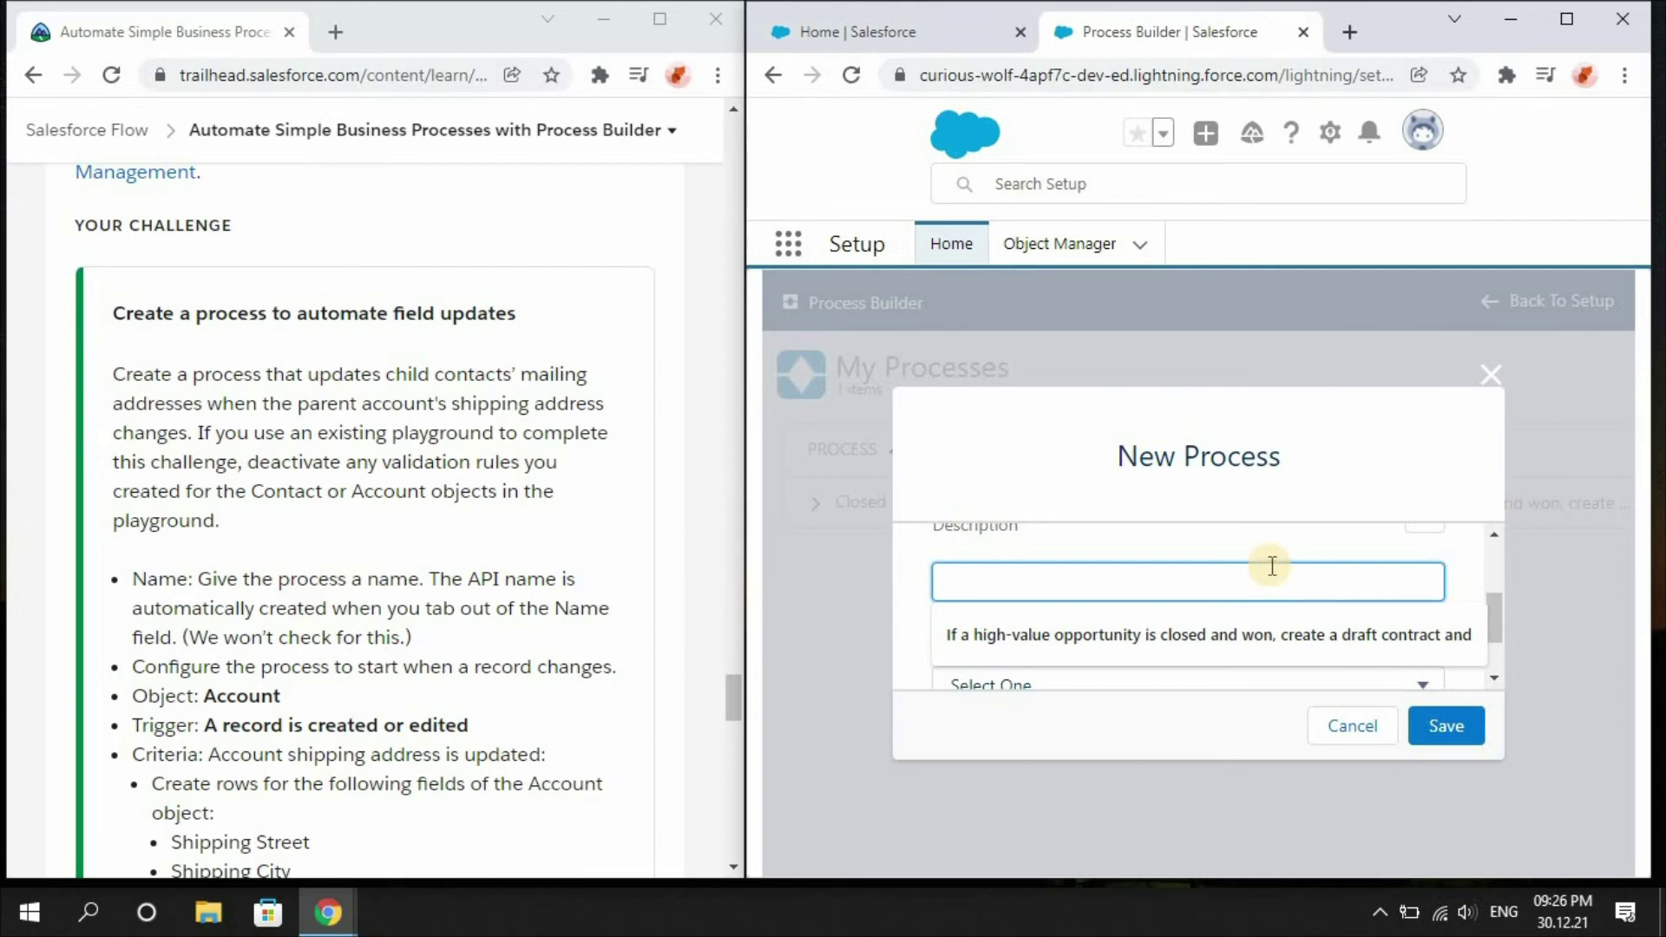
left_click(1394, 565)
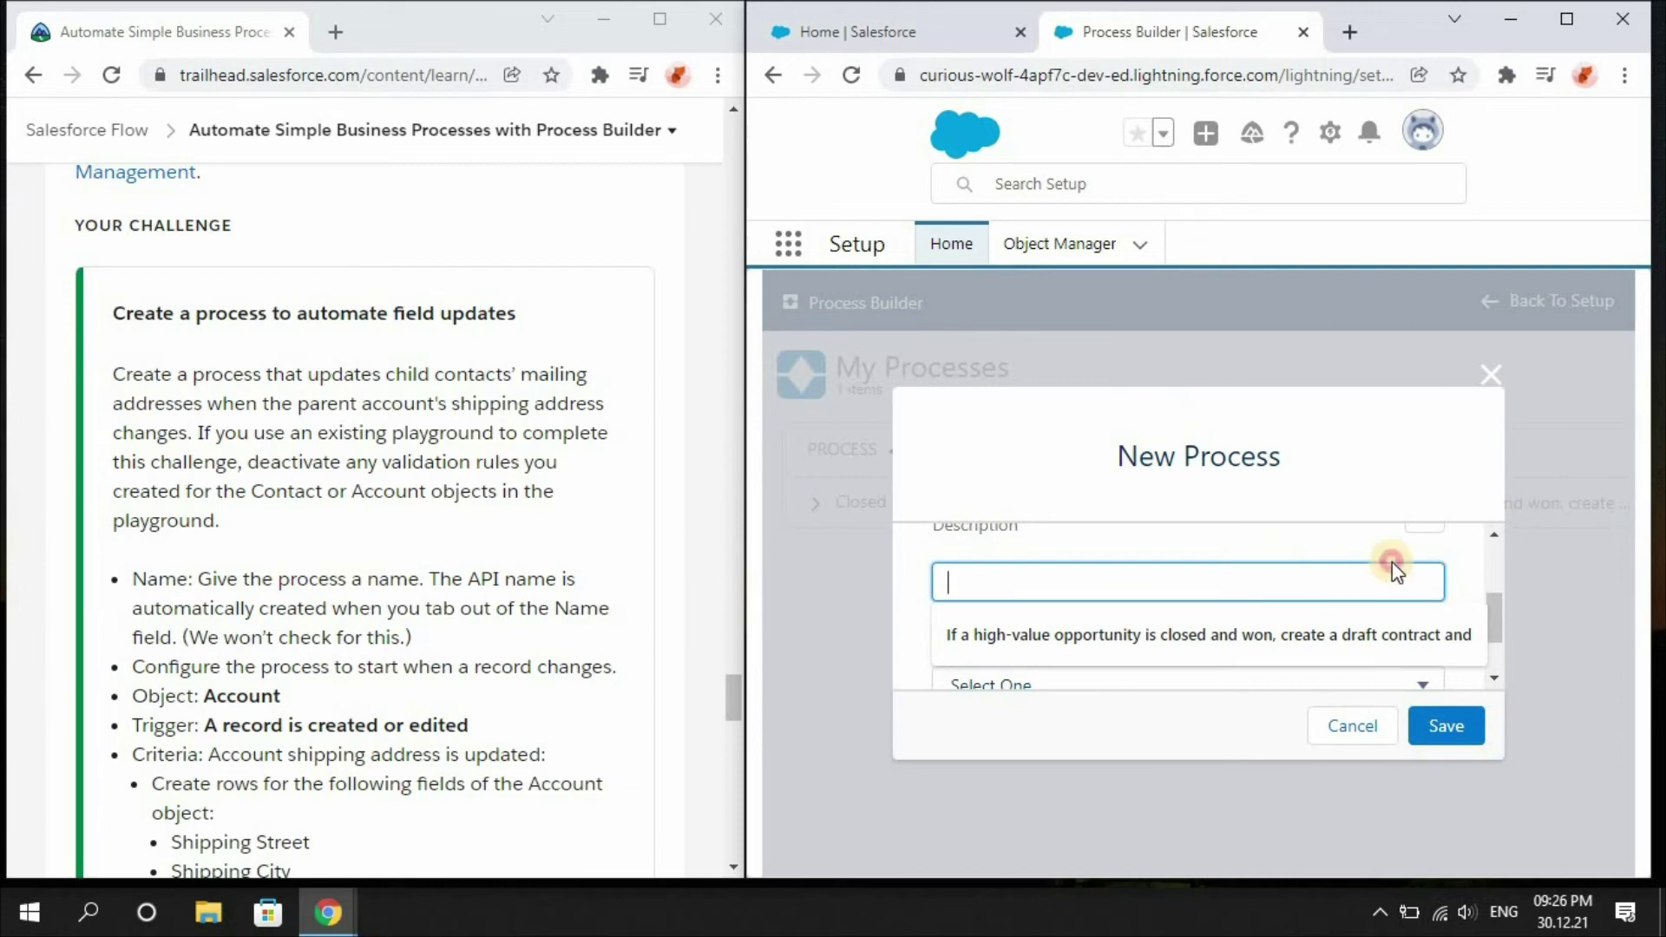
left_click_drag(1489, 611, 1496, 647)
left_click(1477, 581)
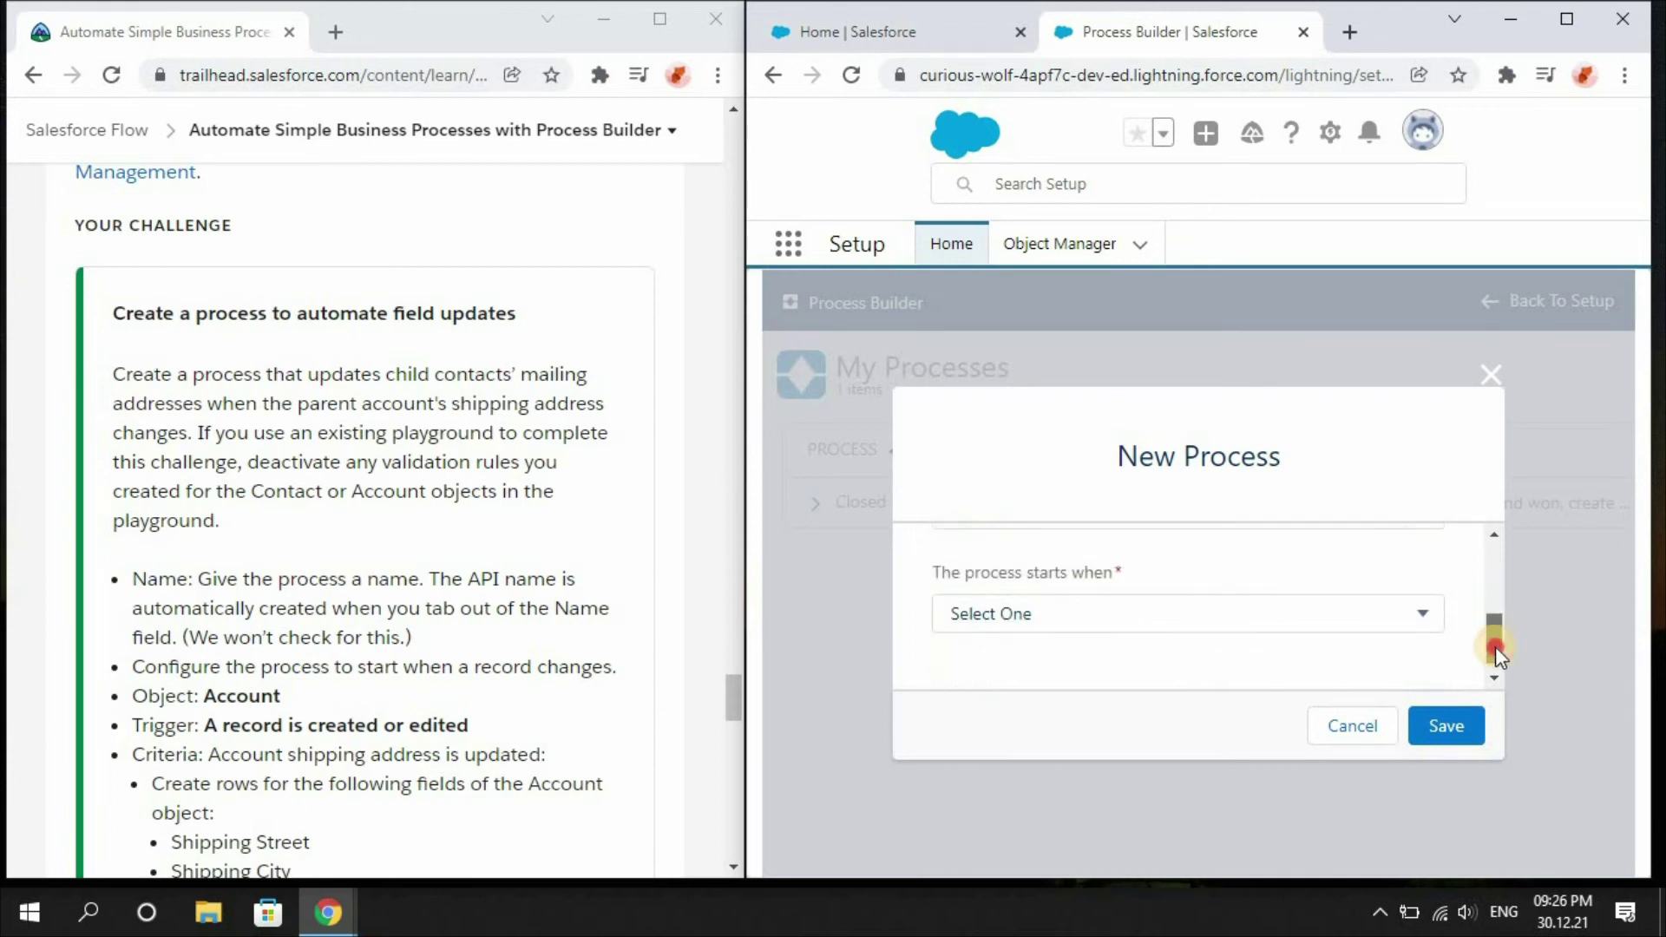
left_click(1079, 605)
left_click(1070, 662)
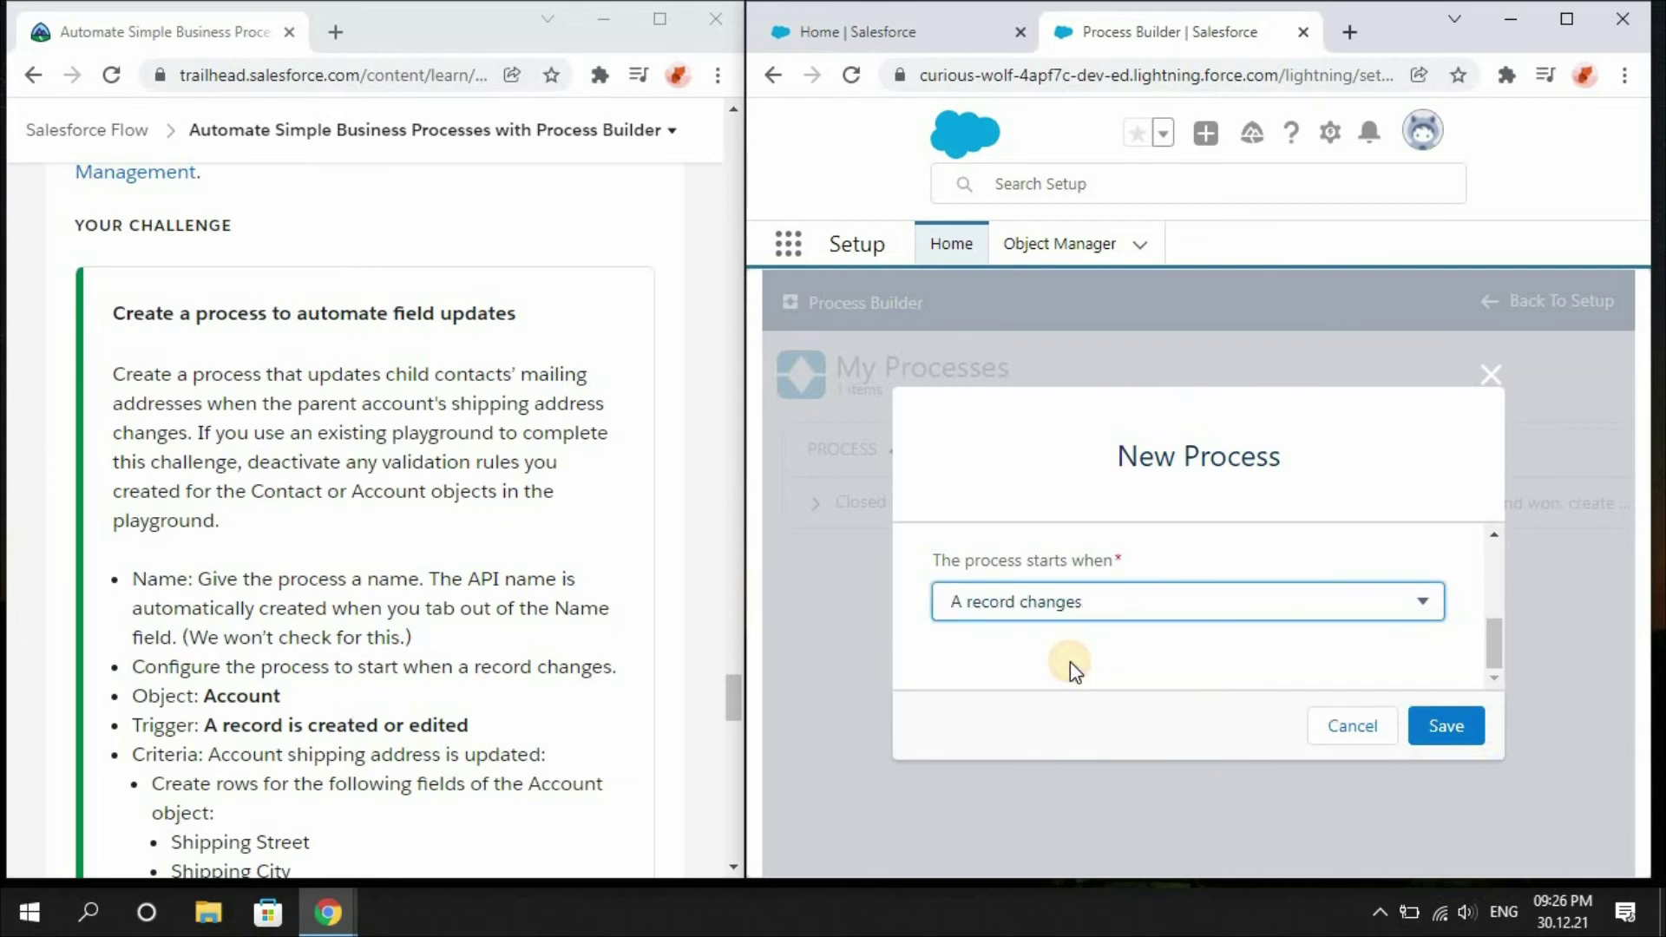
left_click(1470, 732)
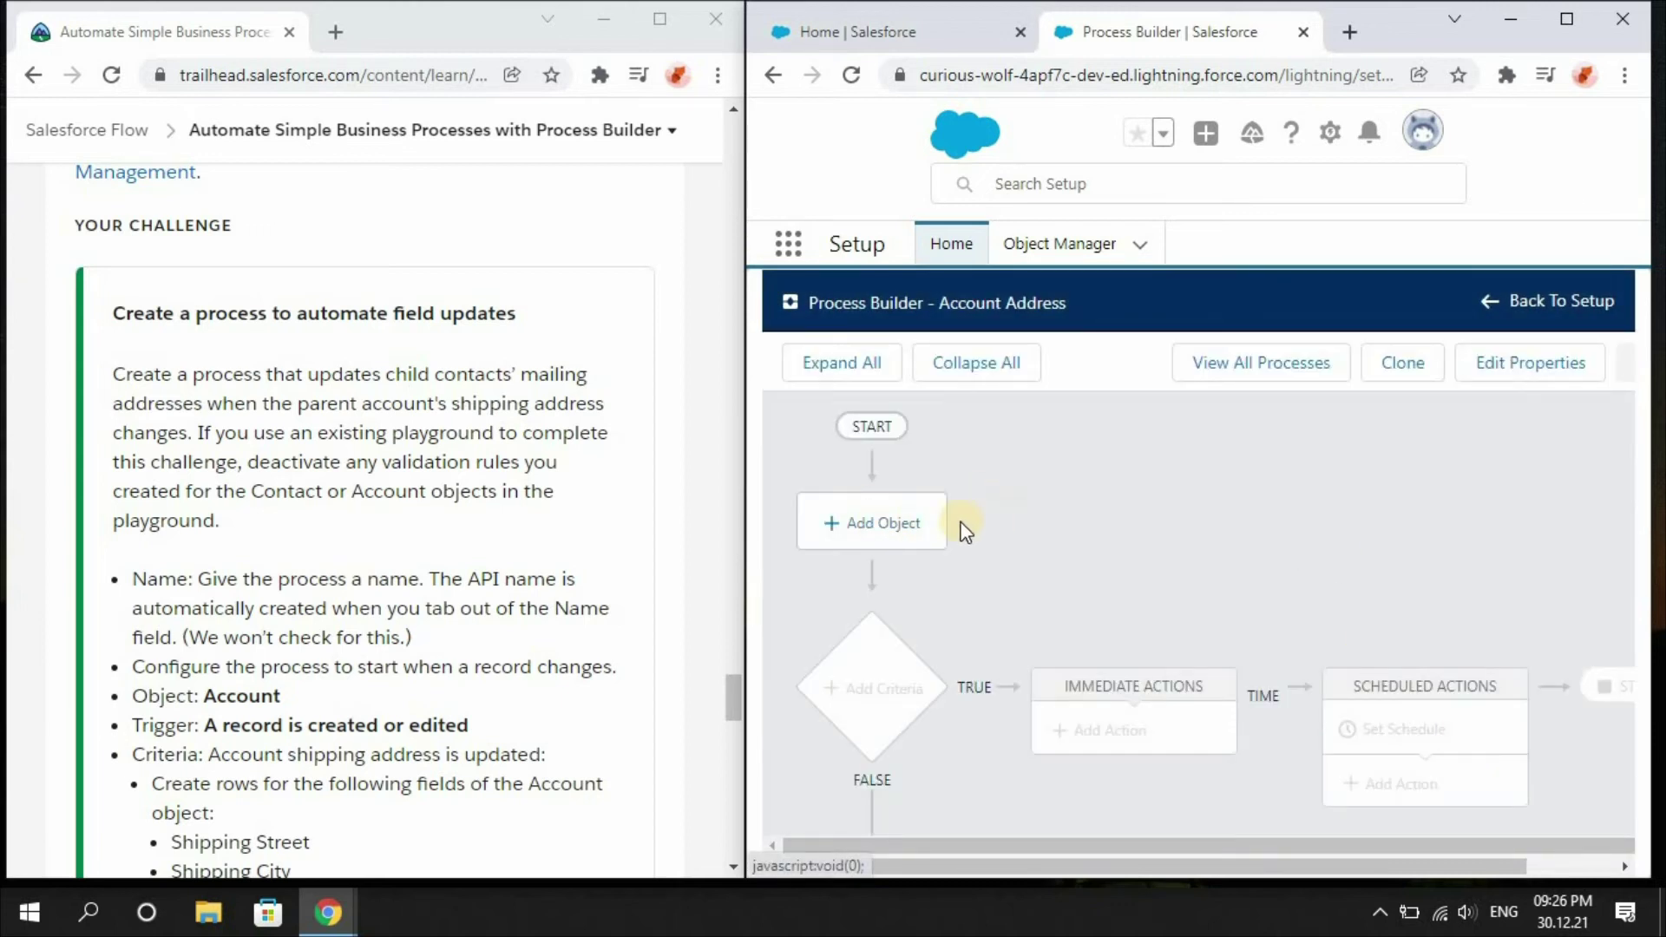
Step: Set the process object to Account, start it when a record is created or edited, and save
left_click(916, 521)
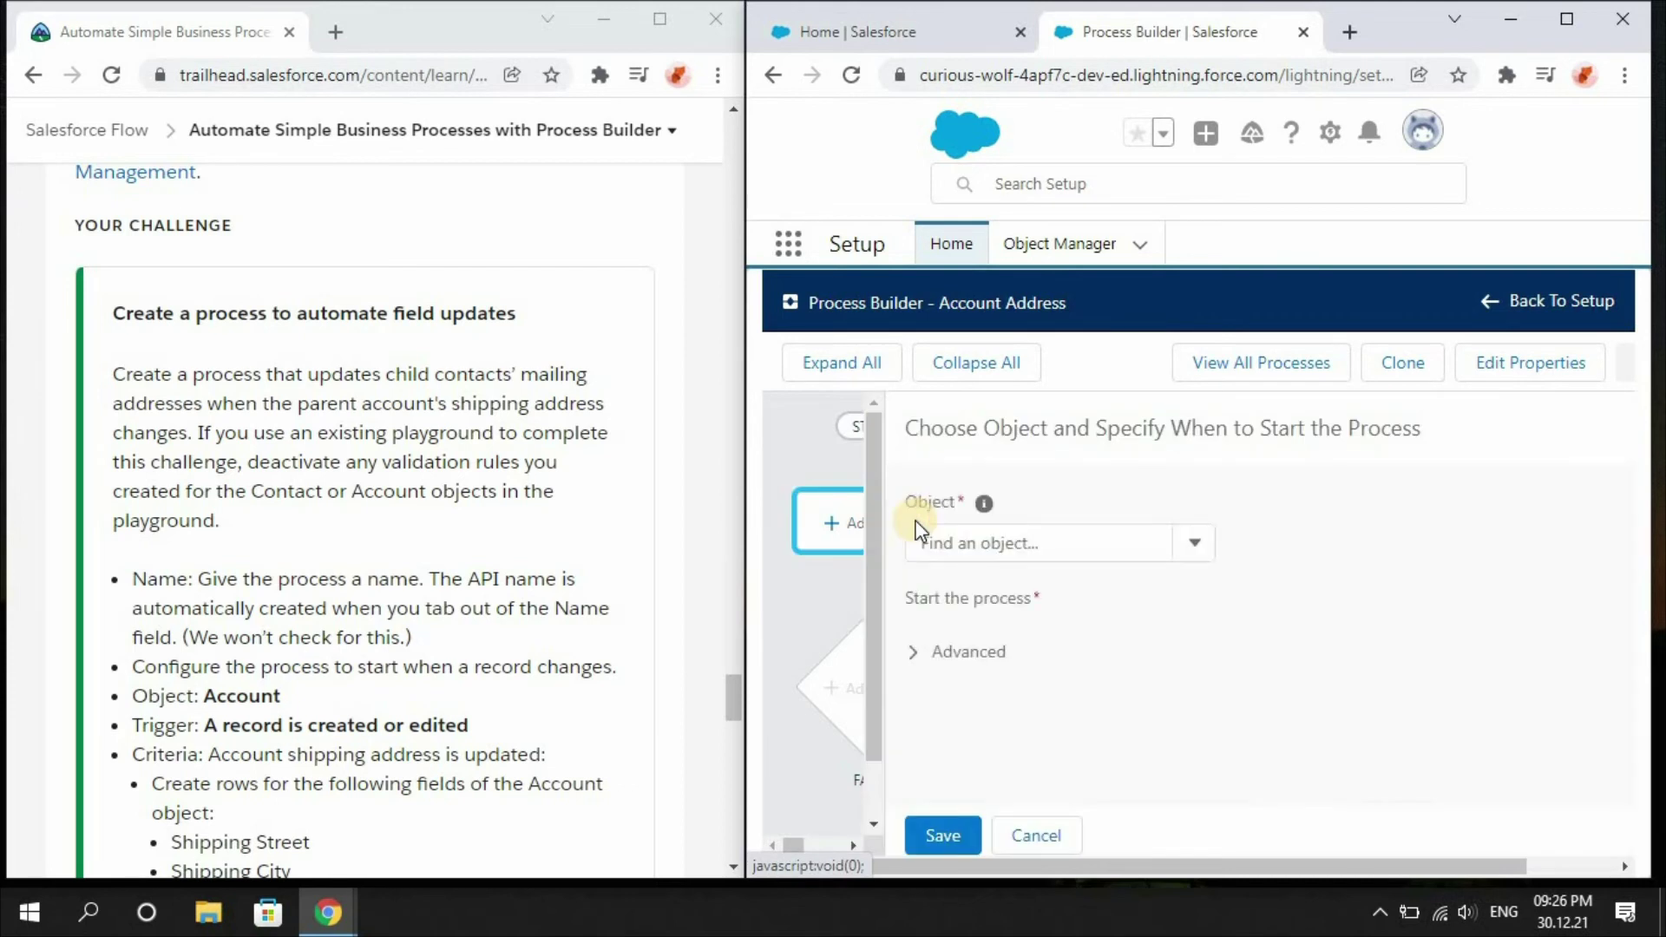
left_click(1195, 547)
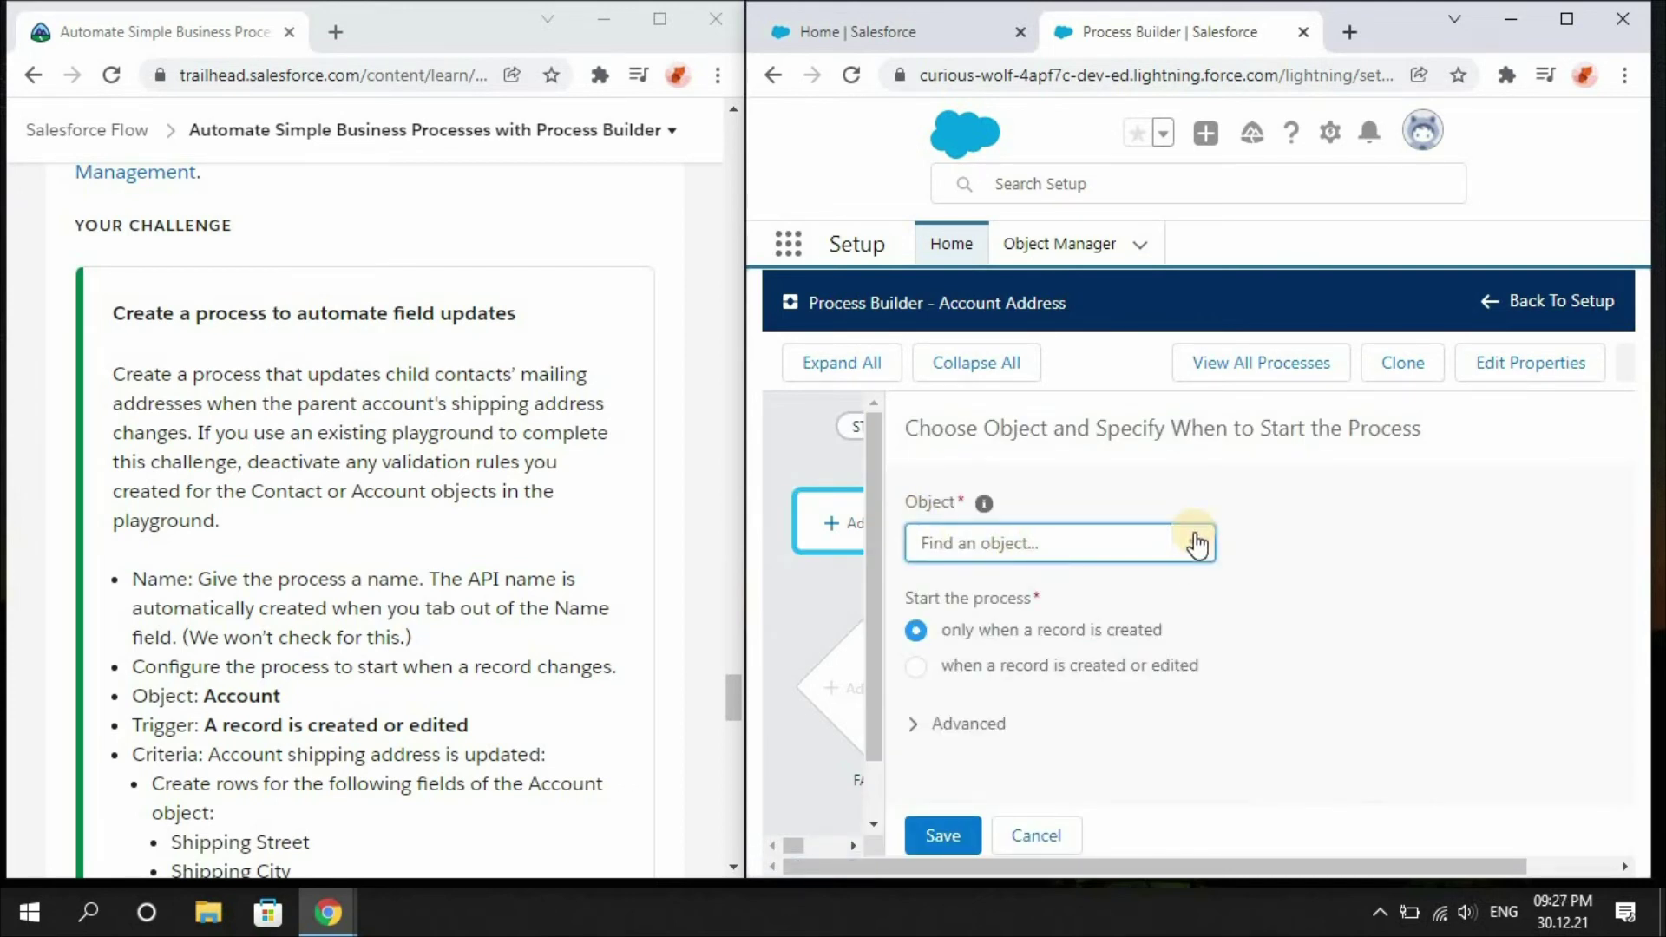
left_click(1195, 545)
left_click(1099, 586)
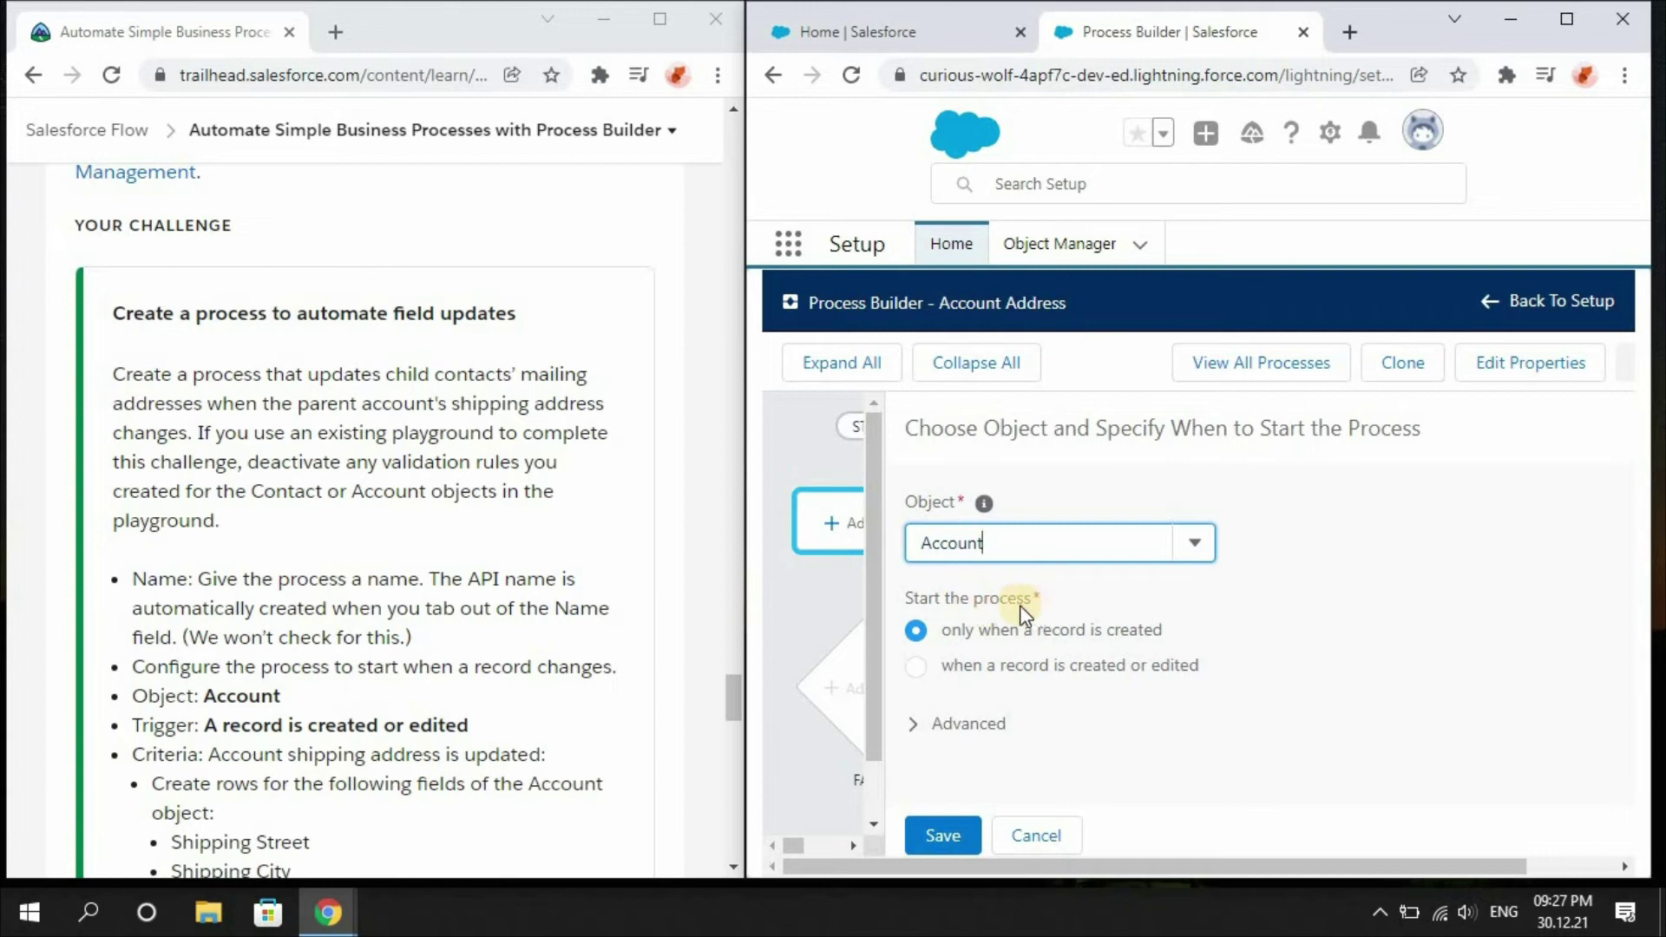
left_click(989, 670)
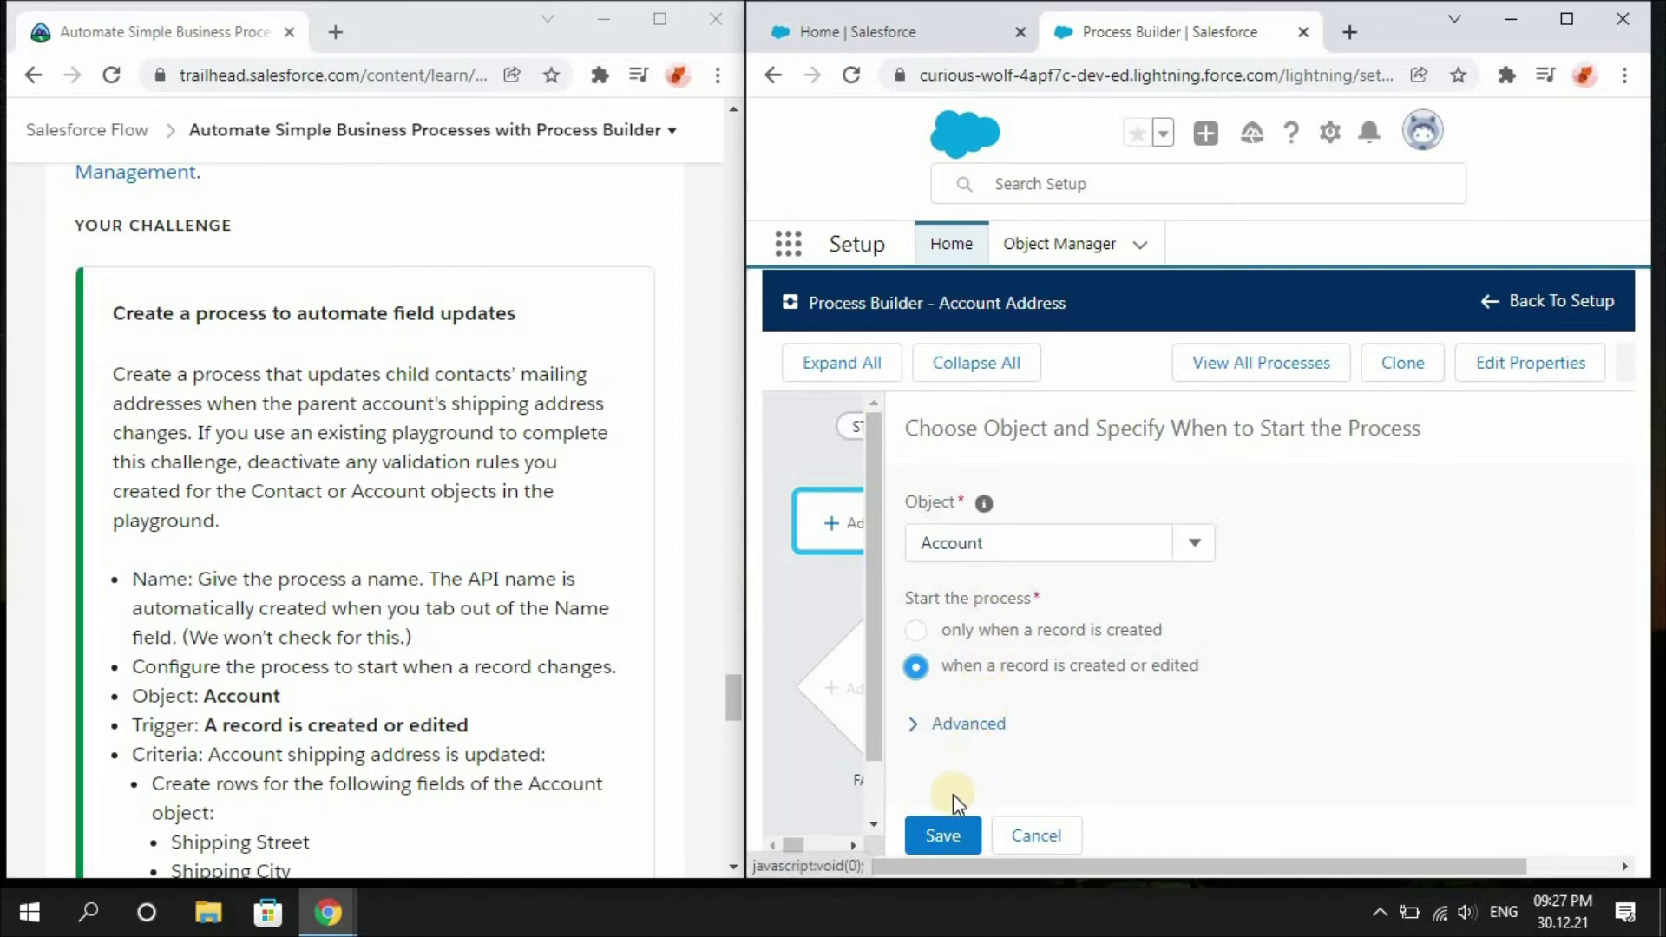
left_click(932, 831)
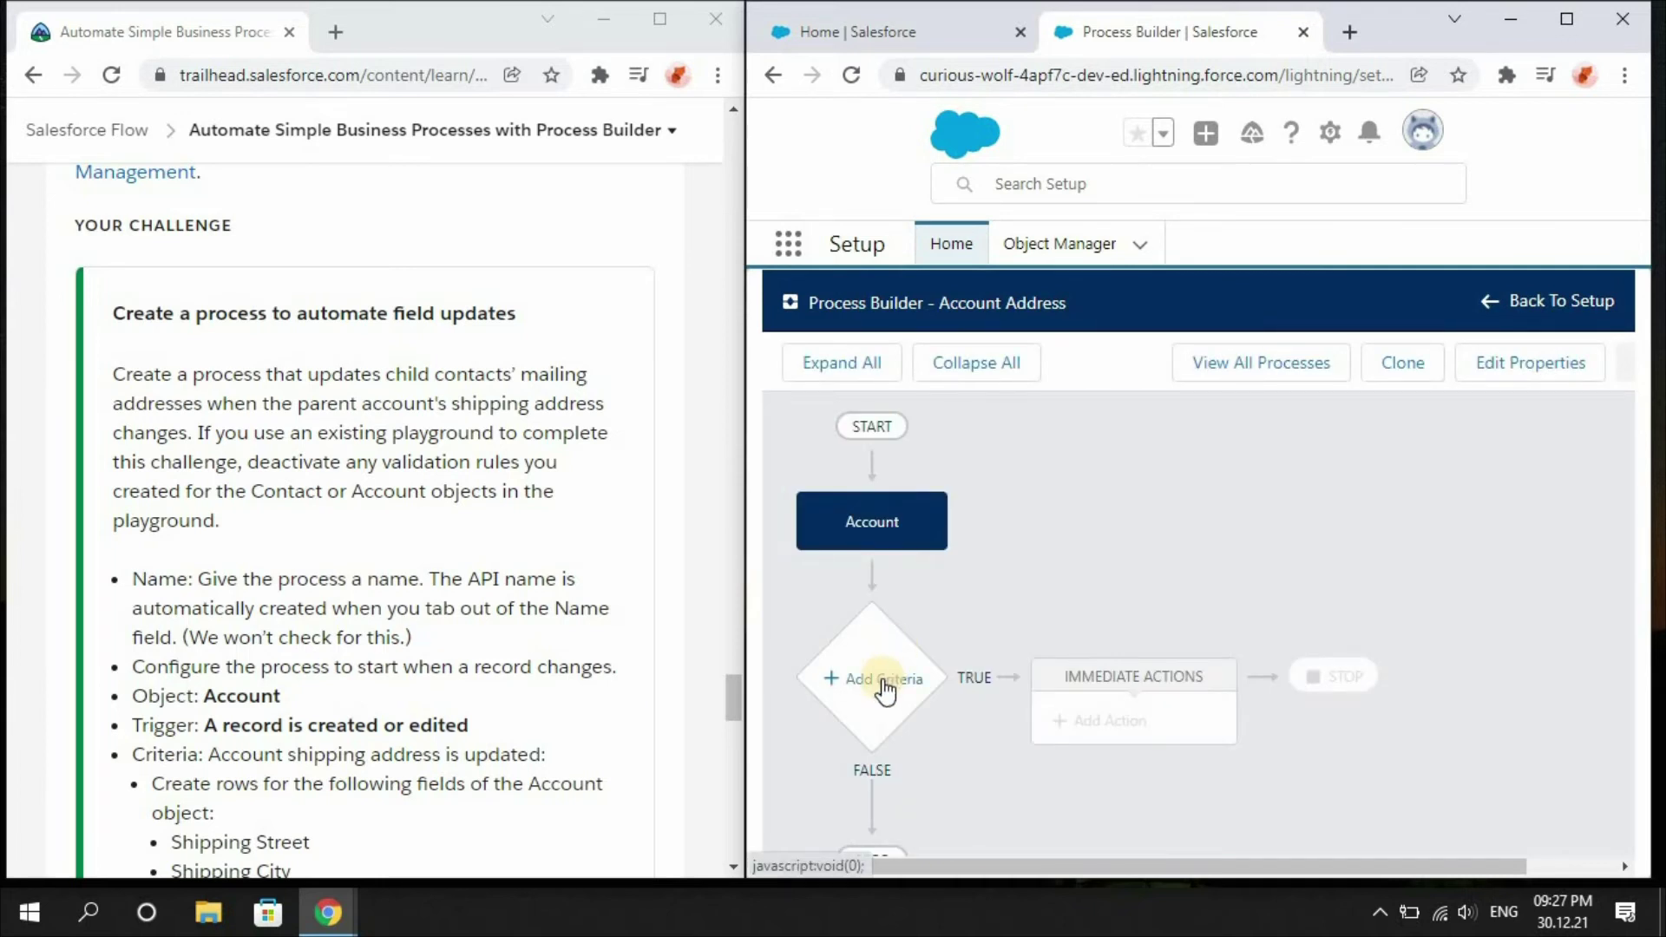
Step: Add a criteria node to the process and name it "Account shipping address is updated"
left_click(884, 680)
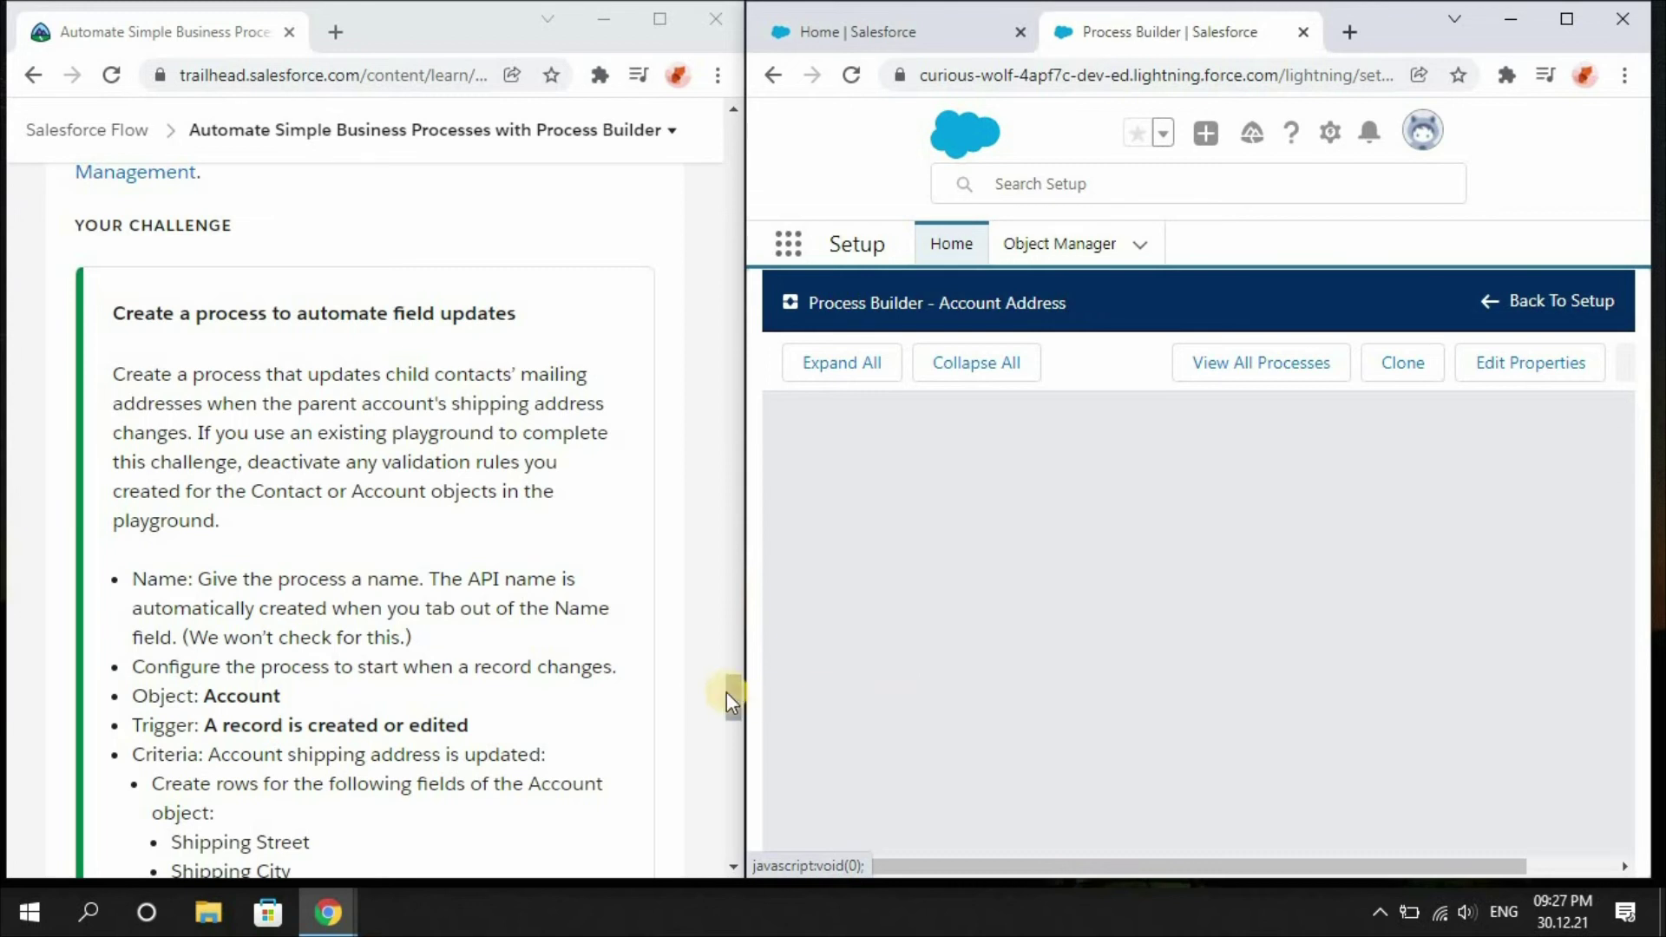
left_click_drag(727, 694, 727, 710)
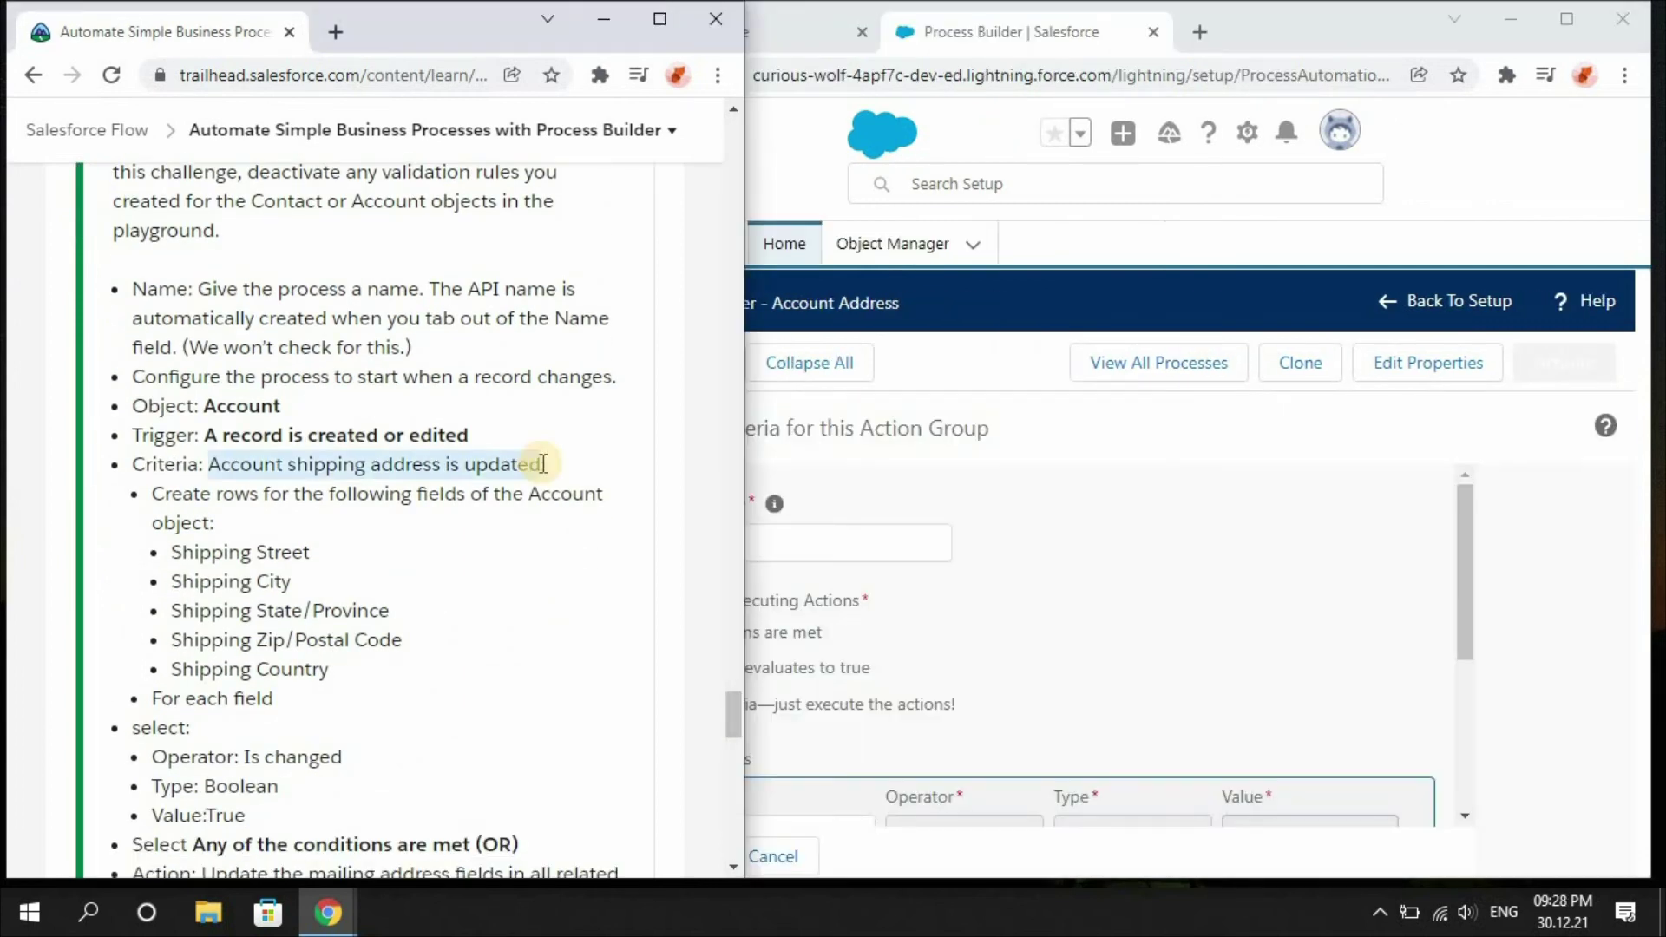
left_click(1050, 438)
left_click(762, 545)
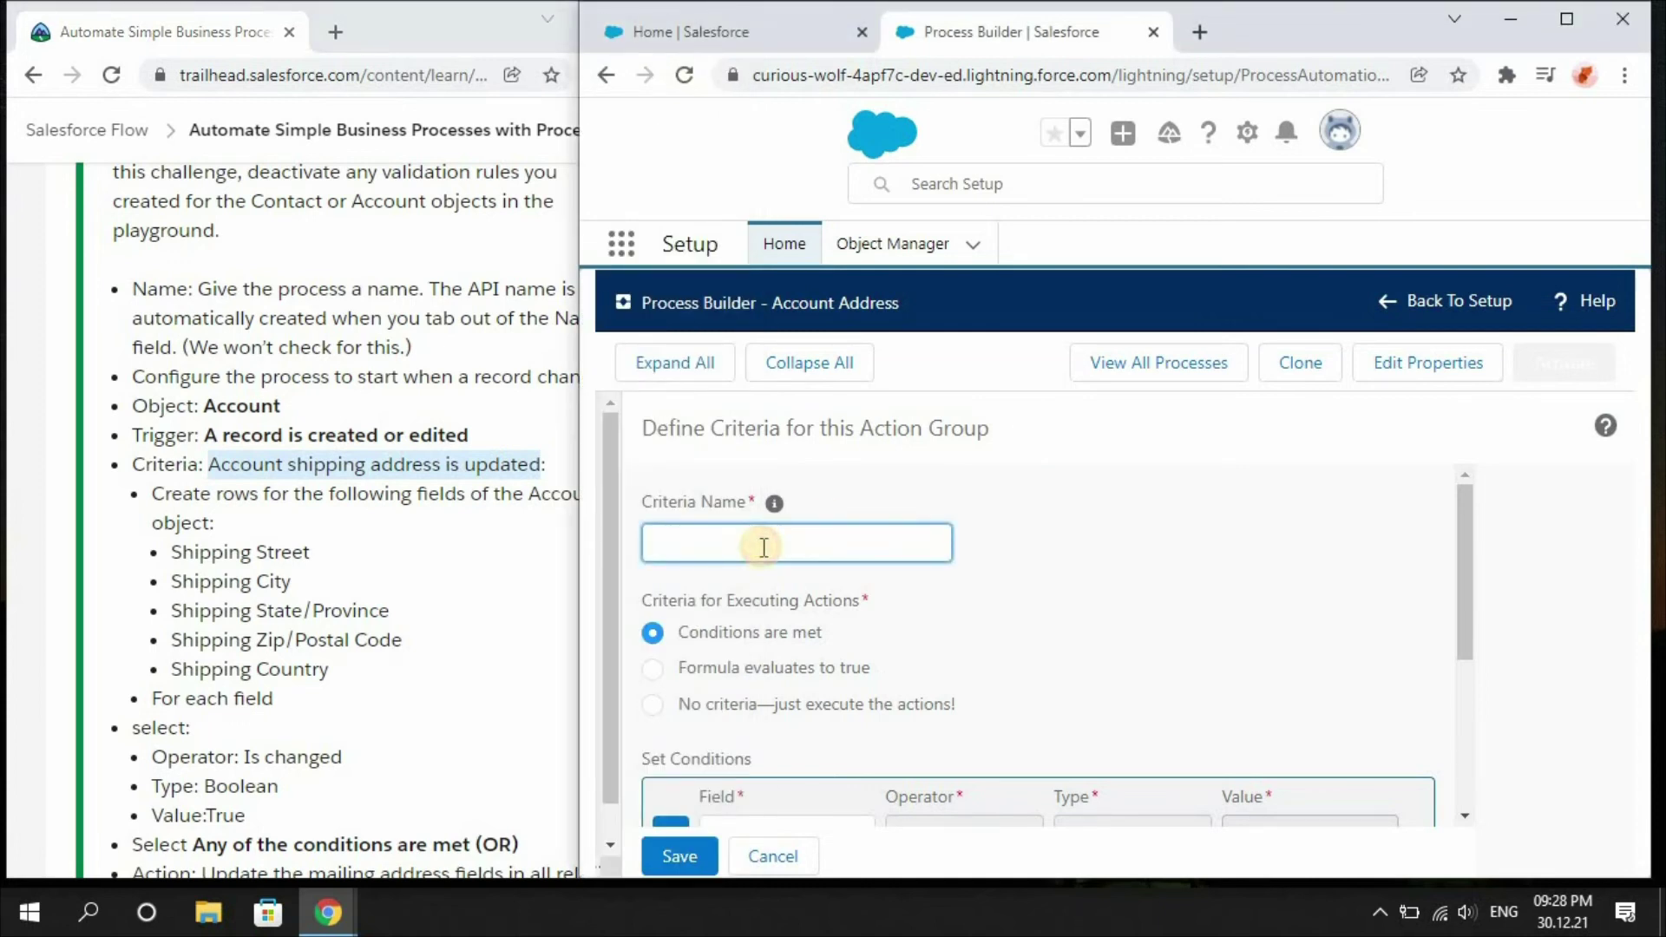
type("Account shipping address is updated")
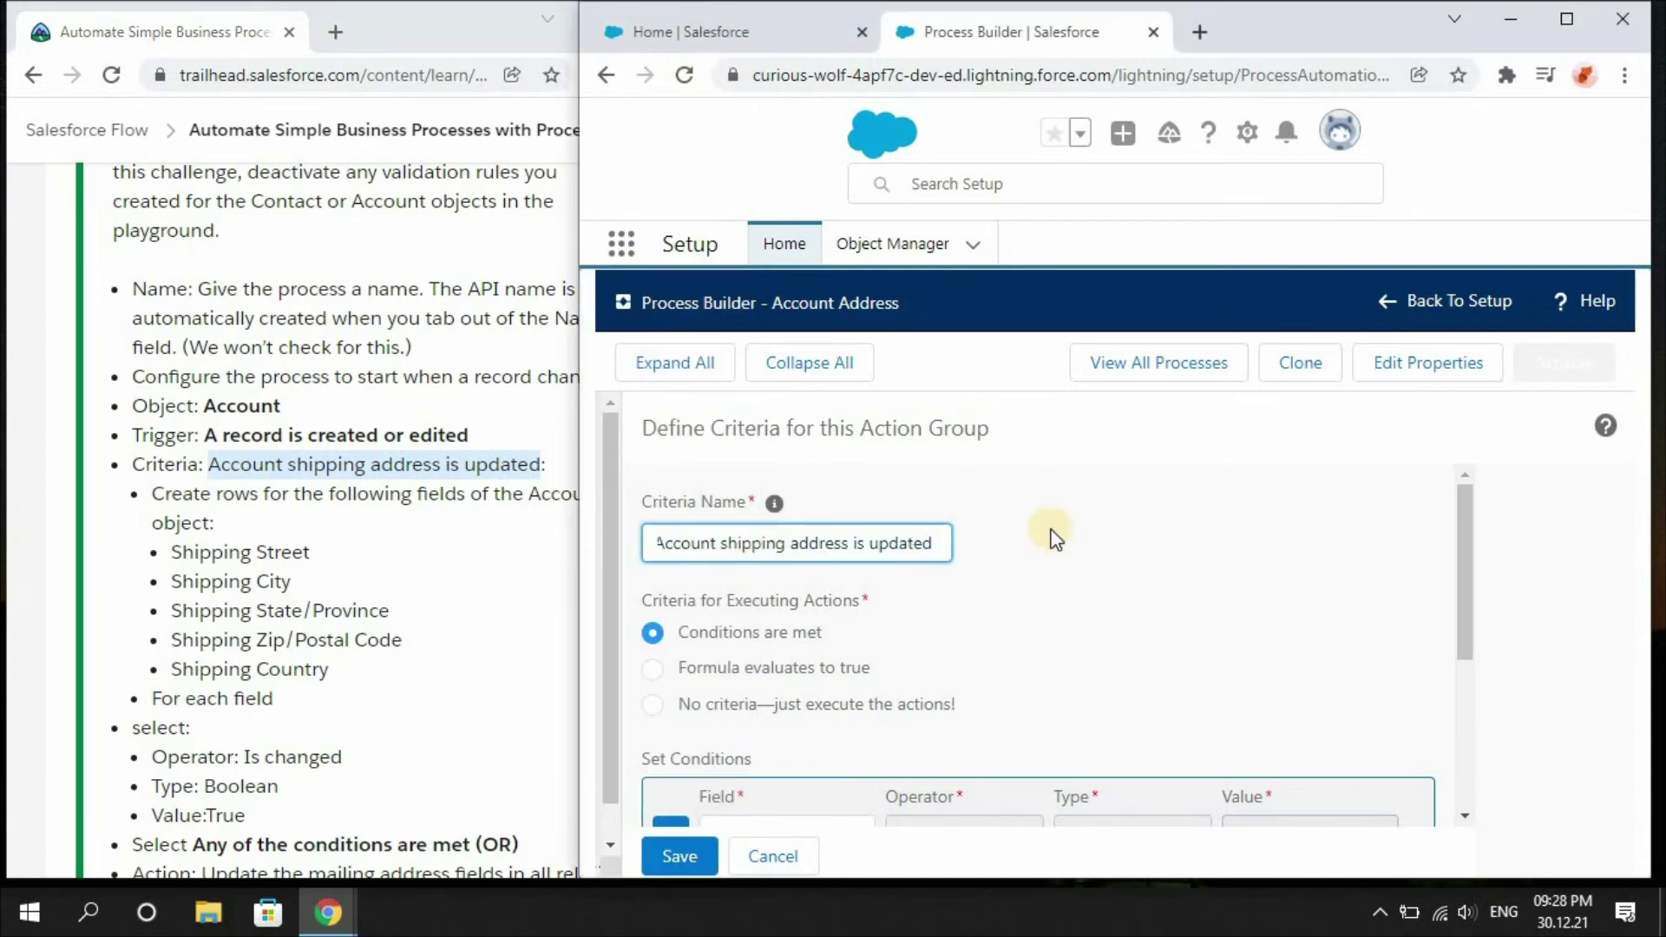
left_click(1010, 530)
Step: Add four more condition rows to the criteria so there are five in total
left_click_drag(1467, 599, 1470, 640)
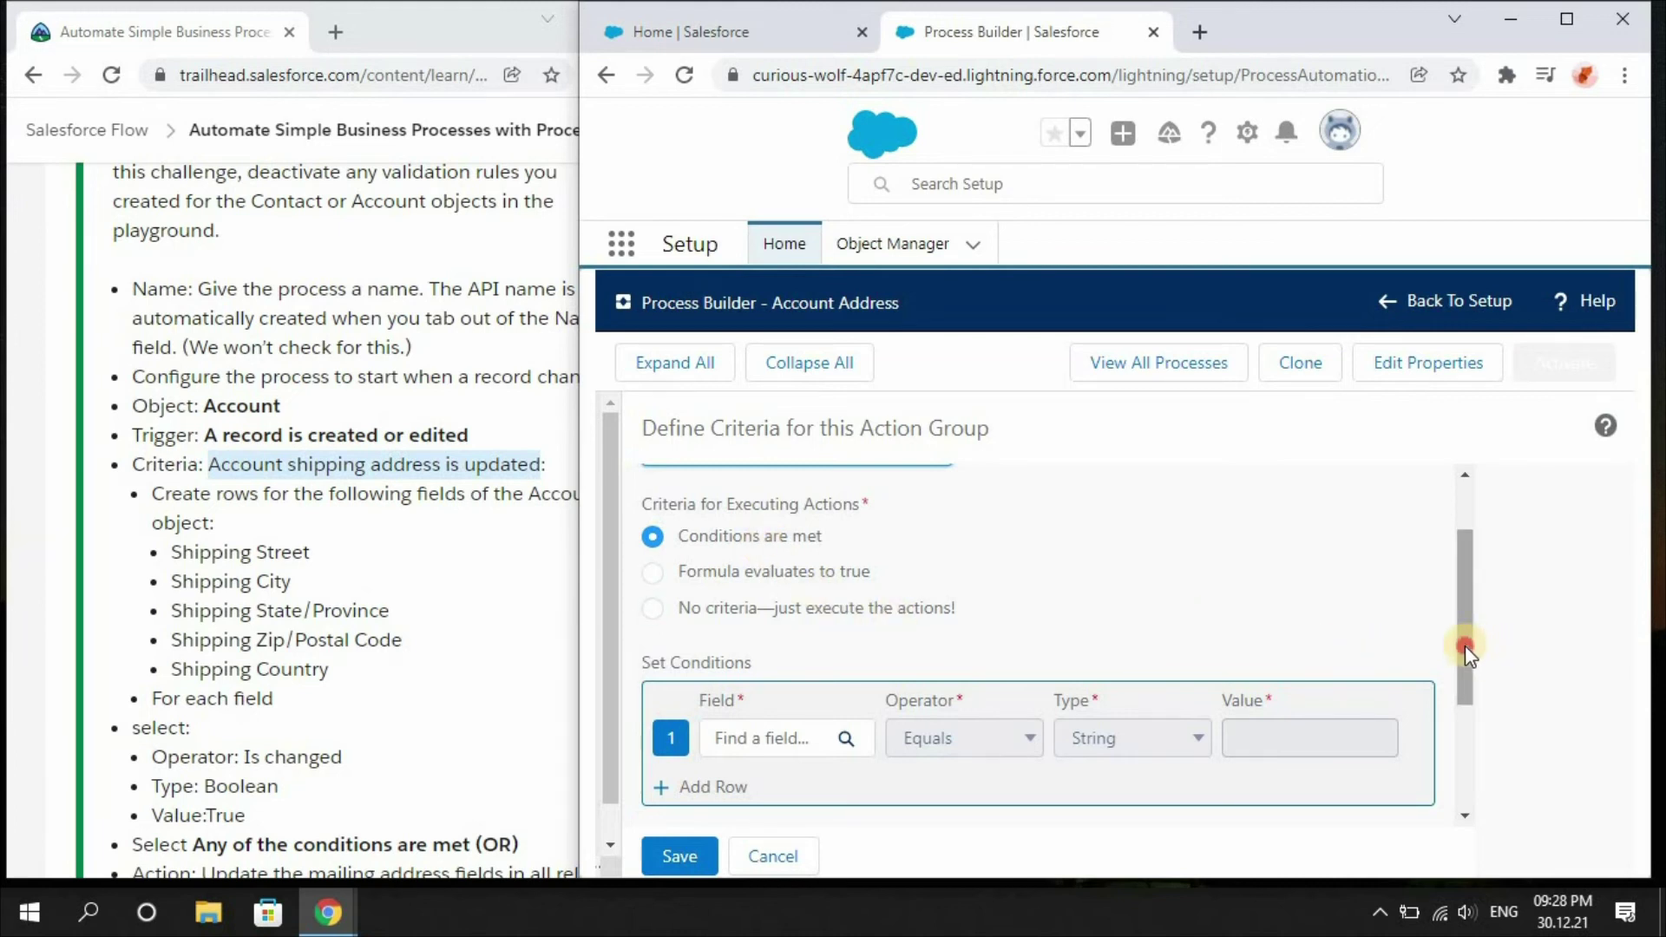
left_click_drag(1465, 646, 1463, 722)
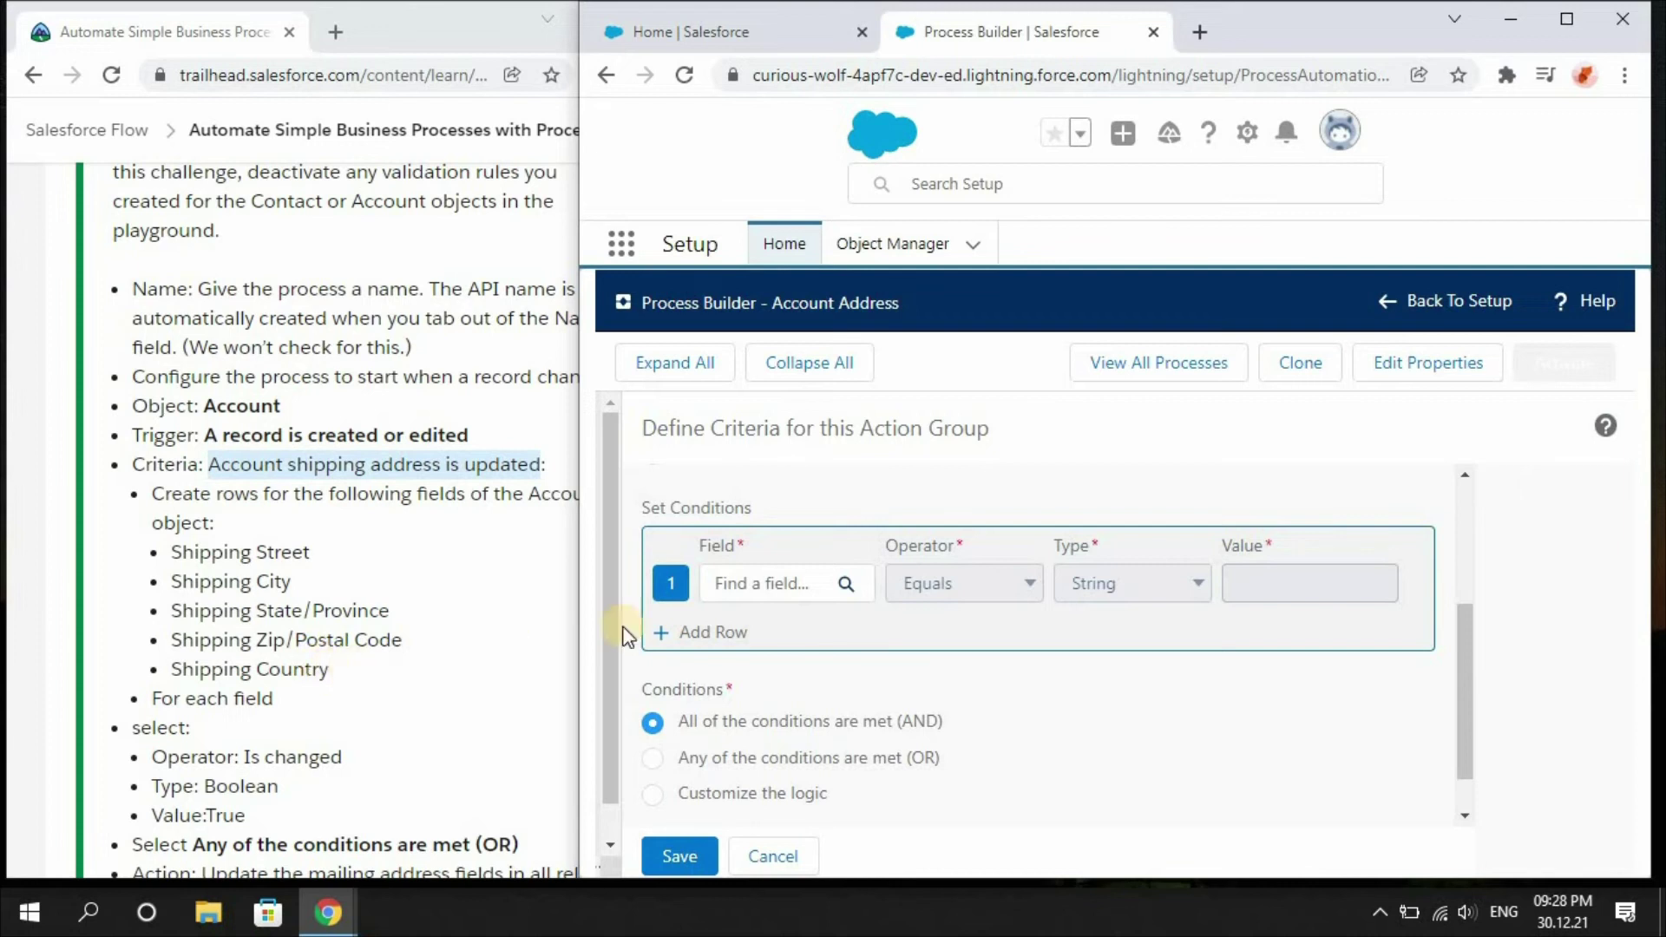
left_click(678, 640)
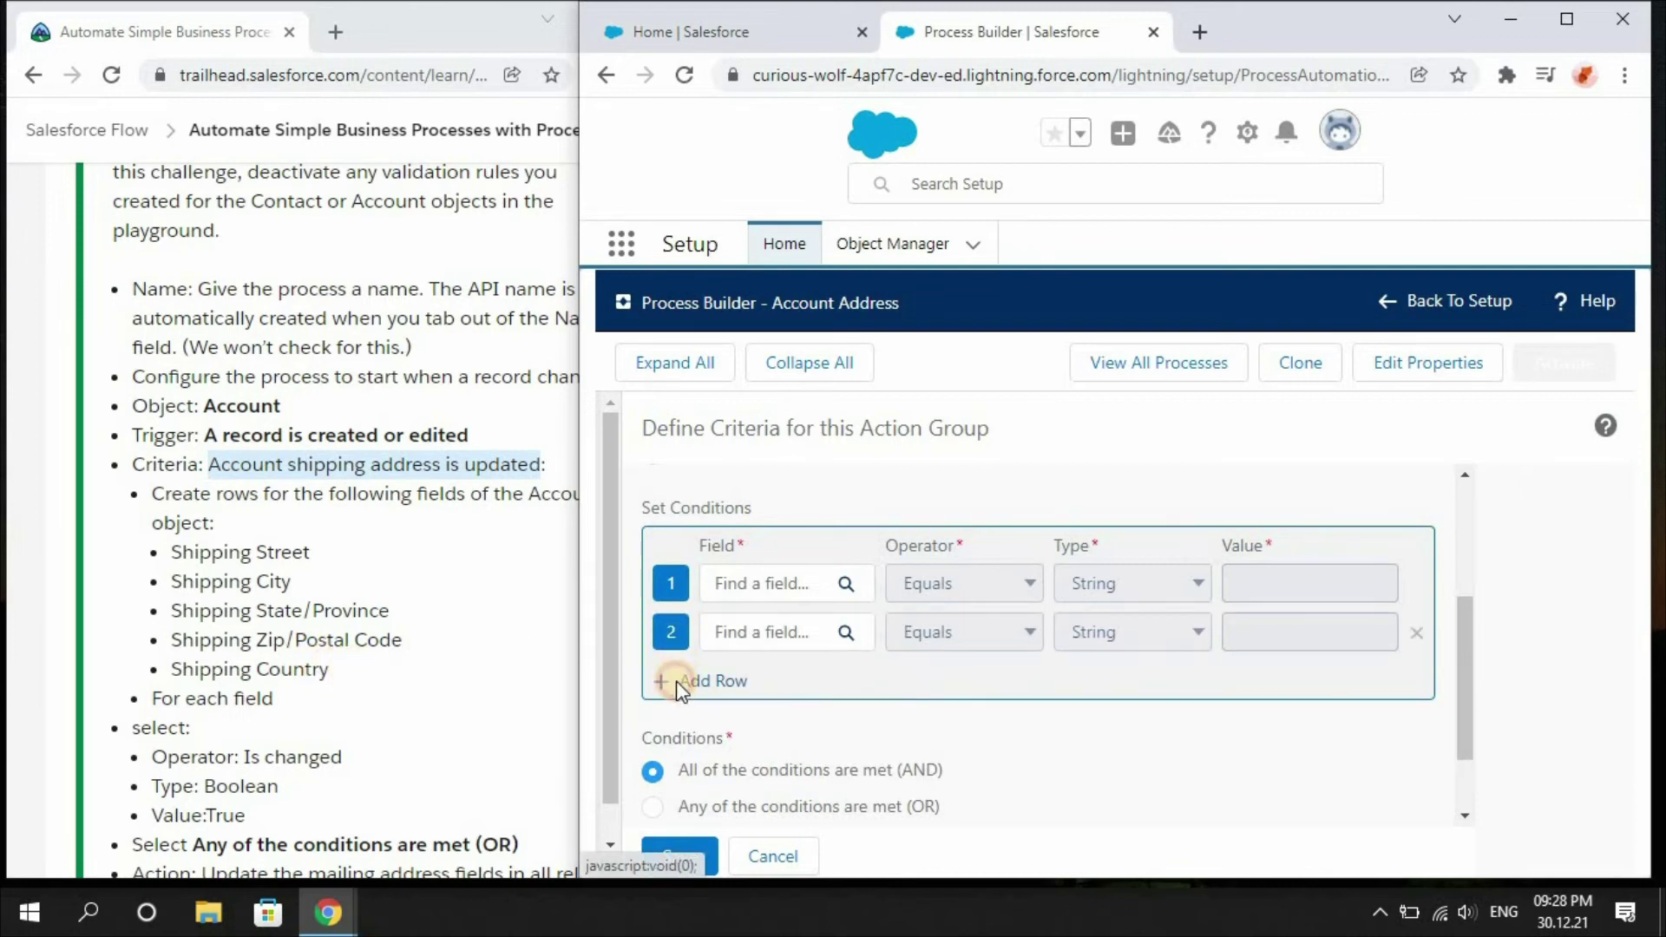
left_click(678, 684)
left_click(688, 732)
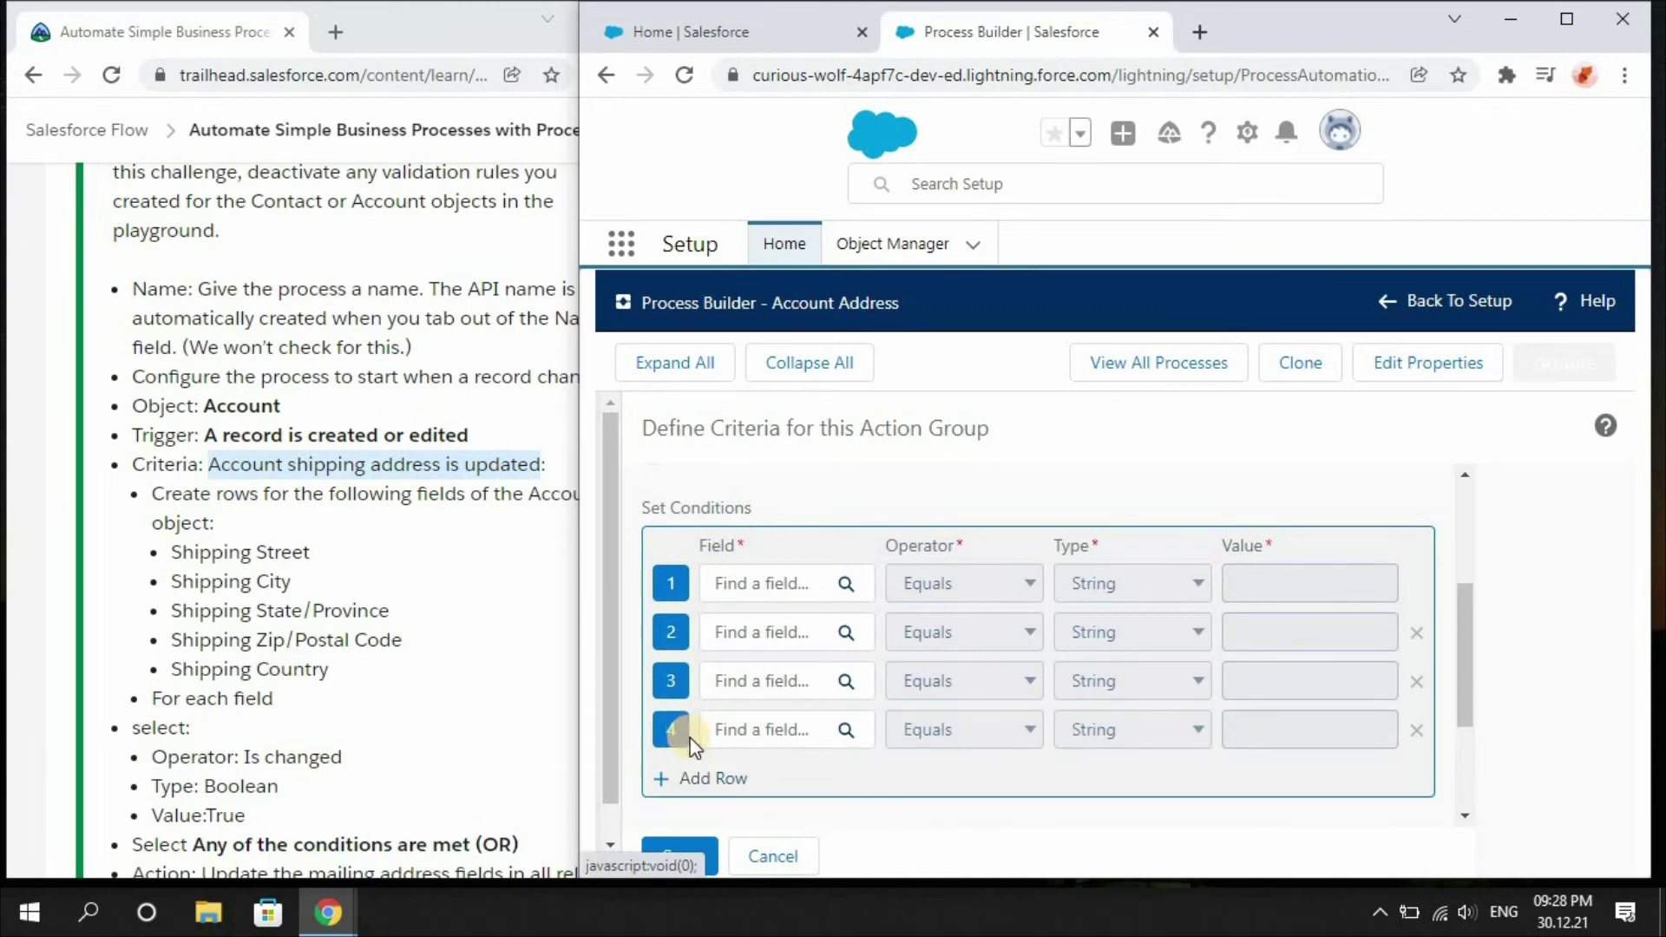
left_click(695, 783)
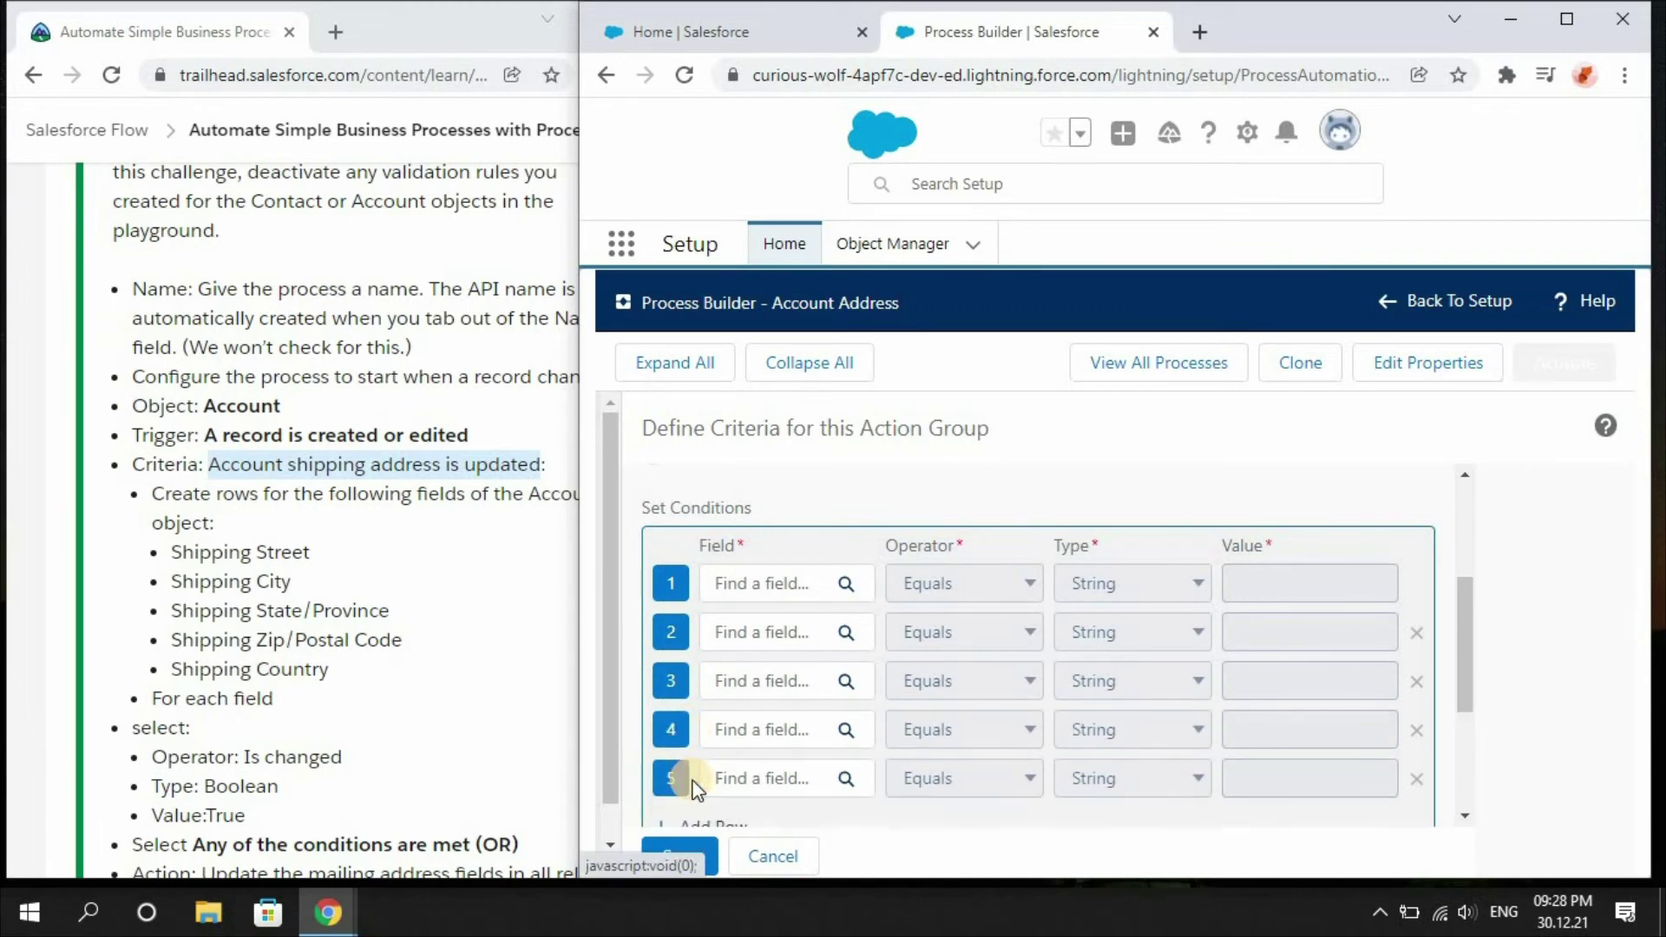
Step: Choose the Account's Shipping Street as the field of the first condition row
left_click(759, 588)
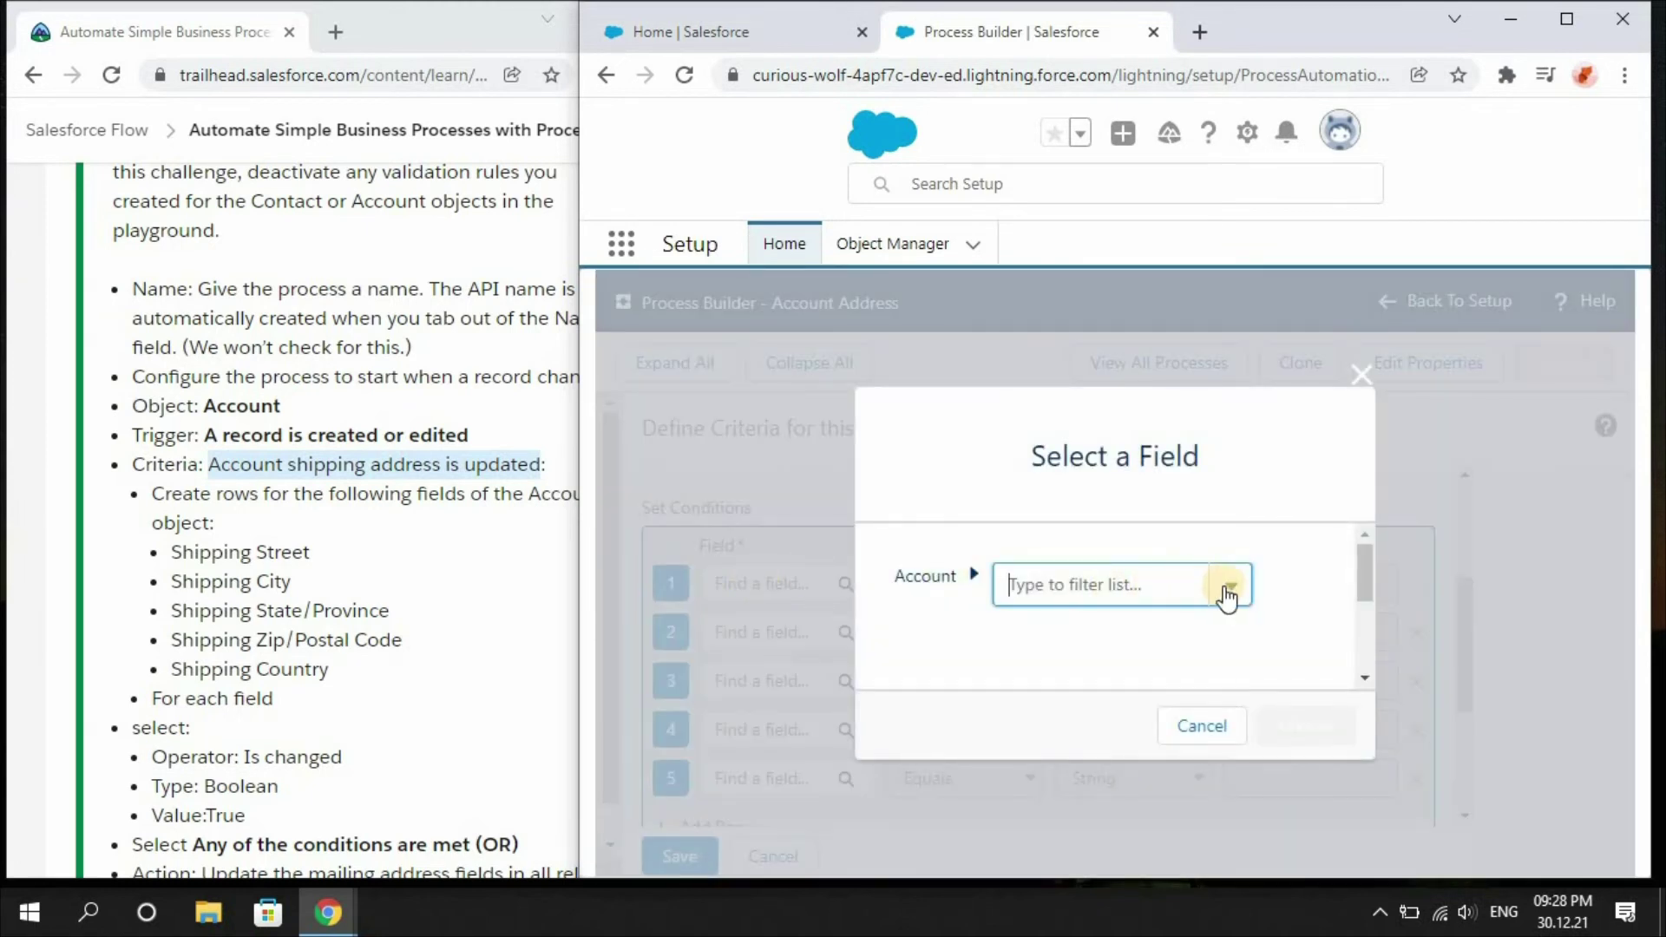
type("sh")
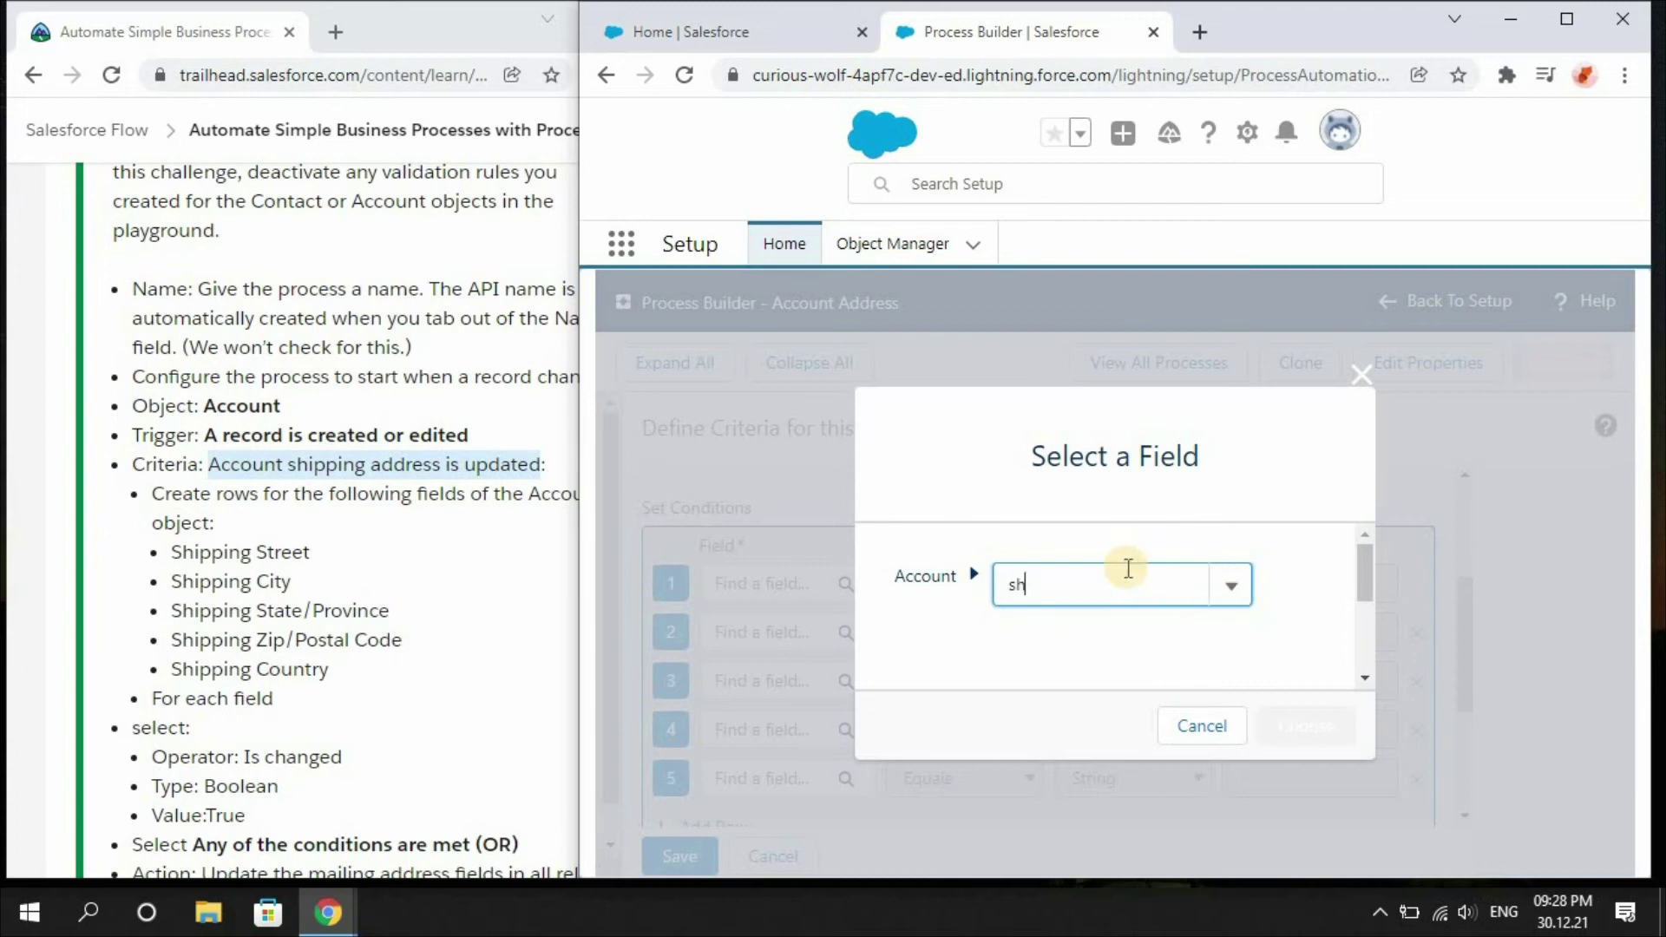
type("ippin")
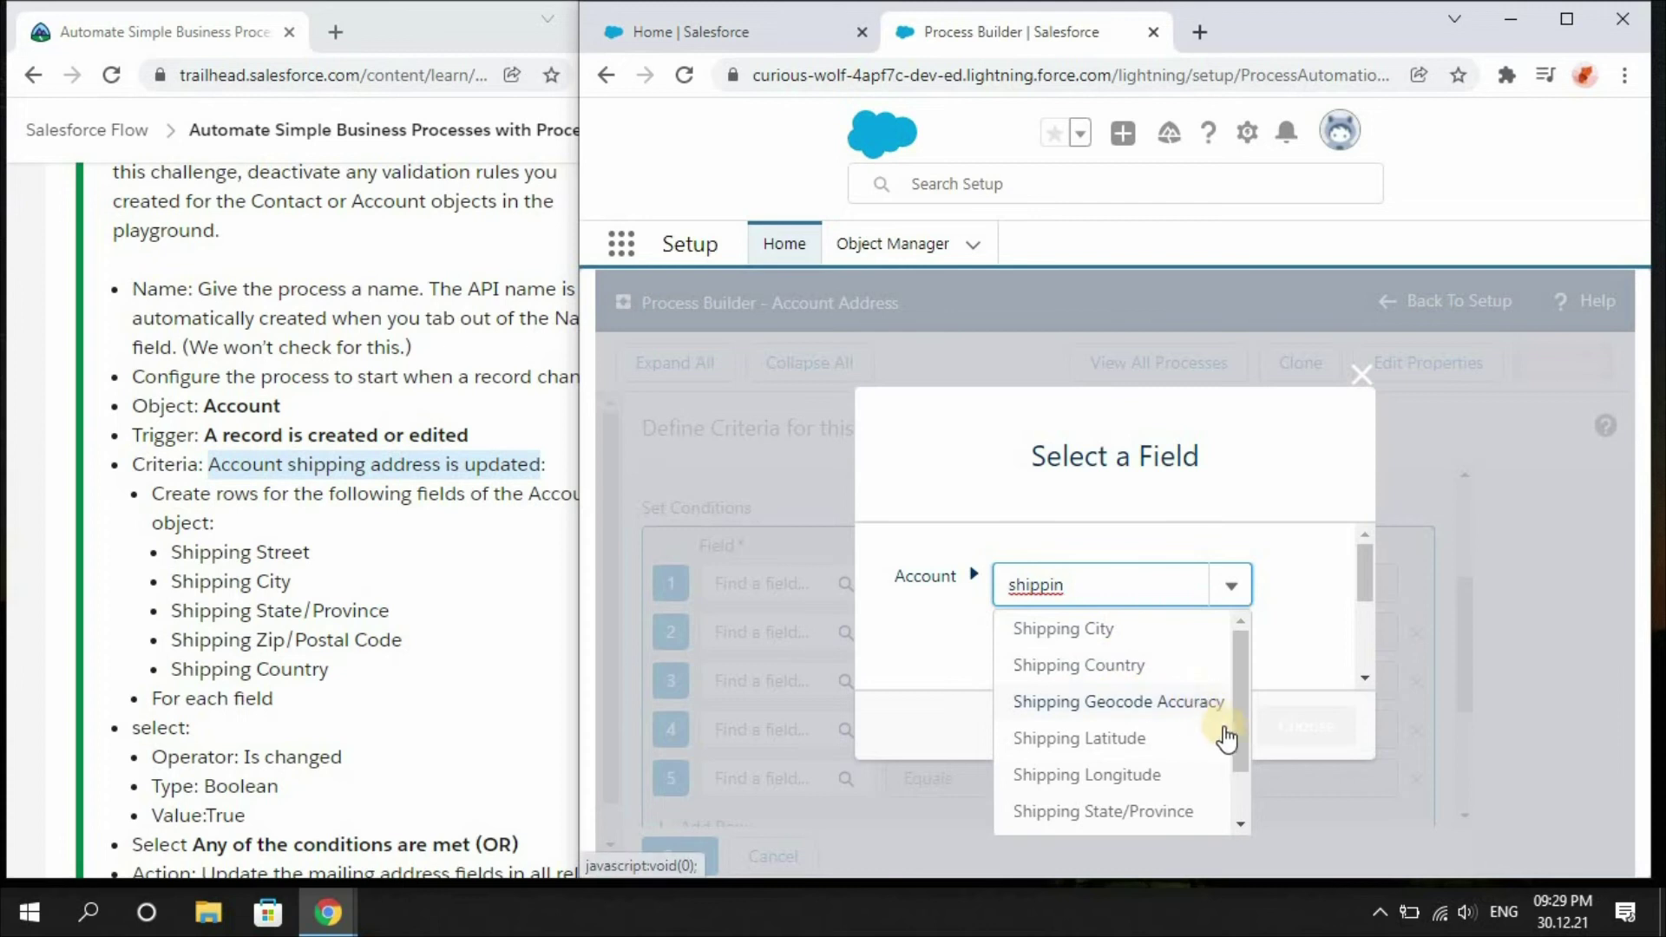
left_click_drag(1242, 748, 1205, 787)
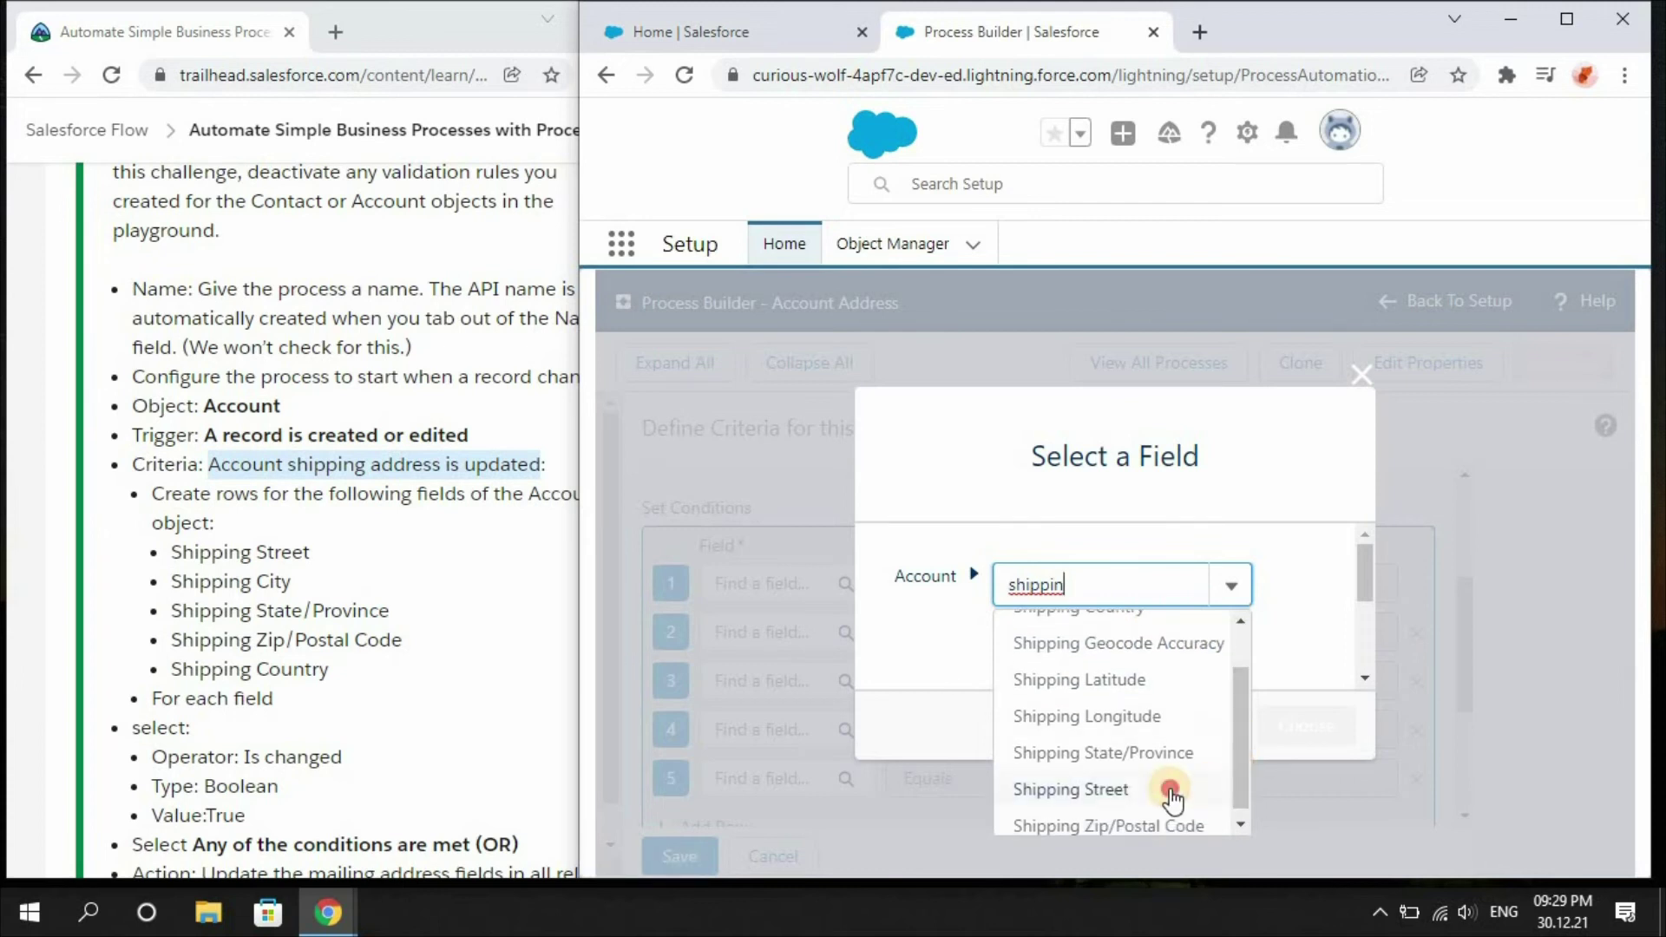
left_click(1206, 792)
left_click(1303, 726)
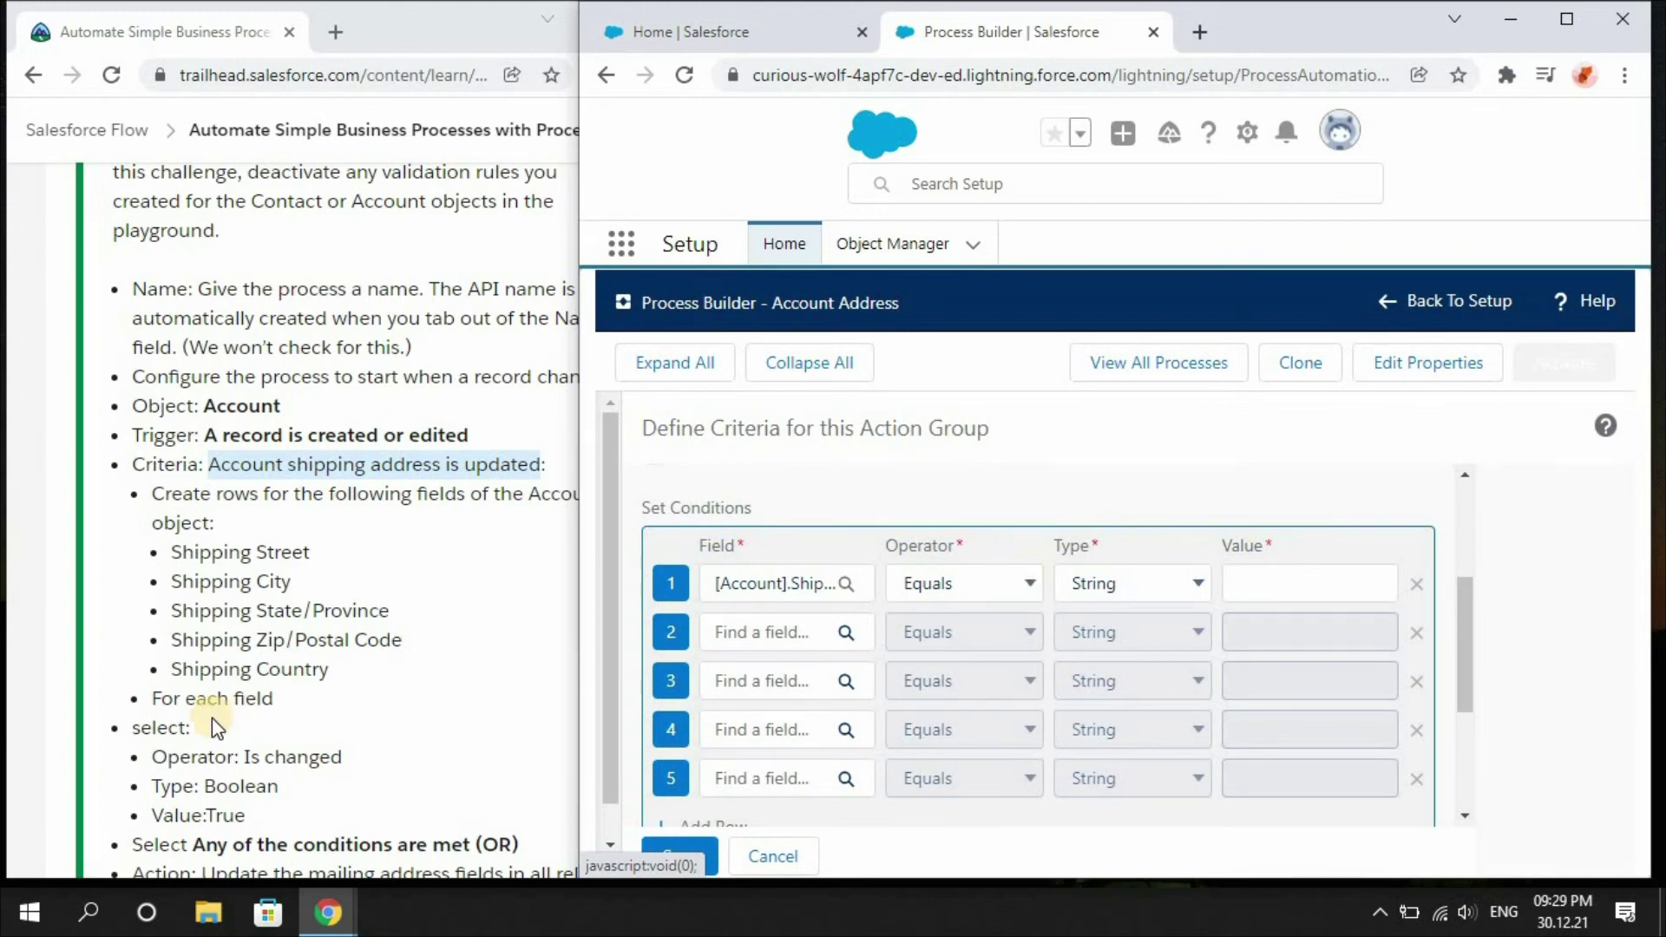
Step: Set the first condition's operator to Is changed and its value to True
left_click(991, 581)
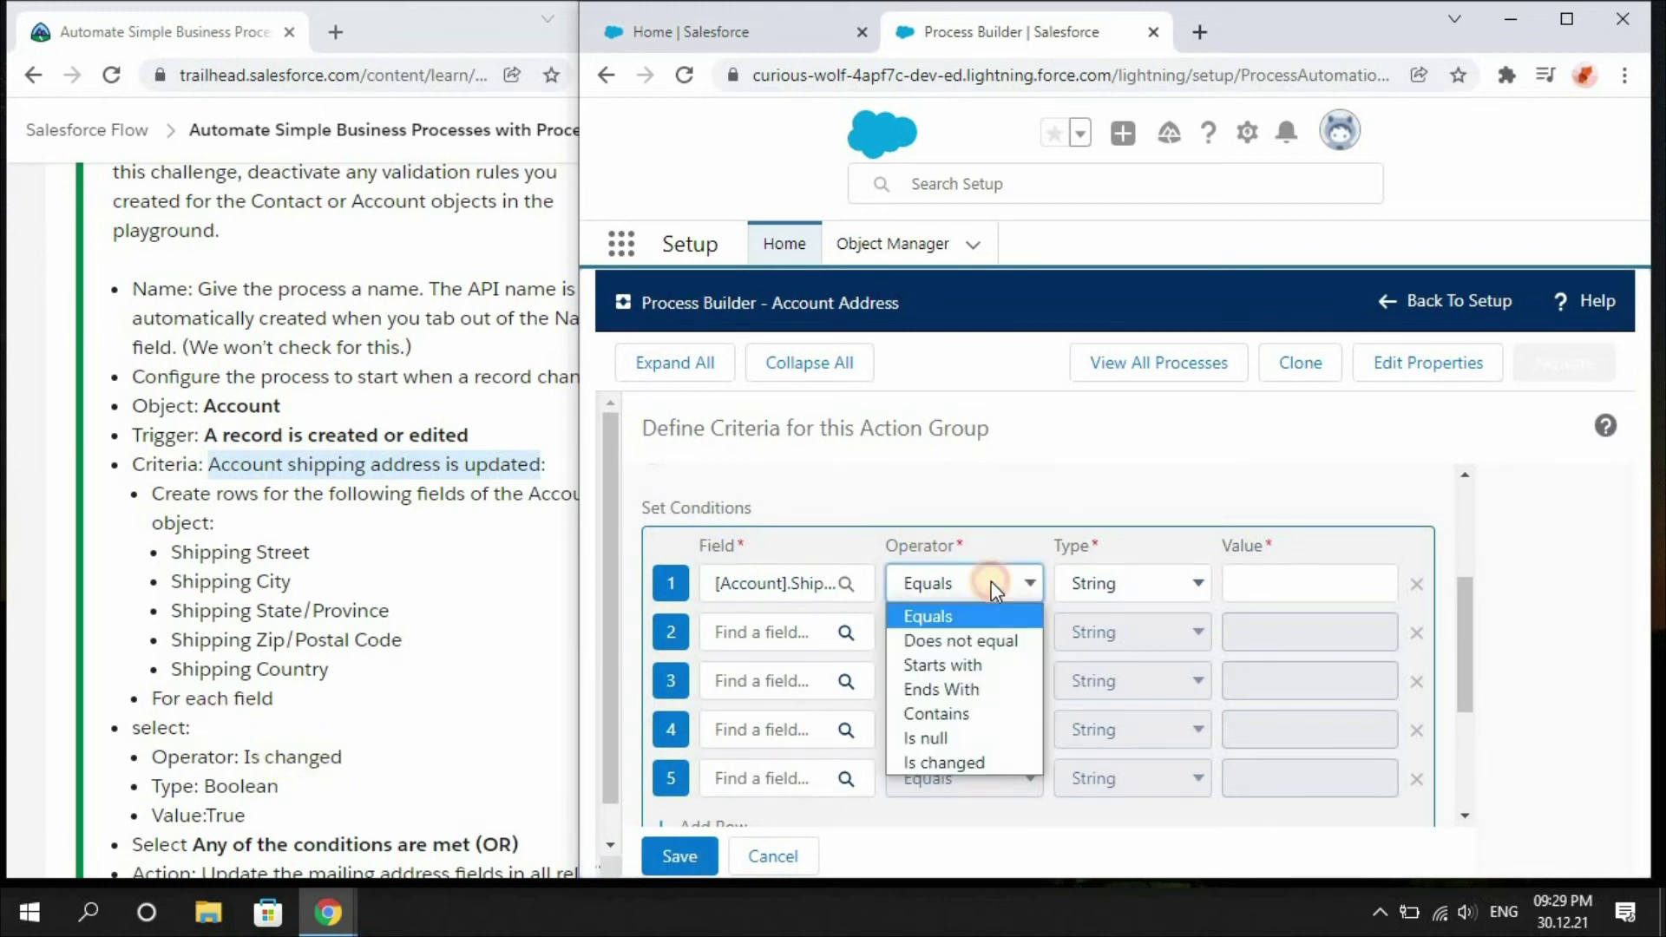
left_click(975, 762)
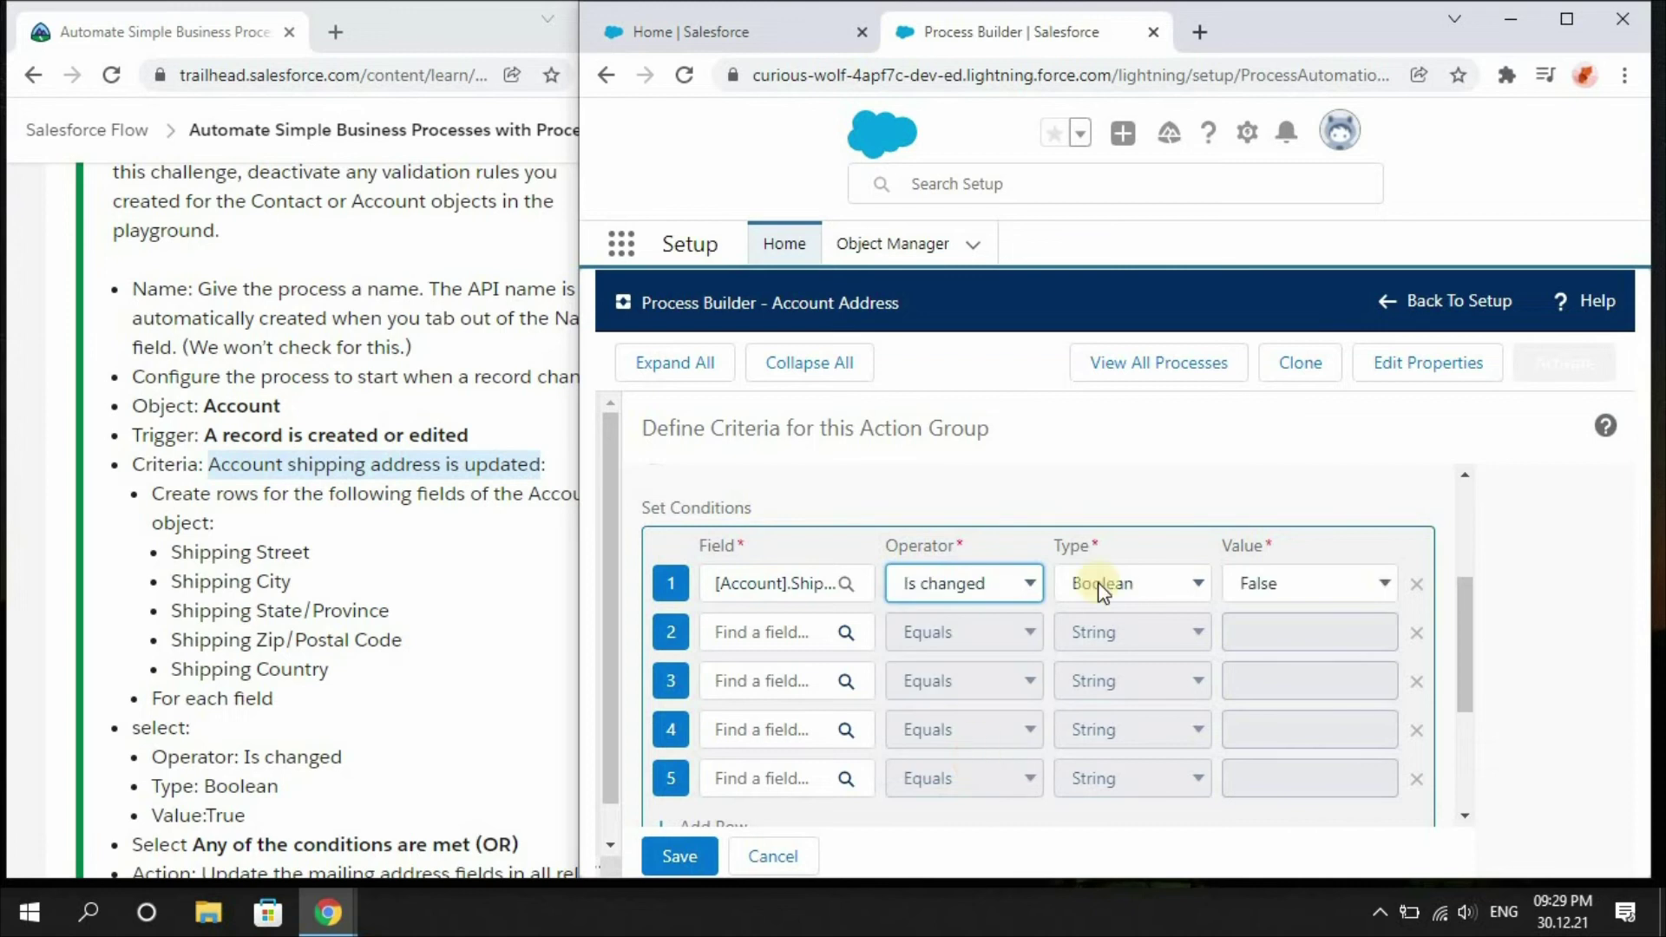
left_click(1299, 590)
left_click(1294, 616)
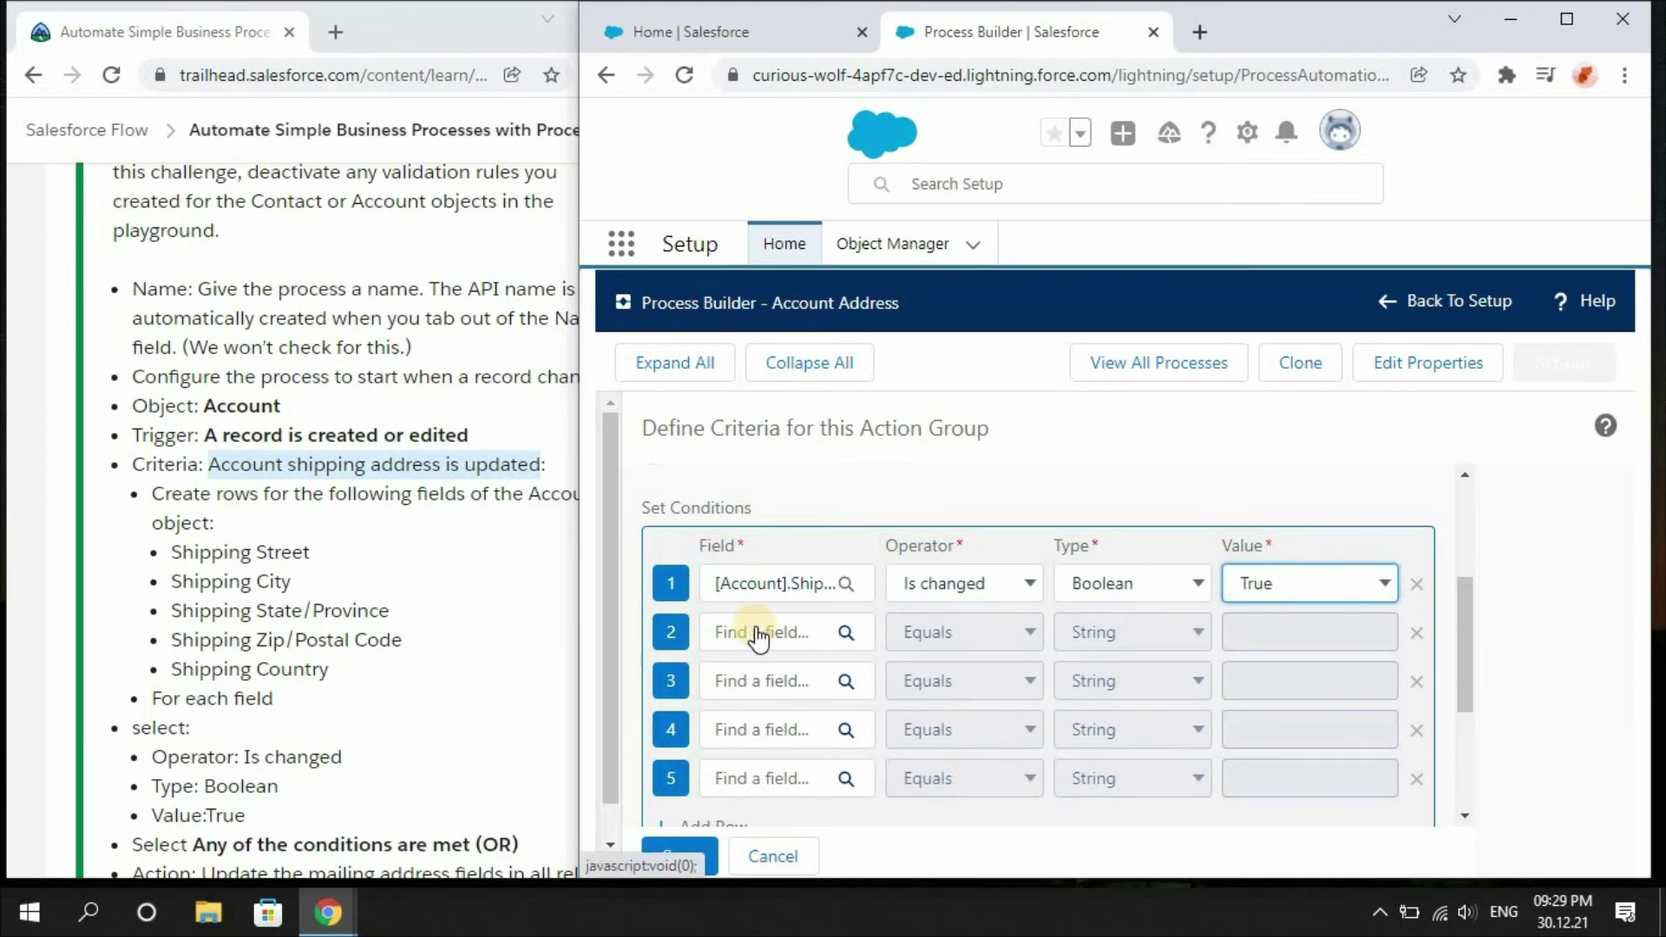
Step: Choose the Account's Shipping City as the field of the second condition row
left_click(761, 636)
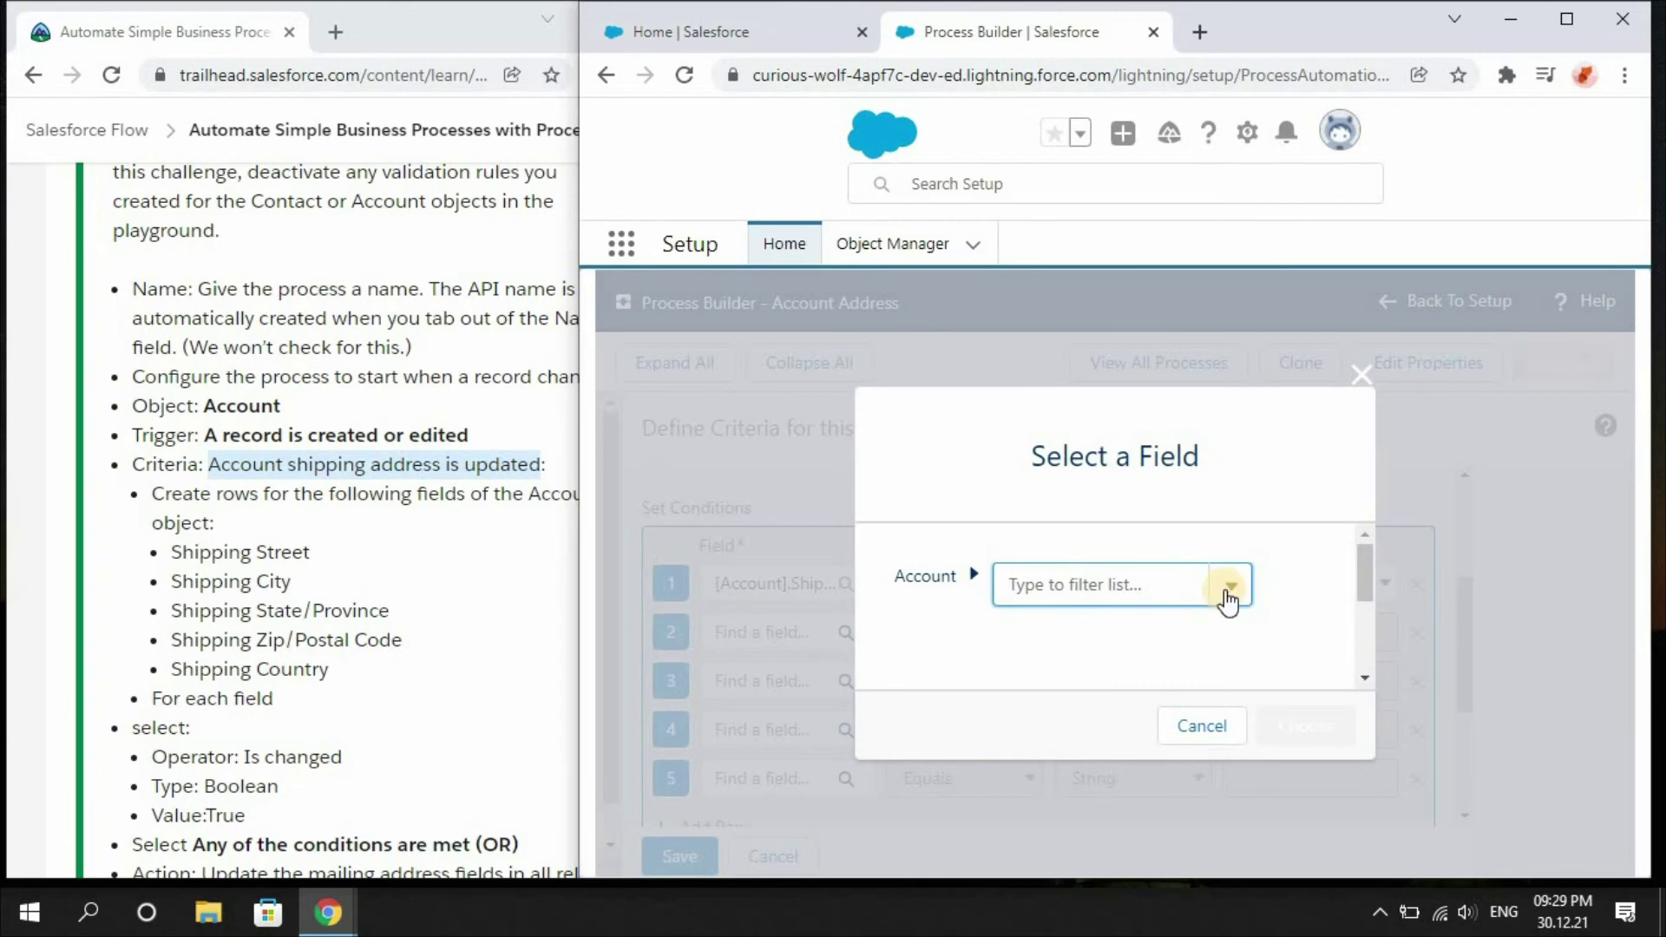
left_click(1099, 593)
type("s")
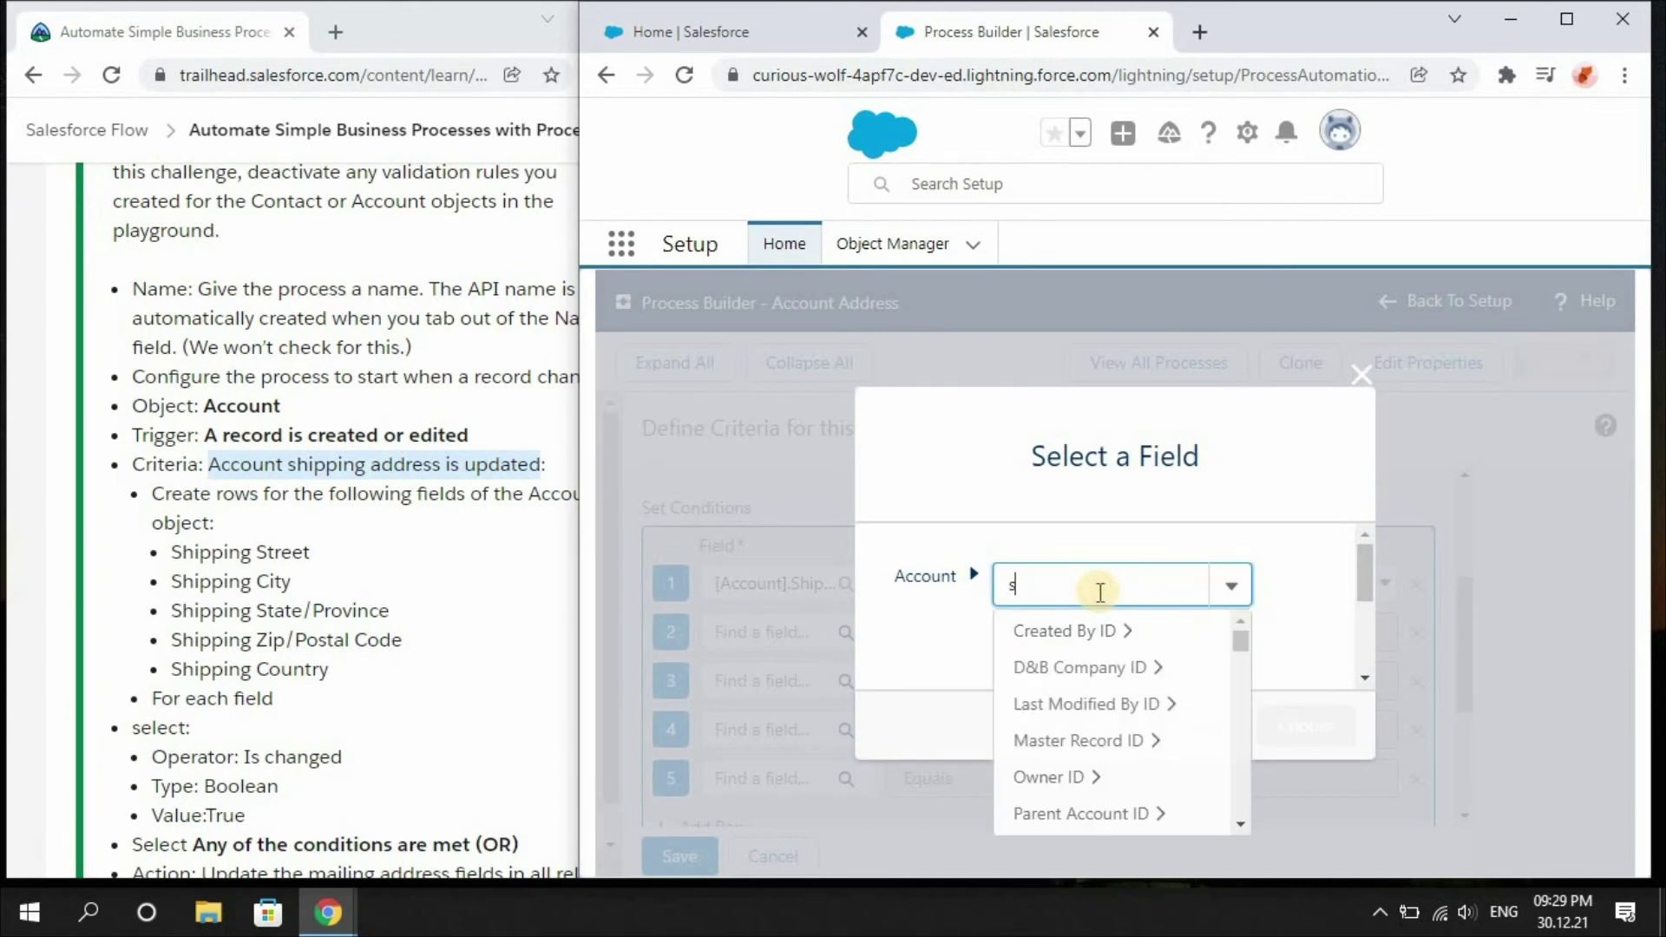
type("hipping")
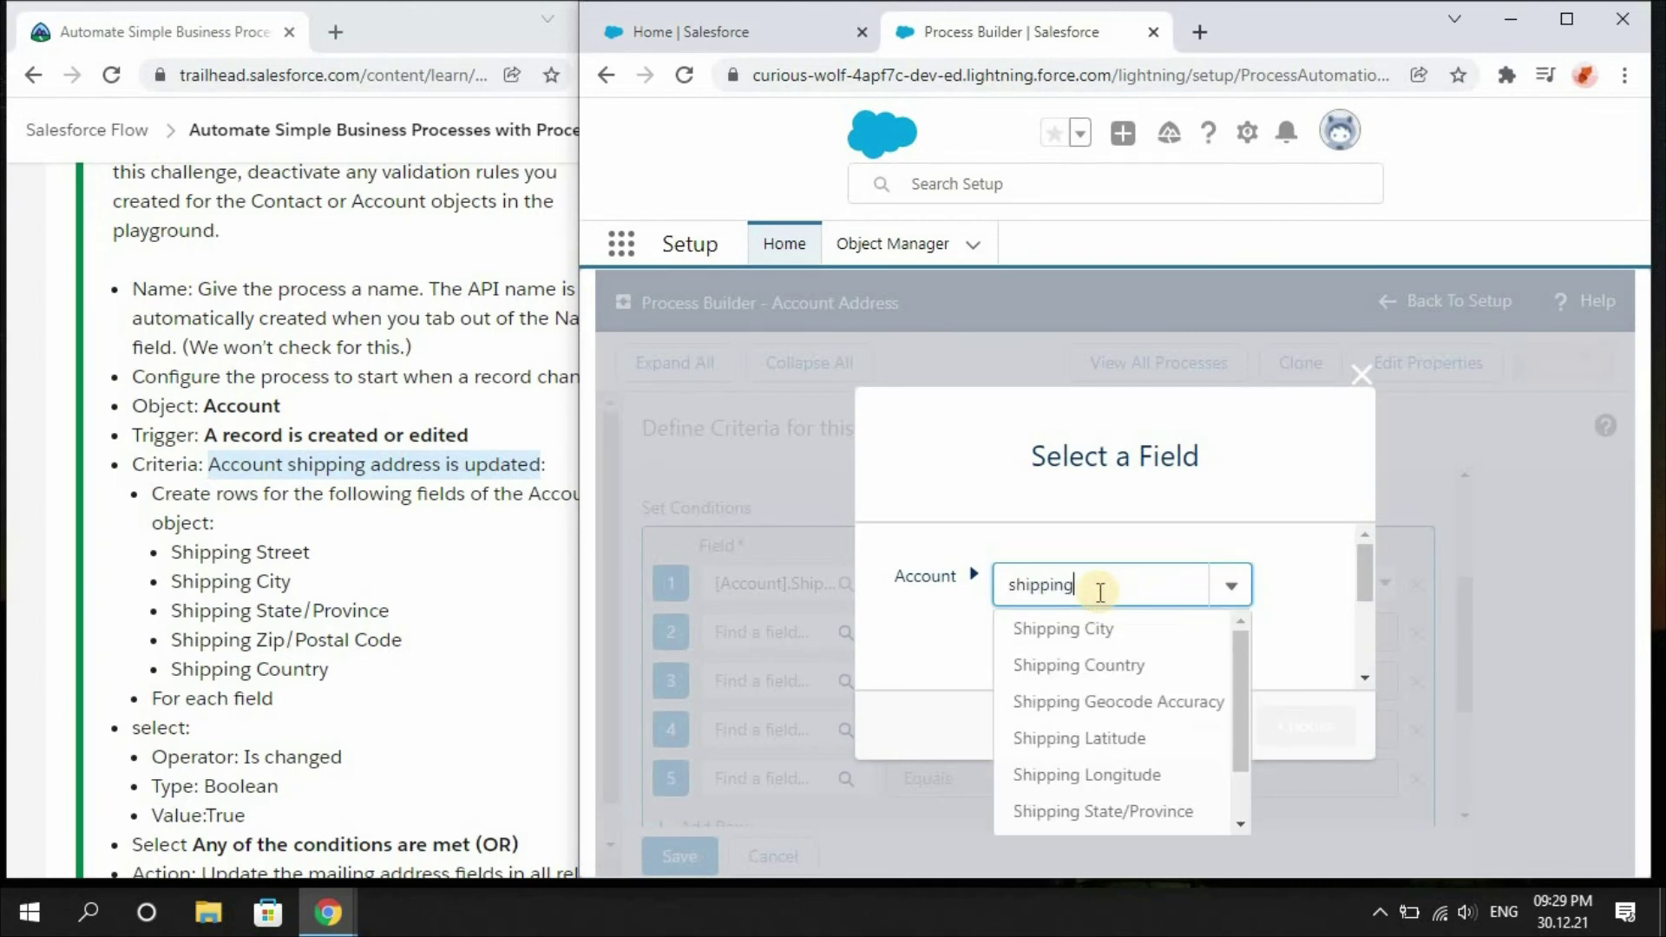
left_click(1106, 630)
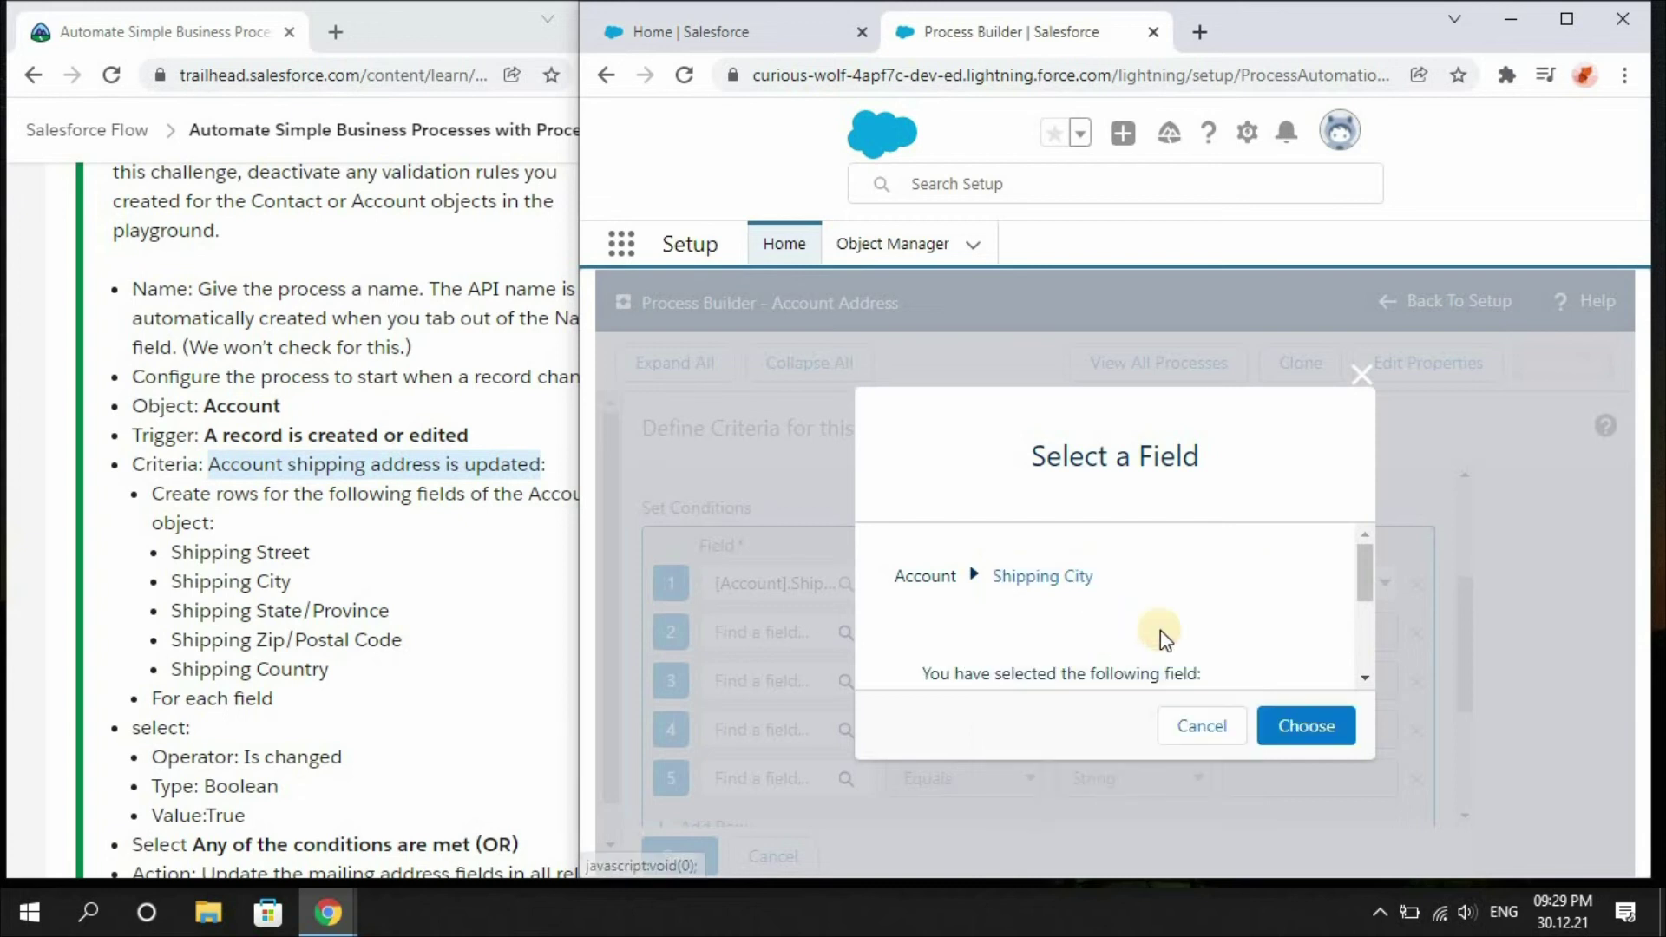
left_click(1297, 725)
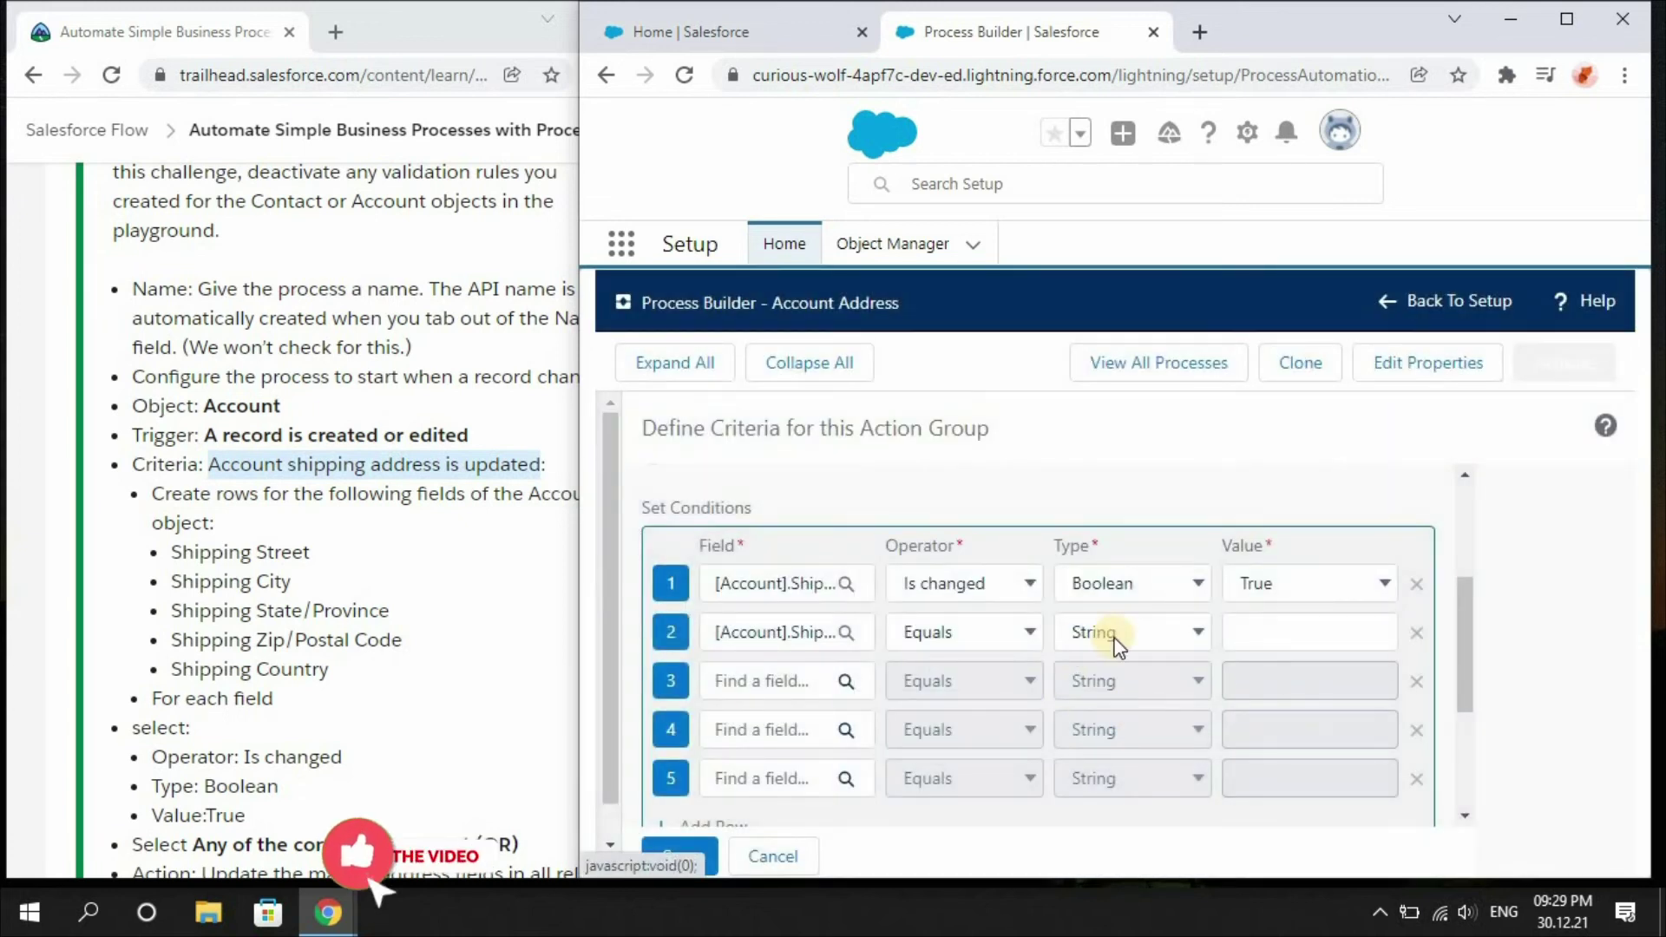
Step: Set the second condition's operator to Is changed and its value to True
left_click(1001, 627)
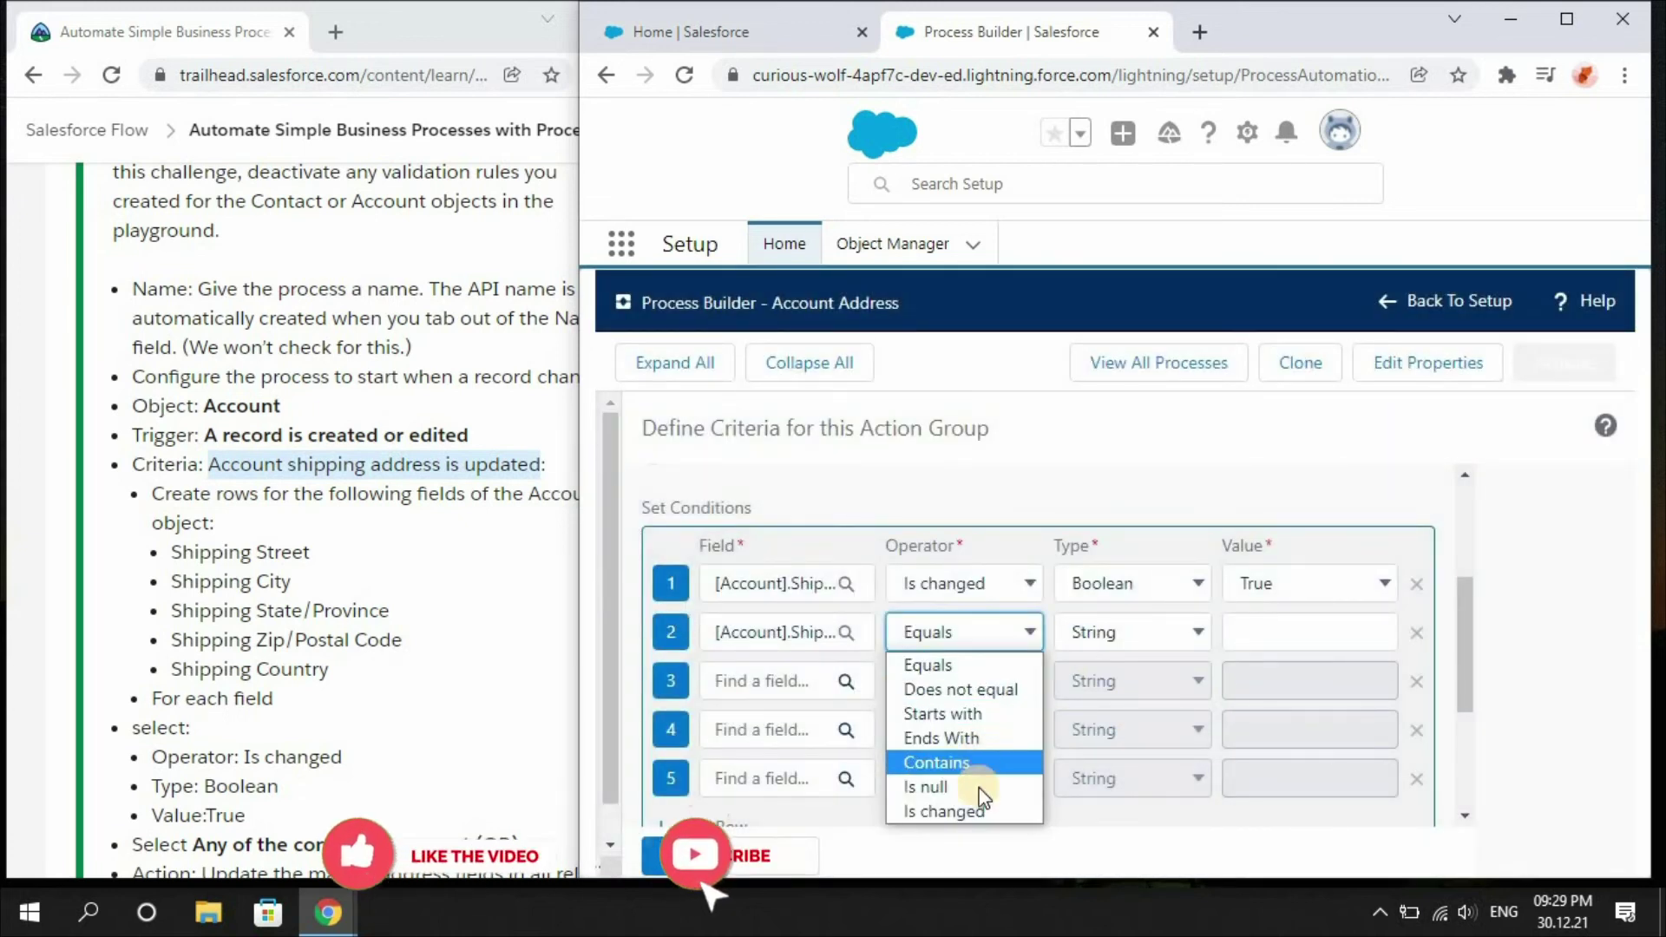
left_click(980, 814)
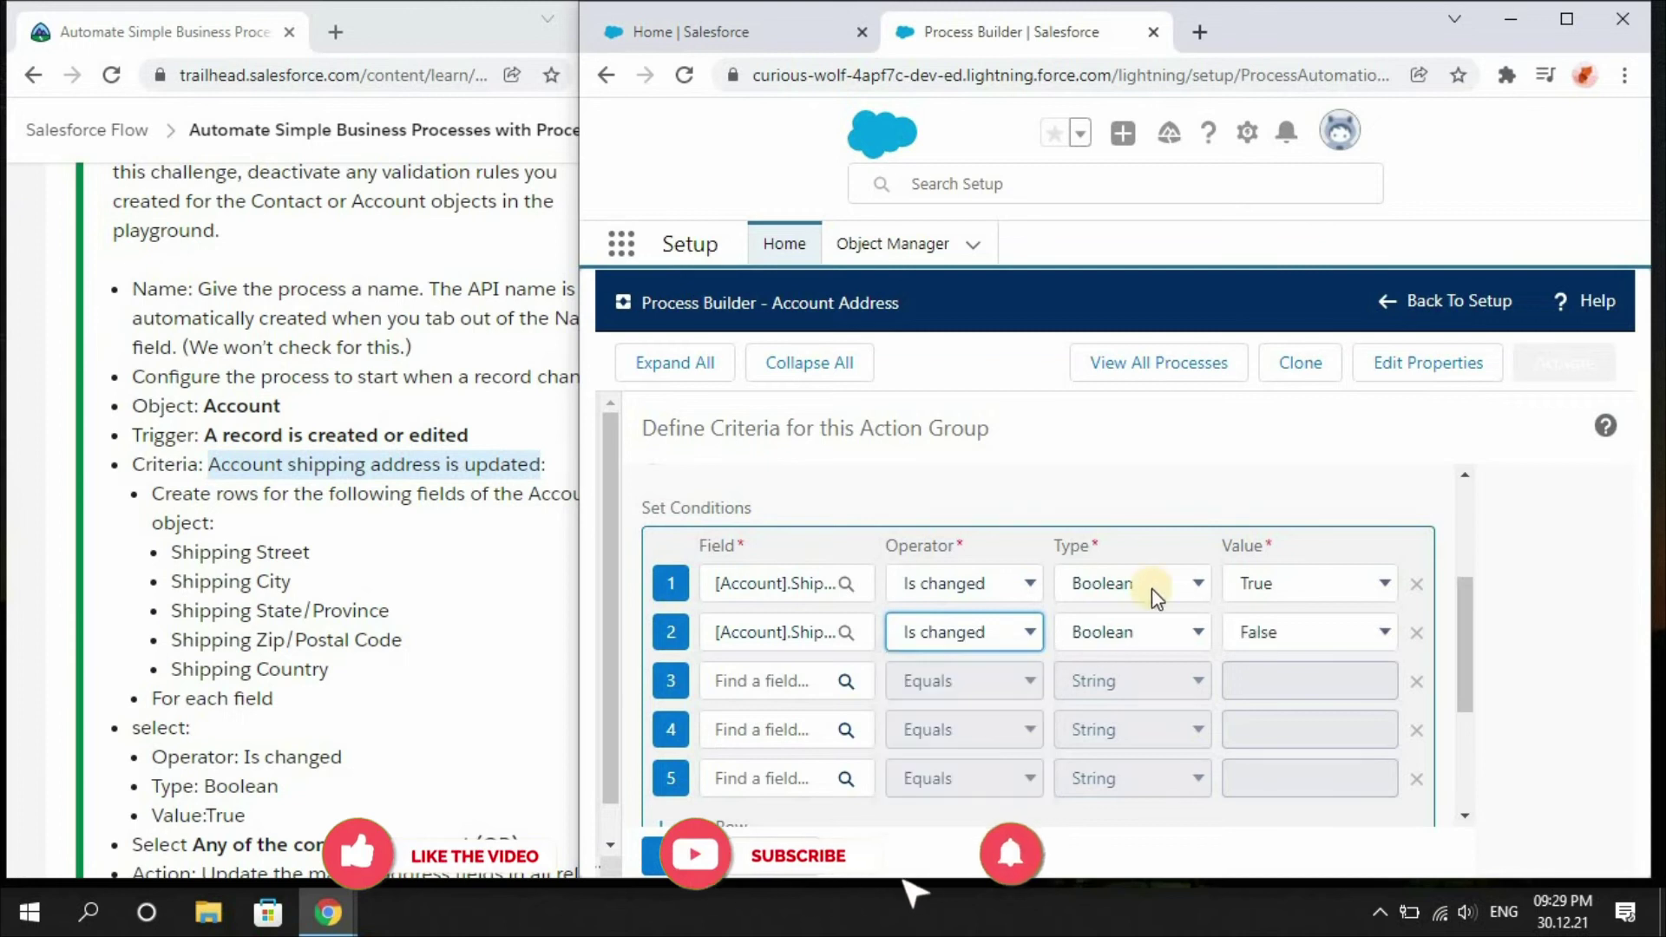
left_click(1299, 625)
left_click(1290, 665)
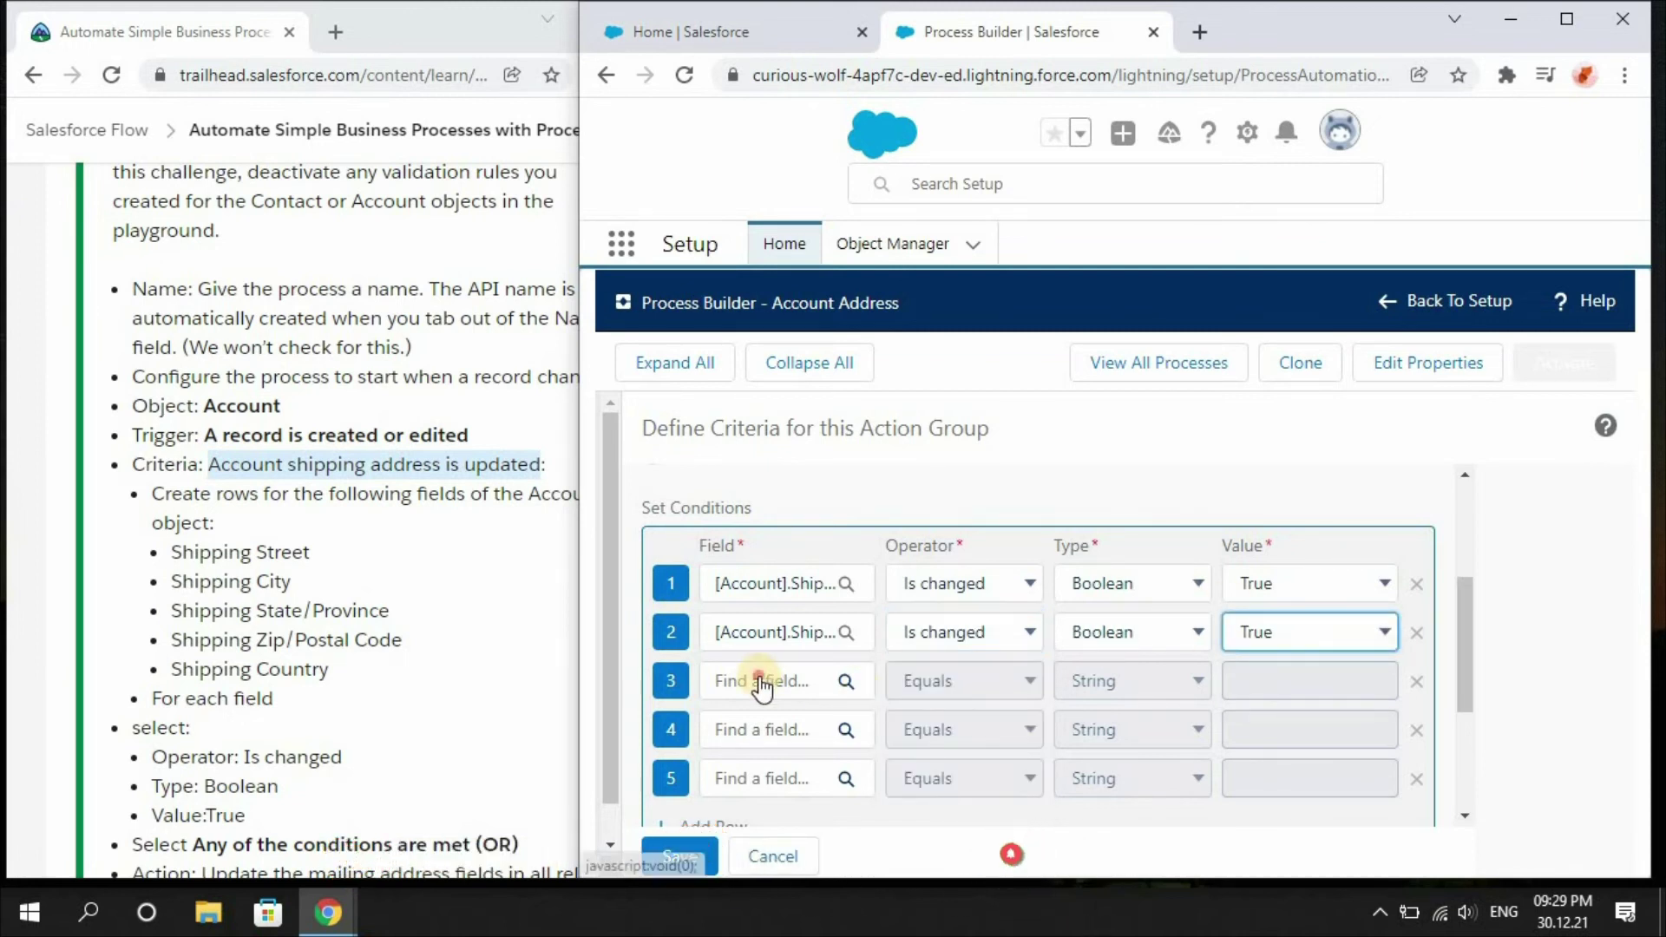
Step: Choose the Account's Shipping State/Province as the field of the third condition row
left_click(758, 678)
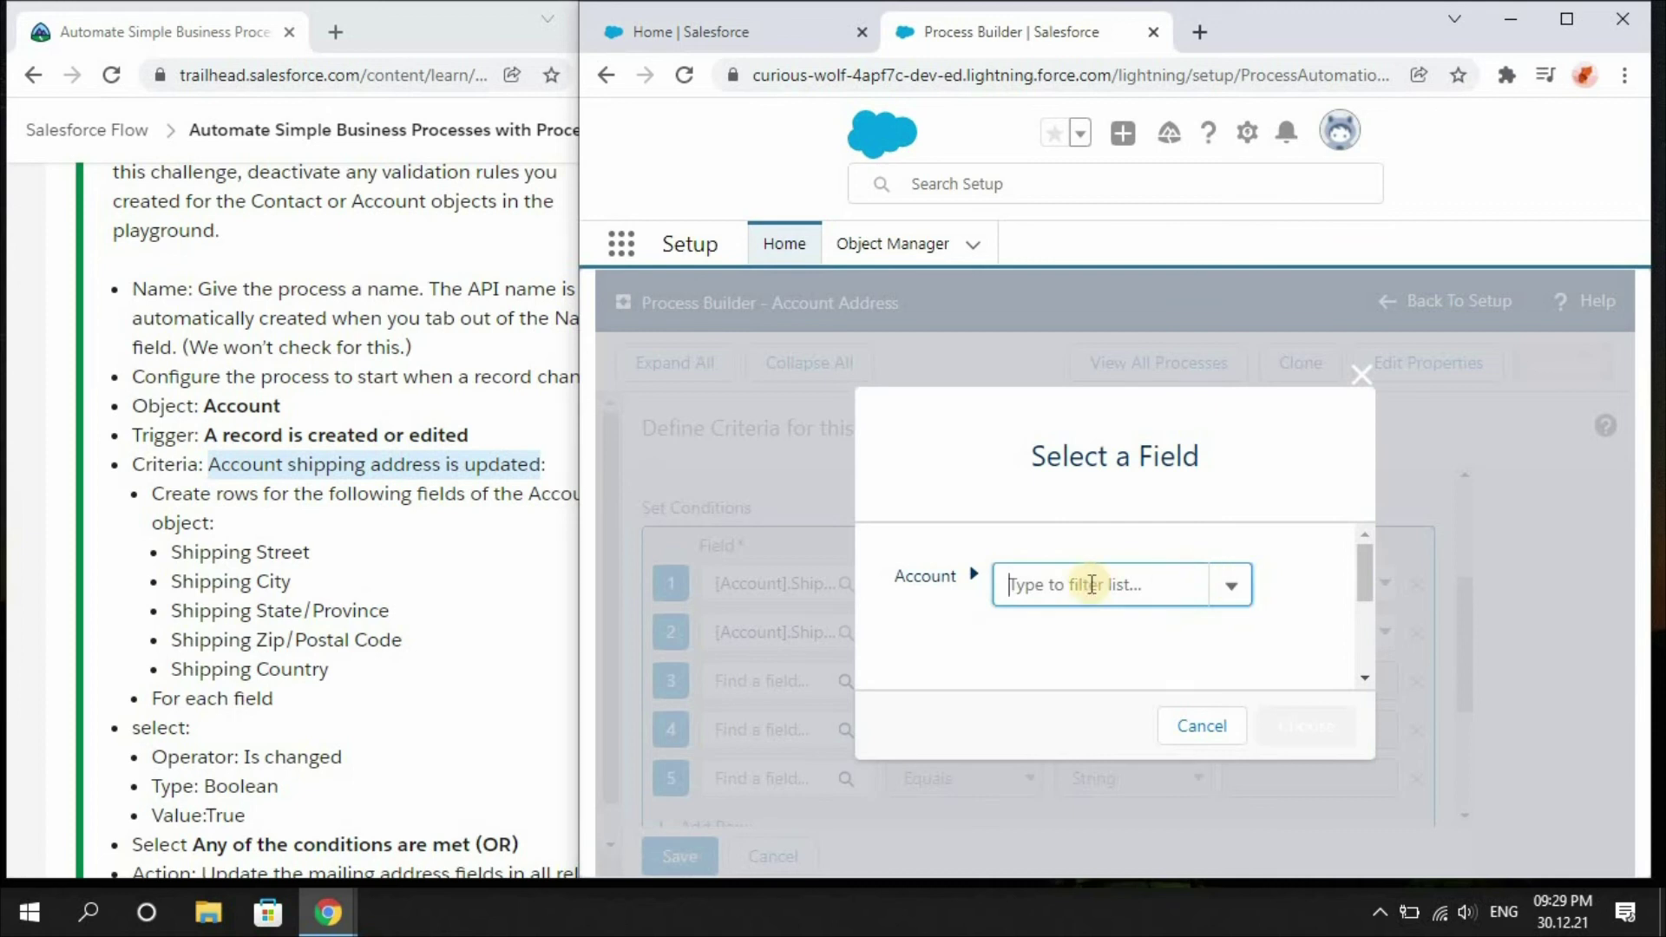
type("shippi")
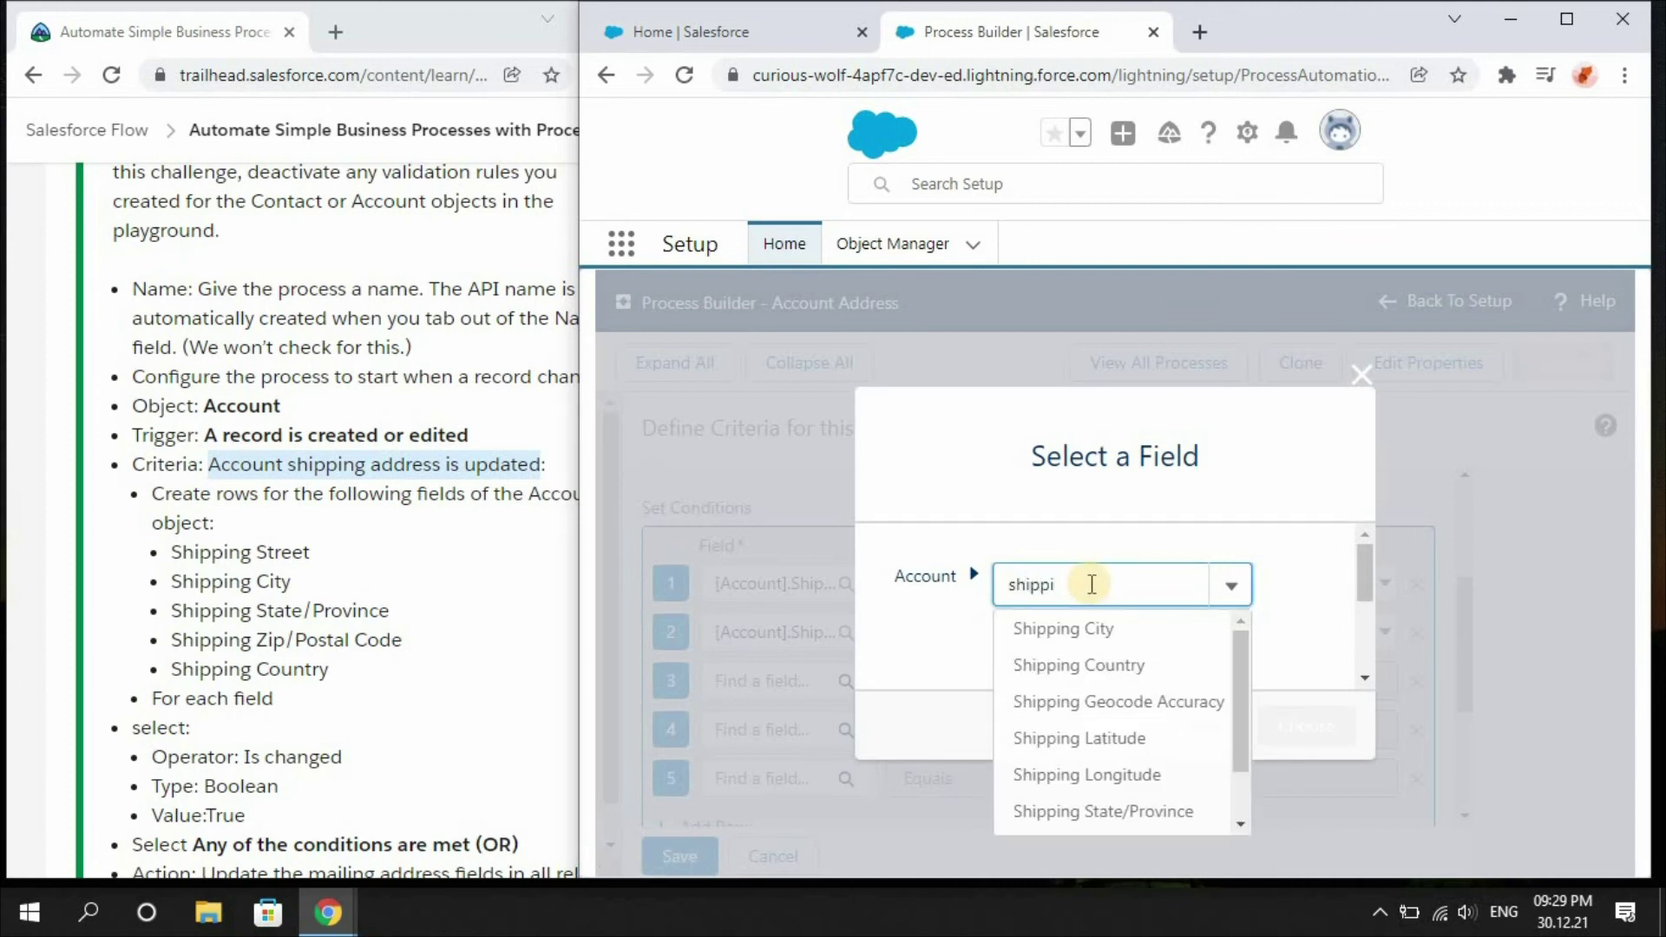
left_click(1155, 816)
left_click(1323, 729)
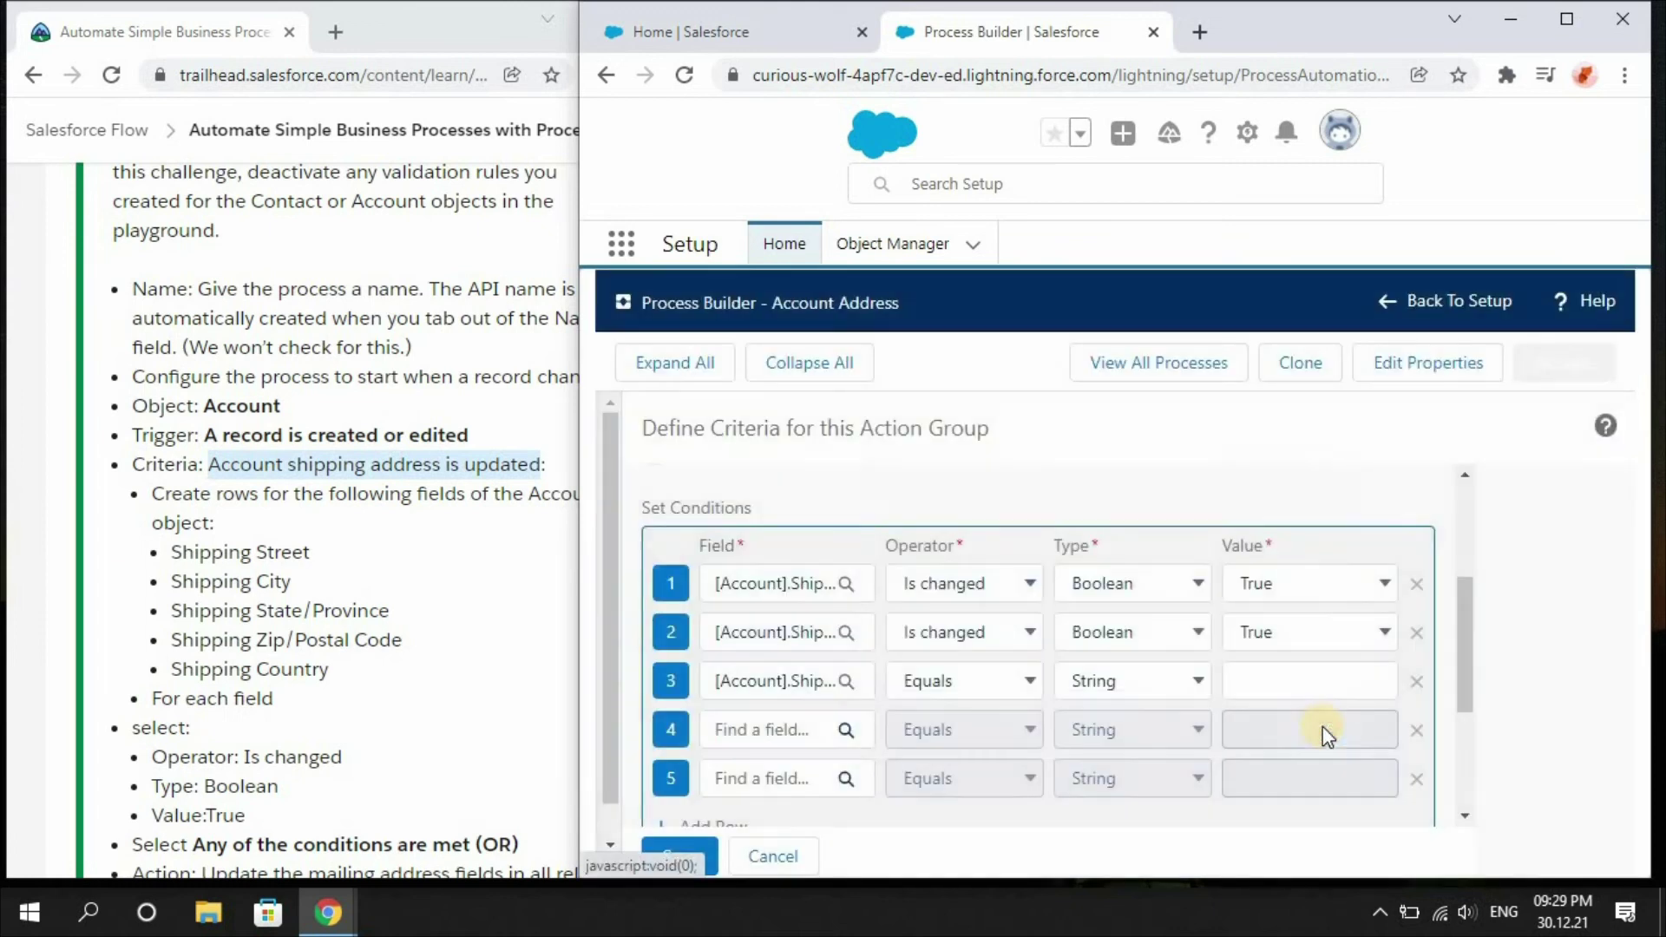
Step: Set the third condition's operator to Is changed and its value to True
left_click(1097, 679)
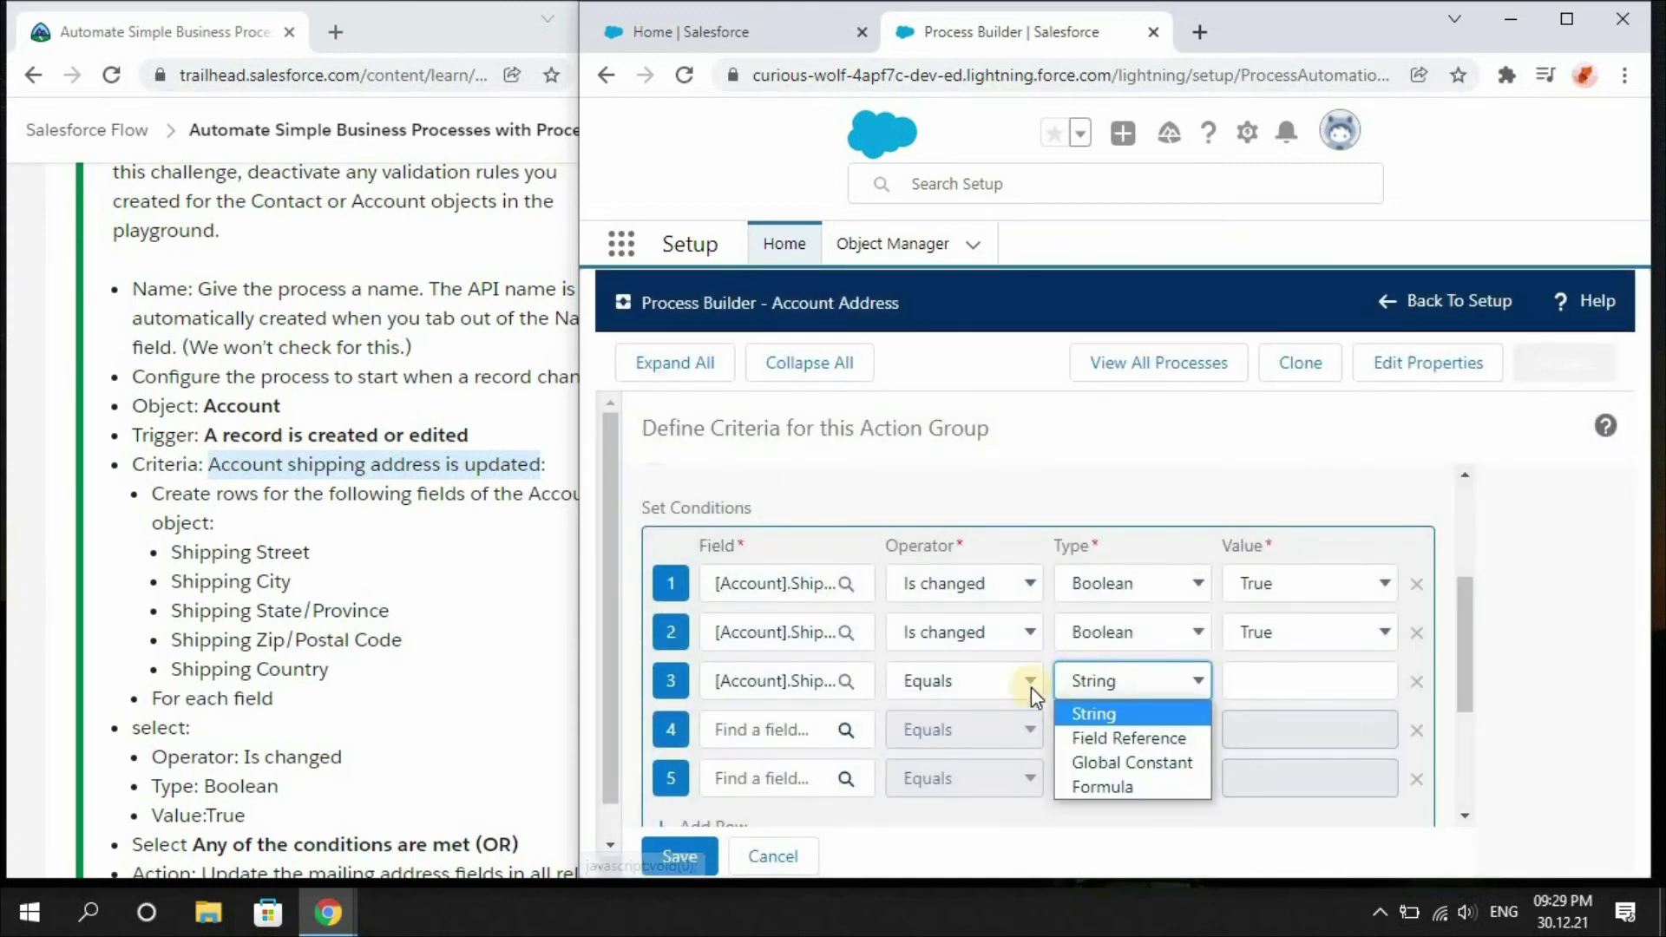
left_click(974, 687)
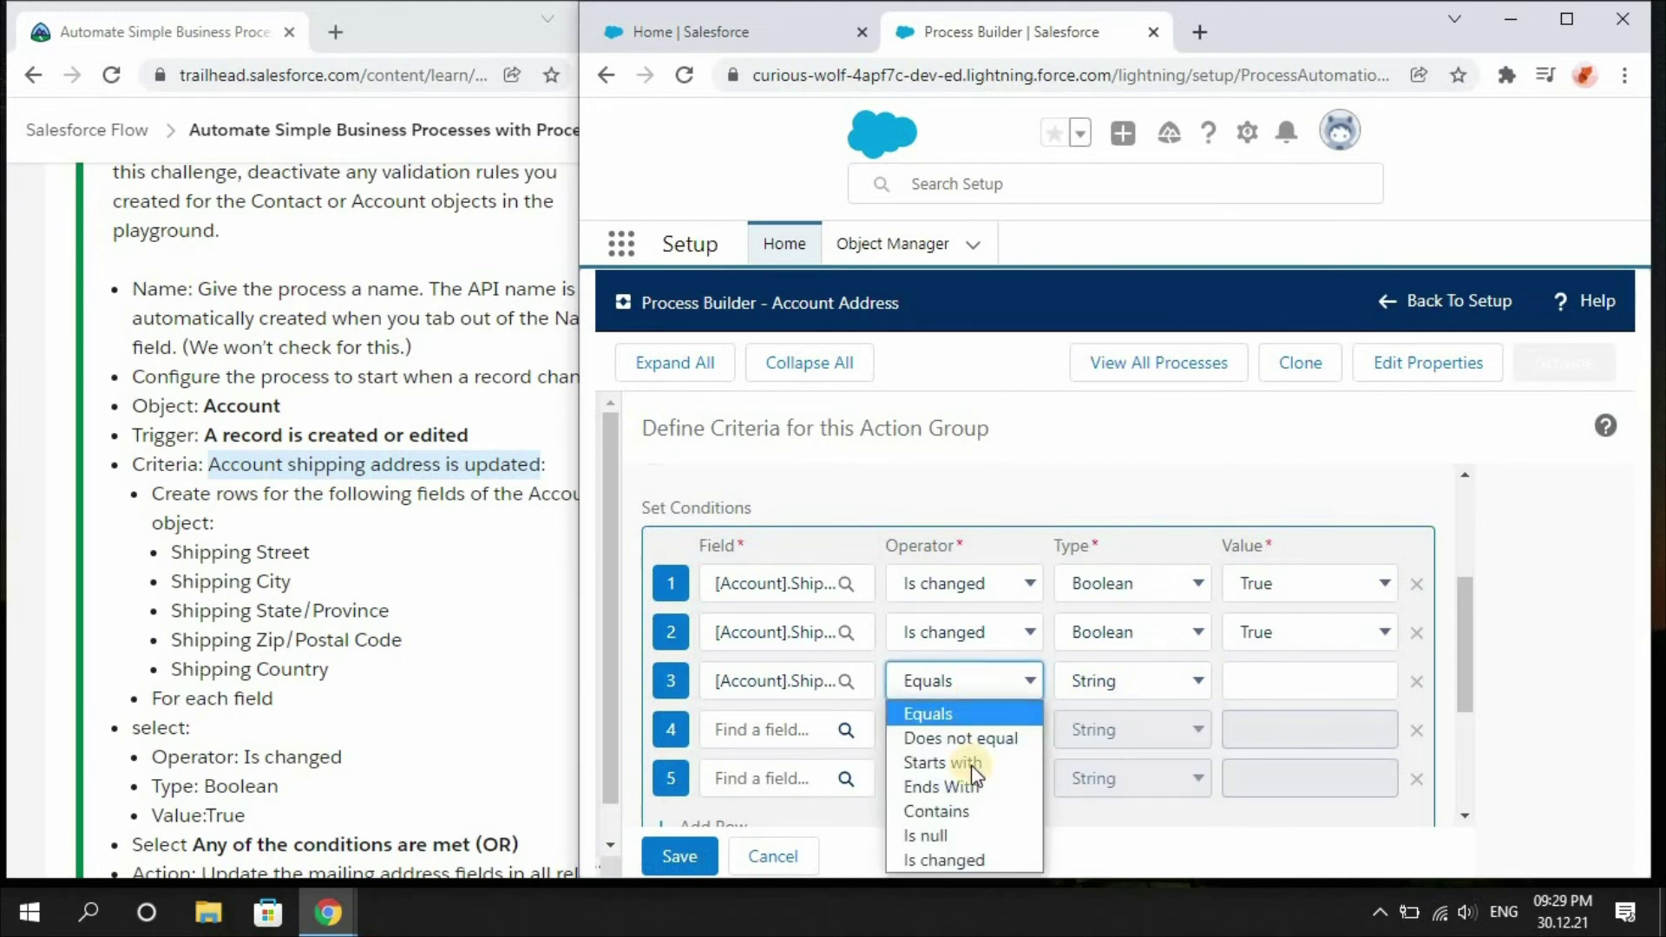
left_click(950, 860)
left_click(1372, 677)
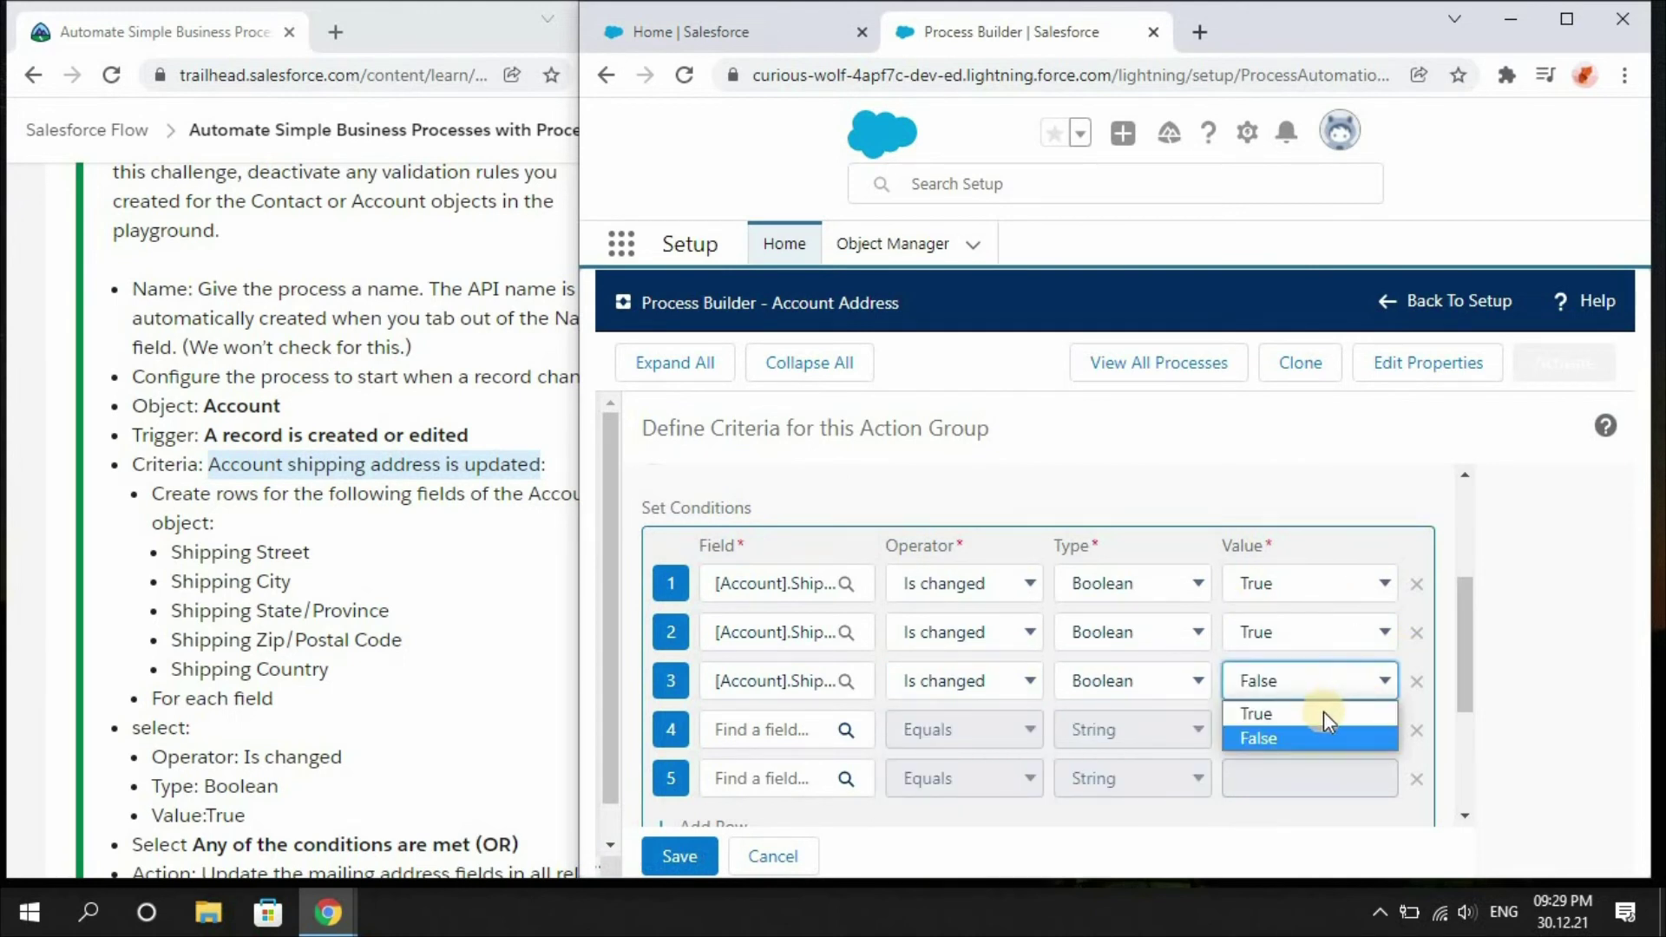
left_click(1324, 711)
Step: Choose the Account's Shipping Zip/Postal Code as the field of the fourth condition row
left_click(756, 732)
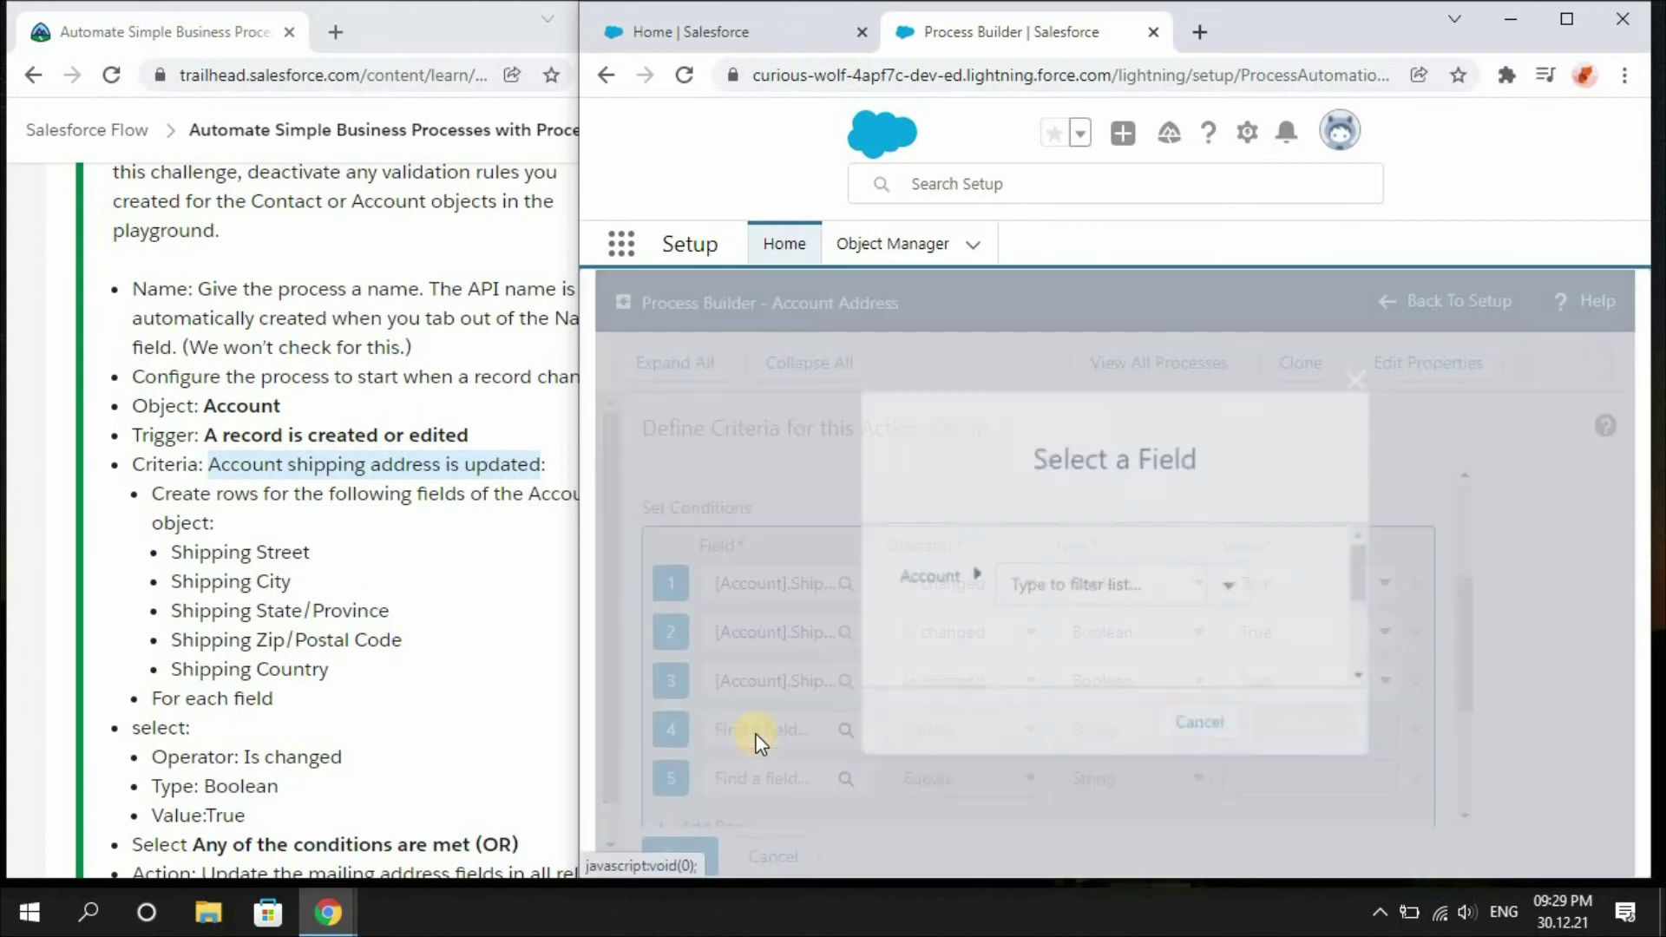
left_click(1120, 582)
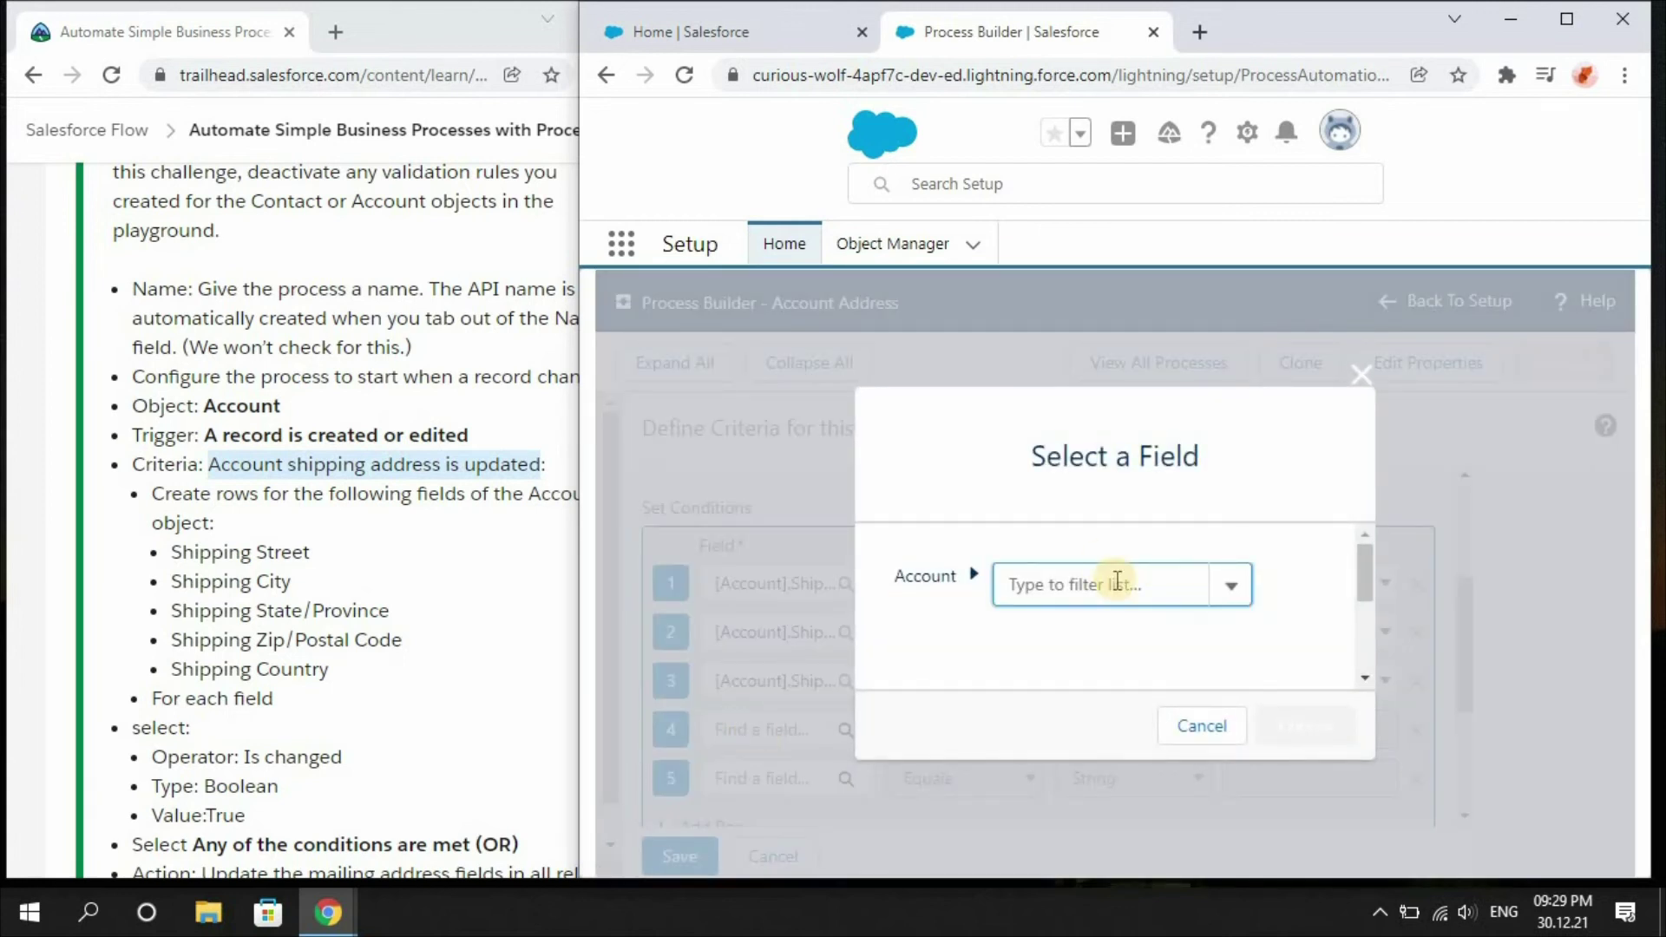
type("shipp")
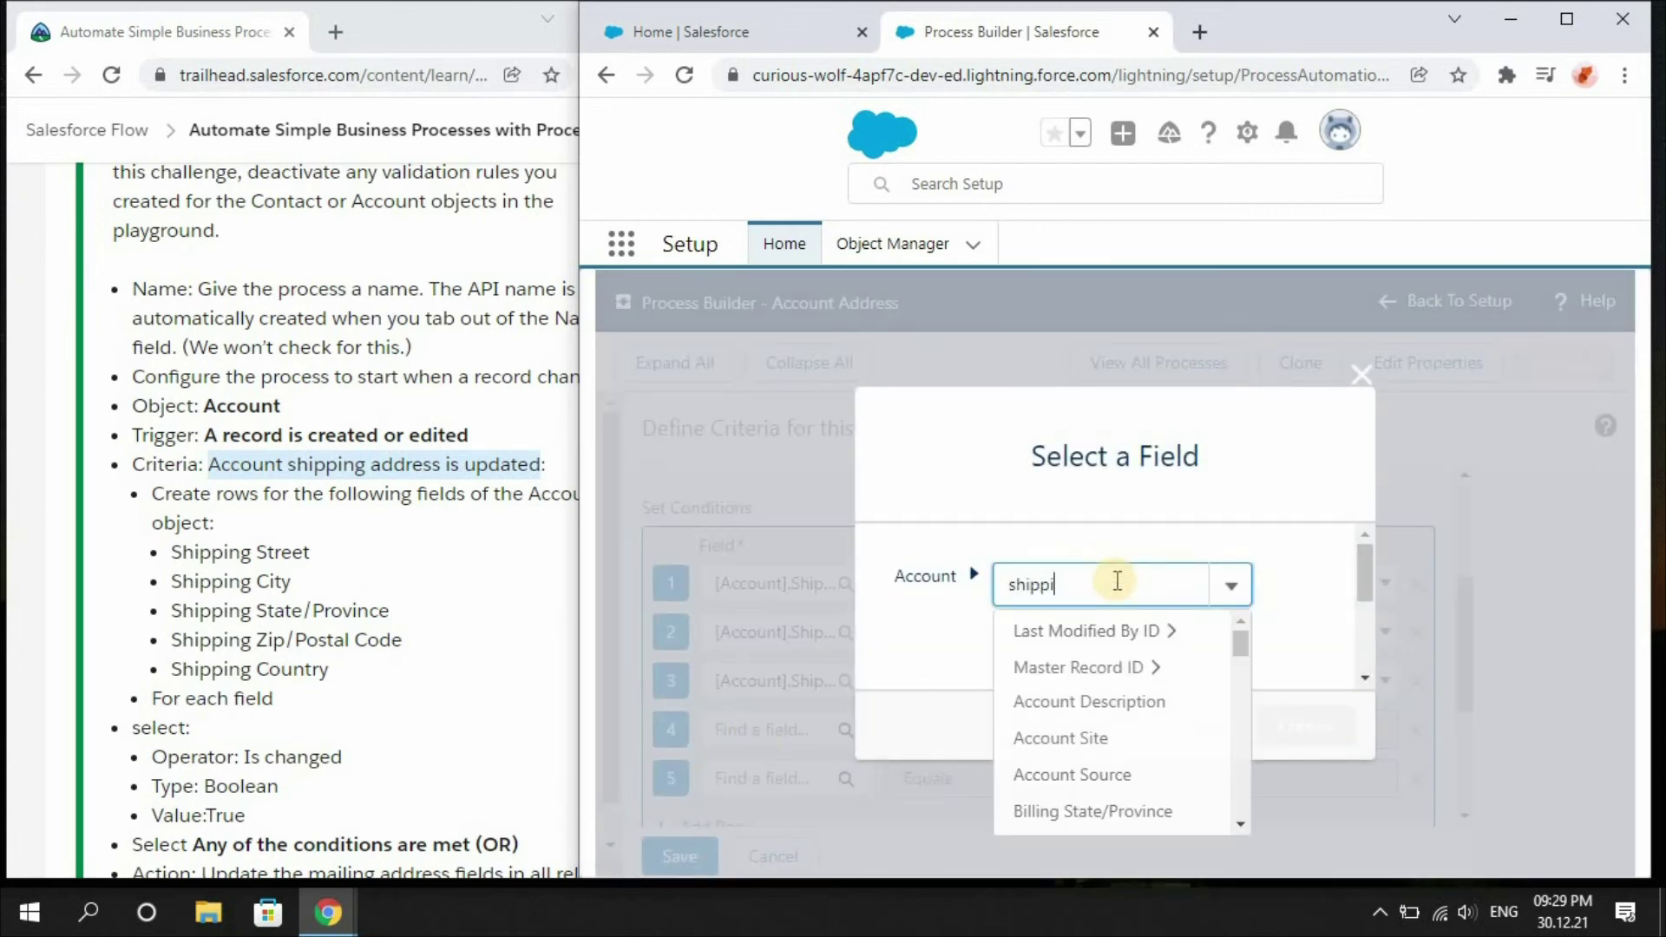
type("i")
left_click_drag(1238, 679, 1238, 711)
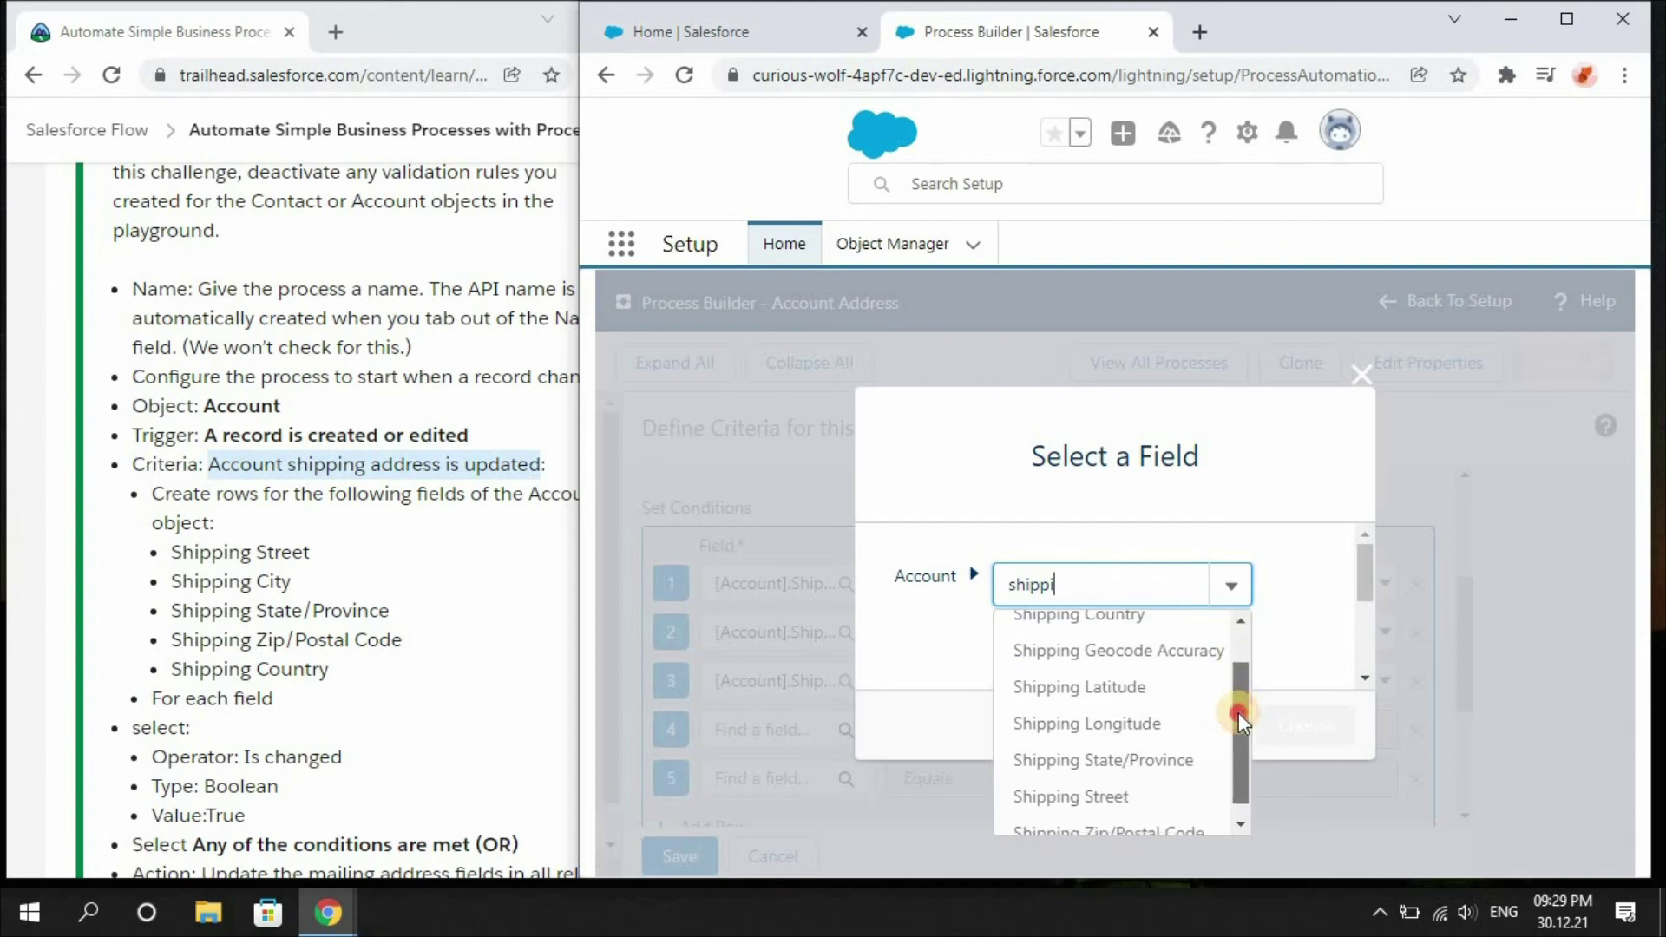
left_click(1159, 829)
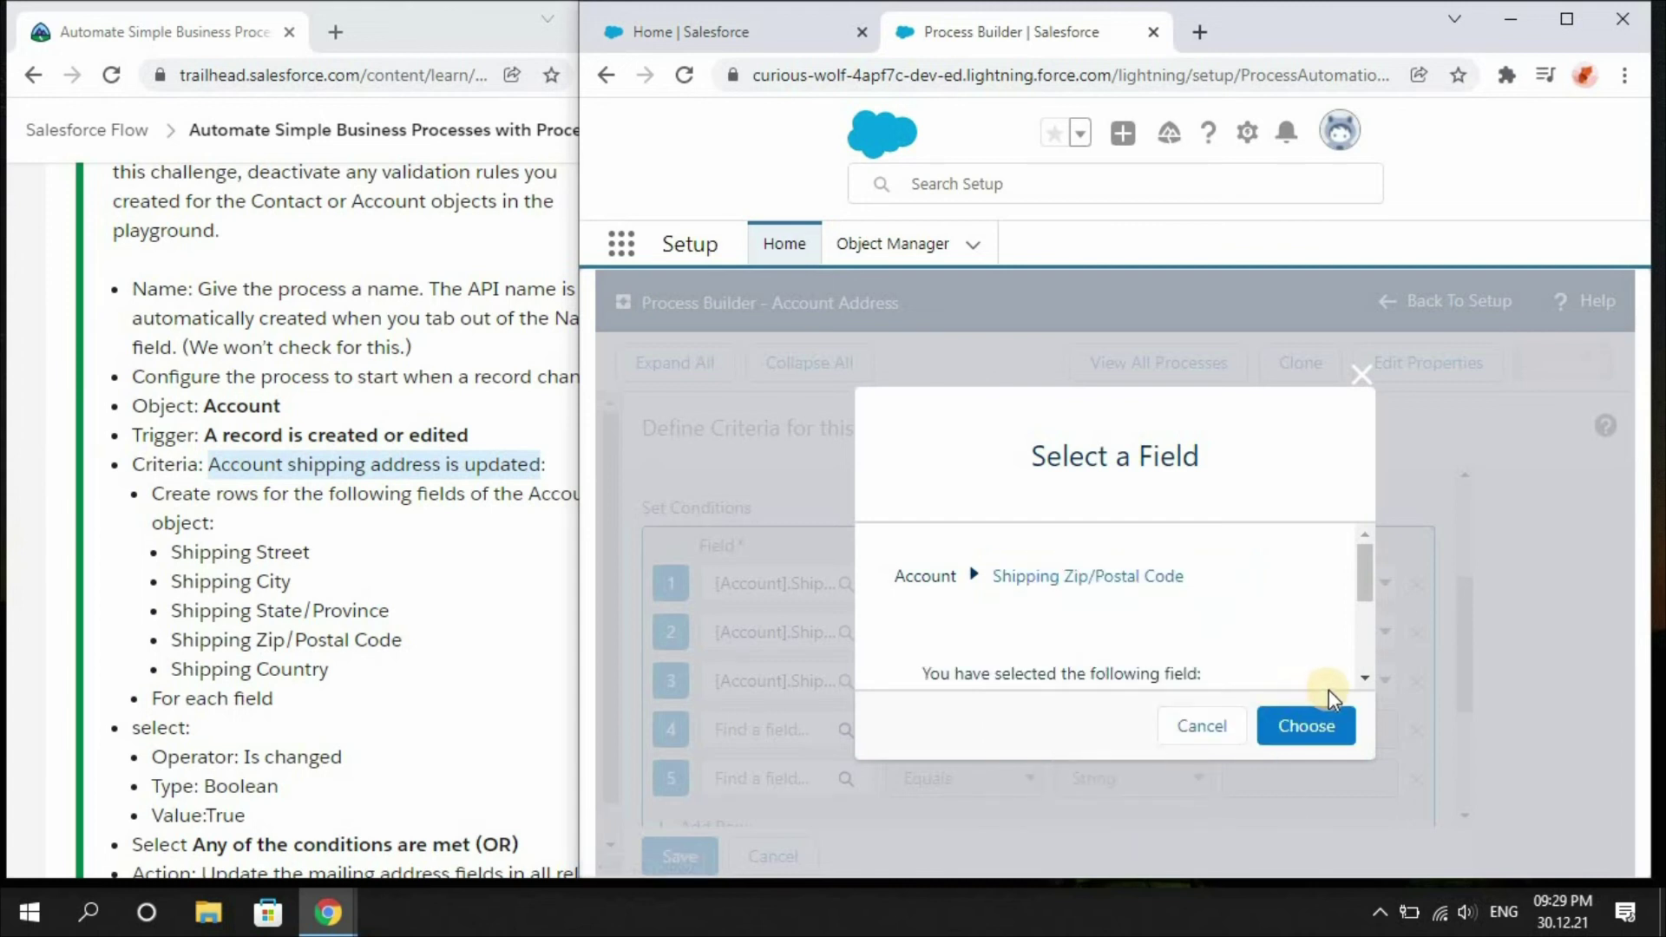
left_click(1319, 723)
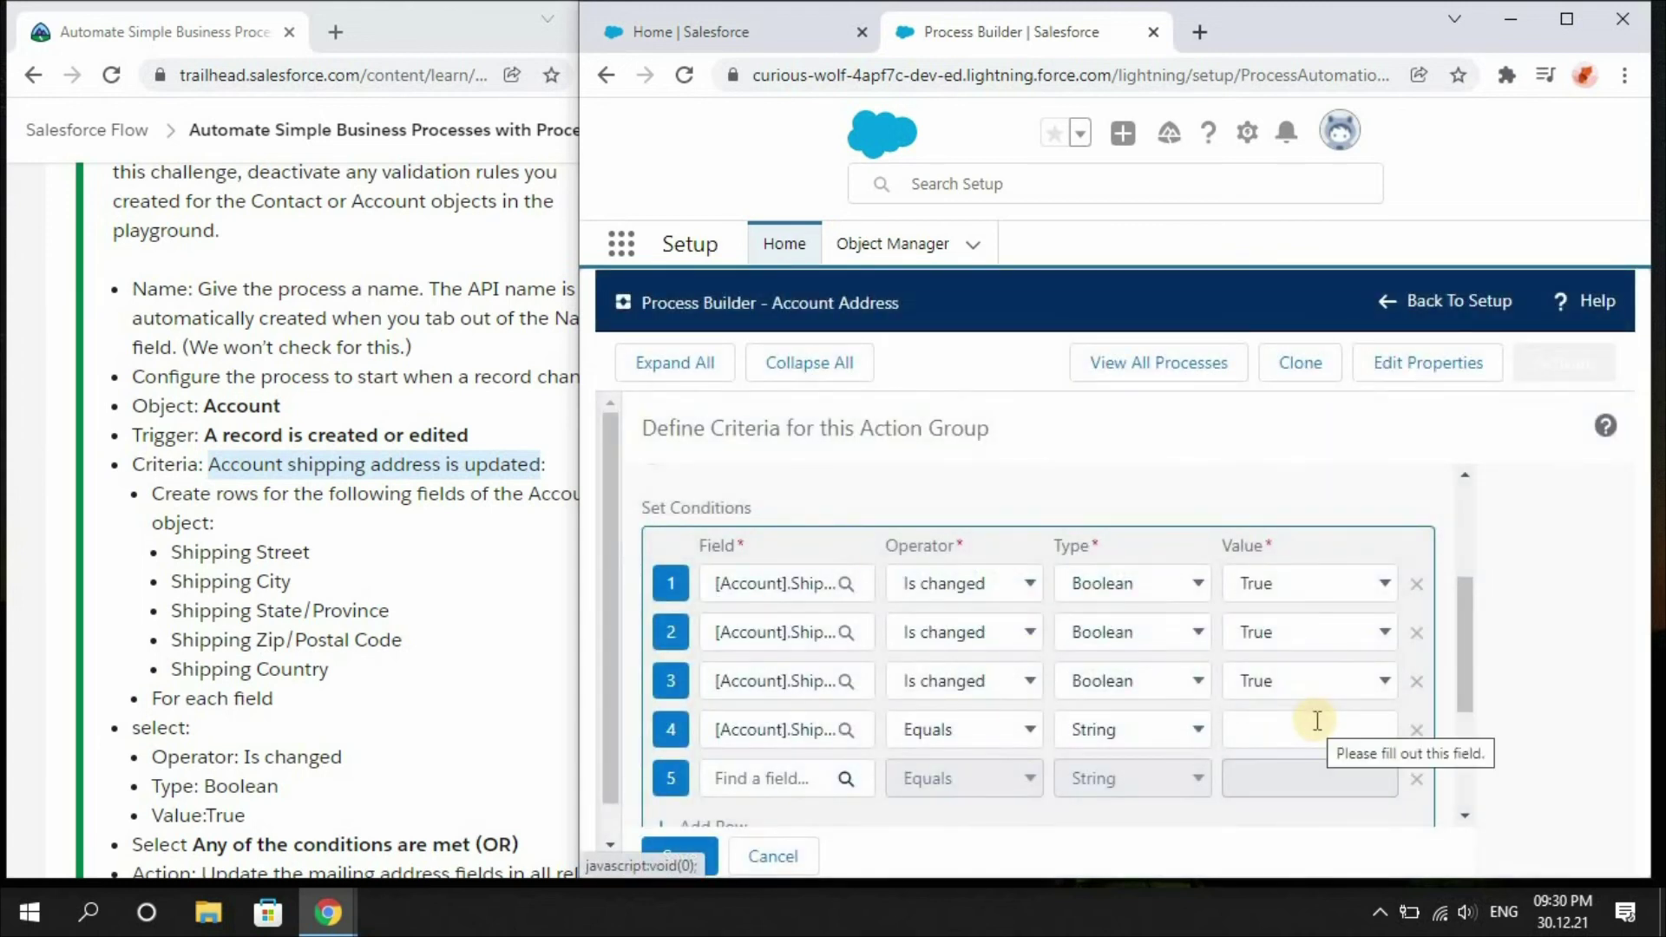
Step: Set the fourth condition's operator to Is changed and its value to True
left_click(1141, 732)
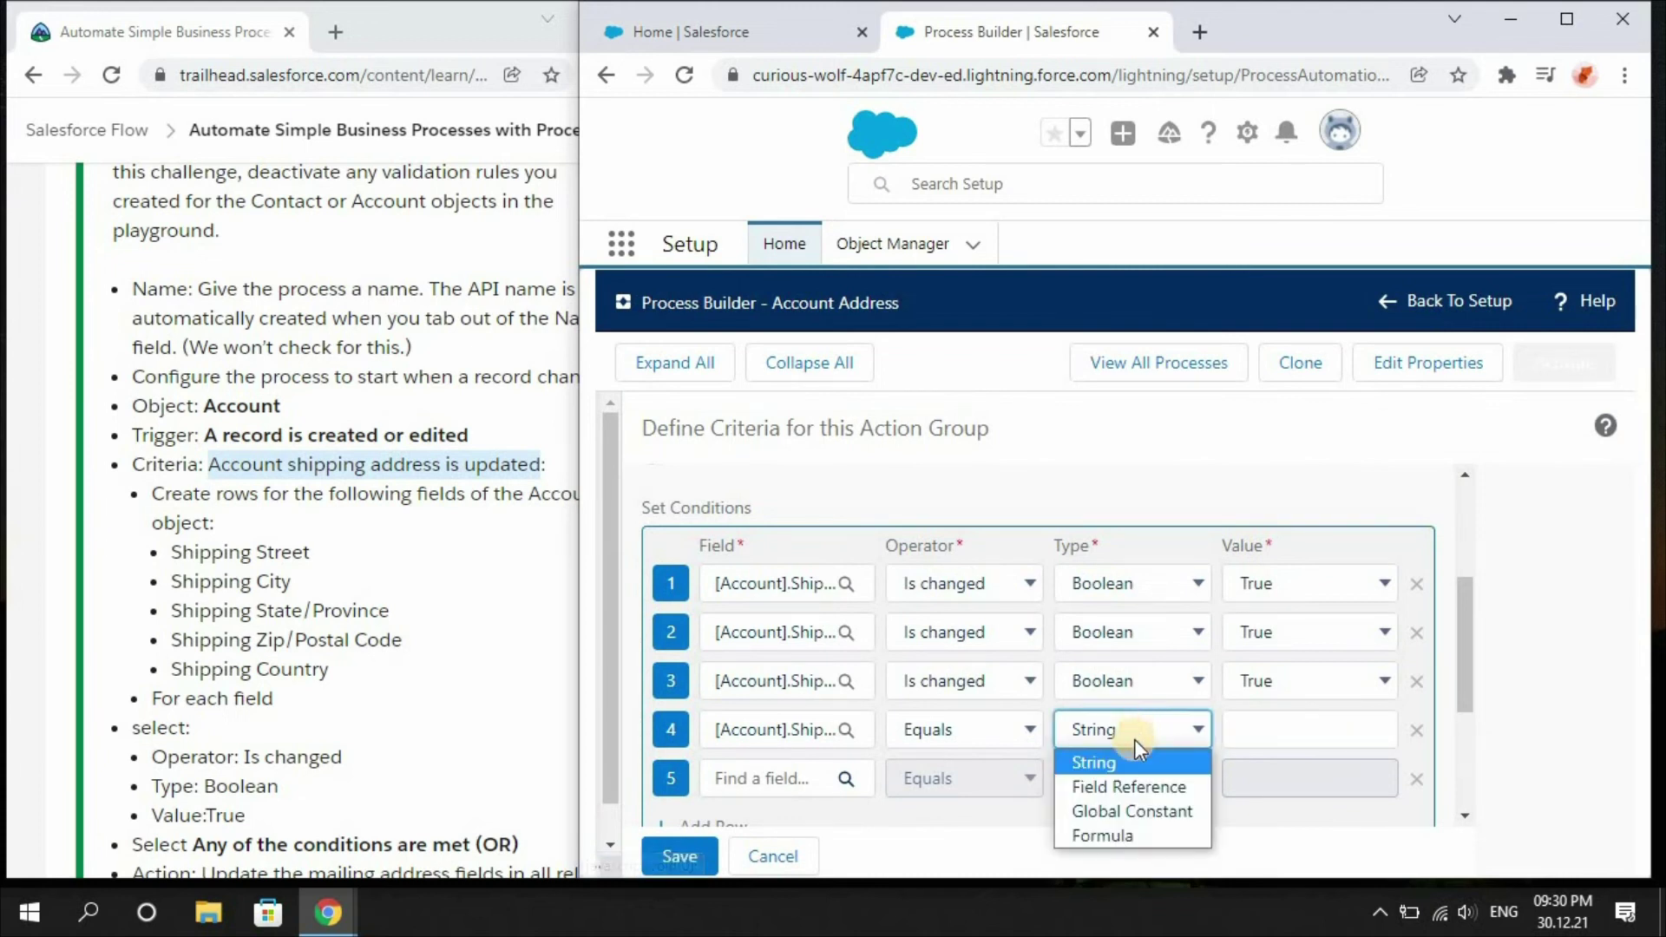
left_click(981, 725)
left_click(981, 694)
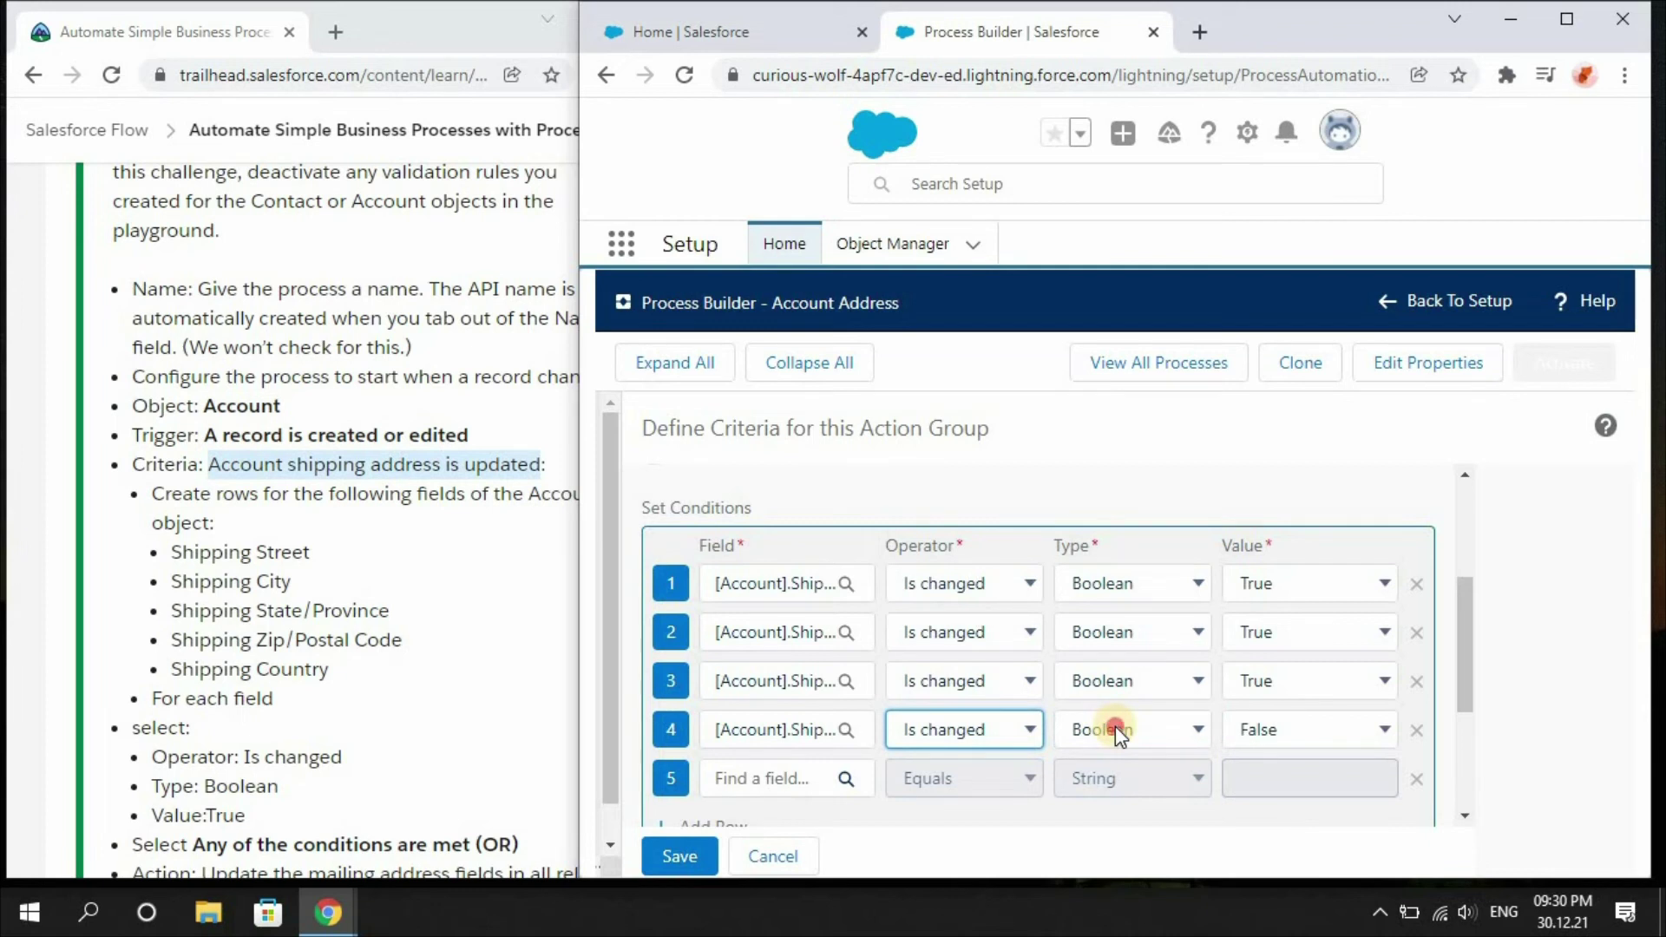
left_click(1116, 726)
left_click(1116, 726)
left_click(1292, 740)
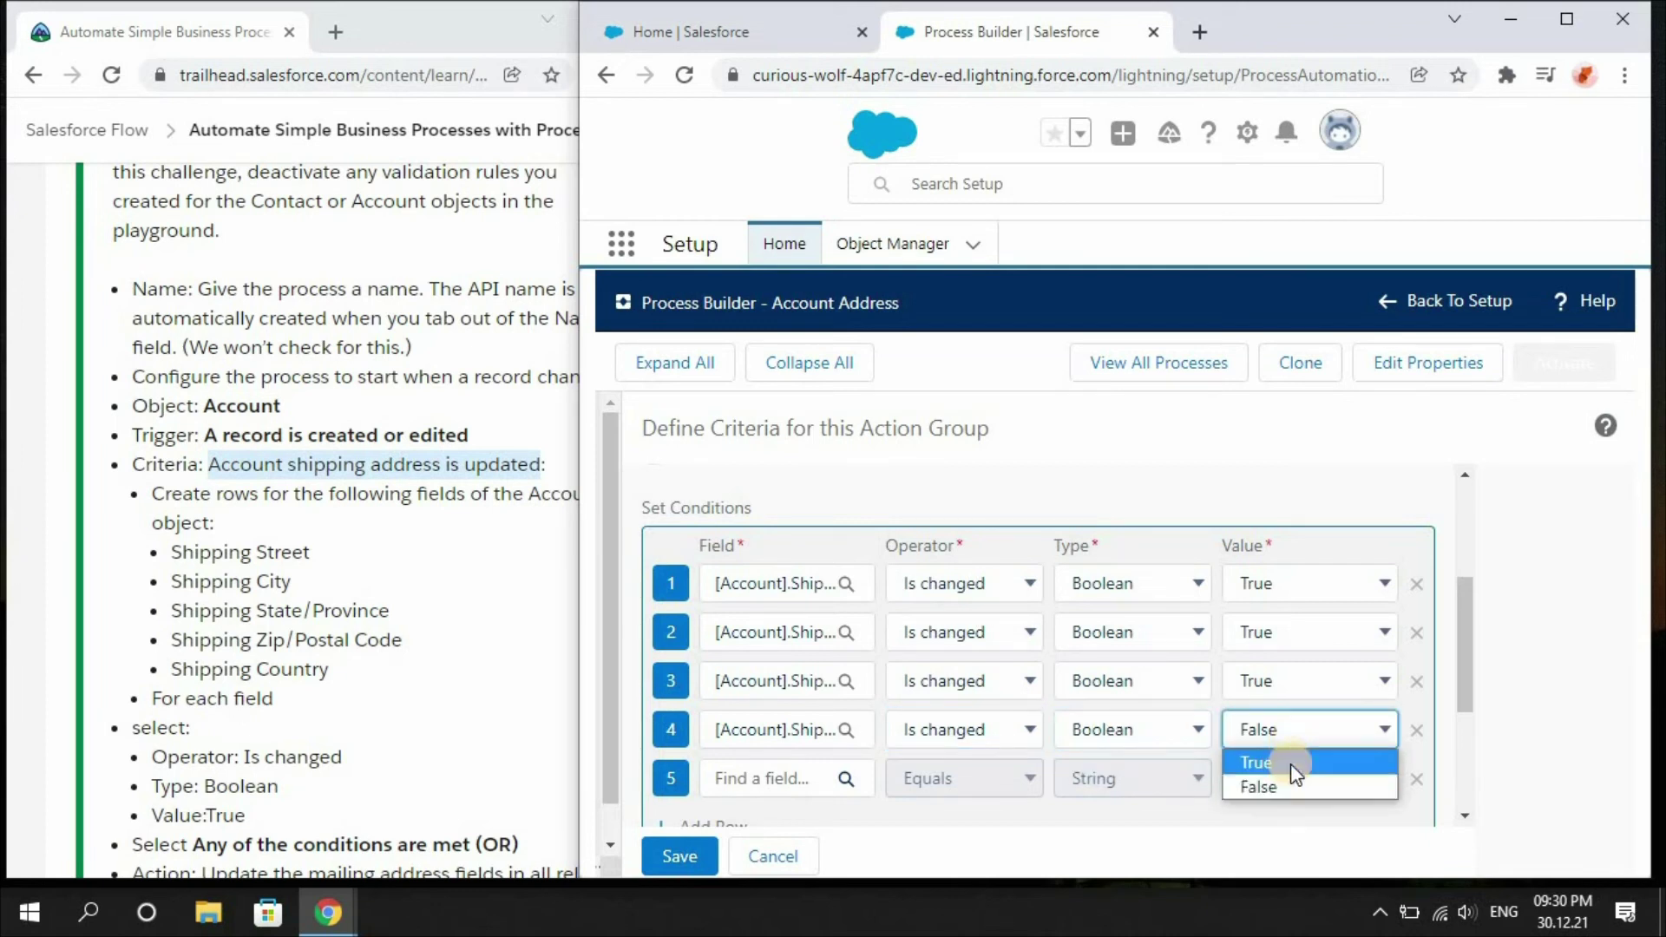
left_click(1290, 763)
Step: Choose the Account's Shipping Country as the field of the fifth condition row
left_click(760, 779)
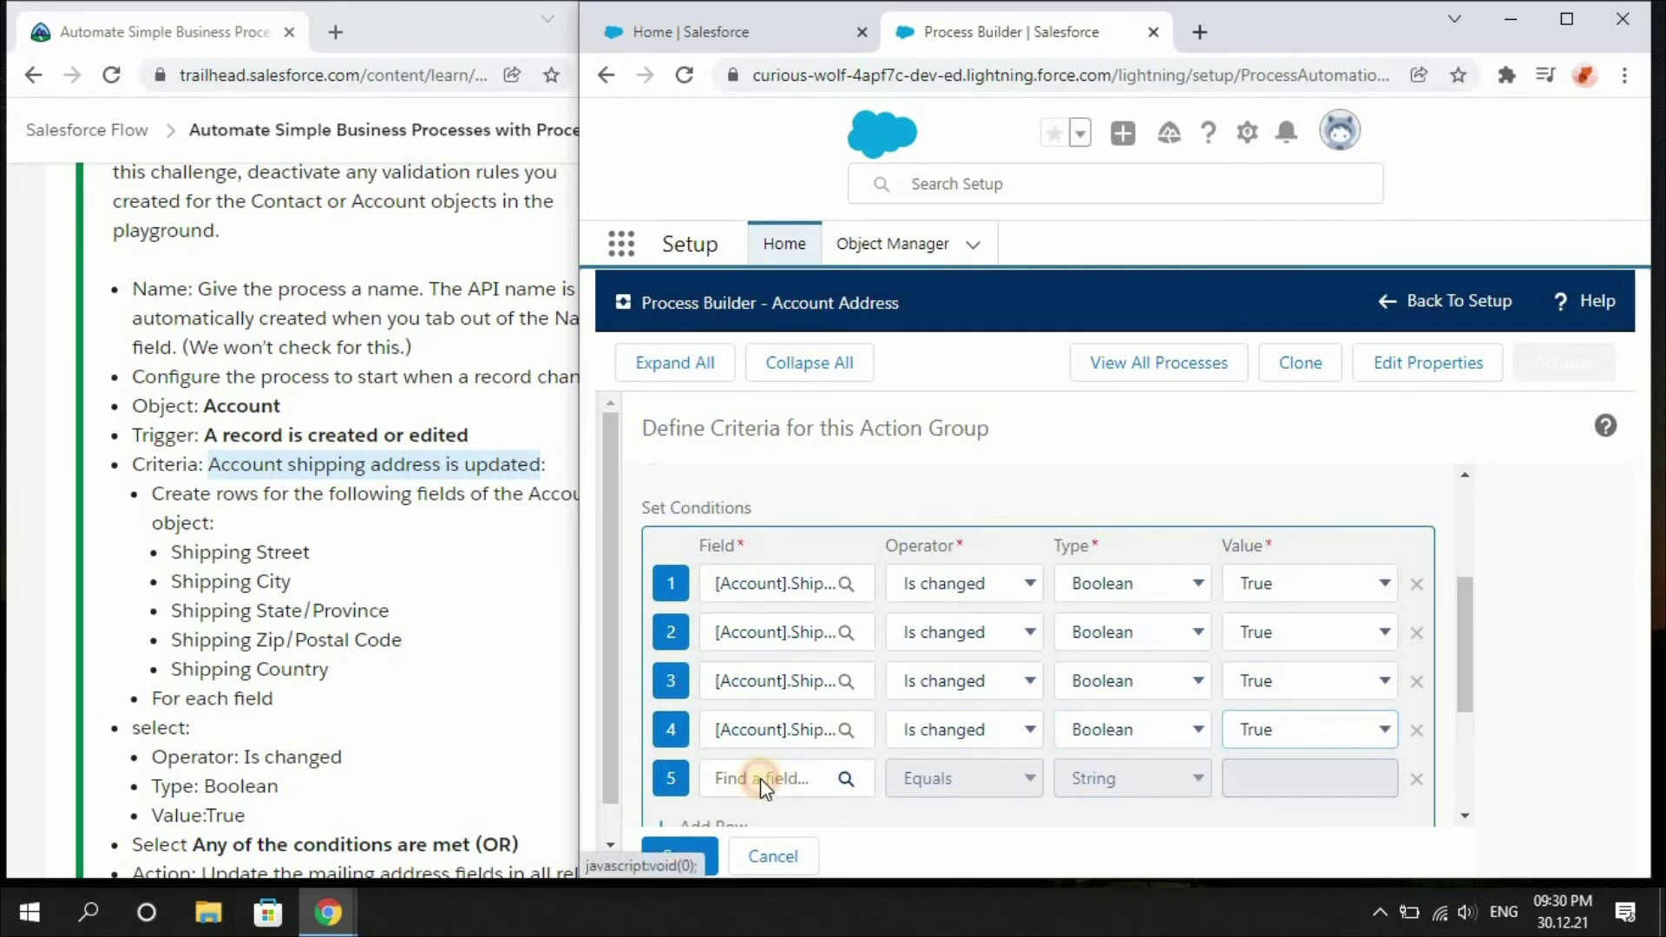
left_click(1061, 584)
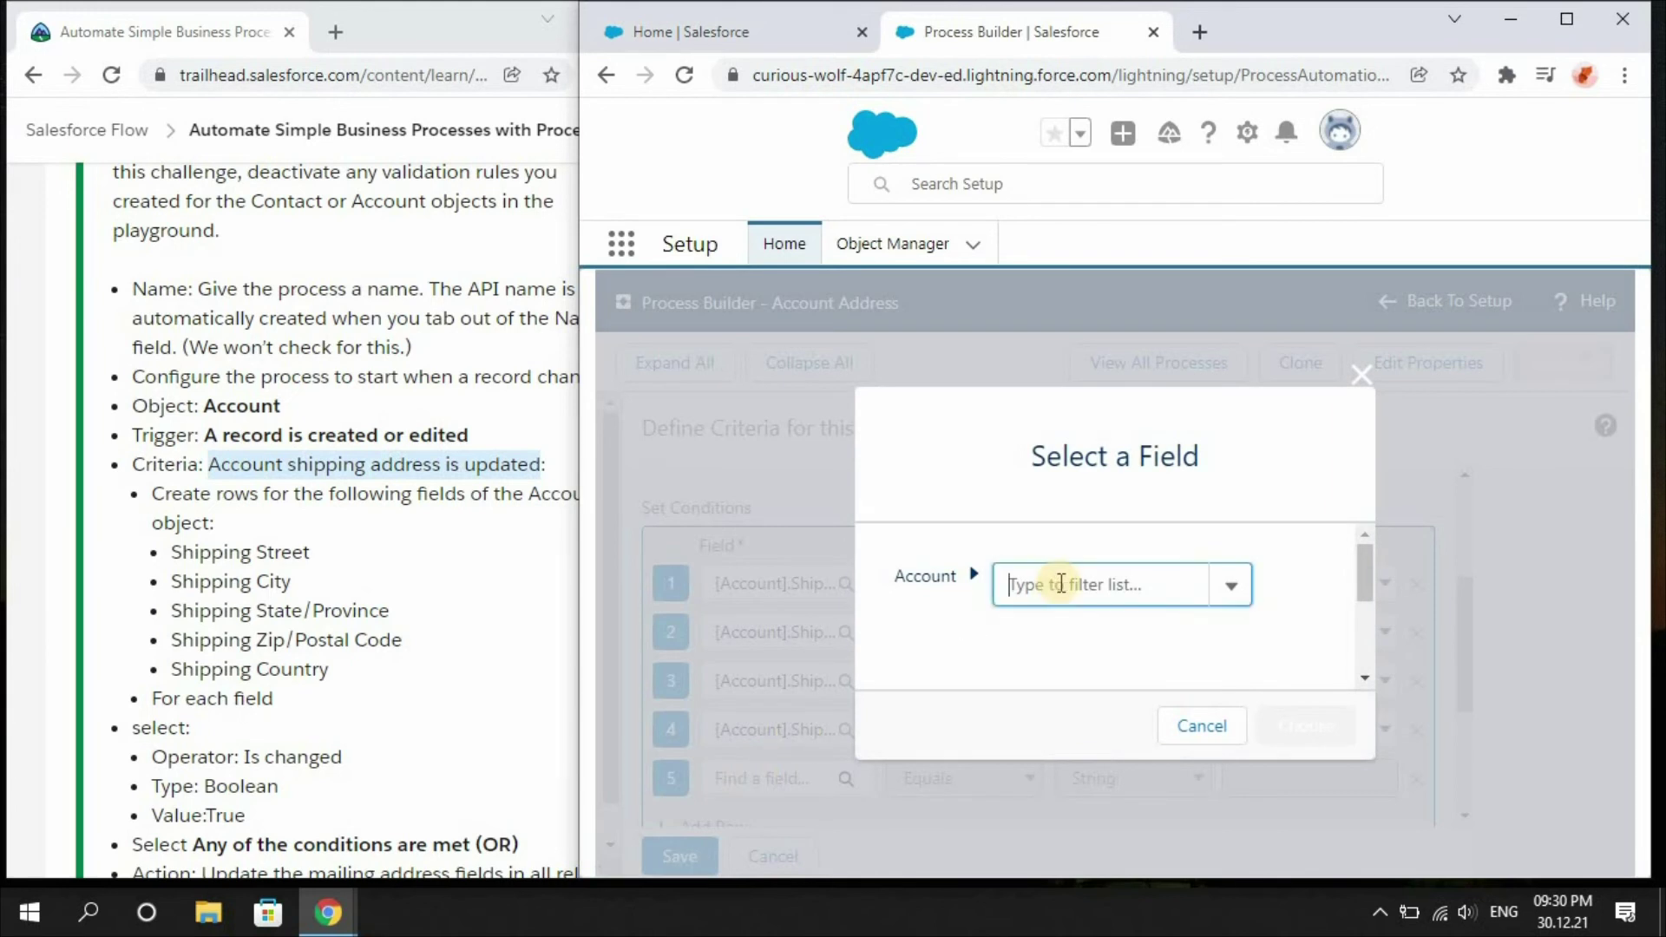
type("shi")
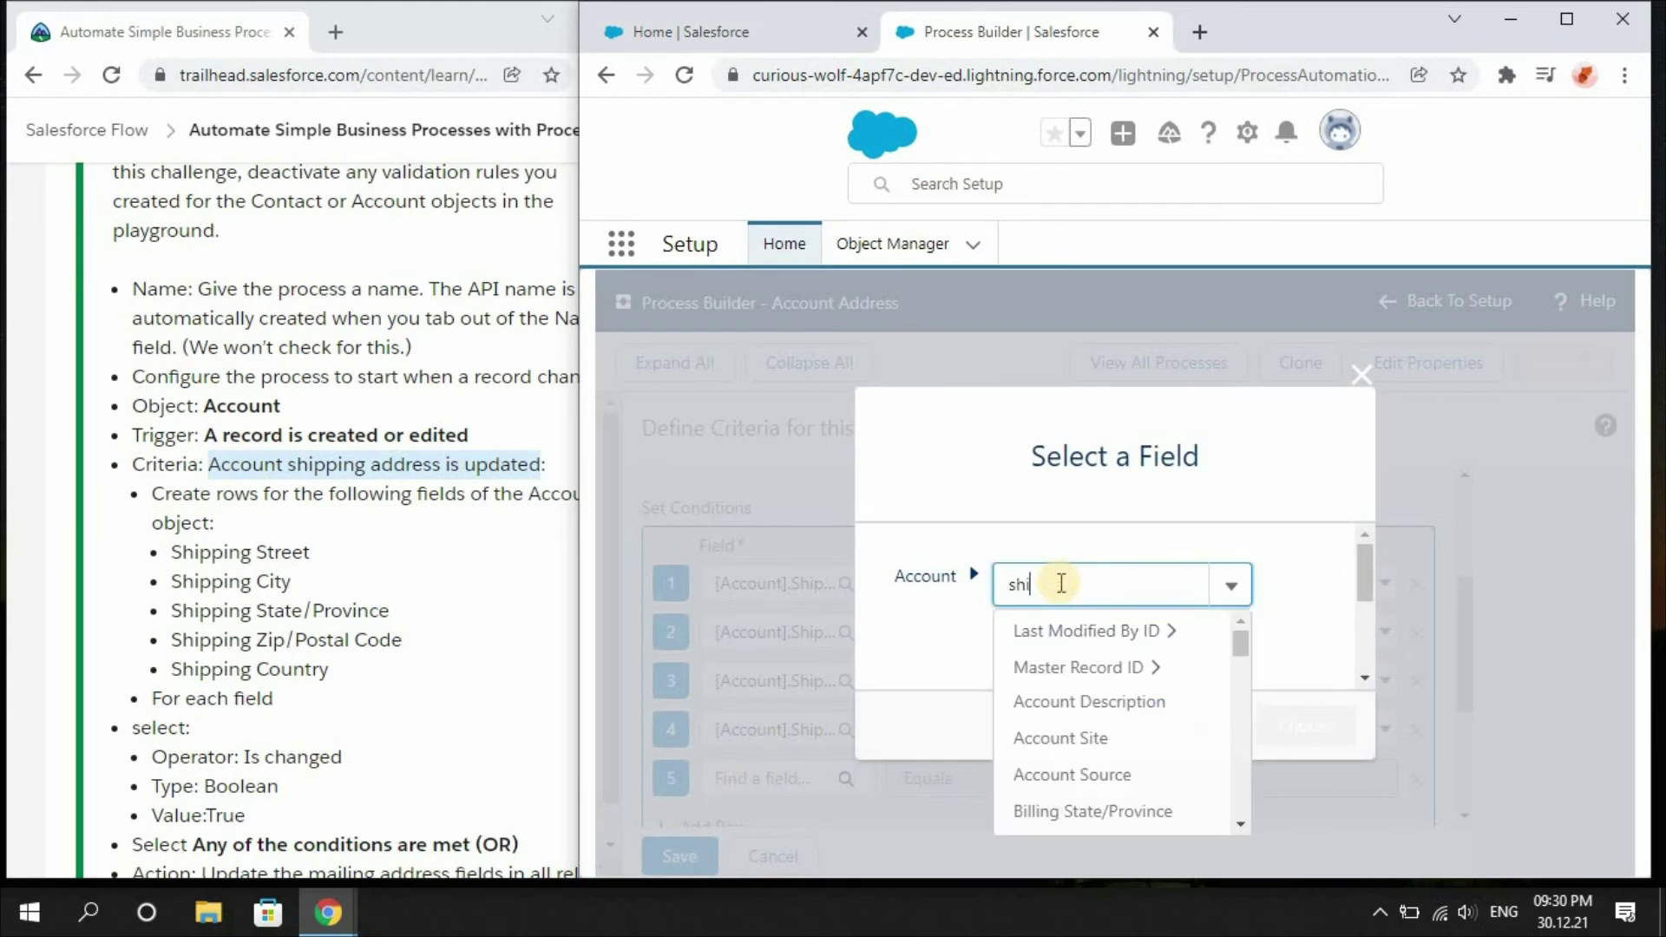
type("ppin")
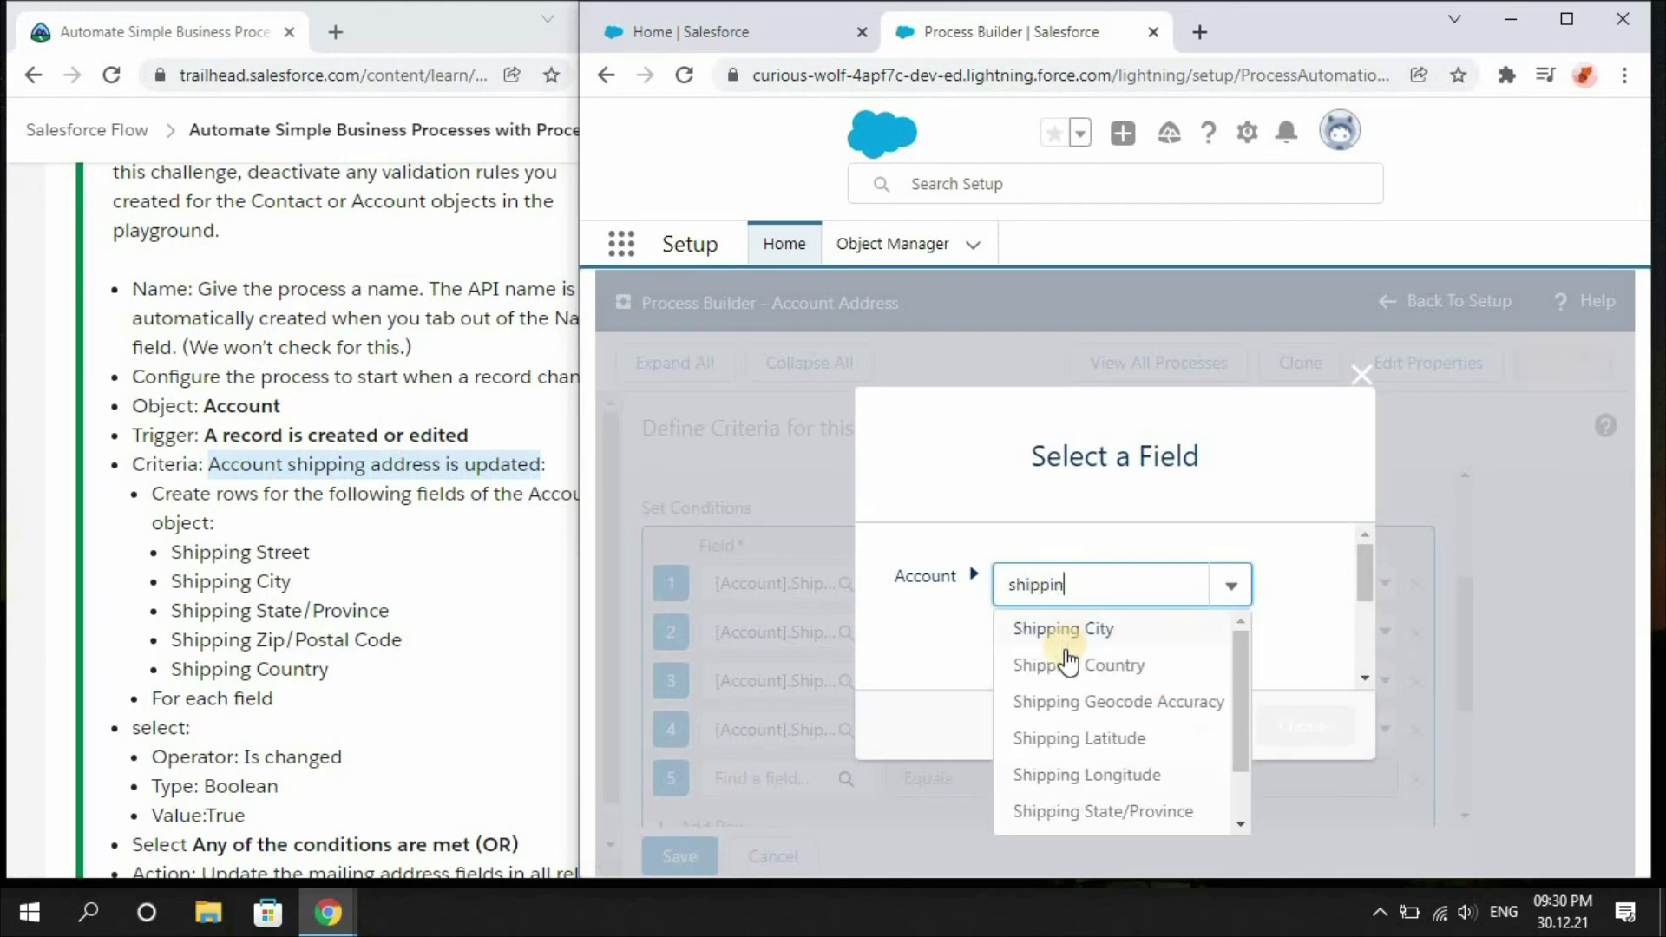
left_click(1066, 653)
left_click(1305, 718)
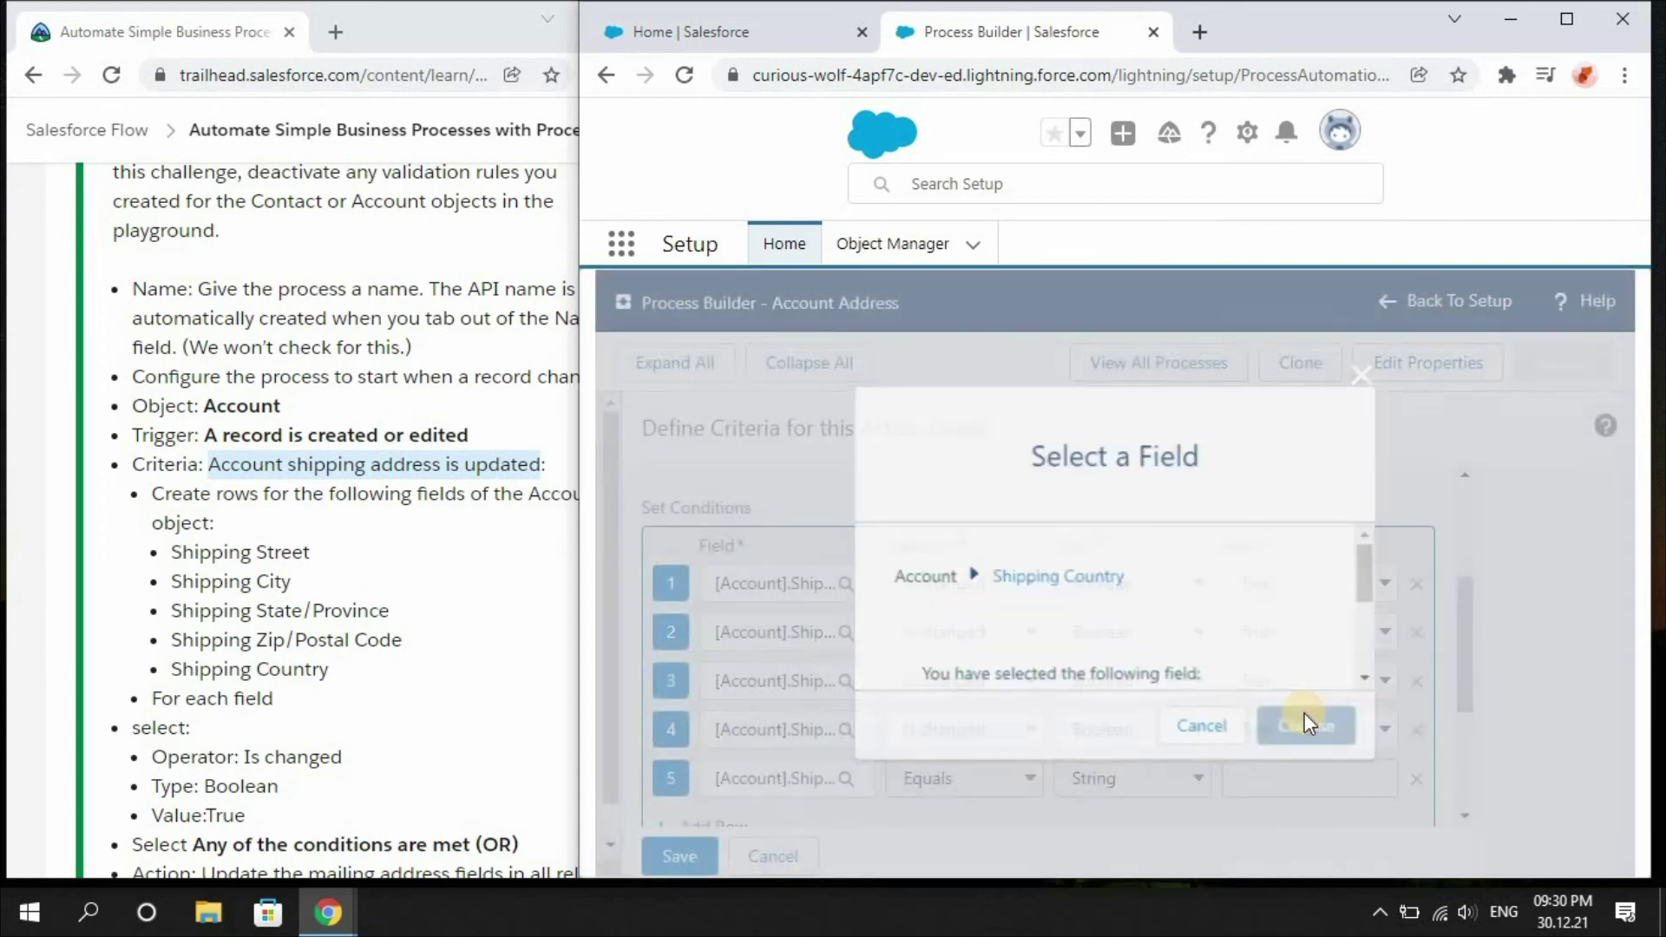
Step: Set the fifth condition's operator to Is changed and its value to True, and save the criteria
left_click(988, 787)
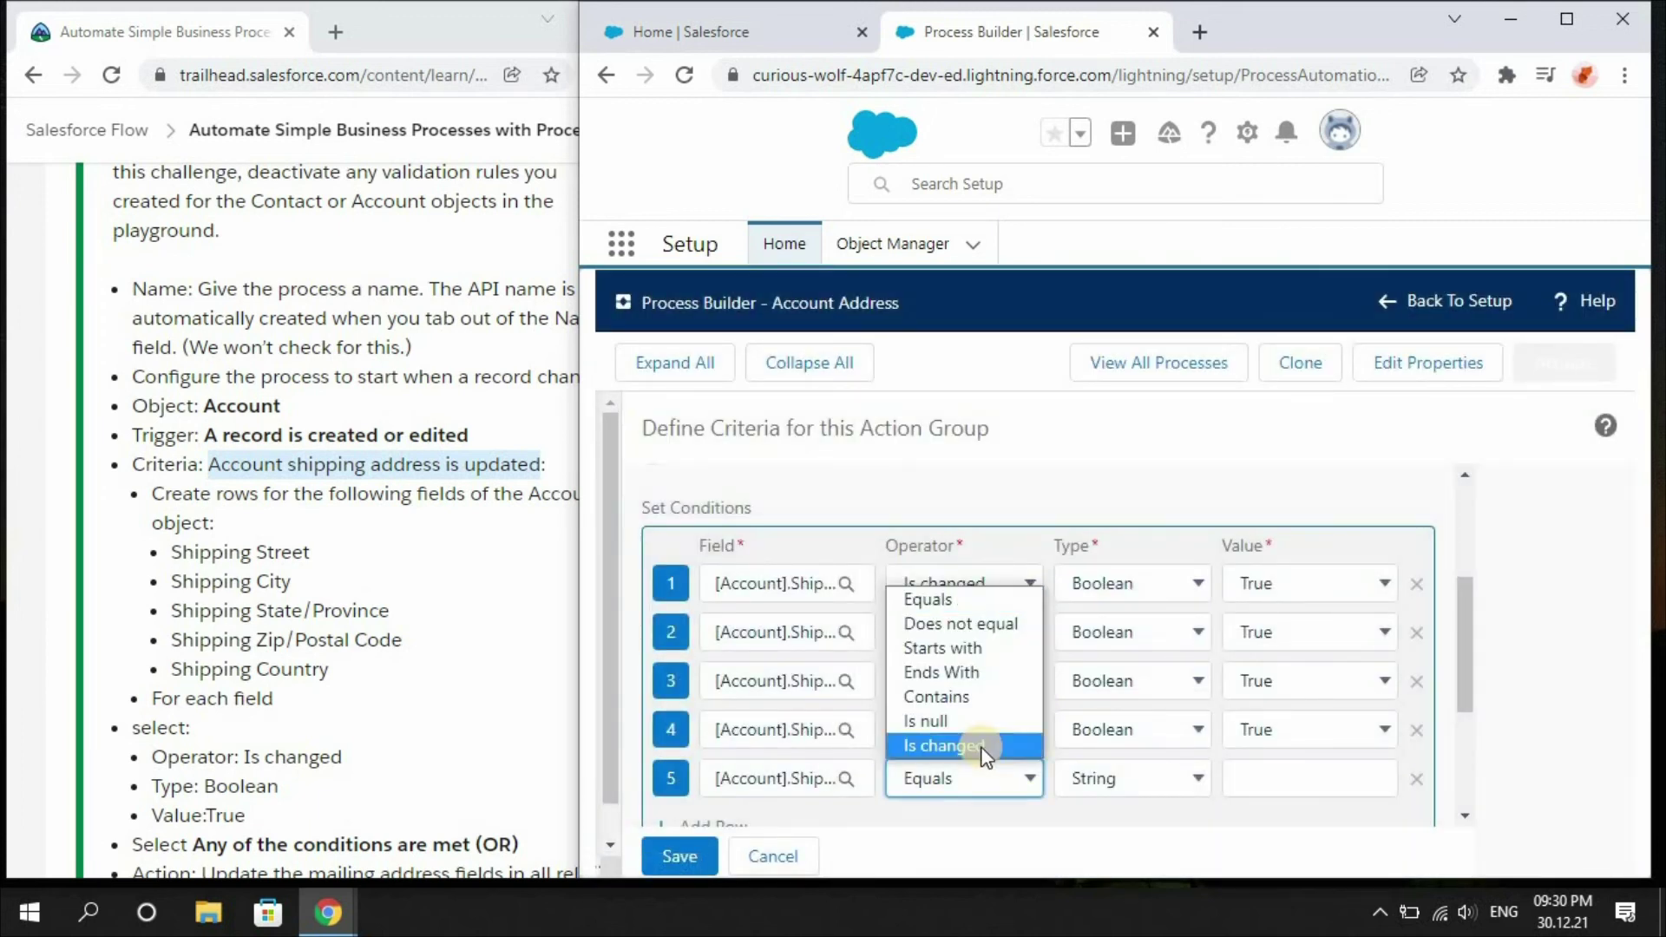
left_click(983, 751)
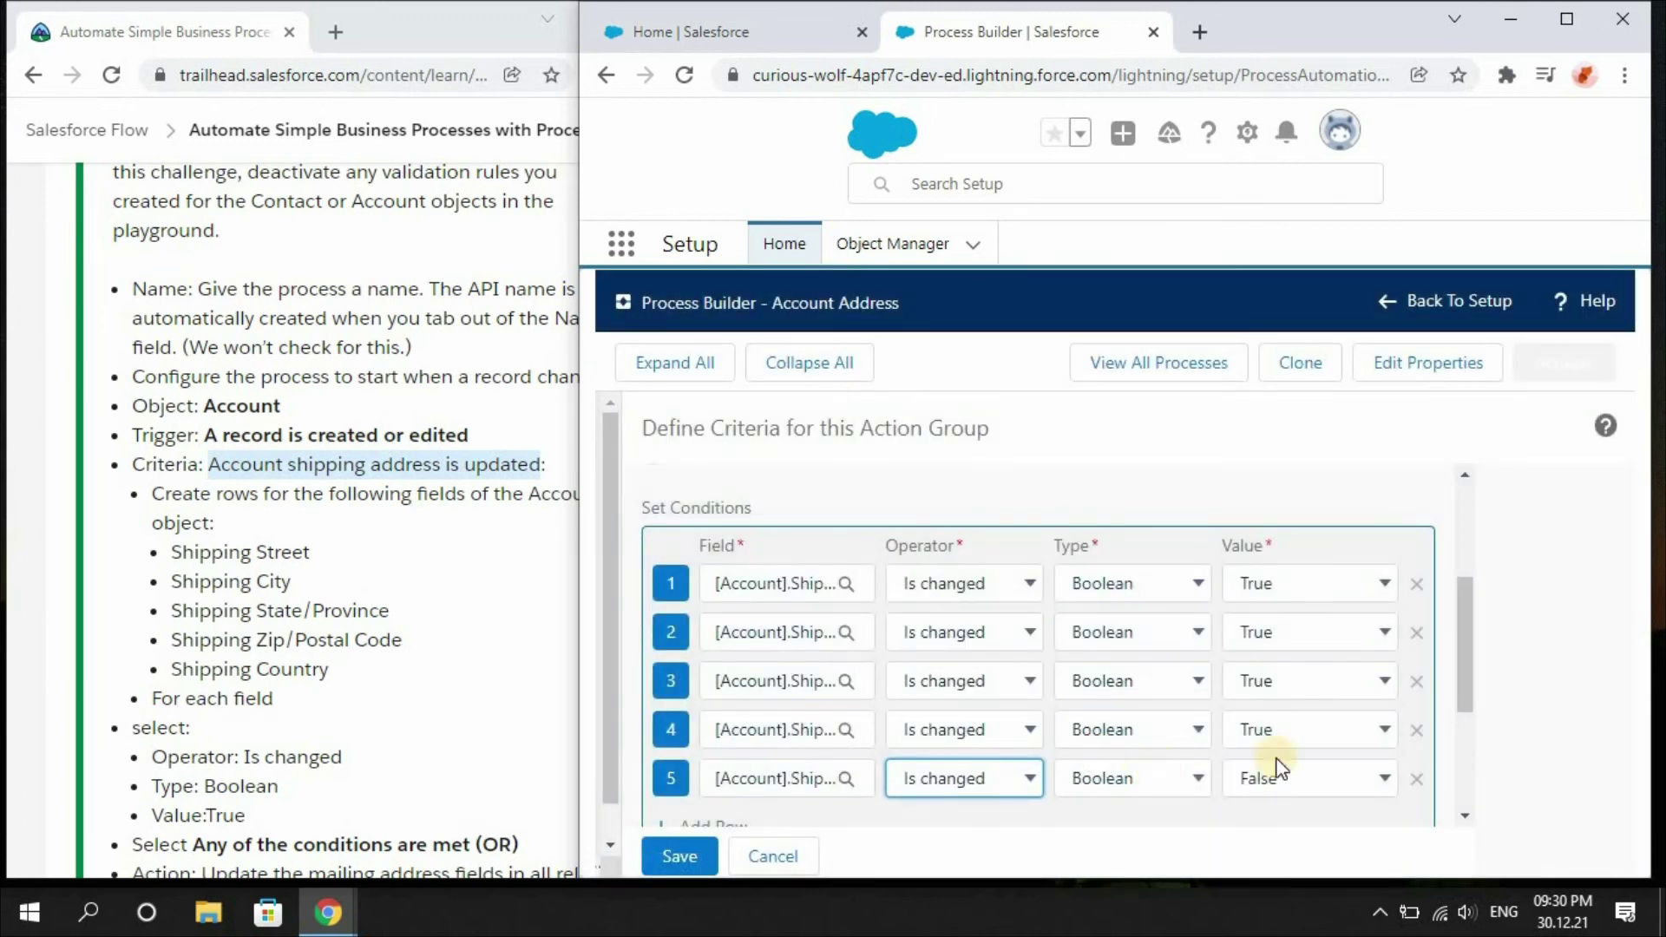
left_click(1335, 769)
left_click(1326, 813)
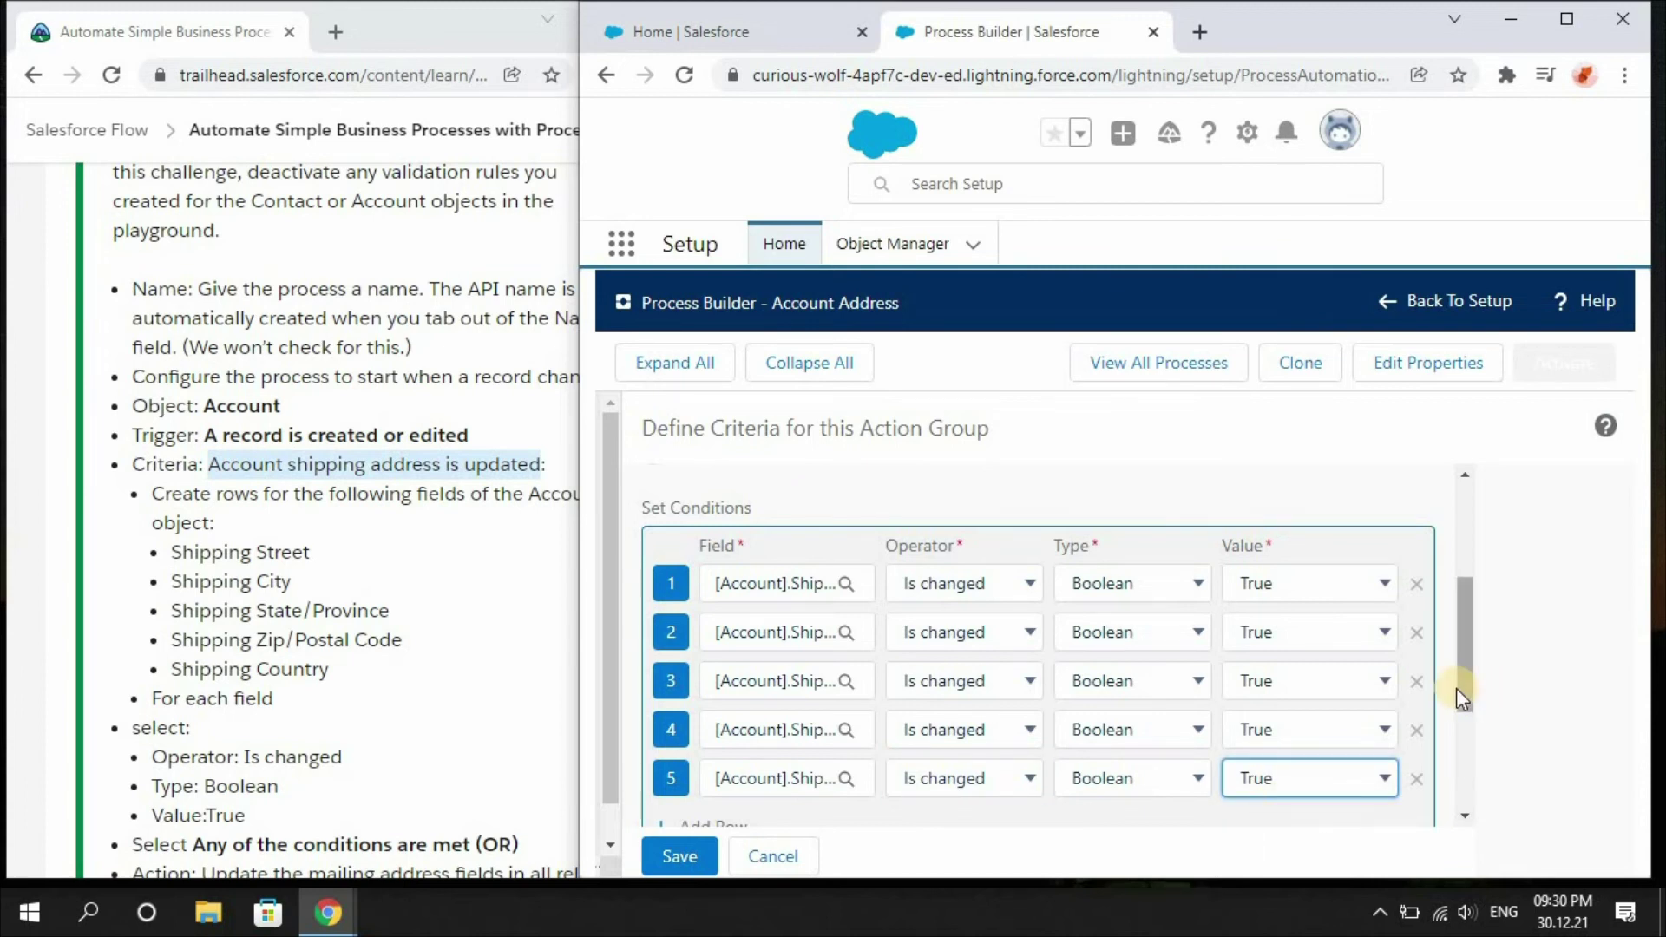
scroll(1460, 762, "down", 3)
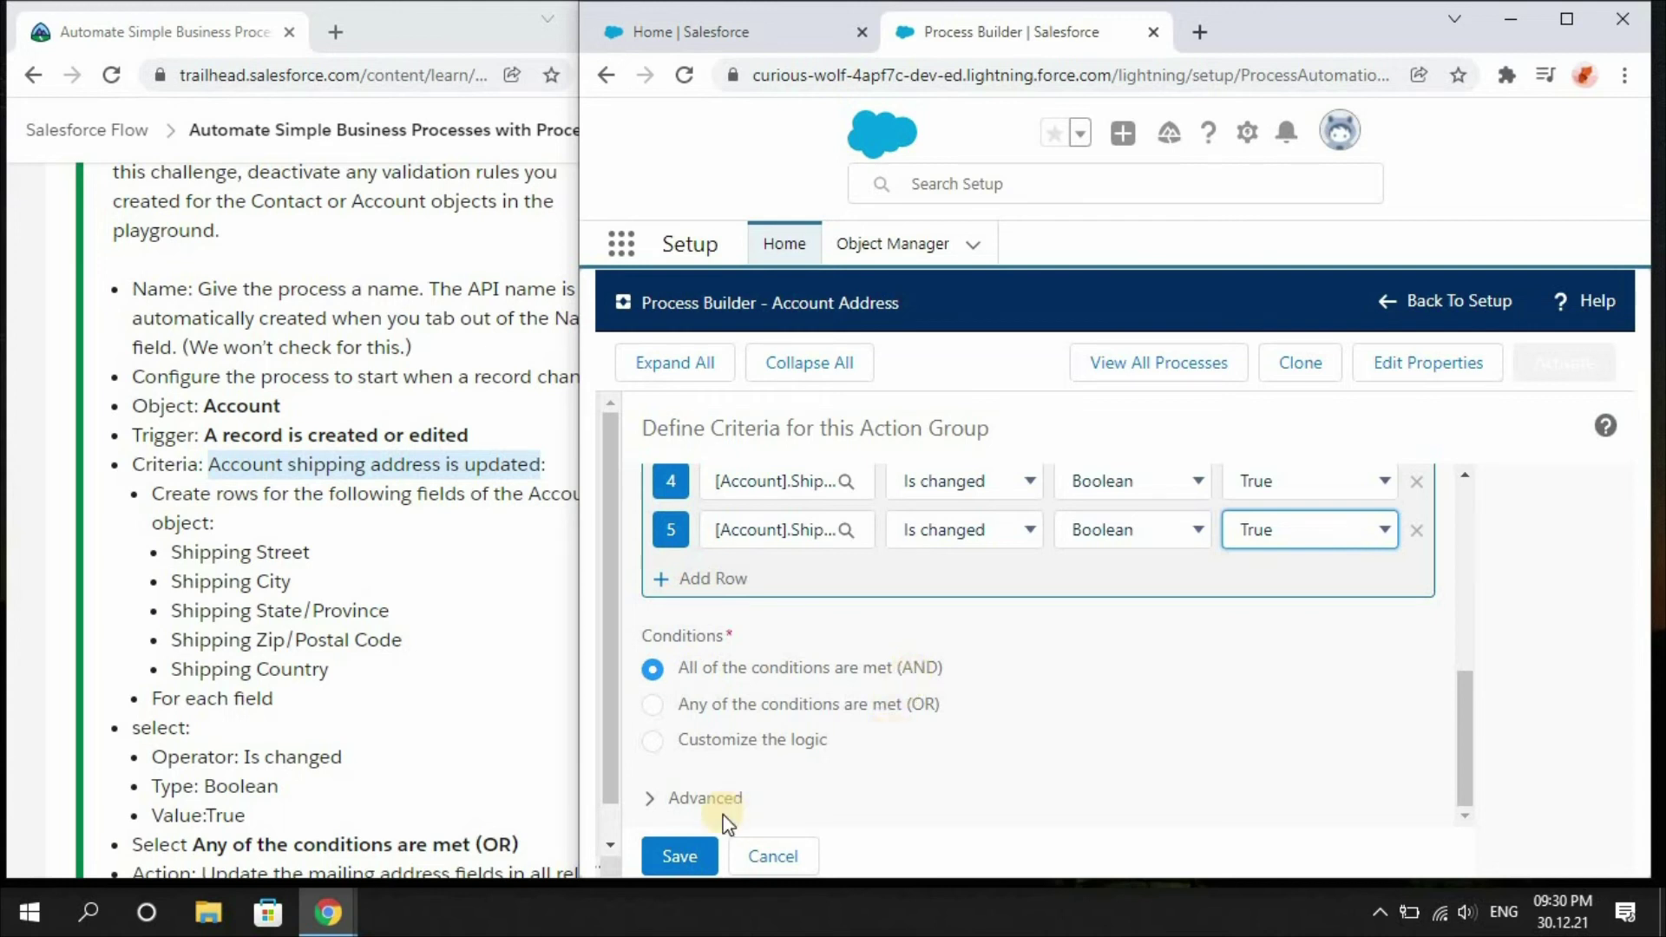
left_click(709, 844)
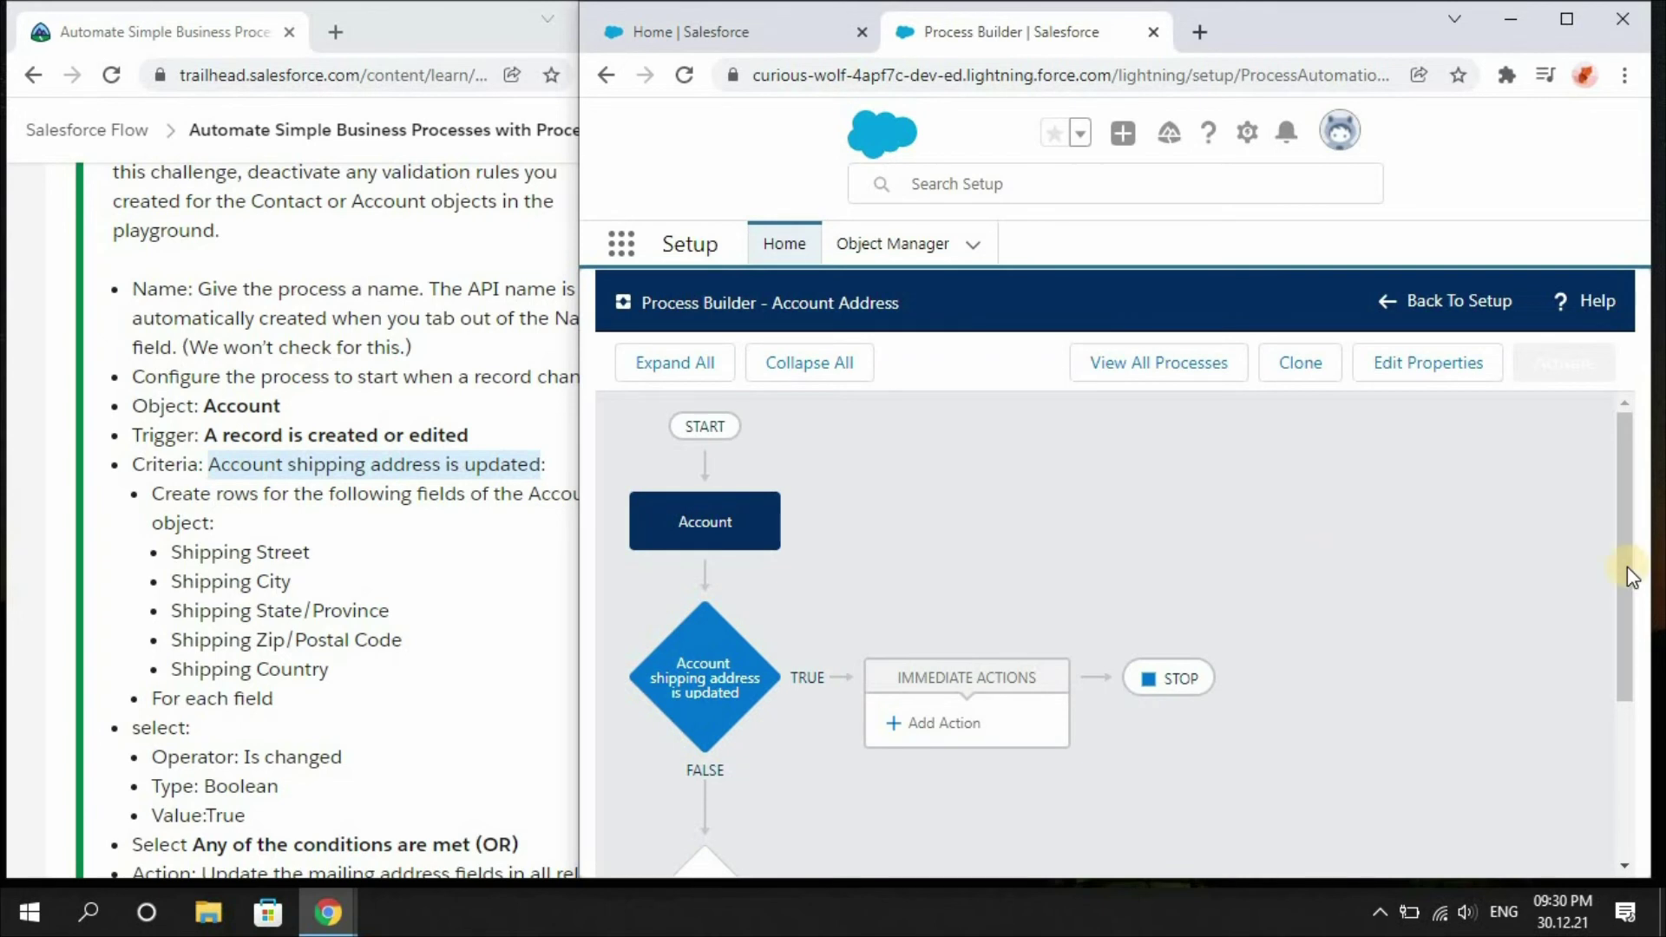
Step: Review the Trailhead challenge's action requirements for updating the related contacts' mailing address fields, widening that window for reading
left_click_drag(1627, 578, 1627, 670)
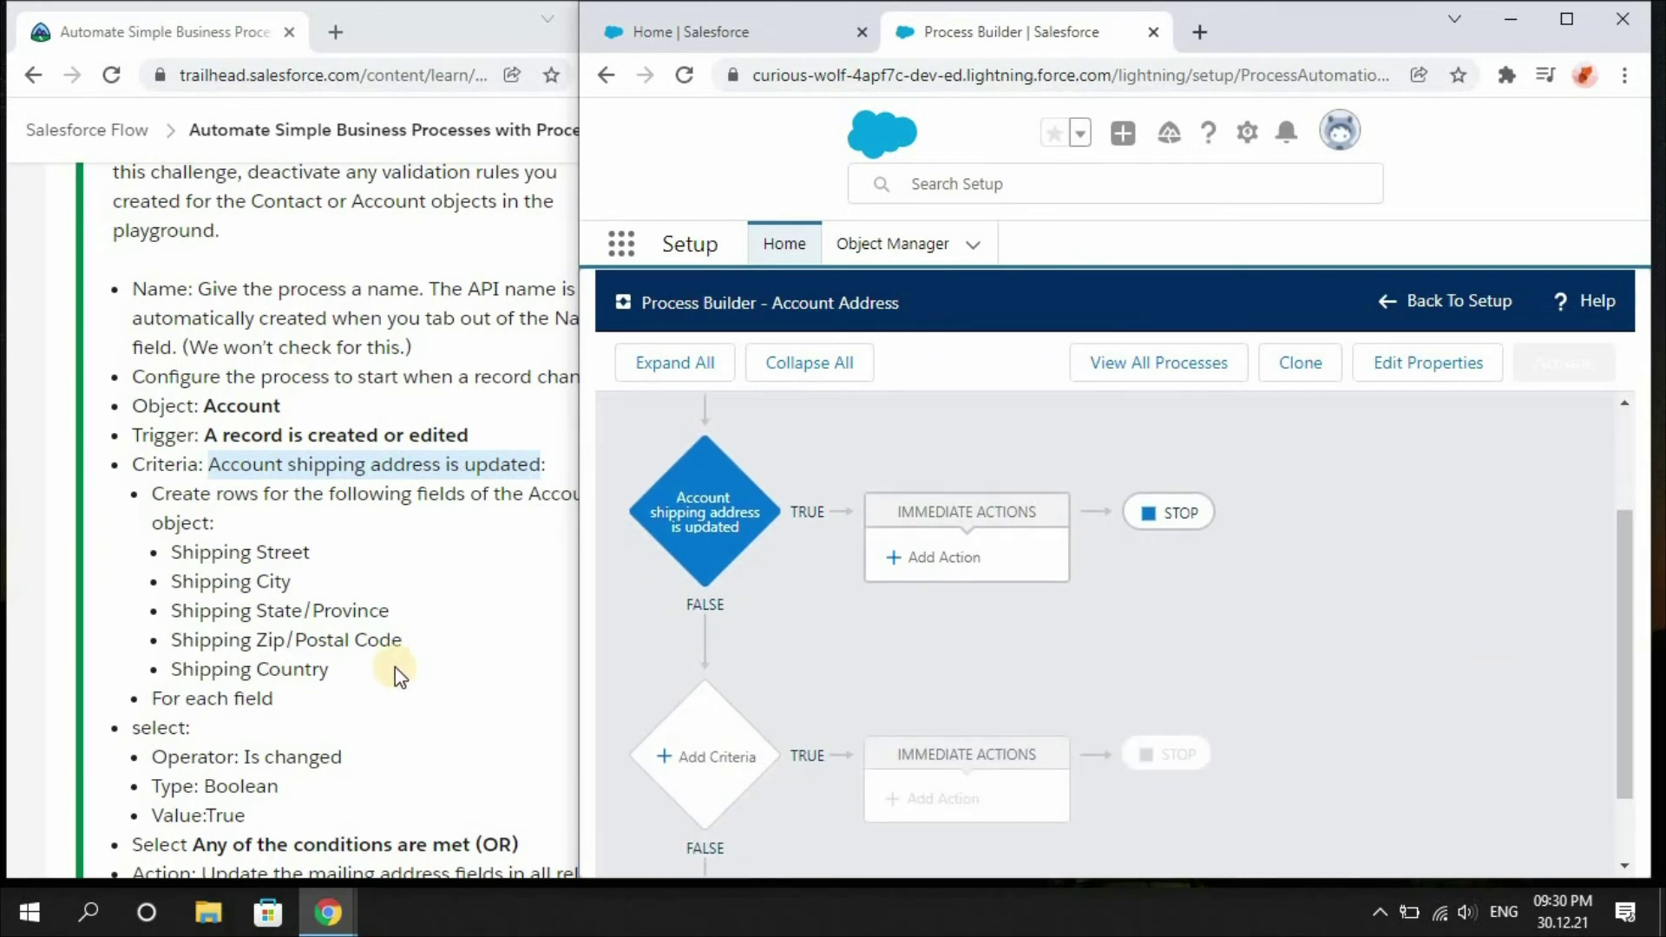
left_click(396, 670)
left_click_drag(736, 731, 736, 773)
left_click(748, 364)
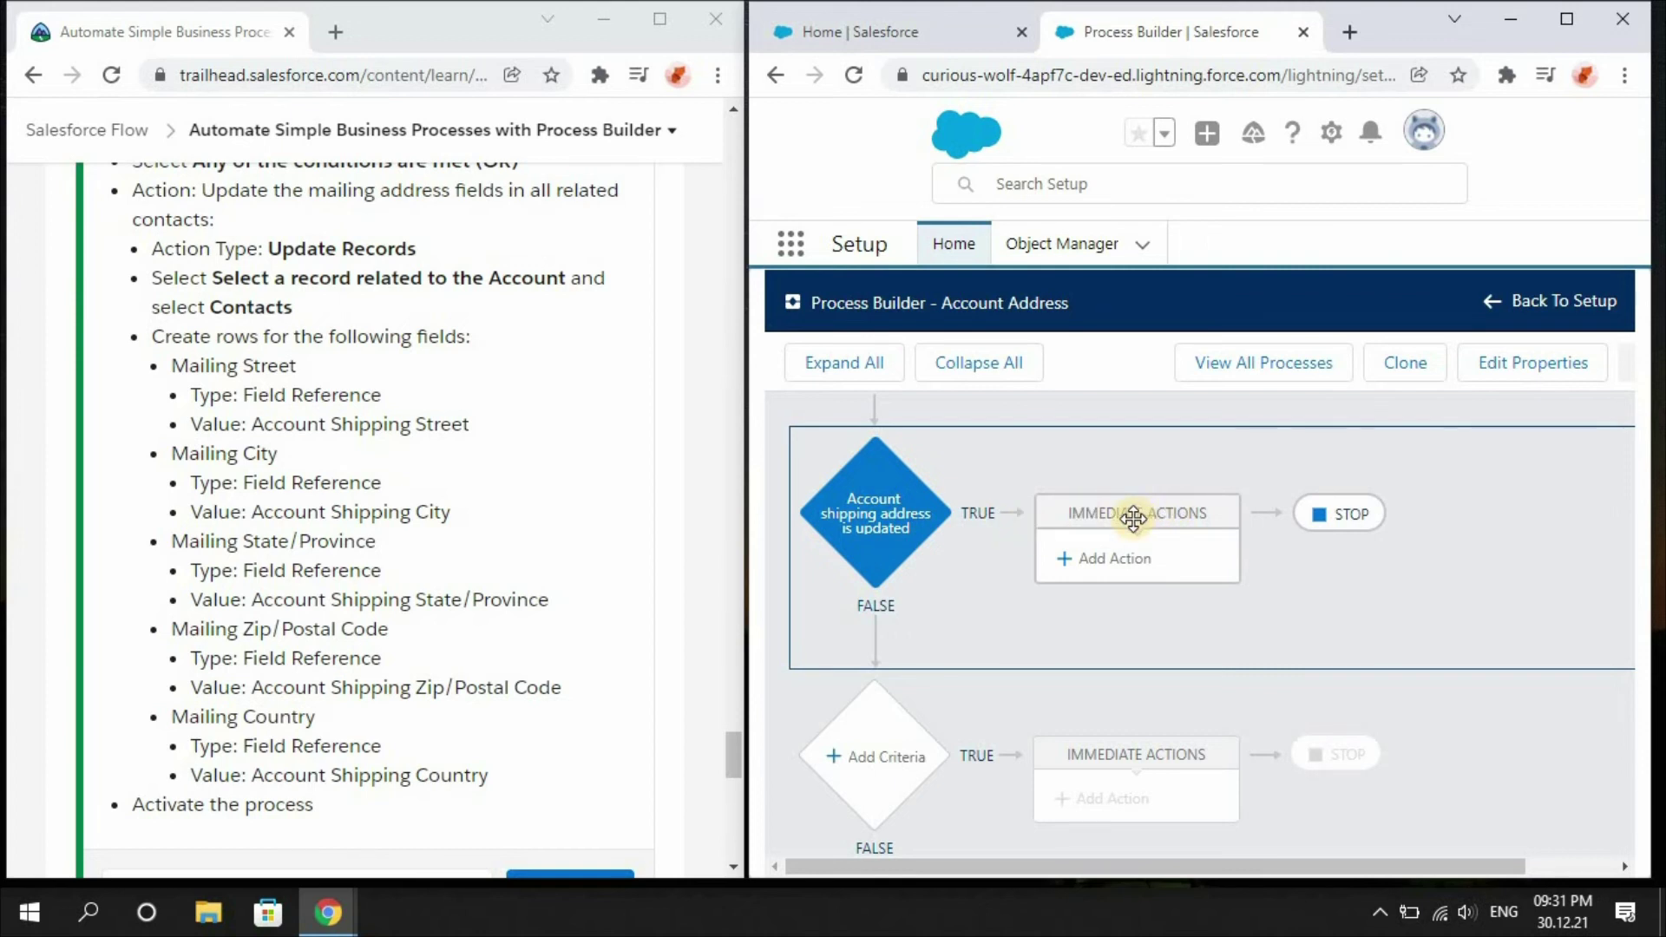
Step: Add an immediate action of type Update Records named "Update the mailing address" to the shipping address criteria
left_click(1126, 566)
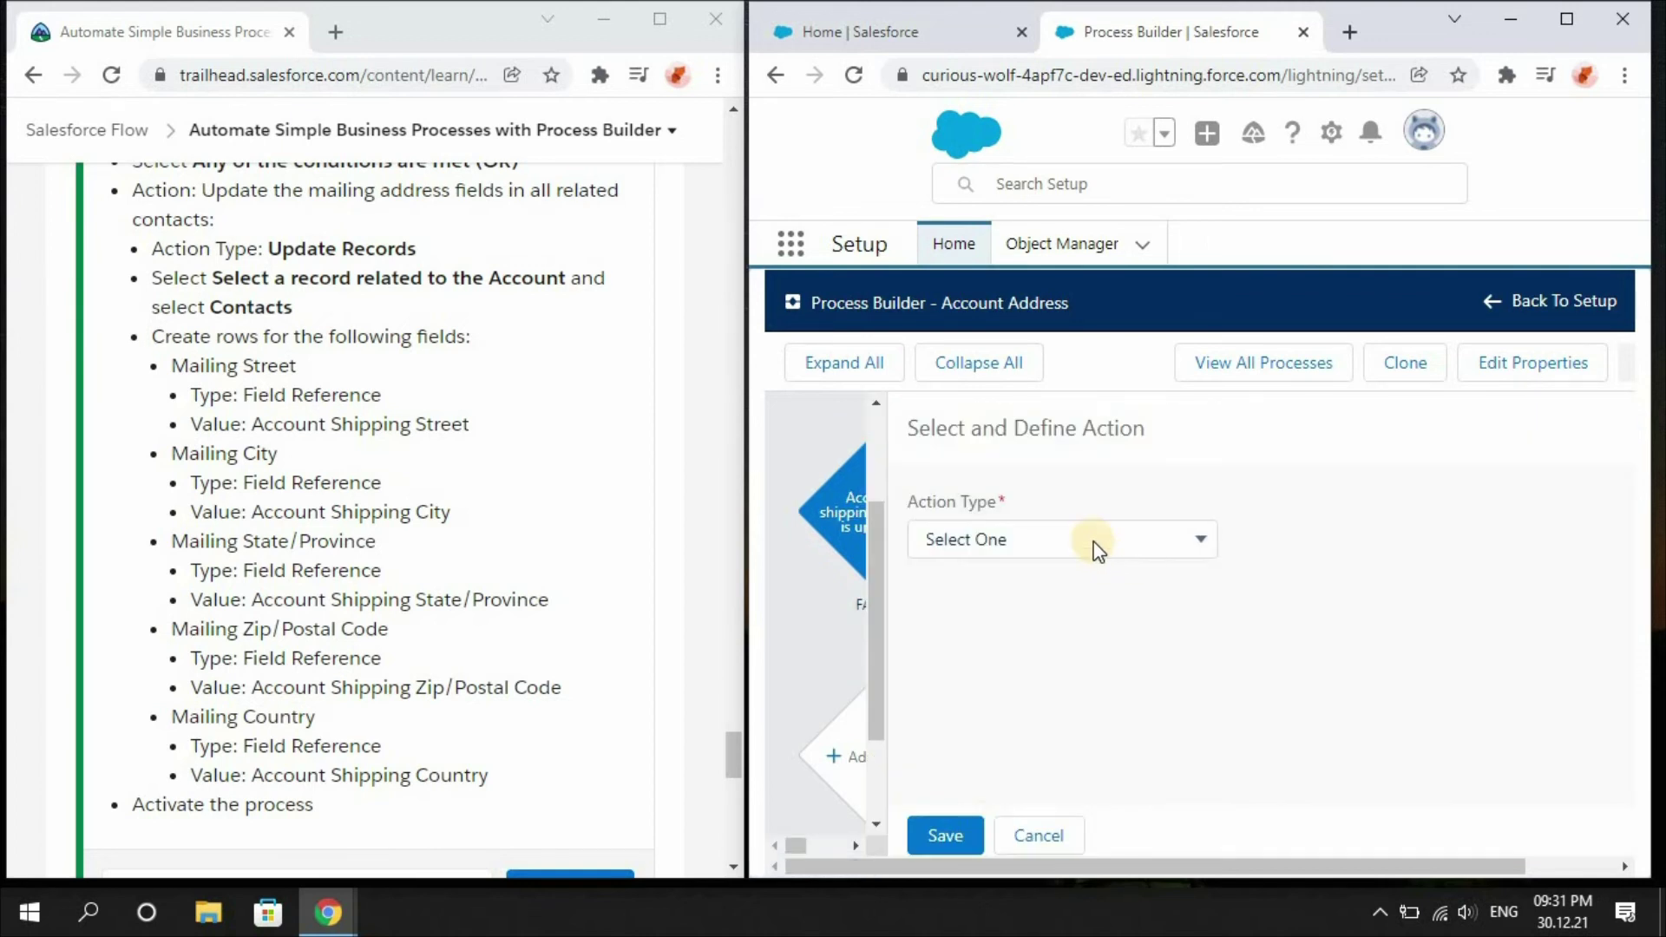
left_click(1093, 542)
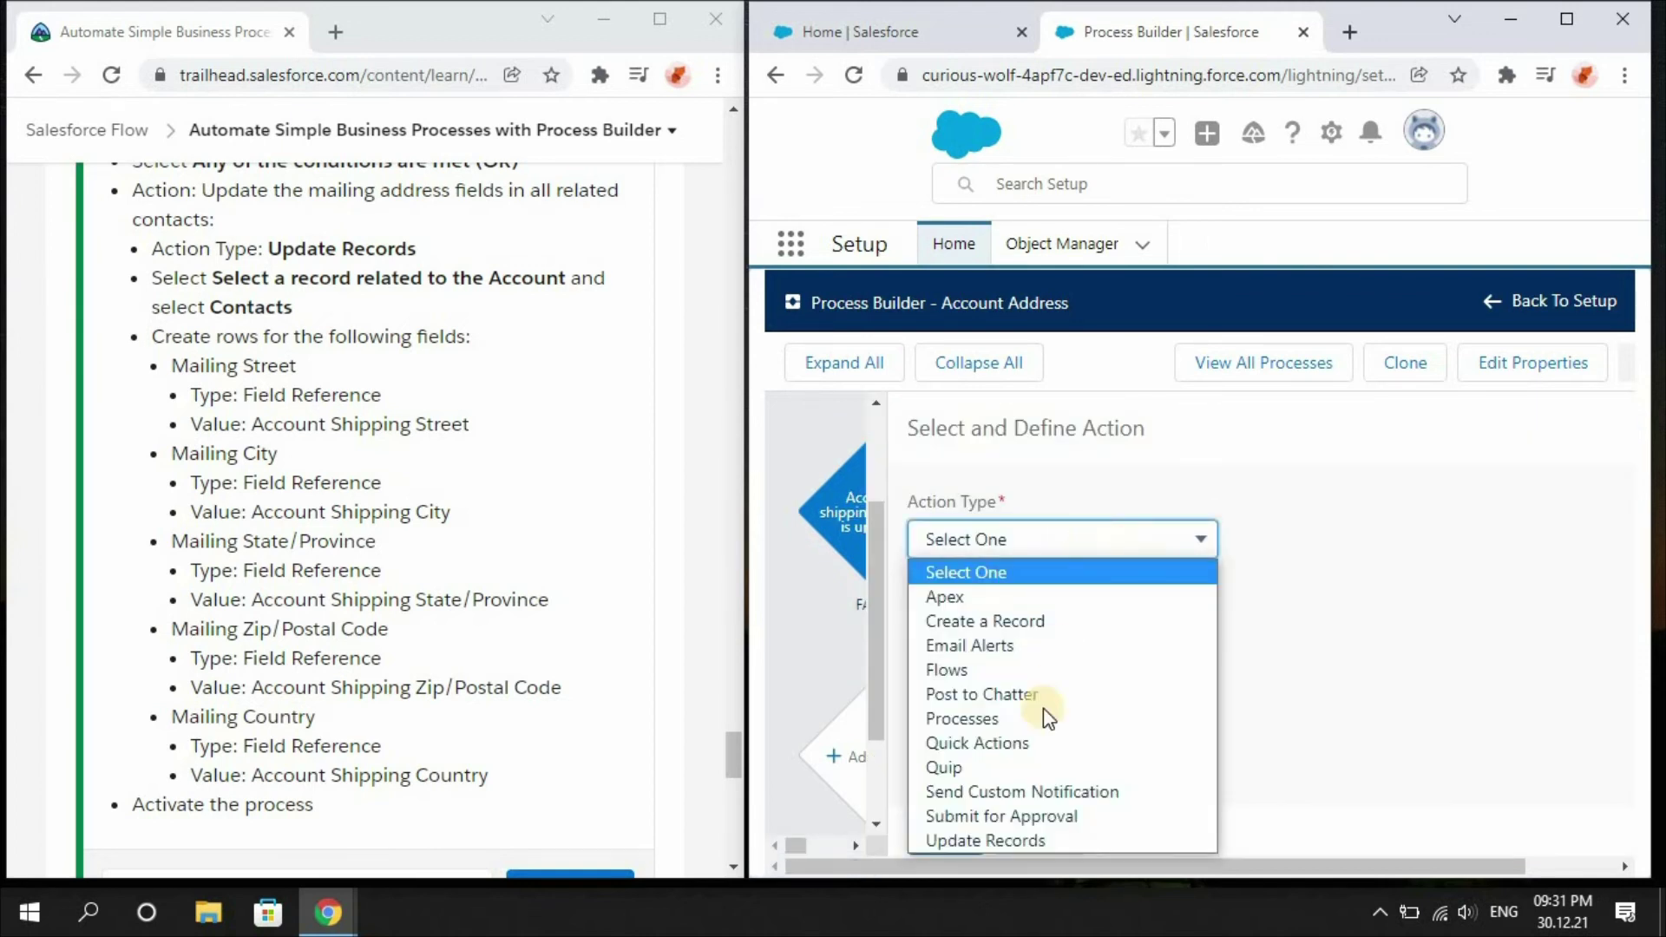
left_click(1026, 844)
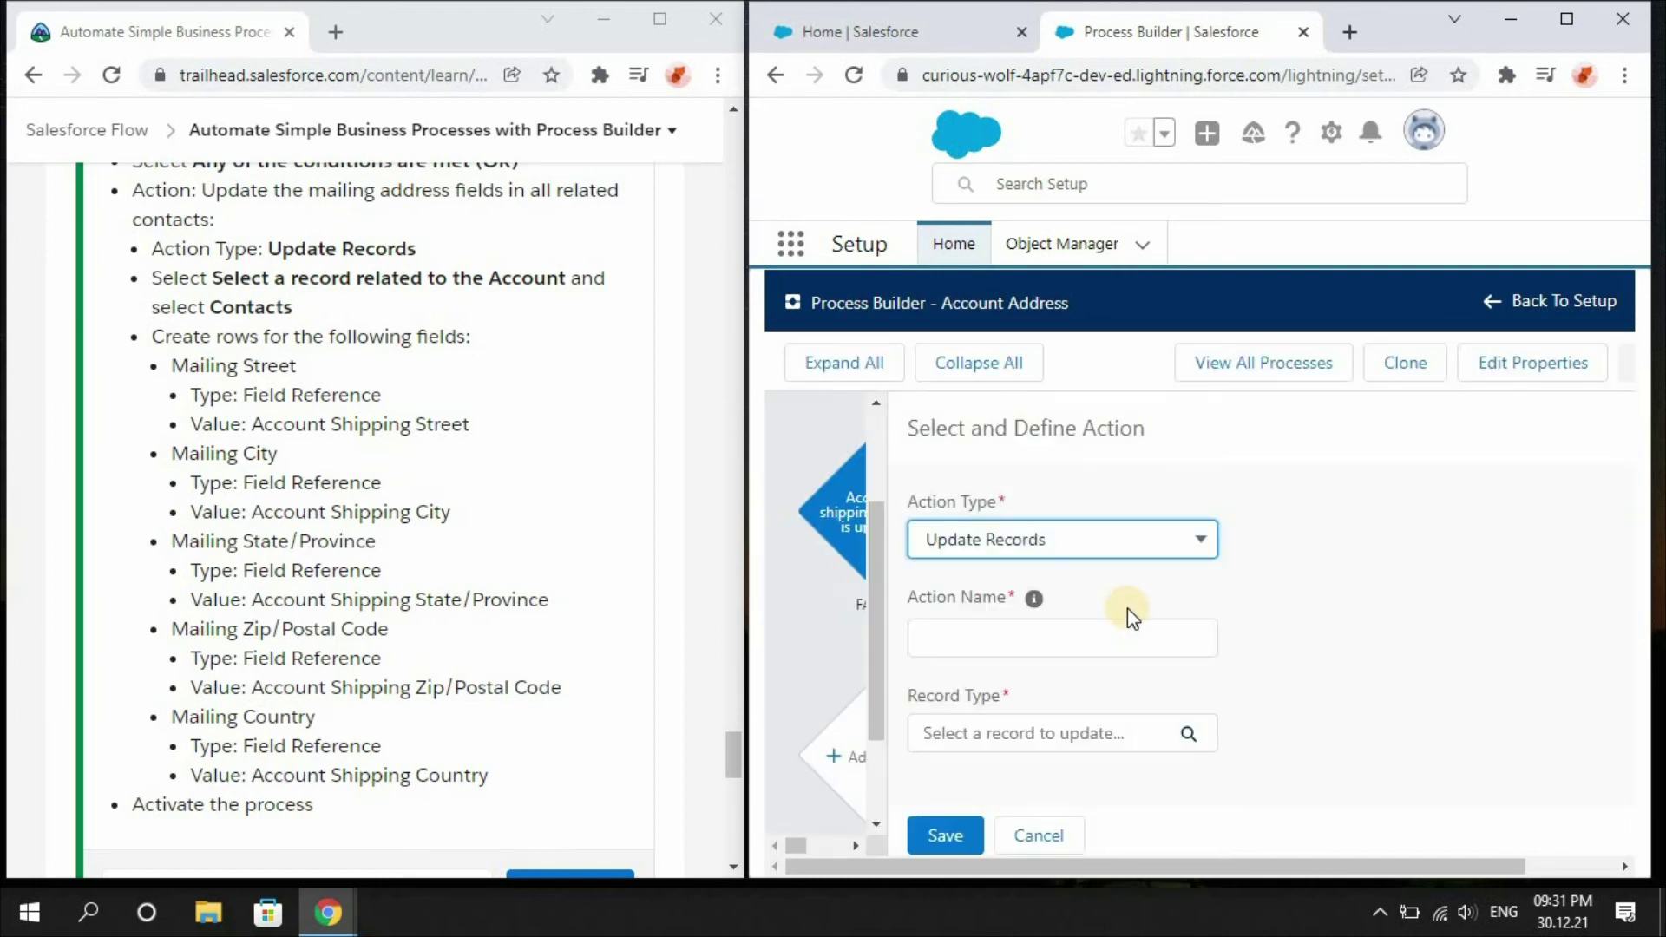
left_click(1107, 639)
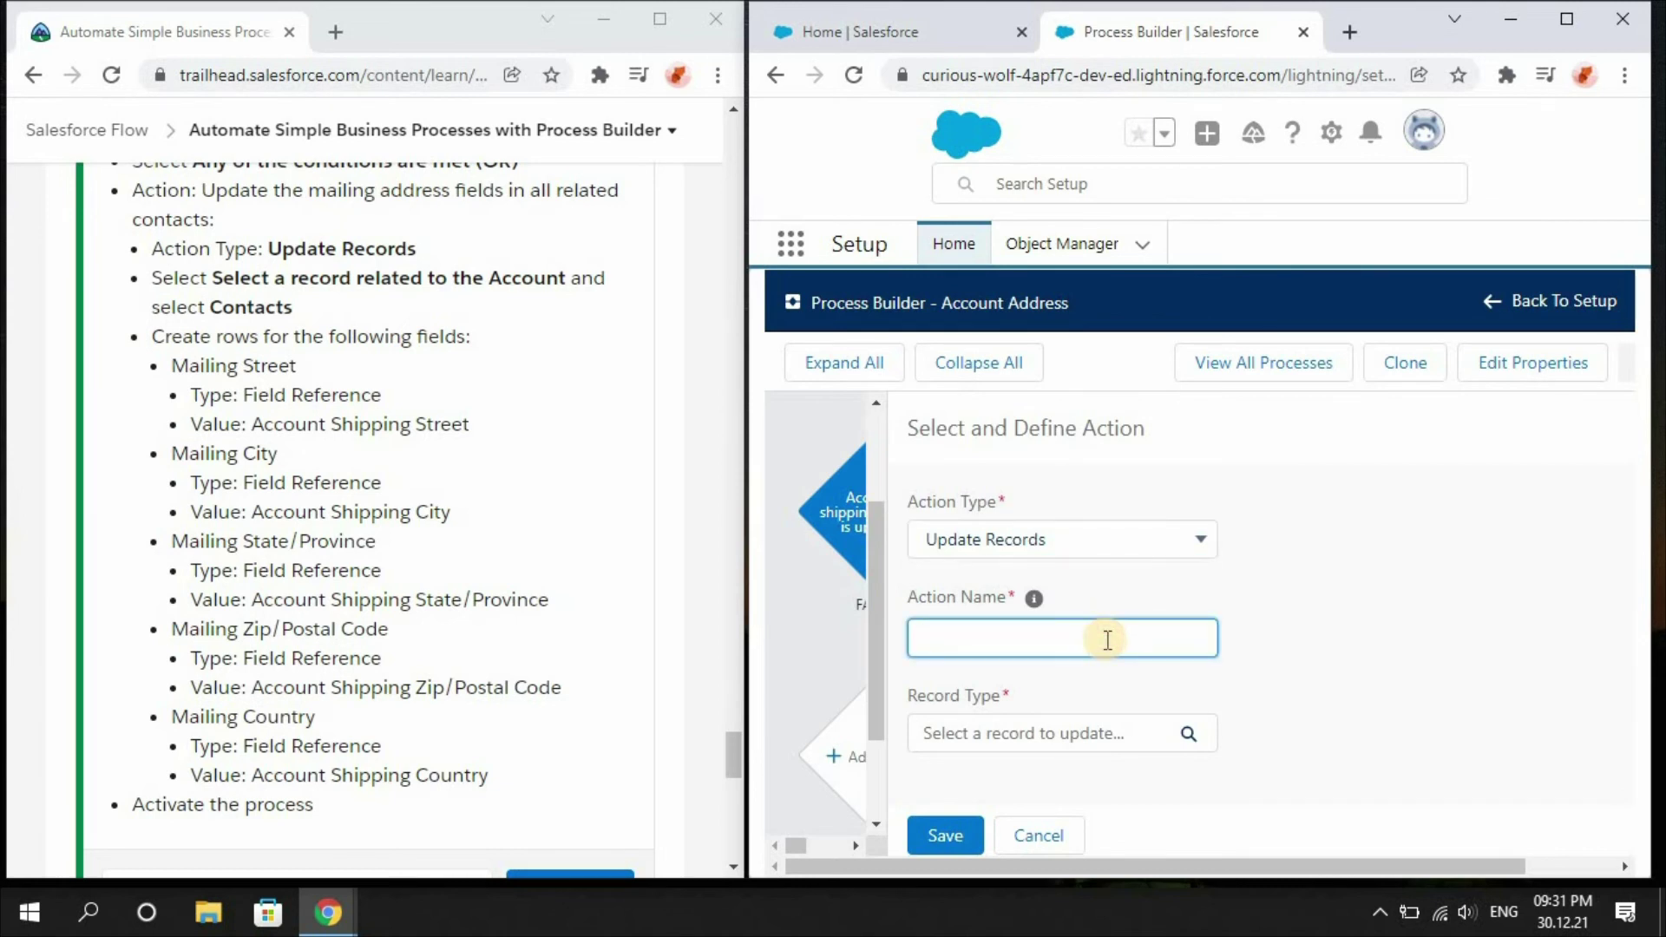
type("Update the mailing address")
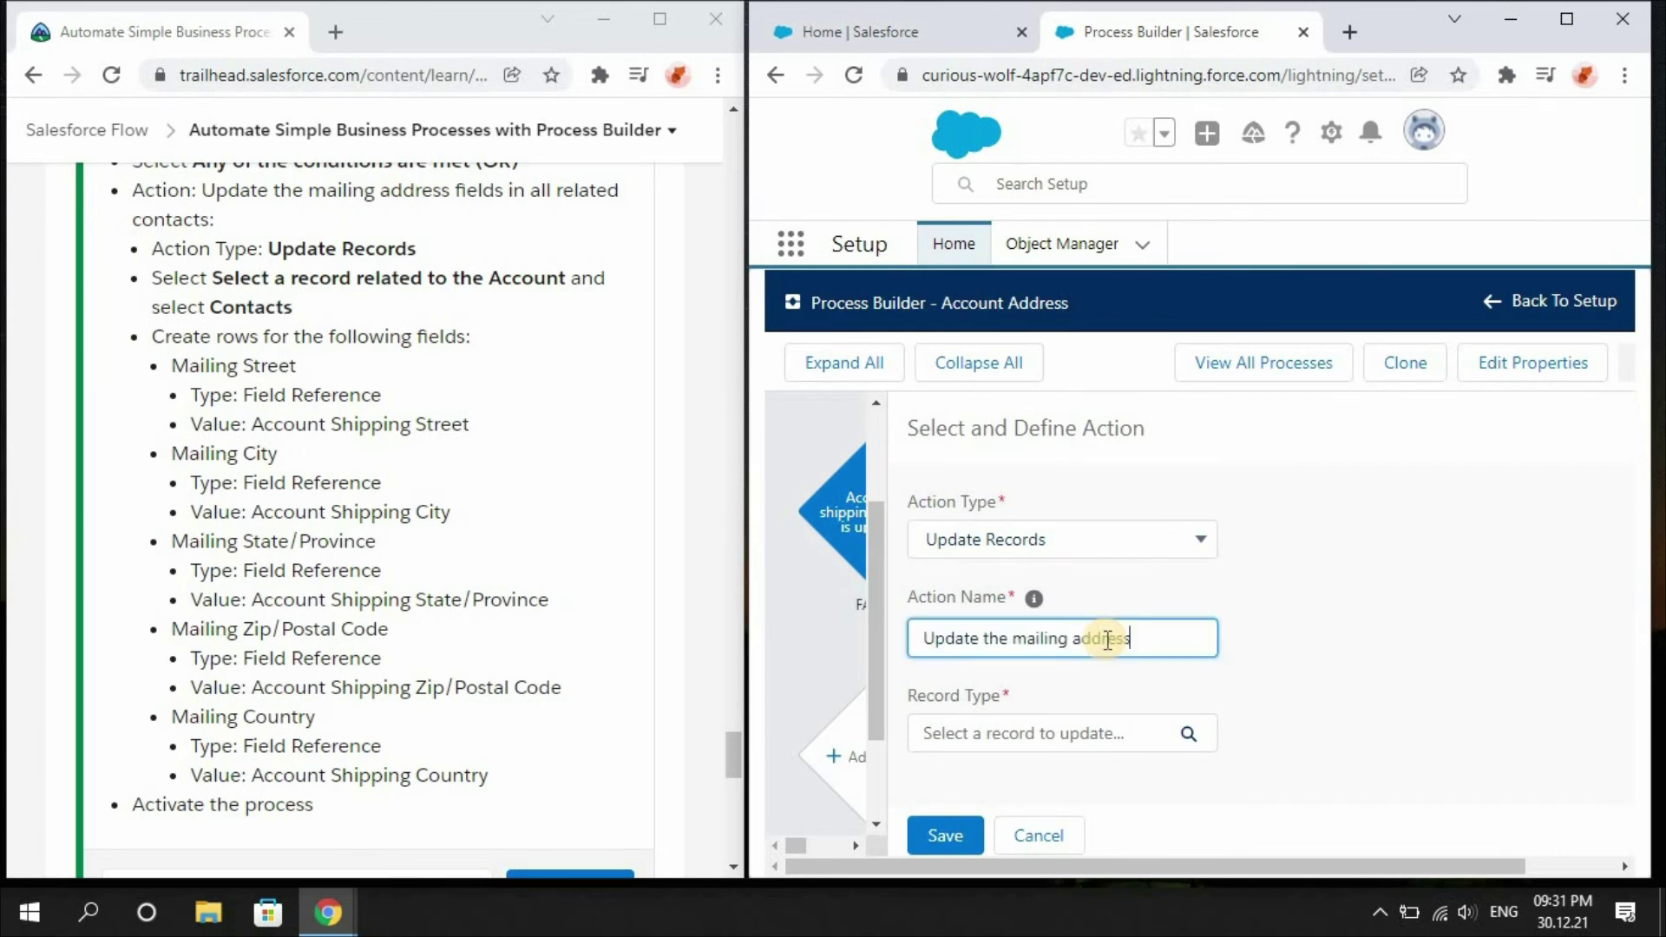
Step: Set the action's record type to the Contacts related to the Account
left_click(1111, 738)
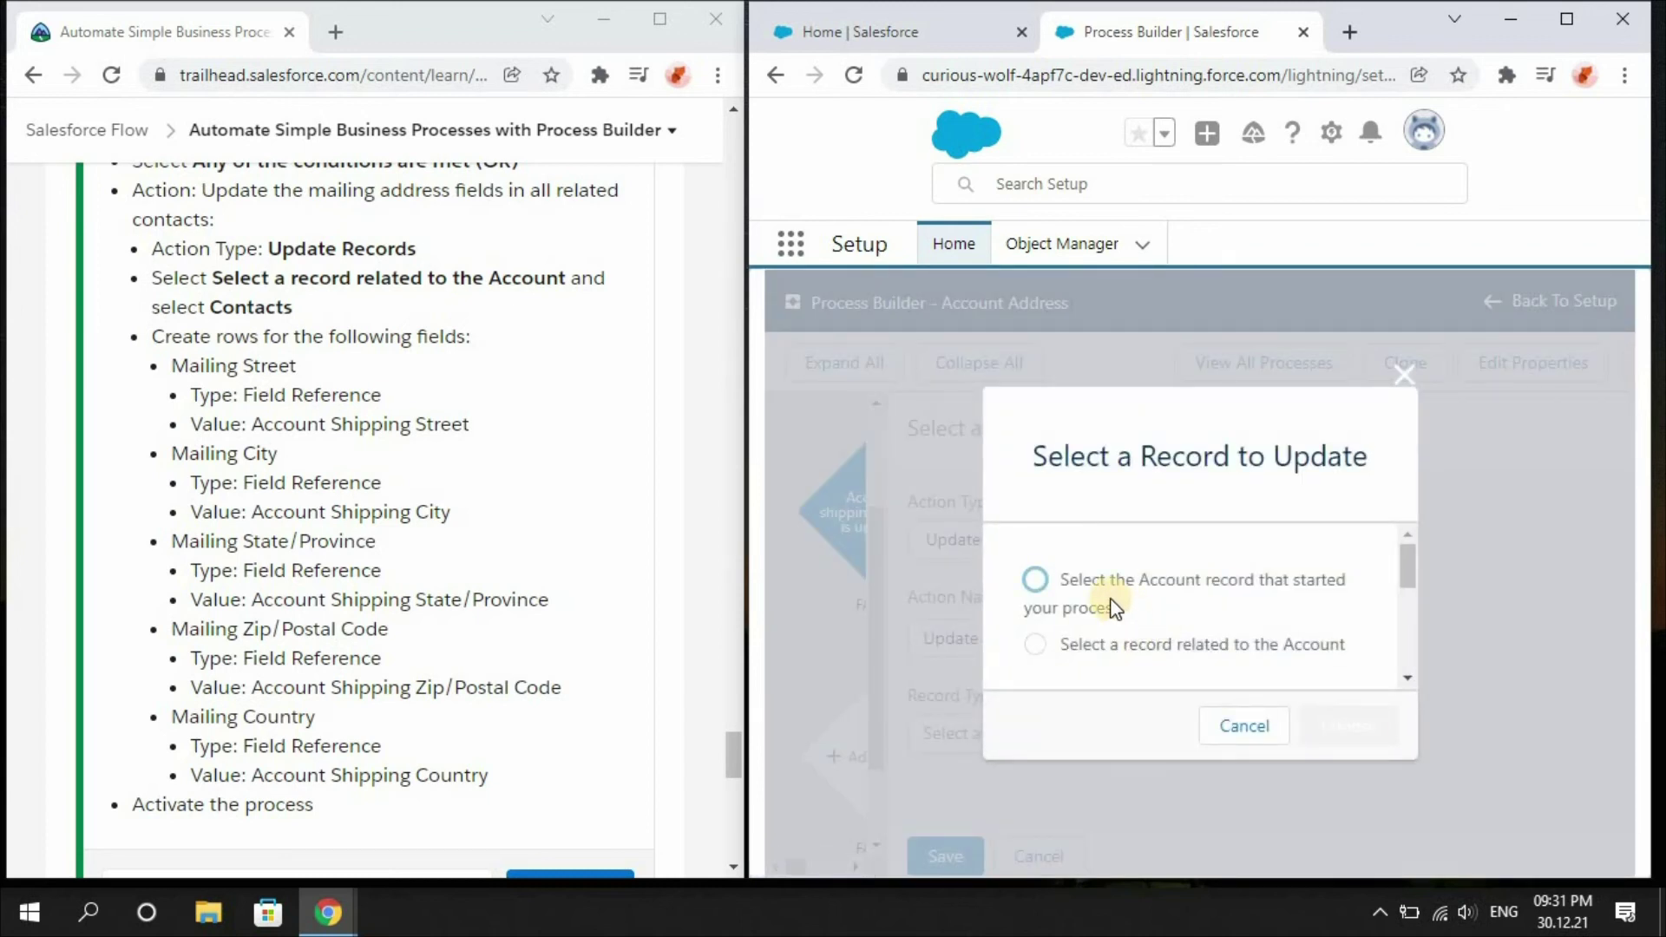
left_click(1102, 647)
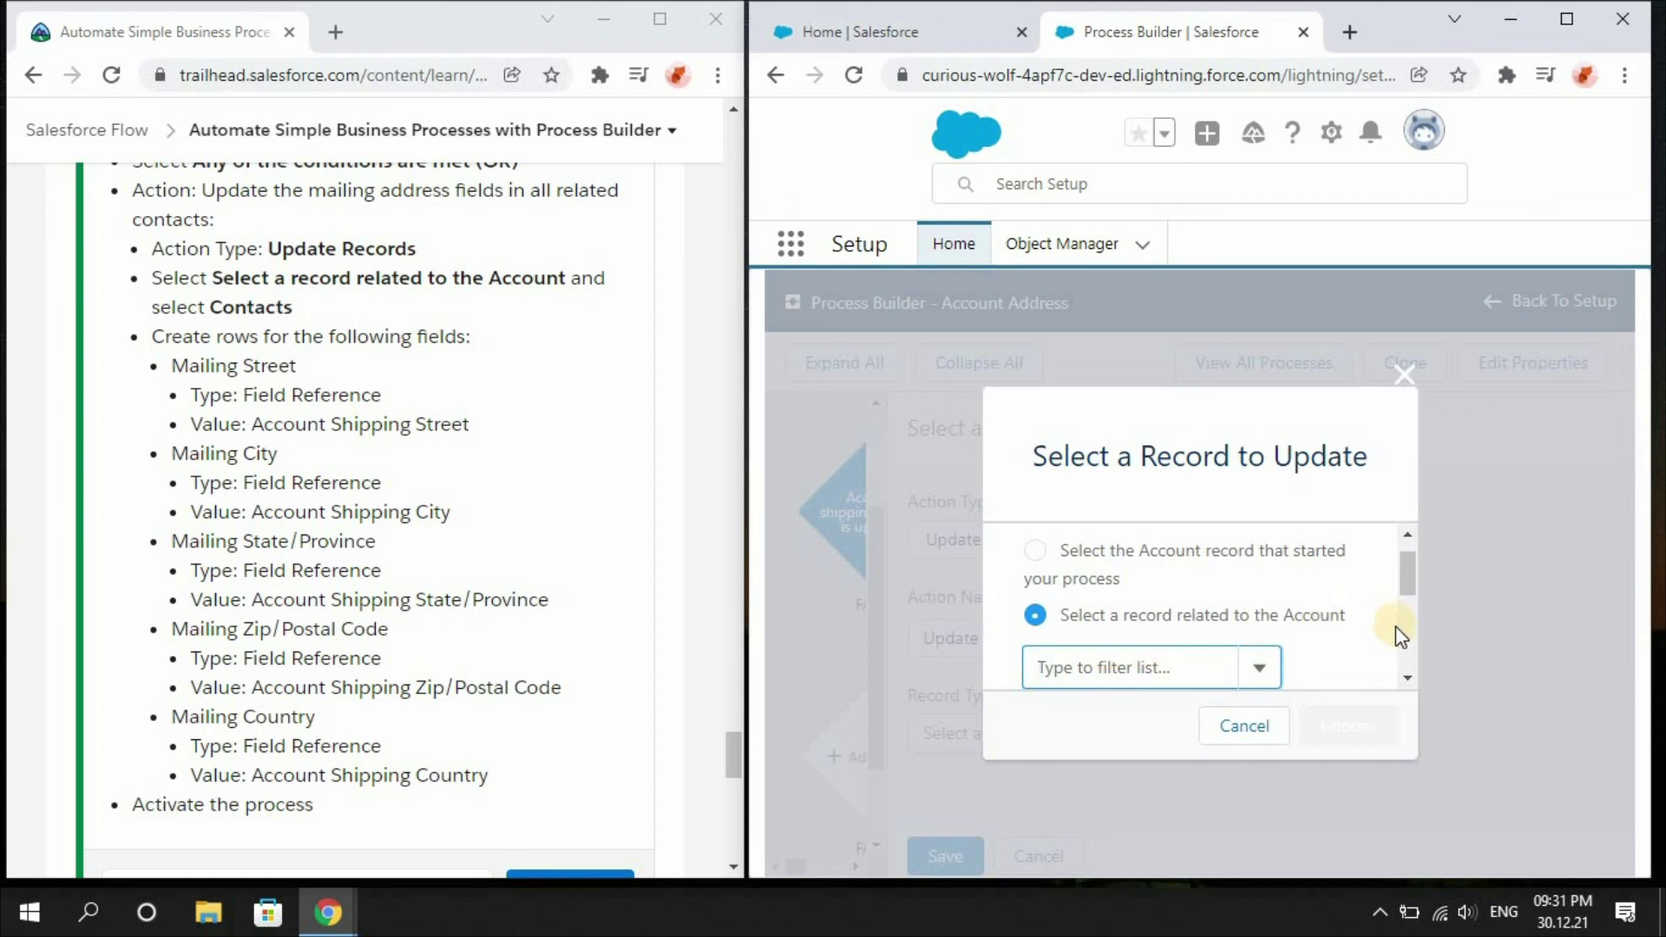
left_click_drag(1405, 586, 1405, 597)
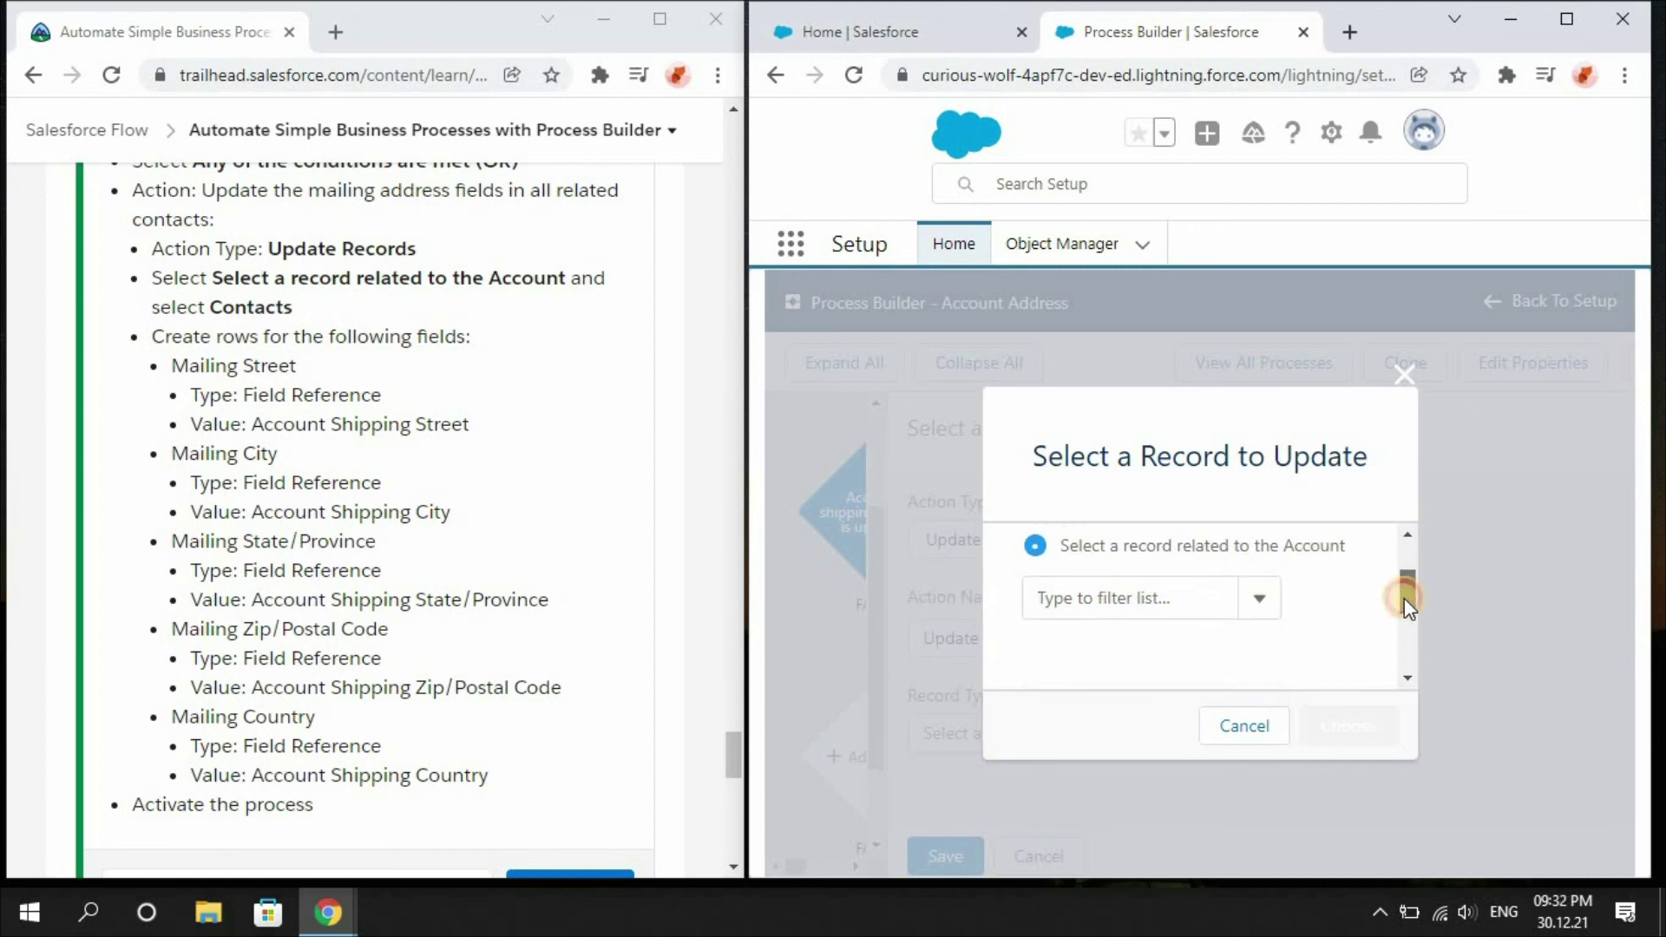
left_click(1193, 602)
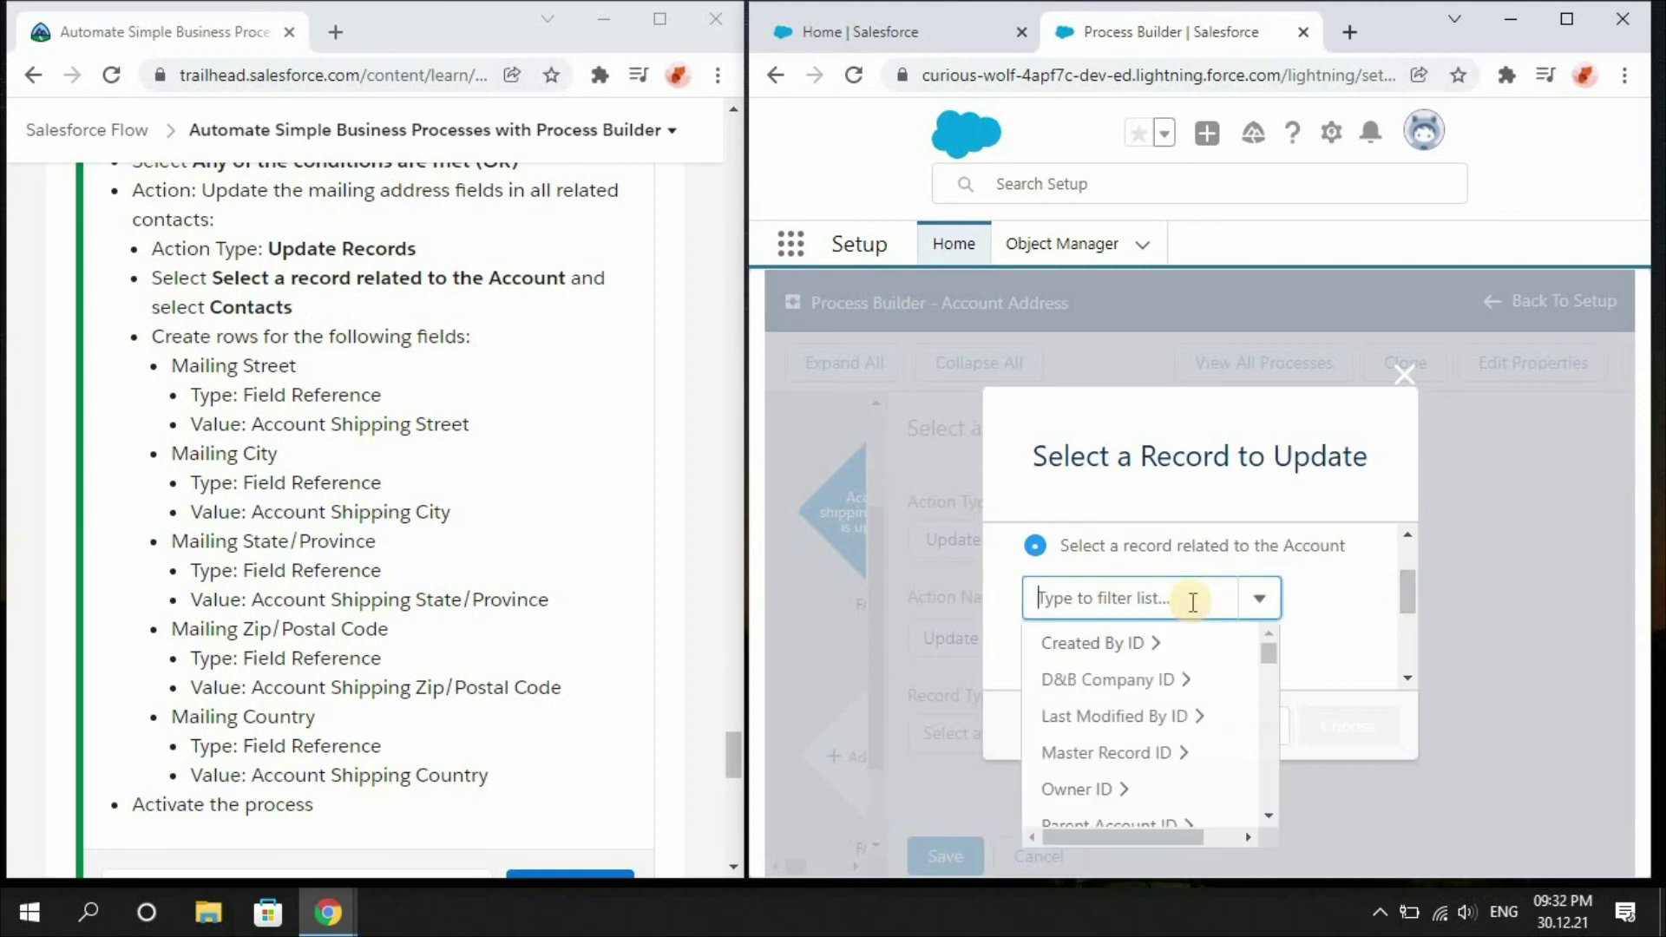
type("cont")
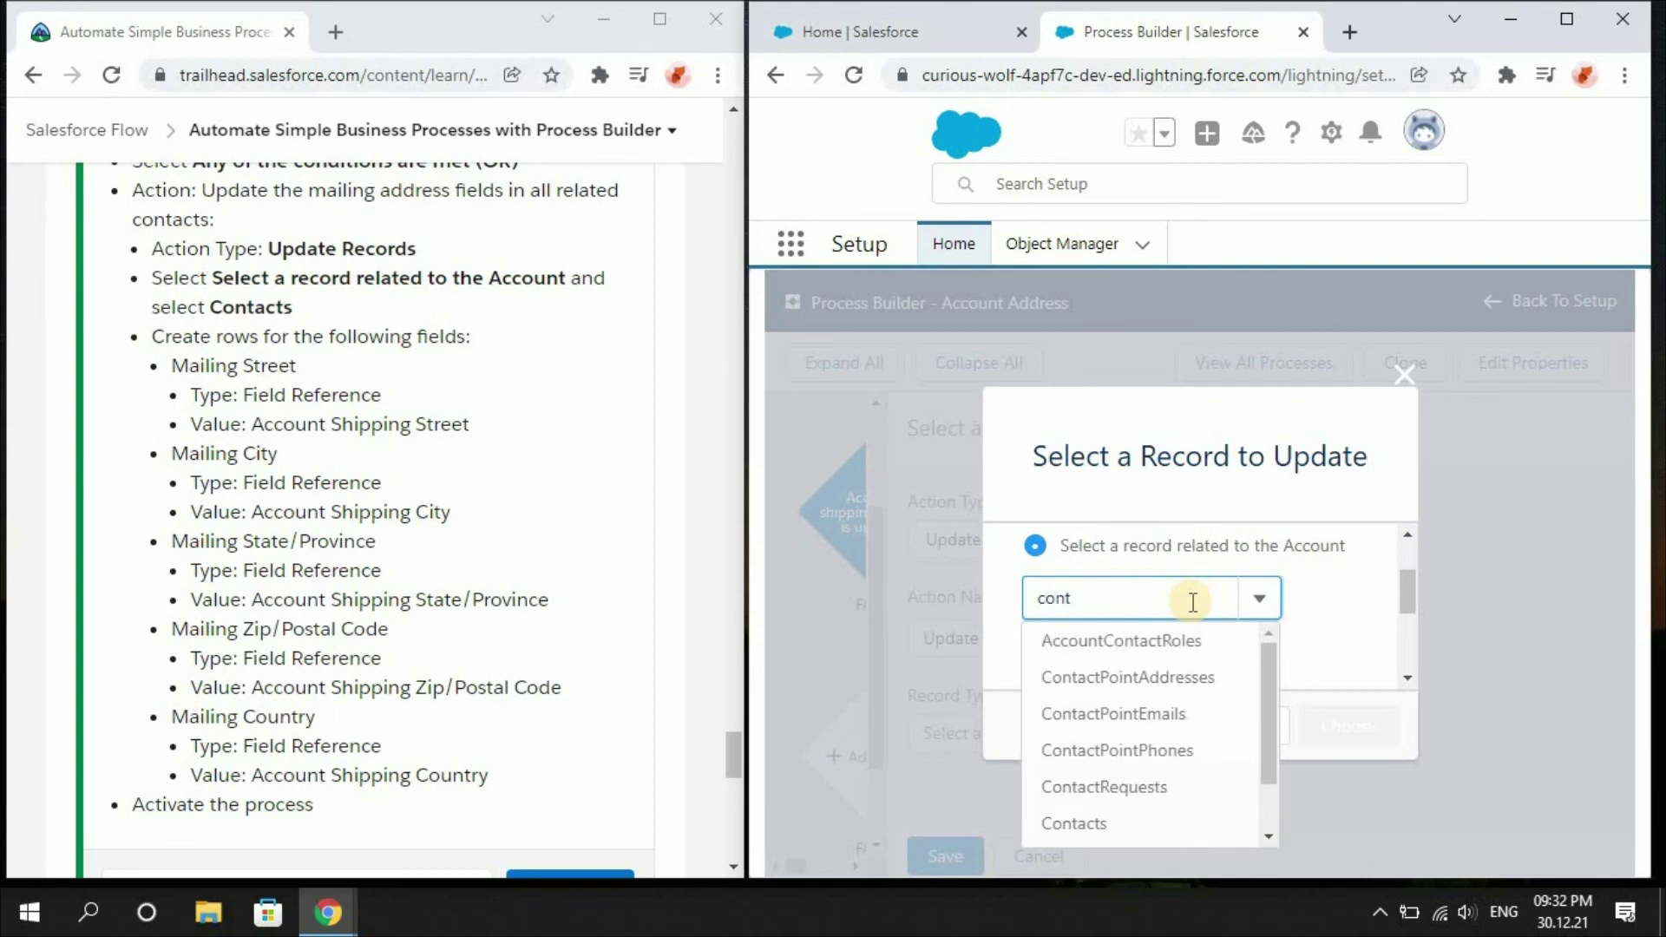
left_click(1083, 825)
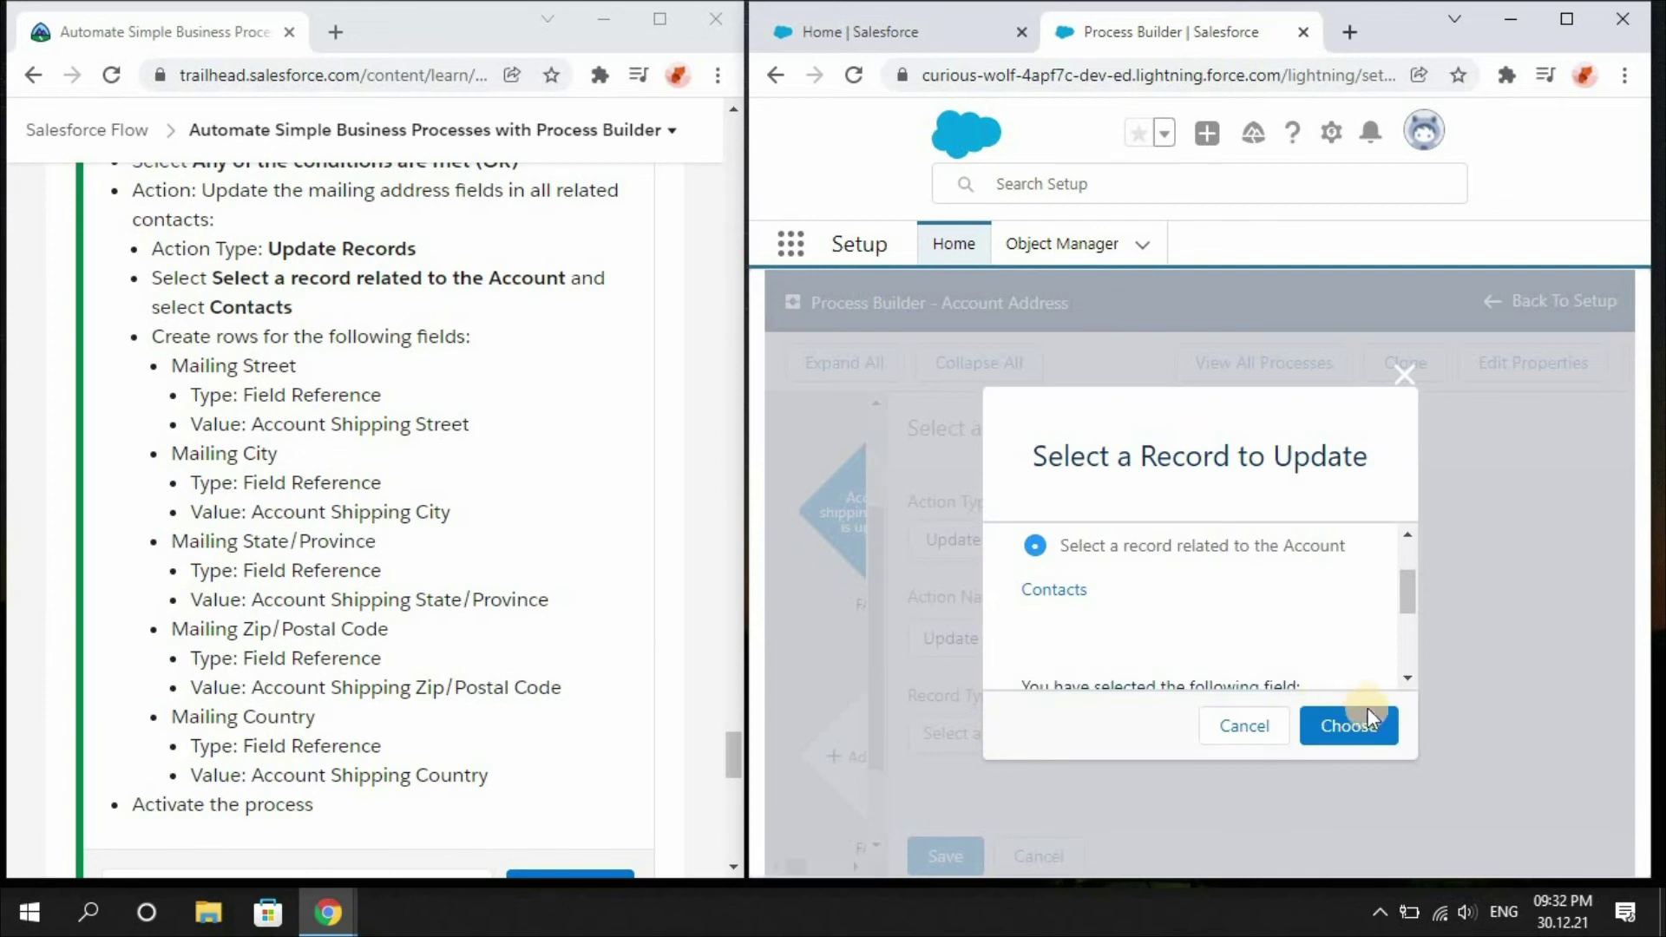
left_click(1362, 717)
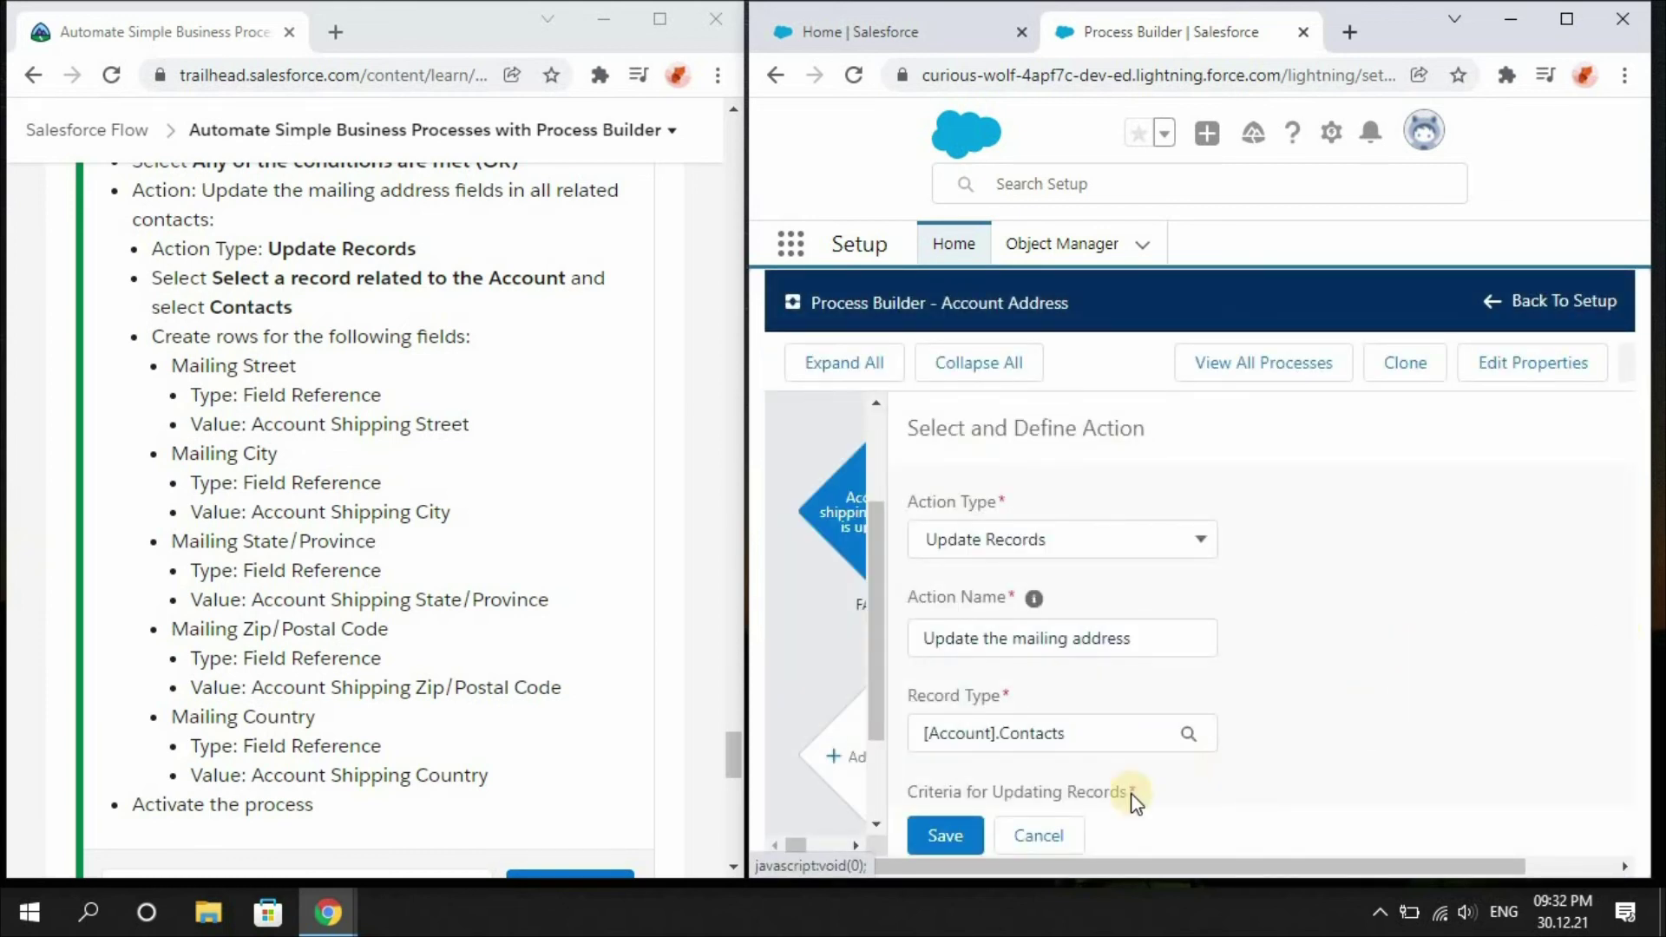
Step: Add four more rows to the new field values for the updated records
scroll(1135, 802, "down", 3)
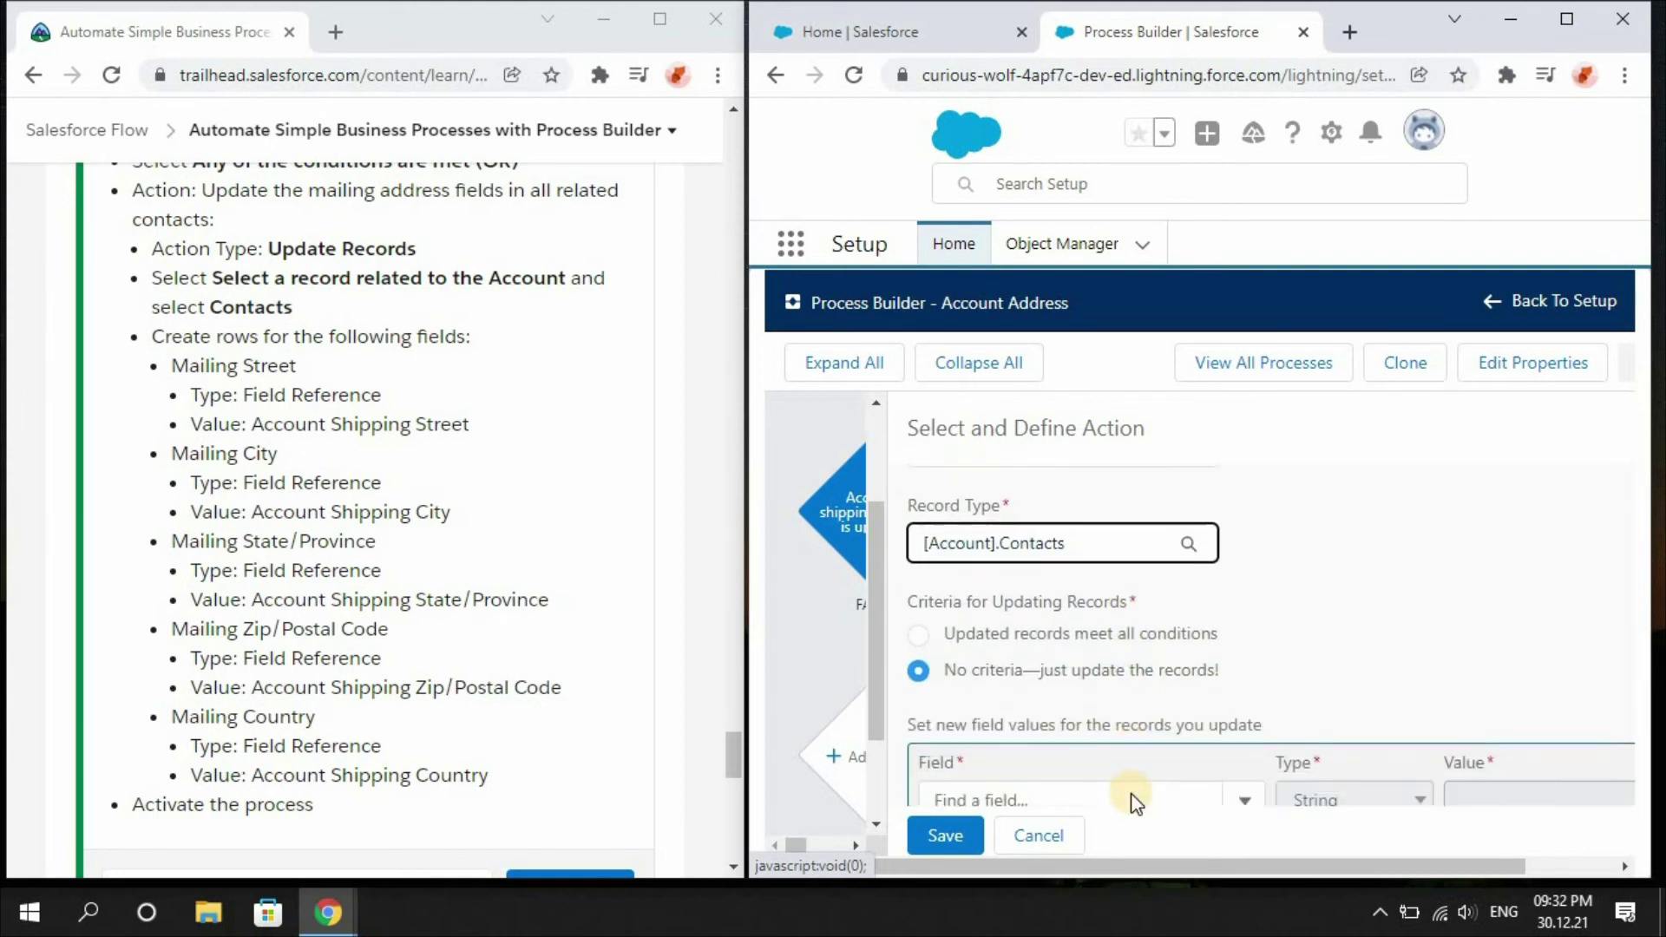
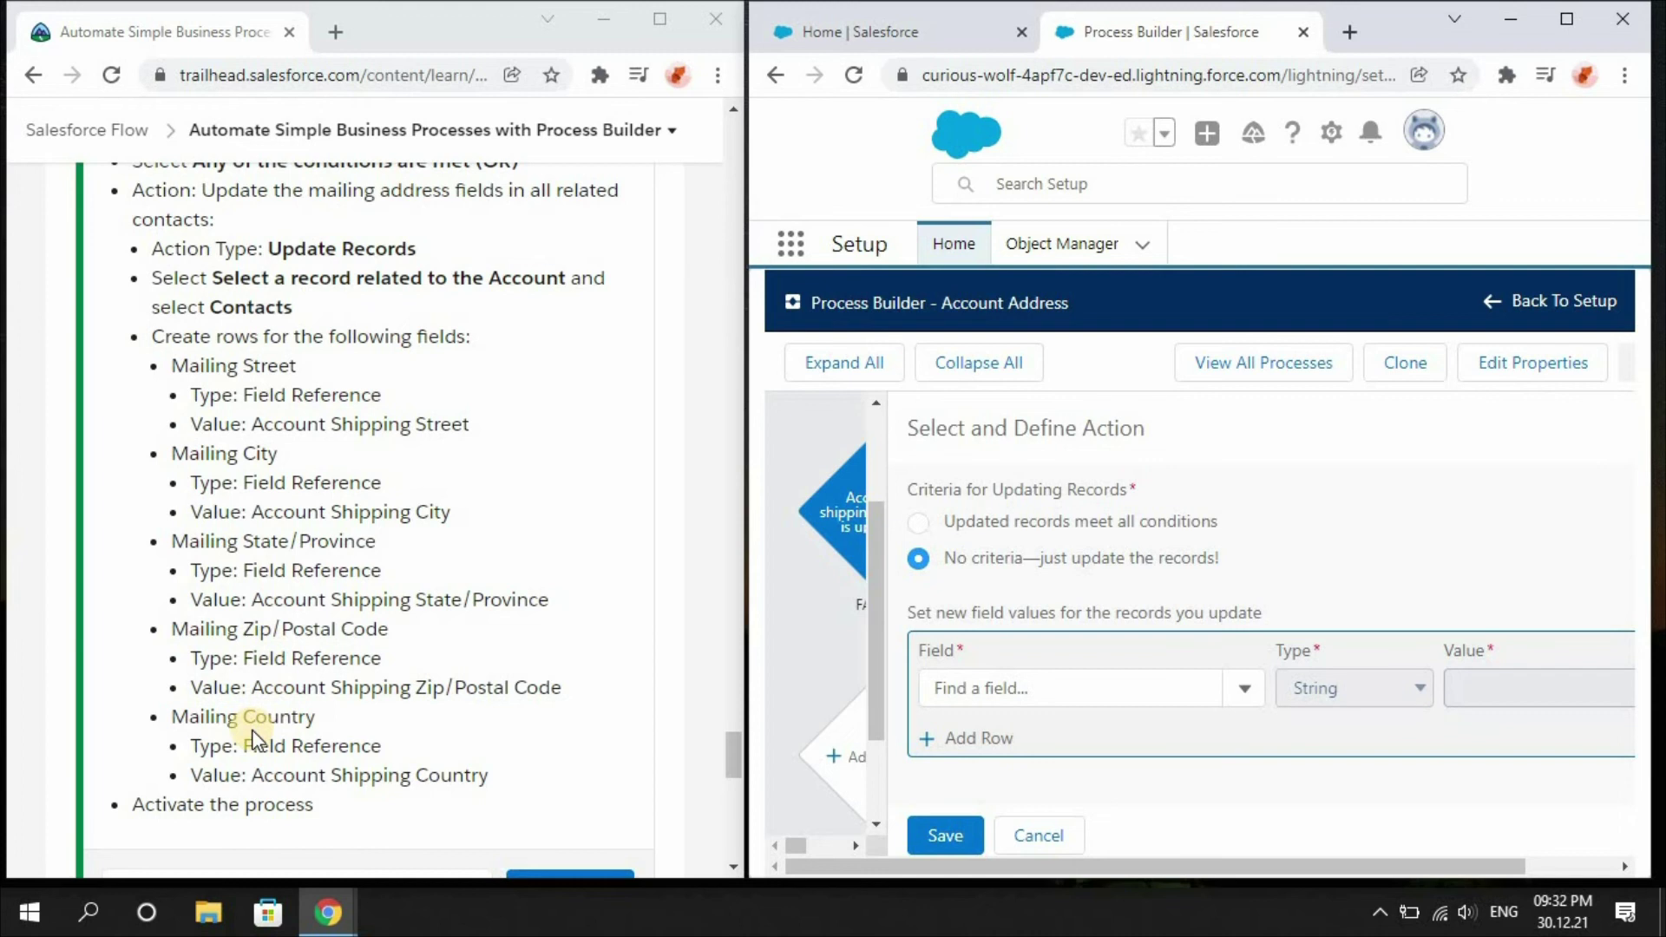
left_click(942, 739)
left_click(942, 783)
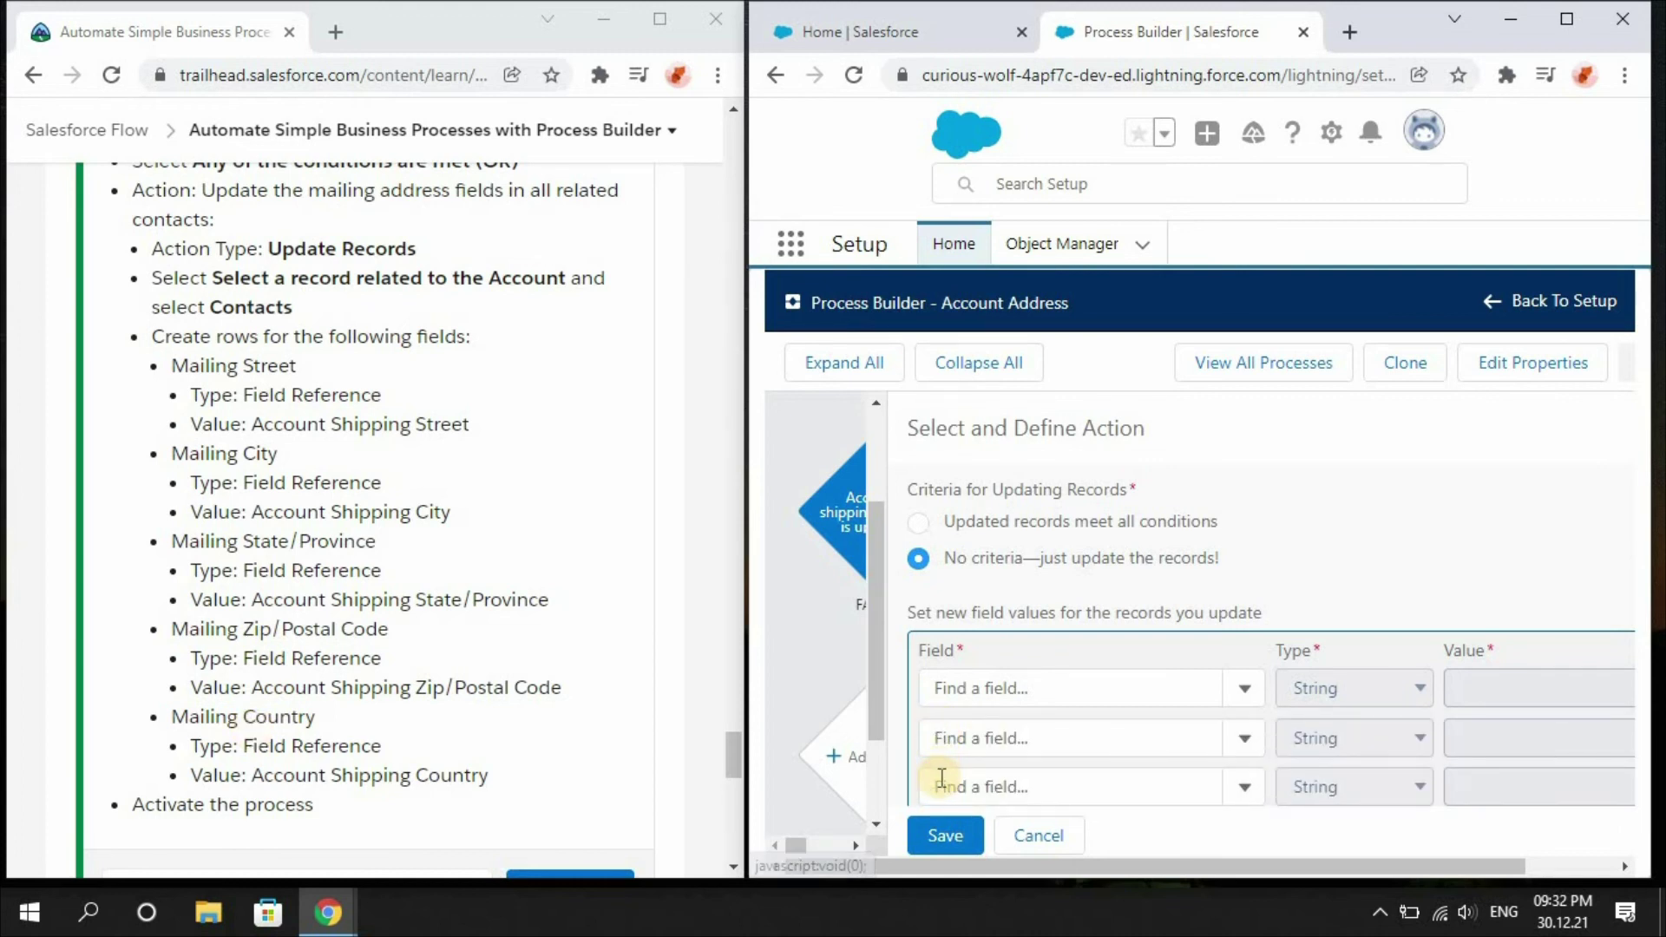
scroll(1092, 580, "down", 2)
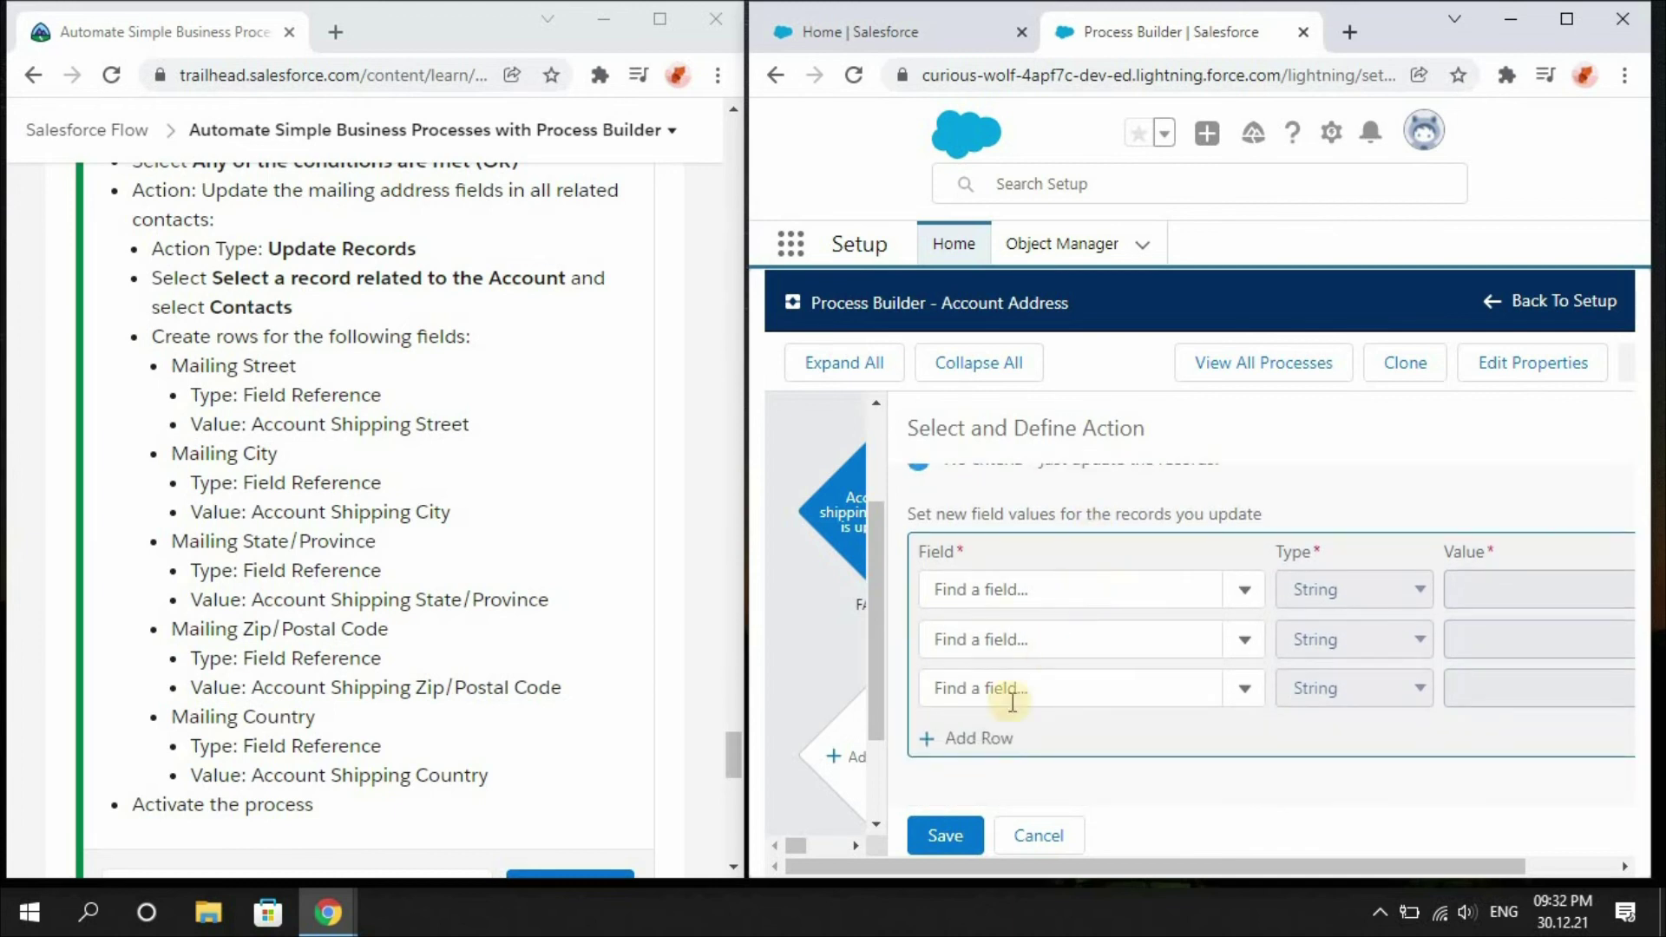
left_click(977, 737)
scroll(978, 739, "down", 1)
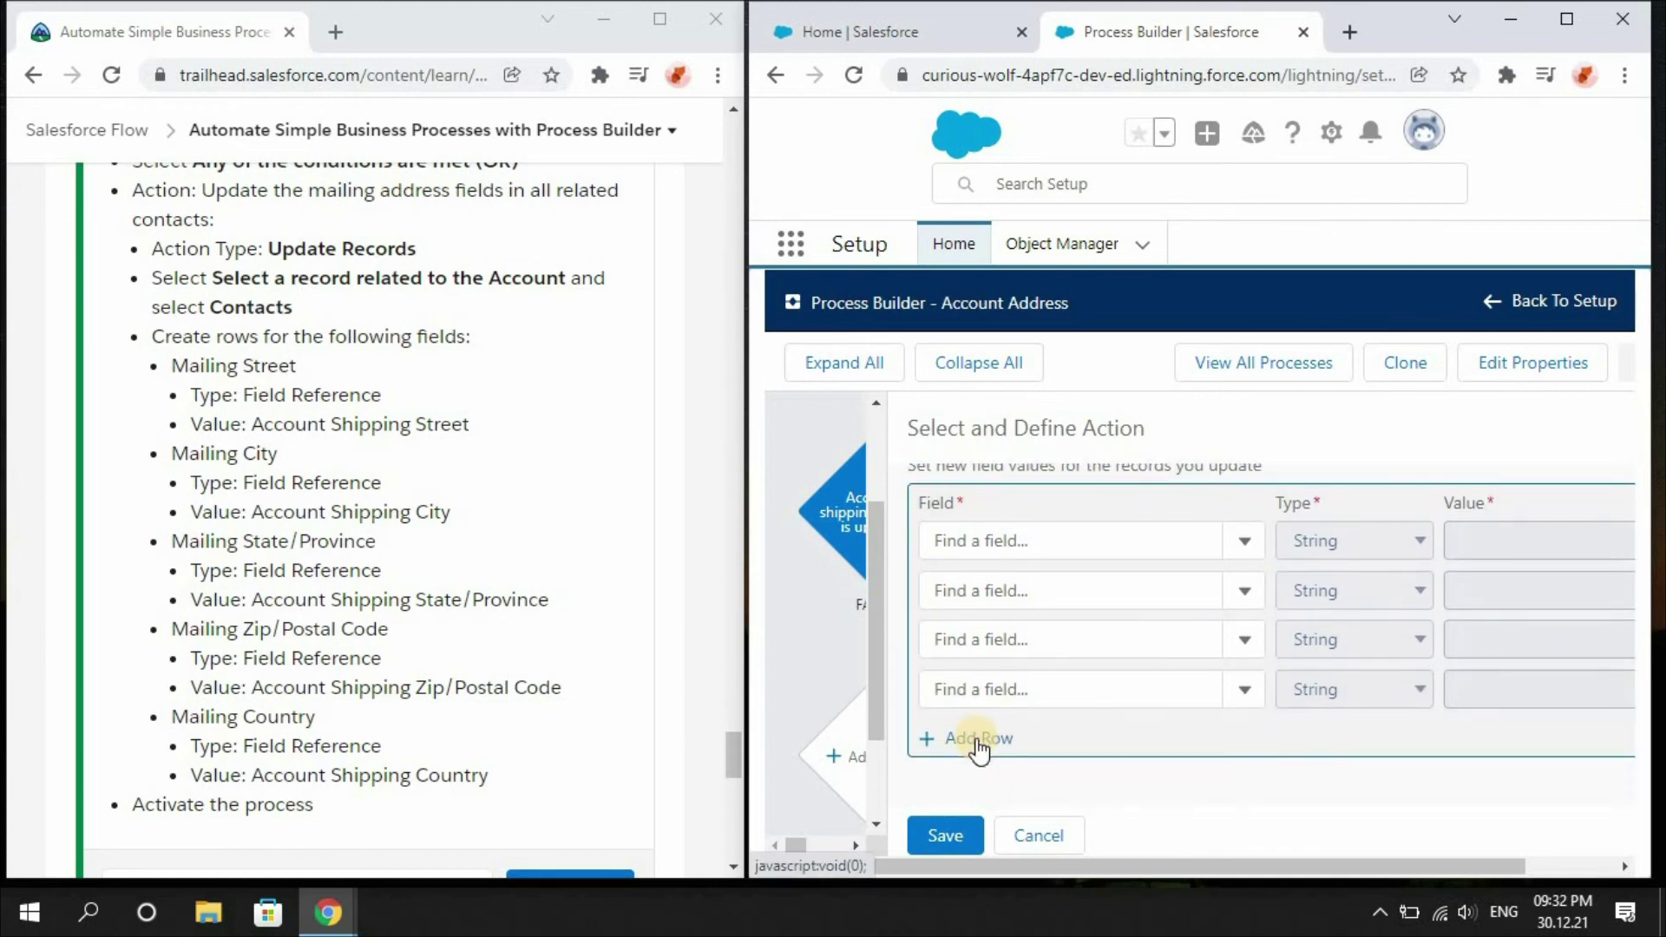
left_click(977, 739)
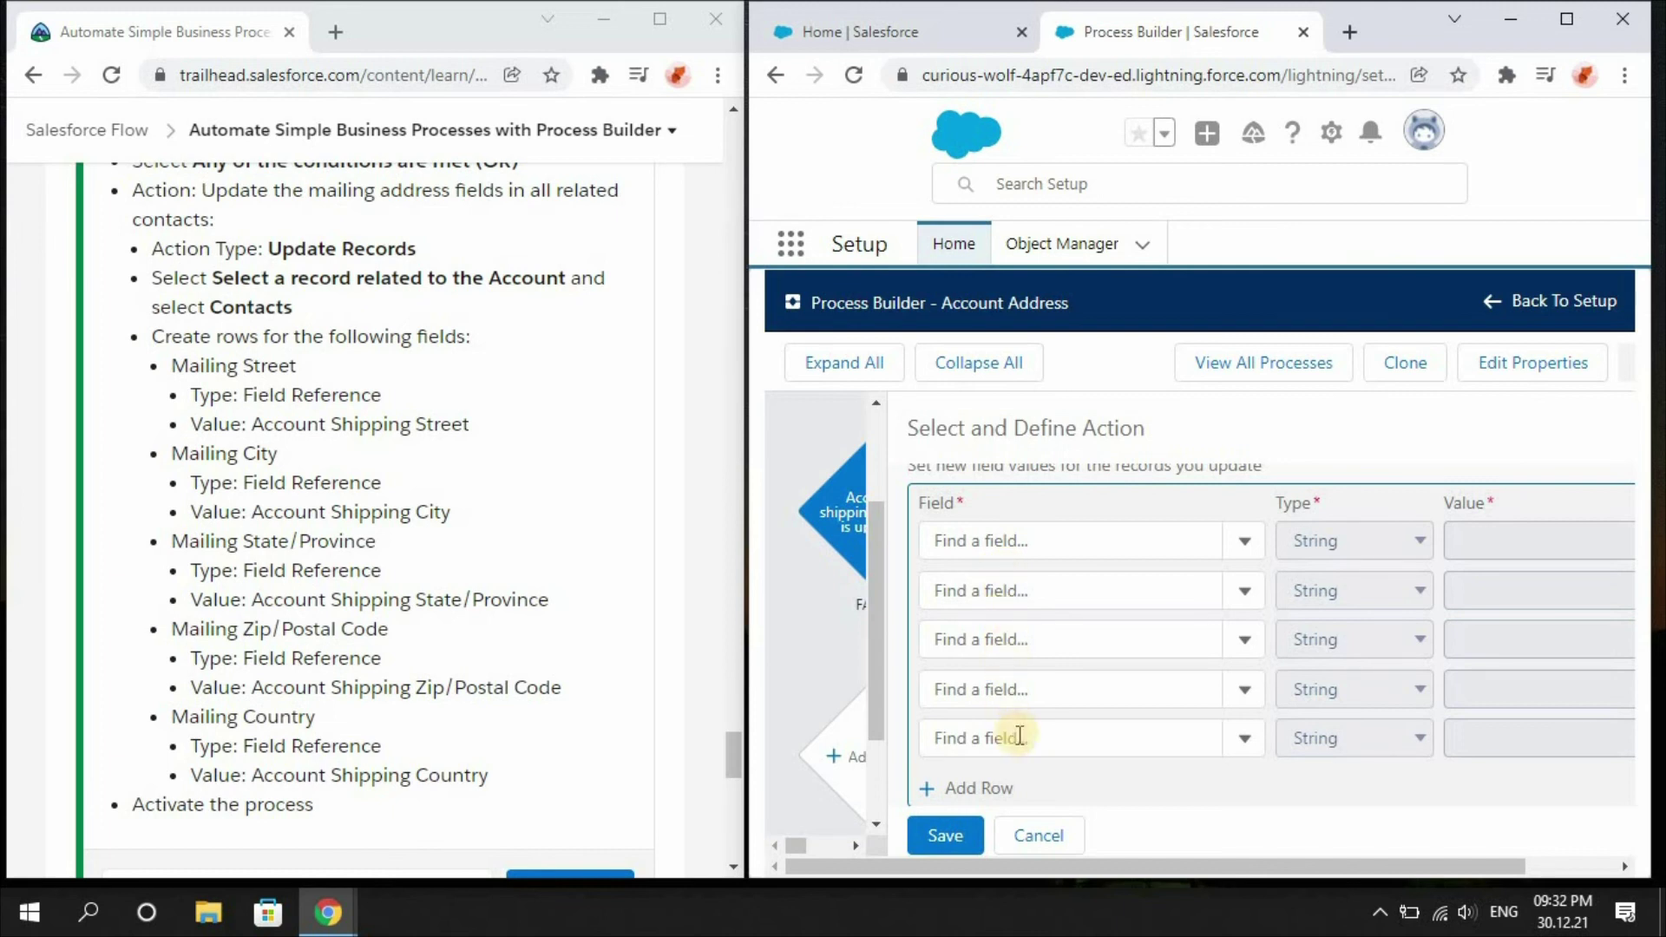
Step: Choose Mailing Street as the field to update in the first row
left_click(1035, 540)
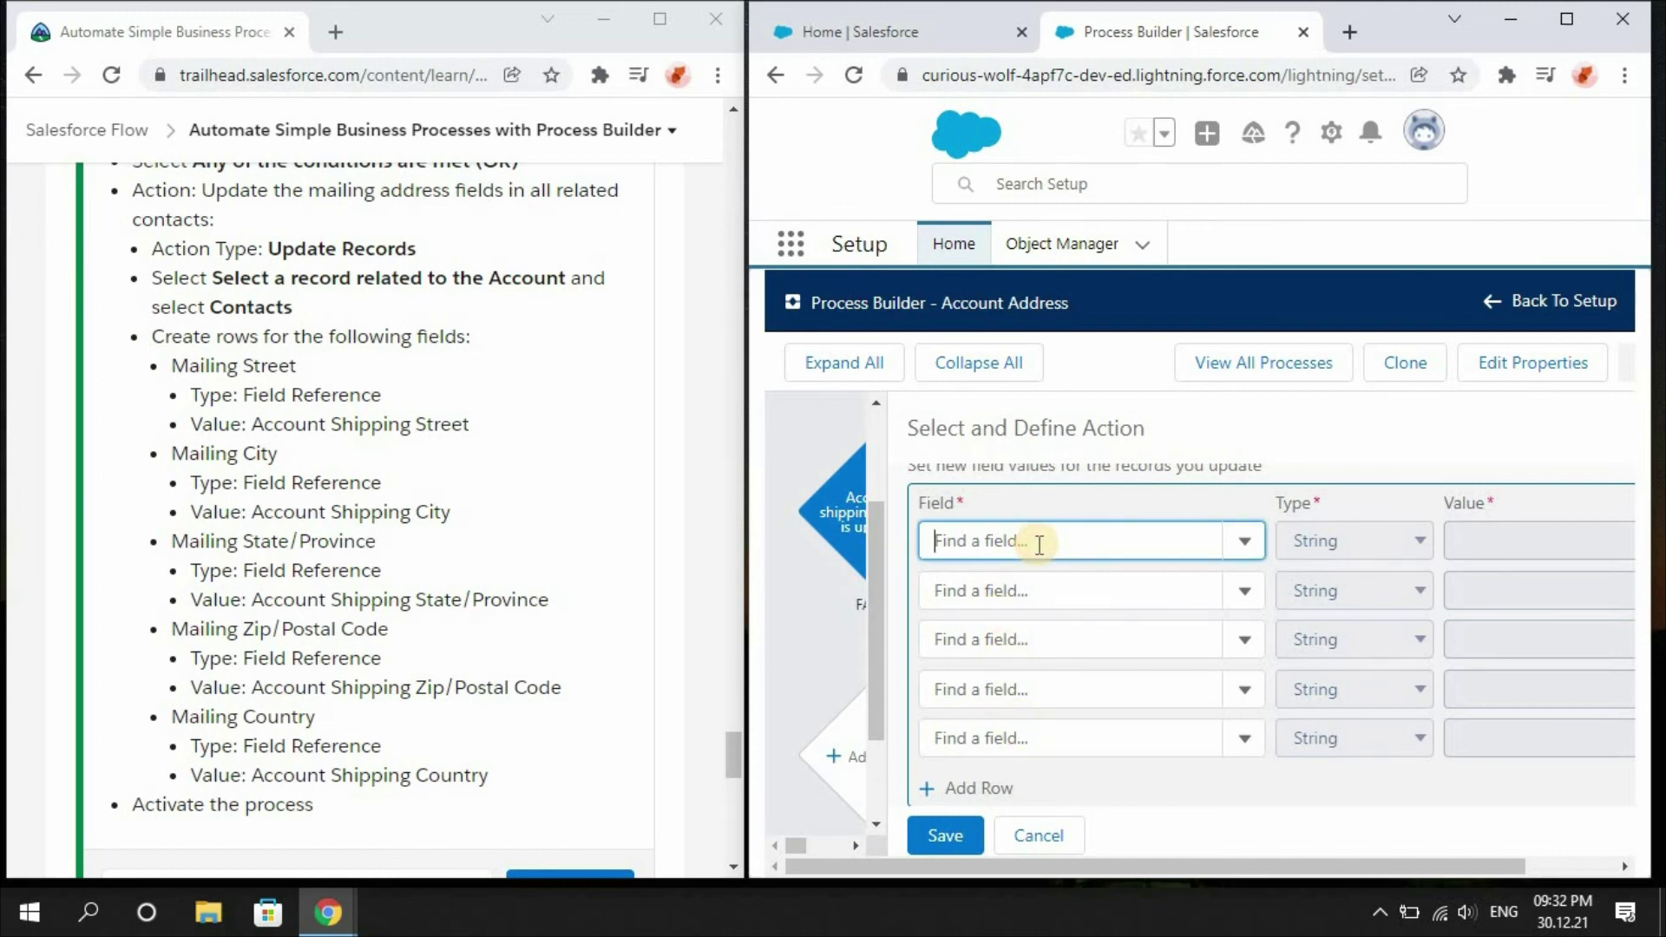
type("m")
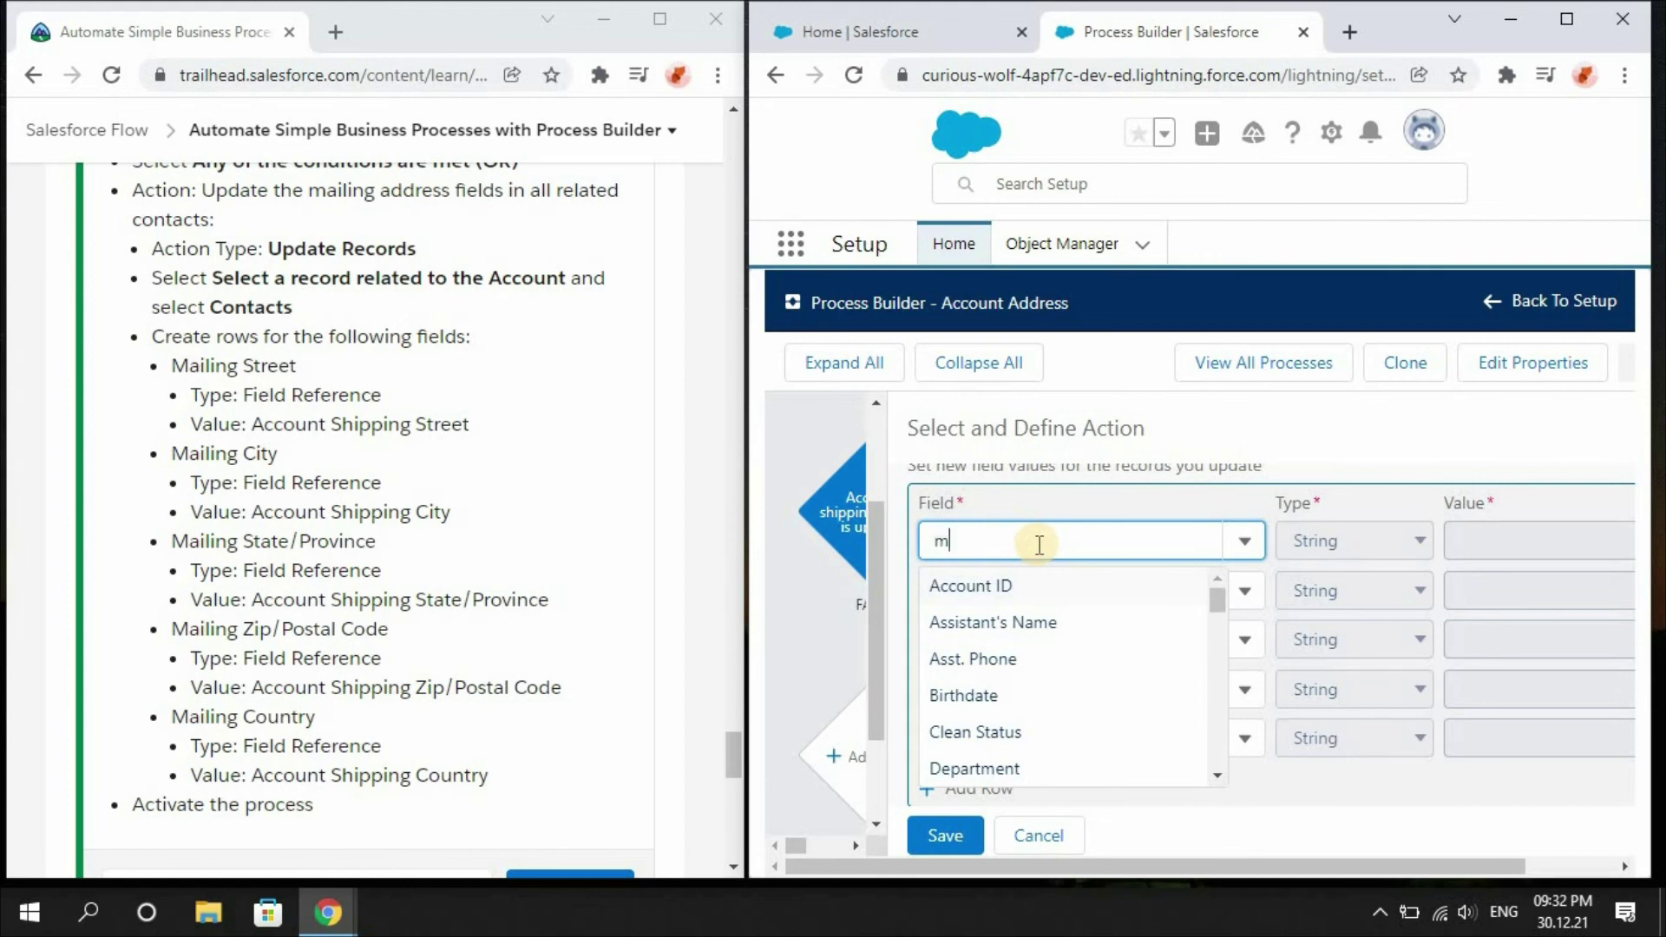
type("ailin")
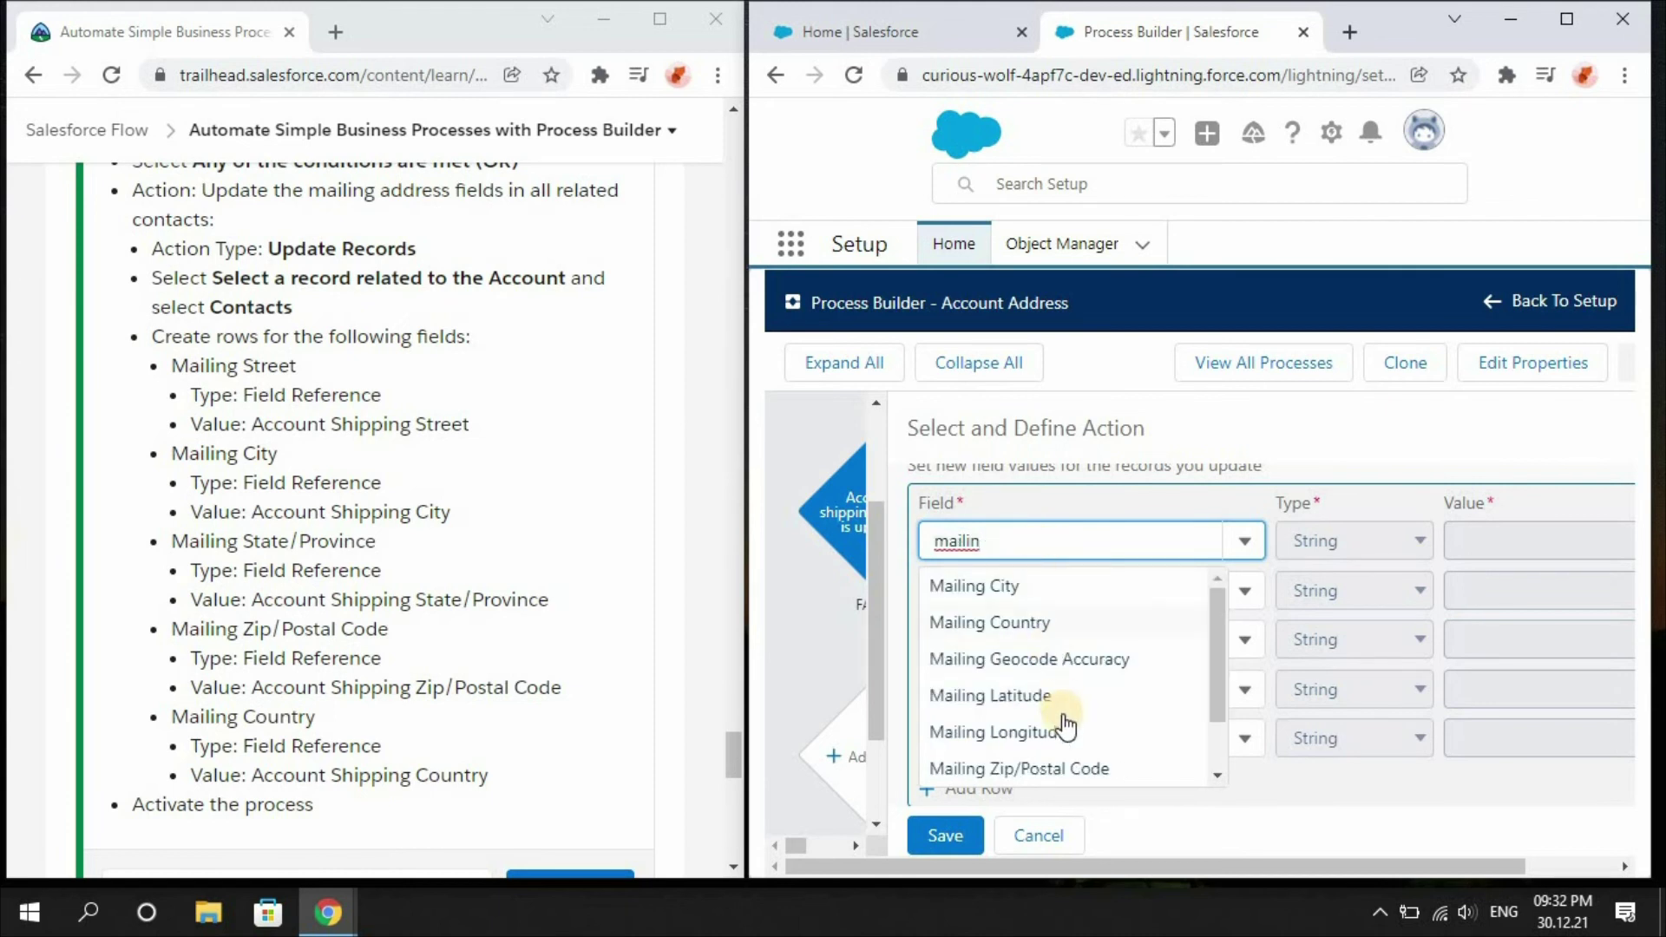
left_click_drag(1216, 695, 1215, 733)
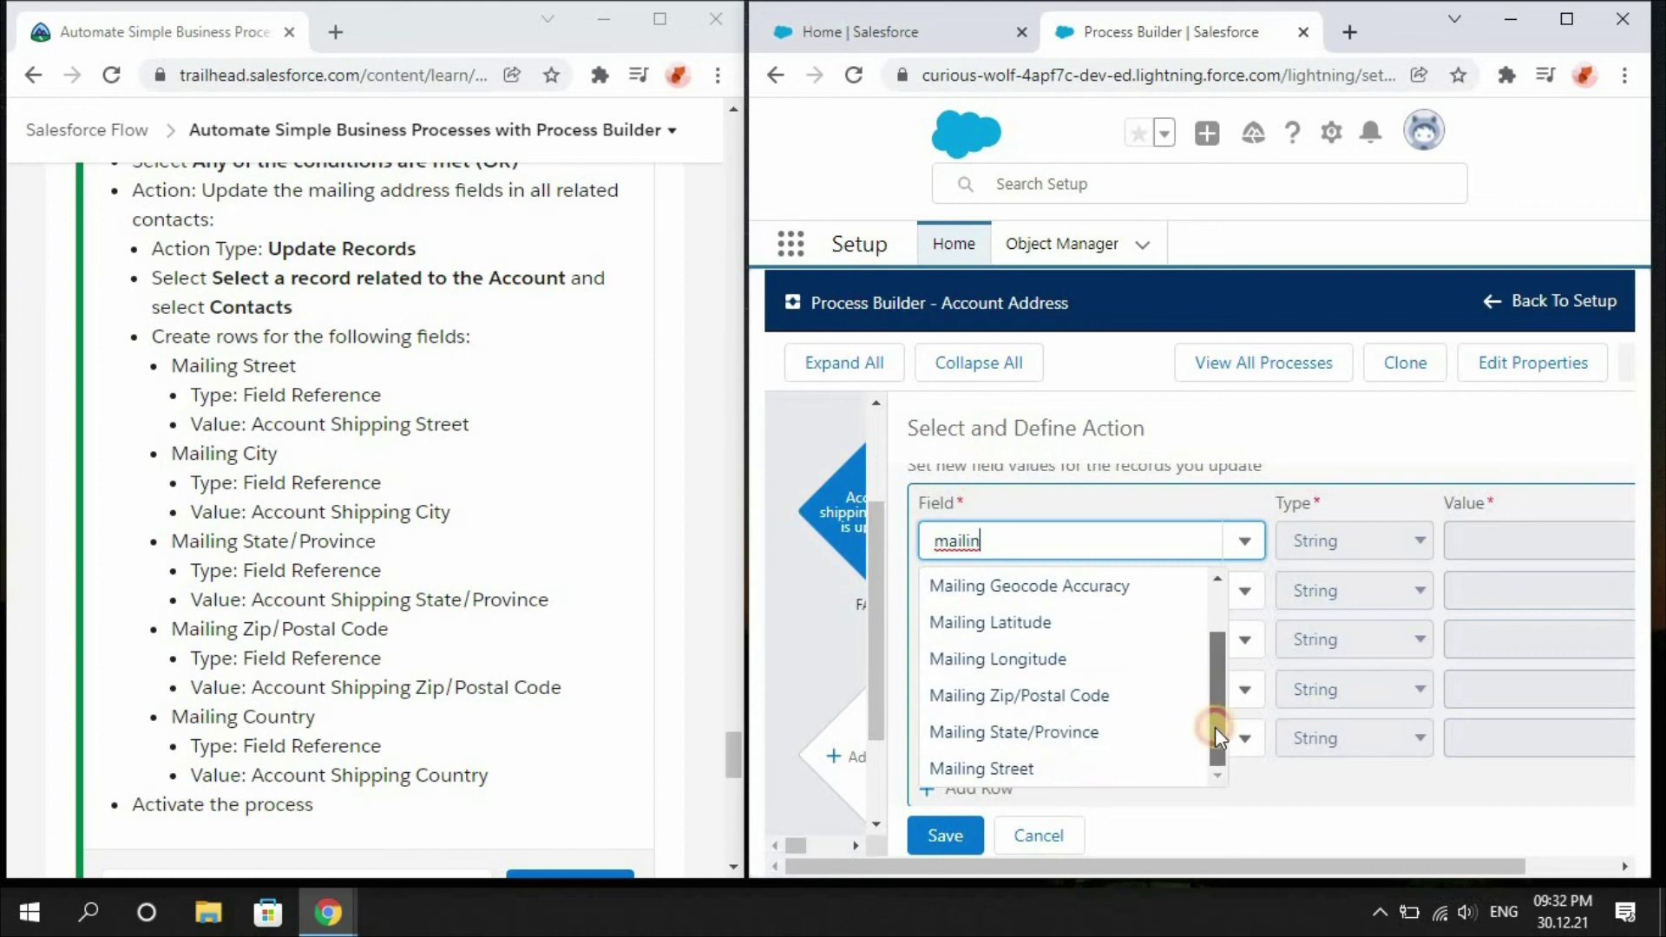
left_click(1069, 768)
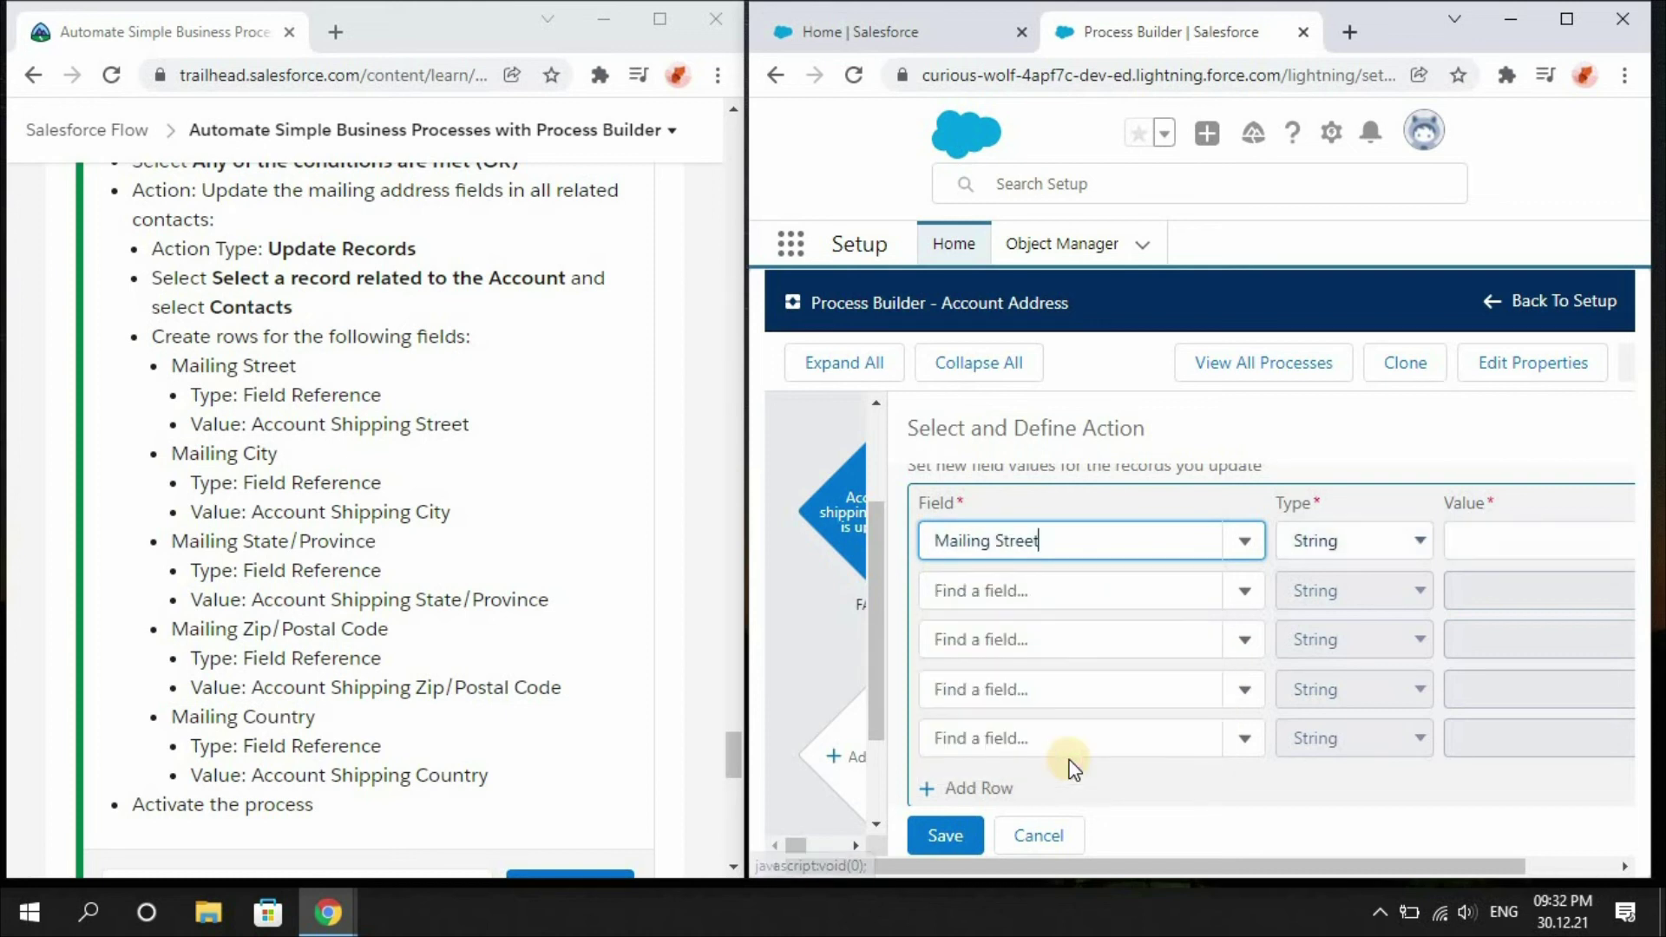
Step: Set the Mailing Street row's type to Field Reference and its value to the Account's Shipping Street
left_click(1385, 541)
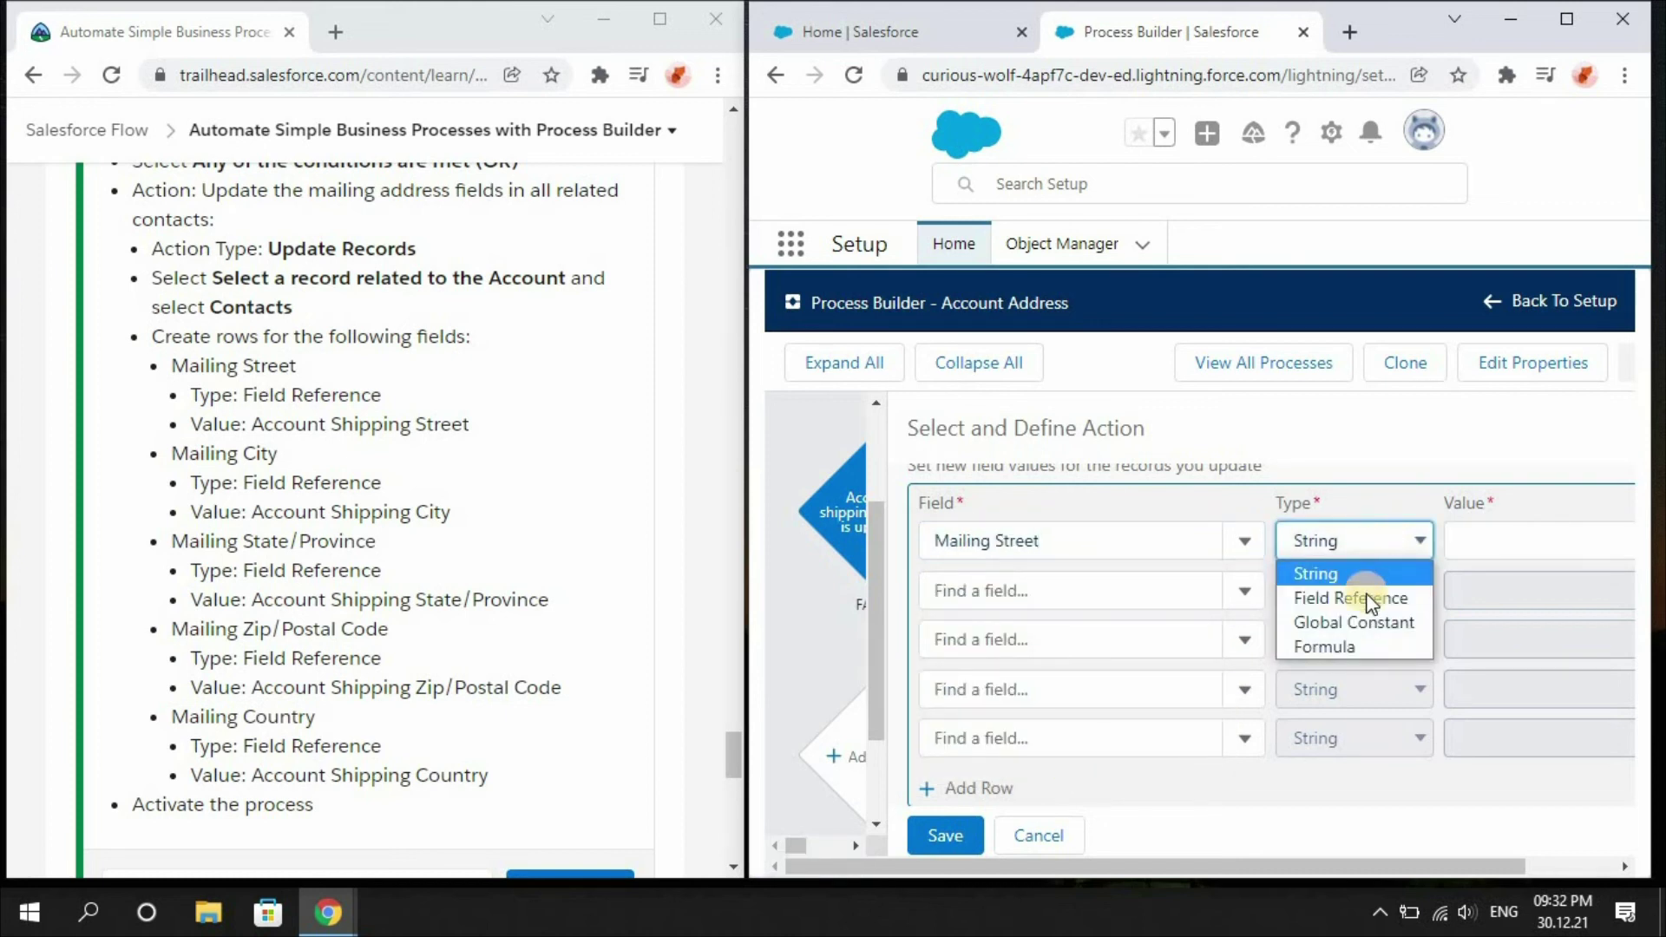
left_click(1366, 595)
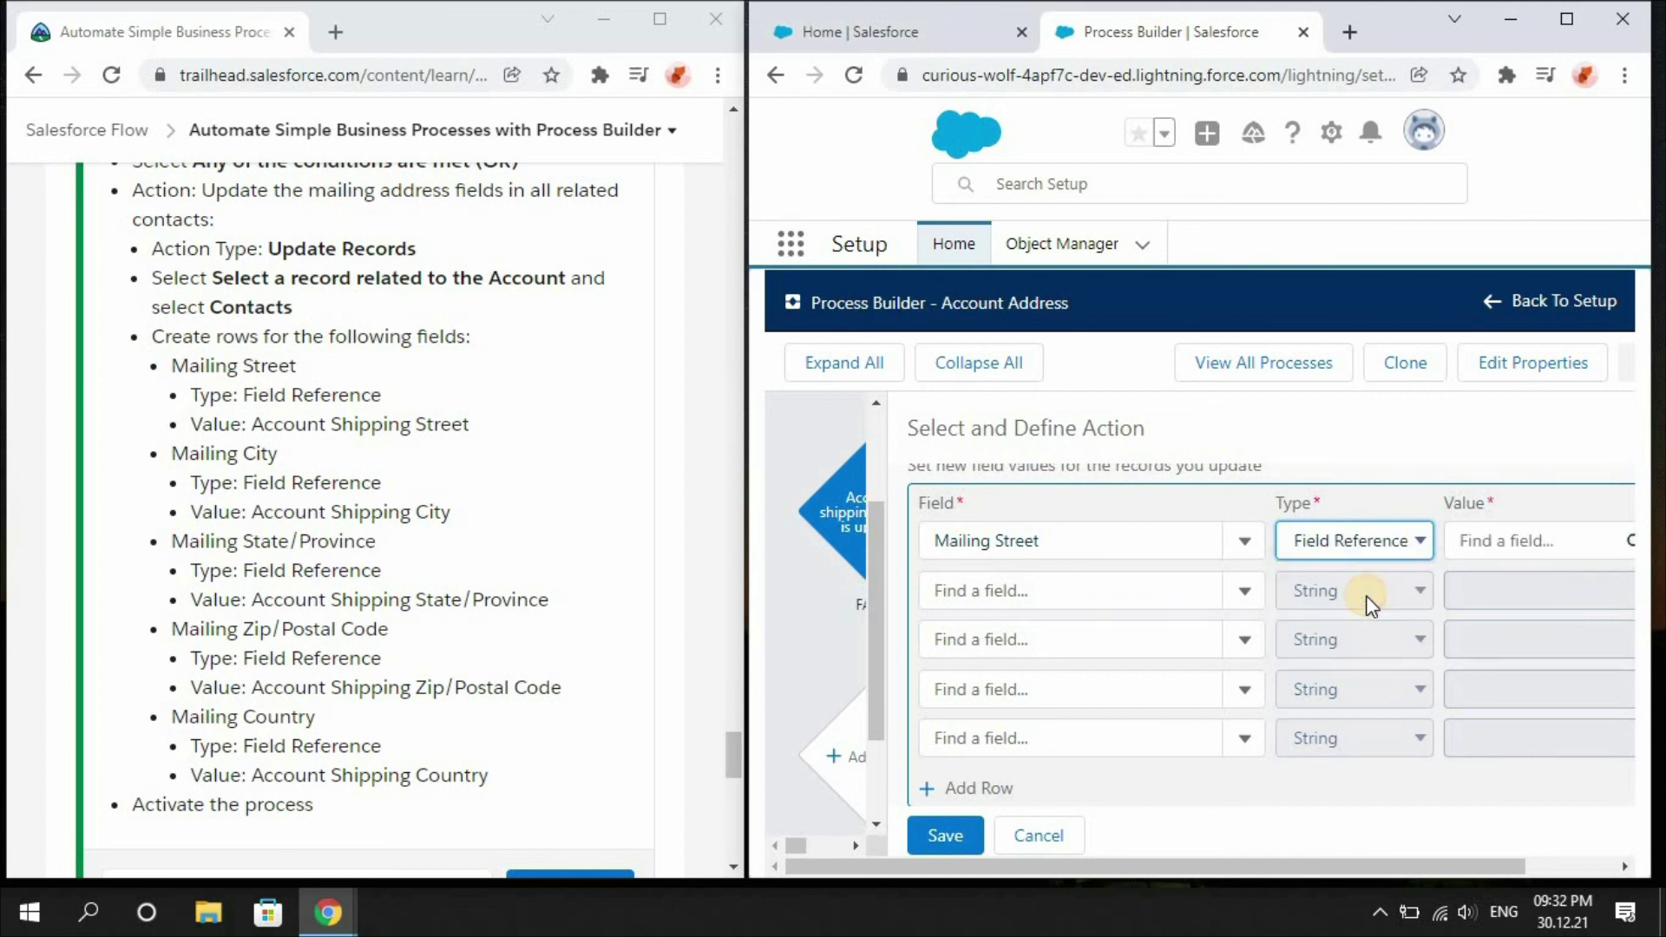
left_click(1532, 545)
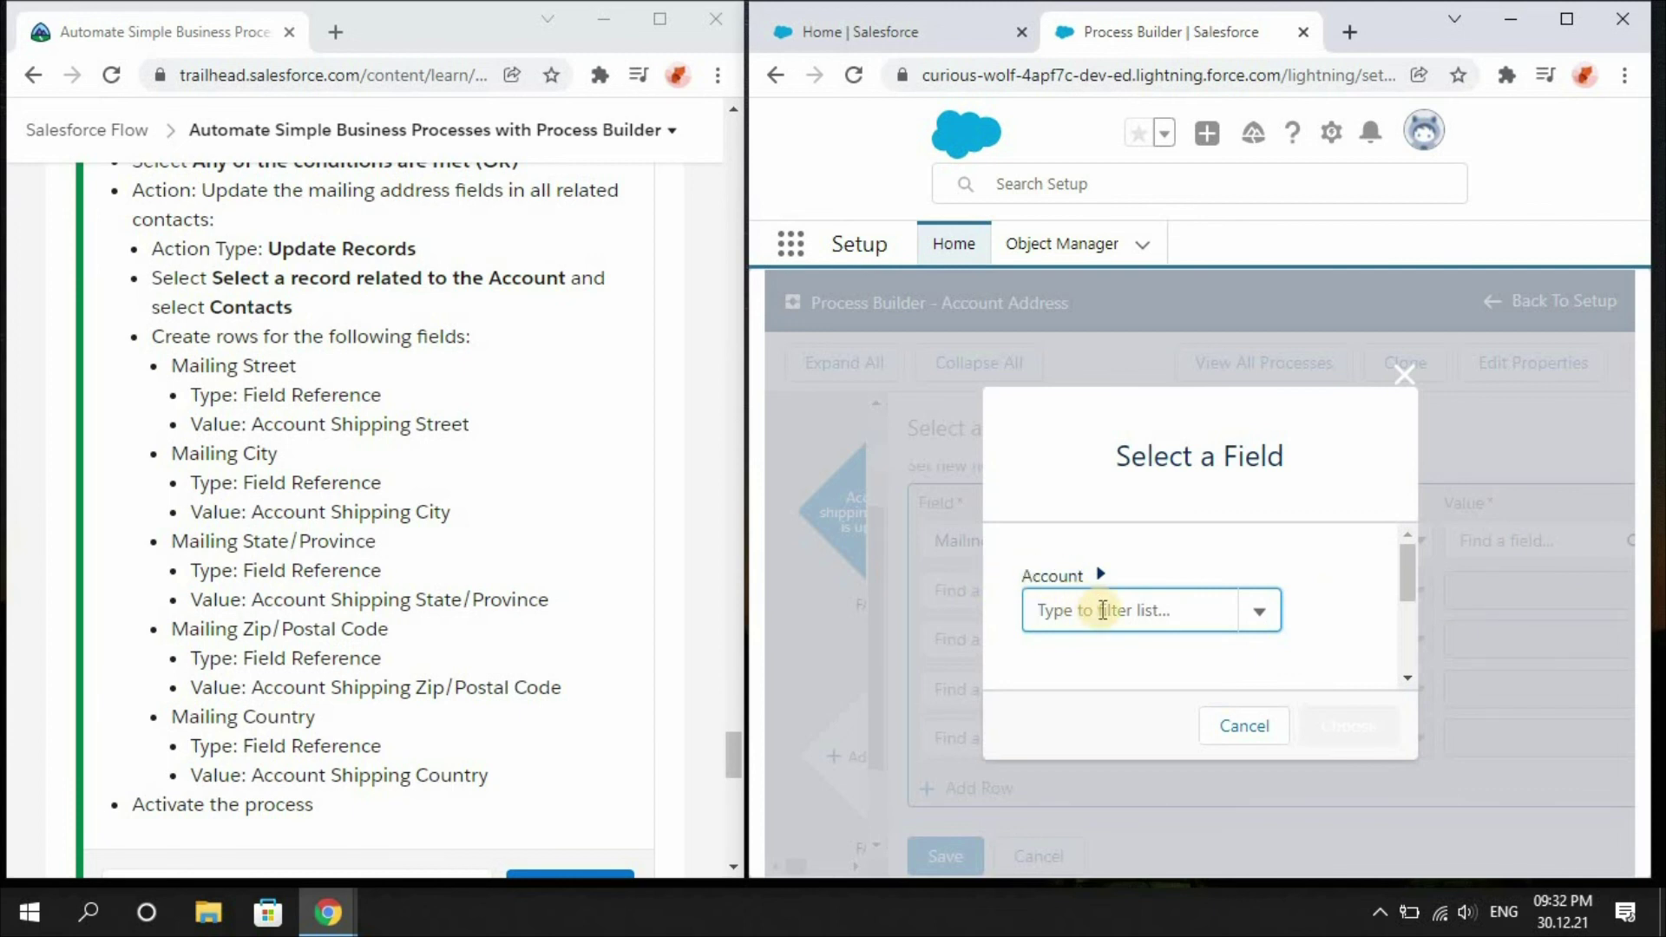
type("shipp")
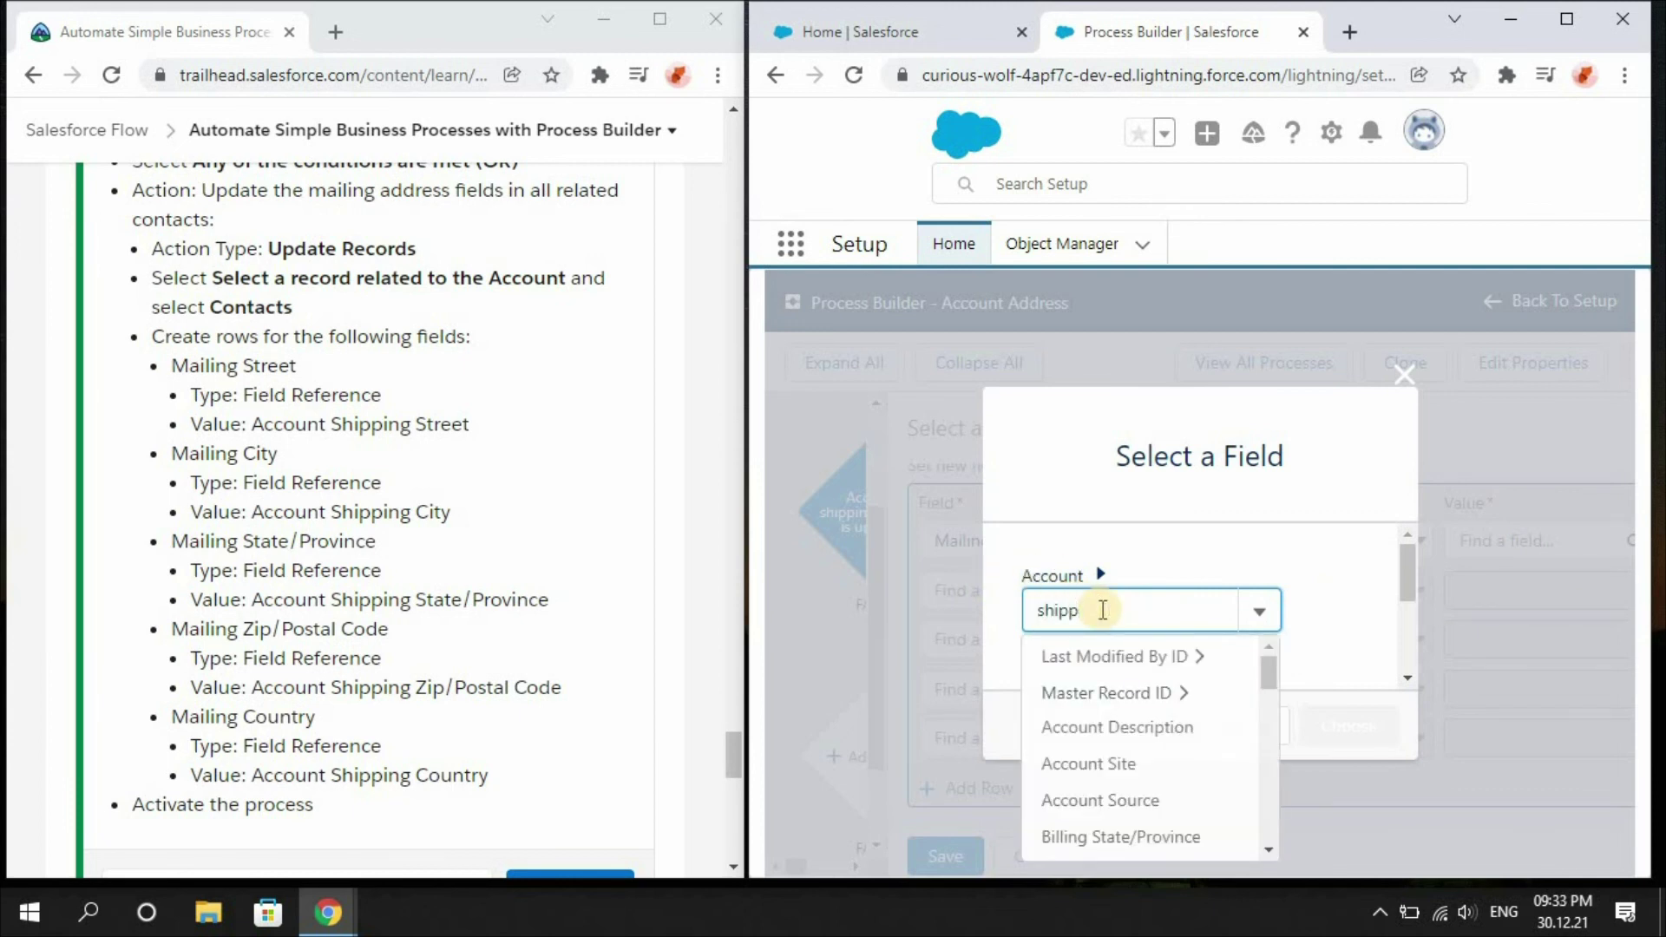
type("ing")
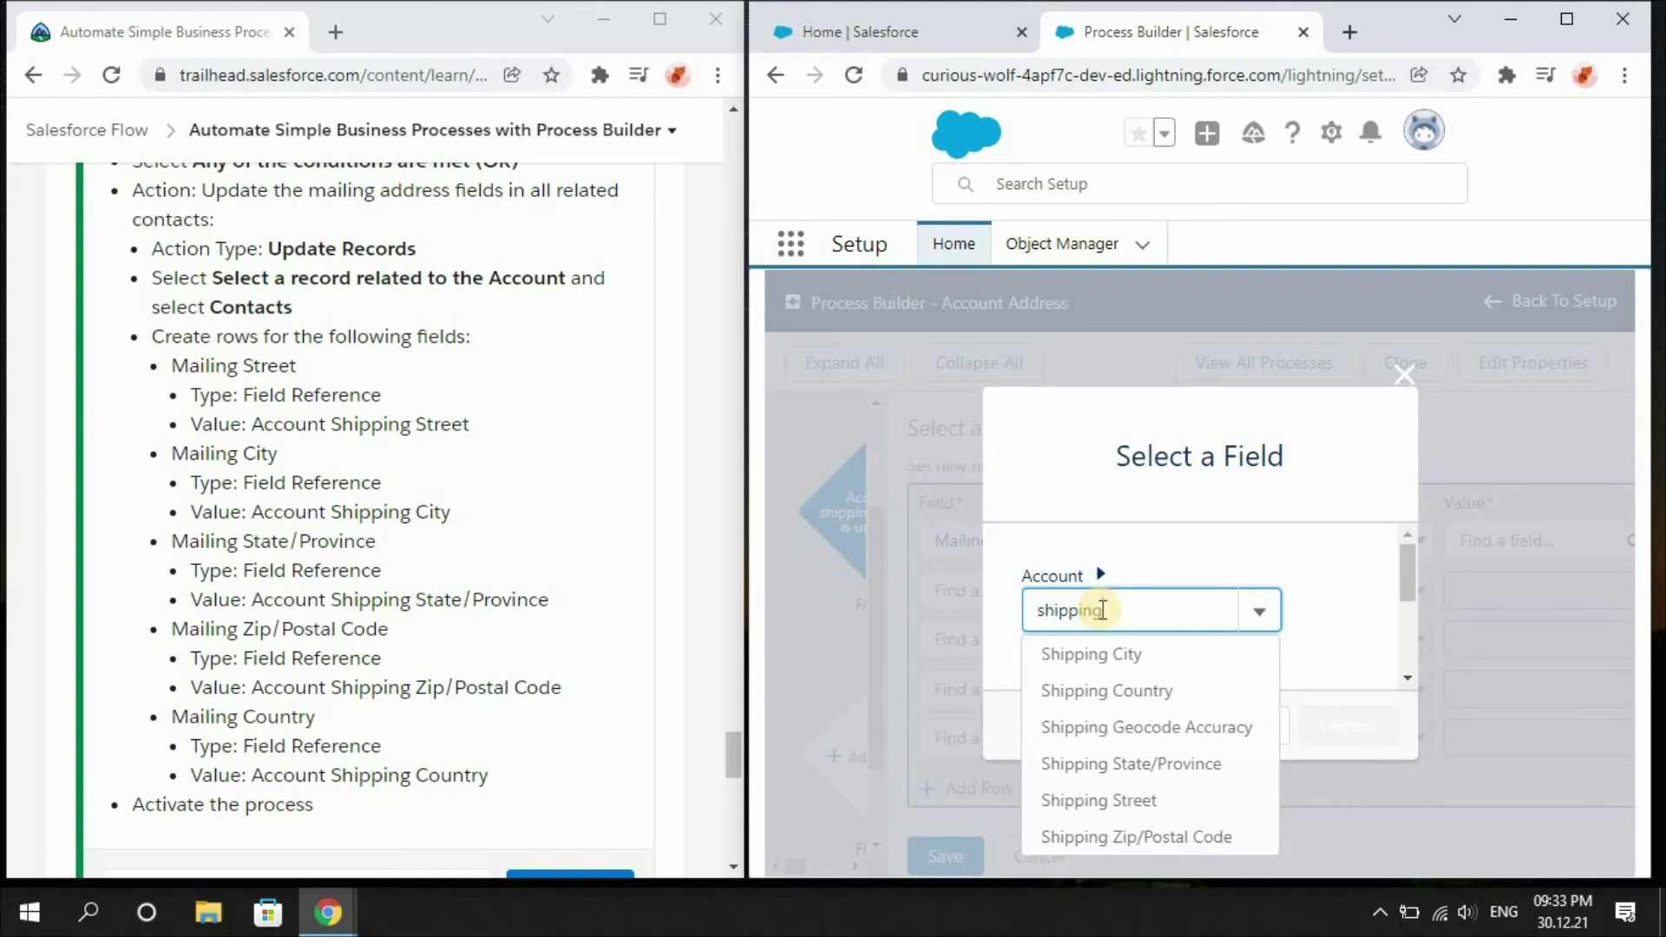
left_click(1107, 799)
left_click(1330, 726)
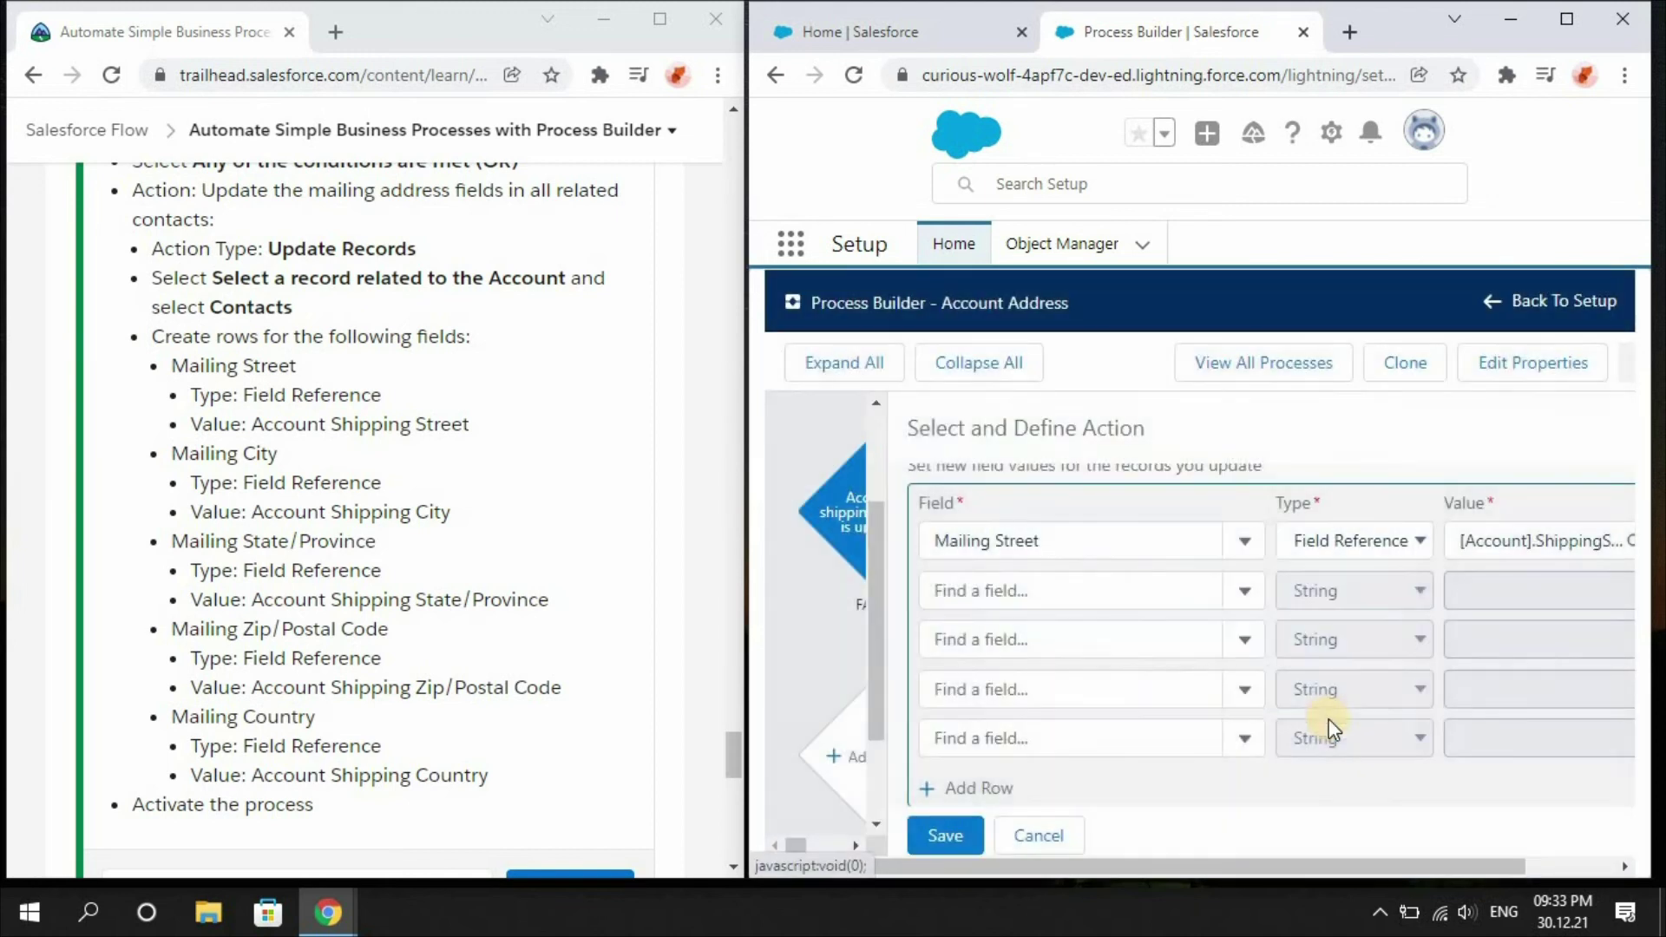
Step: Choose Mailing City as the field to update in the second row
left_click(1051, 592)
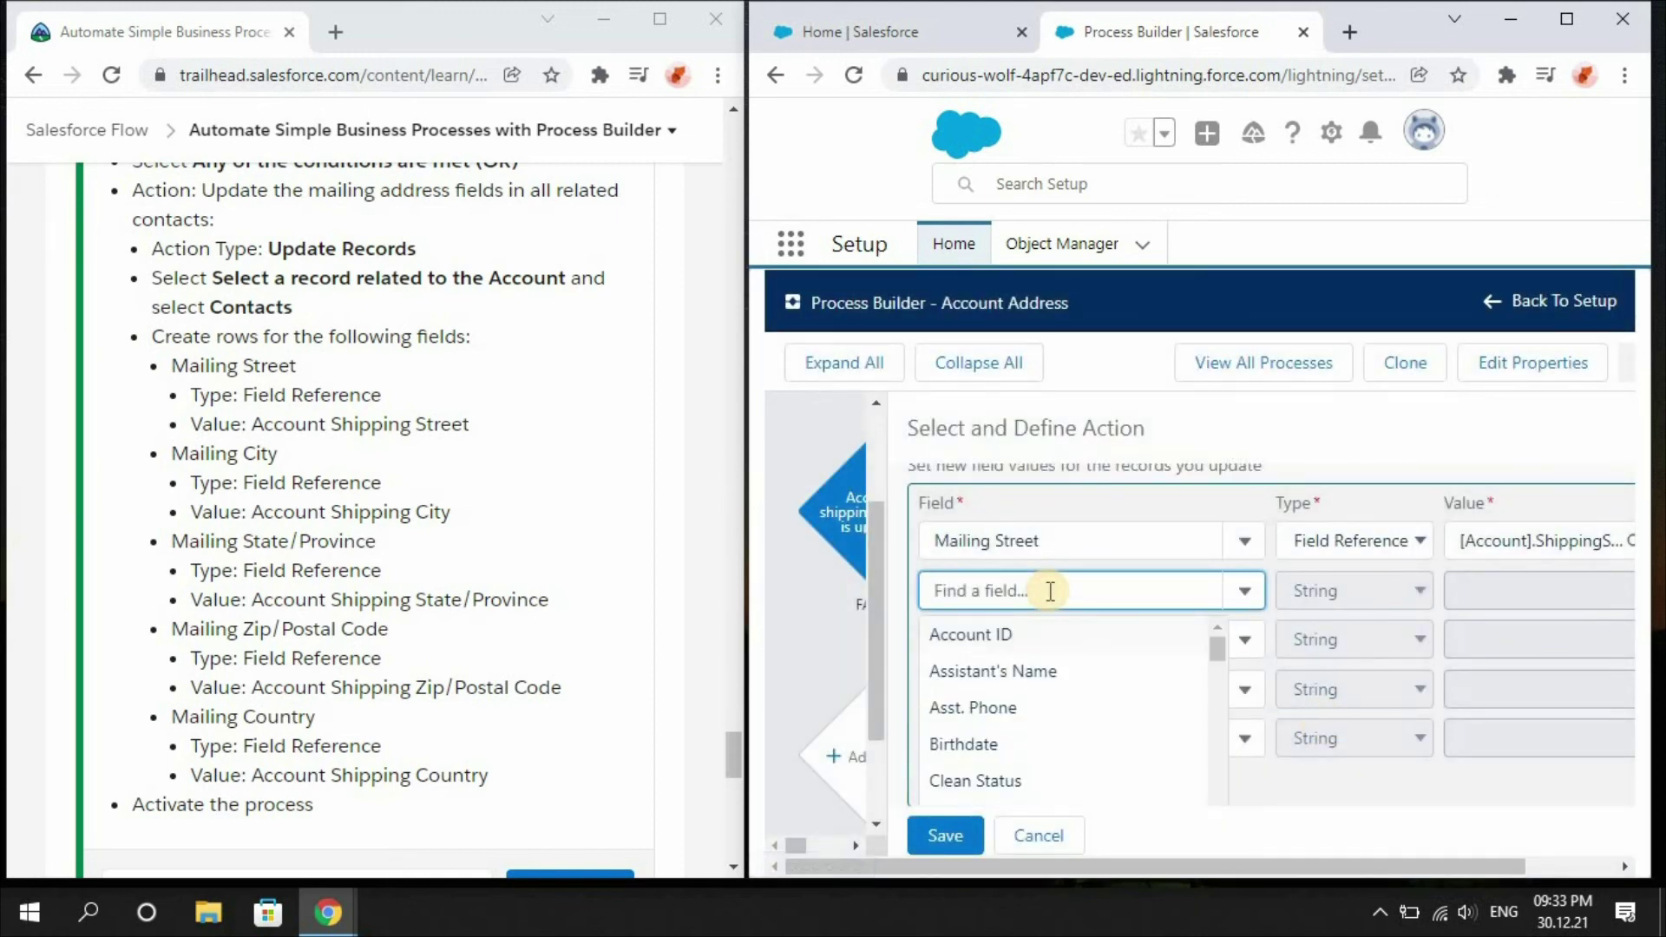
type("mail")
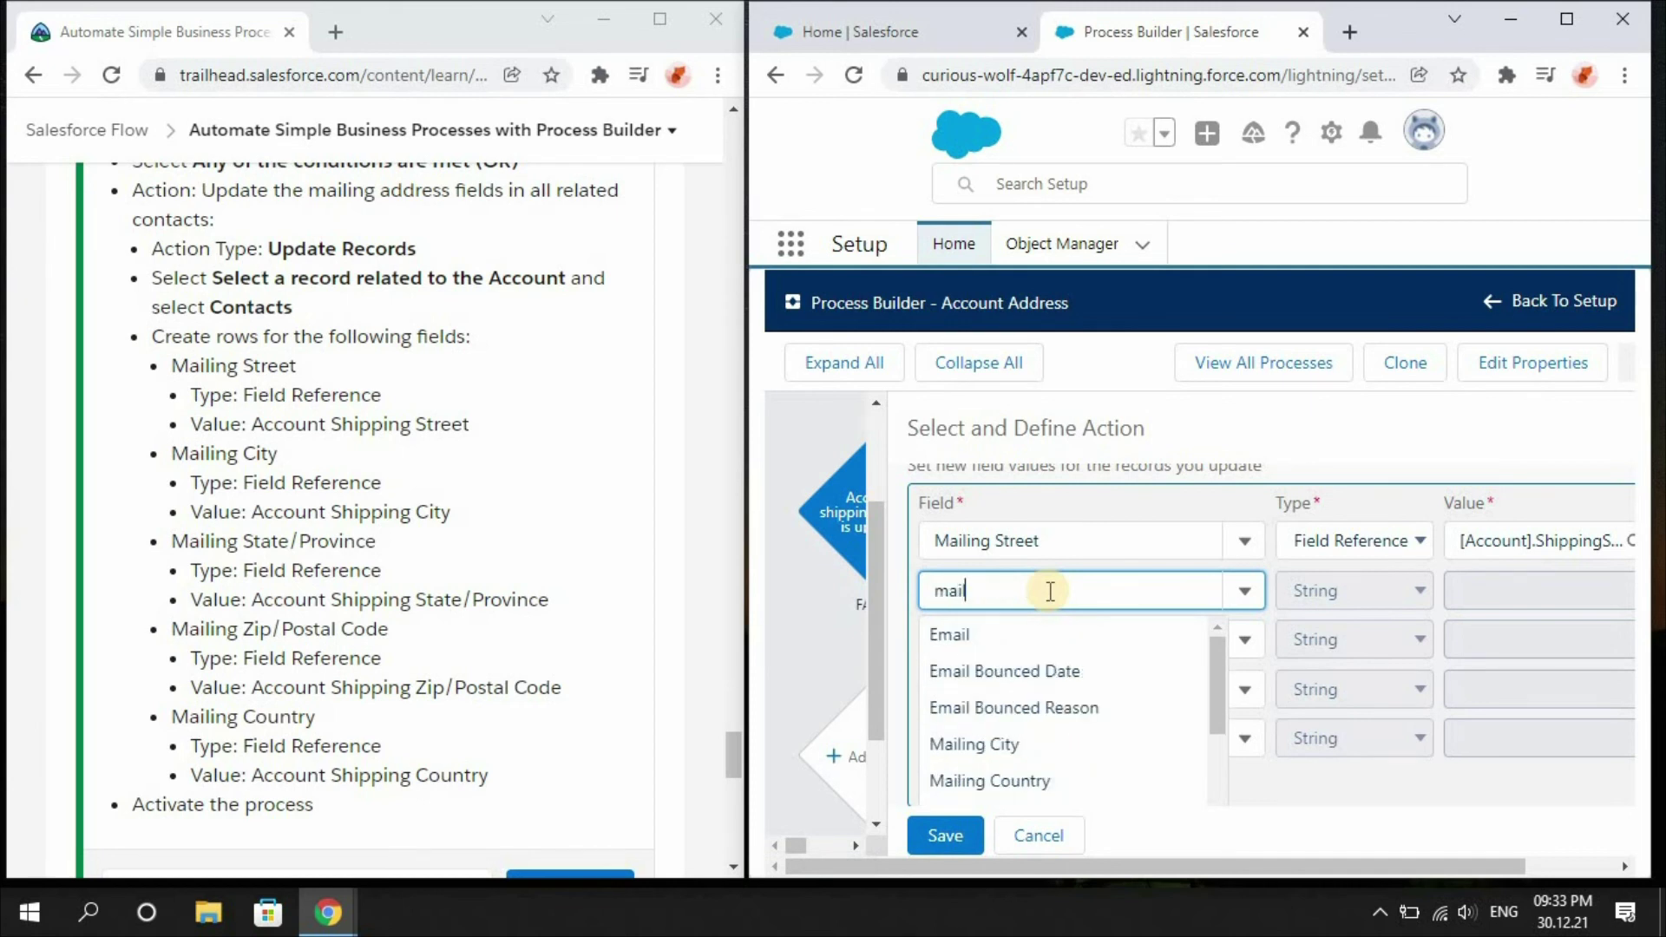
type("ing")
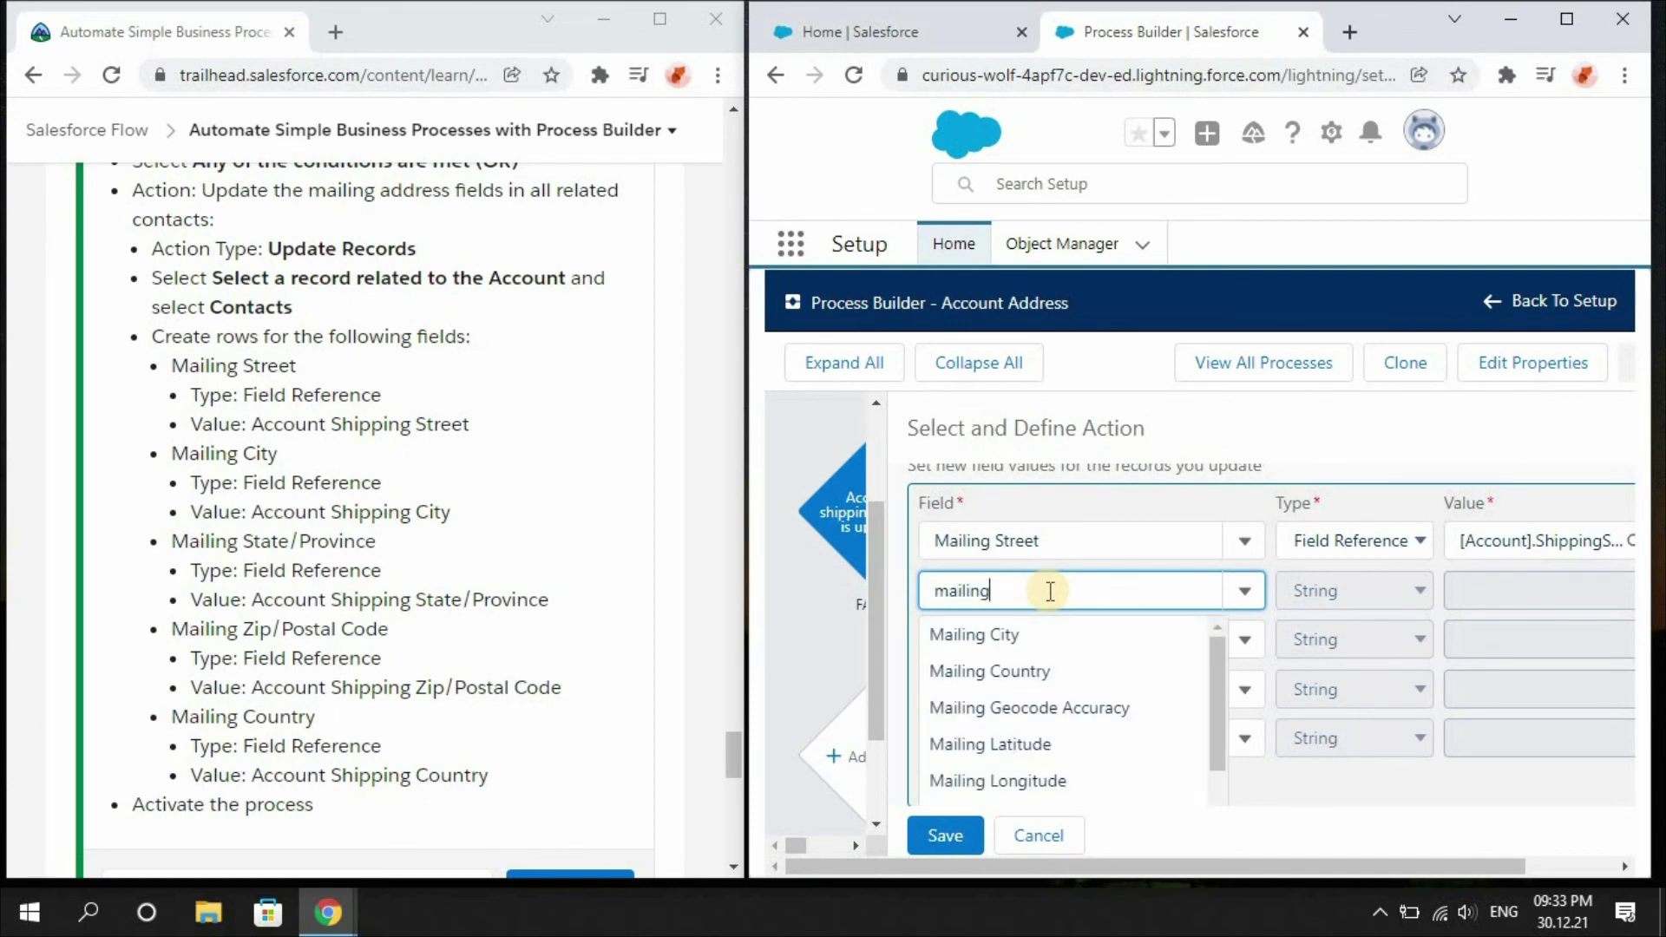
left_click(1042, 638)
Step: Set the Mailing City row's type to Field Reference and its value to the Account's Shipping City
left_click(1340, 590)
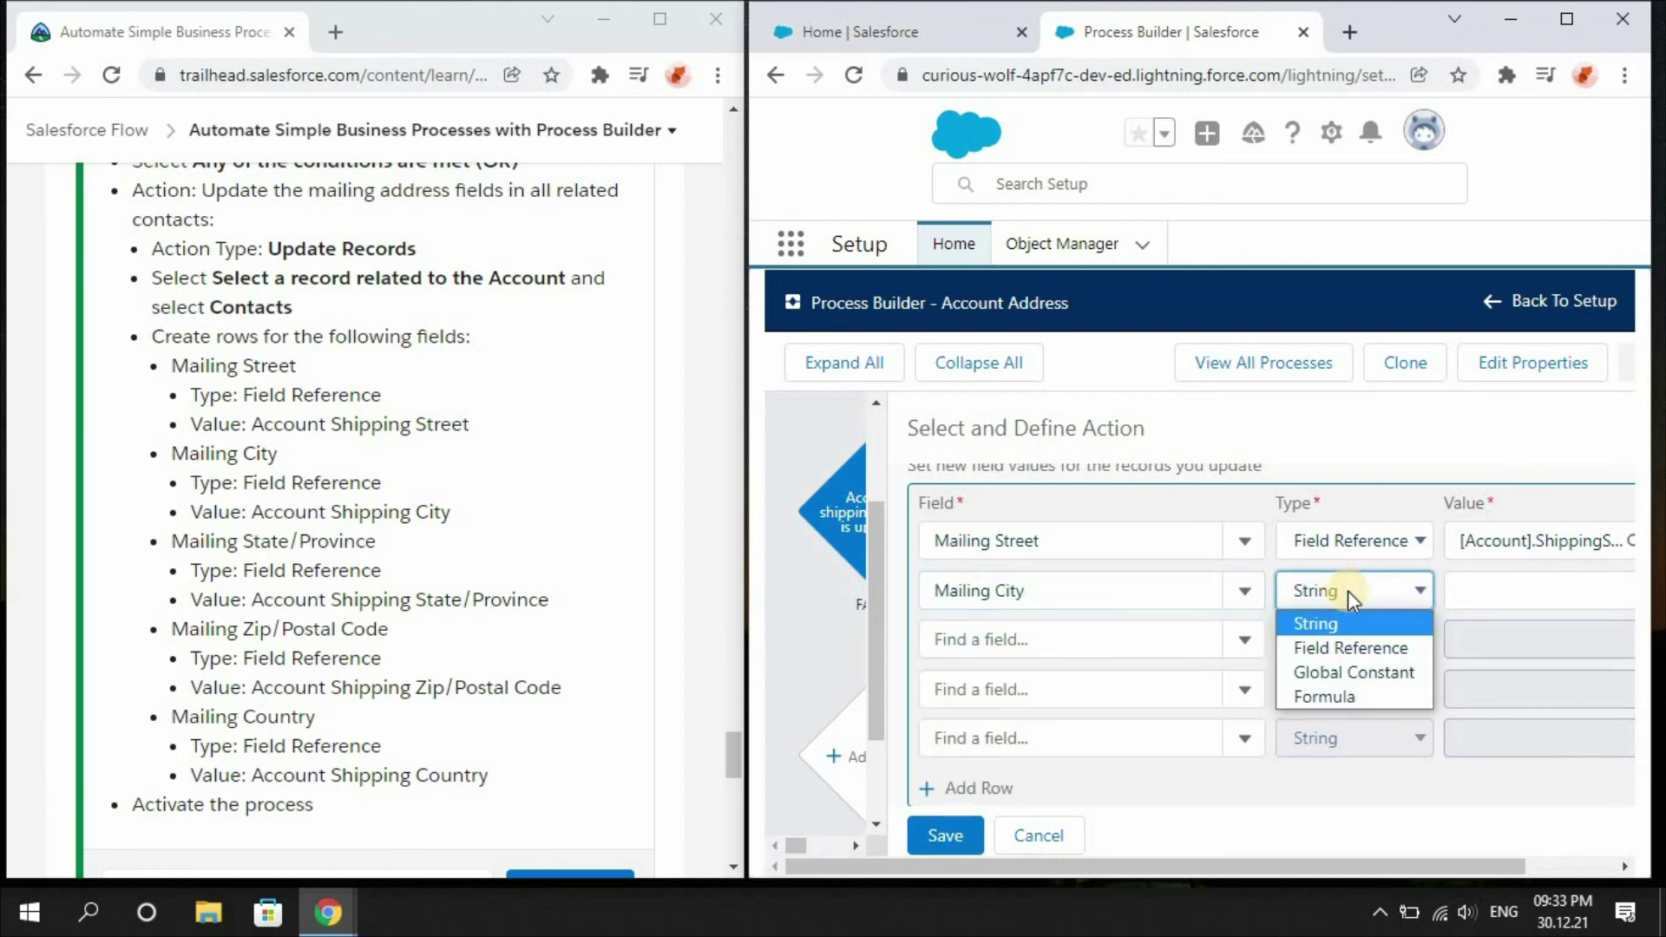
left_click(1352, 647)
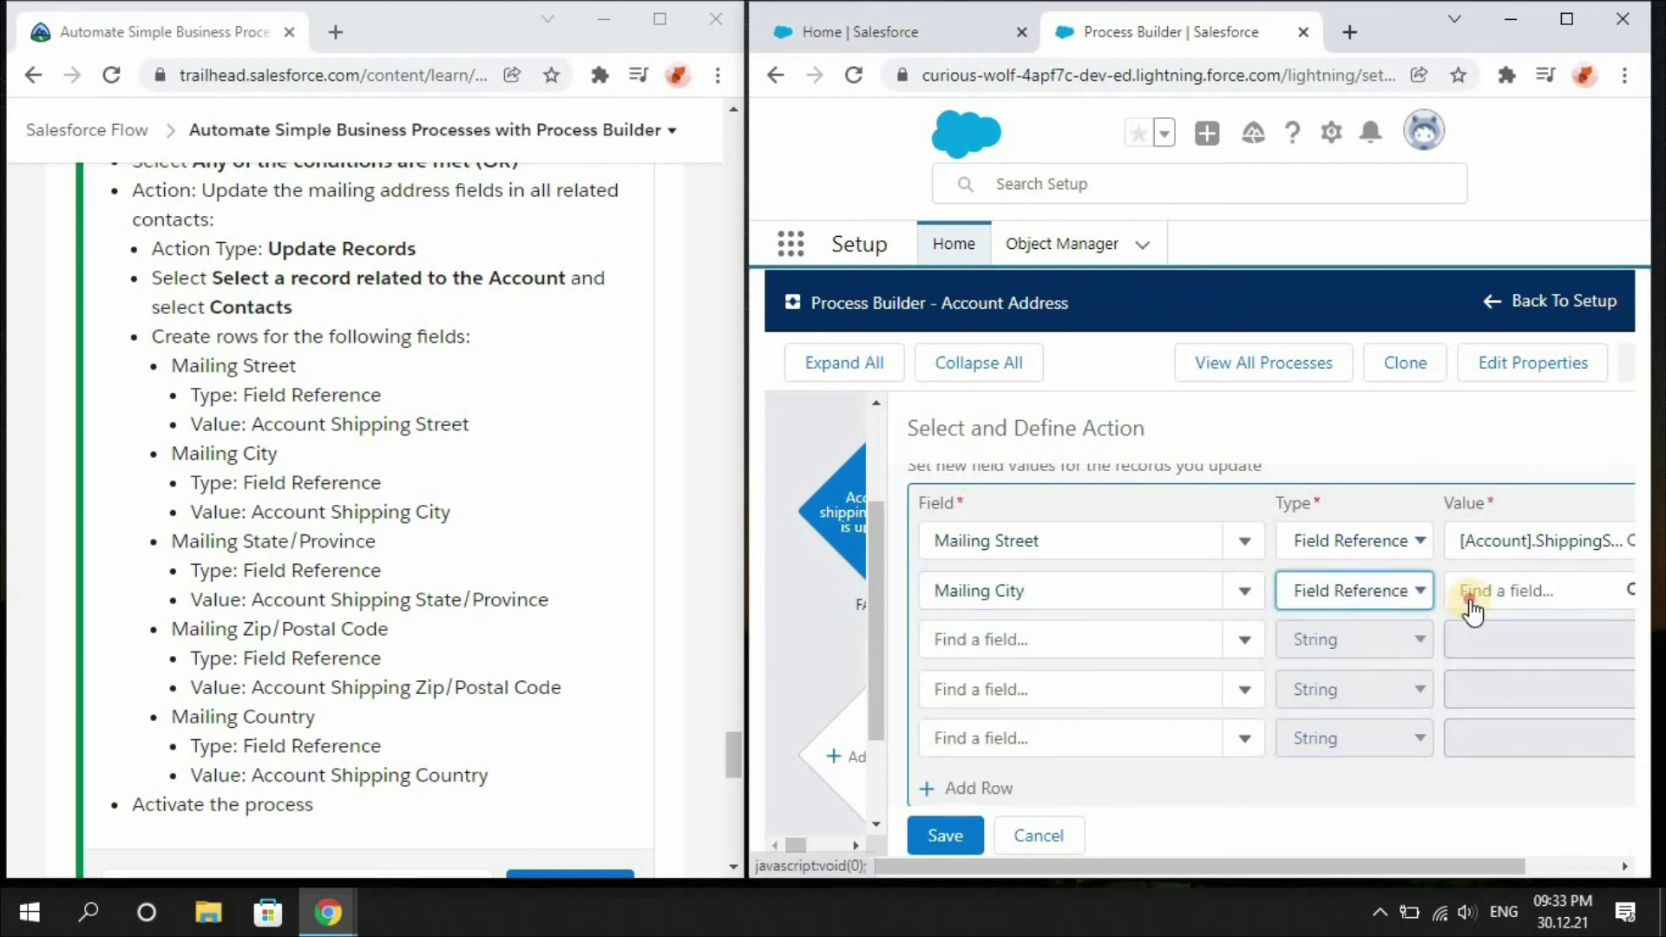
left_click(1470, 599)
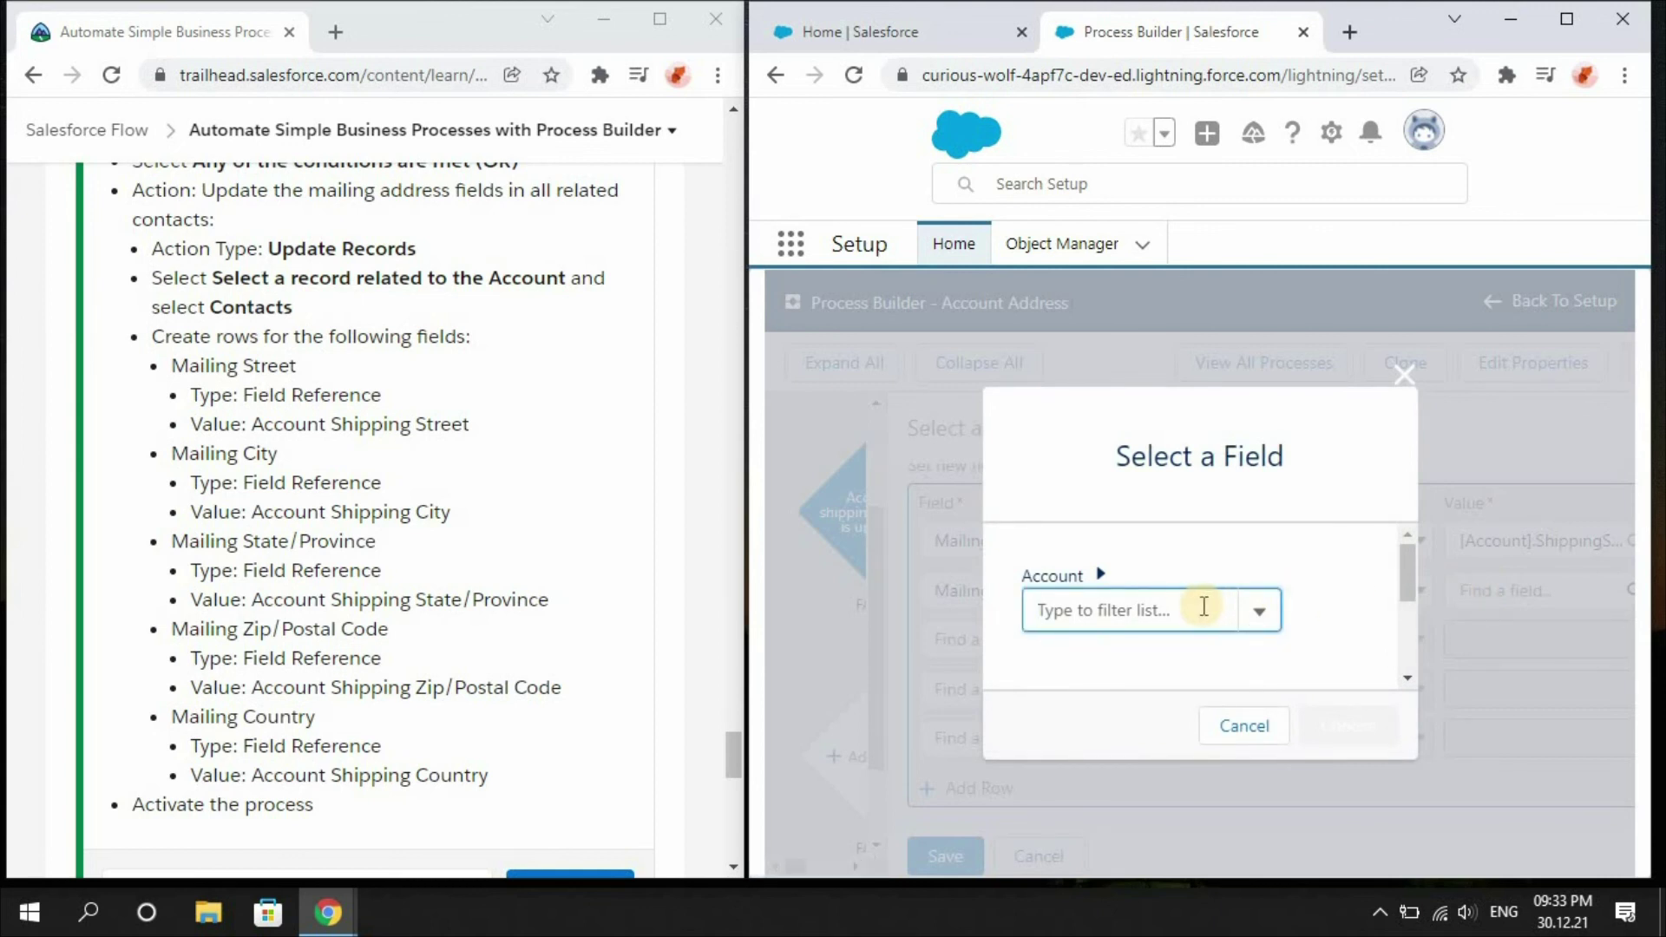
type("a")
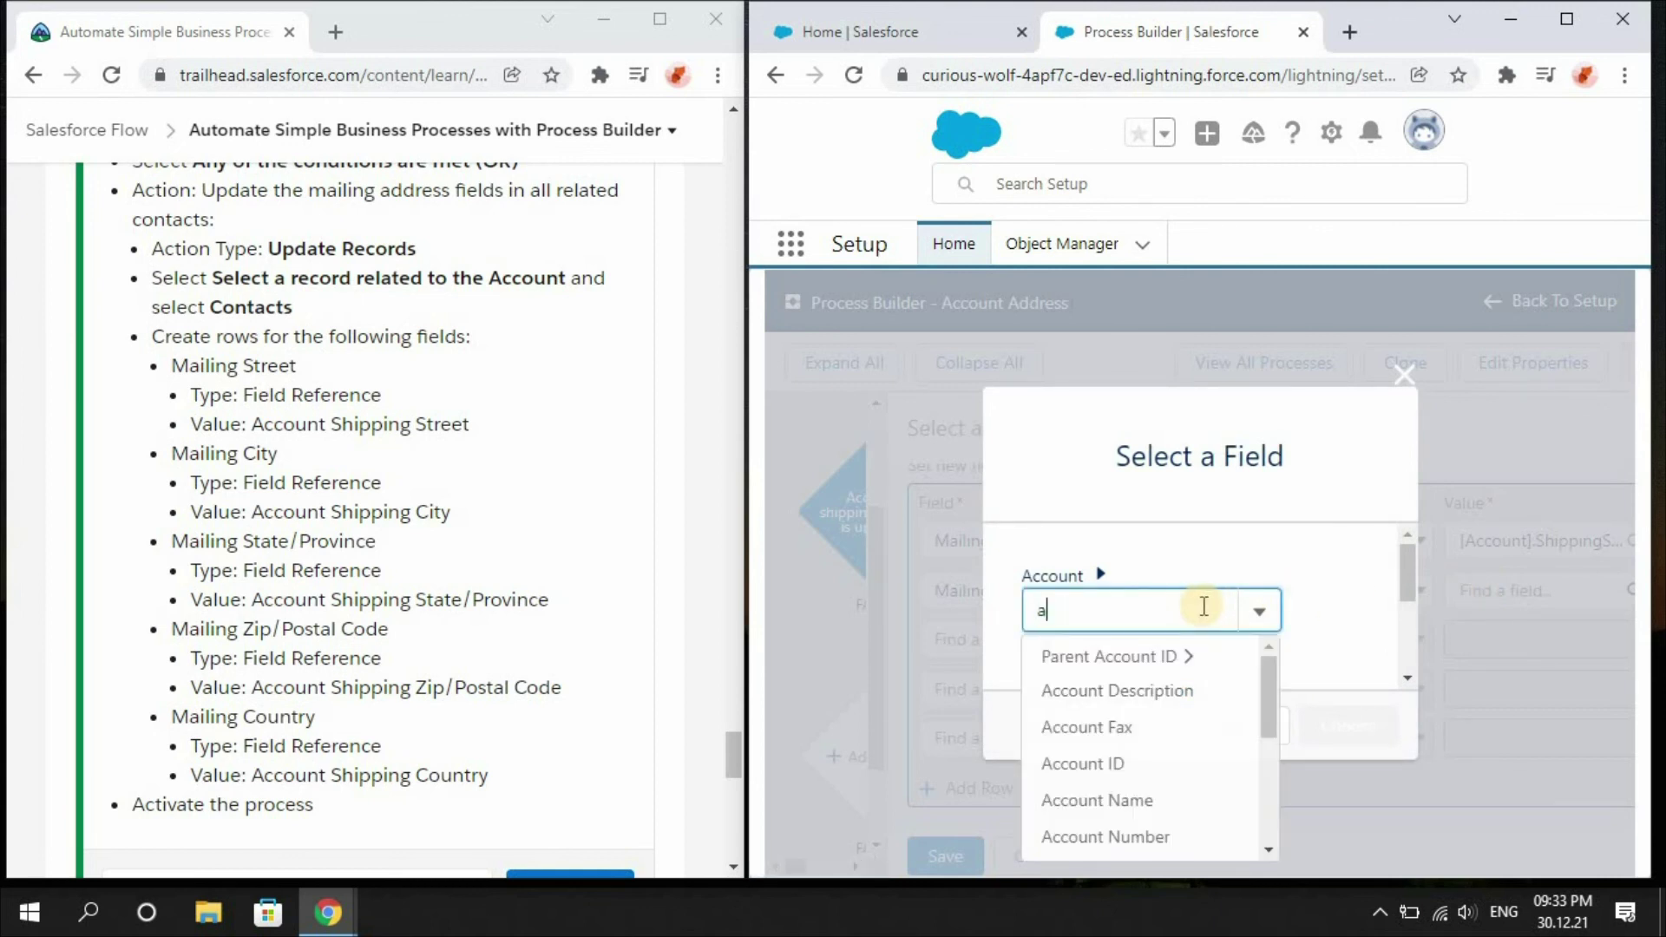
key("BackSpace")
type("shipp")
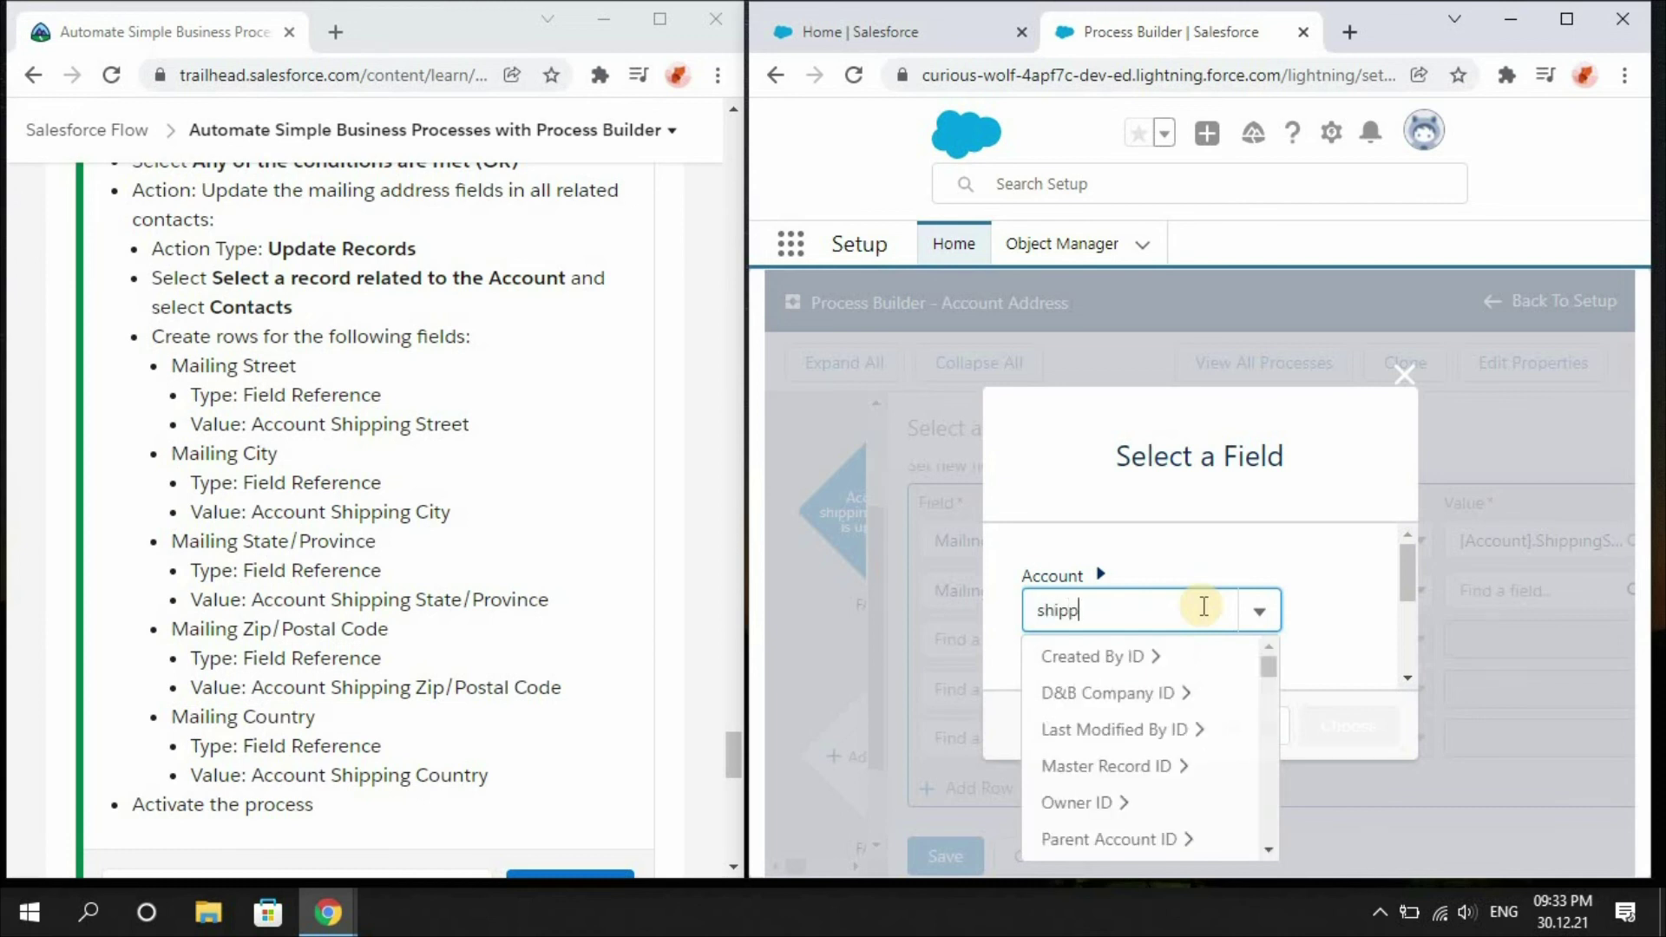
type("ing")
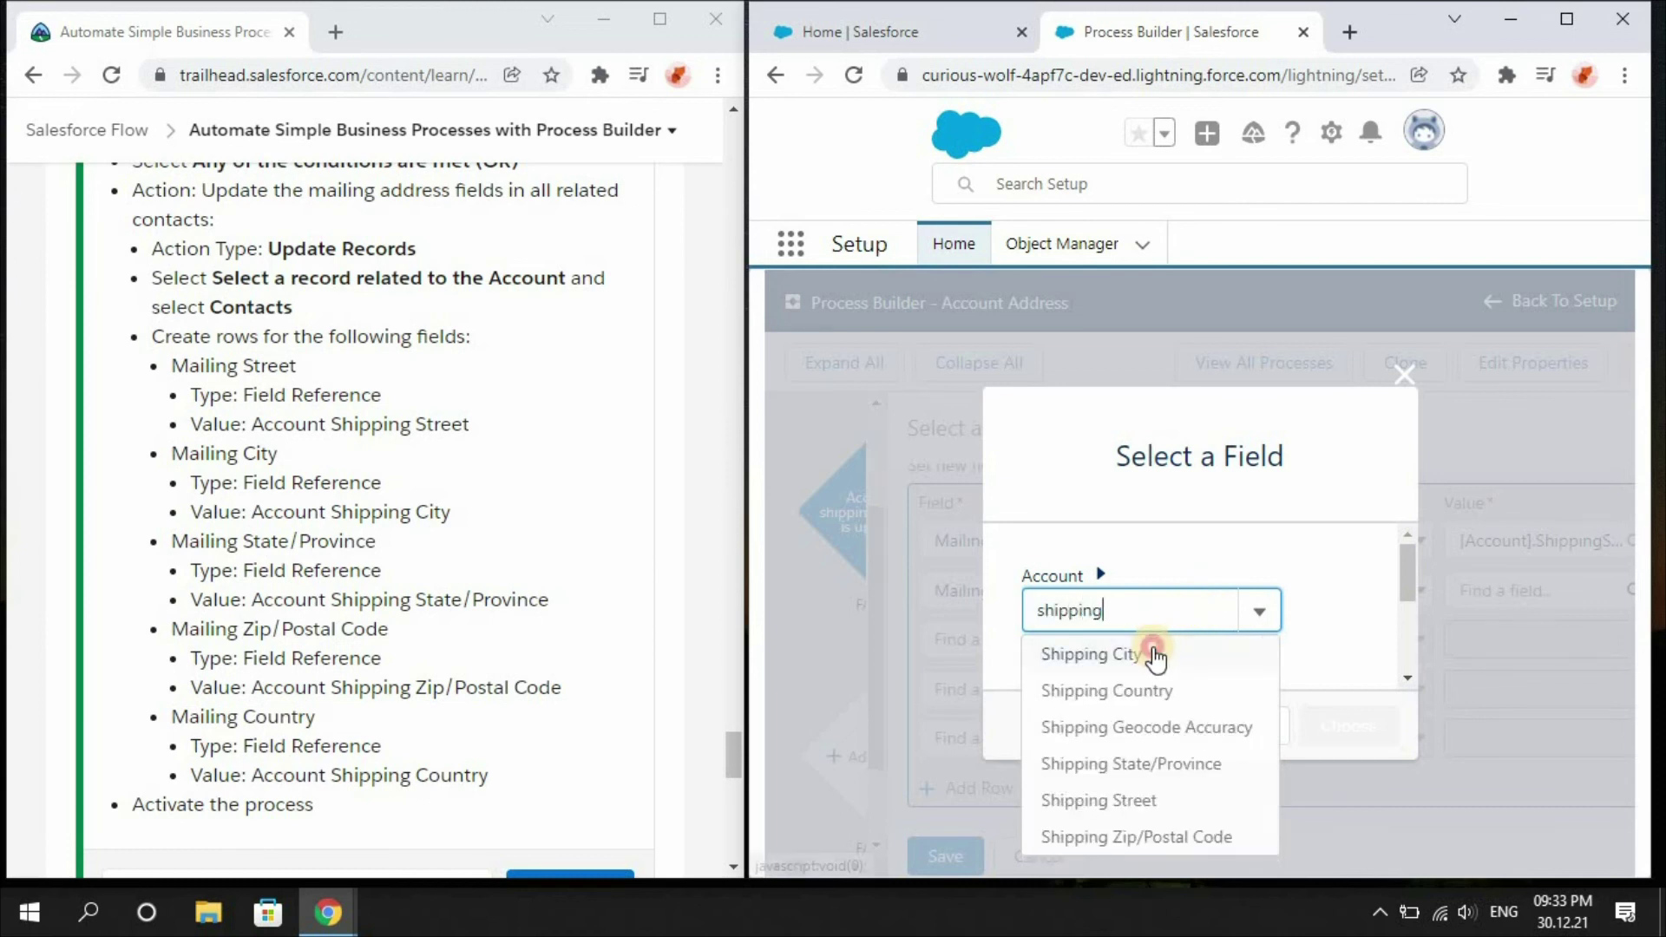
left_click(1156, 656)
left_click(1331, 710)
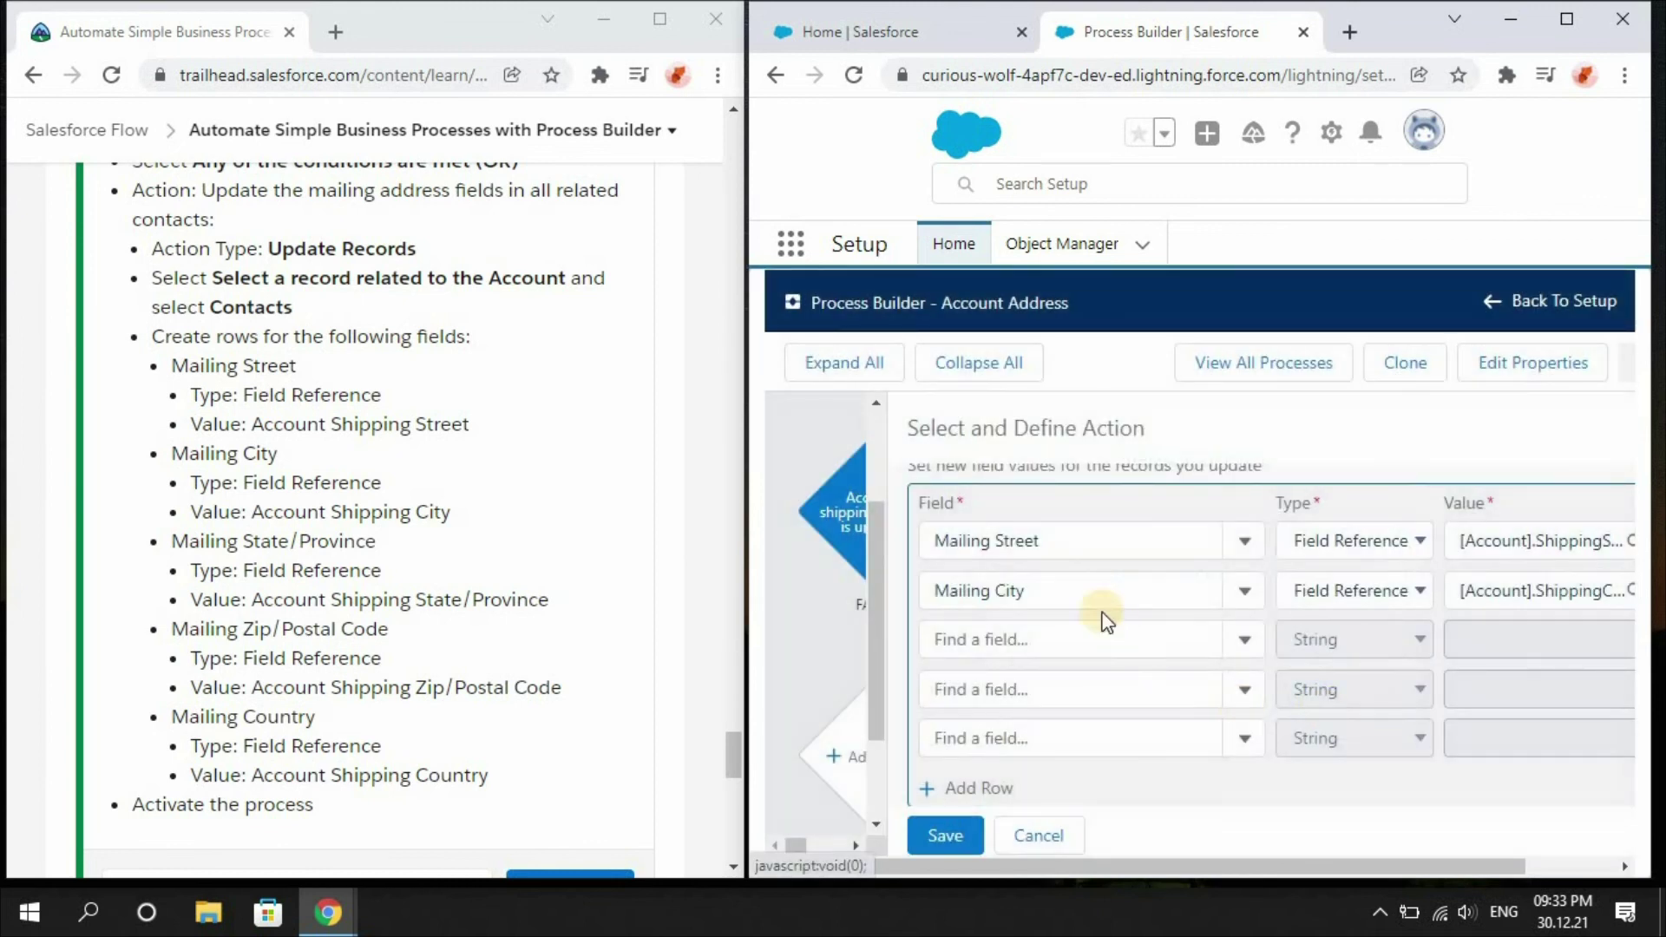
Step: Choose Mailing State/Province as the field to update in the third row
left_click(1084, 639)
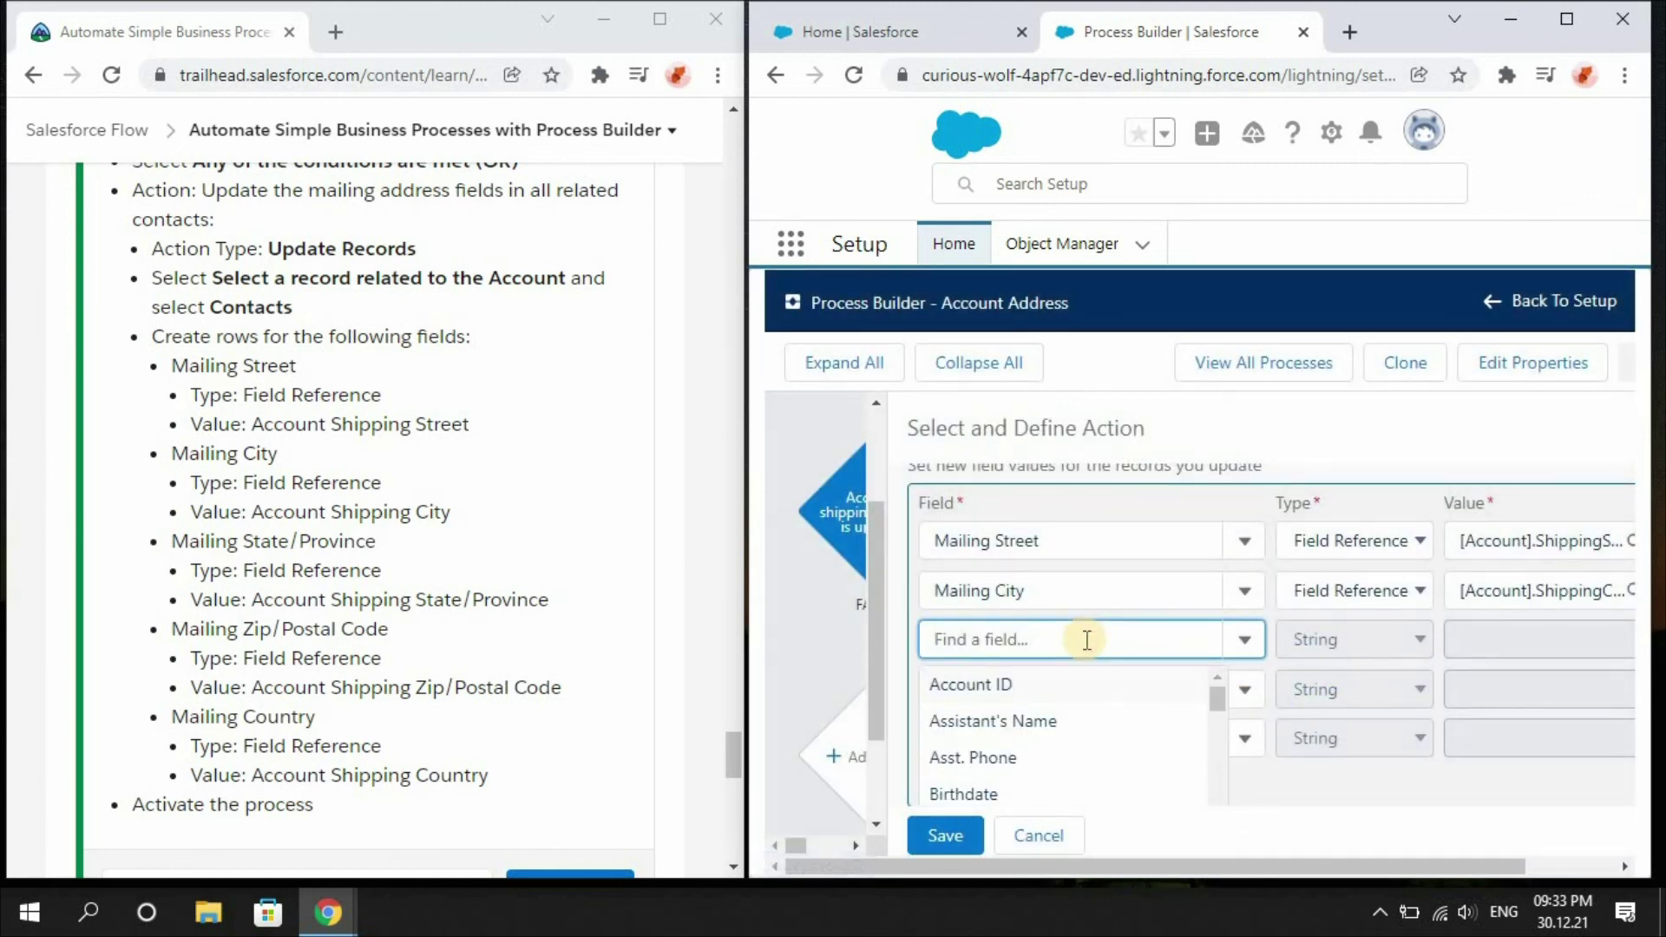
type("mailing")
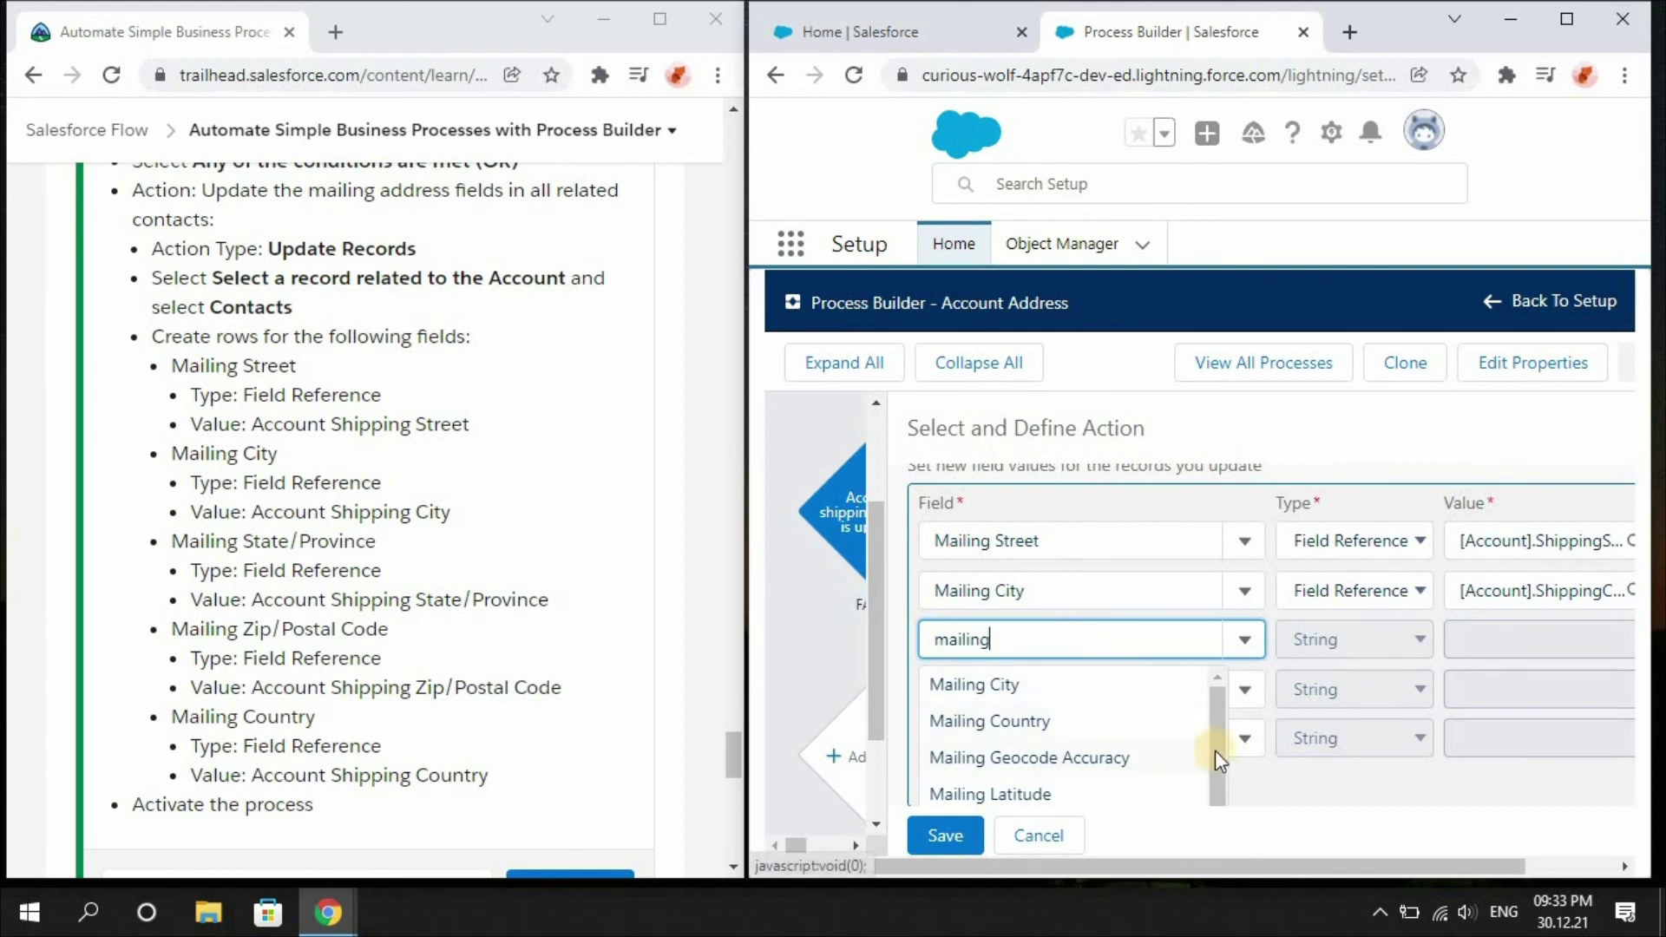
left_click_drag(1216, 744, 1212, 807)
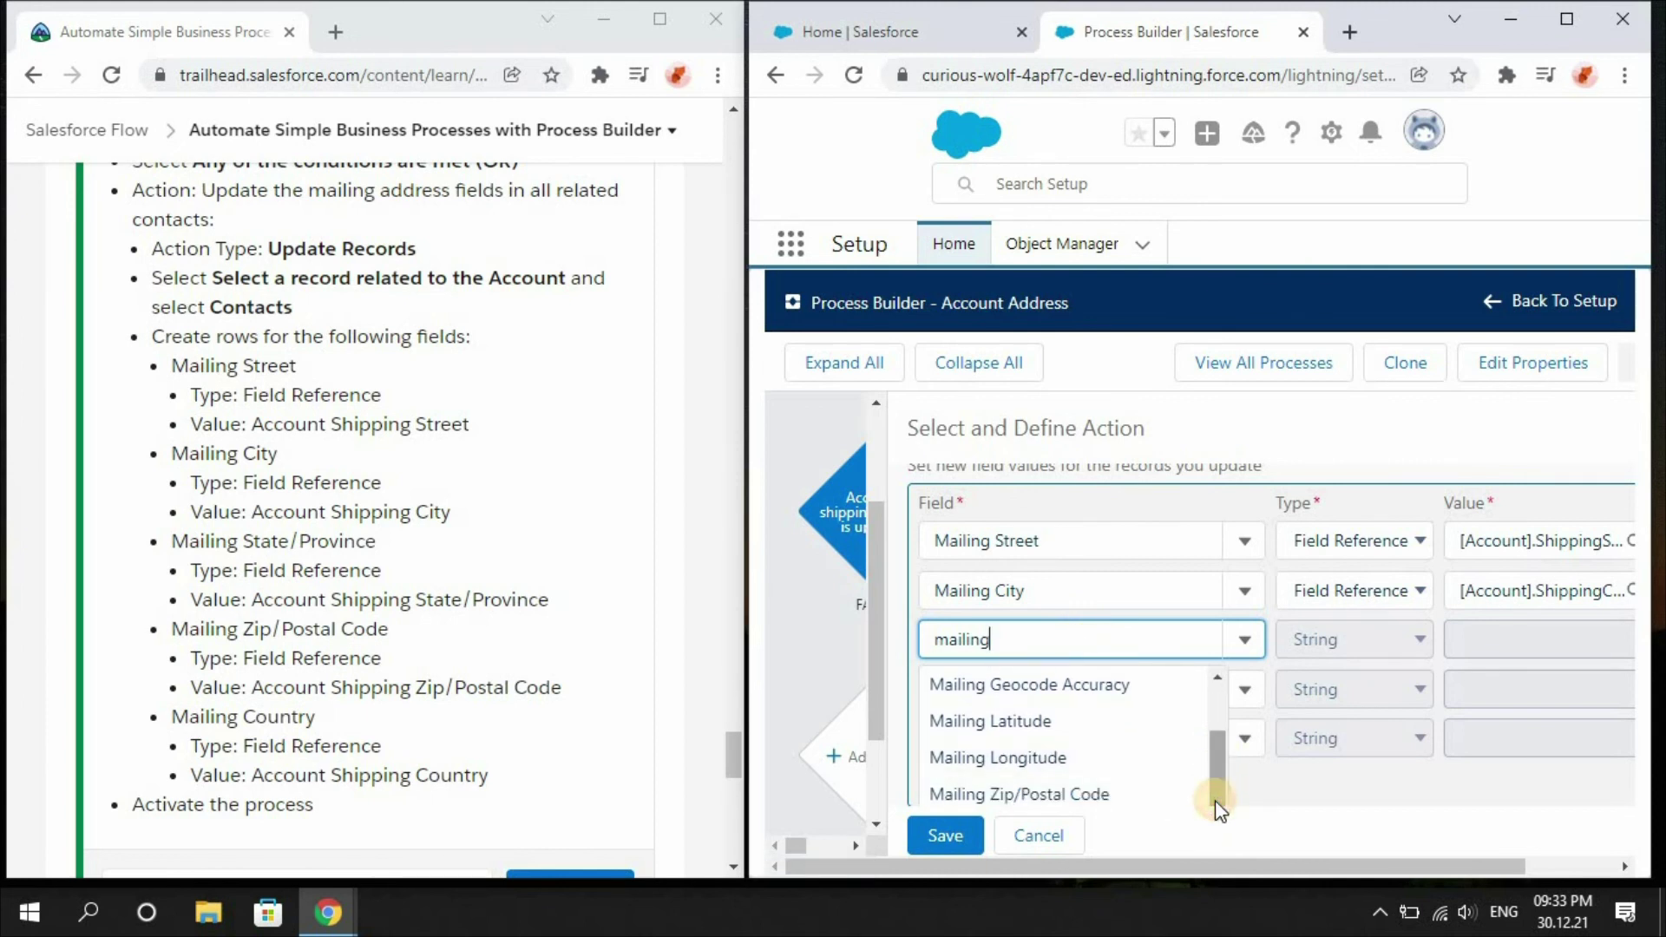
scroll(1215, 800, "up", 3)
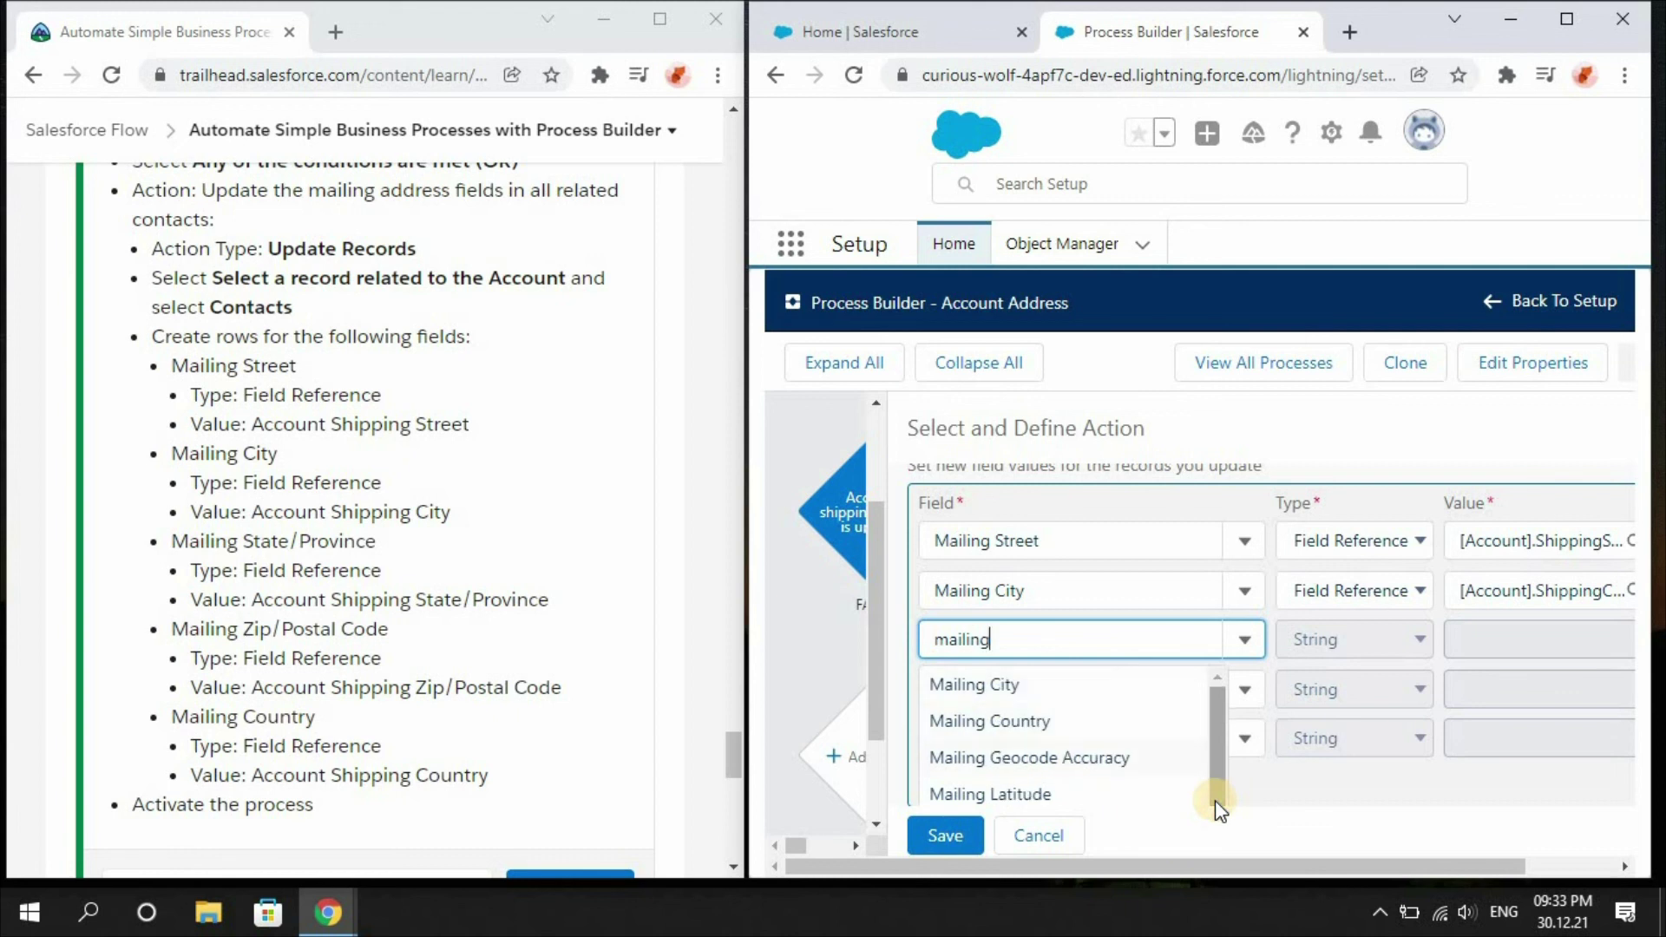
left_click(1259, 792)
scroll(1261, 780, "down", 1)
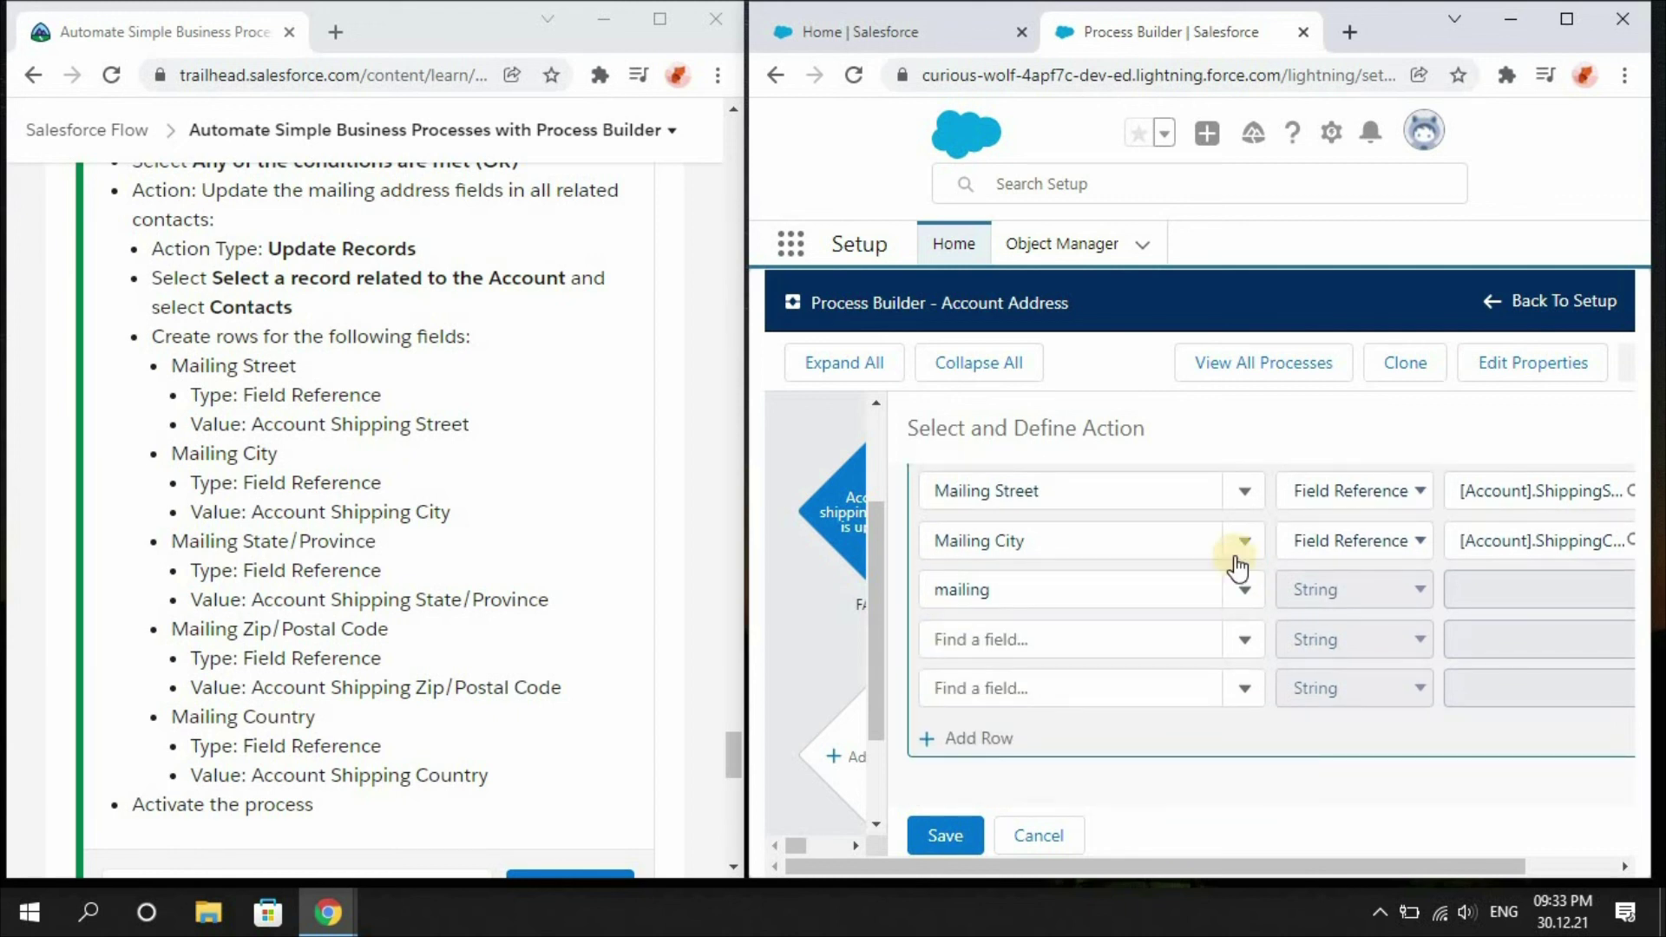
left_click(1155, 593)
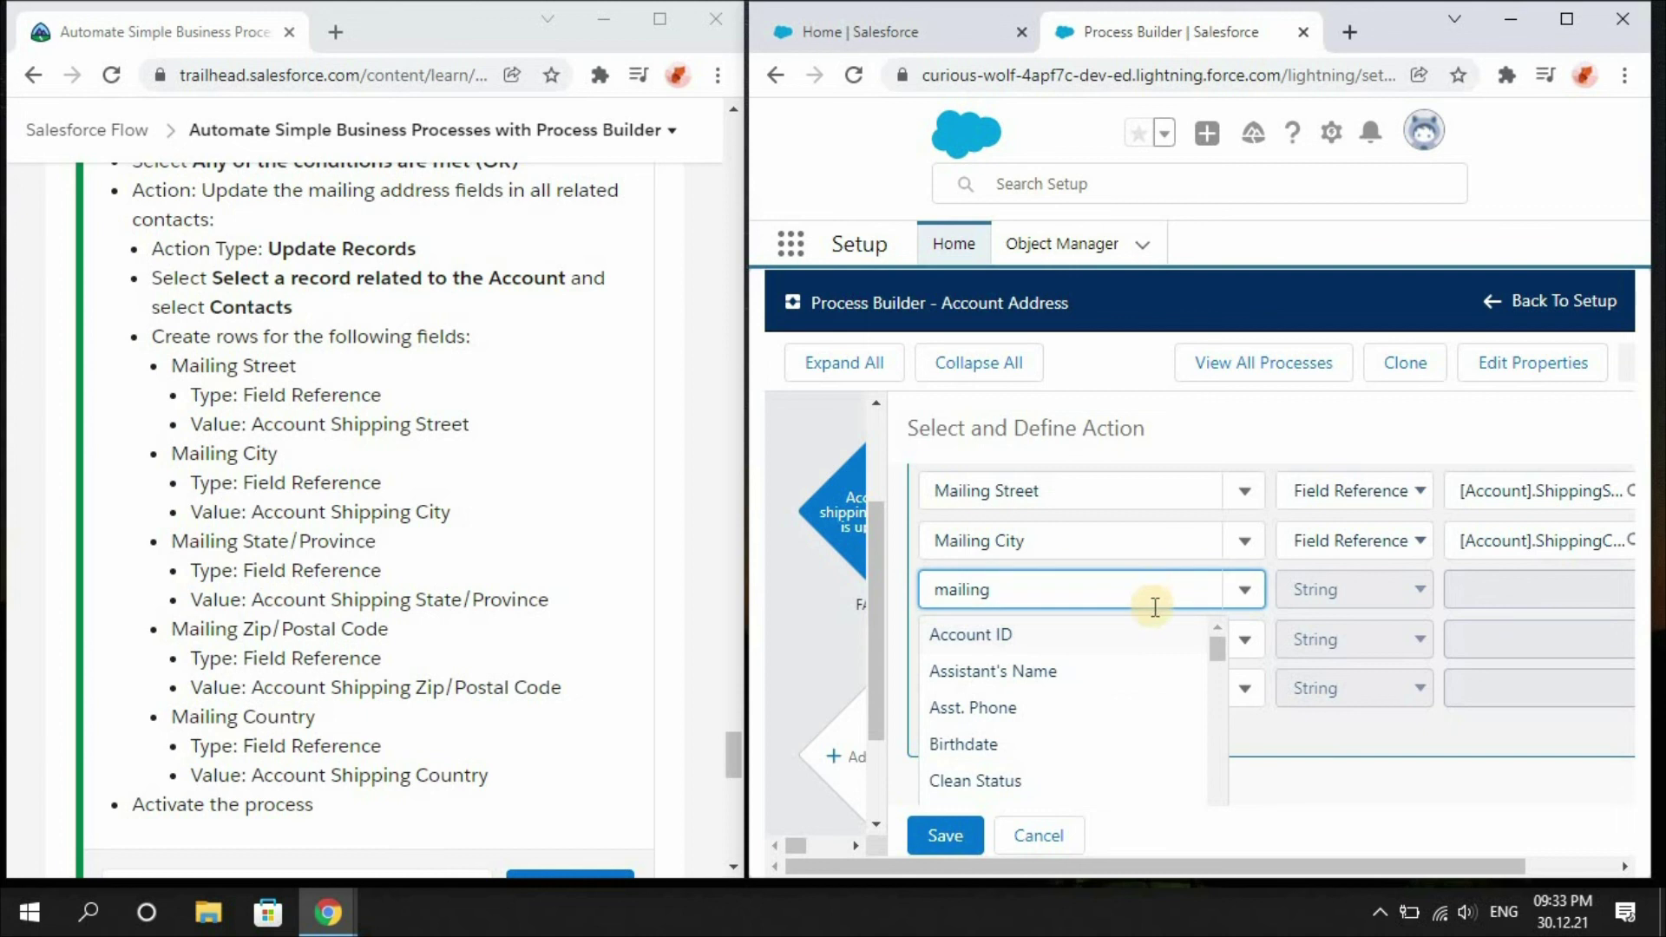
type("g")
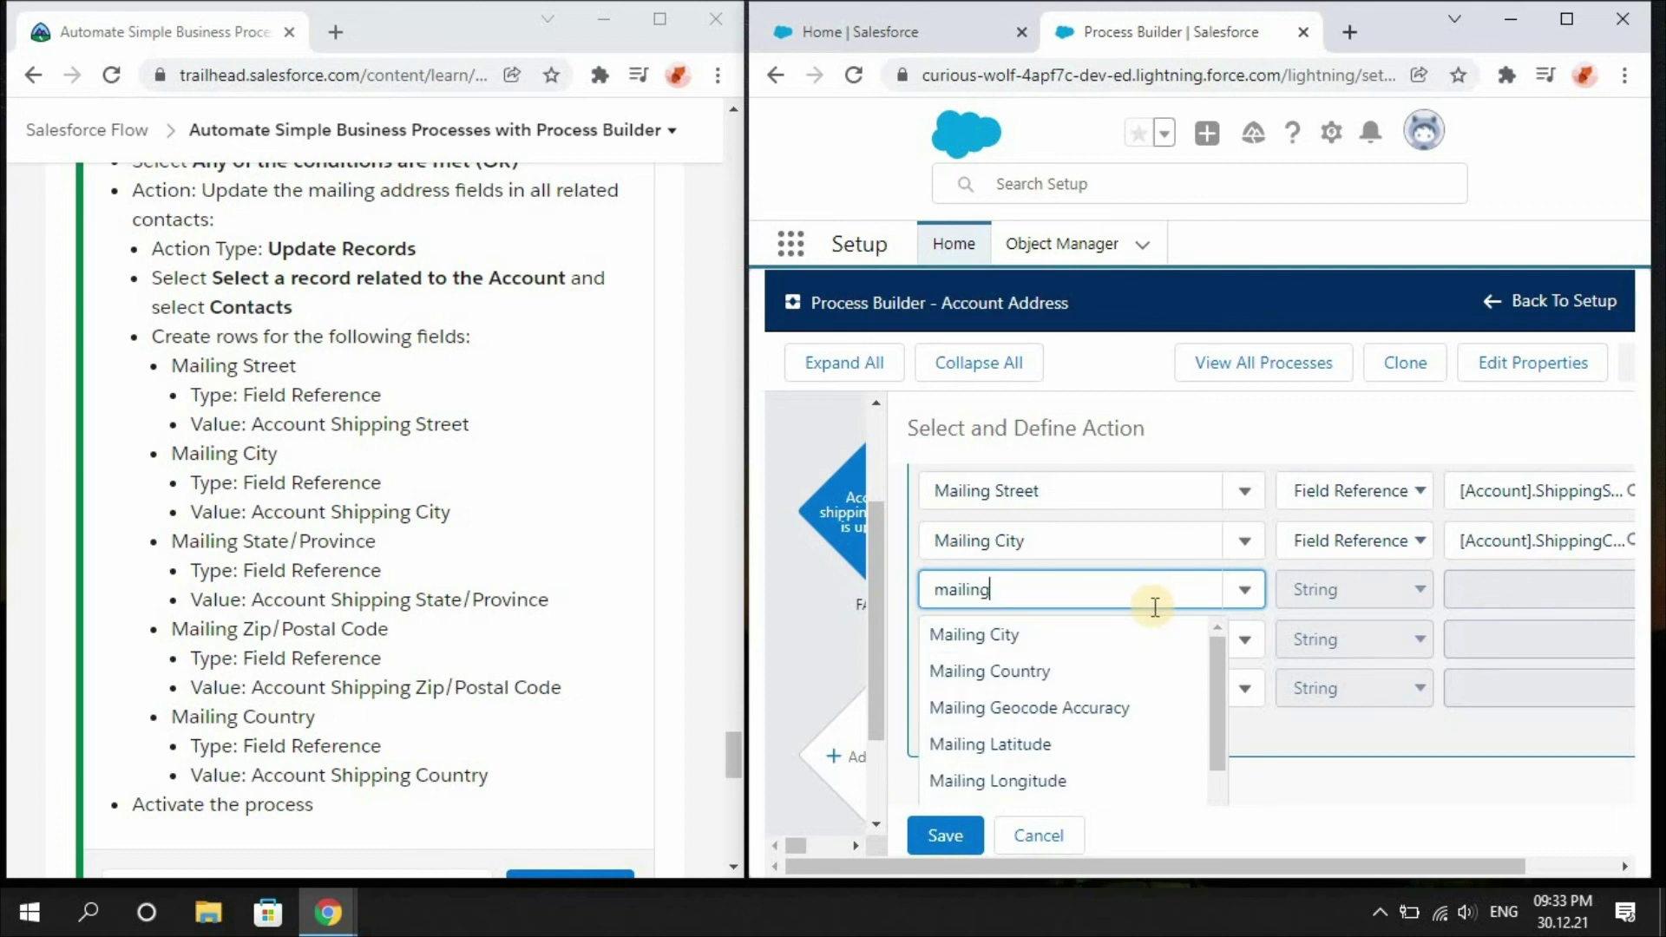
left_click_drag(1227, 681, 1218, 757)
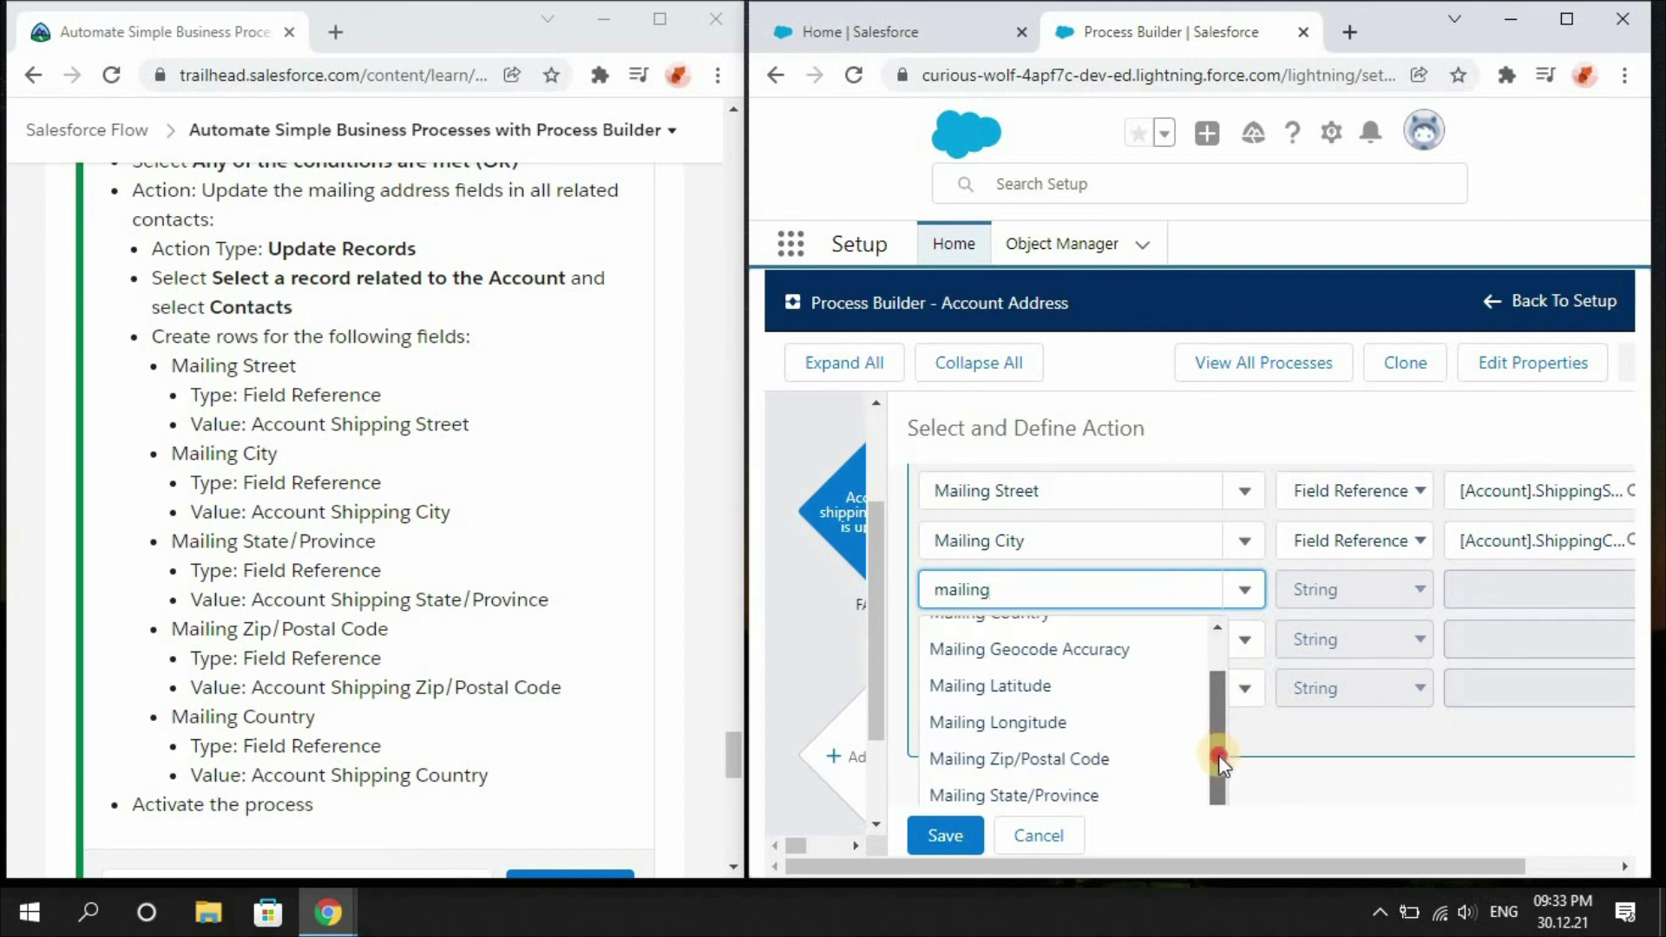
left_click(1131, 767)
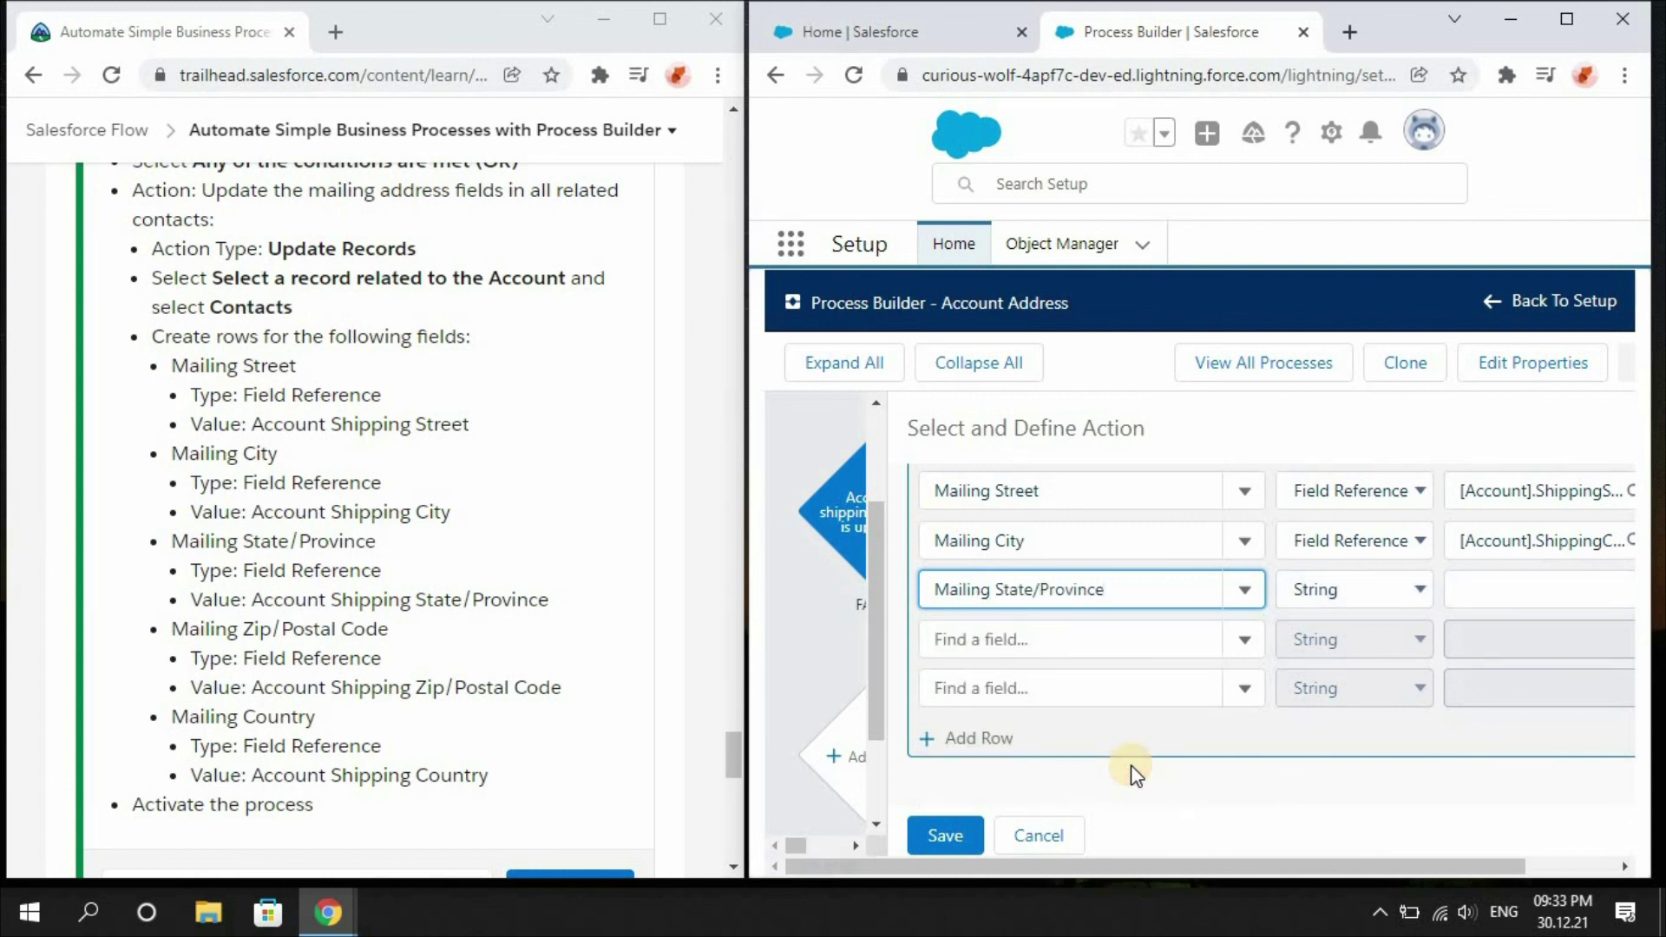
Step: Set the Mailing State/Province row's type to Field Reference and its value to the Account's Shipping State/Province
left_click(1356, 592)
left_click(1363, 643)
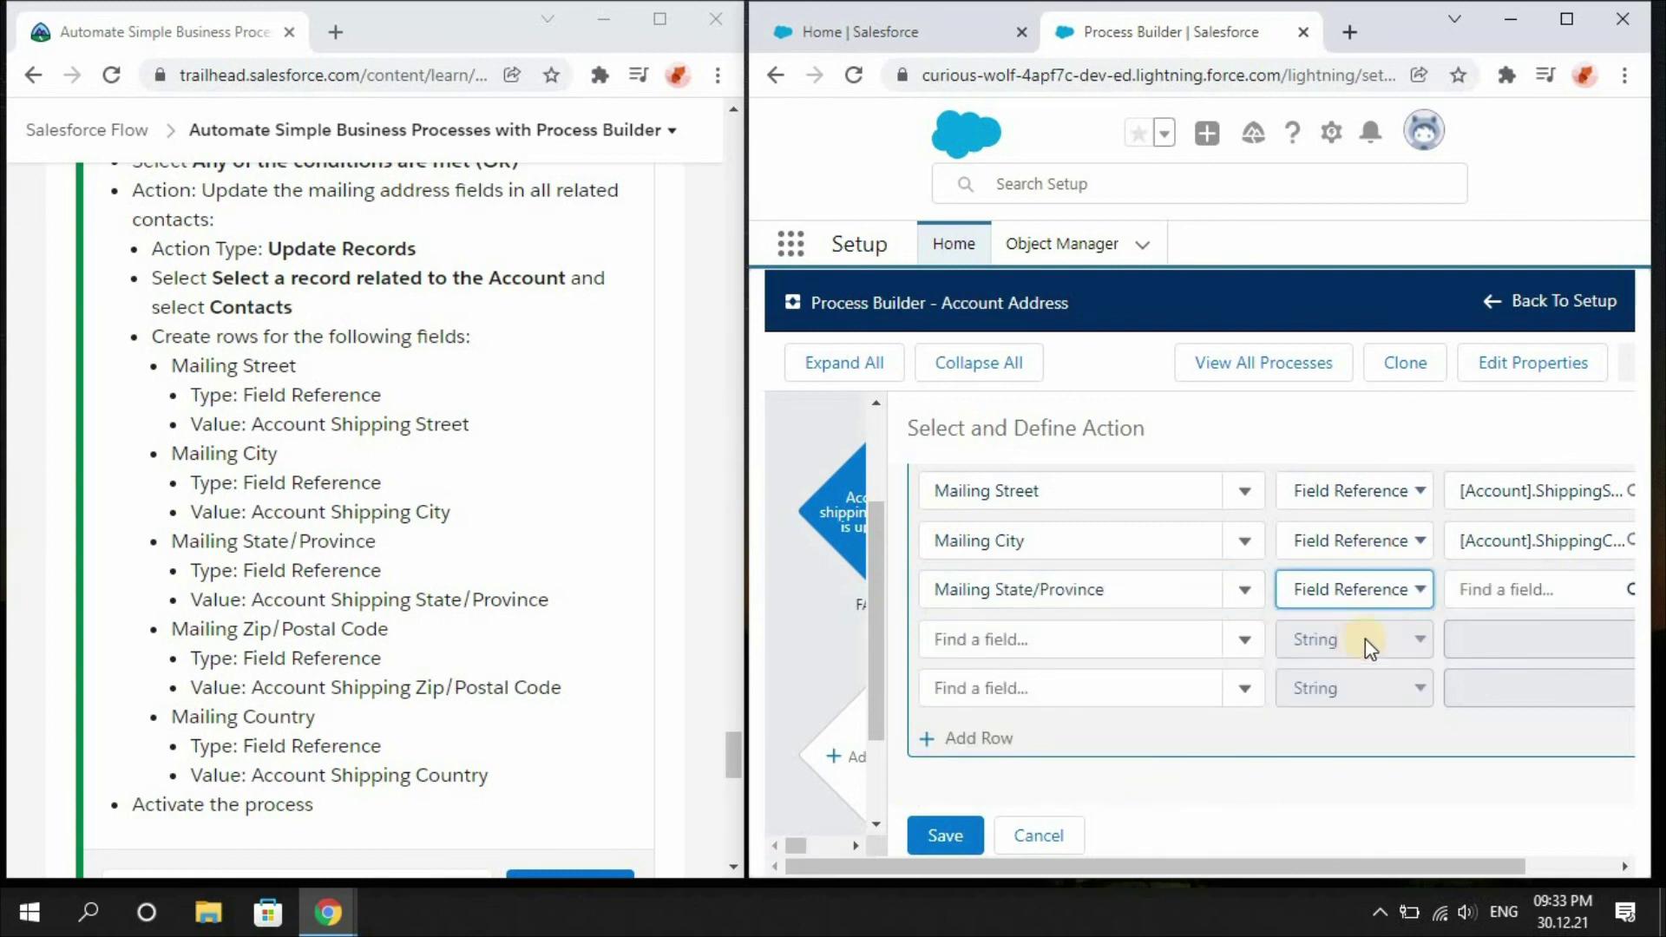
left_click(1486, 586)
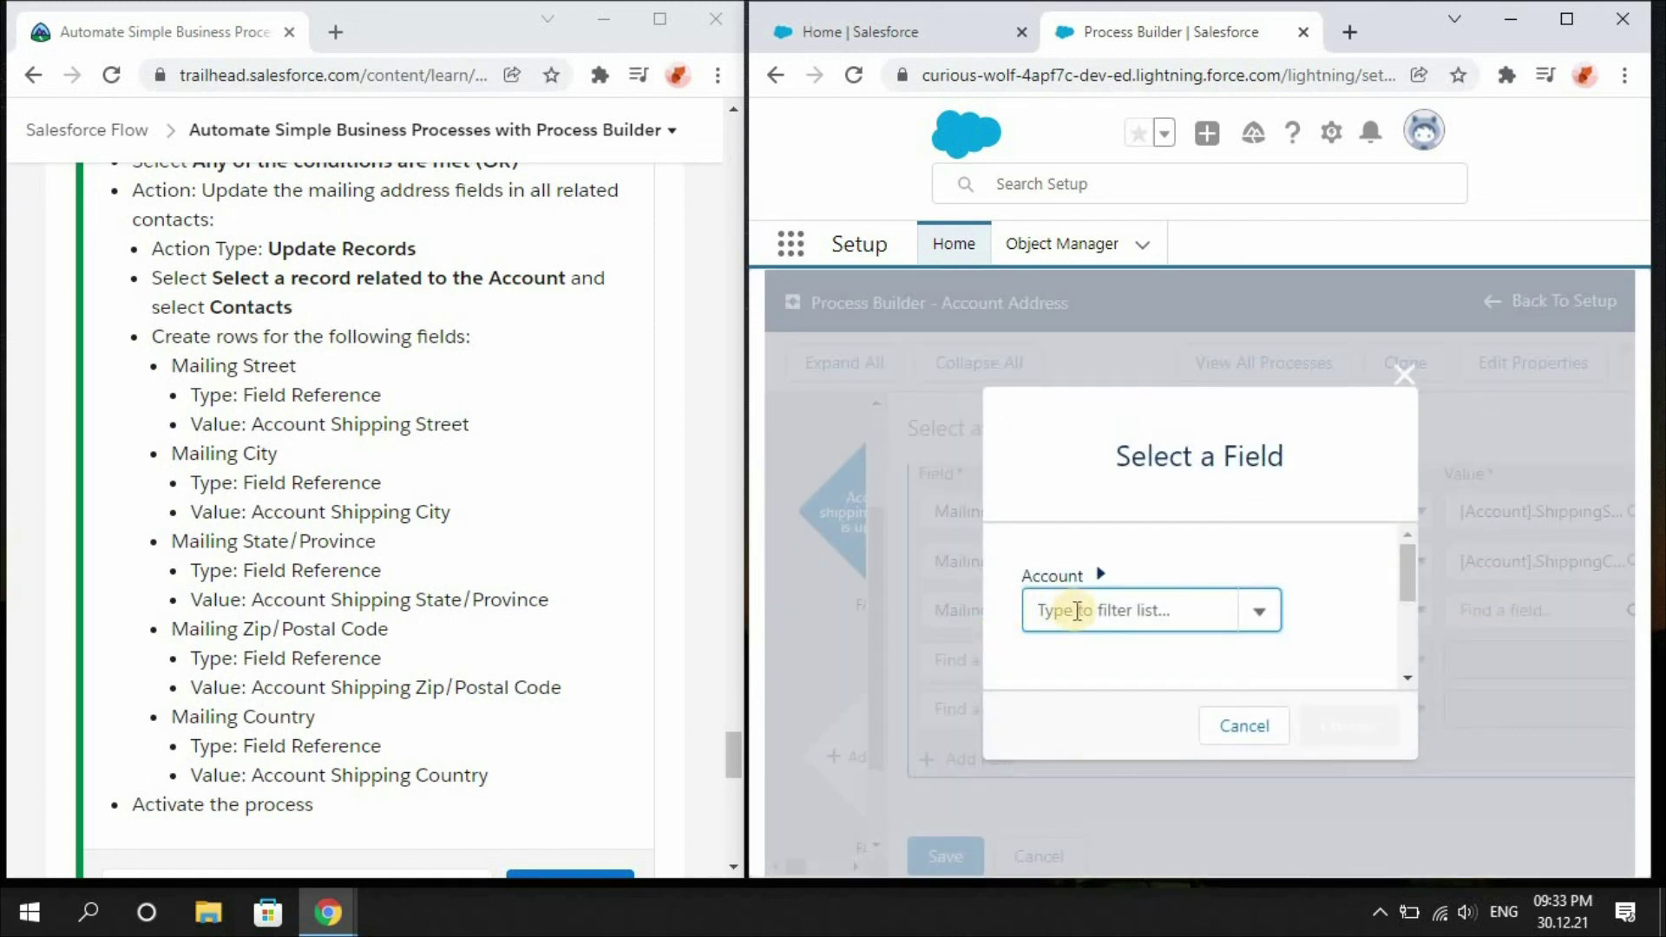
type("shipp")
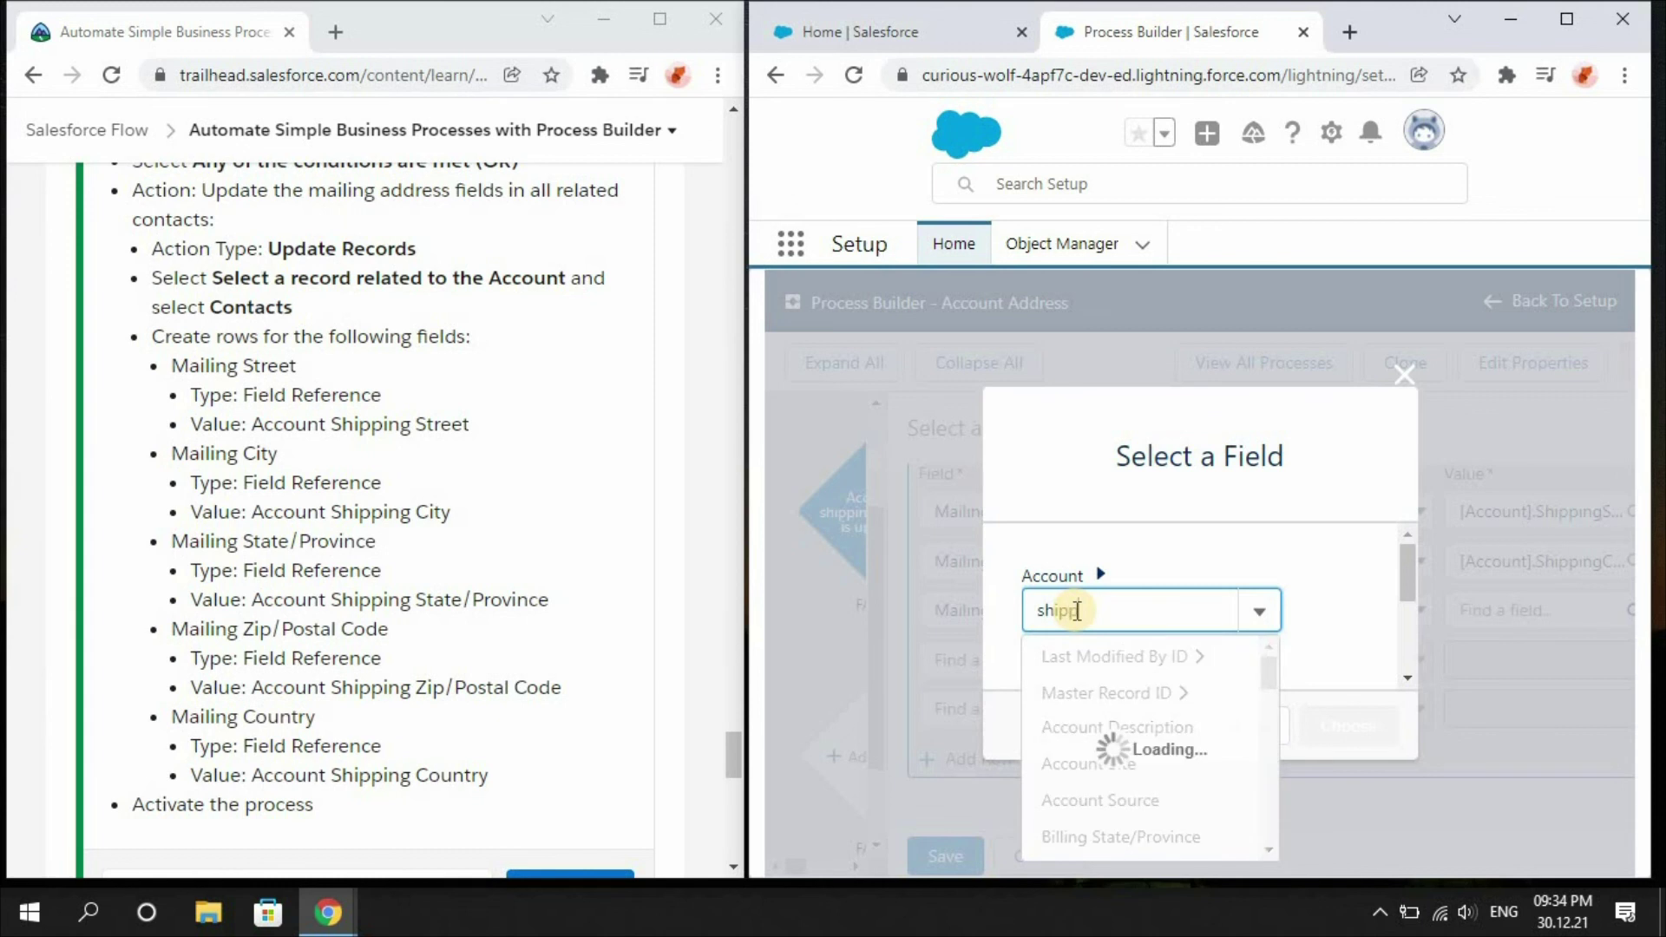
type("ing")
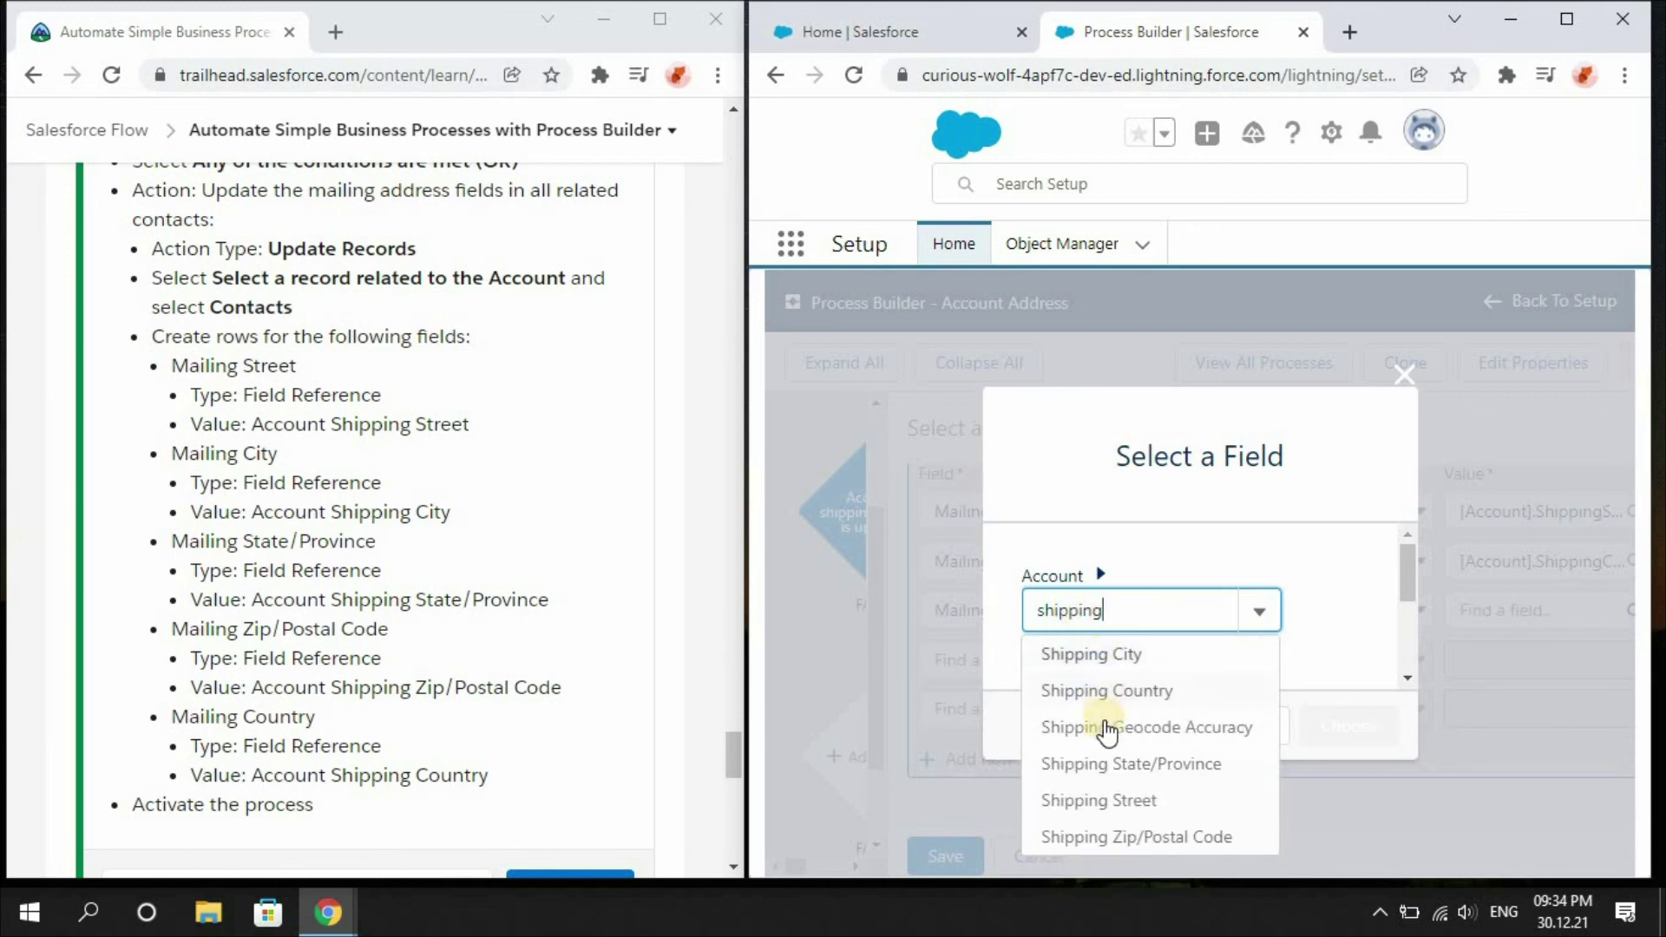
left_click(1111, 762)
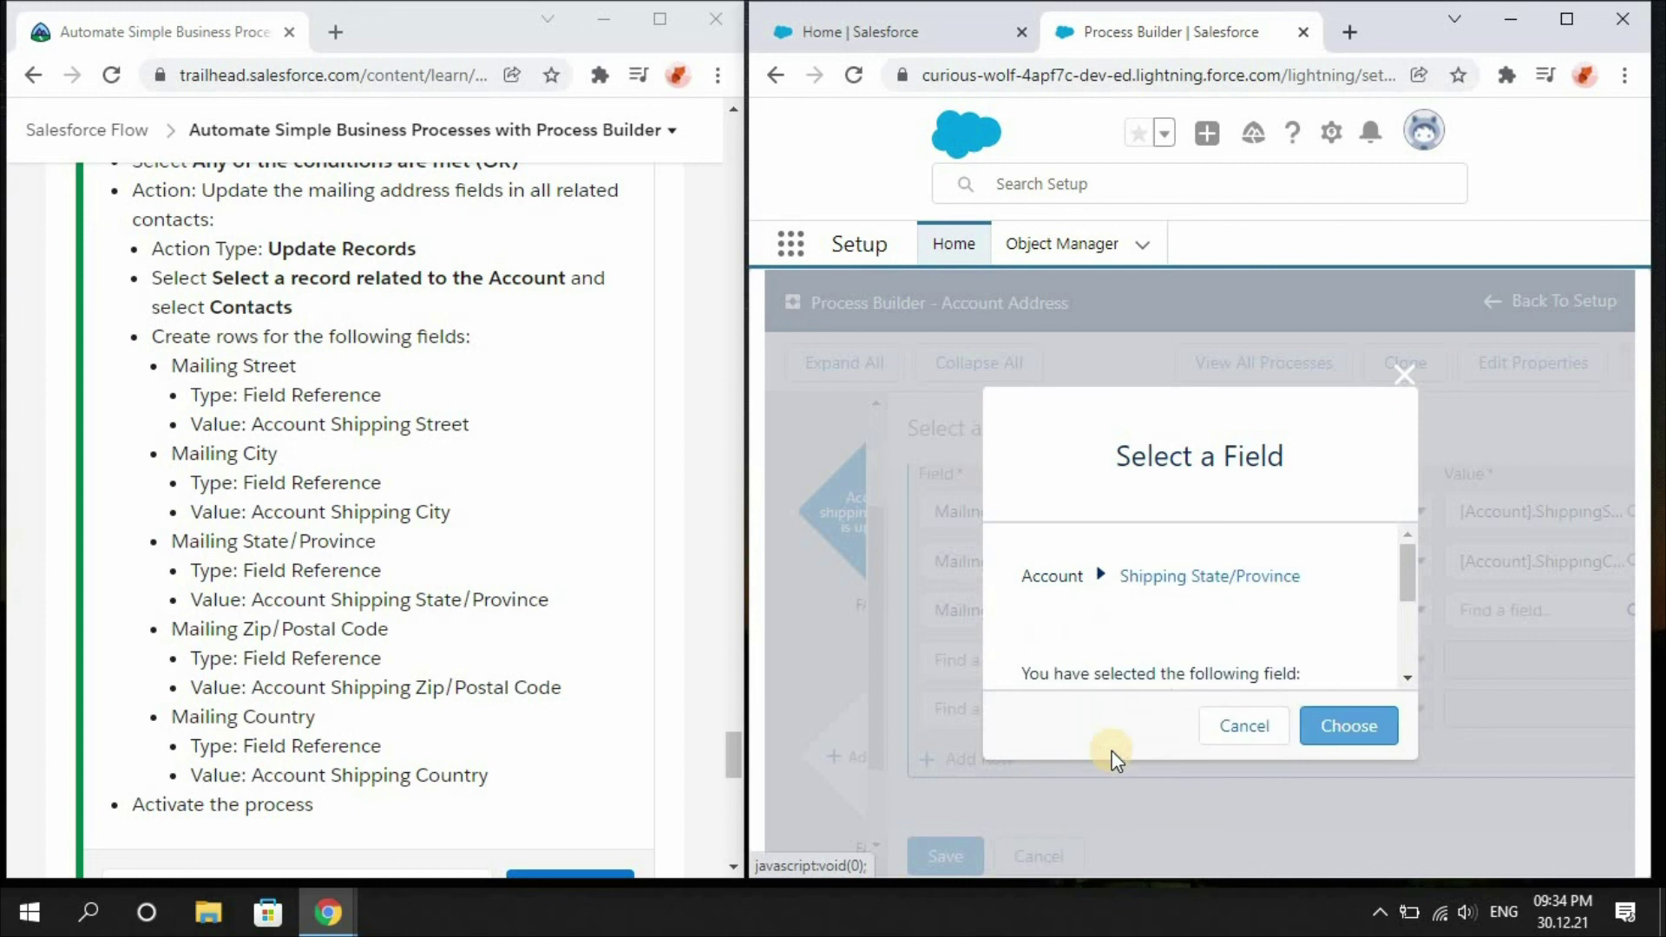
left_click(1382, 728)
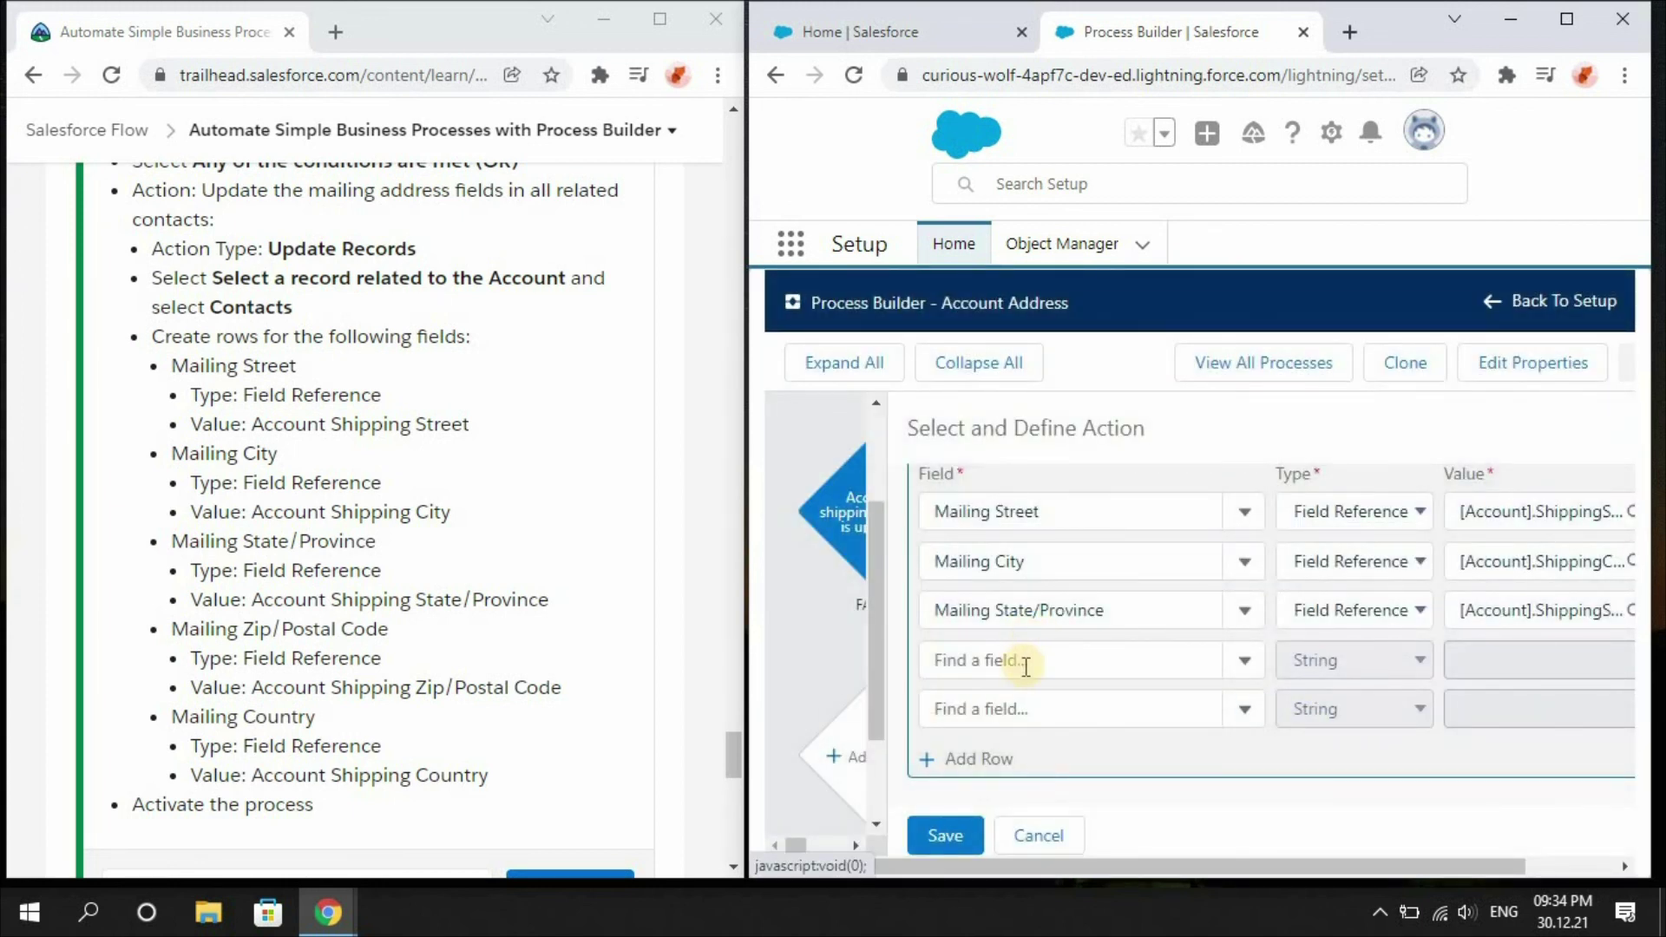
Step: Choose Mailing Zip/Postal Code as the field to update in the fourth row
left_click(1025, 664)
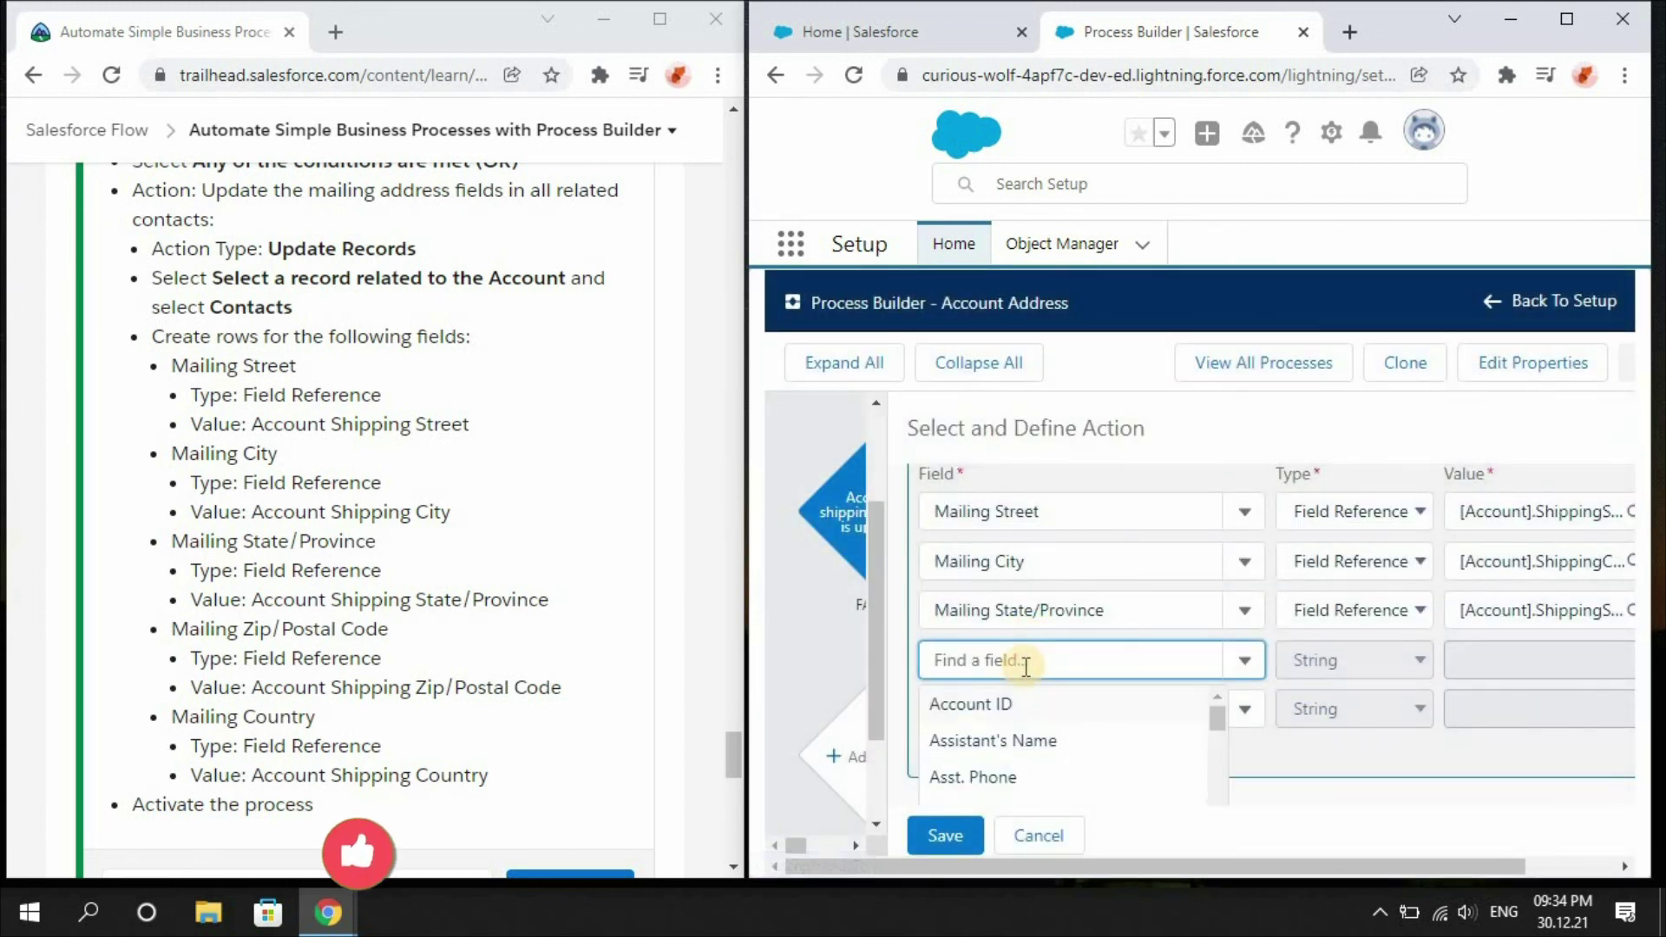
type("m")
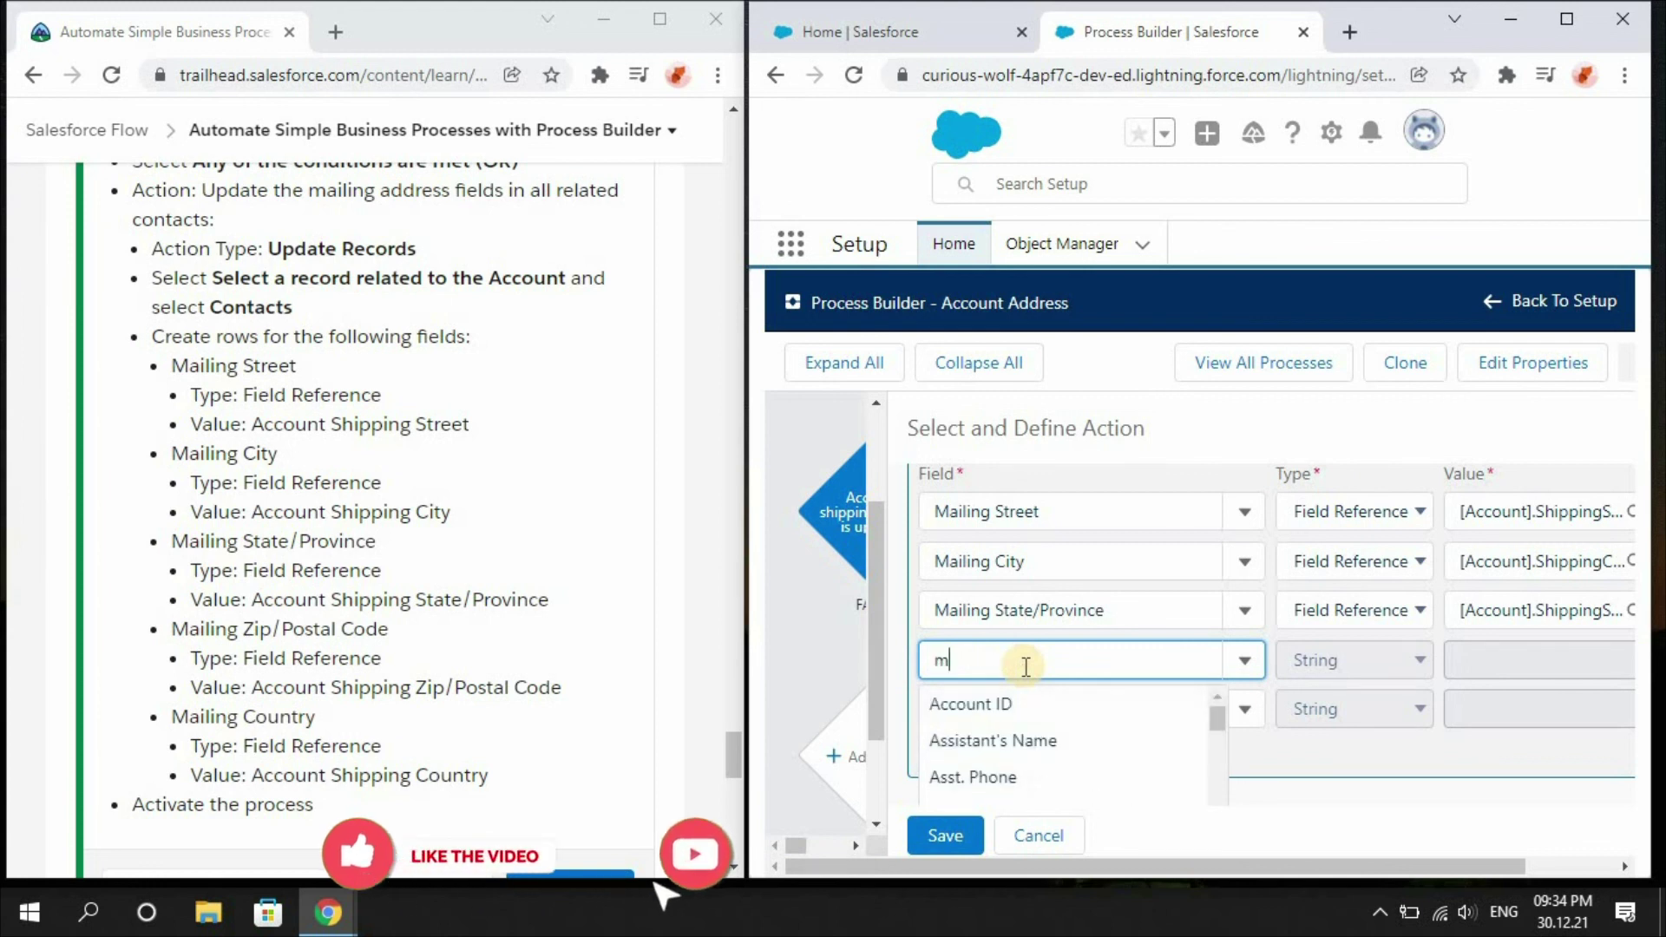
type("ailing")
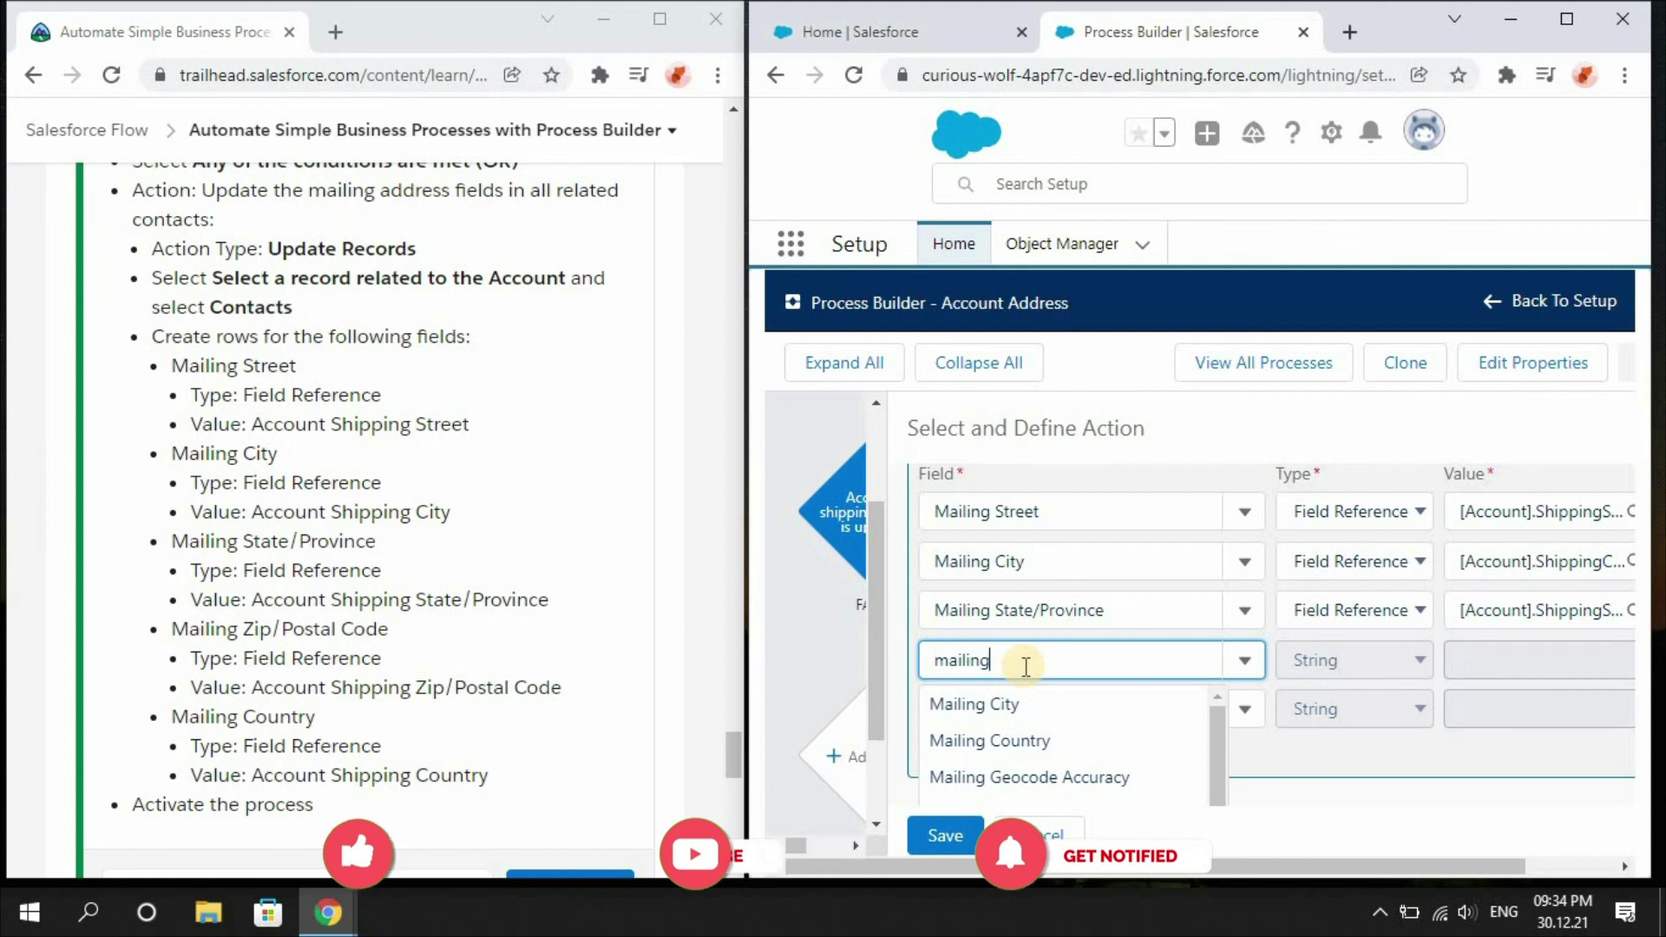
type(" zip")
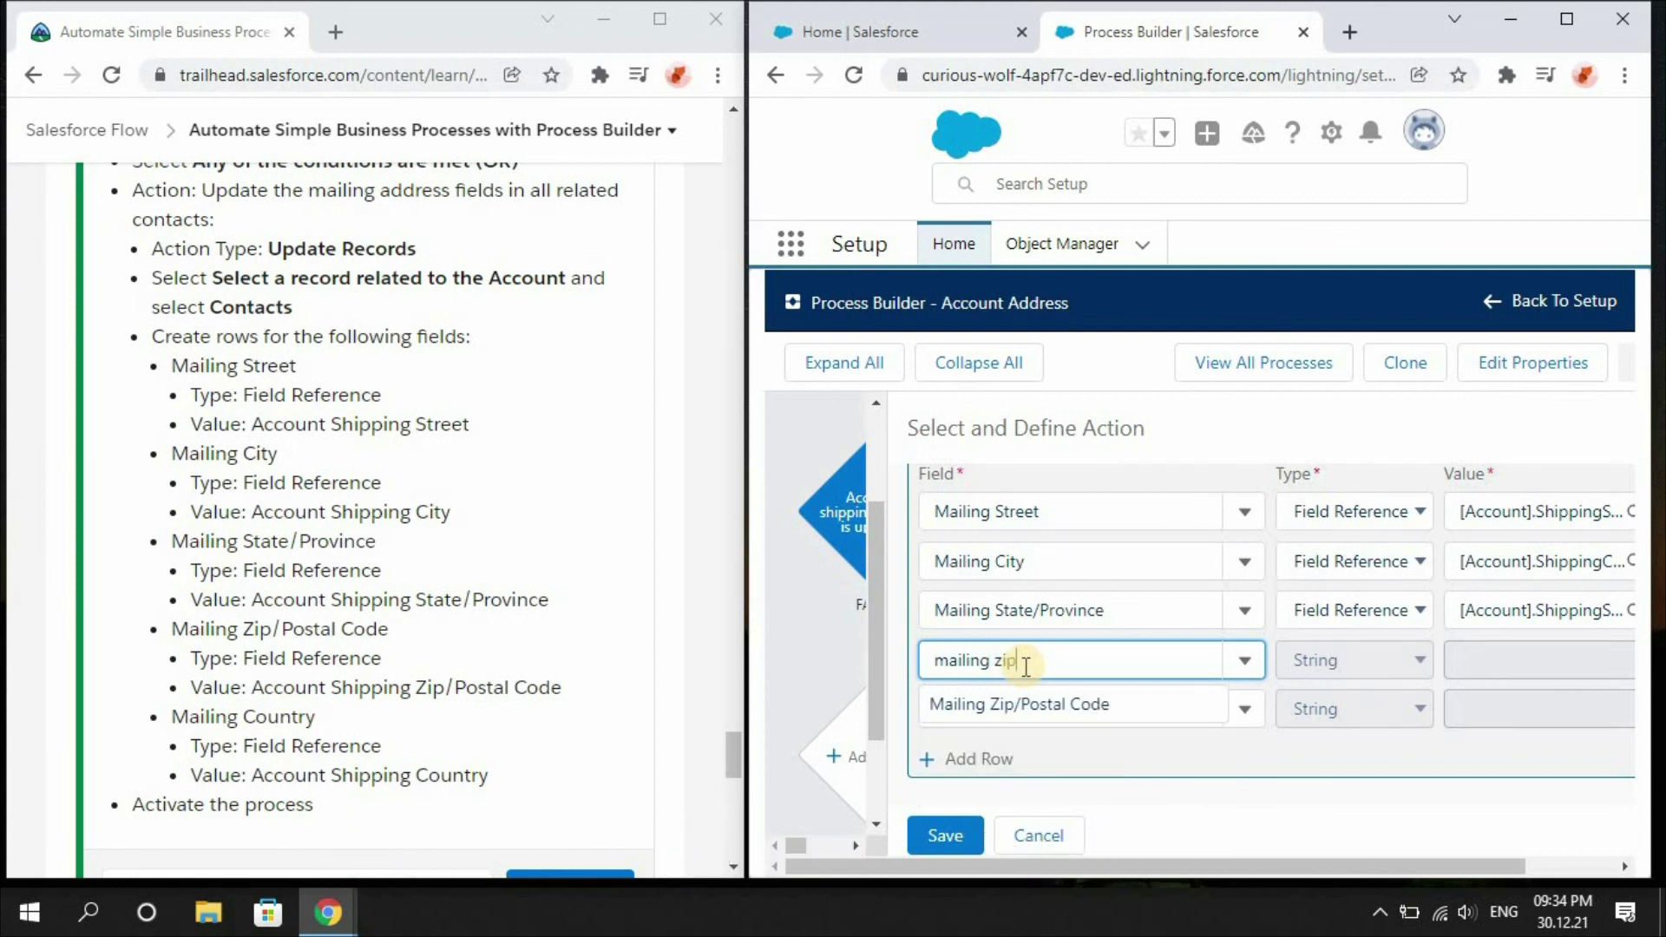
left_click(1066, 707)
Step: Set the Mailing Zip/Postal Code row's type to Field Reference and its value to the Account's Shipping Zip/Postal Code
left_click(1375, 665)
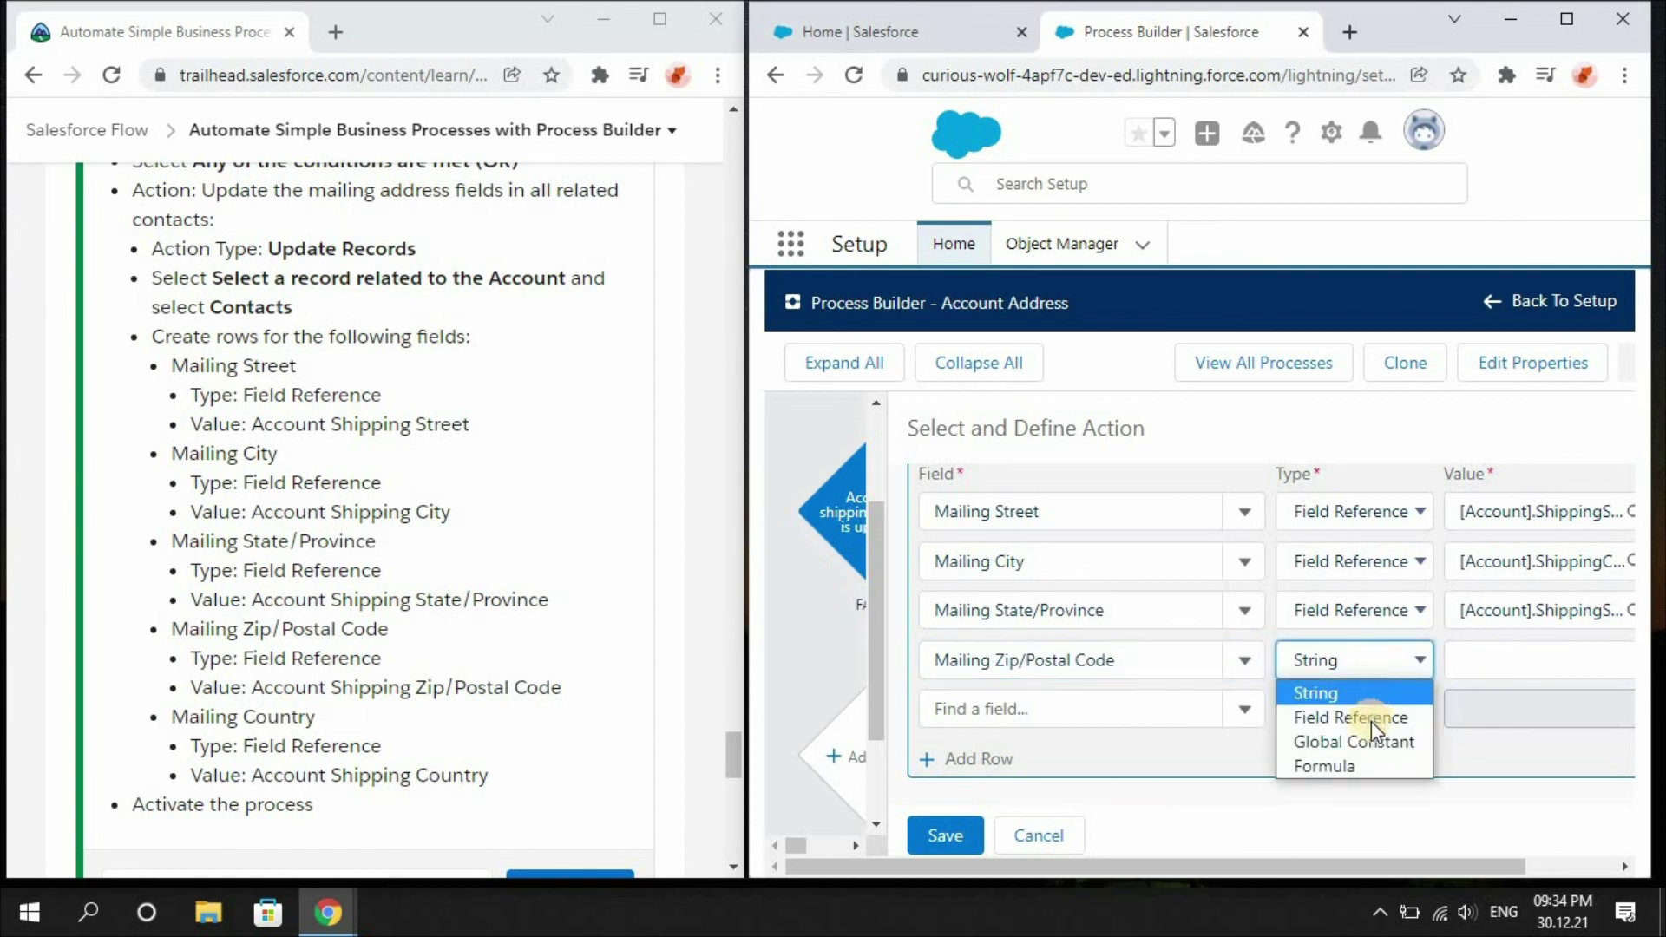
left_click(1371, 721)
left_click(1488, 662)
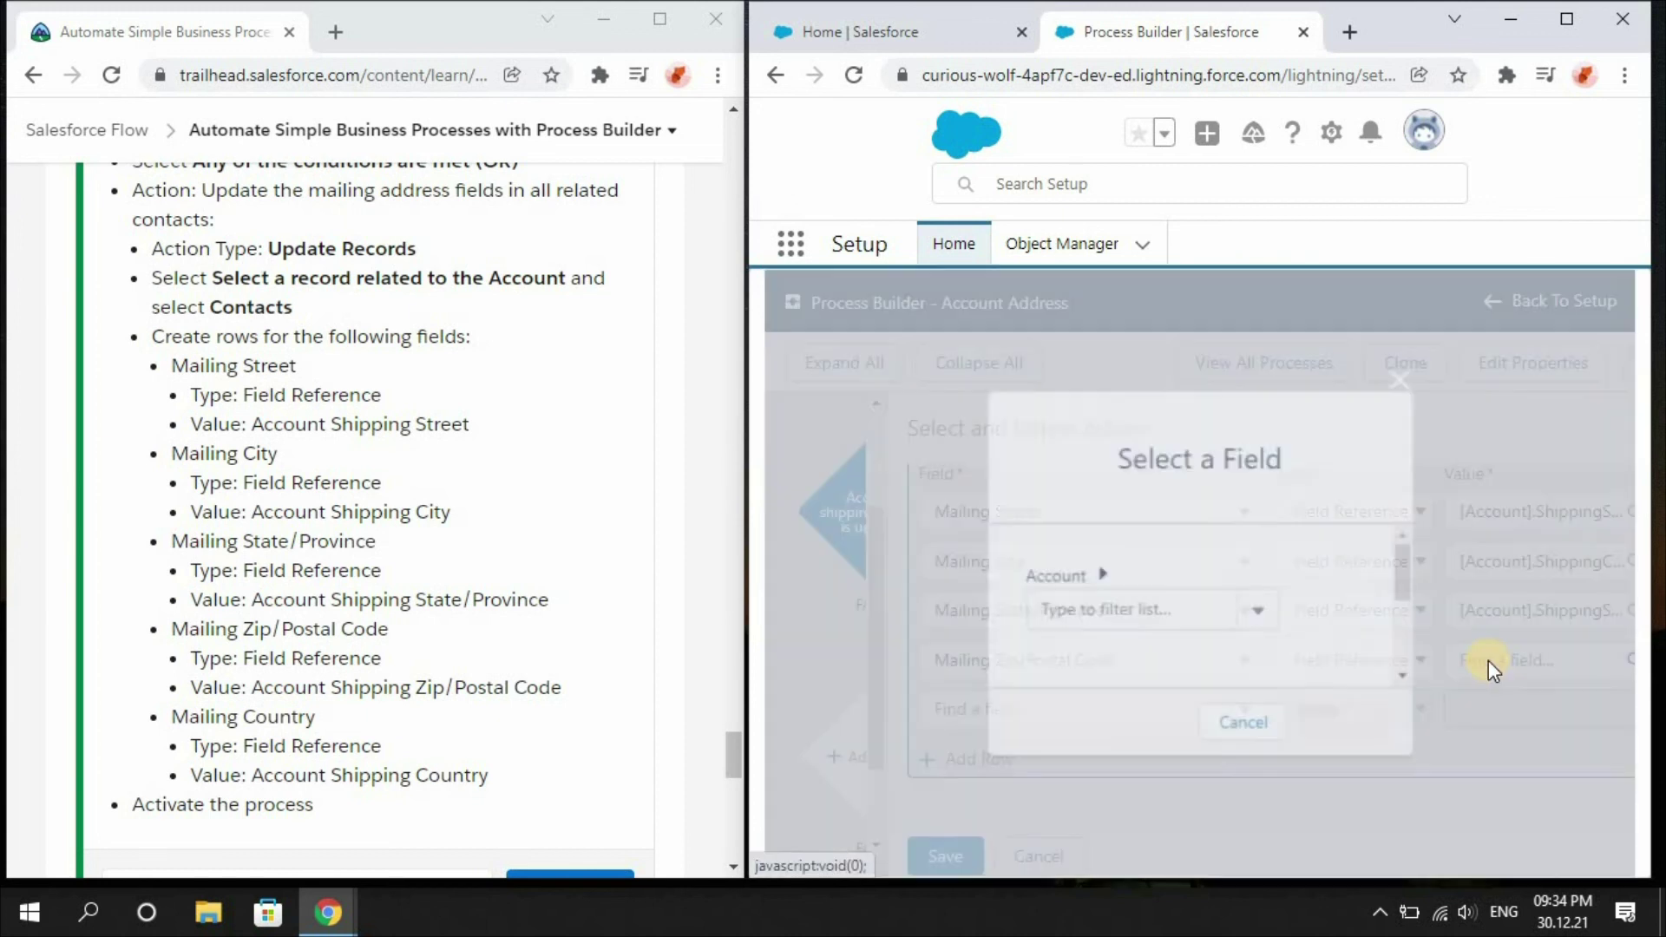
left_click(1163, 622)
type("s")
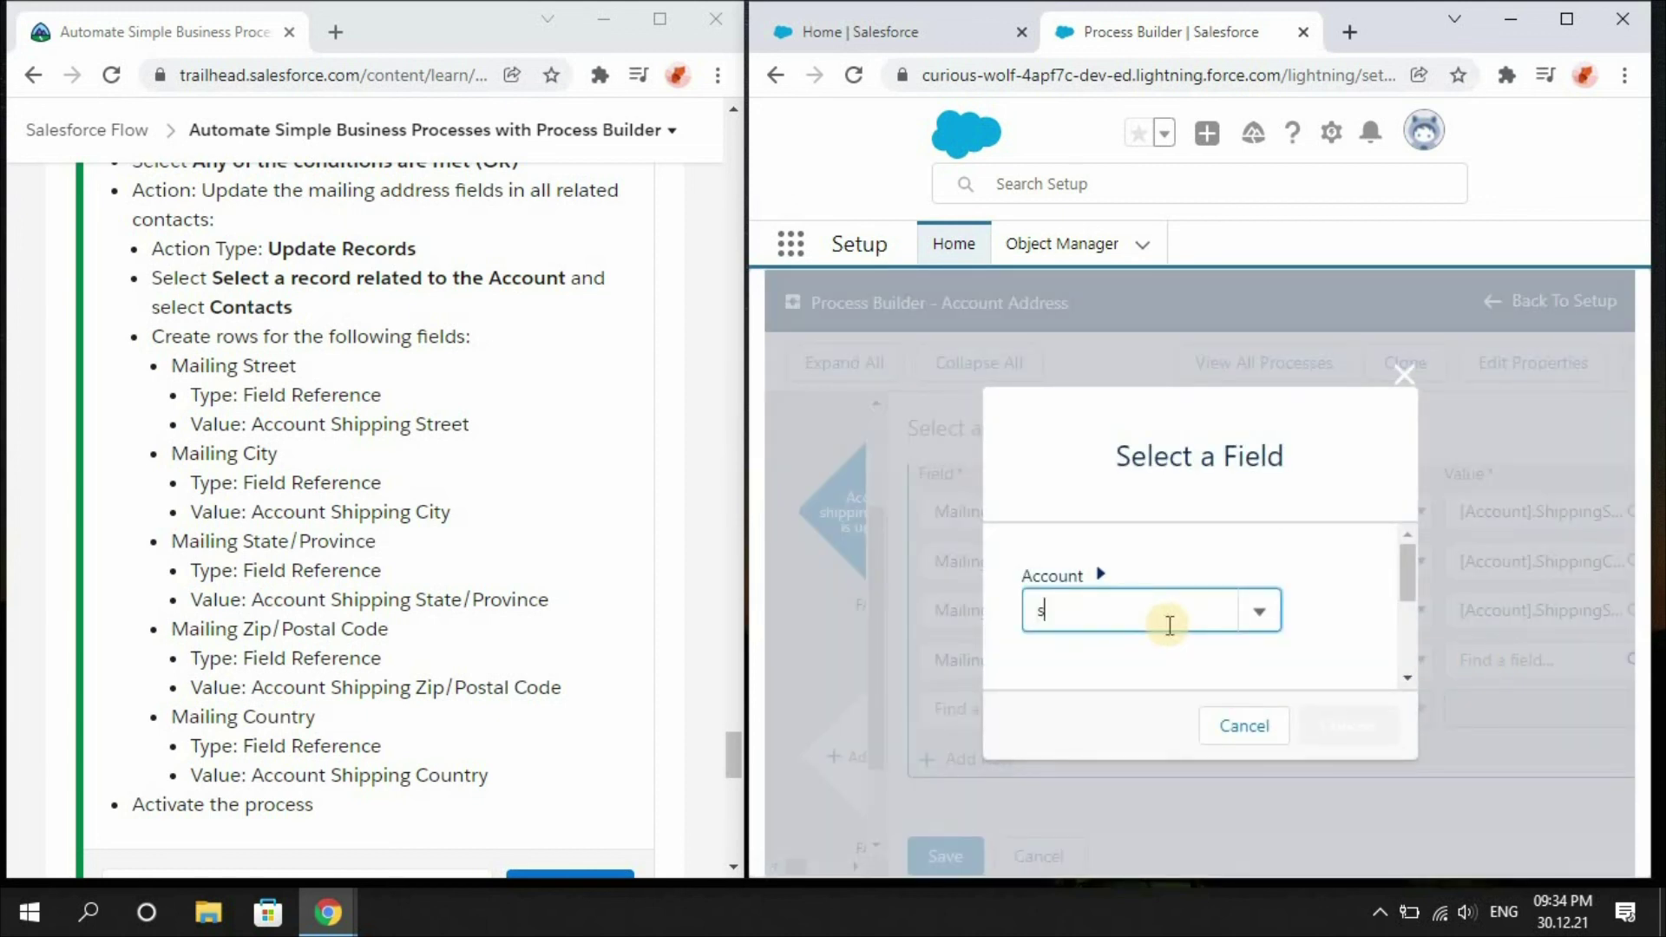
type("h")
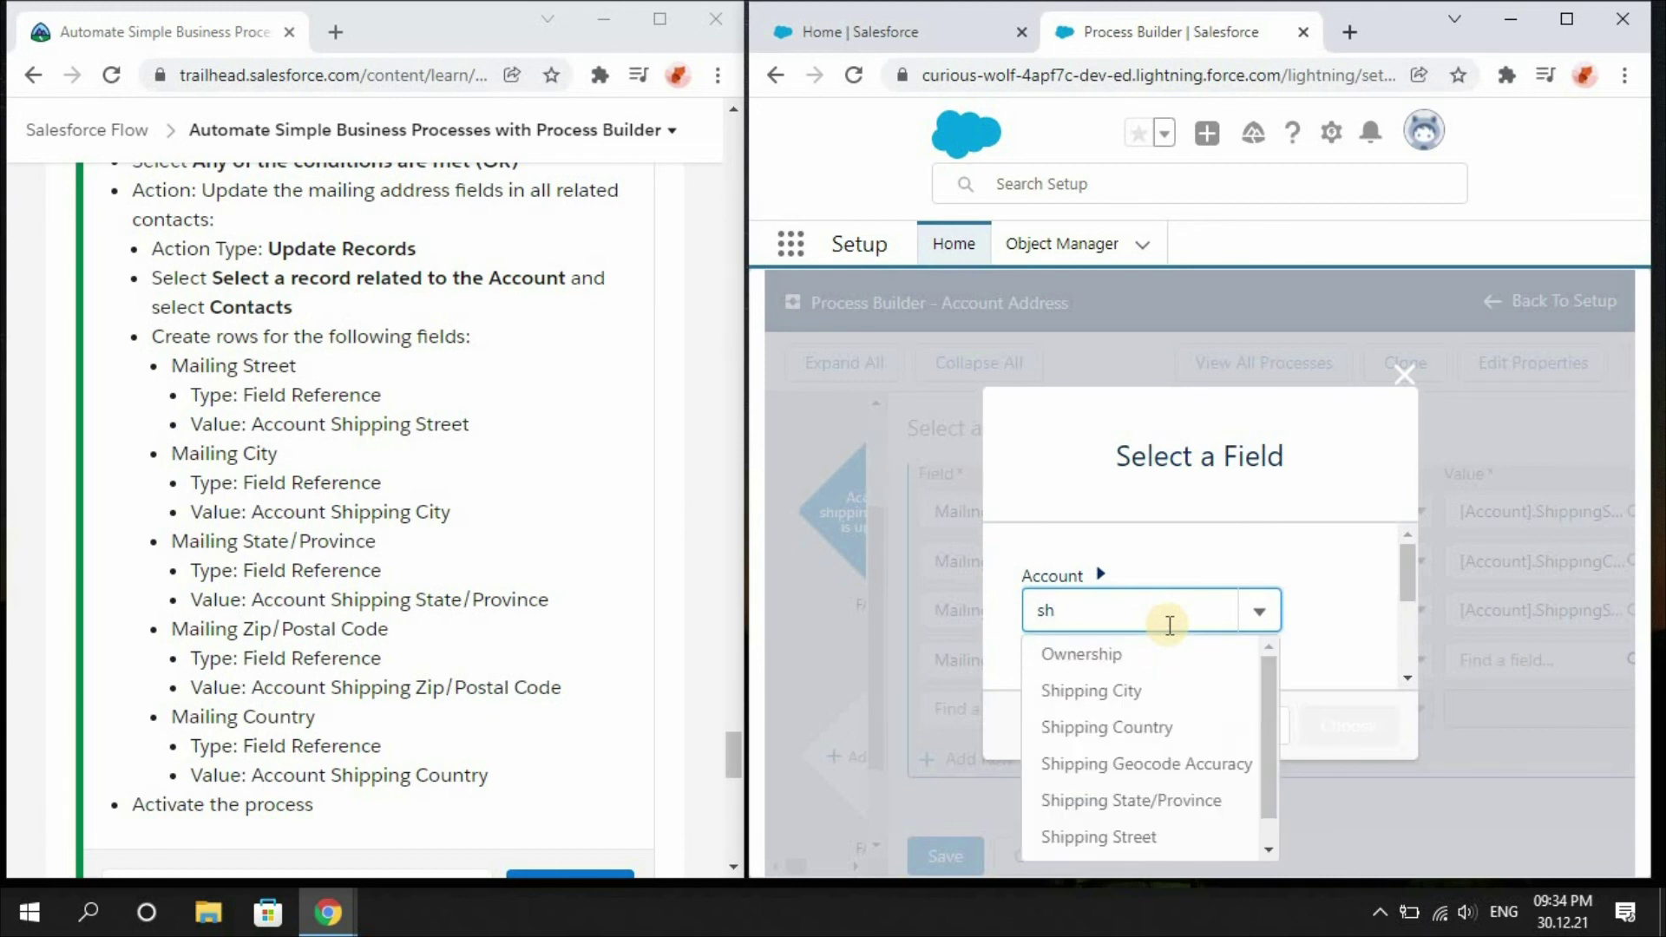
type("ippin")
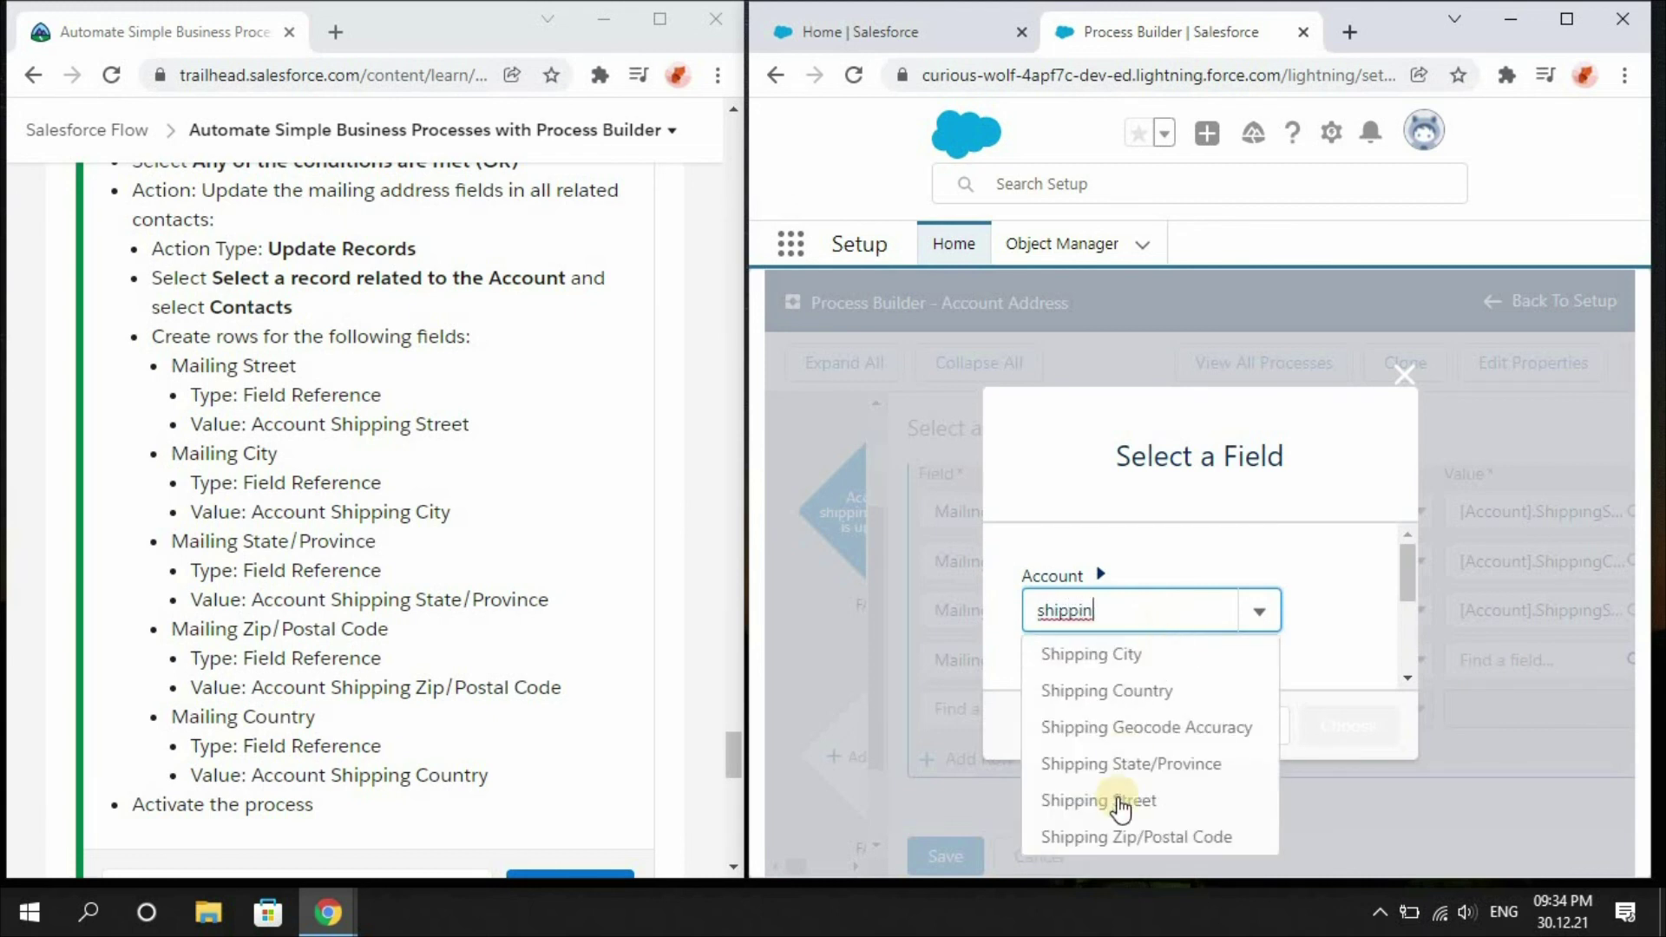
left_click(1131, 846)
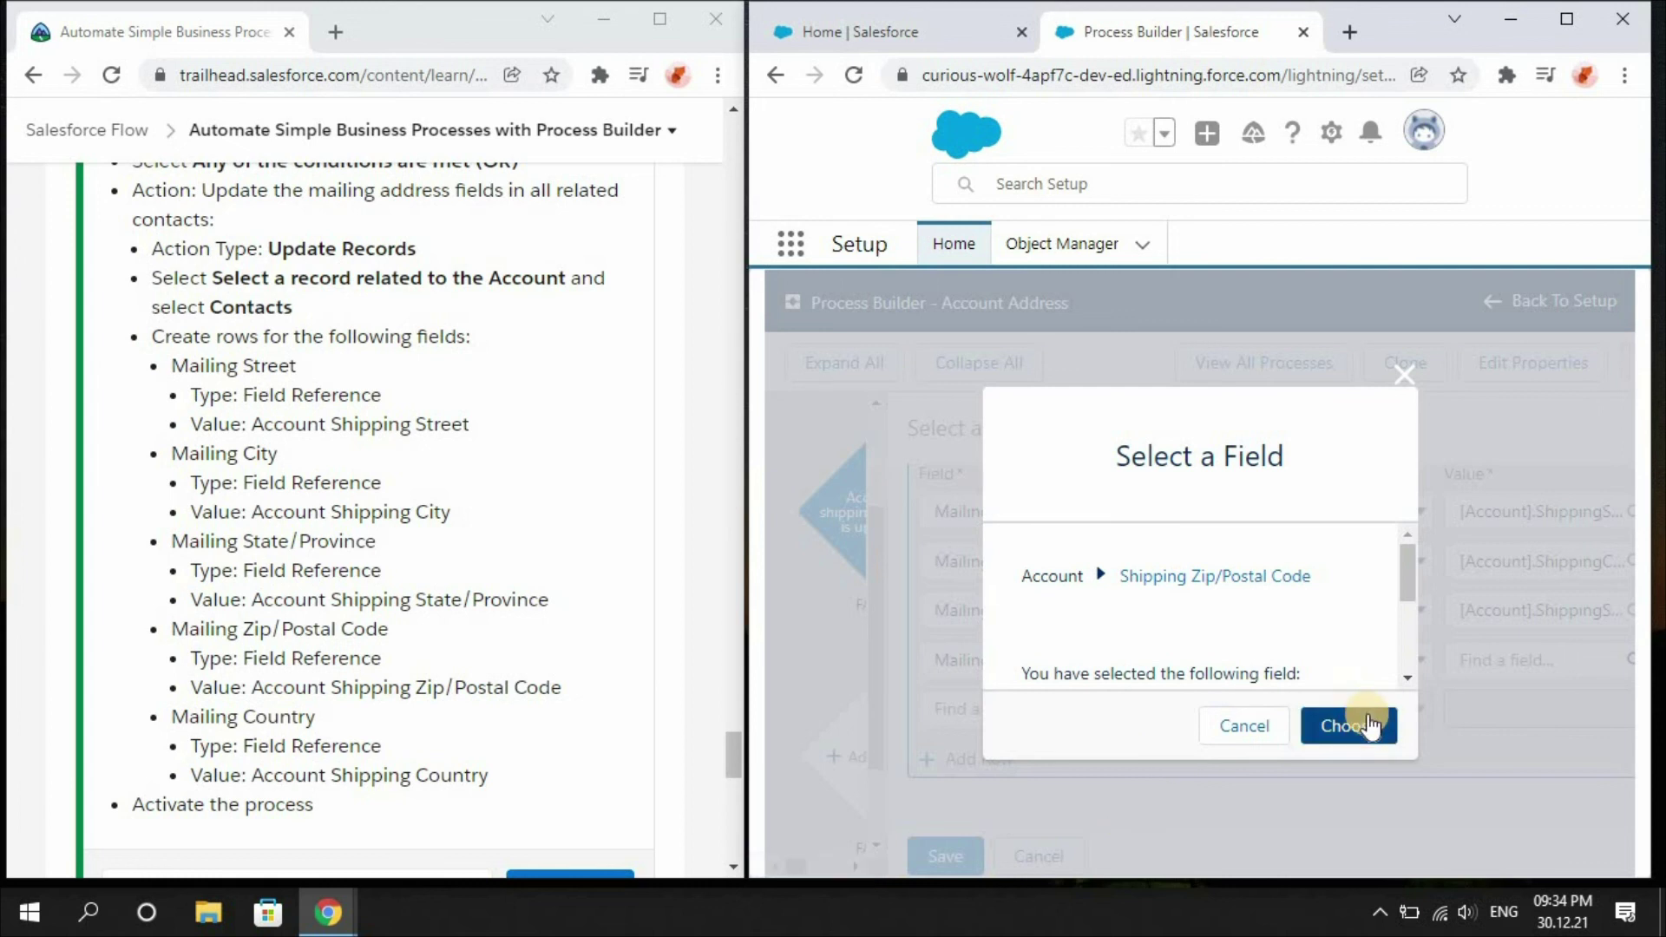
left_click(1327, 717)
Step: Choose Mailing Country as the field to update in the fifth row
left_click(1091, 709)
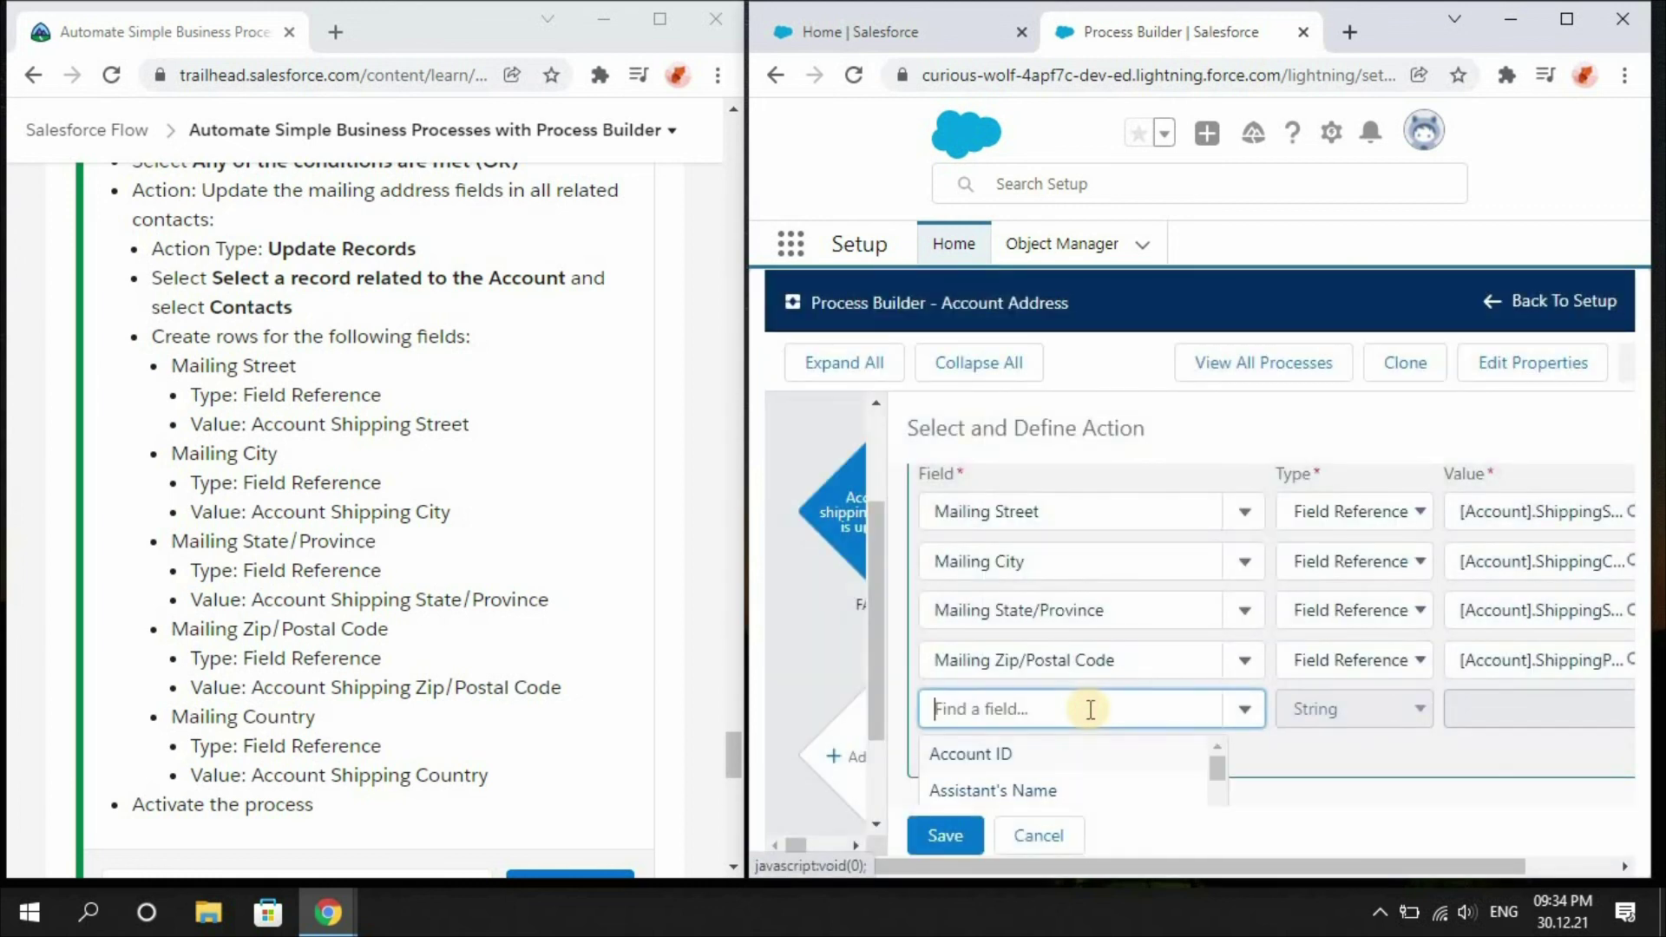
type("ma")
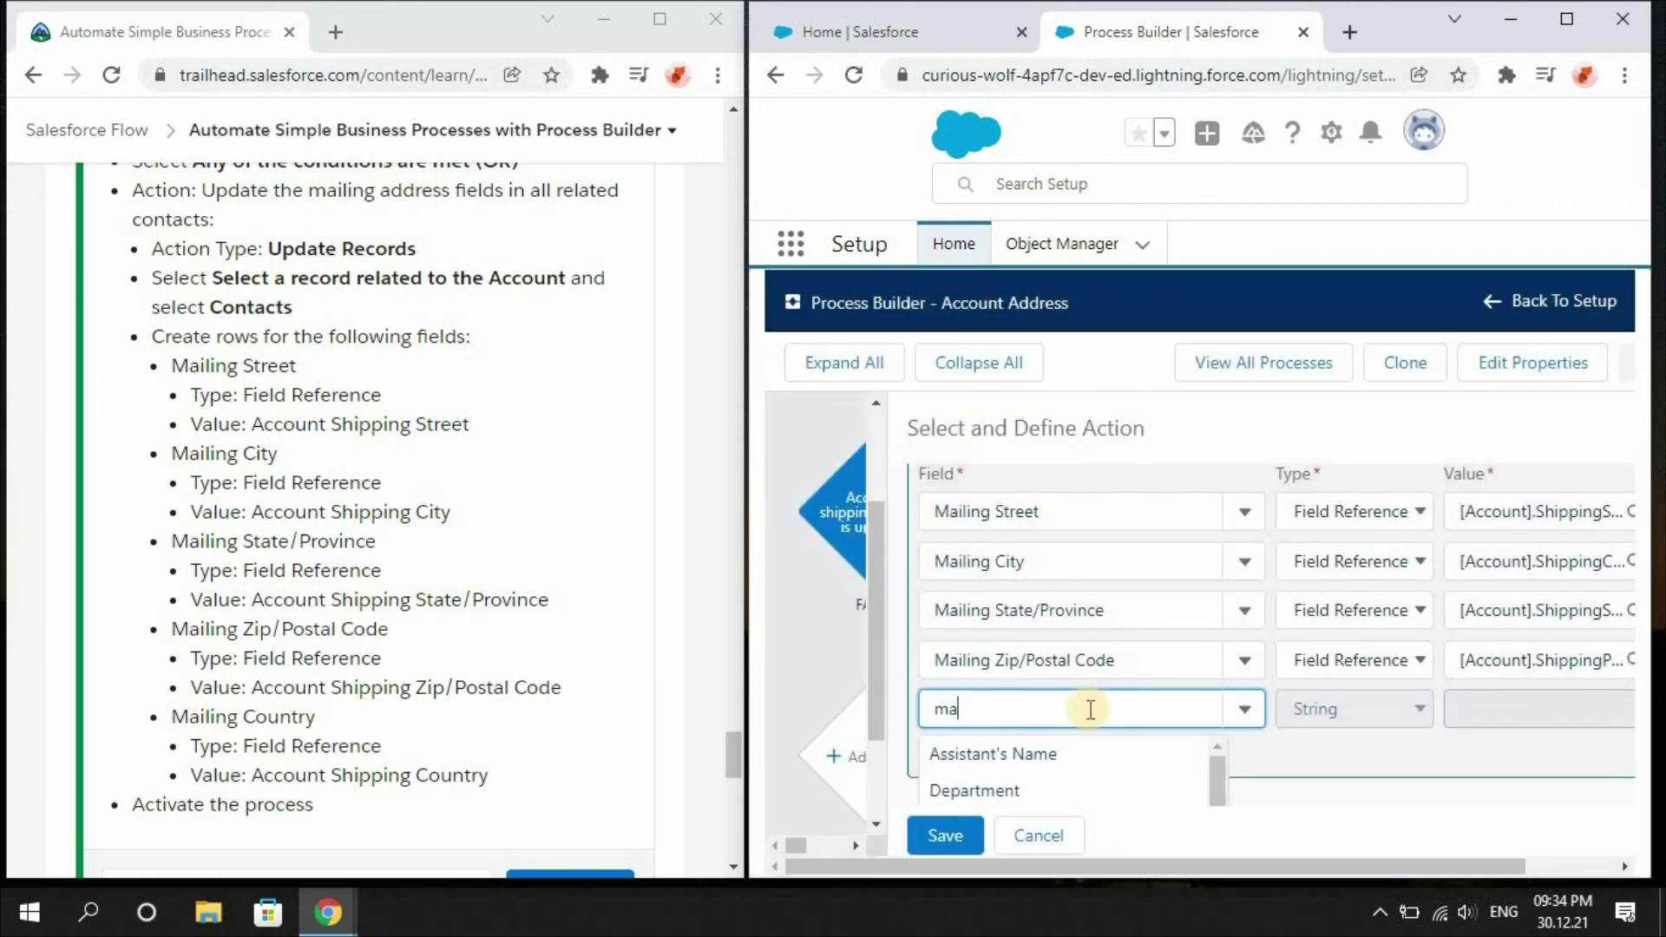
type("iling c")
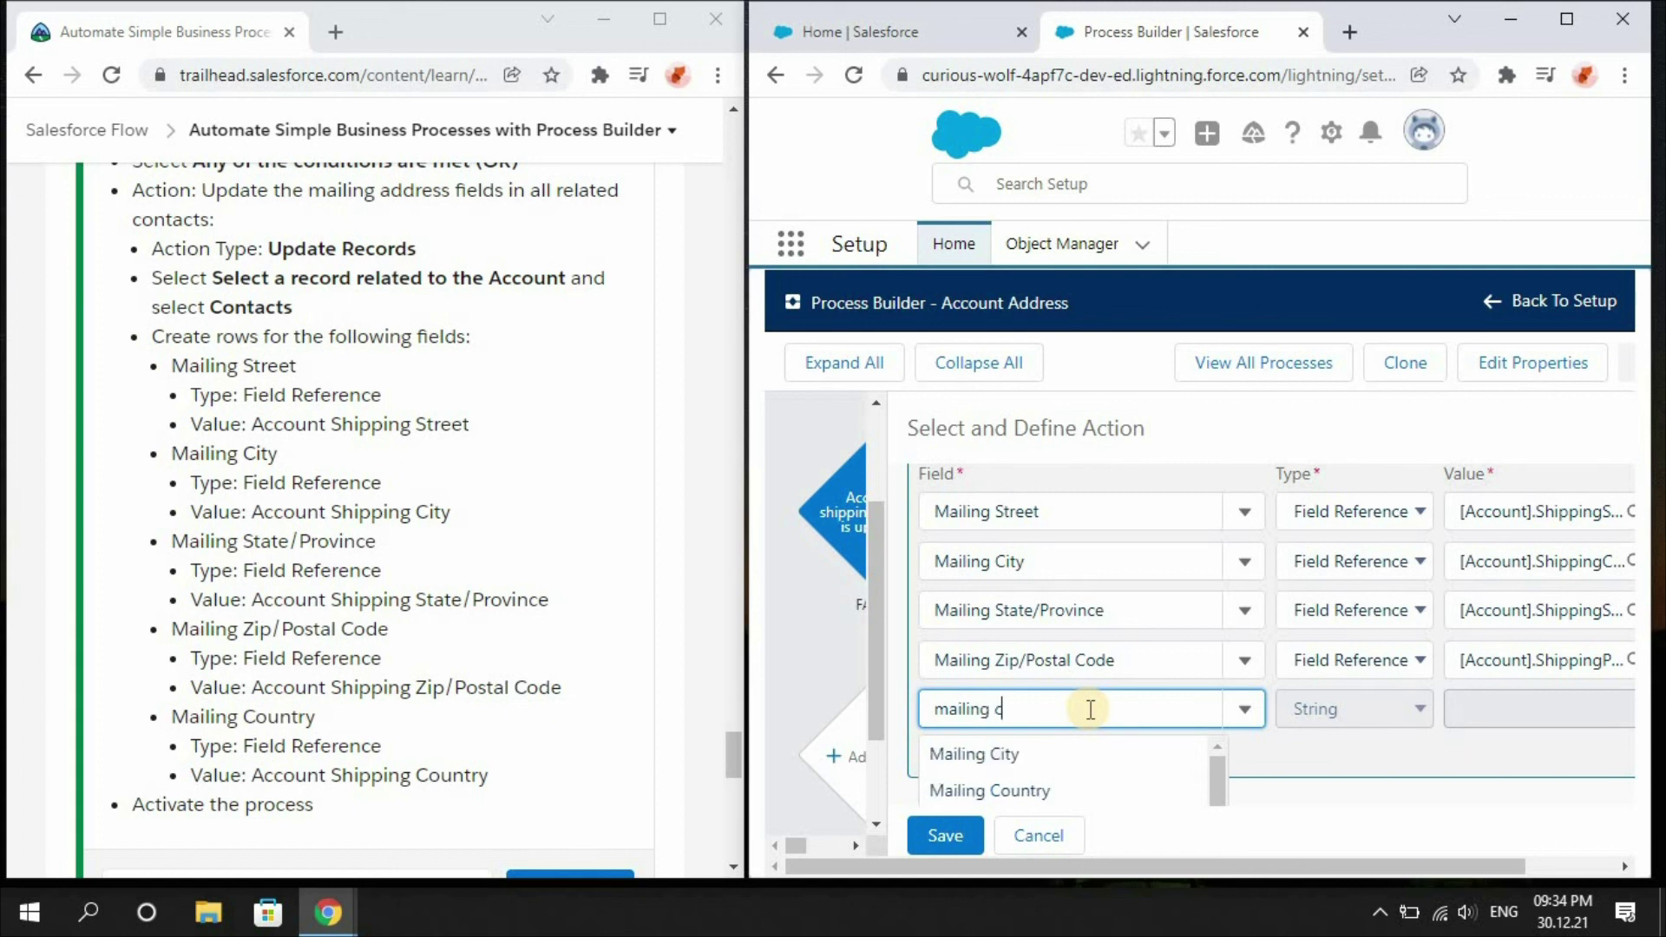
left_click(1065, 789)
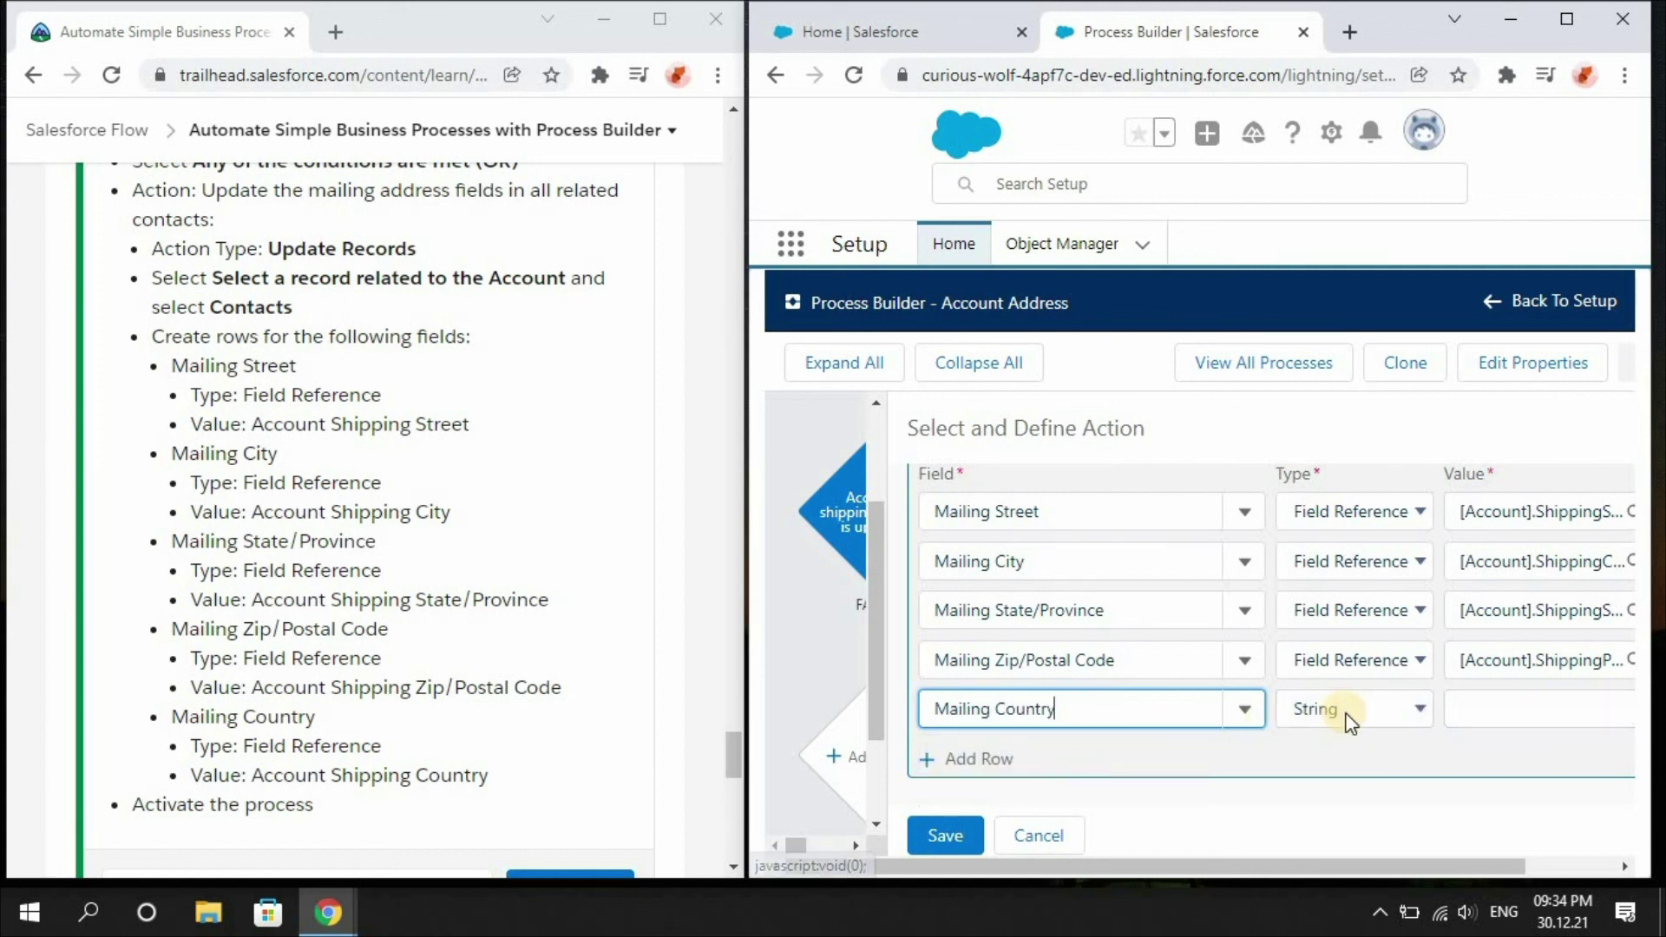
Step: Set the Mailing Country row's type to Field Reference and its value to the Account's Shipping Country, and save the action
left_click(1348, 721)
left_click(1350, 768)
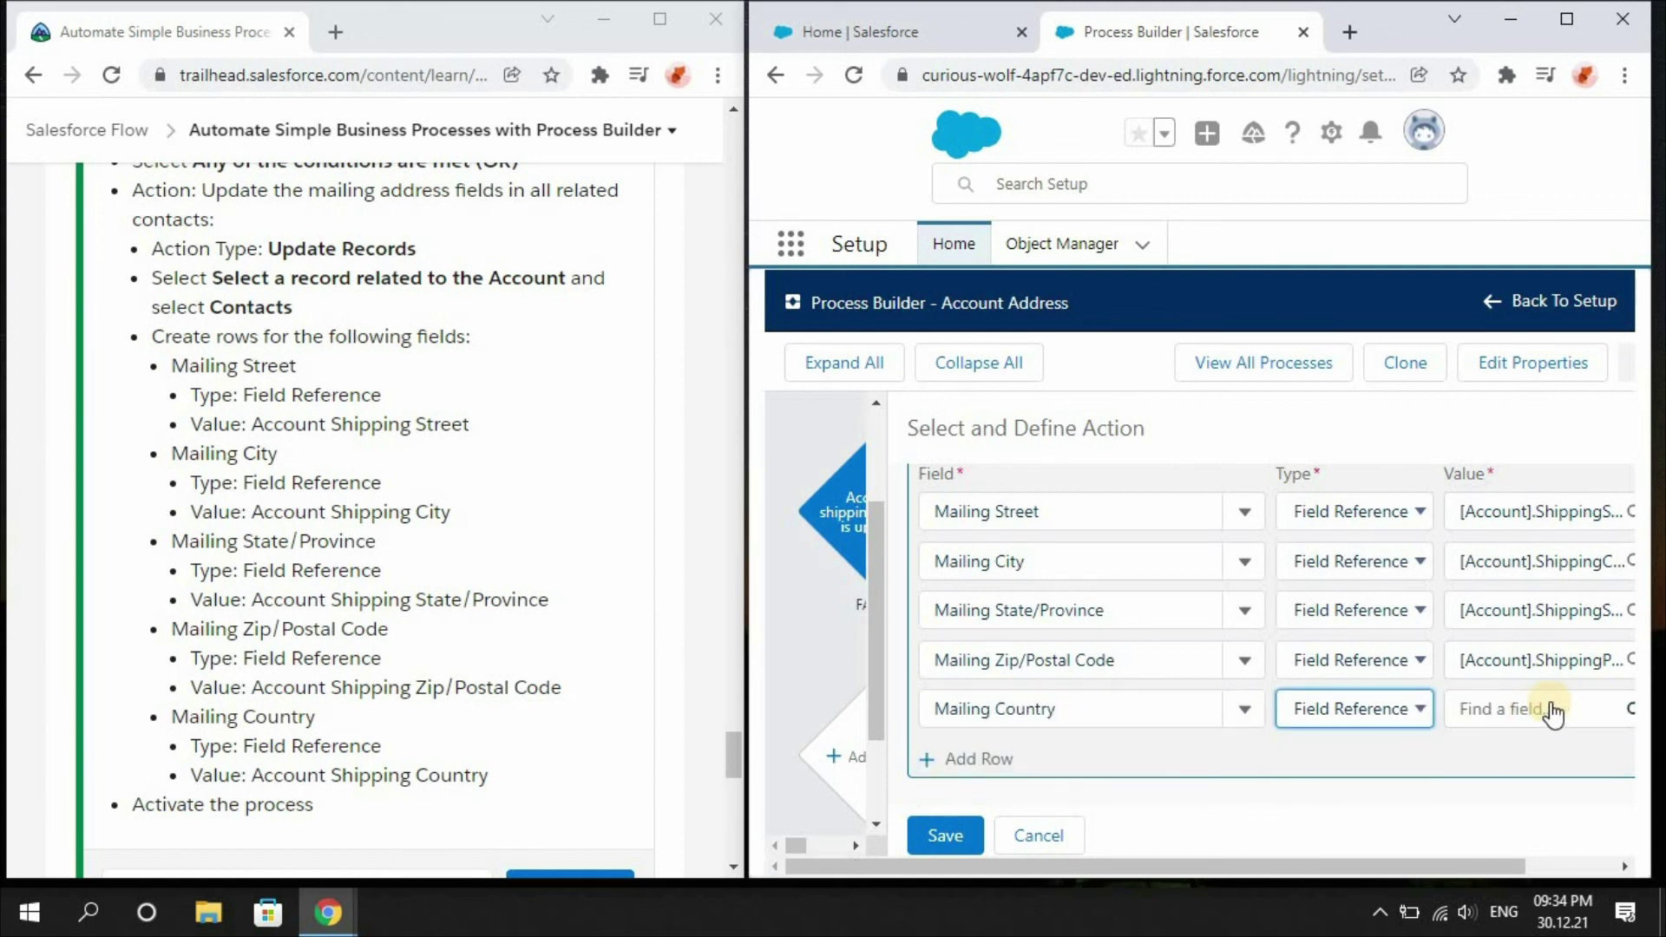
left_click(1552, 710)
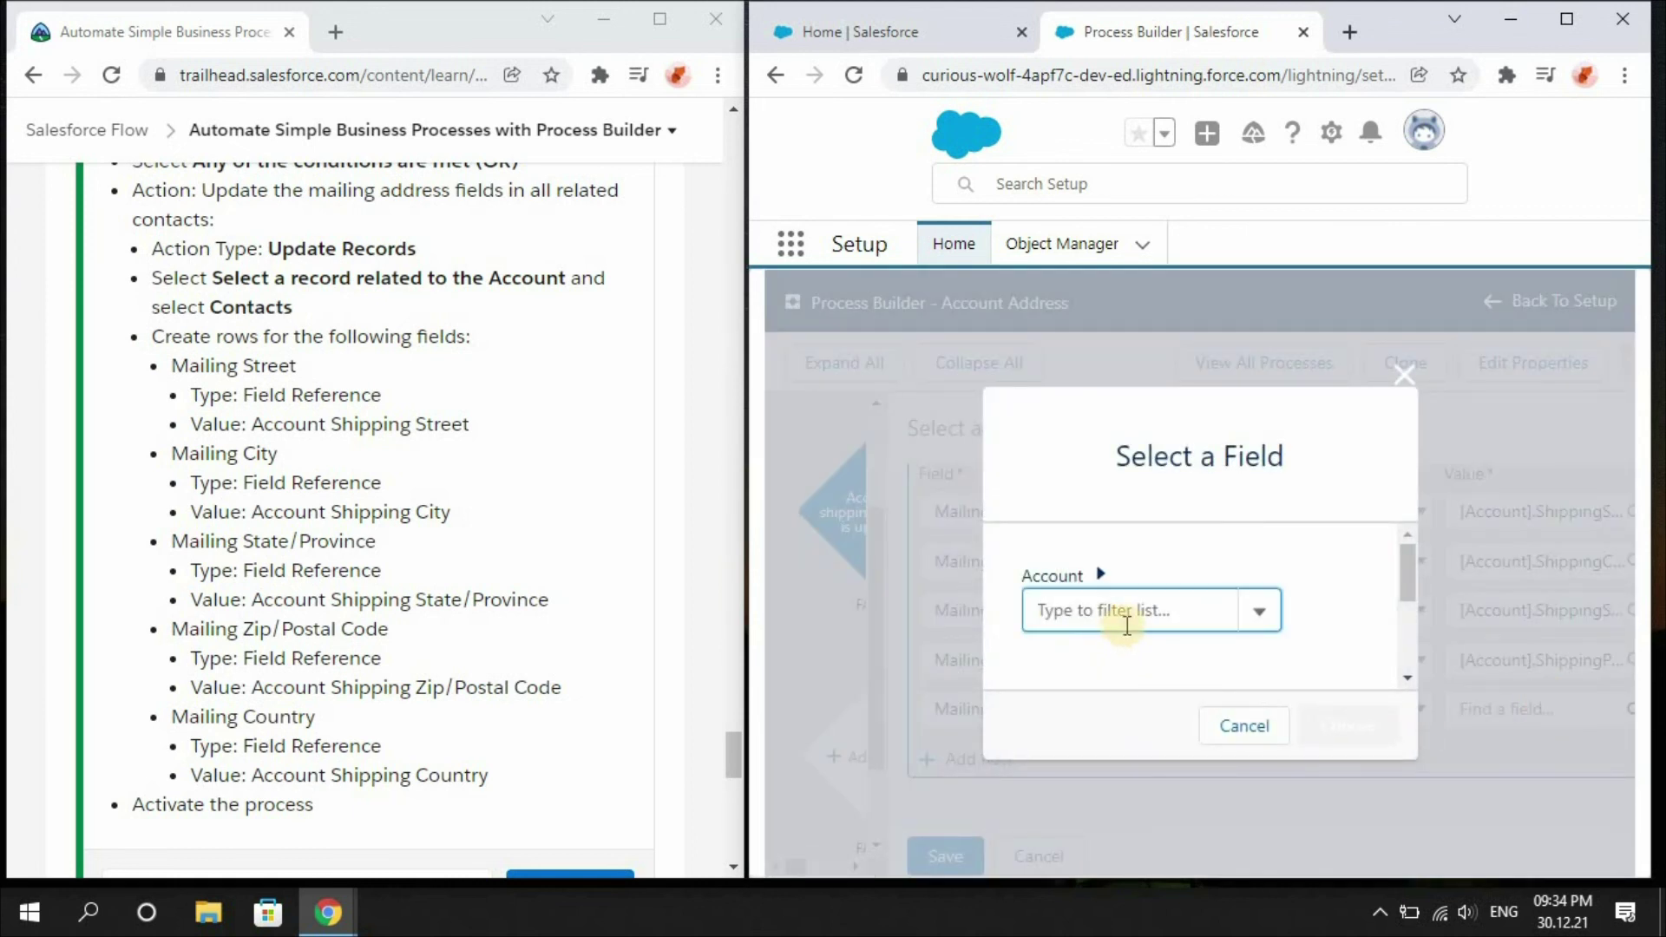
type("shipp")
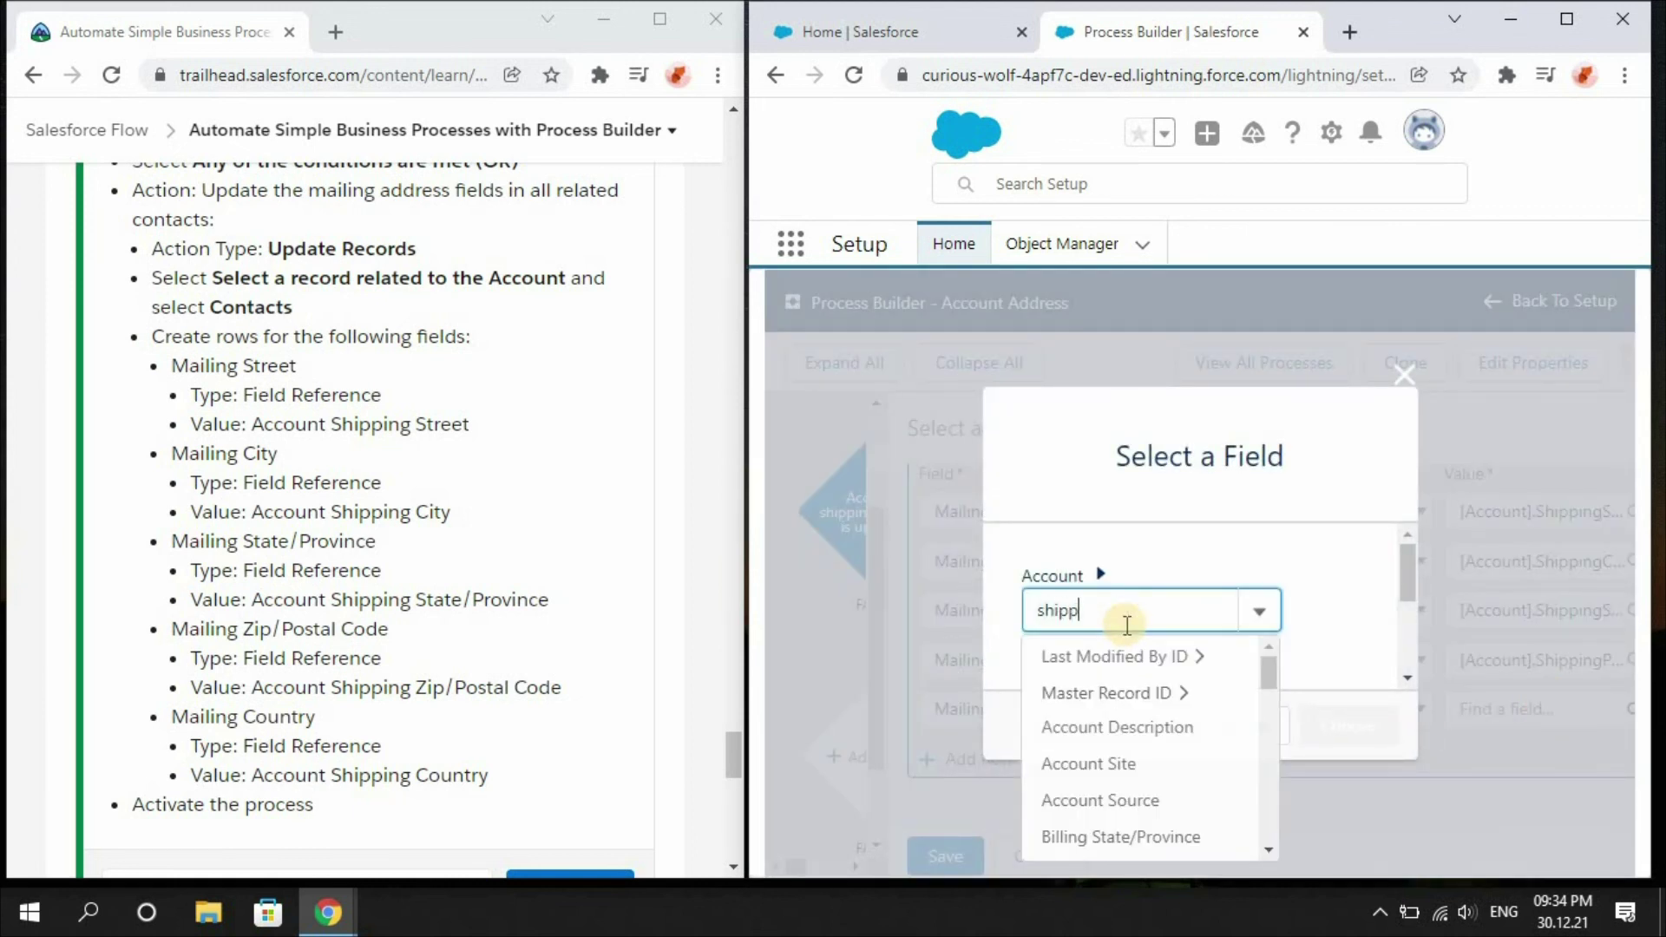
type("ing")
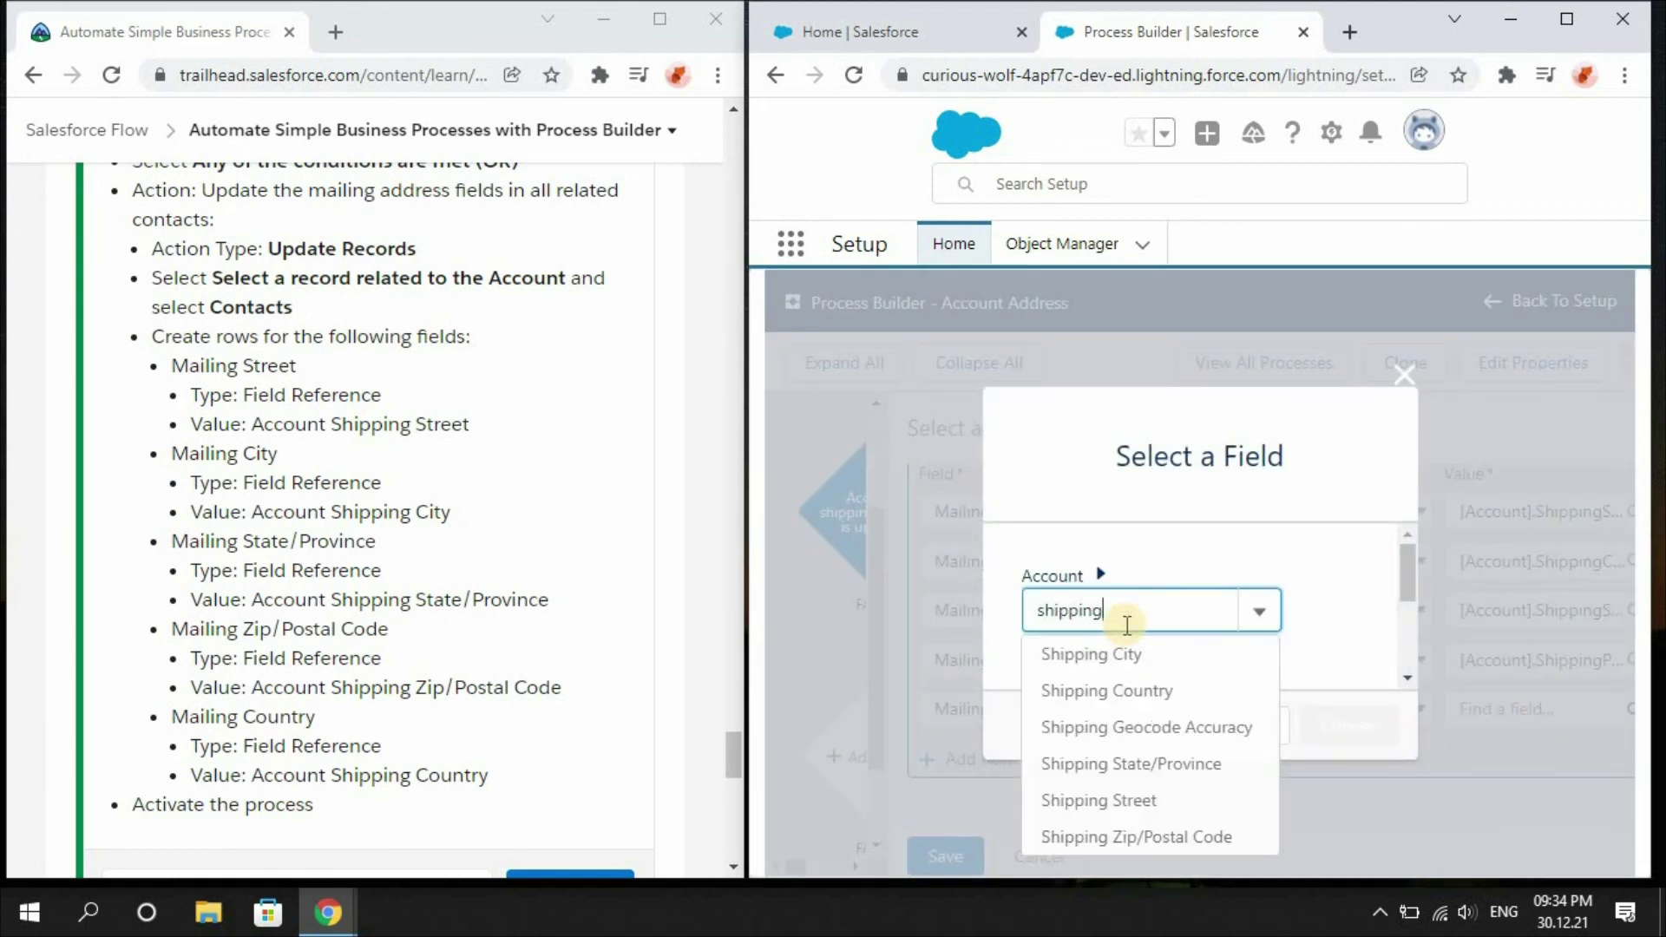
left_click(1120, 688)
left_click(1380, 727)
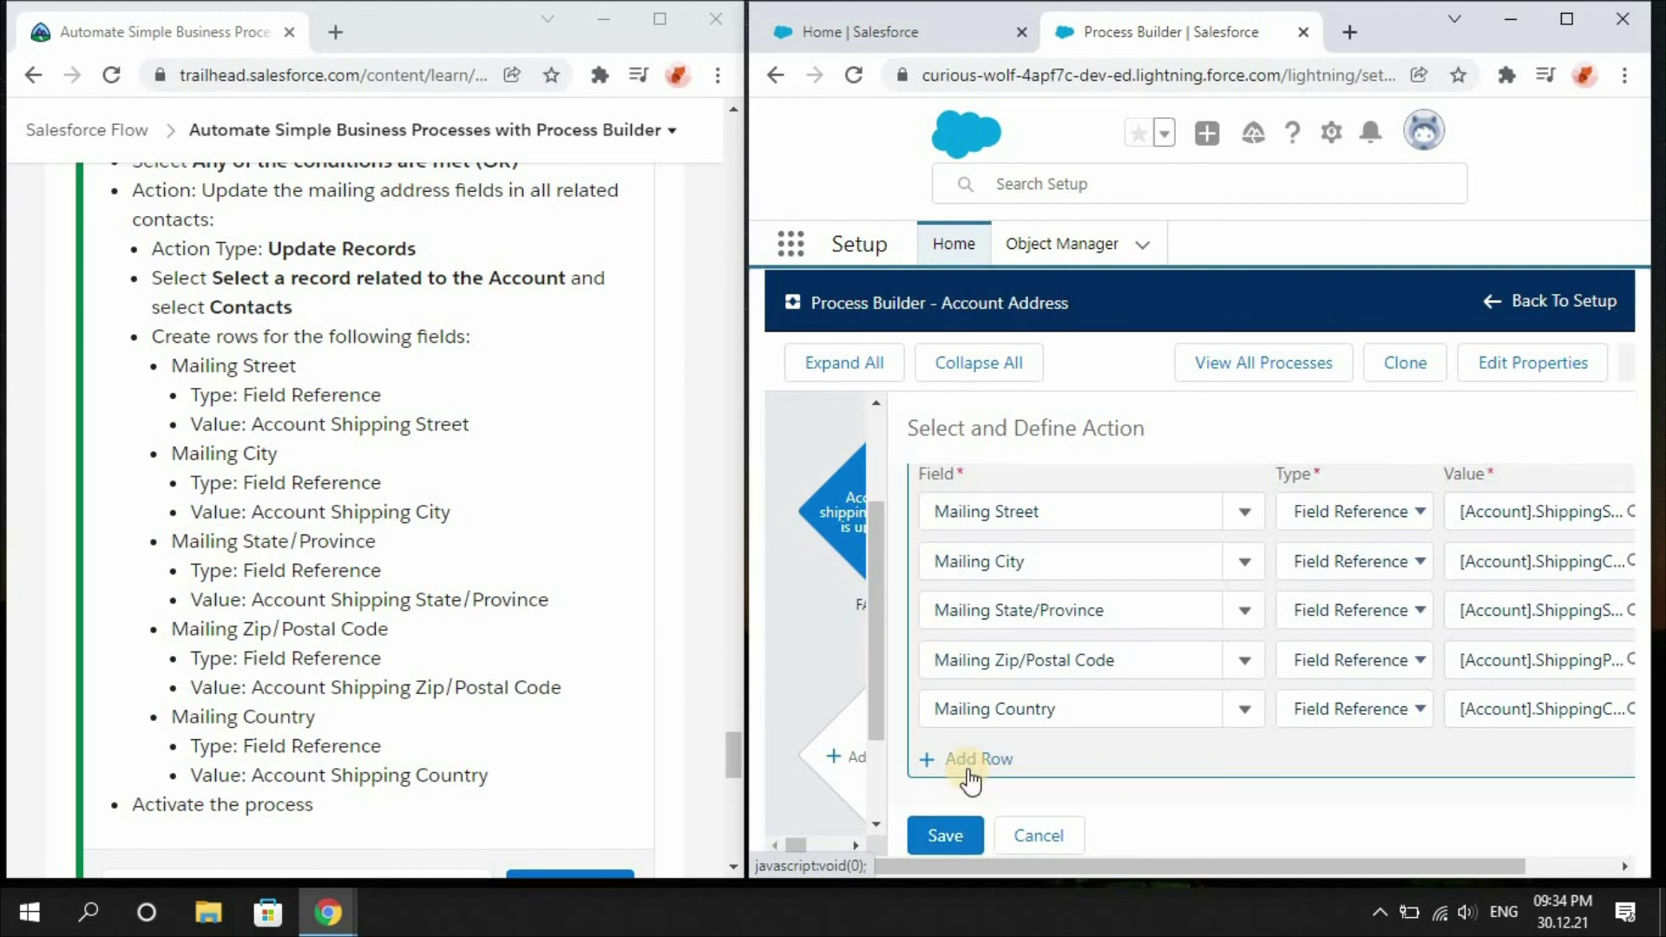
left_click(955, 835)
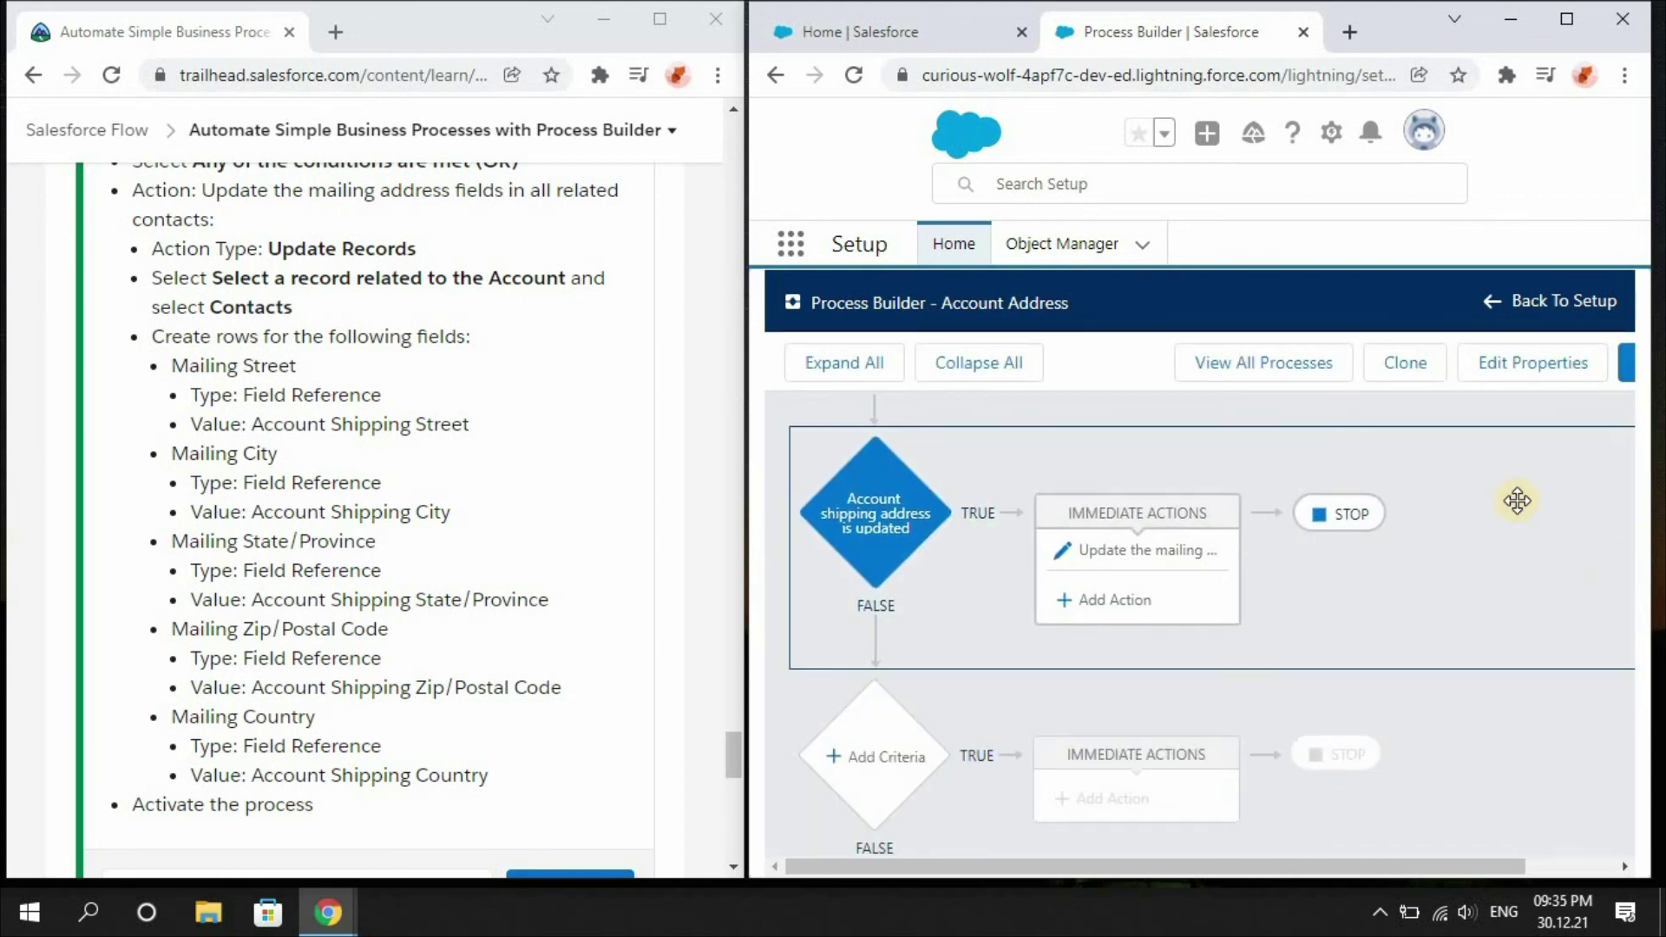
Step: Maximize the Process Builder window and activate the Account Address process, confirming the version activation
key("super+Up")
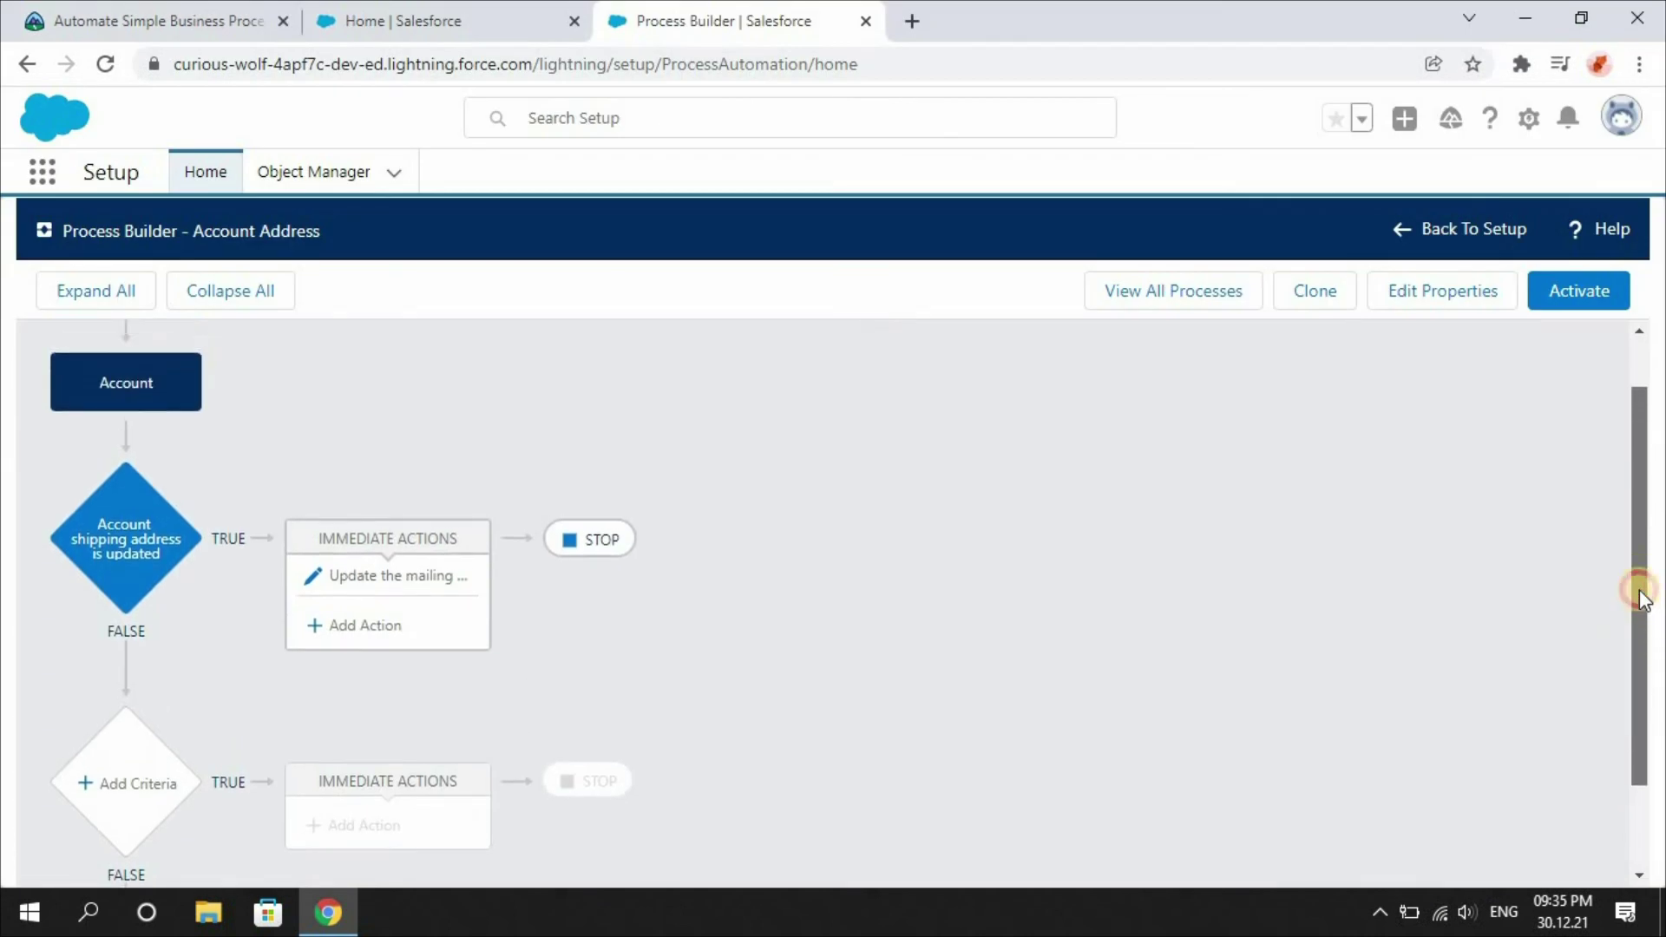
left_click_drag(1640, 593, 1641, 535)
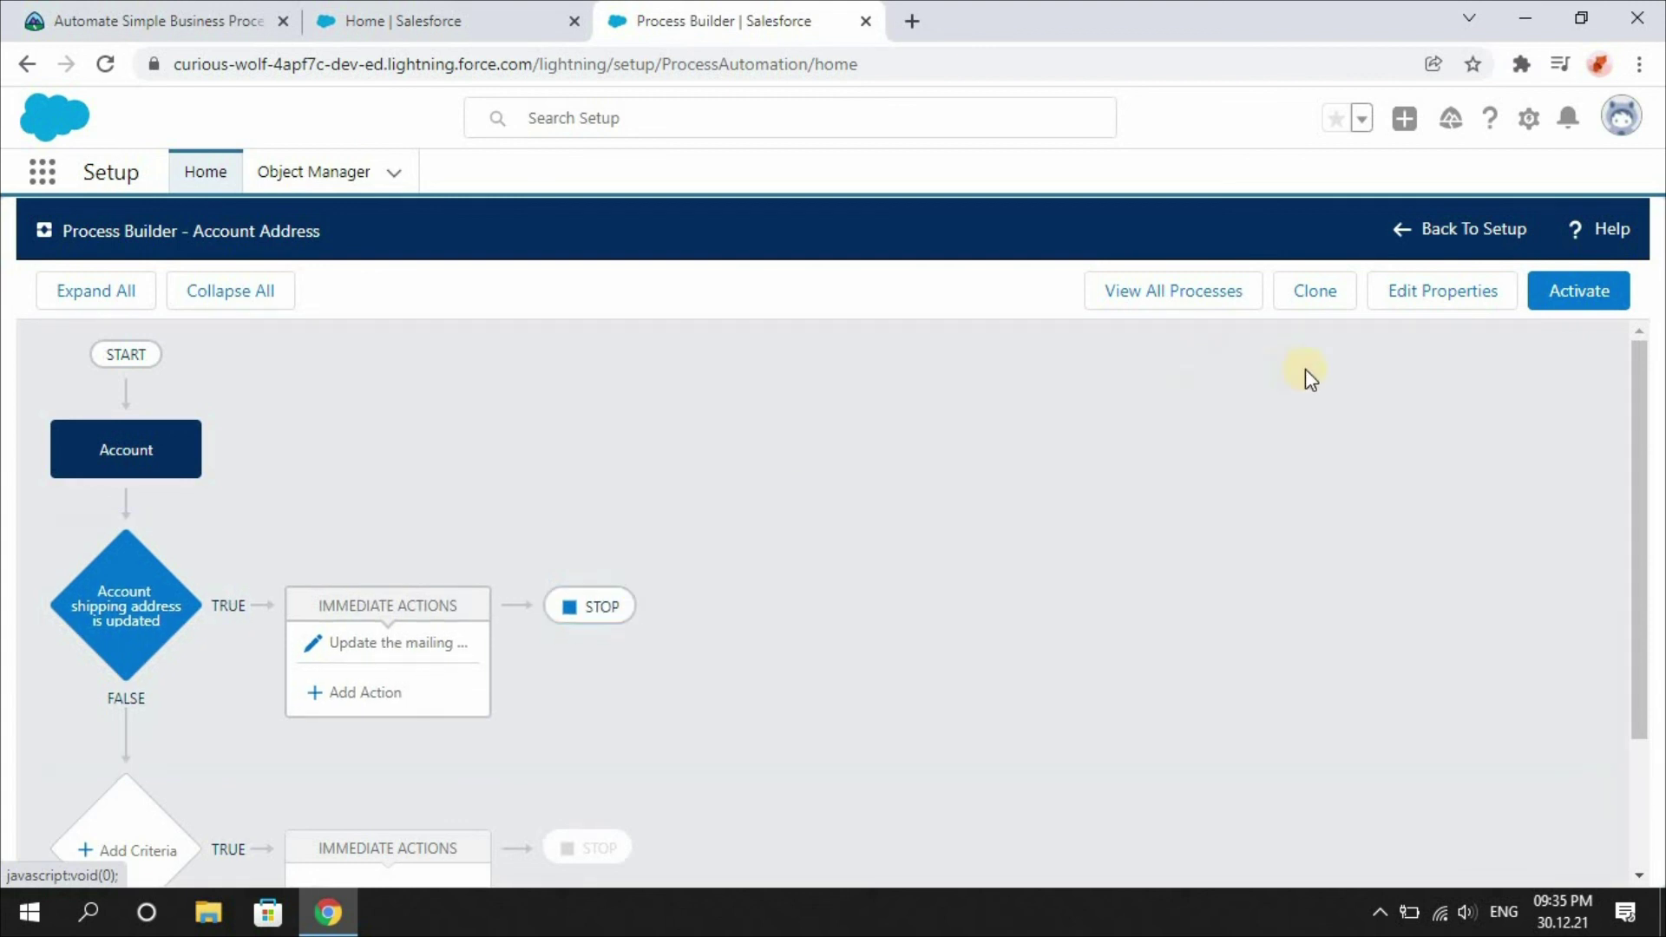
left_click(1597, 286)
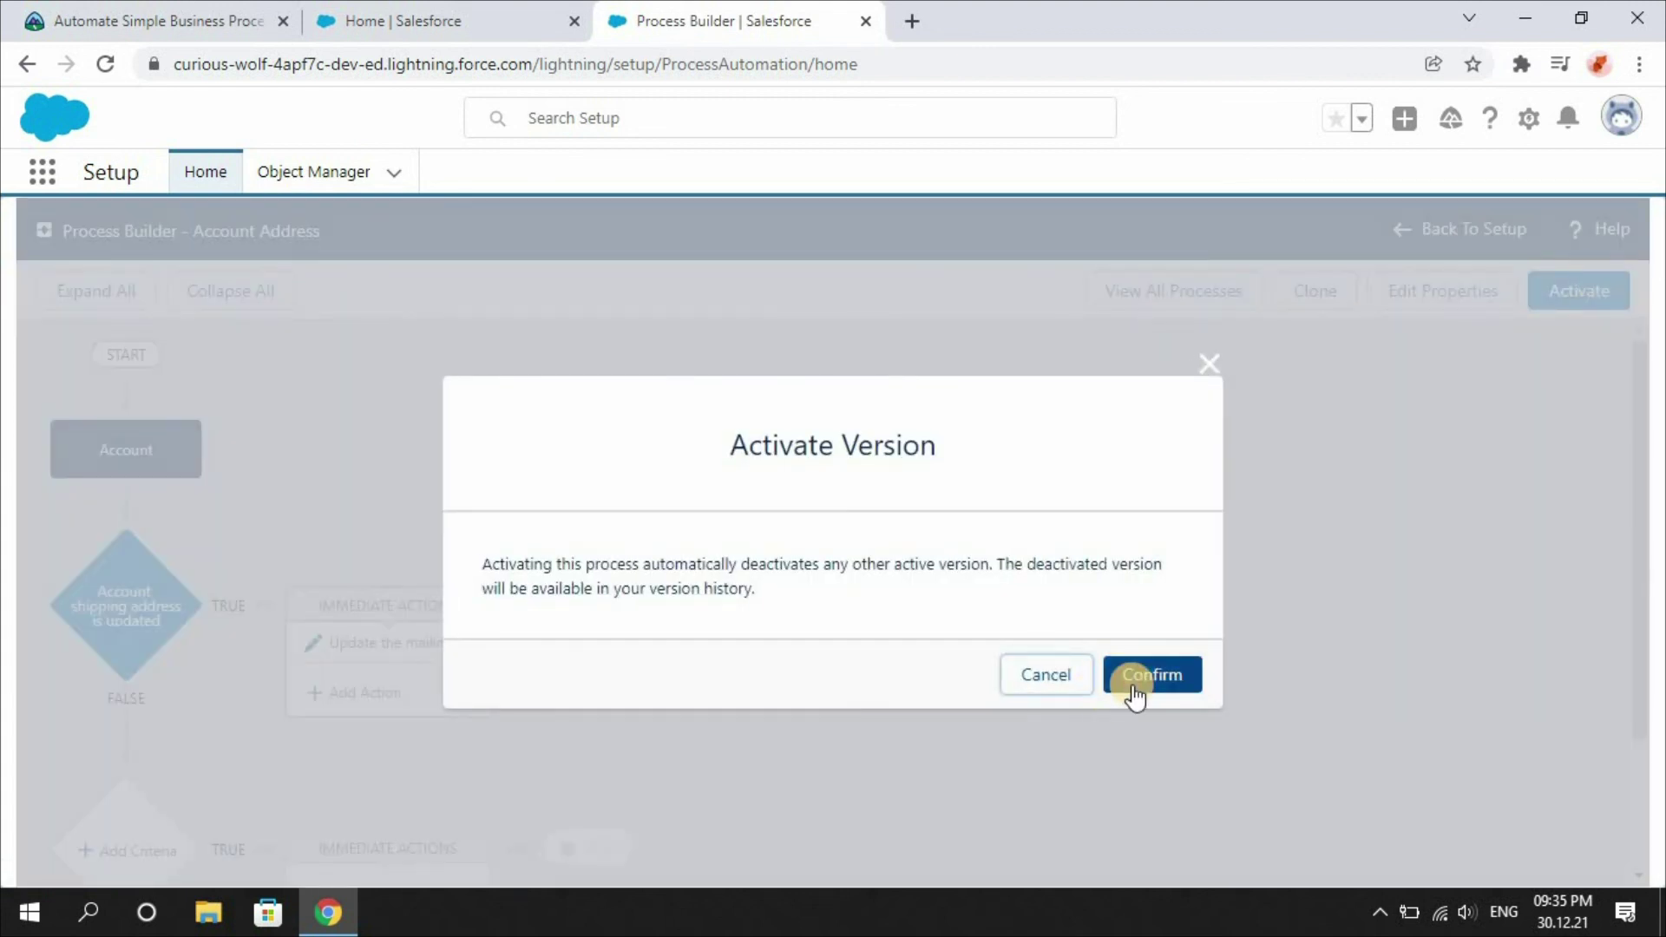
left_click(1132, 687)
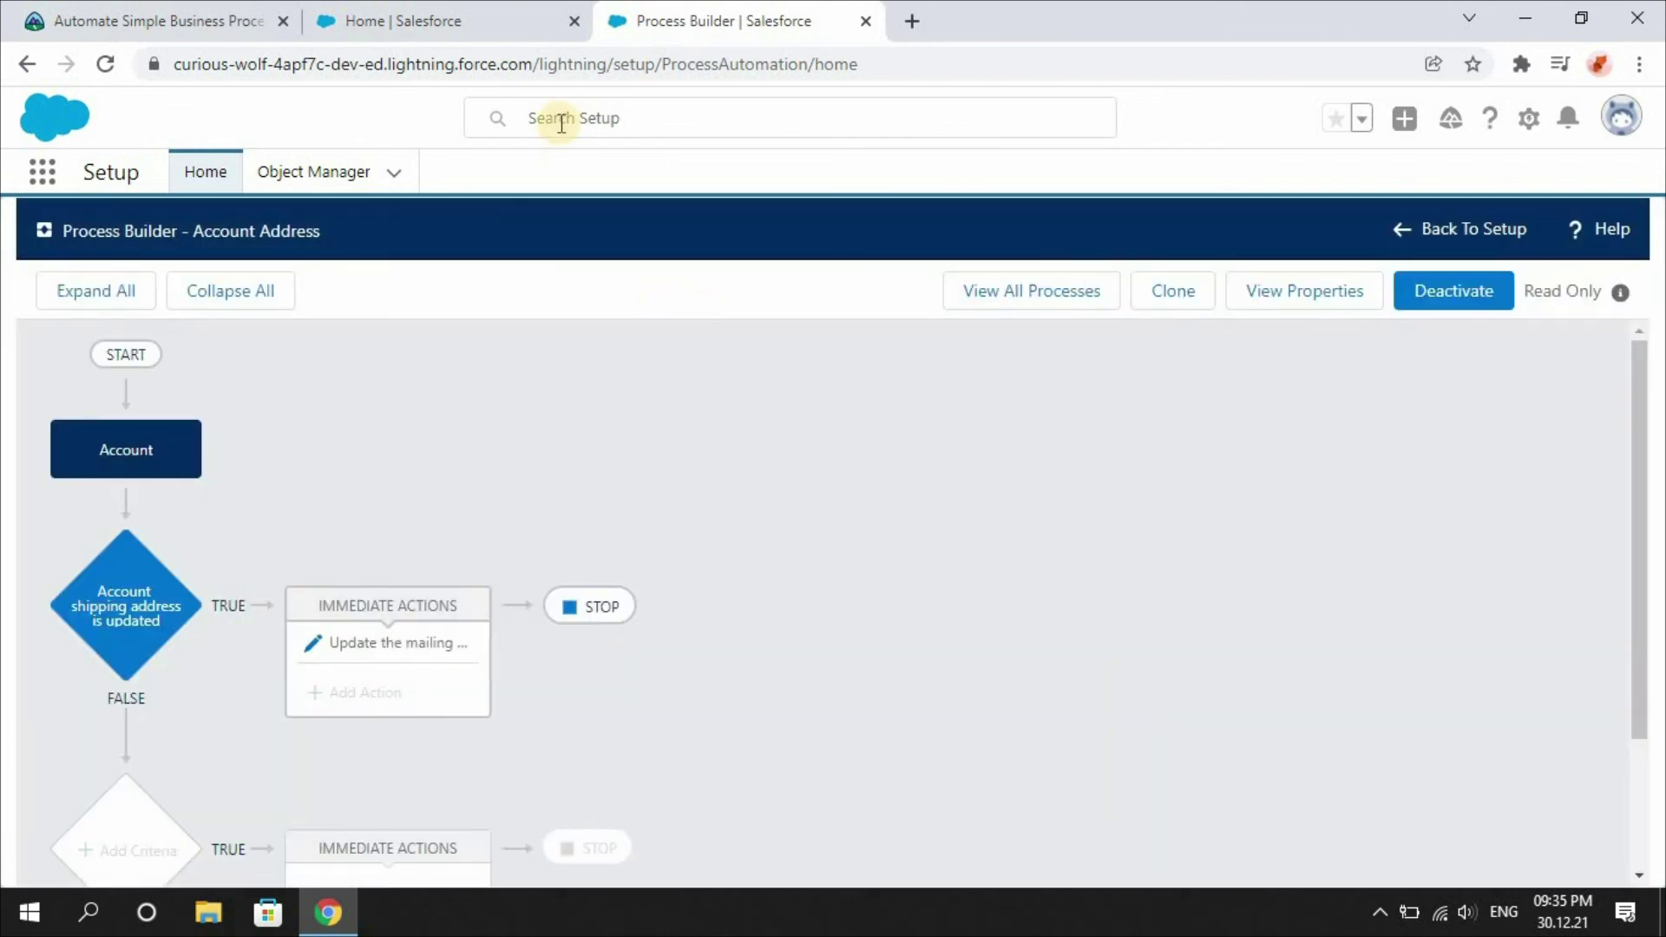
Step: Return to the Trailhead unit and submit the Process Builder challenge for checking
left_click(103, 17)
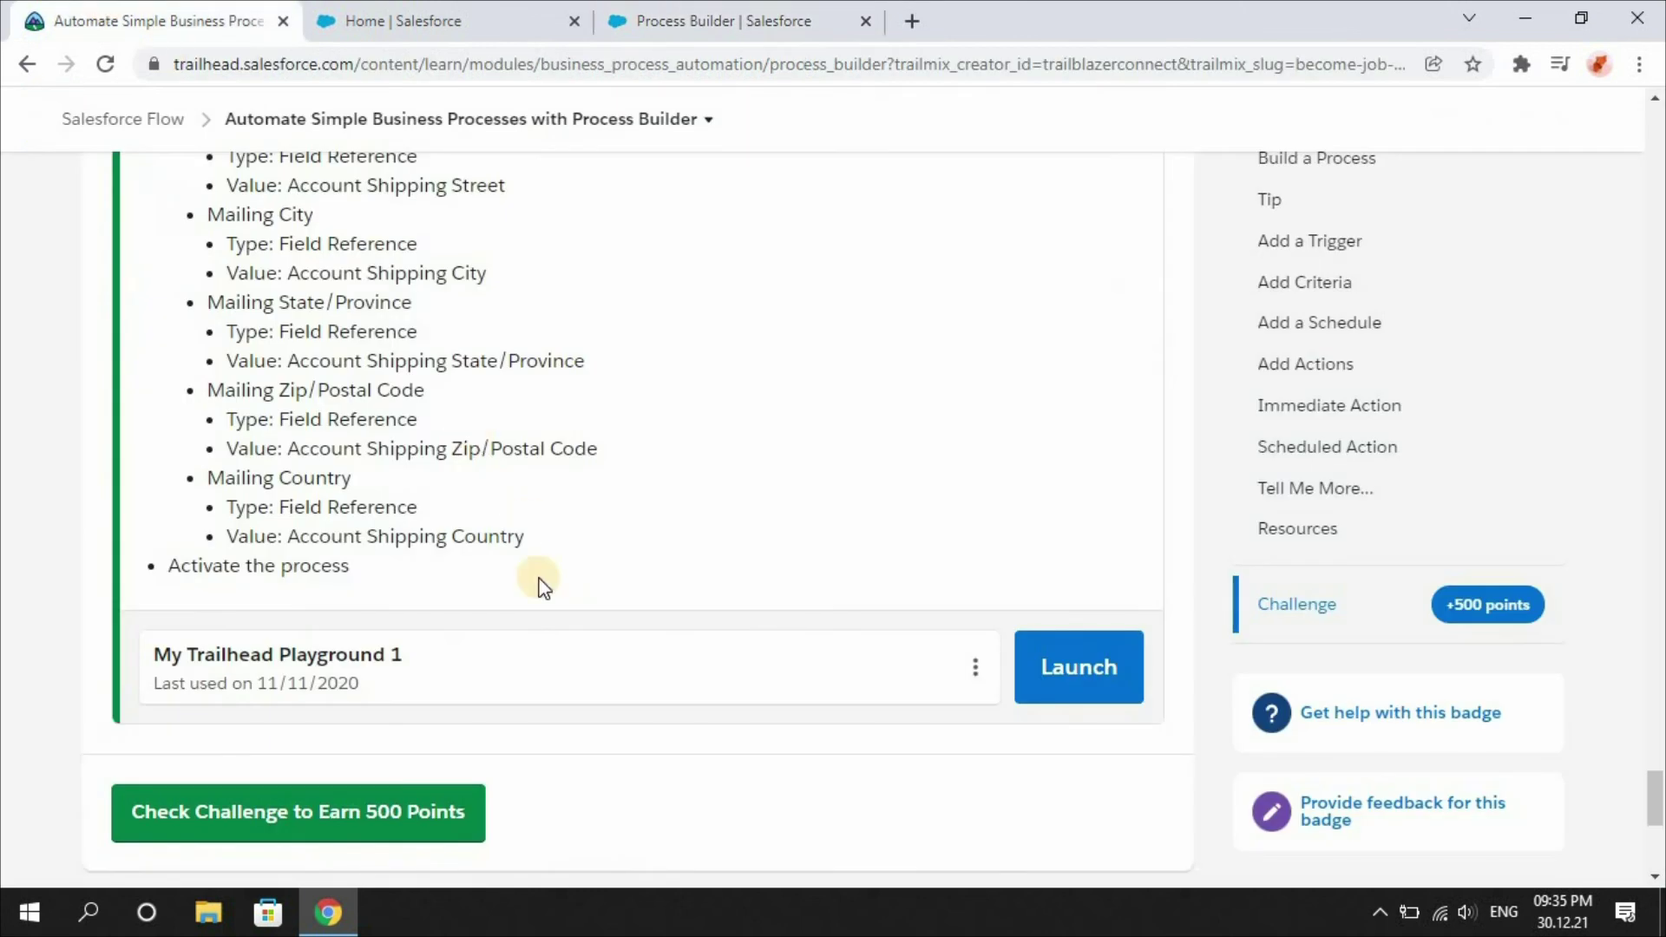
left_click(420, 830)
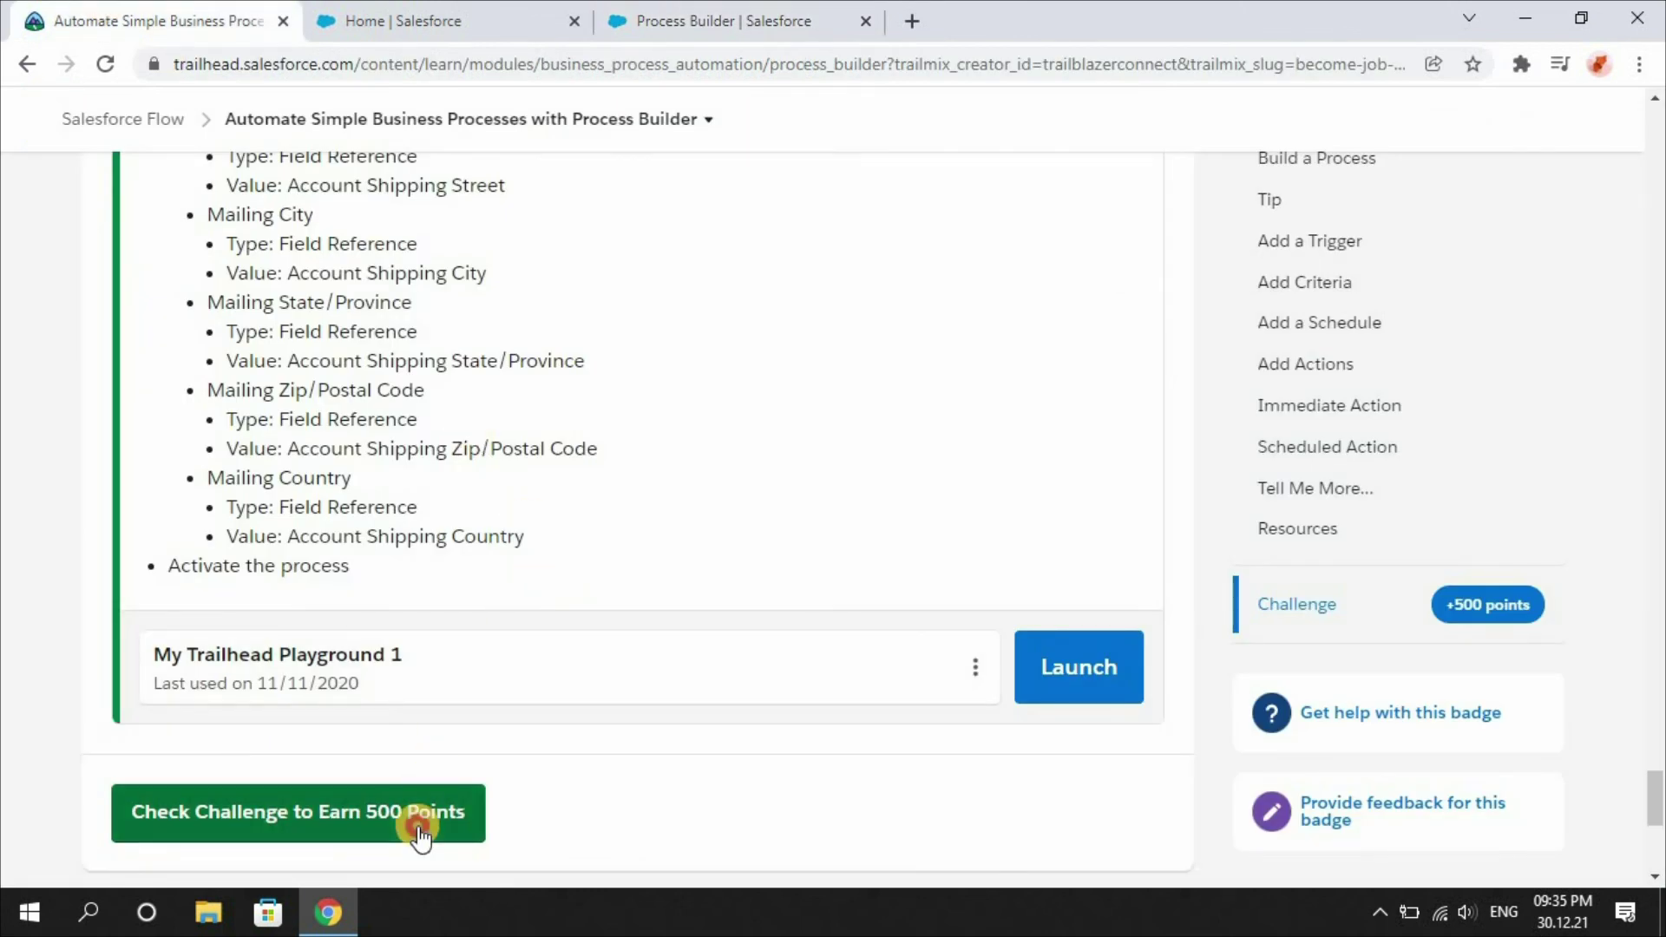